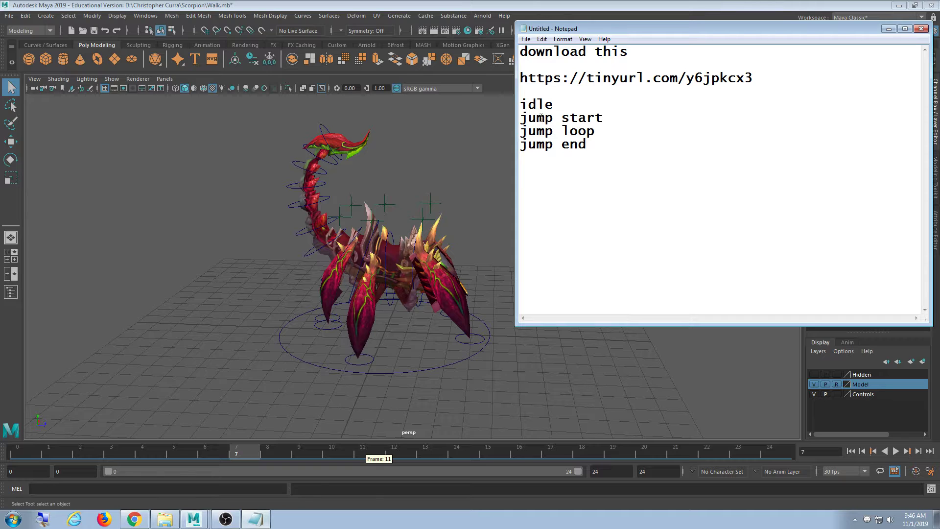
Step: Review the download link in the Notepad notes
left_click_drag(562, 31, 541, 45)
left_click_drag(738, 92, 484, 92)
left_click(650, 107)
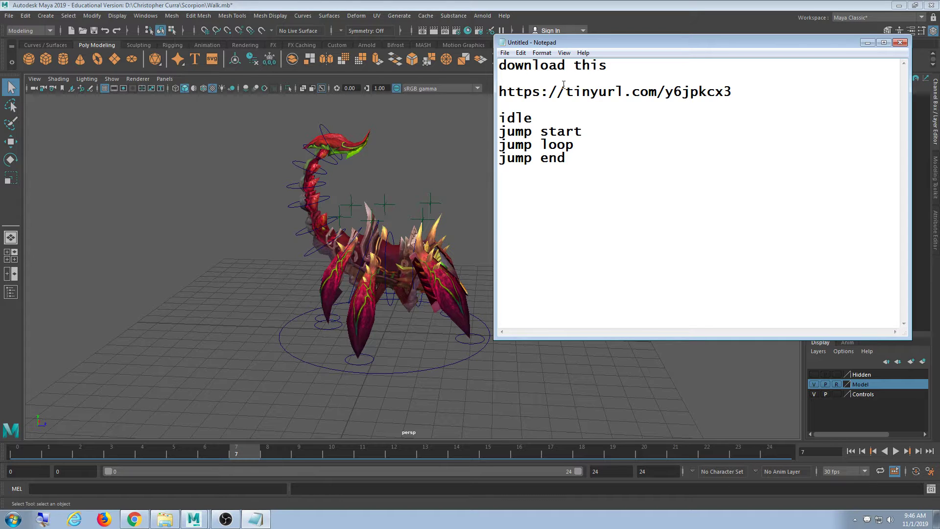
Step: Switch to Windows Explorer and examine the Scorpion zip's extraction options and the Walk.mb, skin and ScorpionRigFinal.mb files
left_click(165, 519)
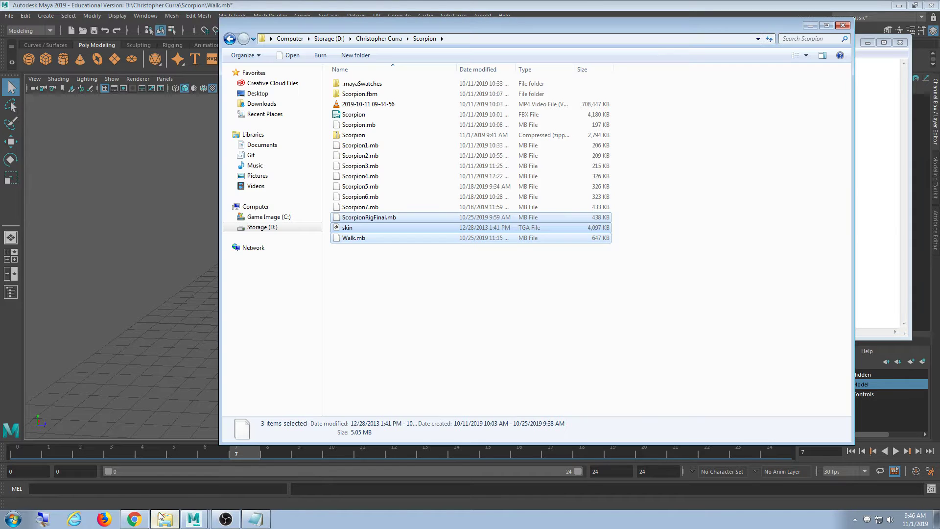
left_click(360, 135)
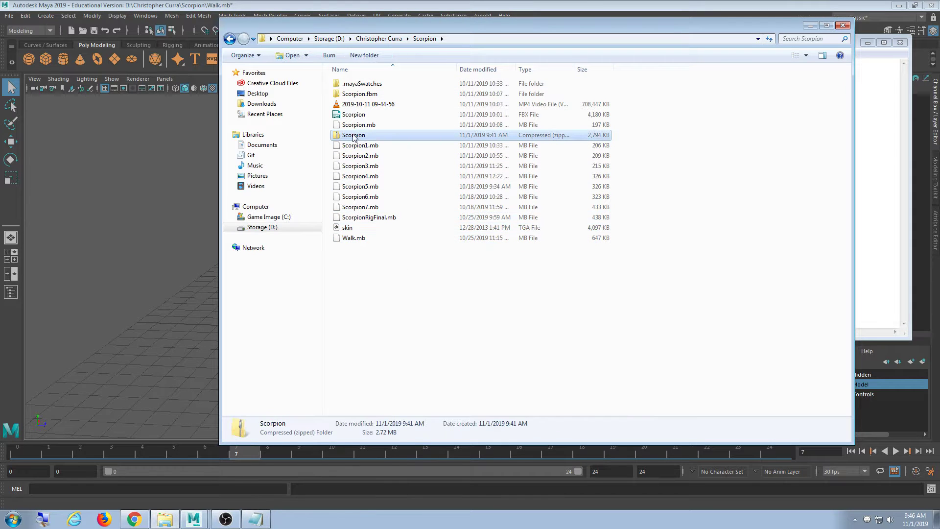
right_click(358, 135)
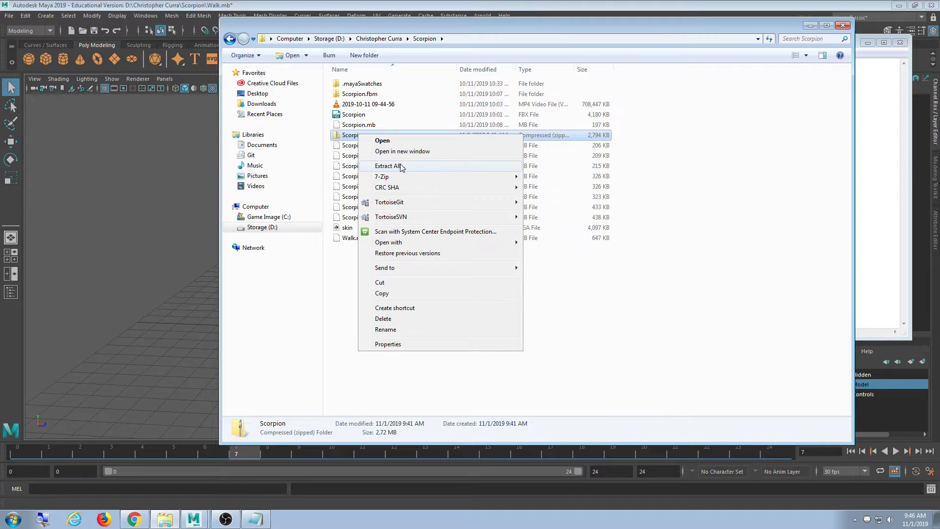
mouse_move(395, 179)
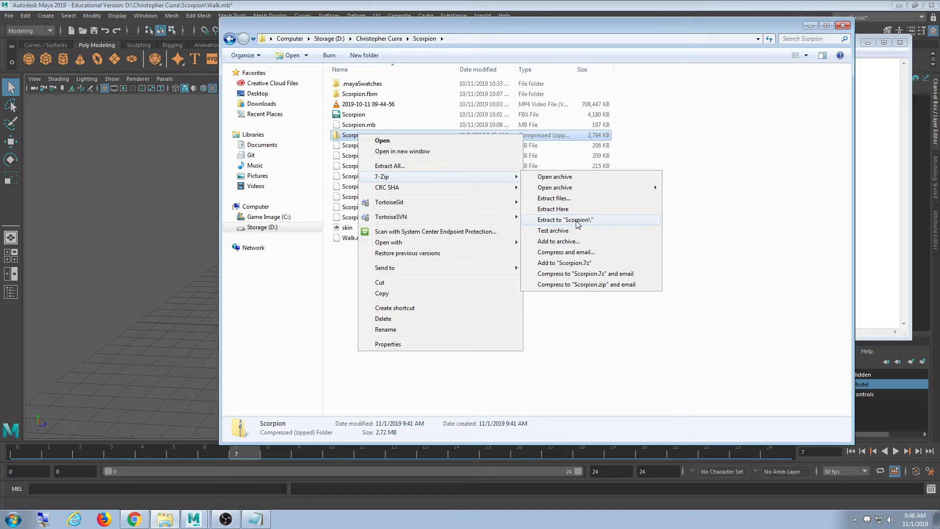
left_click(594, 310)
left_click(372, 237)
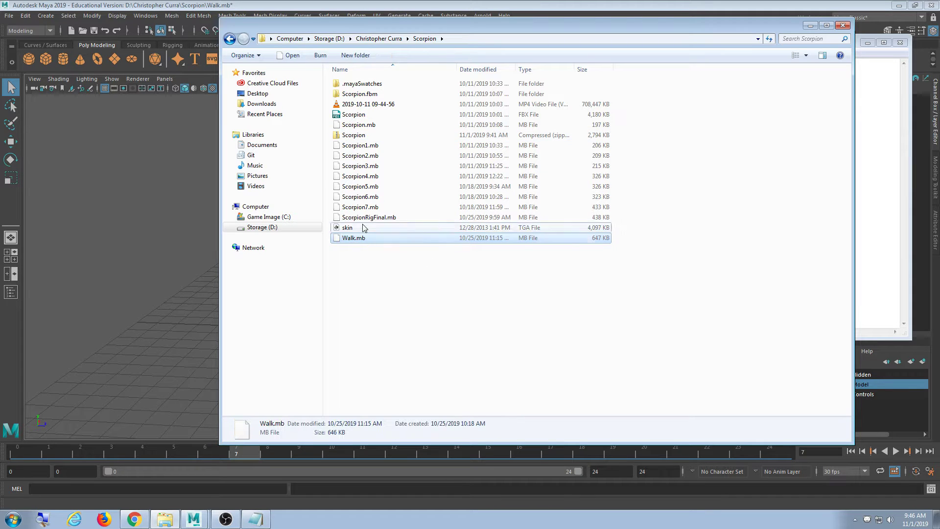
left_click(363, 228)
left_click(367, 217)
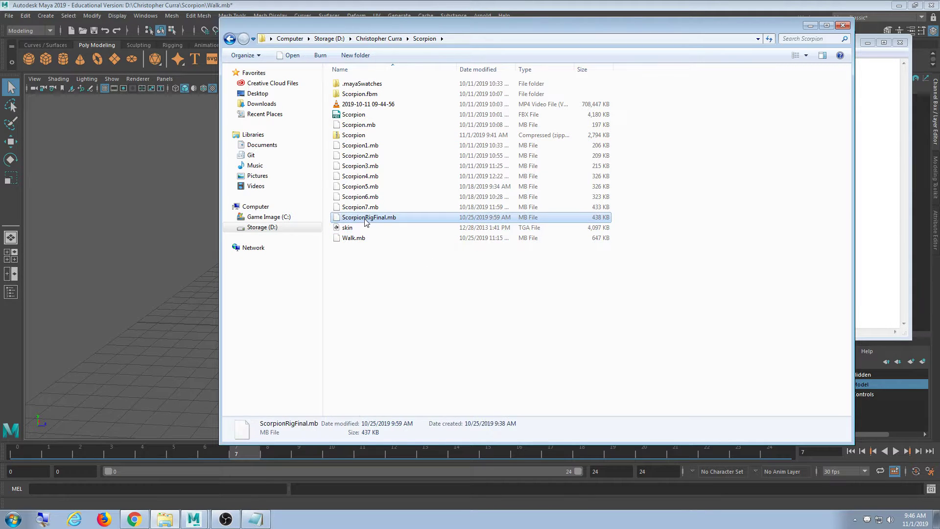
Step: Switch to Maya, play back the scorpion's walk animation and stop it
left_click(194, 6)
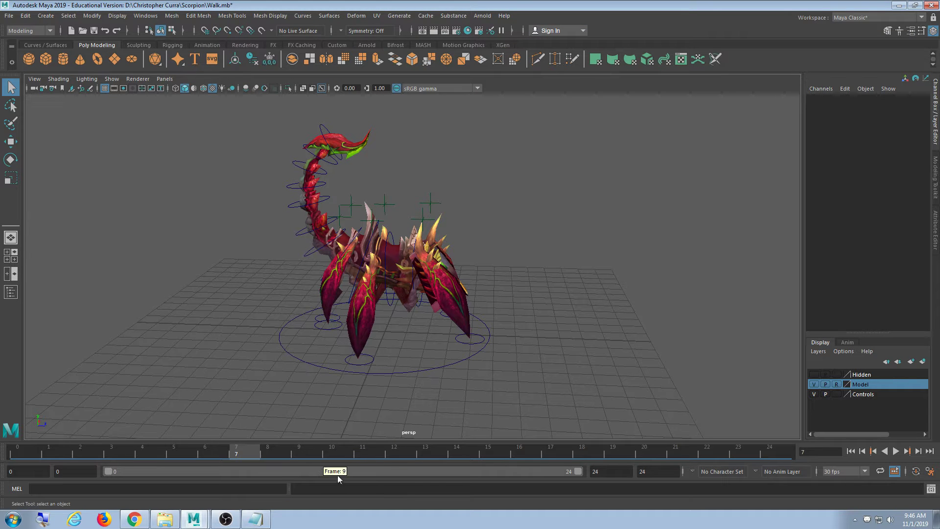
left_click(895, 451)
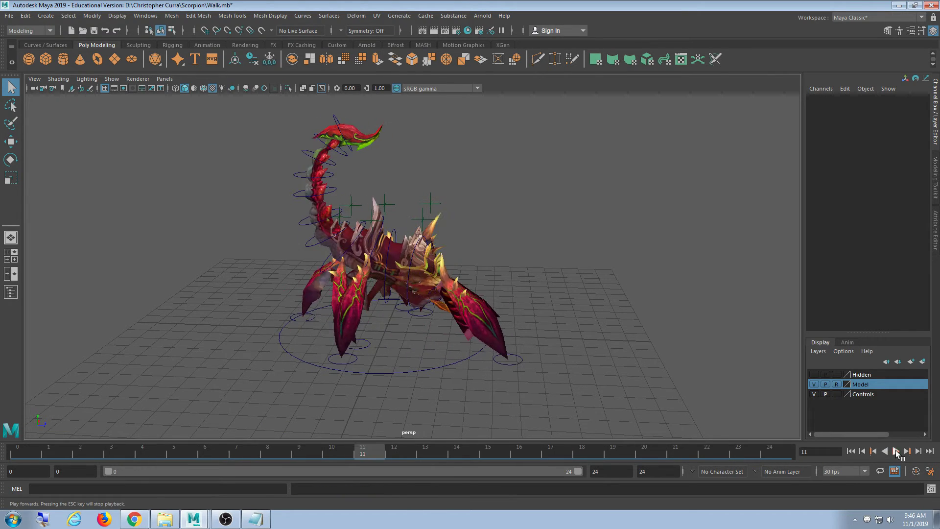
left_click(896, 451)
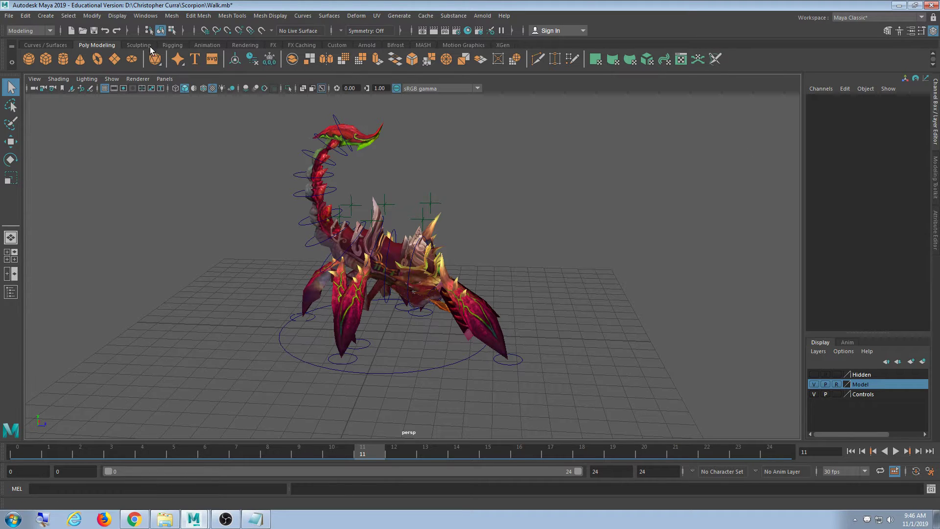
left_click(146, 16)
mouse_move(155, 34)
mouse_move(166, 52)
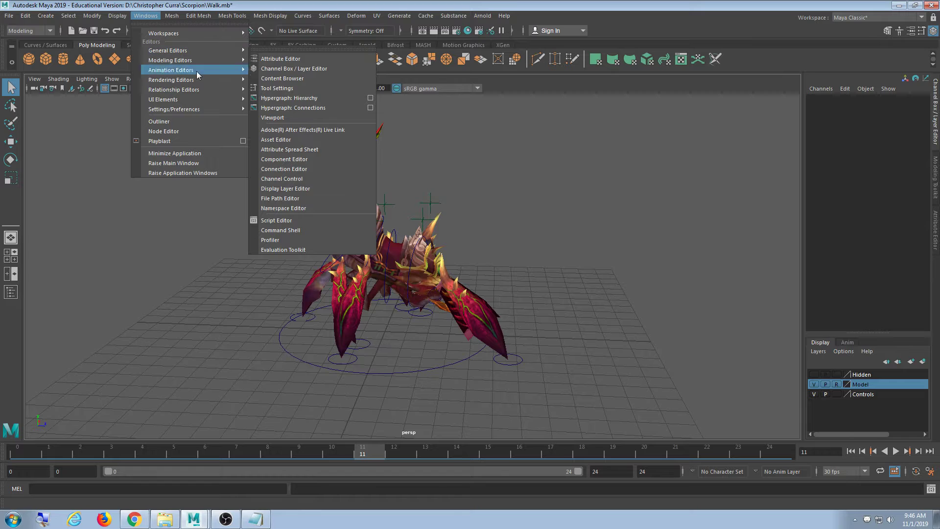
left_click(302, 116)
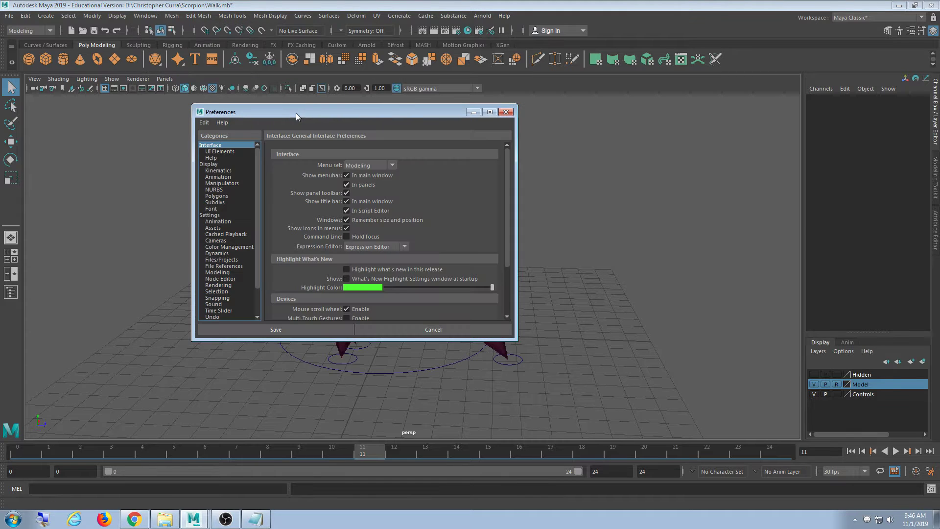
left_click_drag(296, 112, 181, 102)
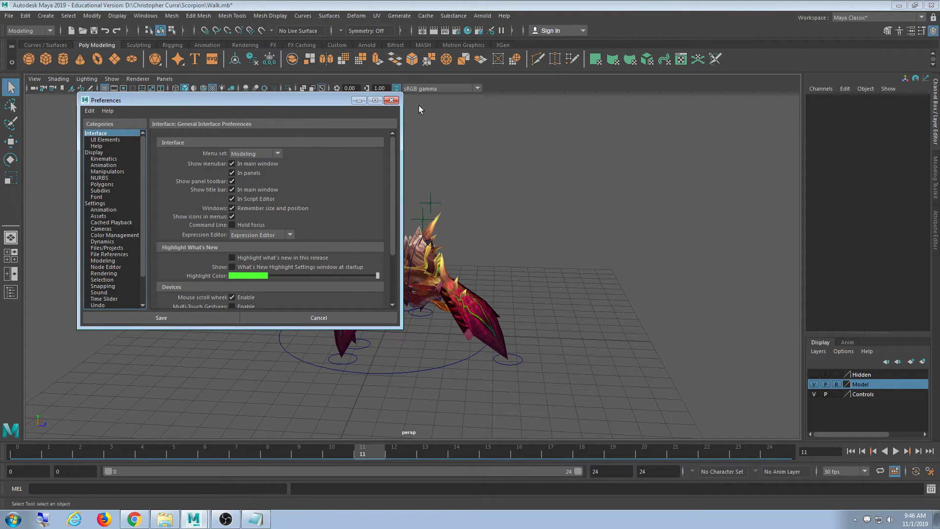
left_click(391, 100)
Step: Set the evaluation mode to DG in the Animation preferences
left_click(155, 16)
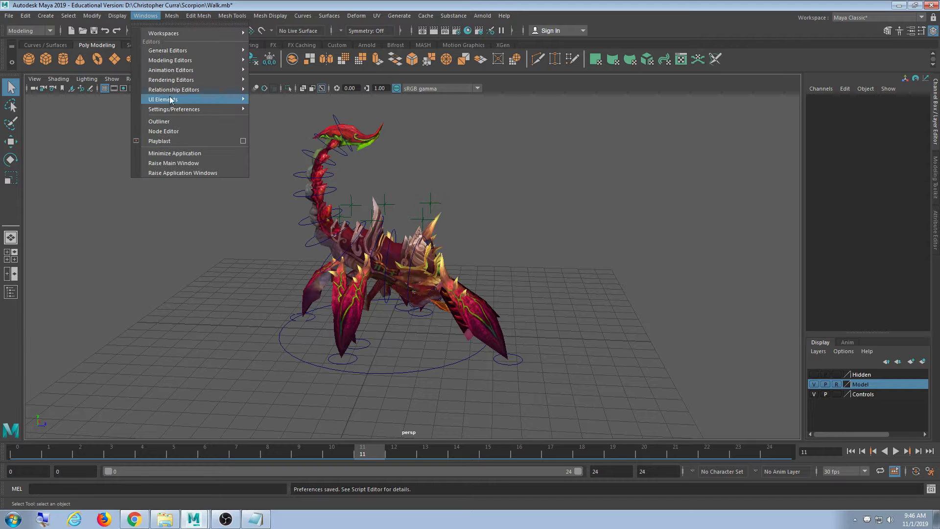
mouse_move(206, 109)
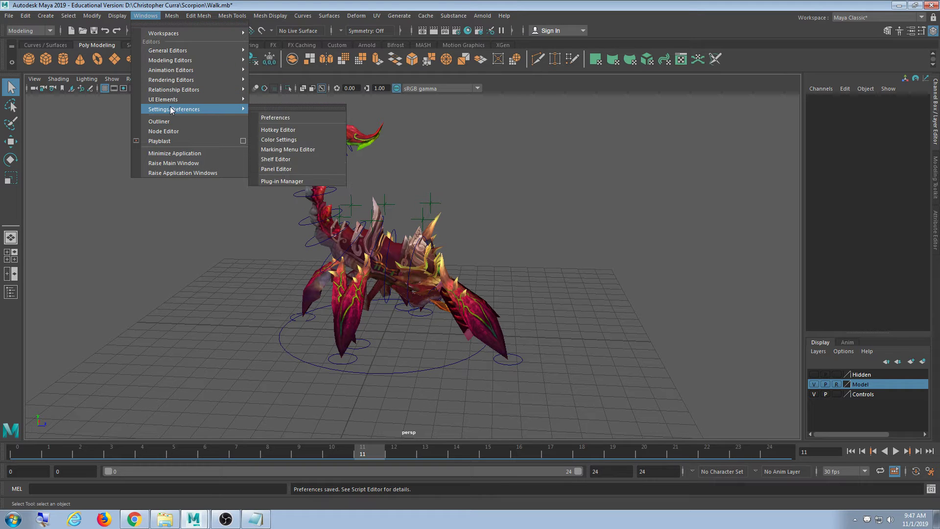
left_click(267, 118)
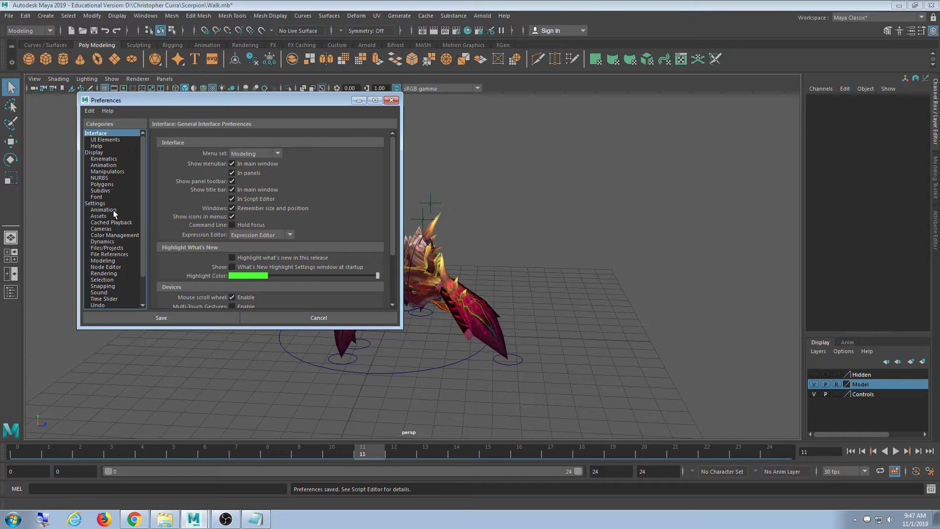
left_click(114, 210)
left_click_drag(401, 329, 388, 383)
left_click_drag(254, 102, 244, 101)
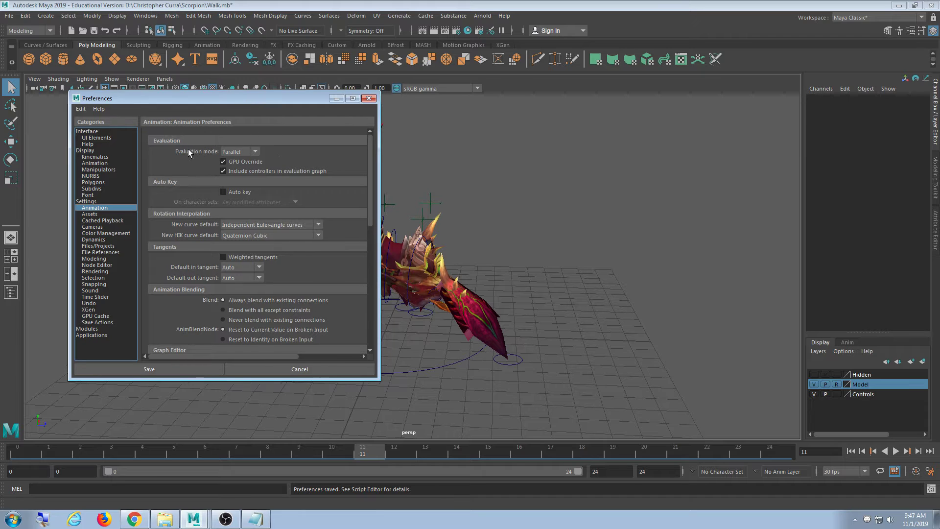
left_click(253, 152)
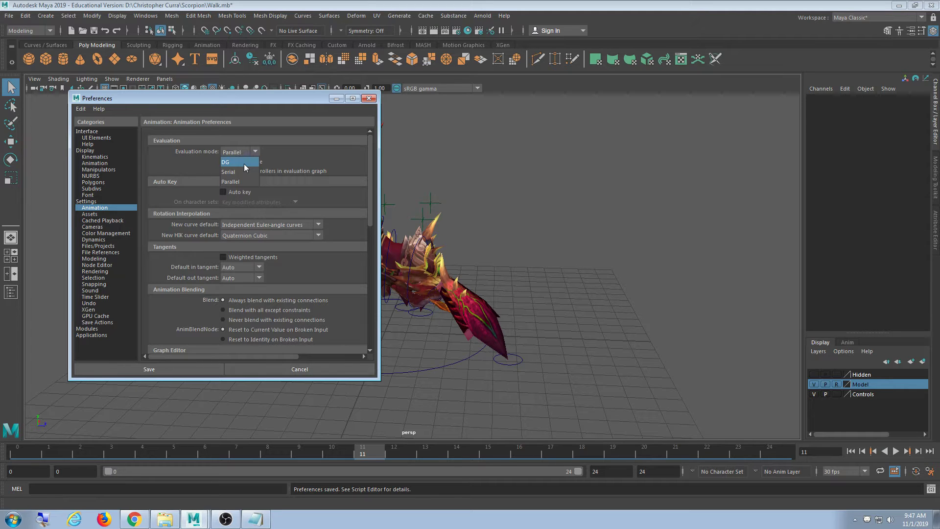
left_click(244, 163)
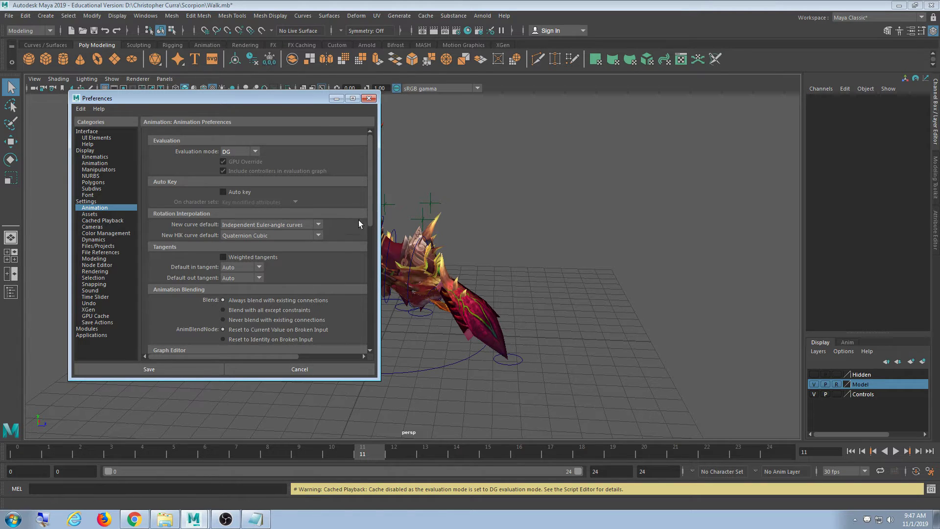
Step: Set the Time Slider playback speed to 30 fps x 1, save the preferences, and play back the walk animation
left_click_drag(372, 202, 369, 229)
scroll(370, 227, "up", 3)
left_click(104, 296)
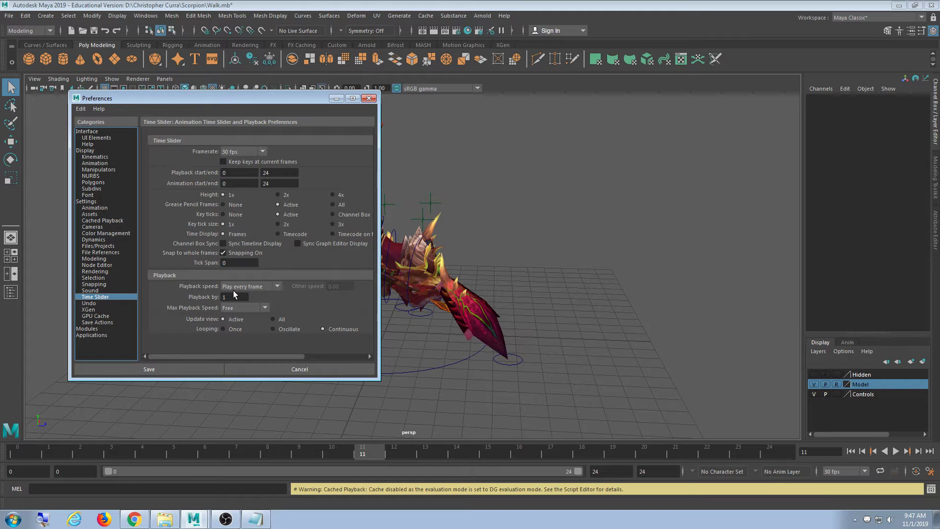
left_click(235, 286)
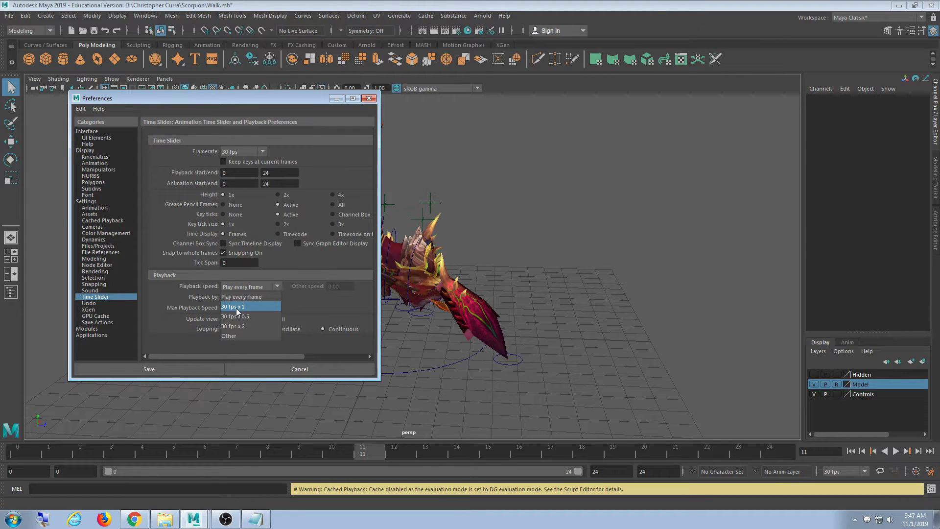
left_click(237, 307)
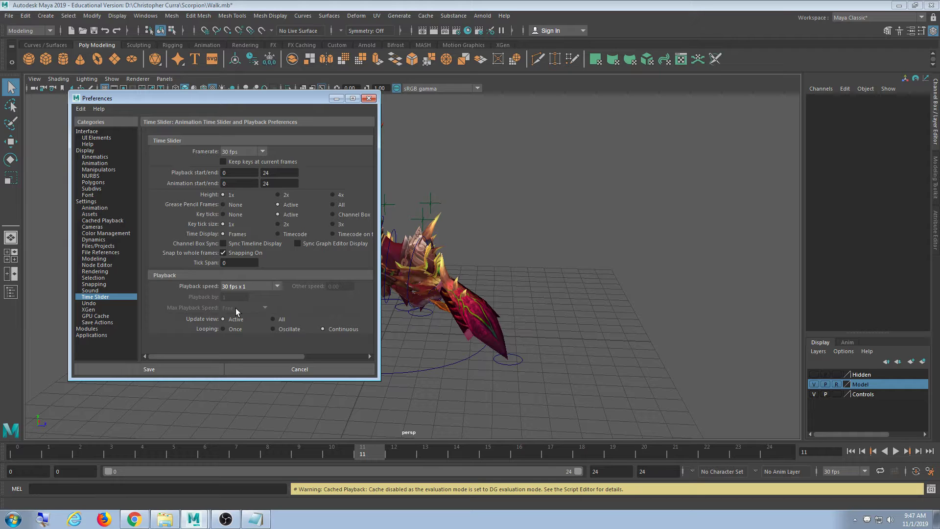
left_click(177, 368)
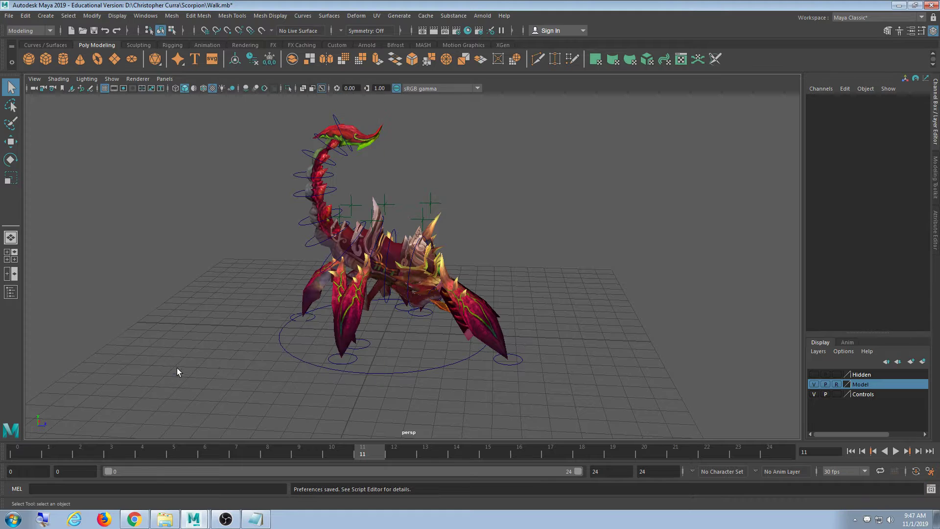
left_click(886, 450)
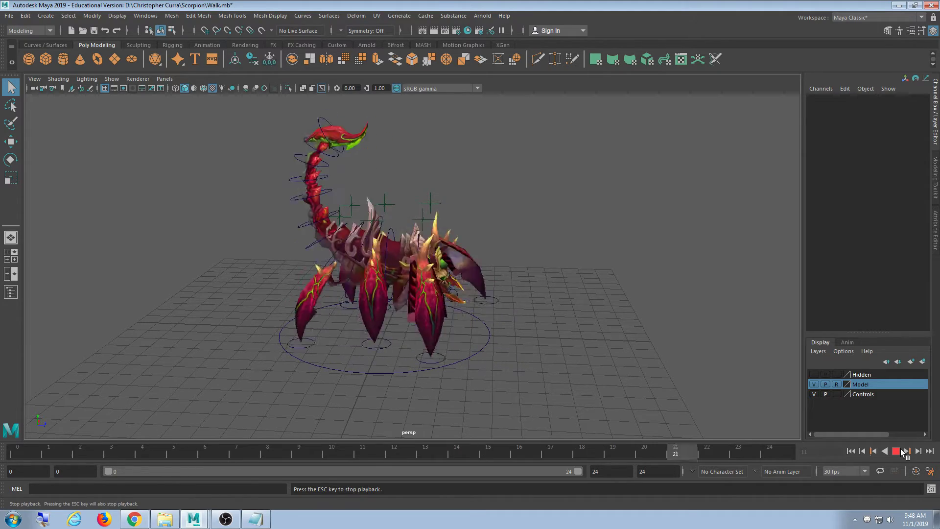
left_click(901, 453)
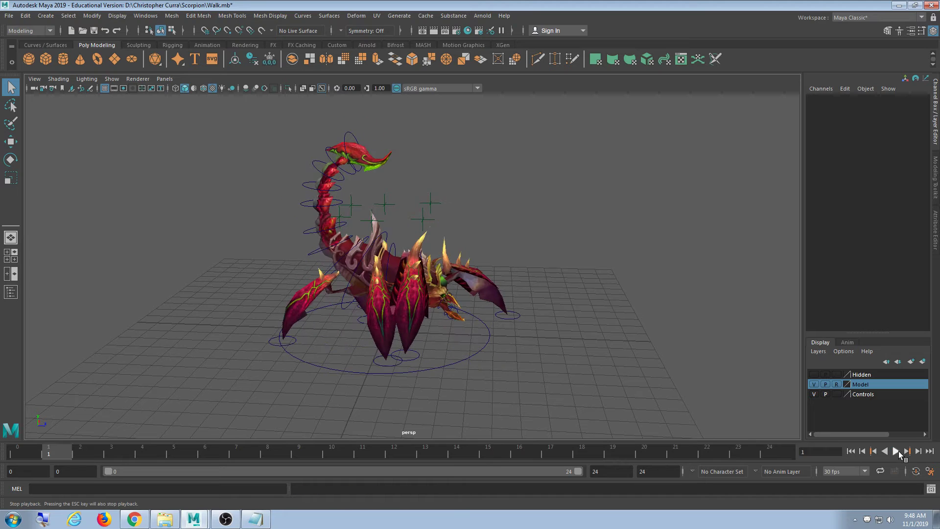
Step: Switch to Notepad and review the listed animations: idle, jump start, jump loop and jump end
left_click(255, 519)
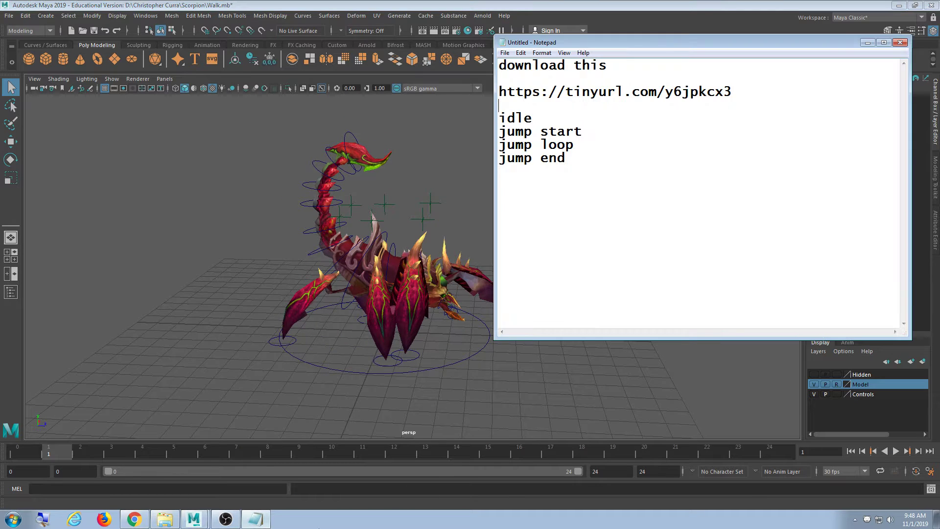
left_click_drag(603, 43, 625, 49)
left_click_drag(630, 177, 506, 134)
left_click(695, 198)
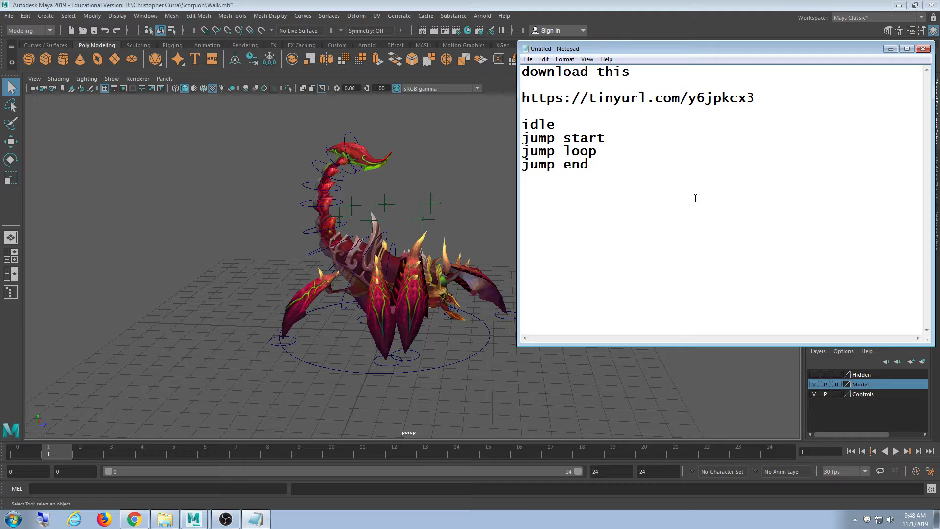
Step: Switch back to Maya, recheck the Time Slider playback speed of 30 fps x 1, and save the preferences
left_click(442, 5)
left_click(145, 17)
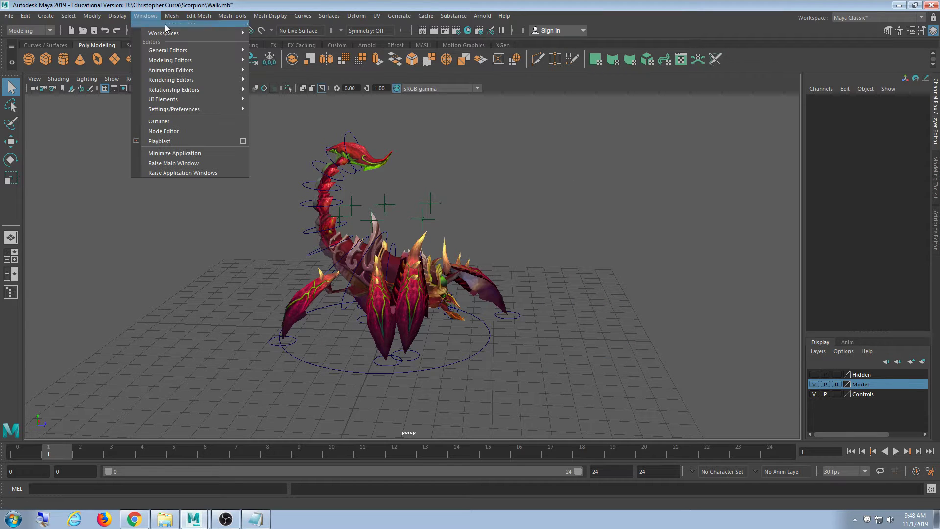
mouse_move(187, 56)
mouse_move(189, 34)
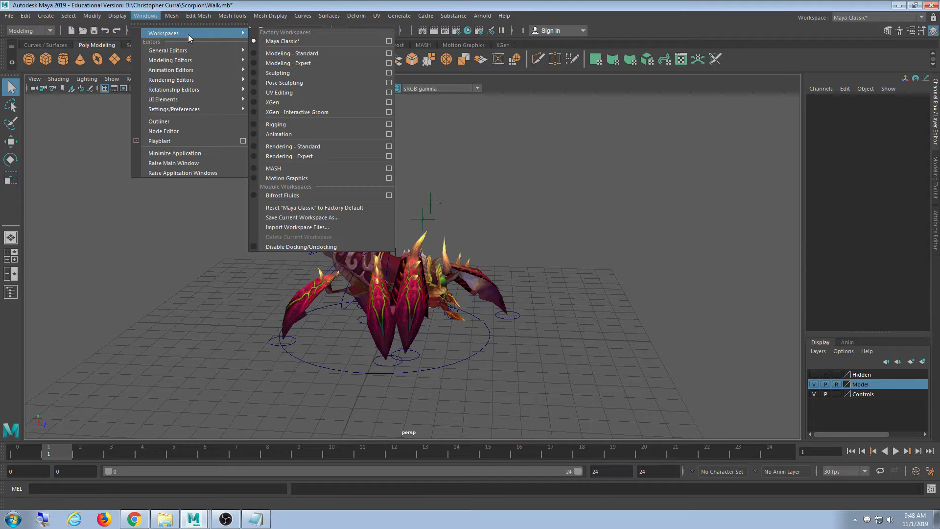
mouse_move(184, 110)
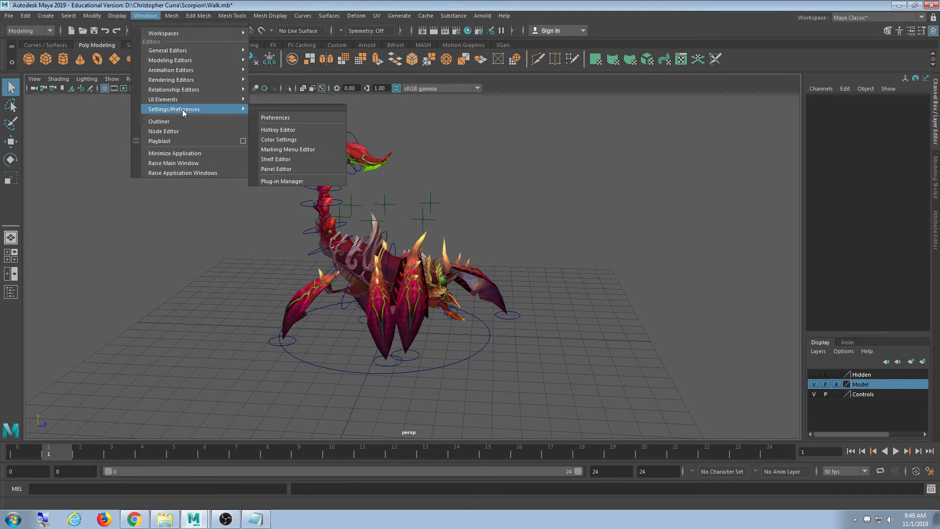
left_click(301, 119)
left_click_drag(224, 99, 232, 113)
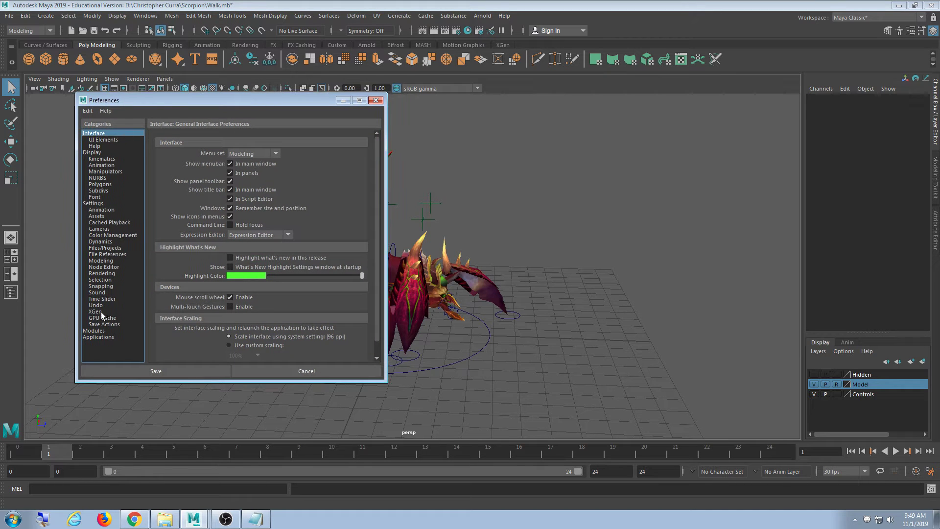
left_click(107, 299)
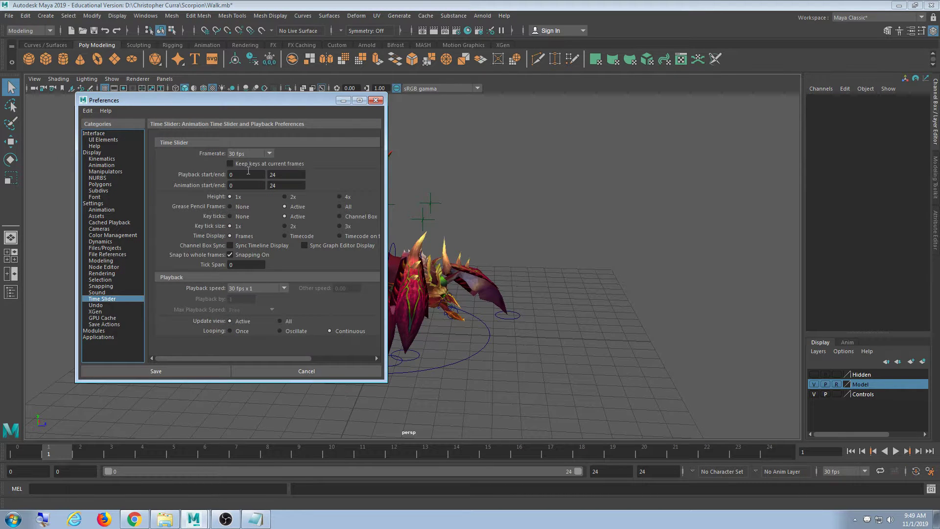
left_click(264, 291)
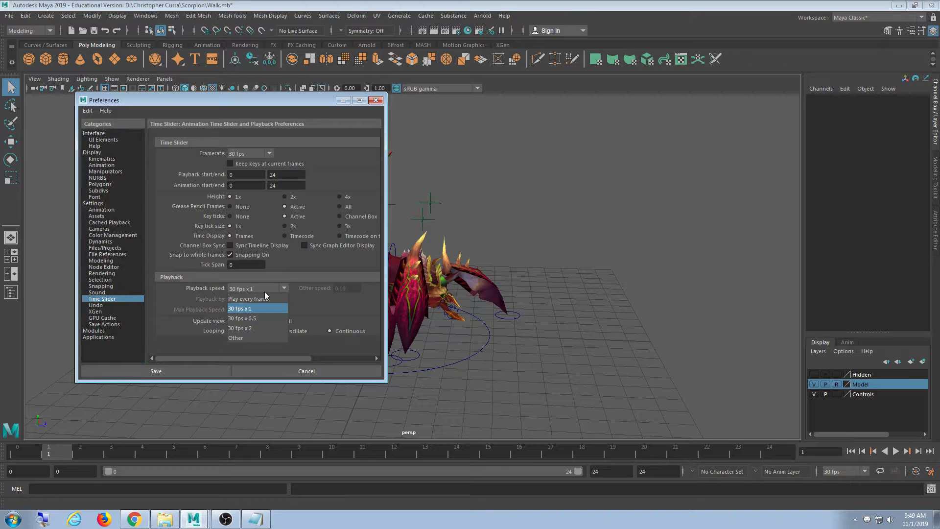
left_click(260, 306)
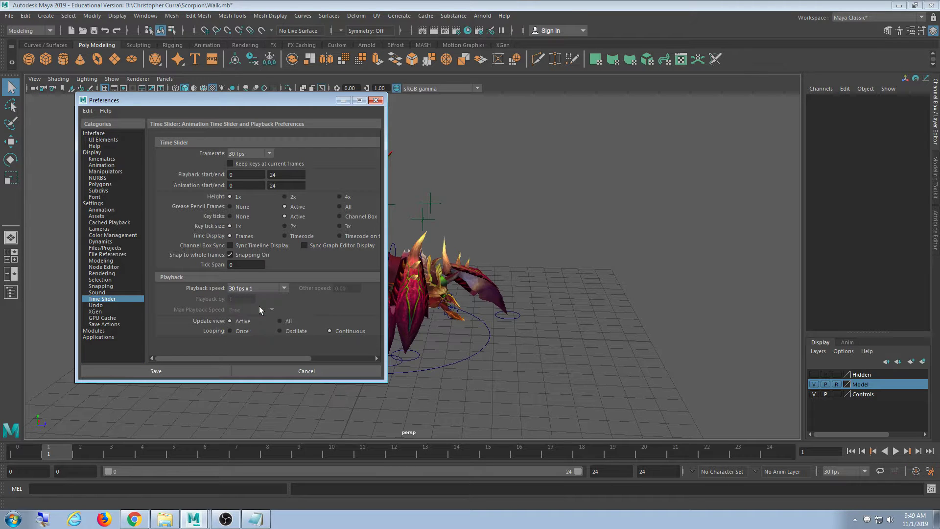
left_click(208, 373)
left_click_drag(624, 135, 313, 356)
left_click(584, 195)
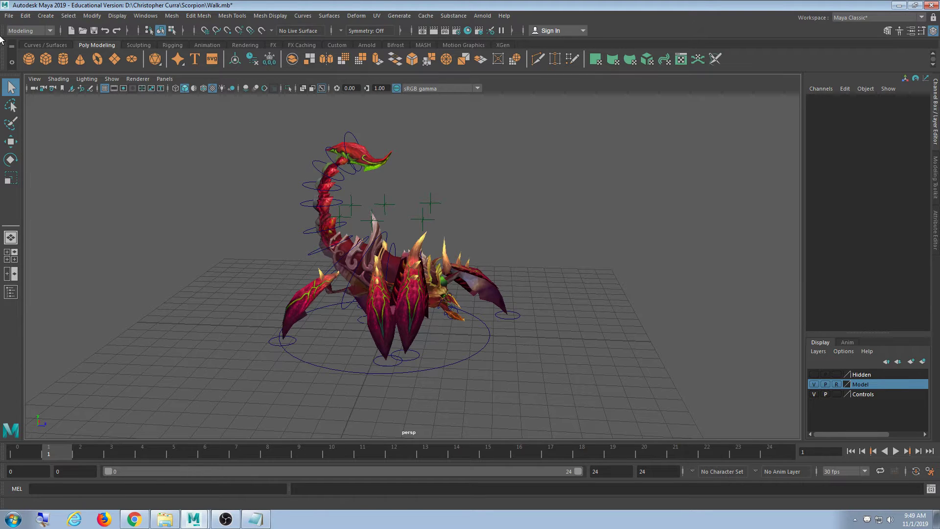
Step: Look through the scene files in the Scorpion folder in File Explorer, including skin and Walk.mb, and return to Maya
left_click(8, 16)
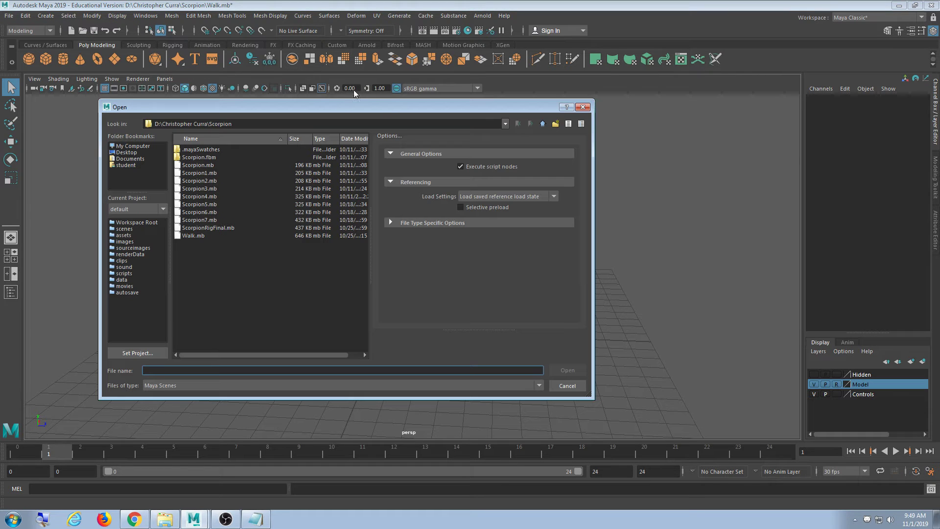
left_click(567, 385)
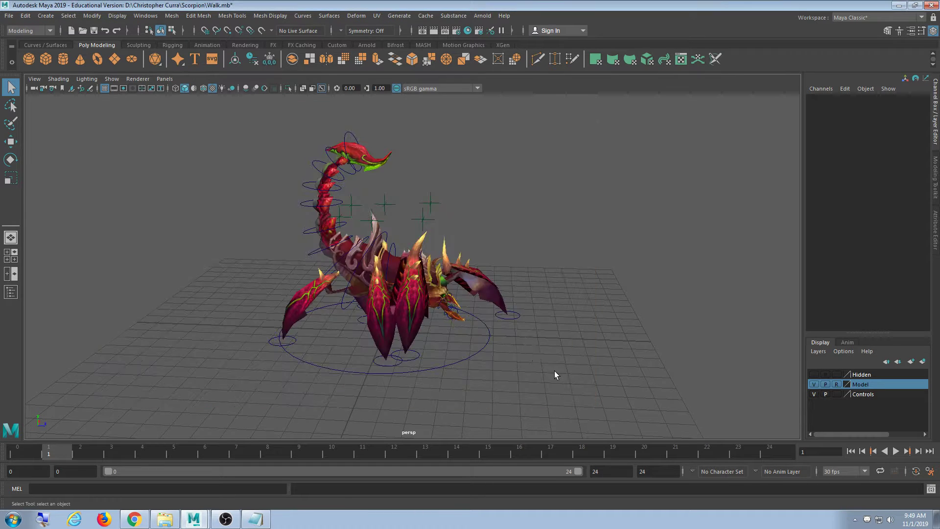
left_click(165, 519)
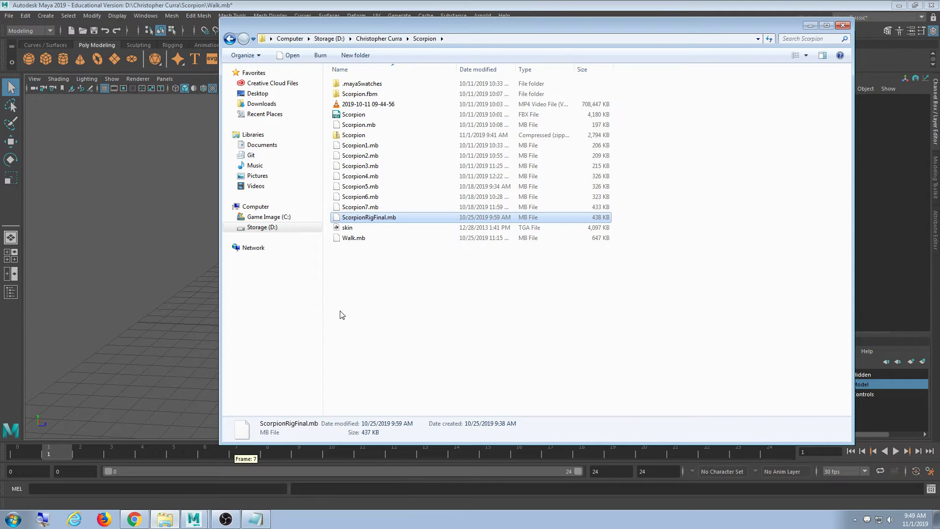
left_click(345, 230)
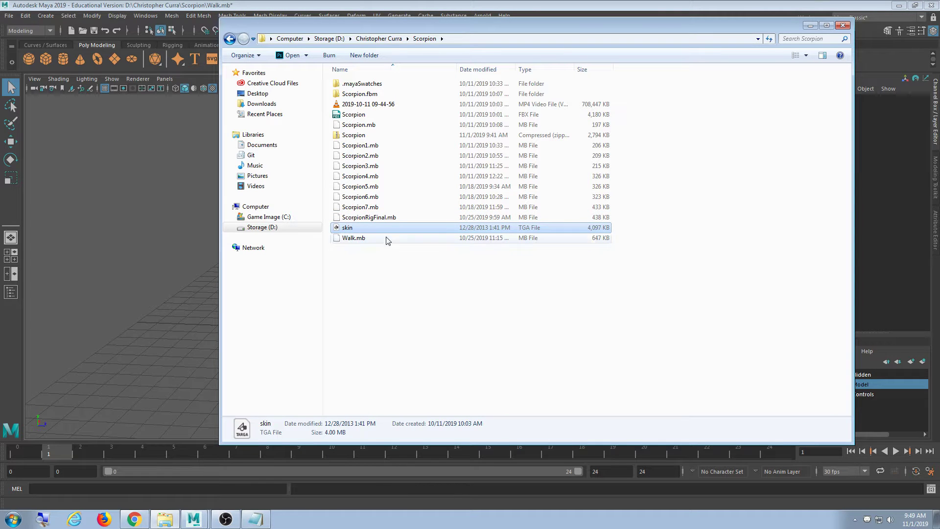
left_click(185, 4)
left_click(165, 519)
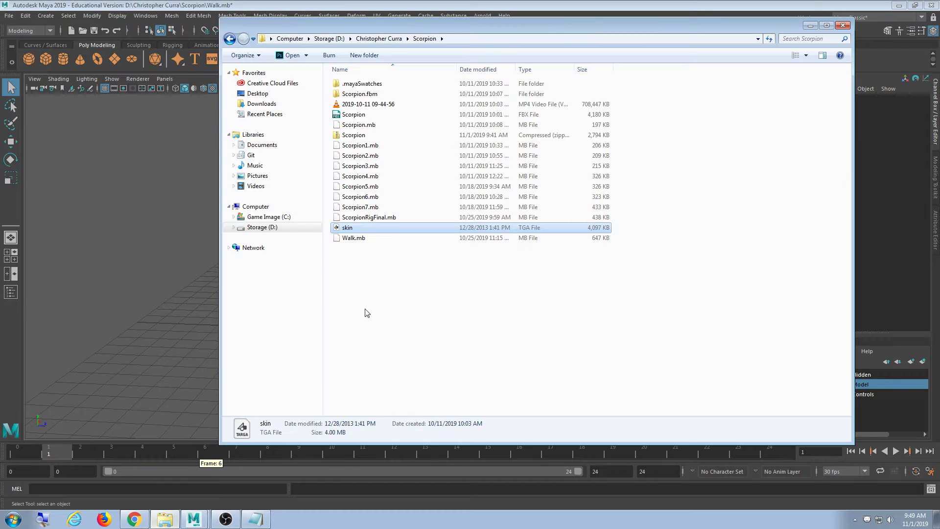
left_click(385, 238)
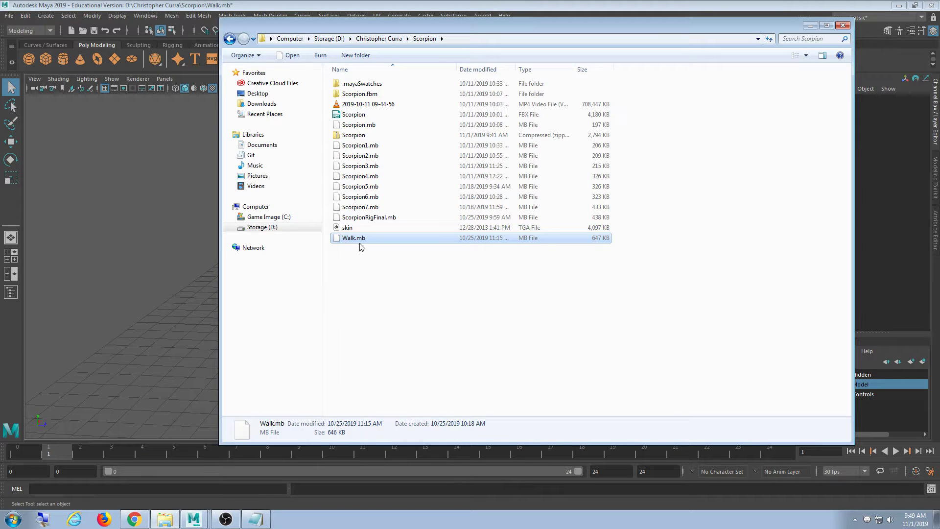
left_click(214, 4)
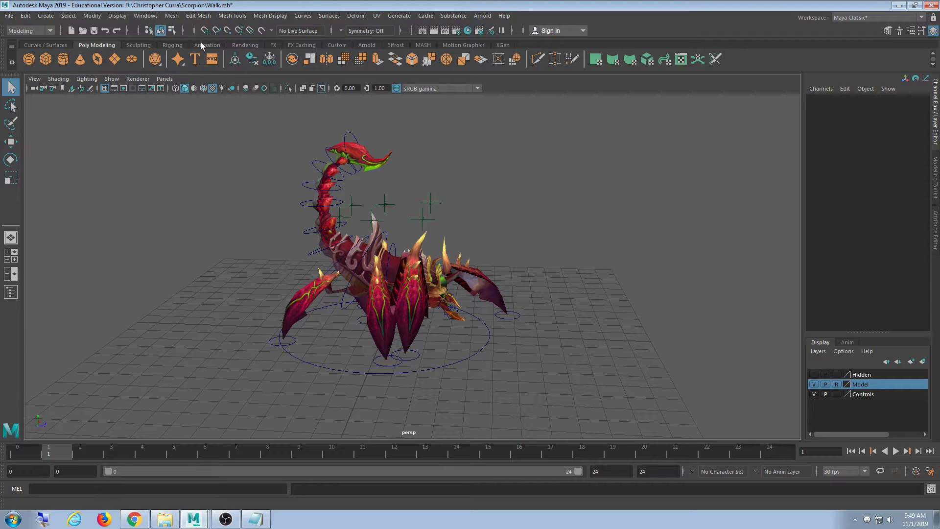
Step: Check the Scorpion.fbm texture folder path in the File Path Editor and close the editor
left_click(146, 16)
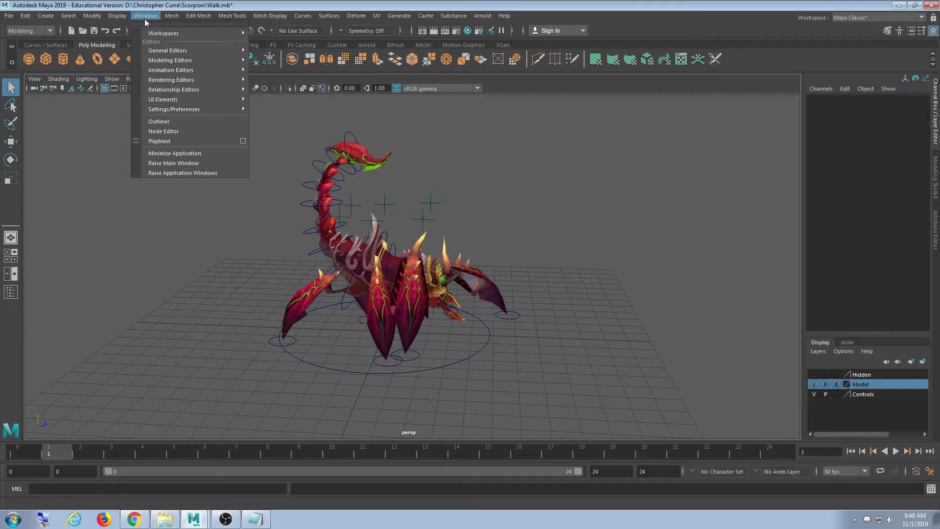
mouse_move(156, 50)
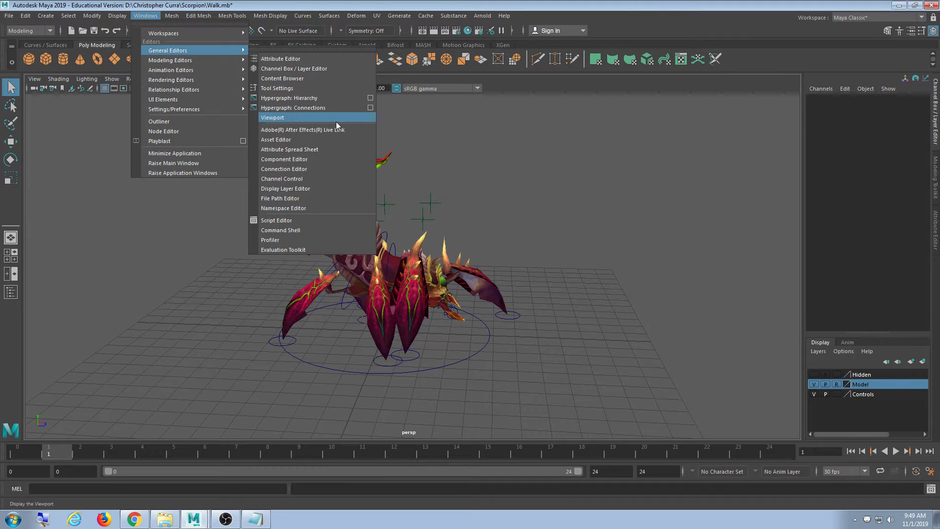
left_click(315, 201)
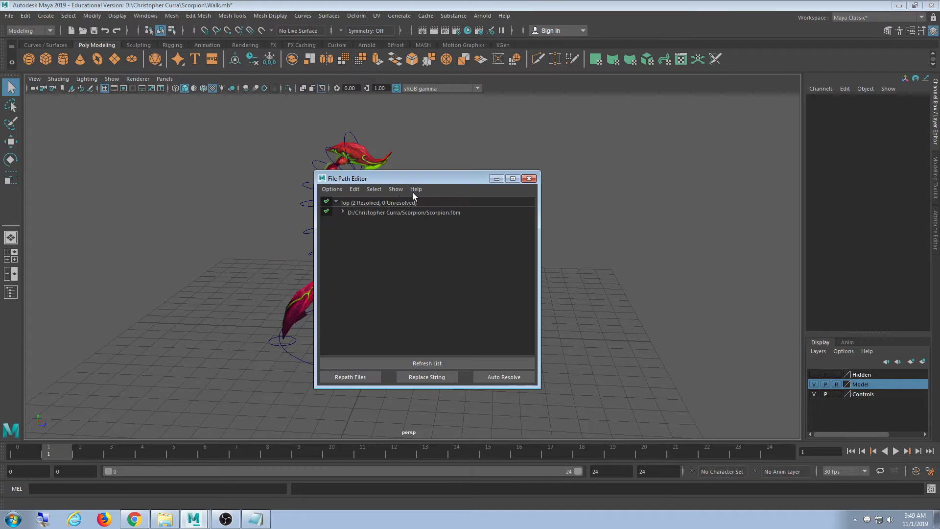
left_click_drag(413, 193, 196, 135)
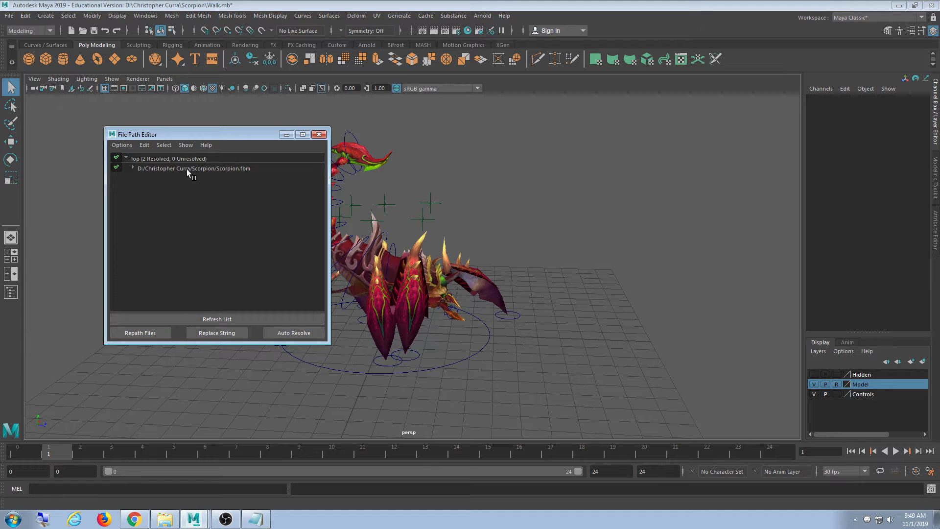
left_click(319, 134)
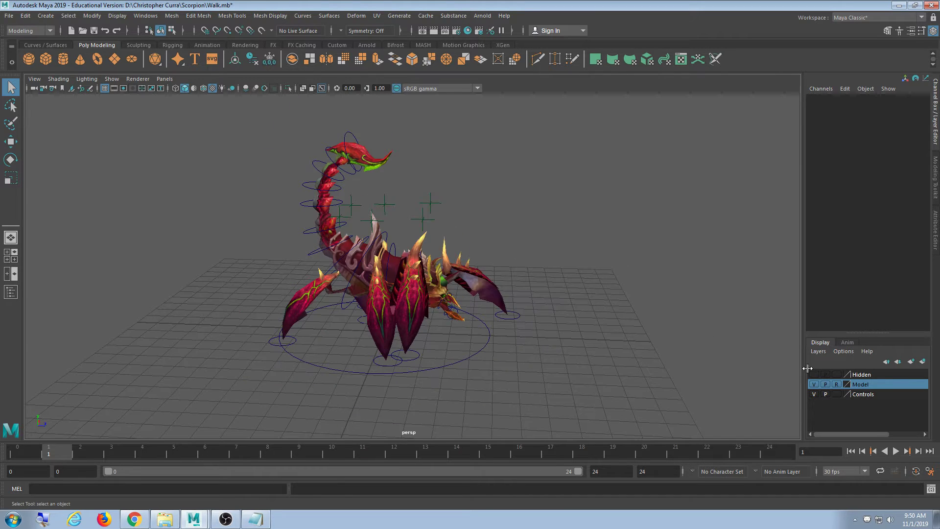
Step: Play back the walk animation while reviewing the animation list in Notepad, and stop the playback in Maya
left_click(896, 450)
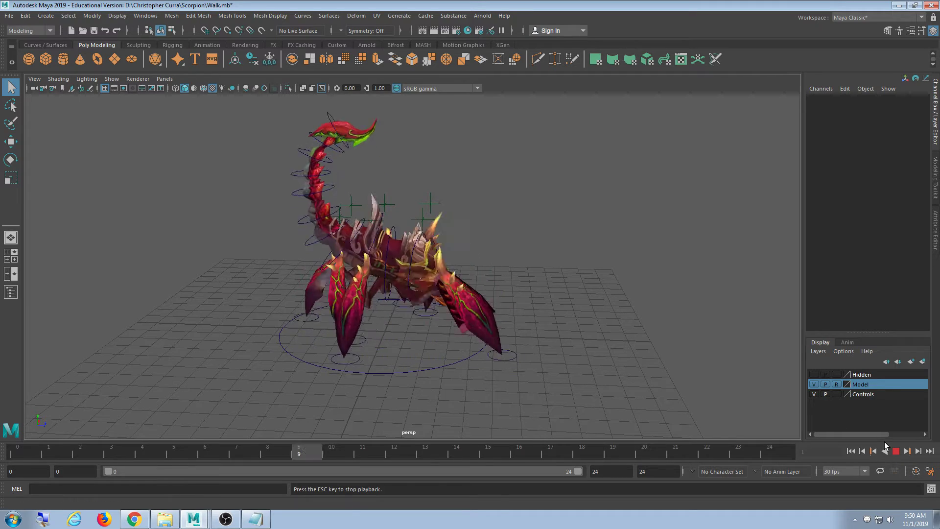
left_click(256, 519)
left_click_drag(622, 177, 523, 124)
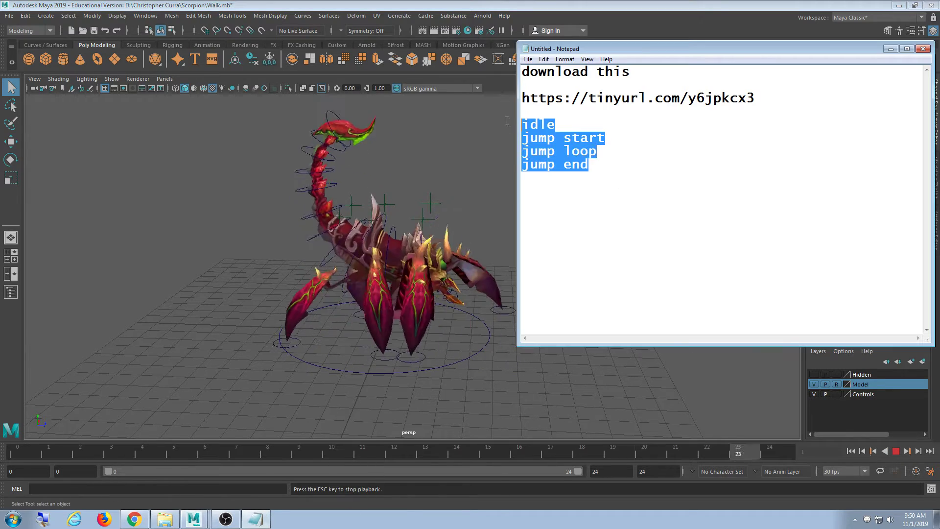
left_click(645, 205)
left_click(547, 4)
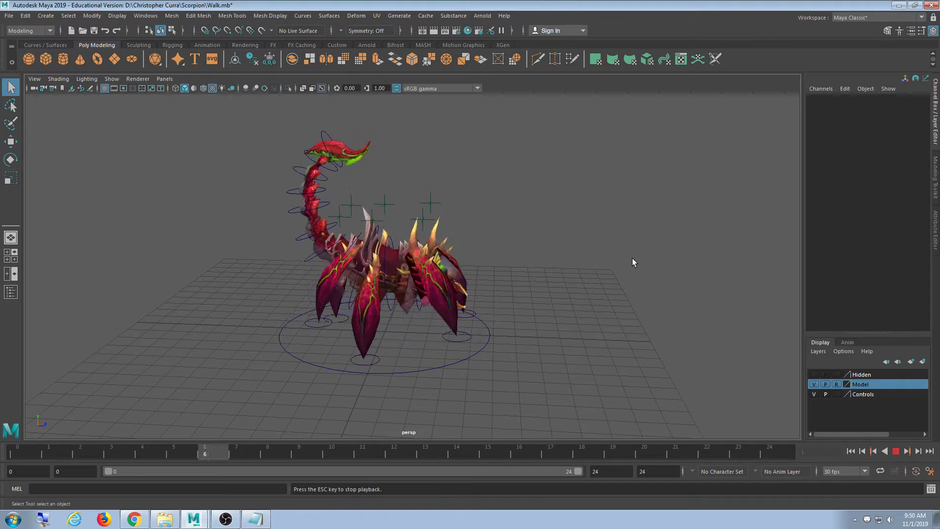
left_click(896, 451)
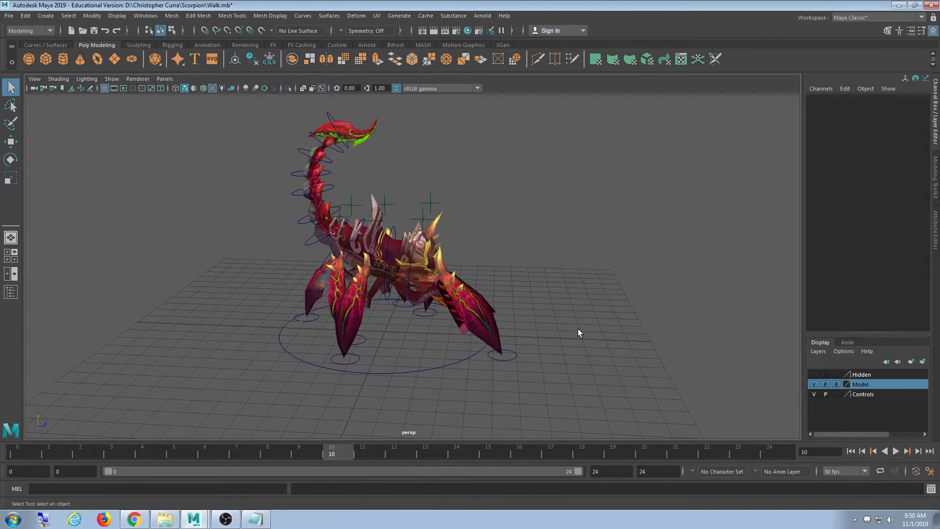
left_click_drag(578, 328, 596, 313, "alt")
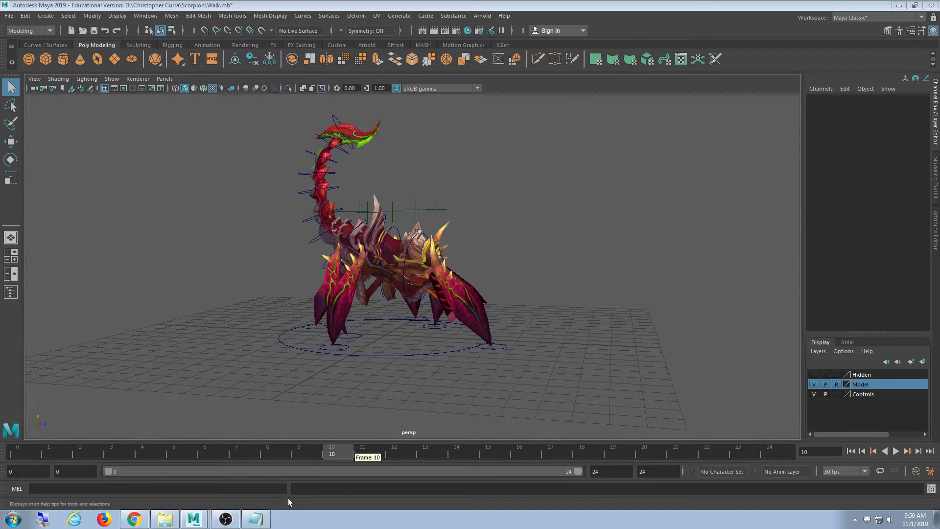
Step: In Notepad, add "walk" above idle in the animation list and the heading "Character file - Rig" above it
left_click(255, 518)
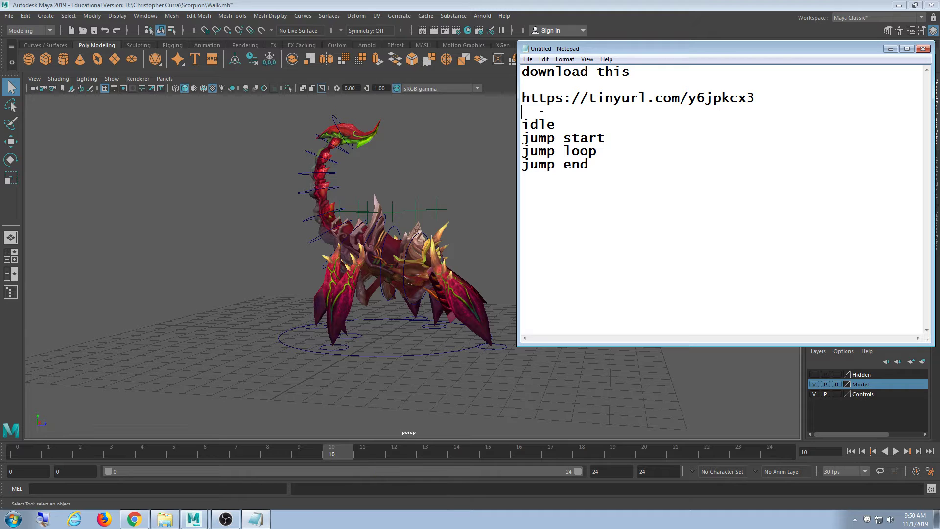
key("Return")
key("Return")
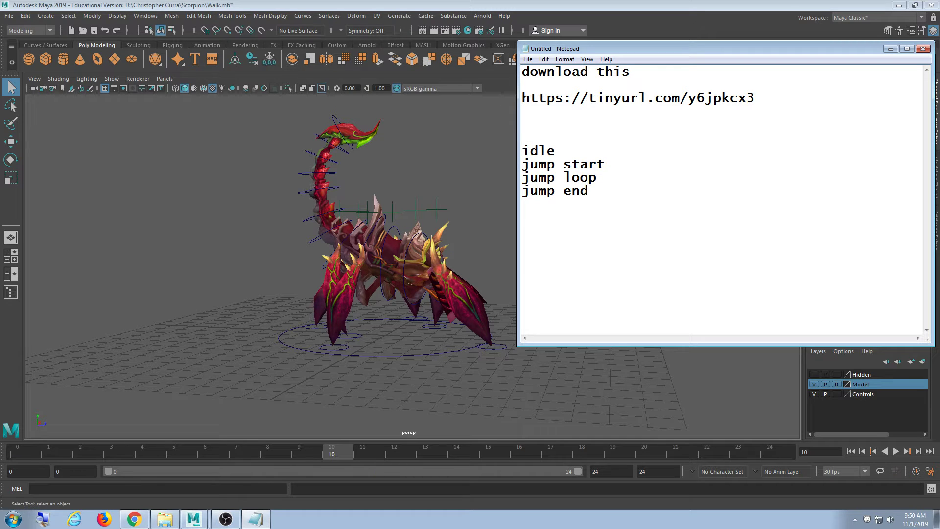
type("walk")
left_click(541, 115)
key("Return")
key("Return")
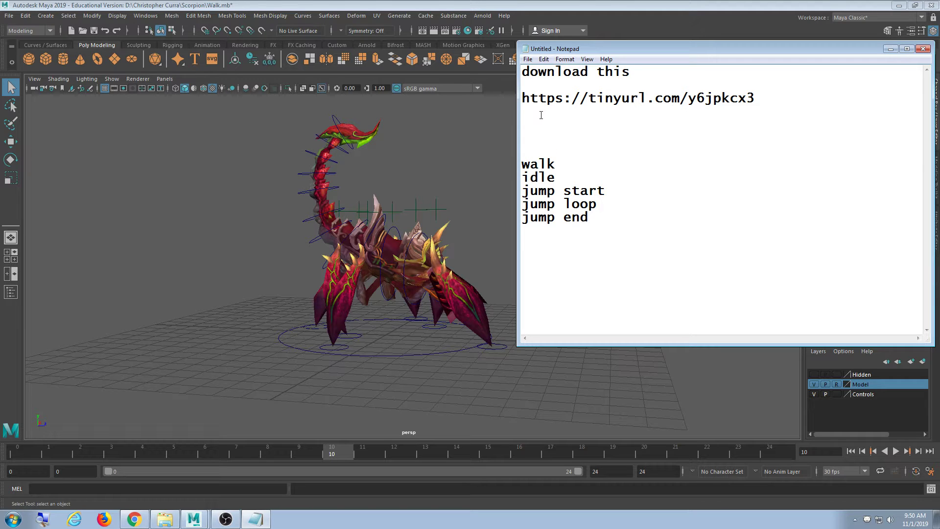
type("Character file")
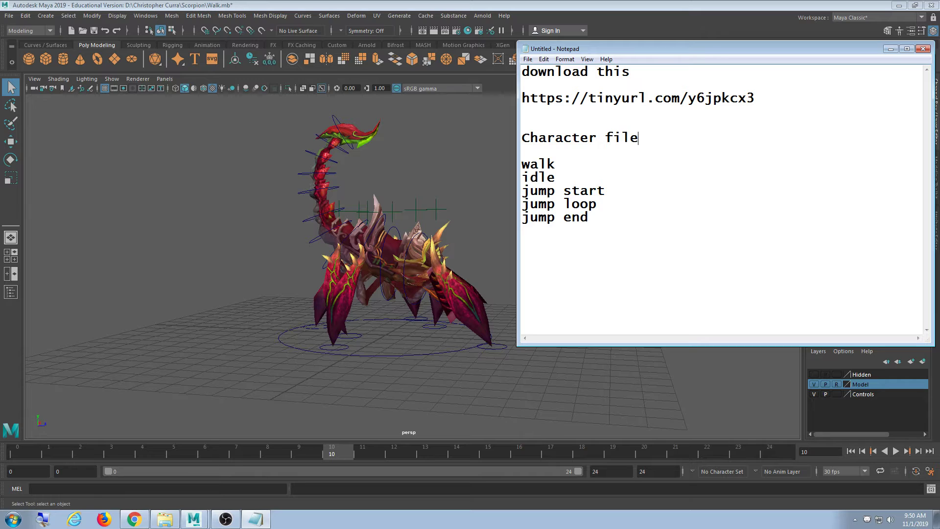
type(" - Rig")
Step: Review the list entries from walk to jump end one by one and return to Maya
left_click(575, 165)
left_click(585, 176)
left_click(610, 192)
left_click(610, 207)
left_click(609, 217)
left_click(449, 4)
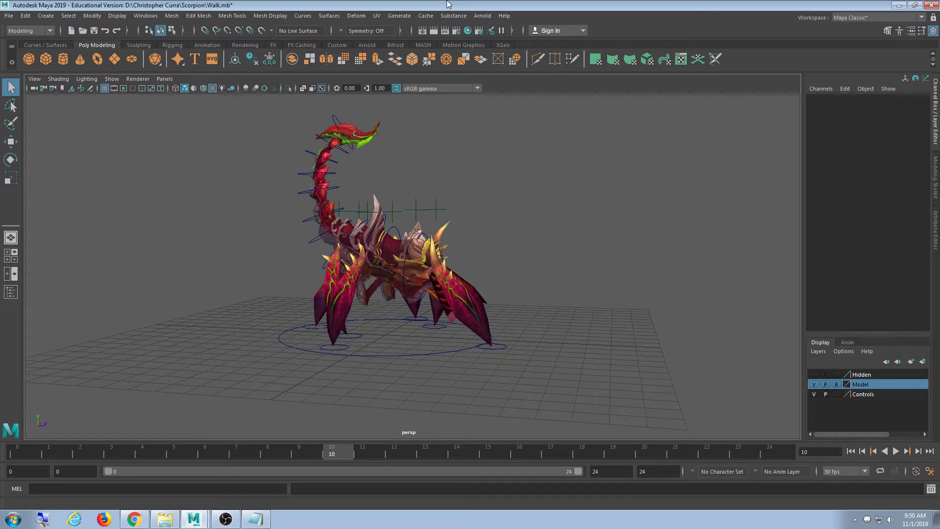
Step: Select the rig controls, start Export All for the scene, and set the file type to FBX export
left_click_drag(609, 167, 356, 350)
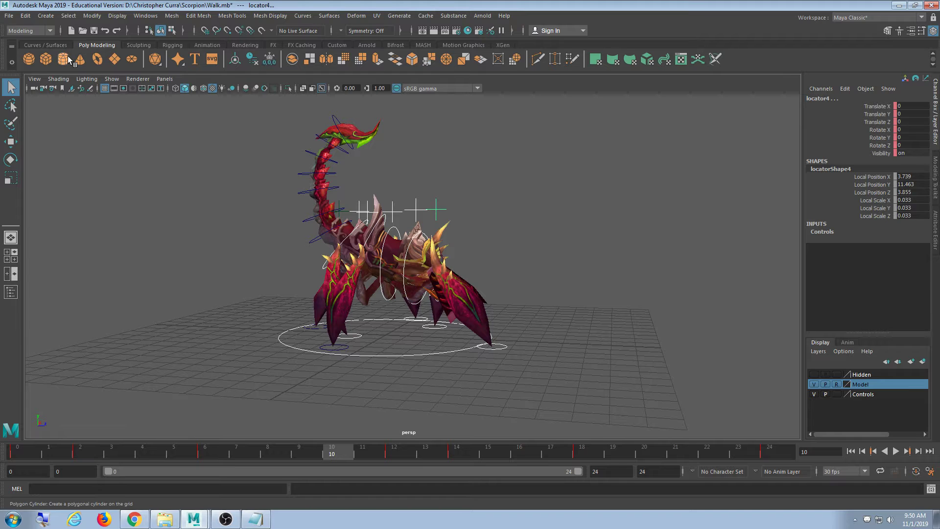
left_click(9, 16)
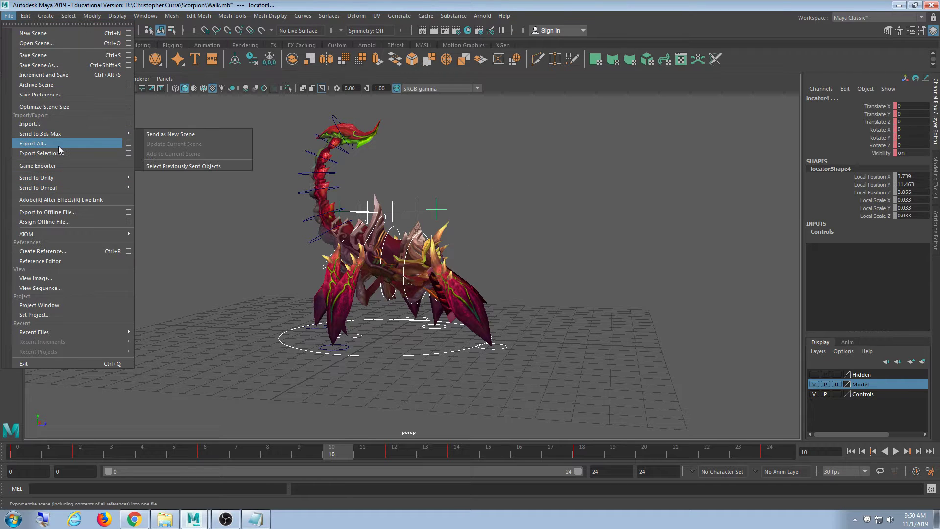
left_click(58, 145)
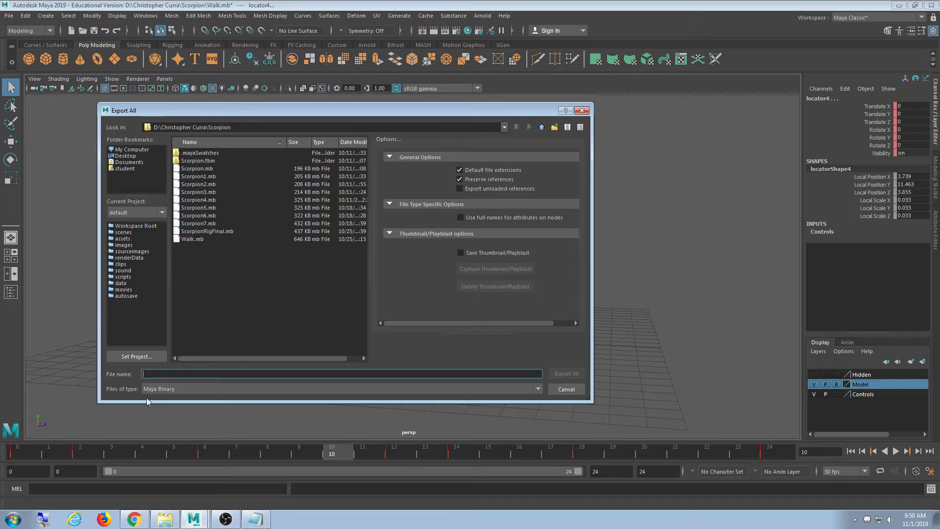
left_click(198, 388)
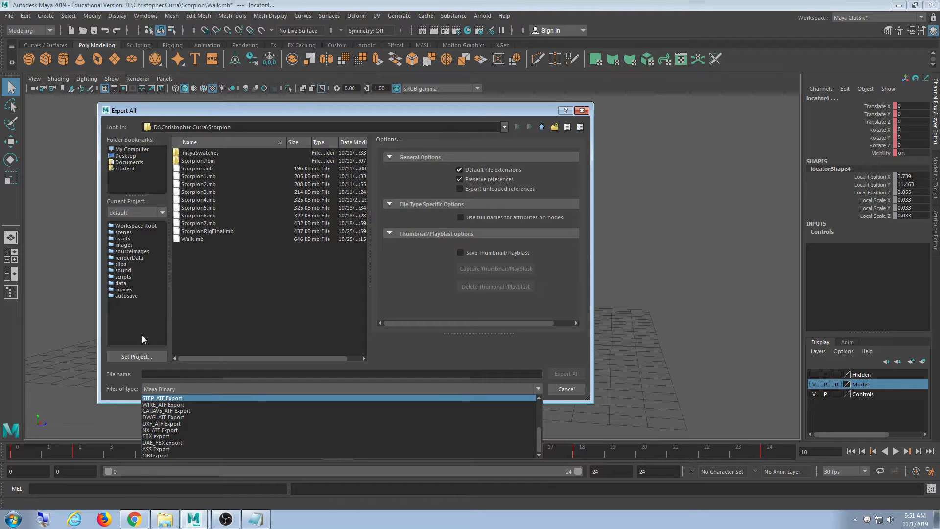
scroll(175, 428, "up", 4)
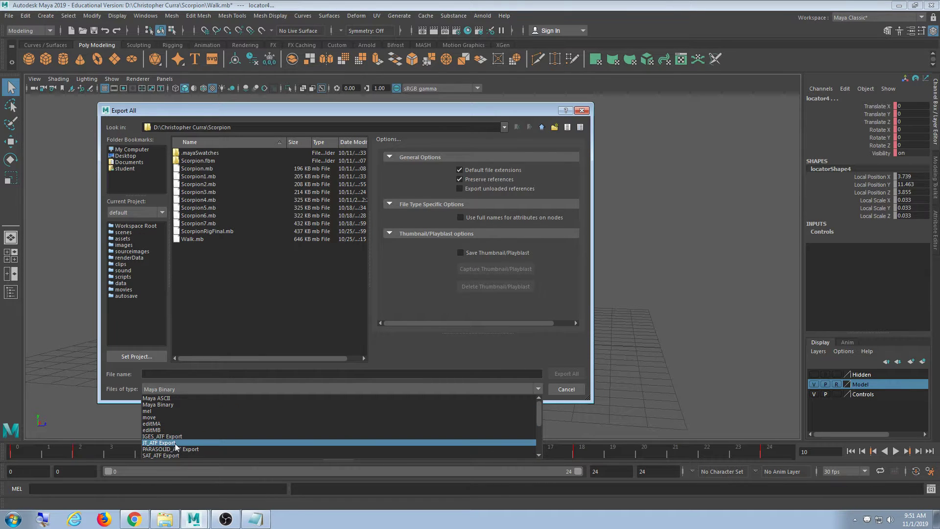
scroll(172, 421, "down", 3)
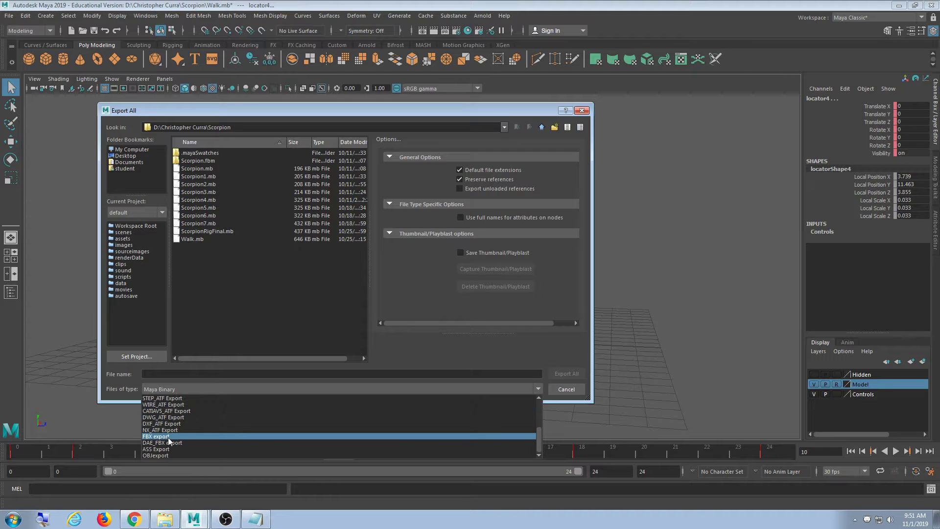
left_click(171, 436)
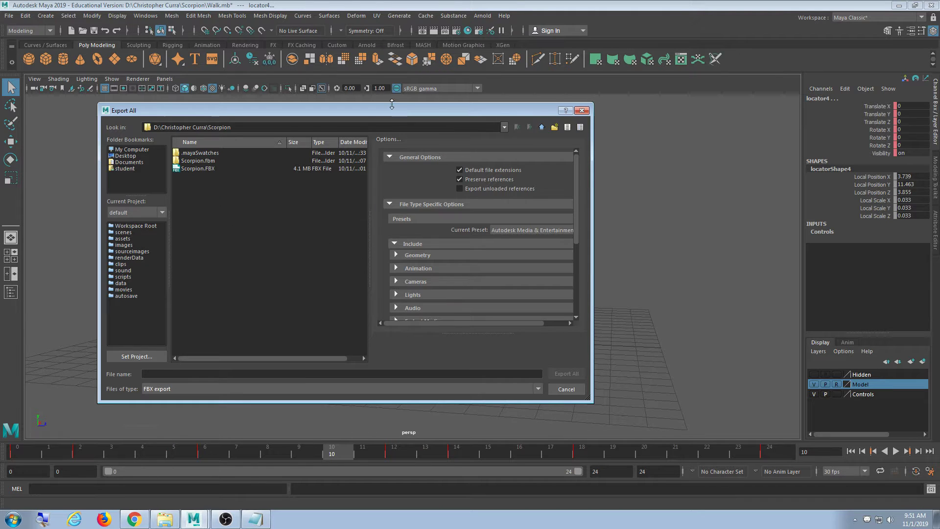
Step: Widen the Export All window and its options area
left_click_drag(368, 153, 279, 154)
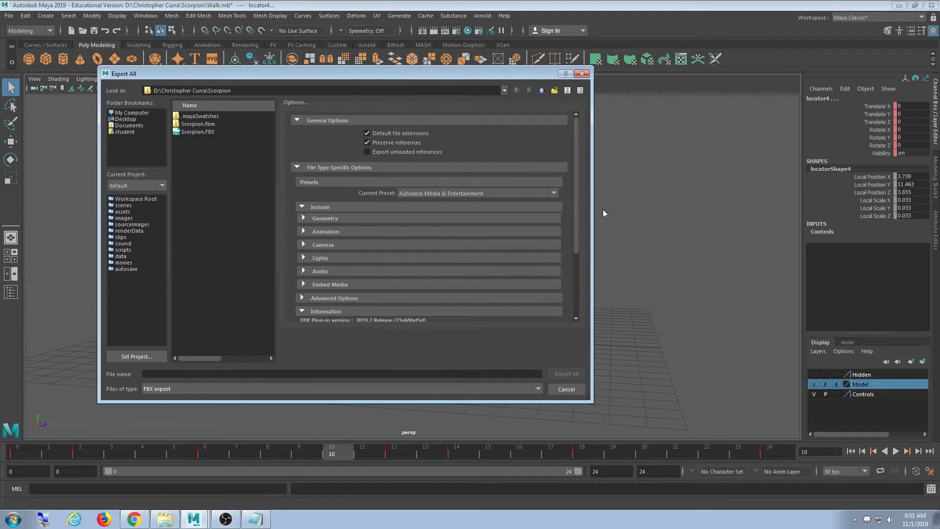
left_click_drag(603, 213, 649, 213)
left_click_drag(442, 81, 477, 77)
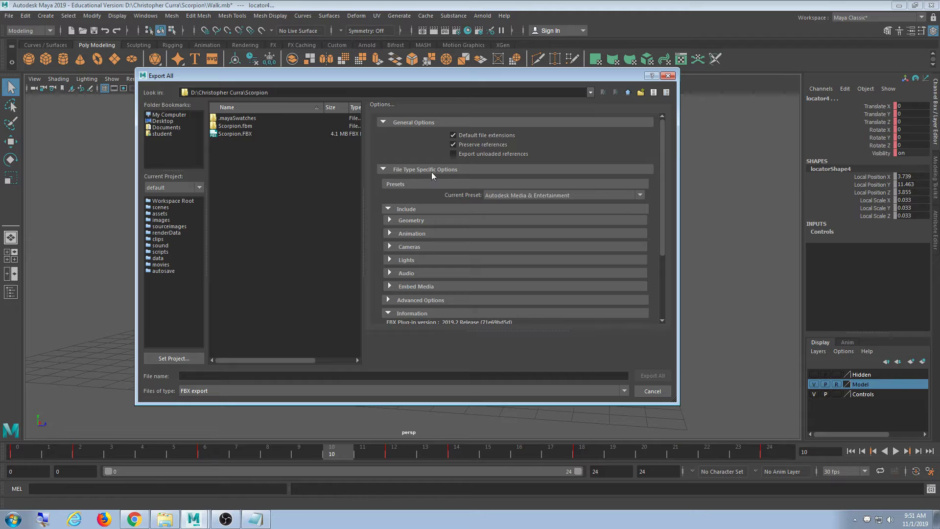
Step: Expand the Animation export options, enable Bake Animation and turn off Deformed Models
left_click(506, 221)
left_click(506, 221)
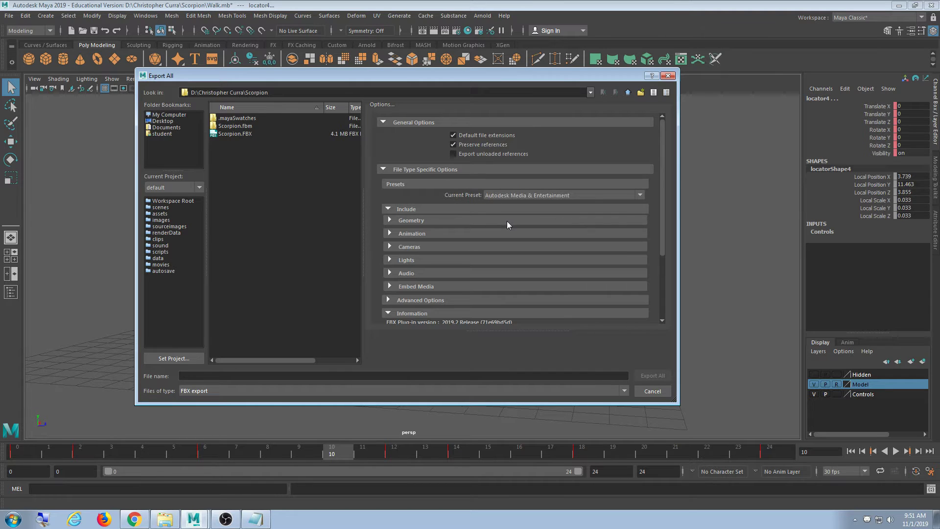
left_click(460, 233)
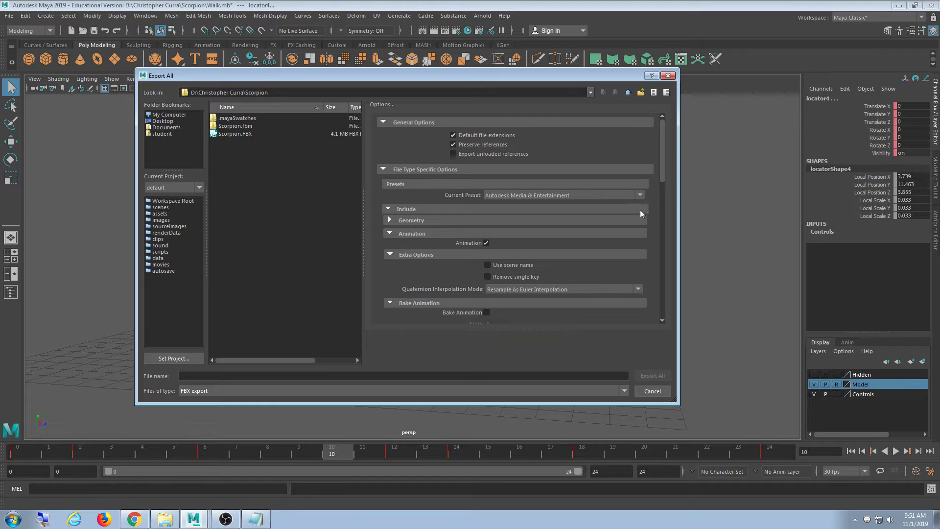
left_click_drag(661, 166, 662, 184)
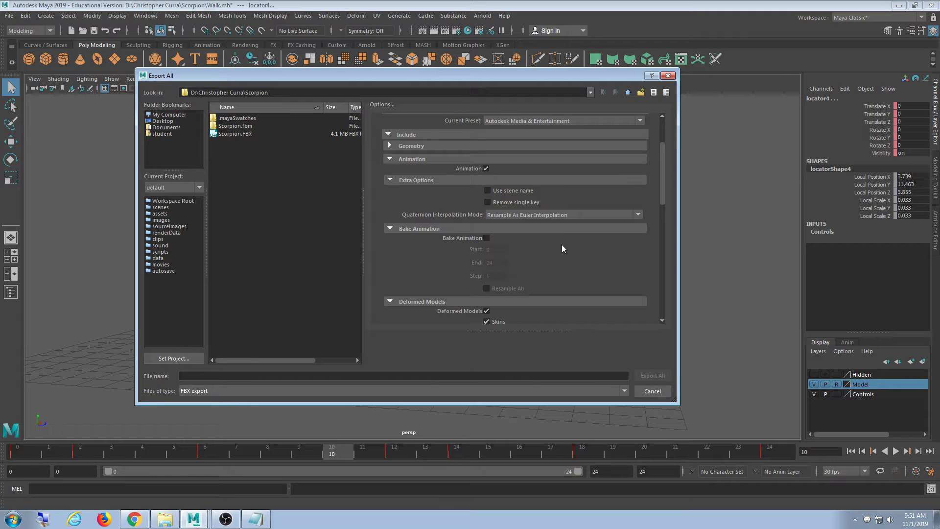
scroll(577, 263, "down", 3)
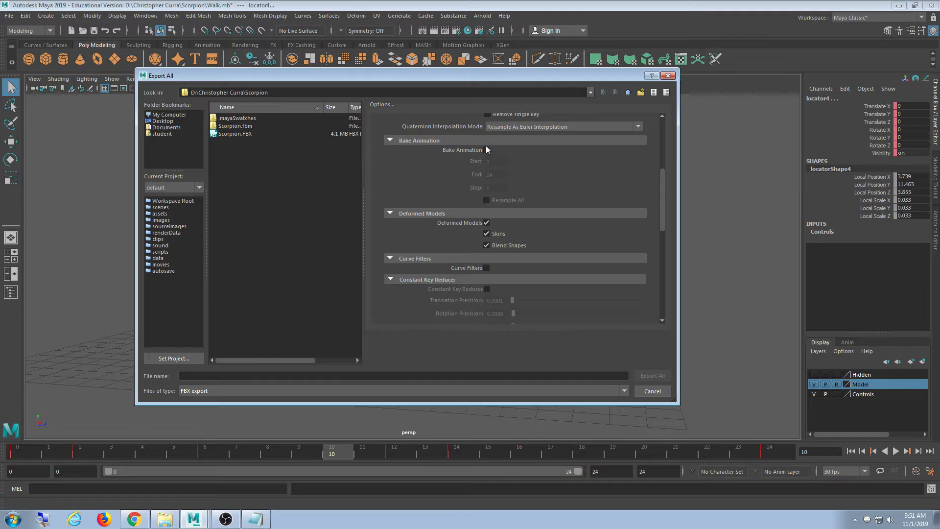
left_click(488, 151)
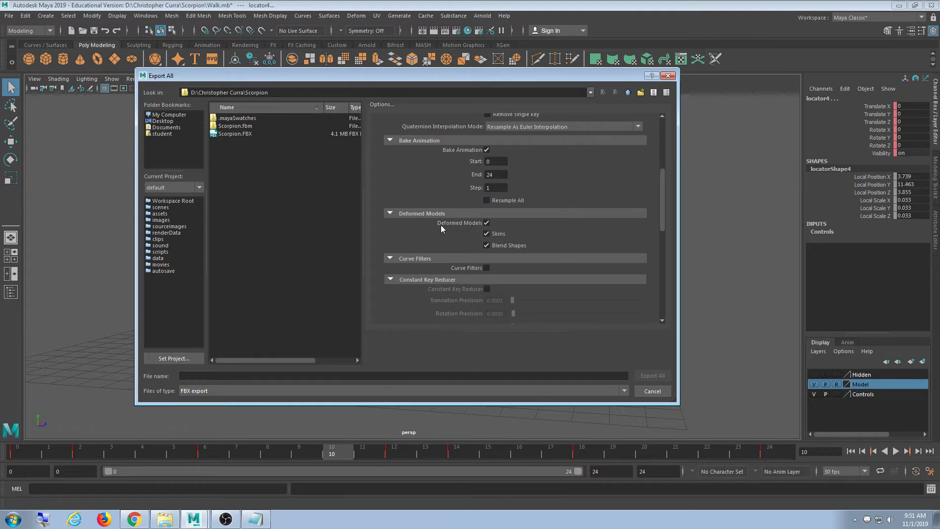
left_click(487, 224)
scroll(541, 216, "down", 5)
scroll(581, 263, "down", 4)
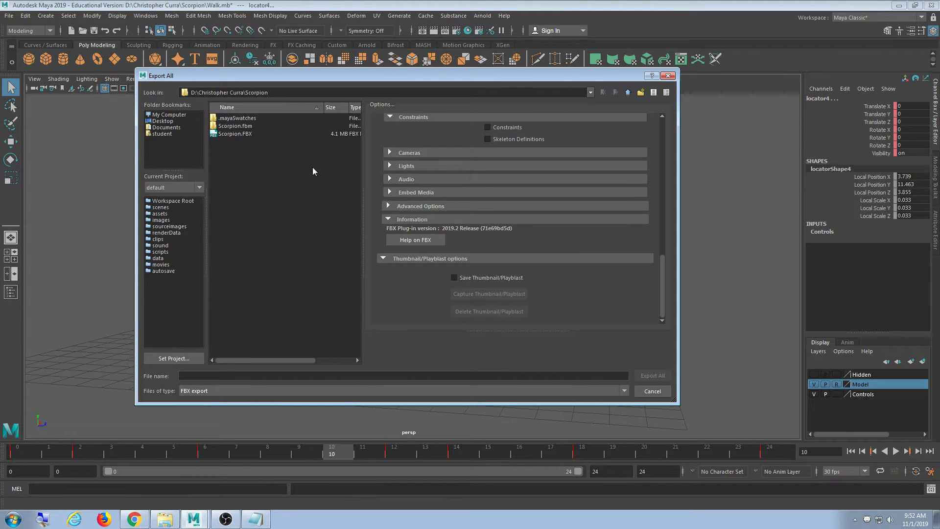
Step: Browse to the Scorpion folder on drive D as the export location and name the file Walk
left_click(163, 121)
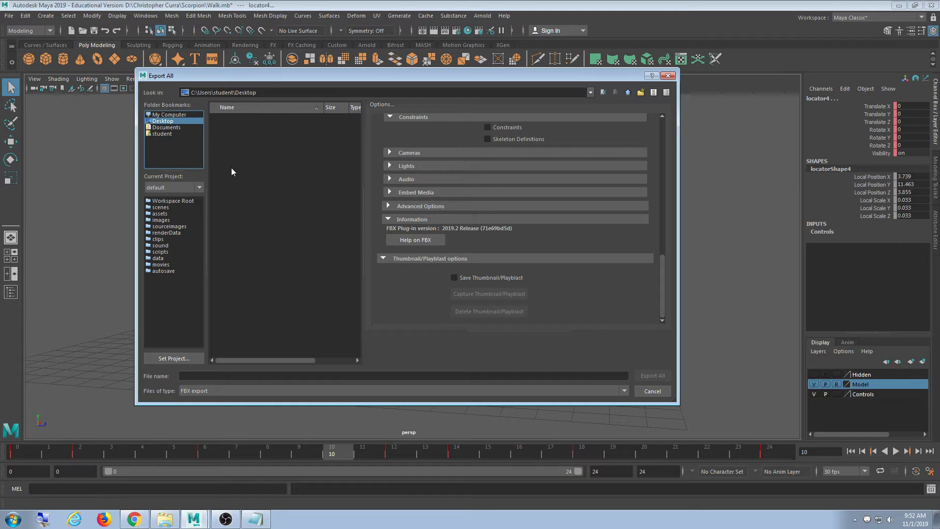
left_click_drag(270, 76, 277, 82)
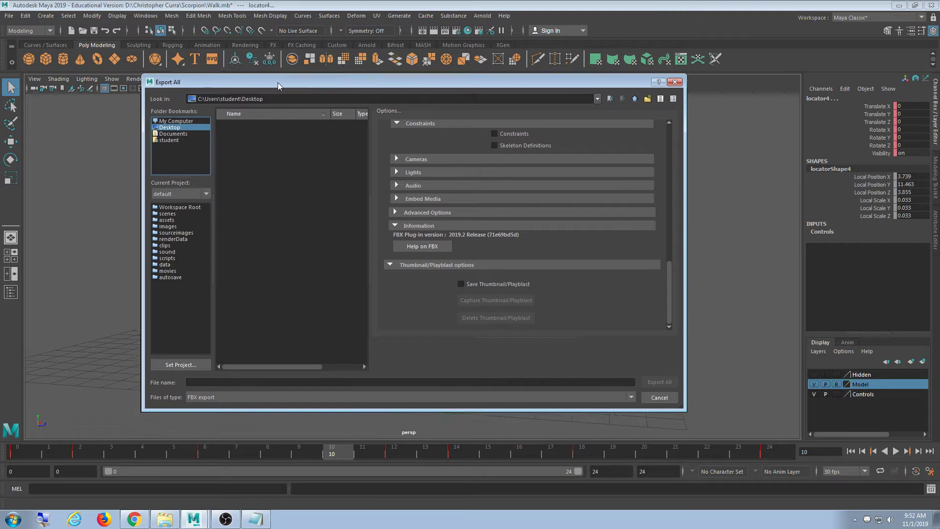
left_click(177, 121)
double_click(245, 141)
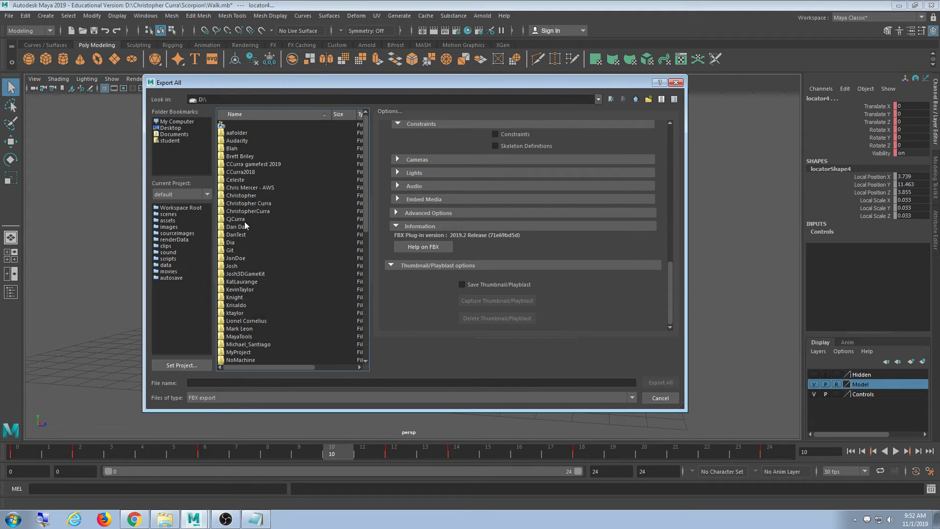
left_click(250, 204)
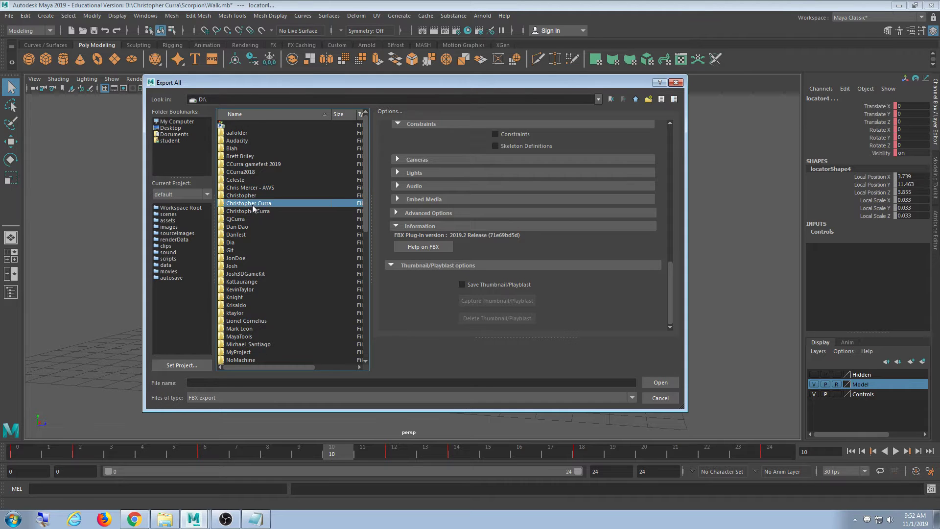
double_click(251, 204)
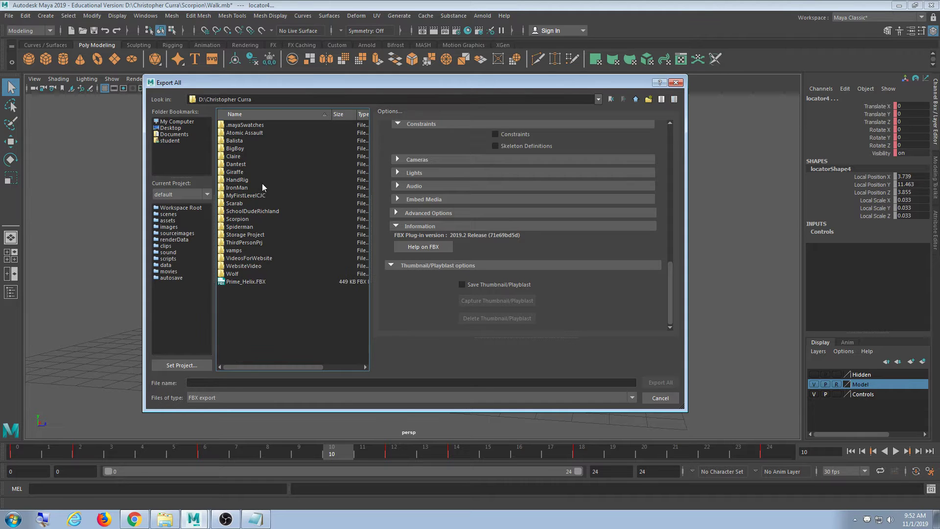
double_click(239, 219)
left_click(237, 384)
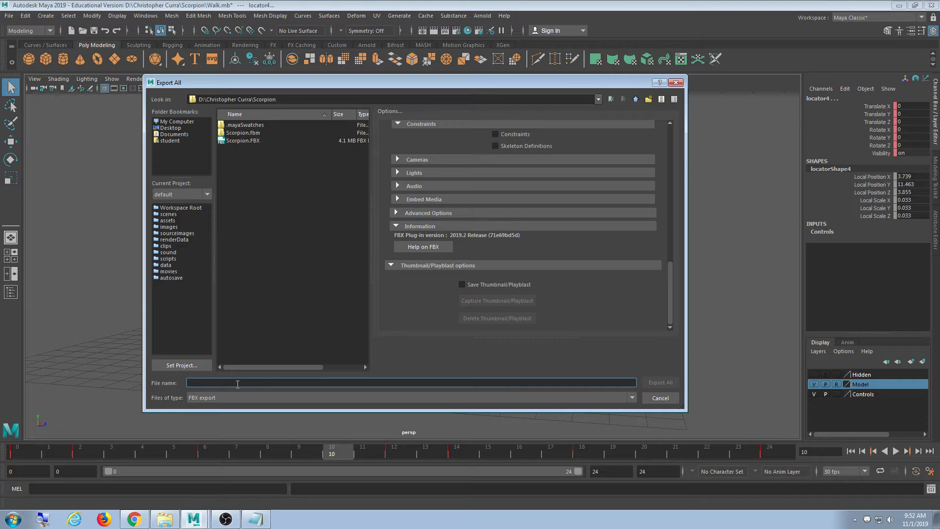
type("Walk")
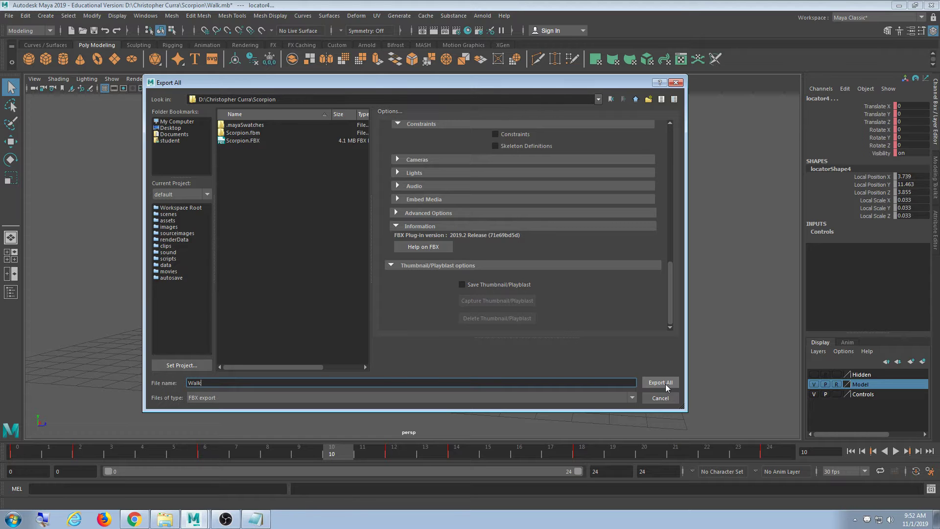
Step: Review the FBX animation, baking and deformation options and export the whole scene as the Walk file
left_click_drag(669, 286, 679, 117)
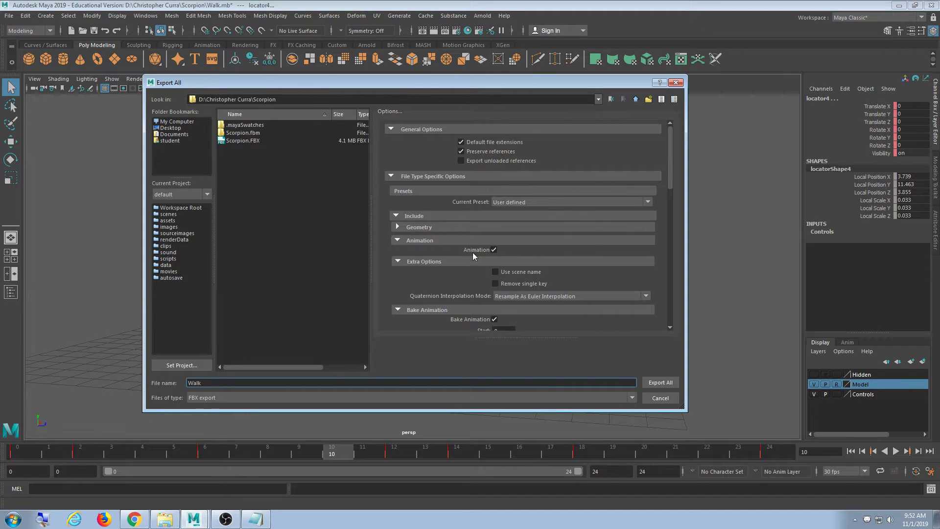
scroll(523, 268, "down", 4)
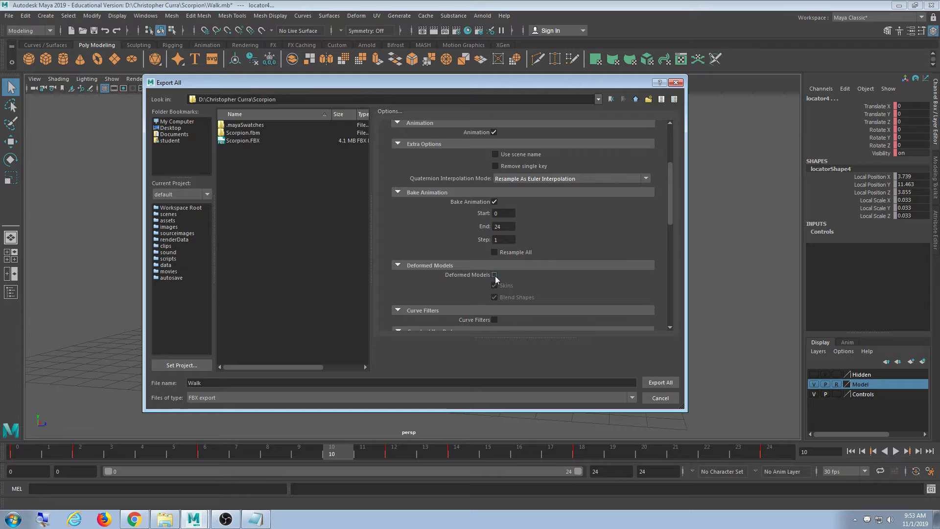
scroll(558, 273, "down", 5)
scroll(562, 272, "down", 6)
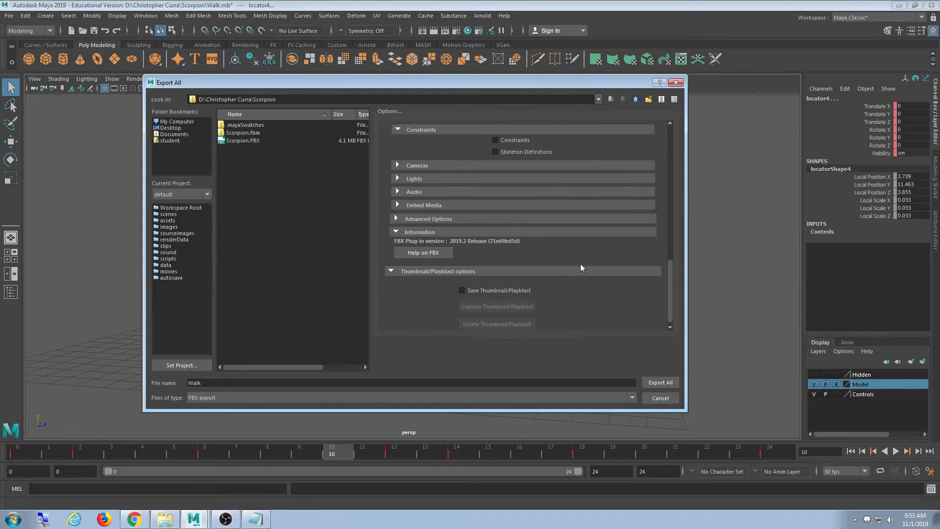
scroll(580, 265, "up", 10)
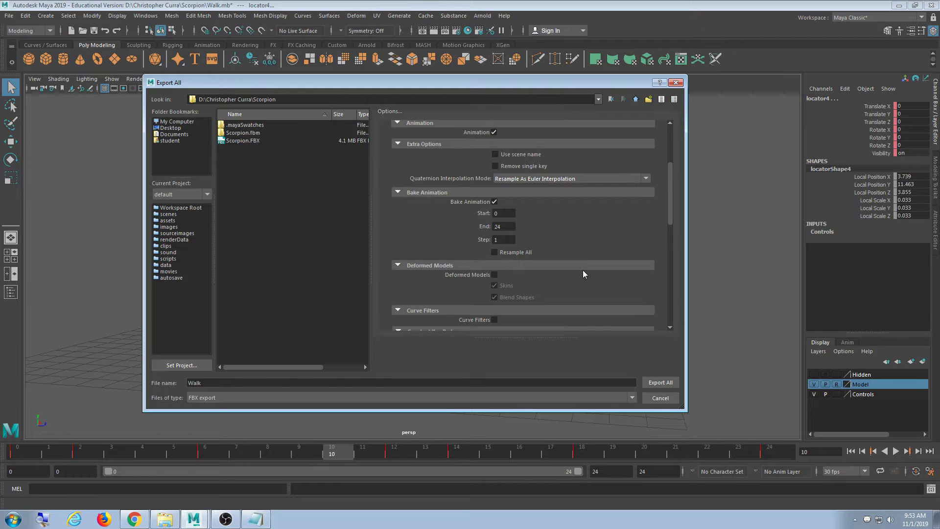
scroll(583, 270, "down", 2)
left_click(332, 383)
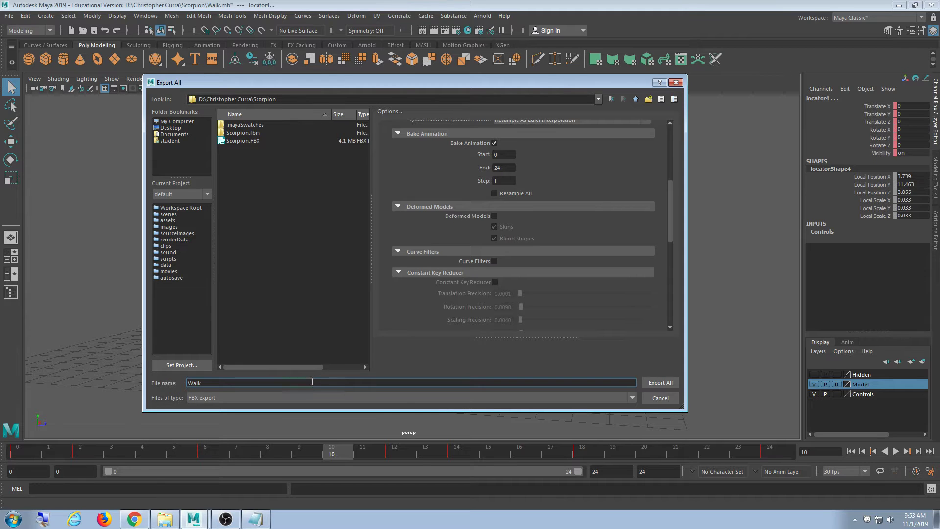
left_click(650, 383)
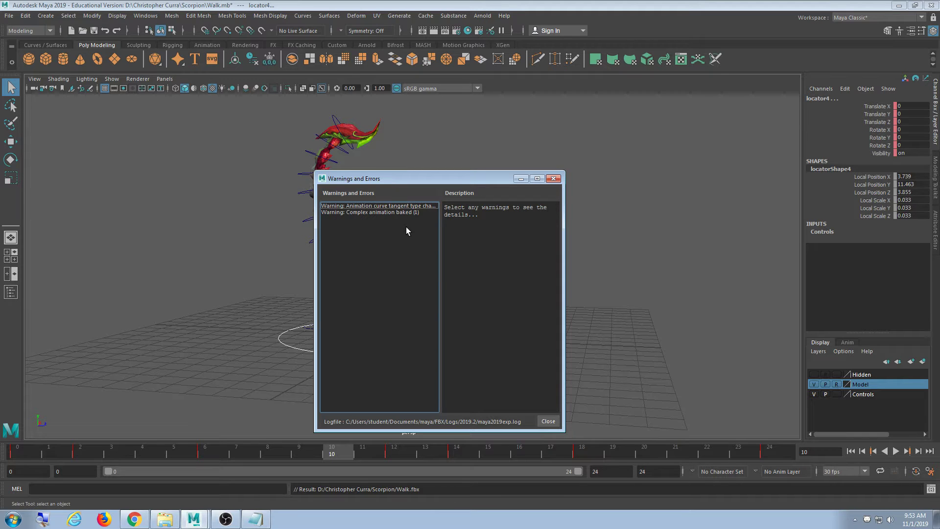
Step: Read the descriptions of both export warnings and close the Warnings and Errors window
left_click(410, 207)
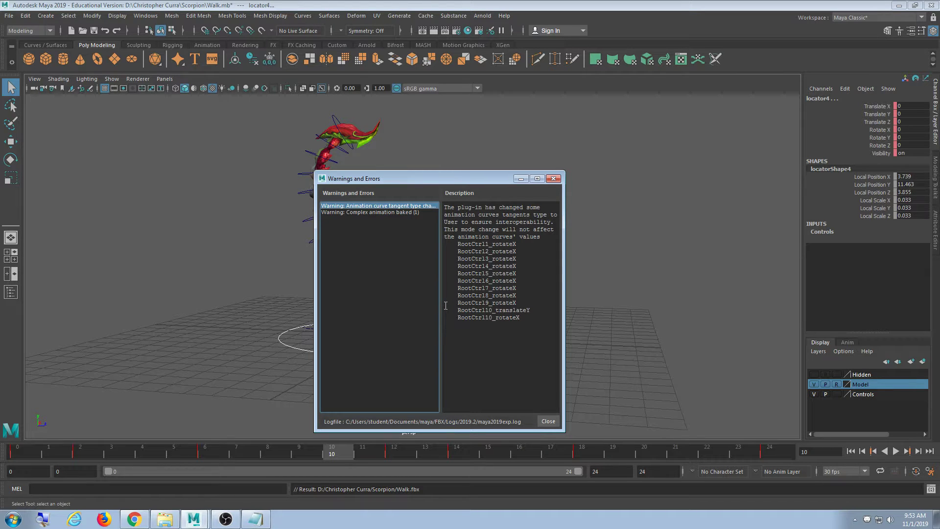
left_click(378, 217)
left_click(384, 212)
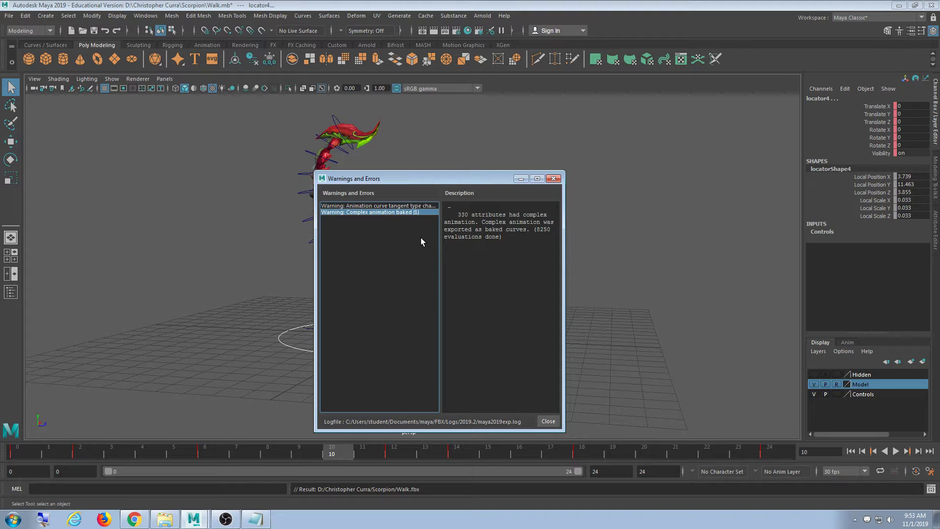
left_click(355, 206)
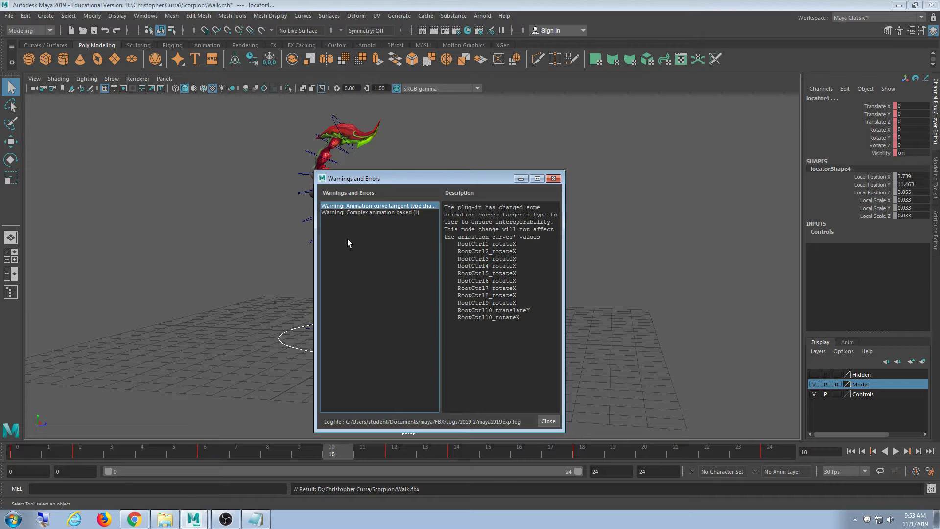
left_click(552, 179)
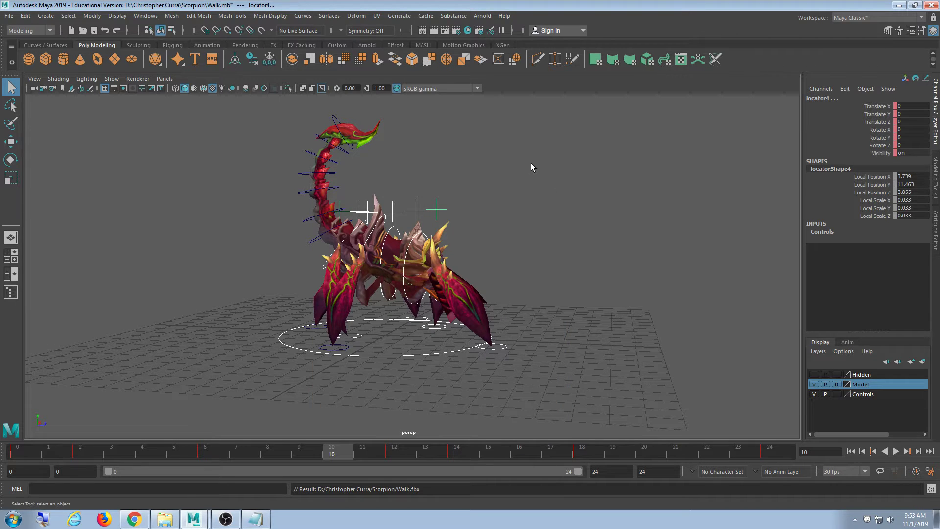
Step: Deselect the rig controls and open ScorpionRigFinal.mb without saving the changes to Walk.mb
left_click(540, 256)
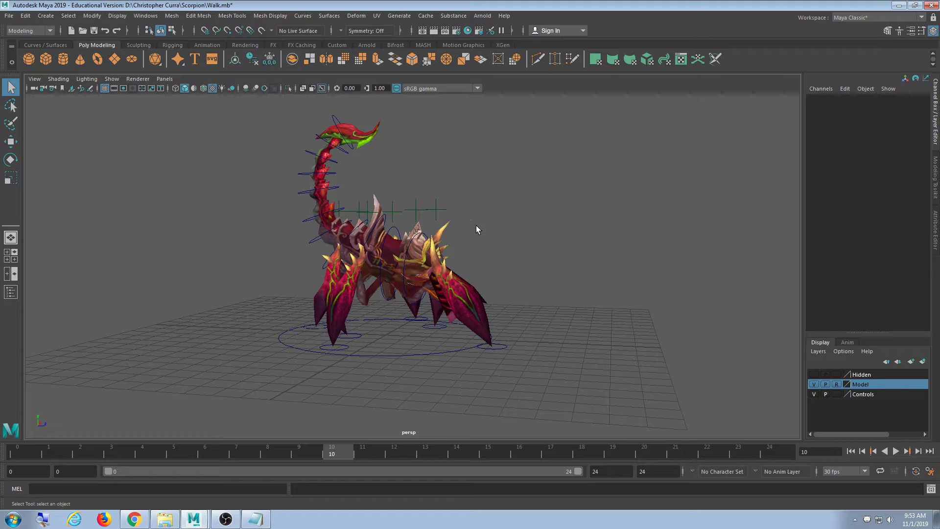
left_click(8, 15)
left_click(54, 47)
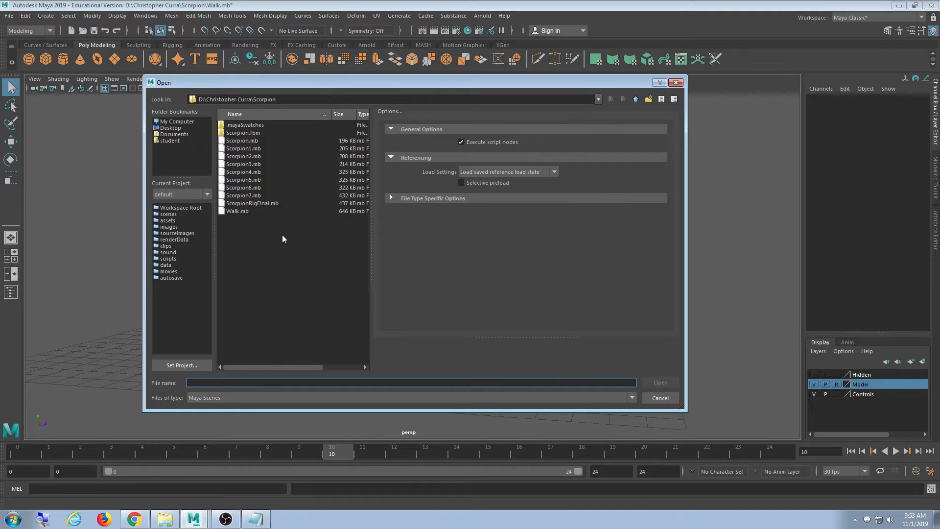
left_click(266, 202)
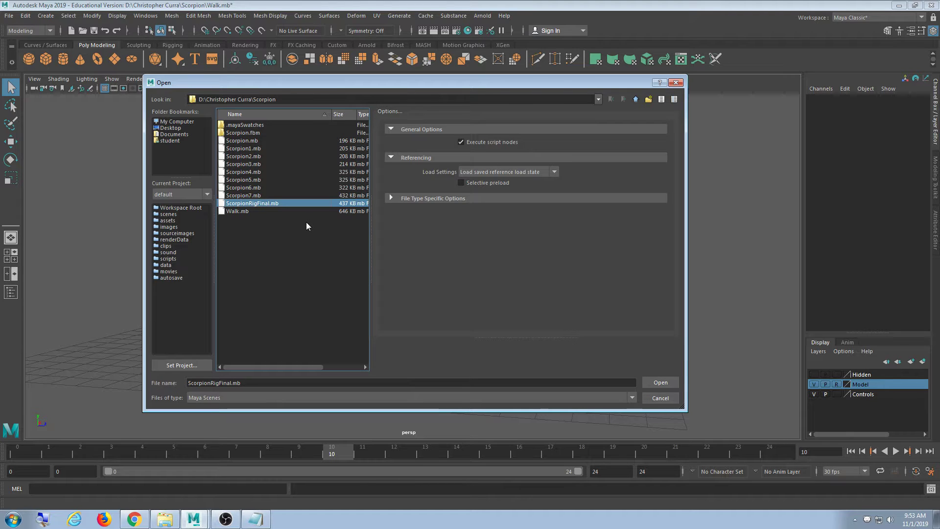
left_click(664, 386)
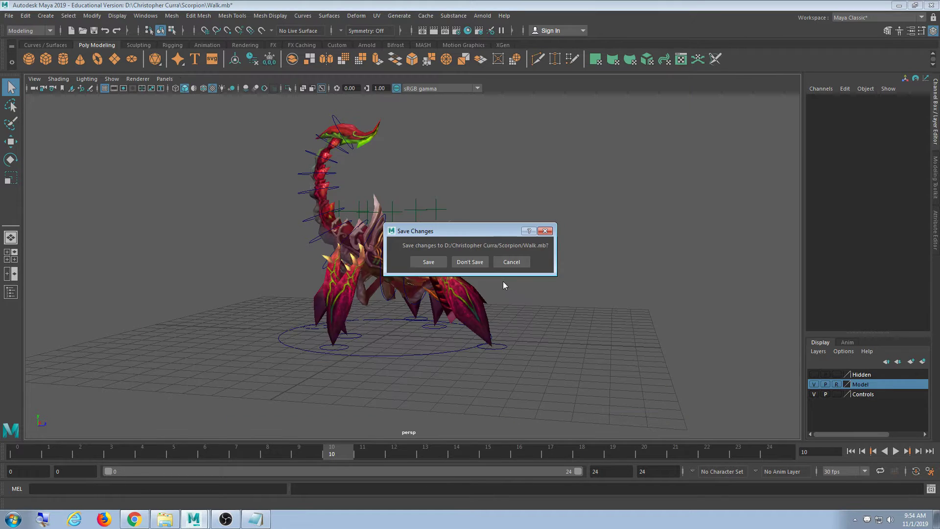
left_click(484, 262)
Step: Switch to Notepad, add "- exported" after the heading "Character file - Rig", and return to Maya
left_click(256, 519)
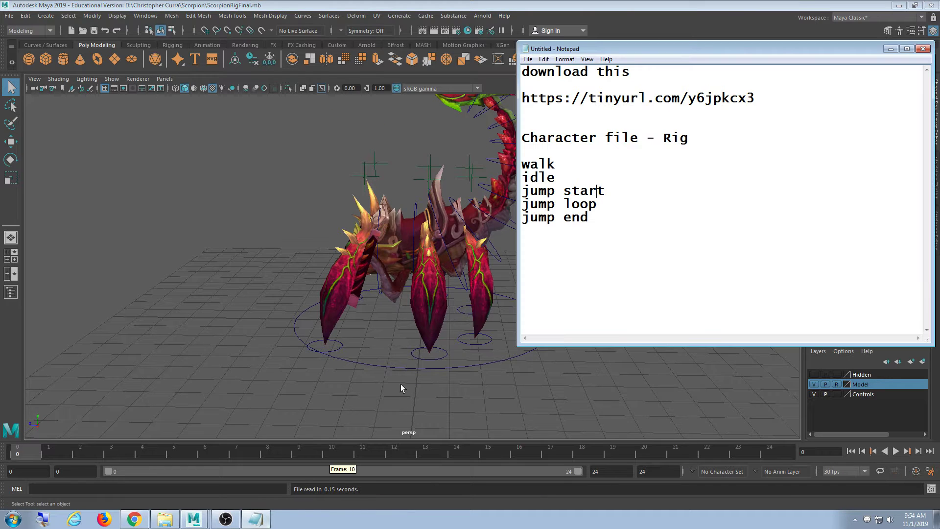
left_click_drag(700, 49, 659, 70)
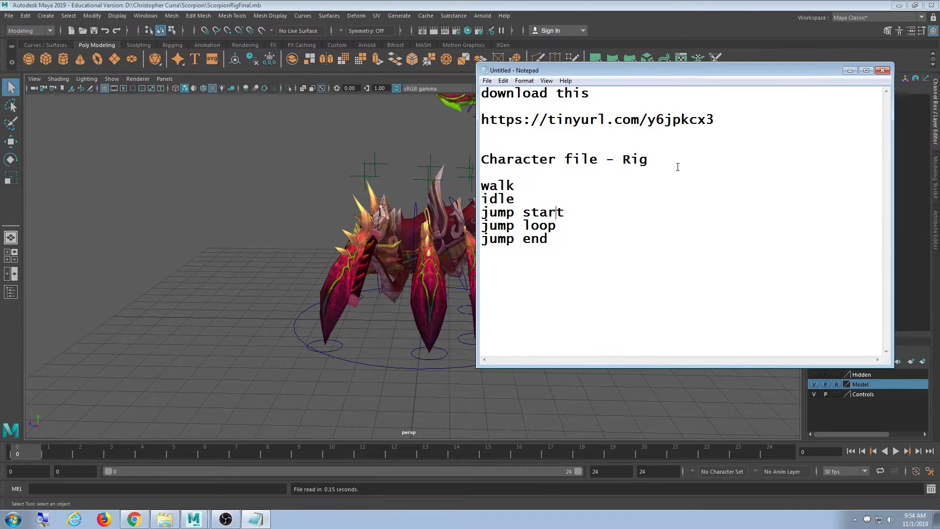
left_click(675, 163)
type("- exported")
left_click(396, 121)
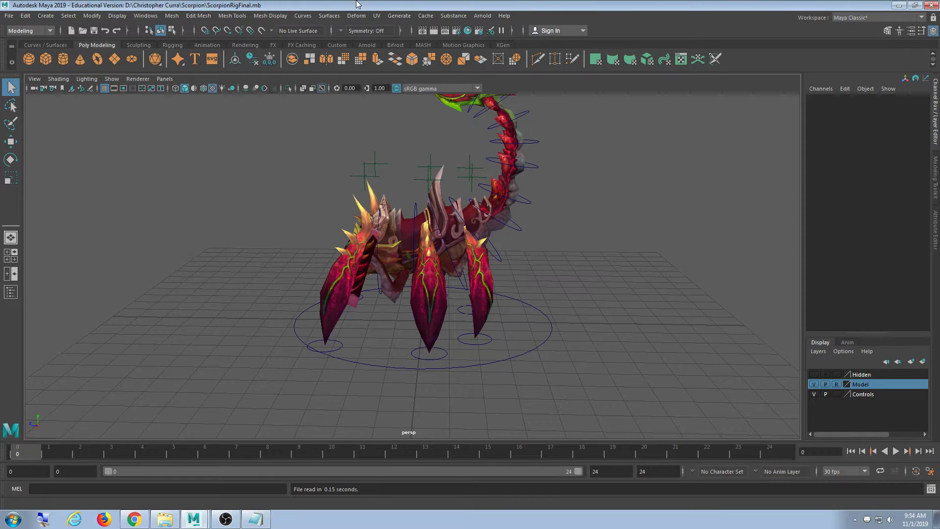
mouse_move(506, 287)
left_mouse_down("alt")
mouse_move(510, 308)
mouse_move(566, 293)
mouse_move(506, 312)
mouse_move(501, 324)
mouse_move(501, 301)
left_mouse_up("alt")
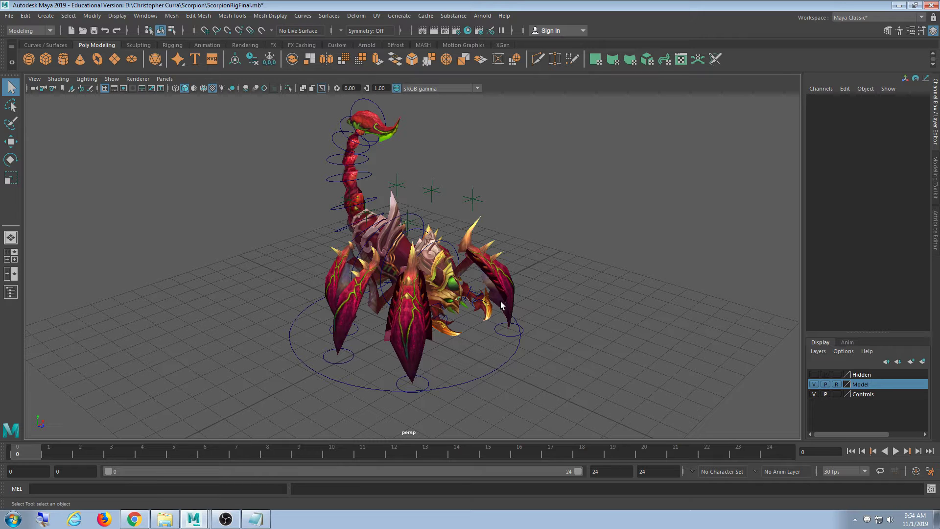
left_click_drag(542, 155, 427, 204)
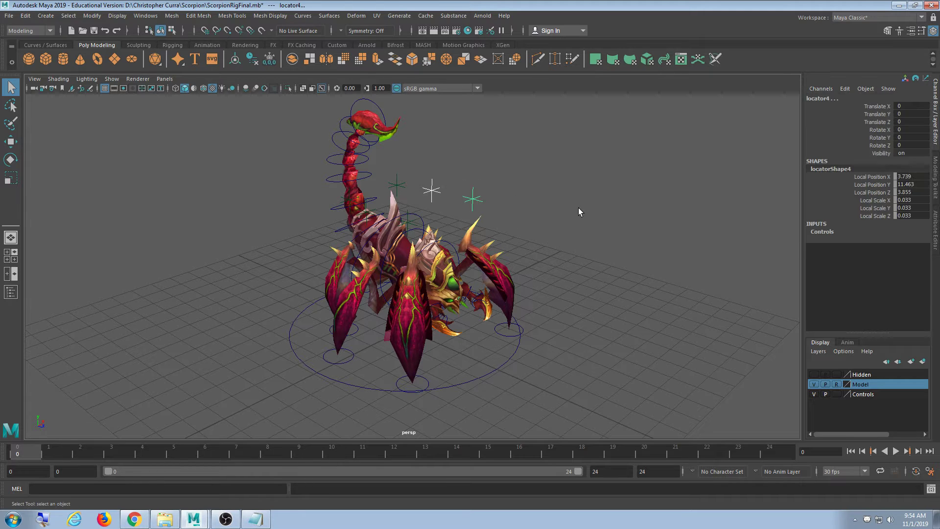
left_click(578, 207)
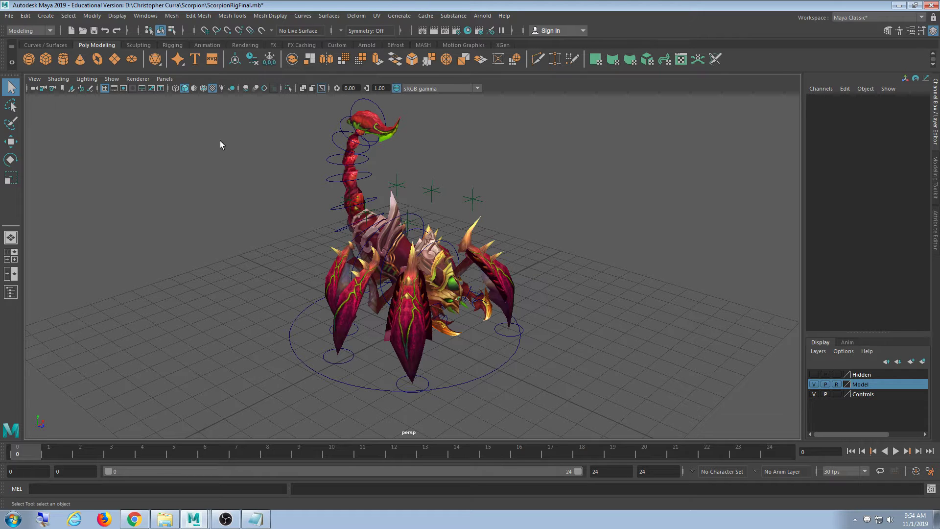
Step: Bring up the Export All settings for the scorpion rig scene and reach the FBX animation options
left_click(9, 16)
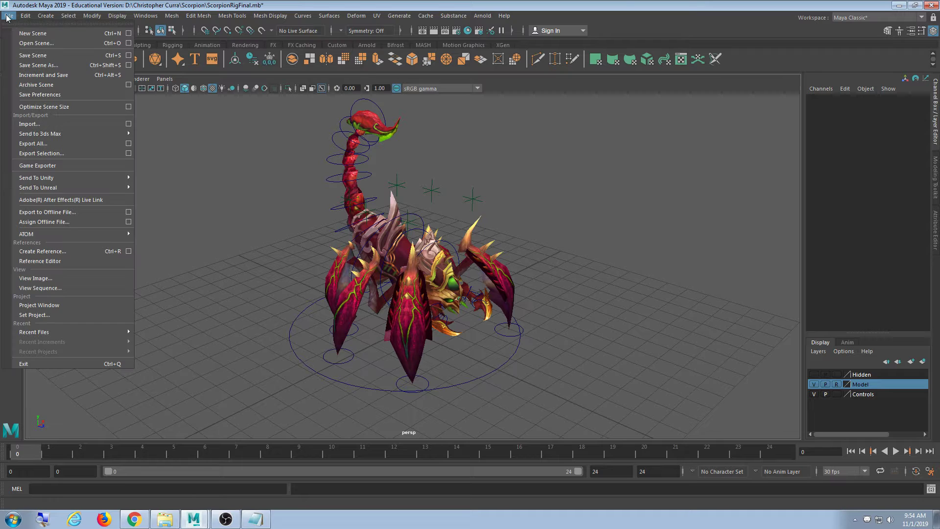
left_click(74, 145)
left_click_drag(325, 78, 291, 56)
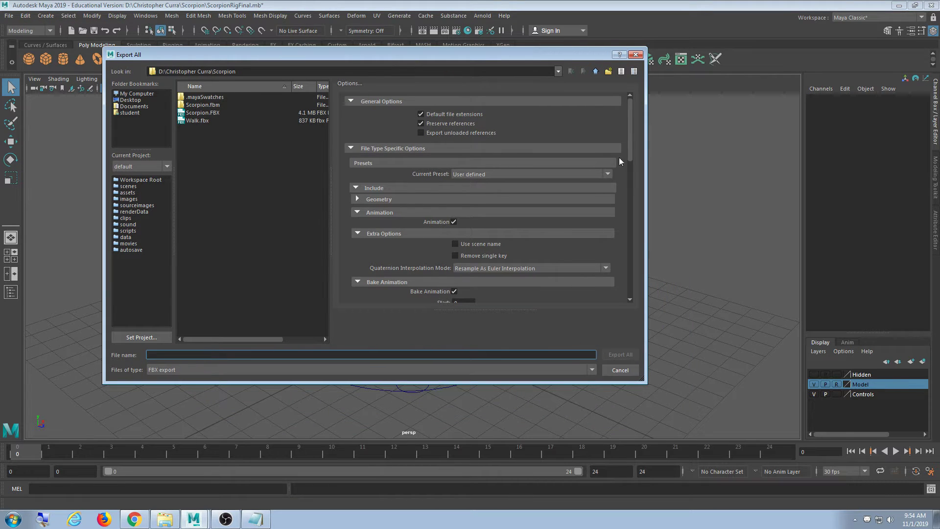
mouse_move(631, 131)
left_mouse_down()
mouse_move(630, 148)
mouse_move(629, 139)
left_mouse_up()
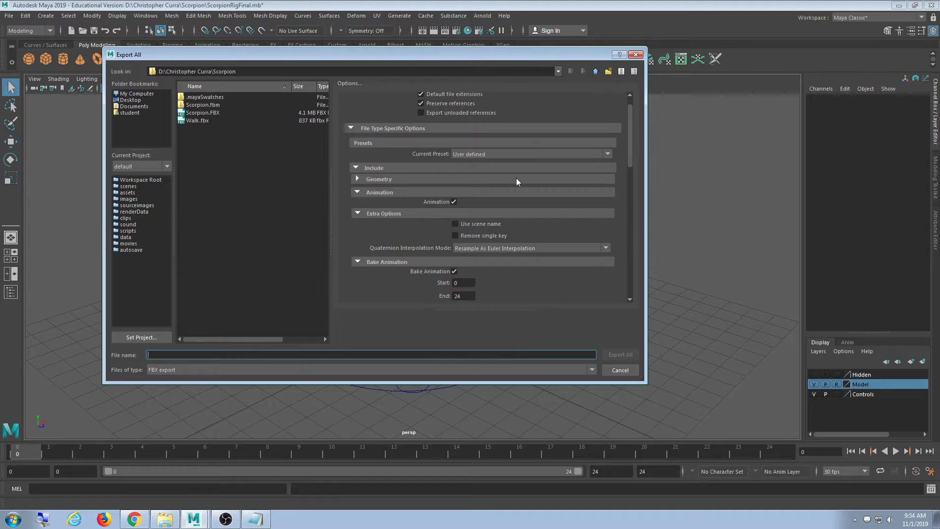
left_click(454, 202)
scroll(547, 268, "down", 3)
scroll(547, 268, "down", 1)
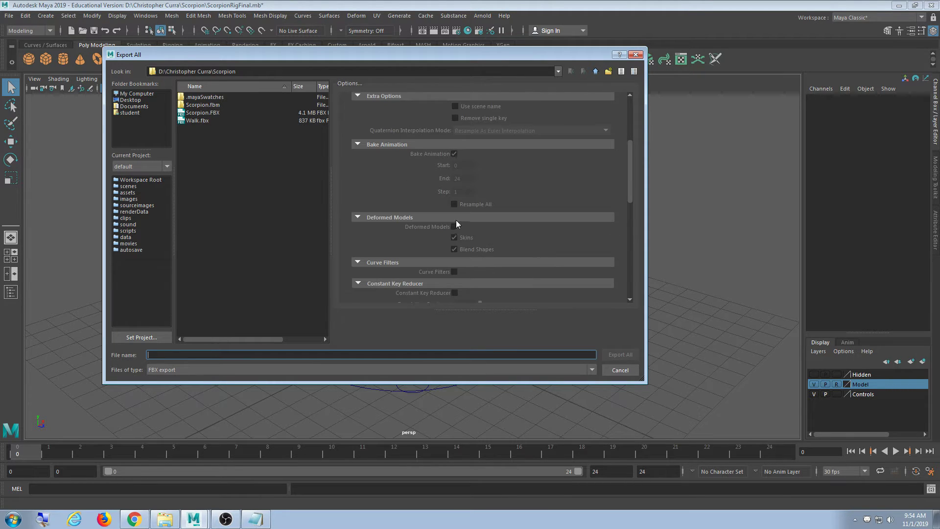
scroll(528, 225, "up", 3)
left_click(453, 172)
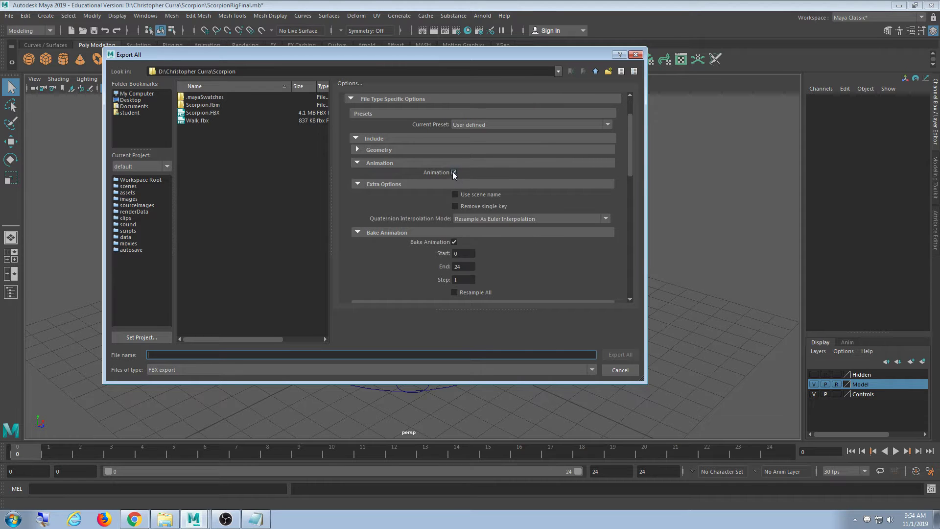
Step: Turn off Bake Animation and turn on Deformed Models for the export, keeping FBX export as the file type and enlarging the dialog
scroll(553, 239, "down", 1)
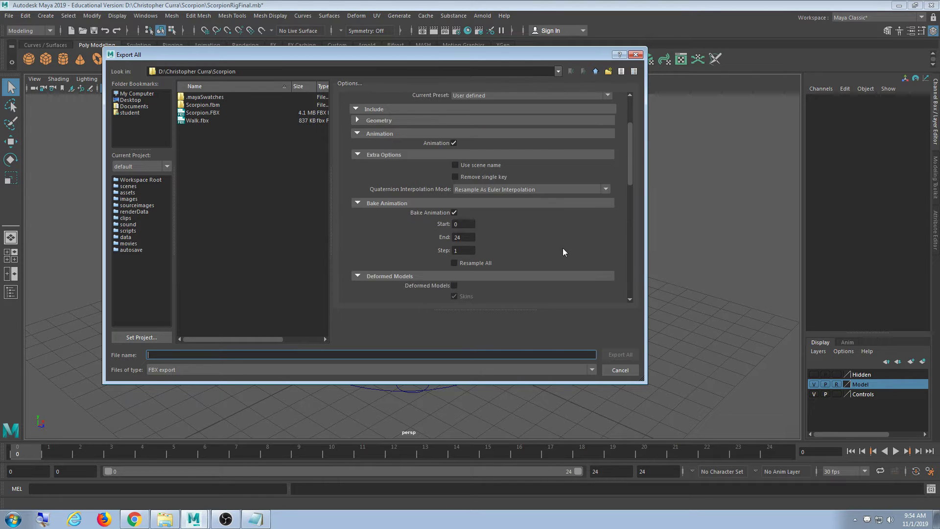
scroll(560, 246, "down", 2)
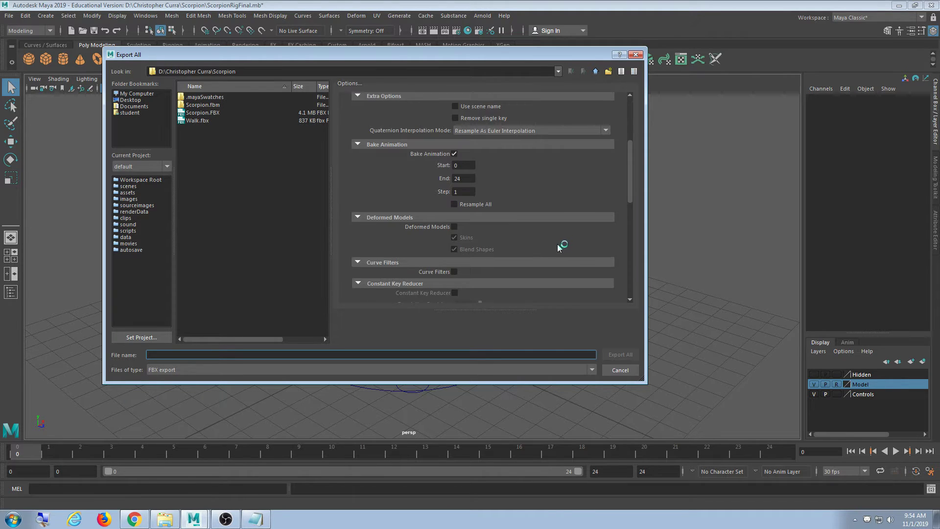
left_click(454, 154)
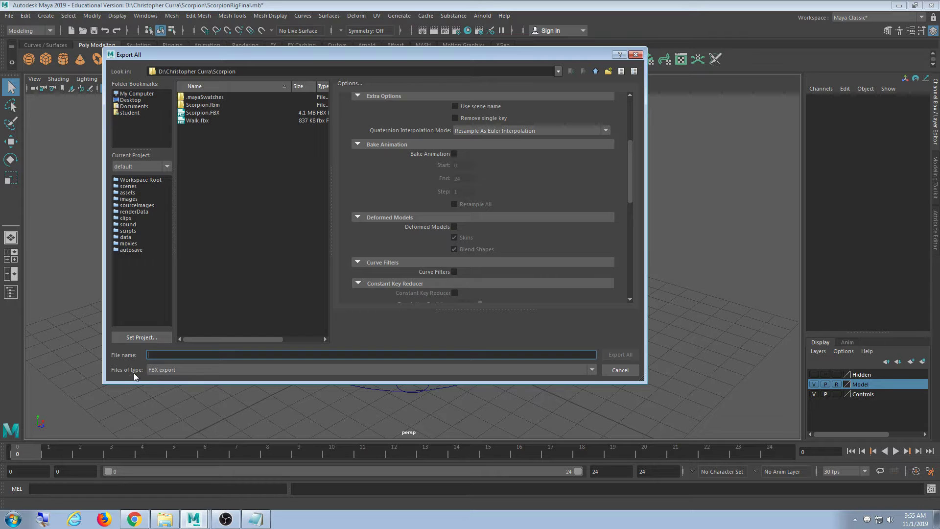
left_click(174, 369)
left_click(161, 435)
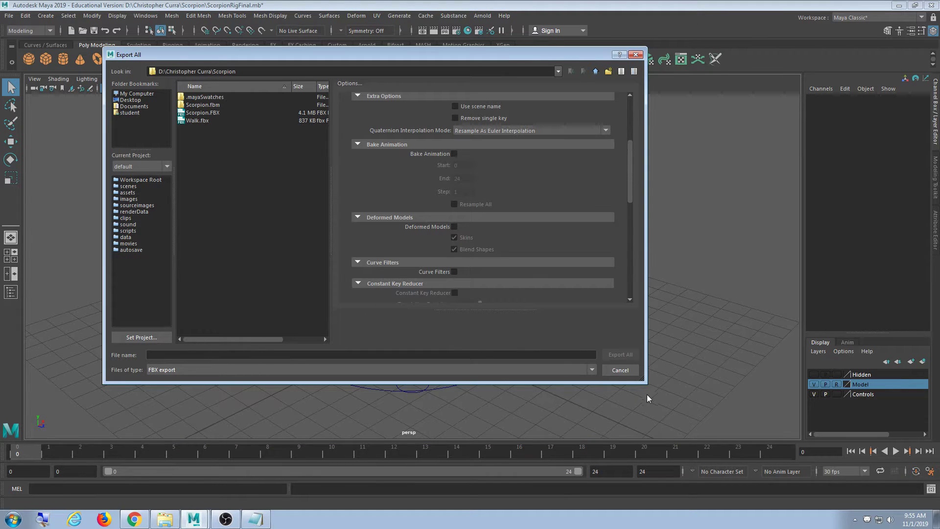
left_click_drag(643, 382, 688, 433)
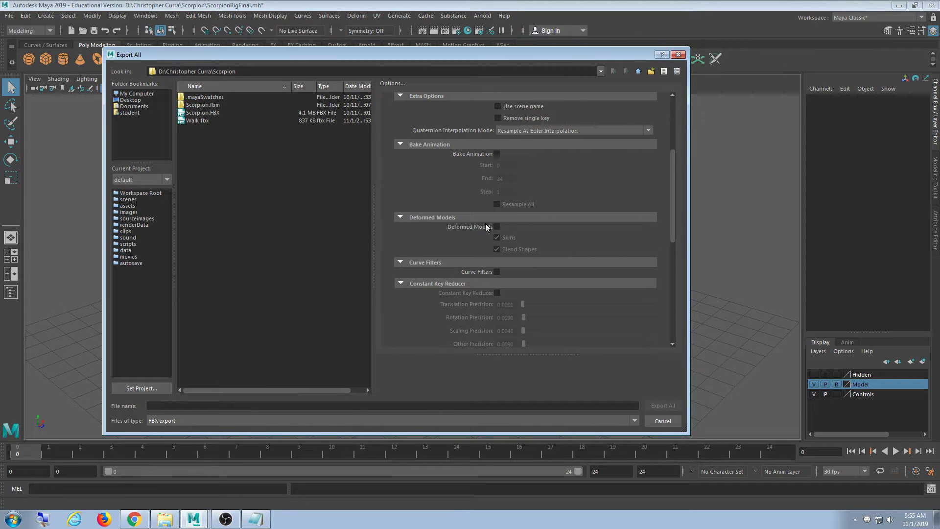
left_click(496, 227)
Step: Expand the FBX Geometry options and review the geometry, animation, baking and deformation settings
left_click_drag(671, 198, 672, 141)
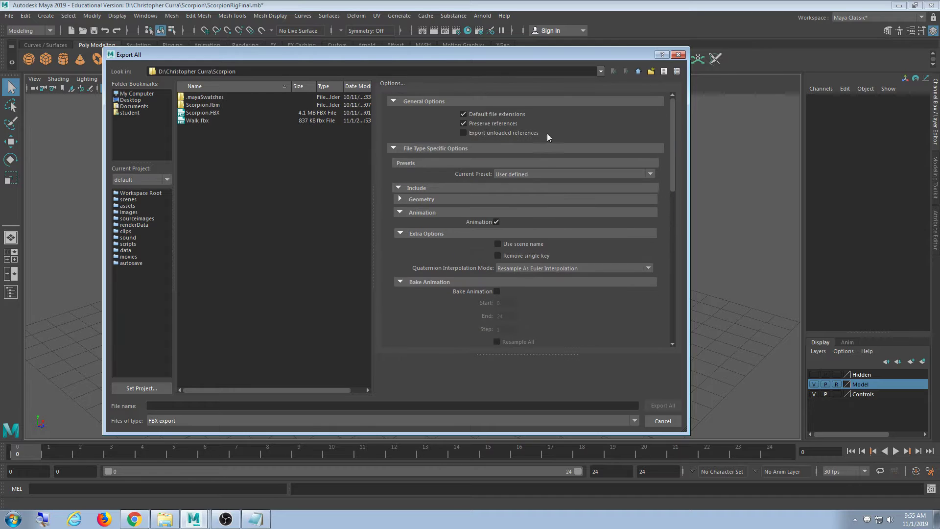
left_click(441, 200)
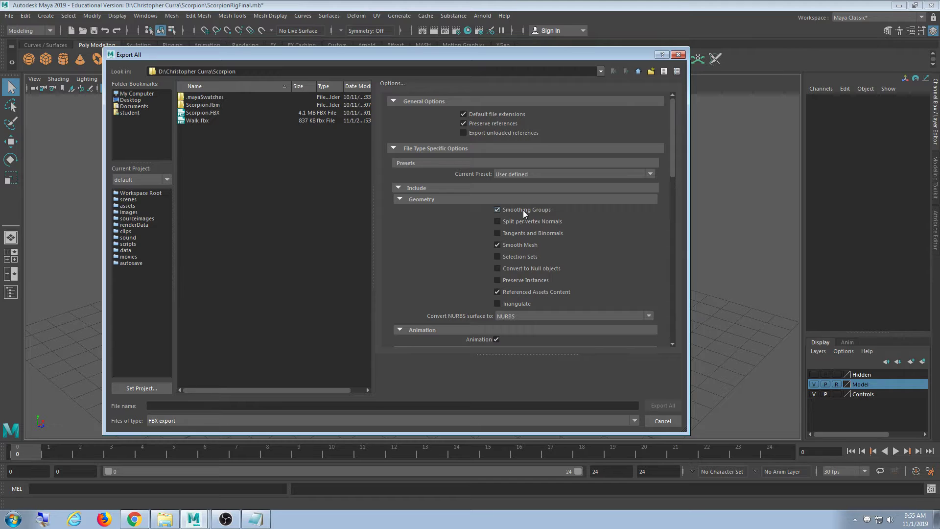
left_click_drag(401, 57, 437, 43)
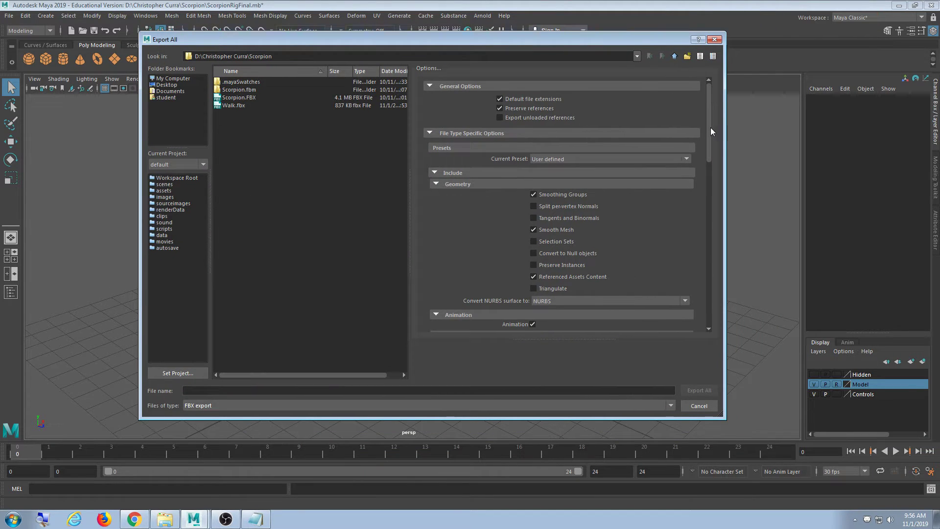
scroll(710, 127, "down", 1)
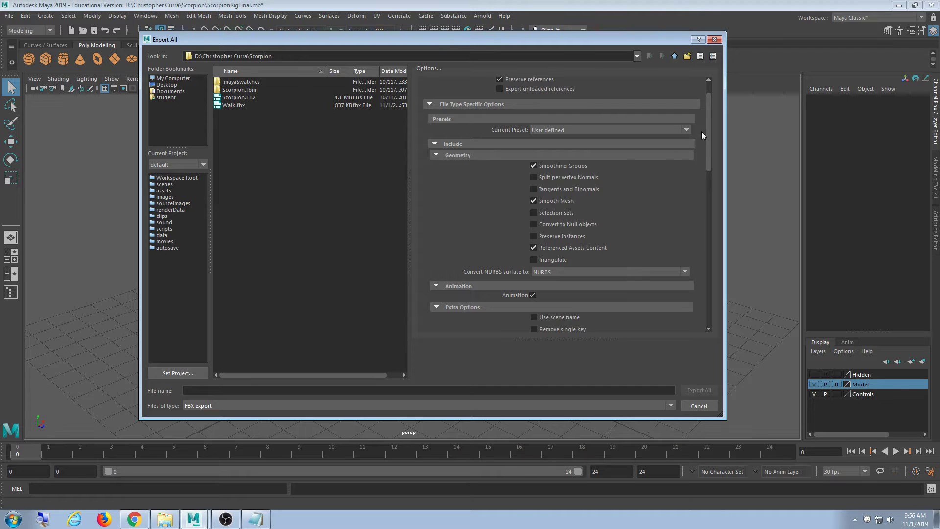
scroll(701, 131, "down", 5)
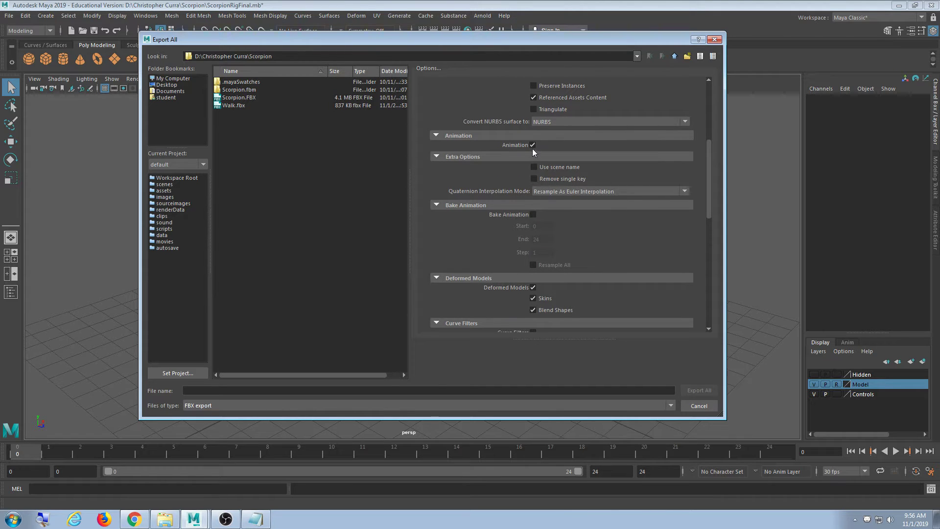
scroll(539, 148, "down", 2)
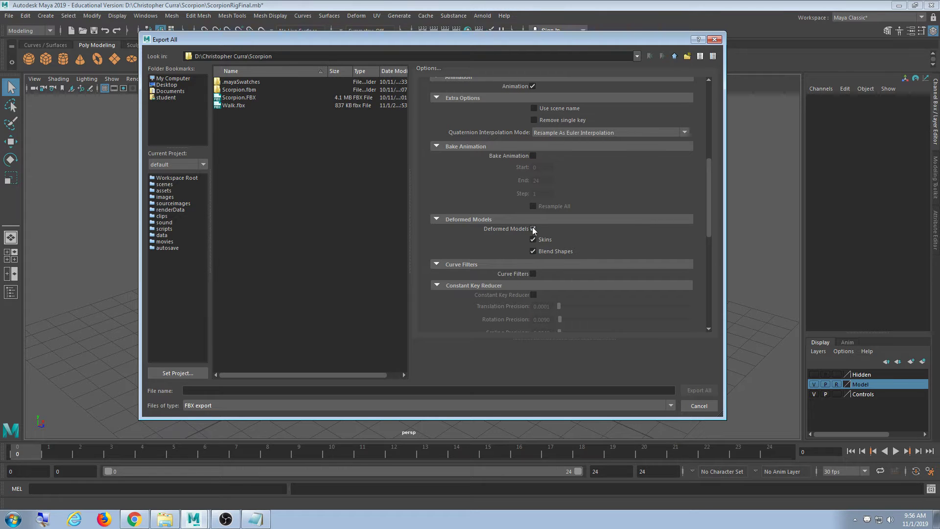
Step: Expand the Embed Media section and review its setting together with the remaining FBX export options
left_click_drag(707, 189, 700, 255)
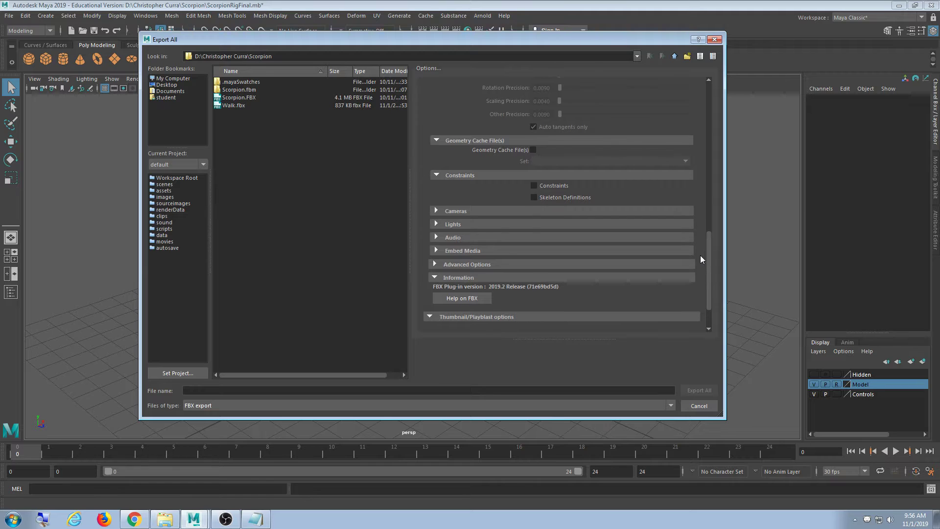
left_click(474, 250)
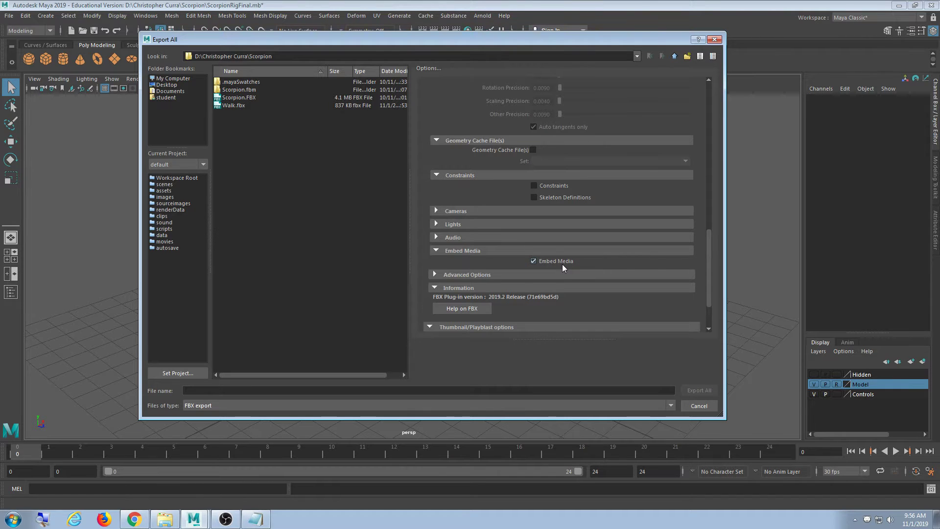
scroll(562, 233, "up", 7)
scroll(562, 234, "down", 8)
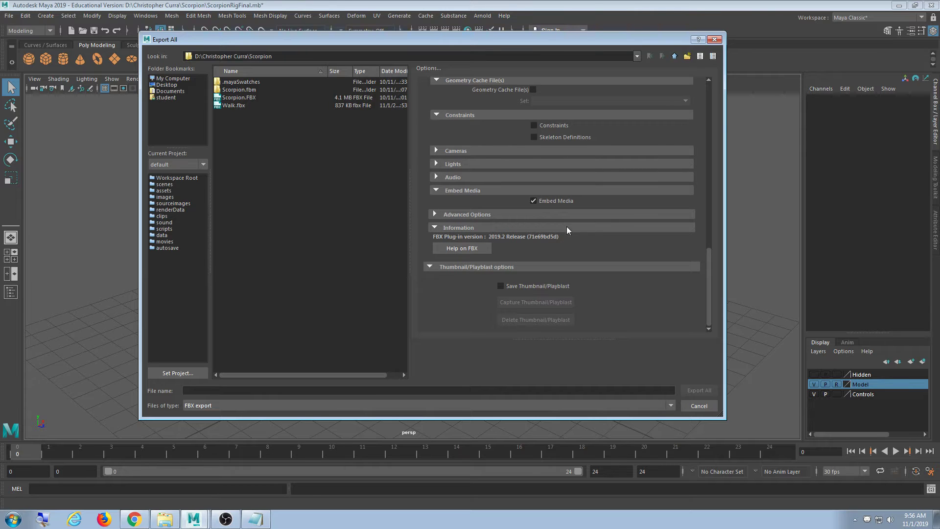
scroll(604, 256, "up", 3)
scroll(604, 256, "down", 3)
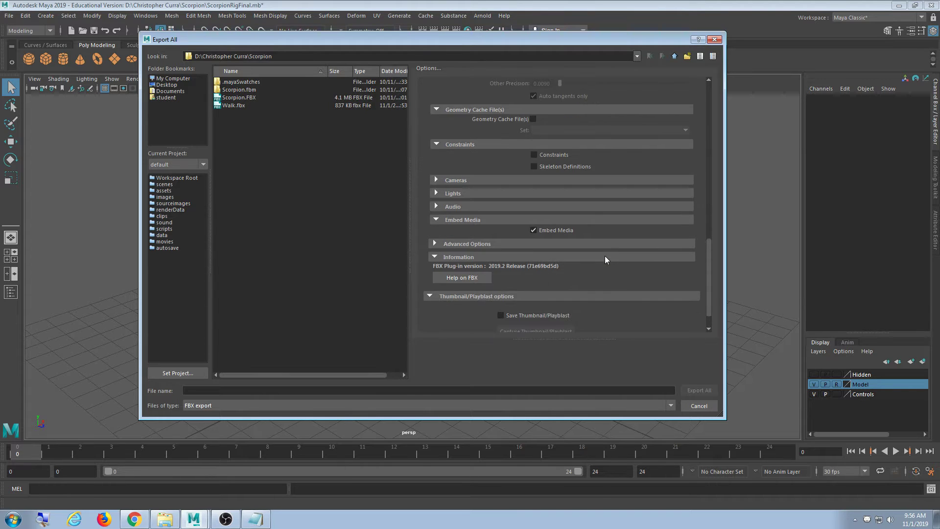
Step: Name the export file Scorpion2Unreal
left_click(270, 391)
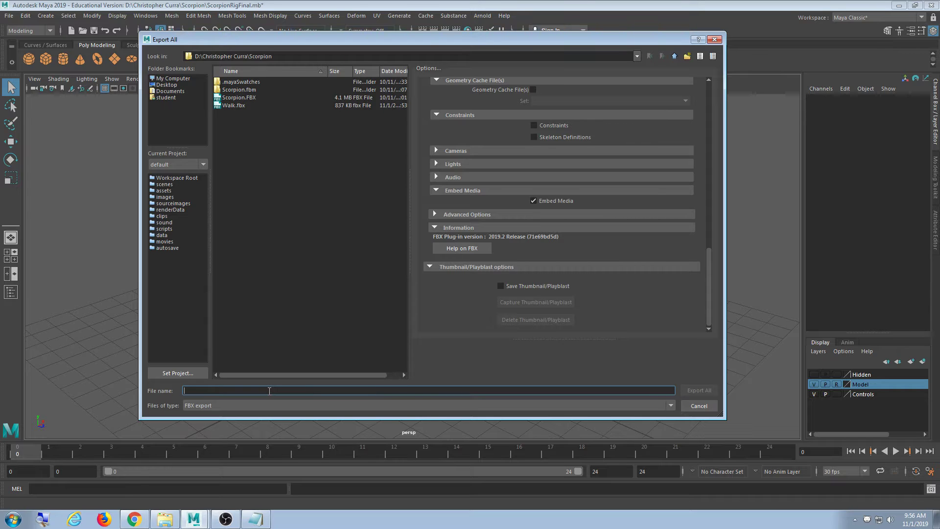
type("Scorpi")
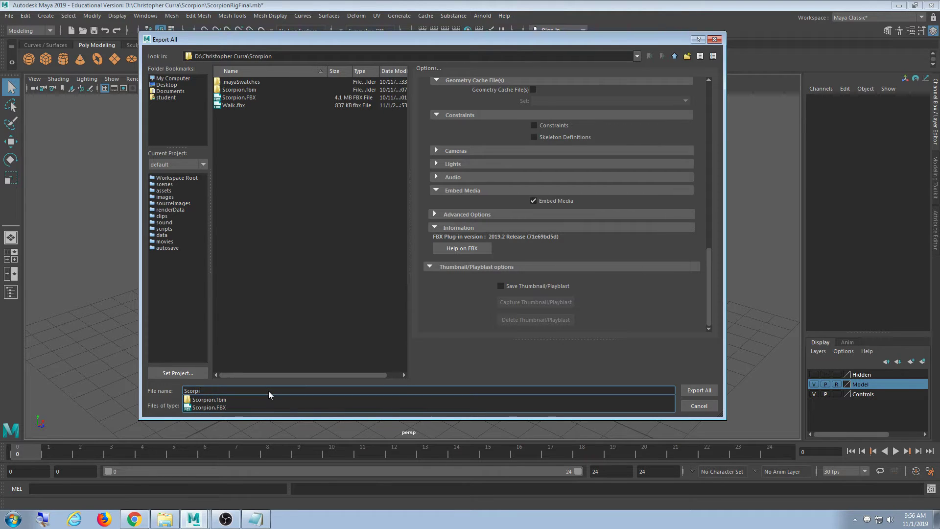
type("on")
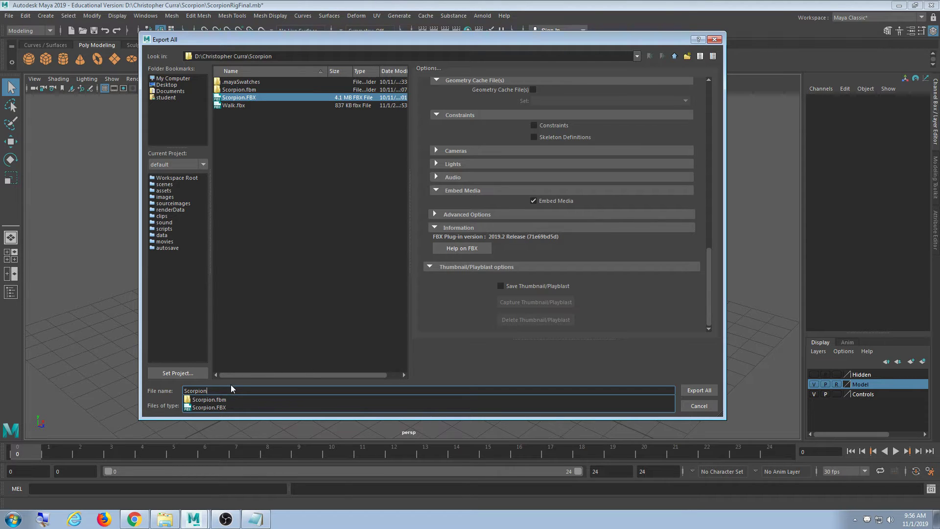
type("2")
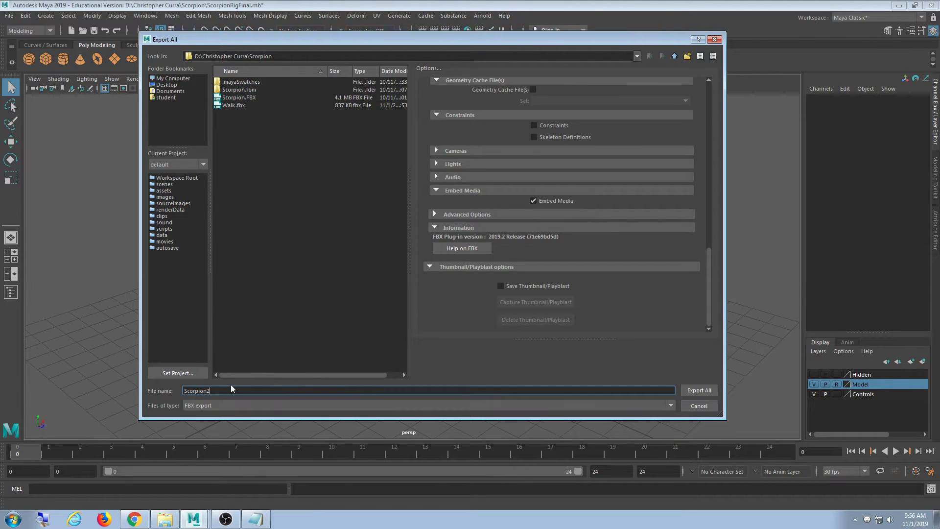
type("Unreal")
Step: Recheck the animation, deformation and embed media options, export the whole rig scene, and close the Warnings and Errors window
left_click_drag(706, 265, 687, 101)
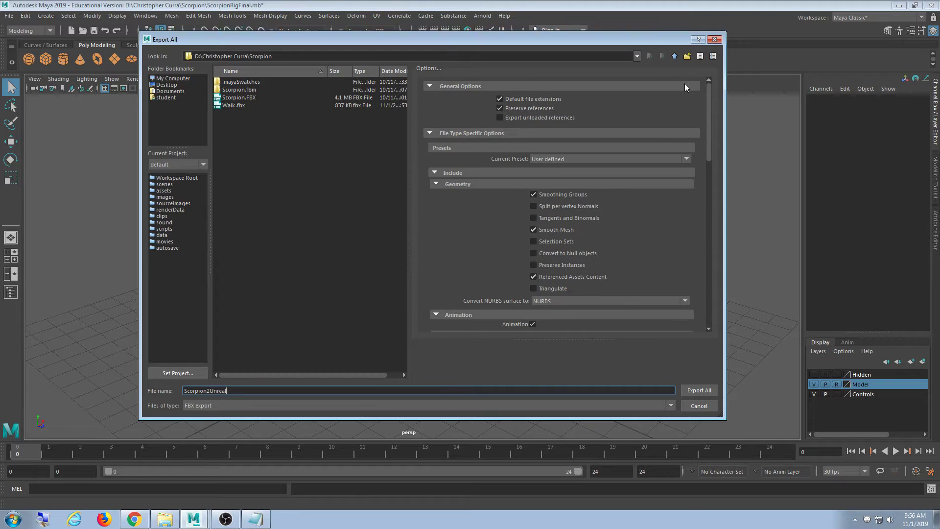
scroll(689, 90, "down", 3)
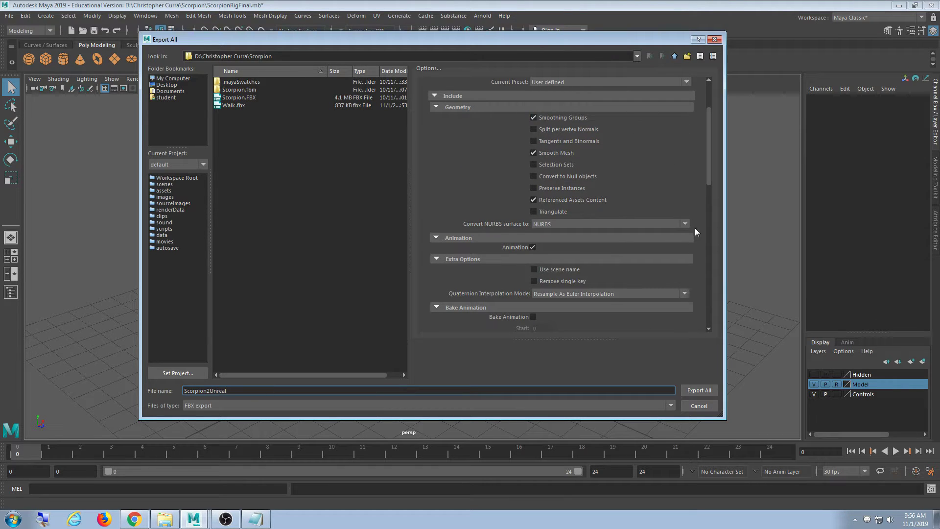
left_click_drag(709, 179, 710, 212)
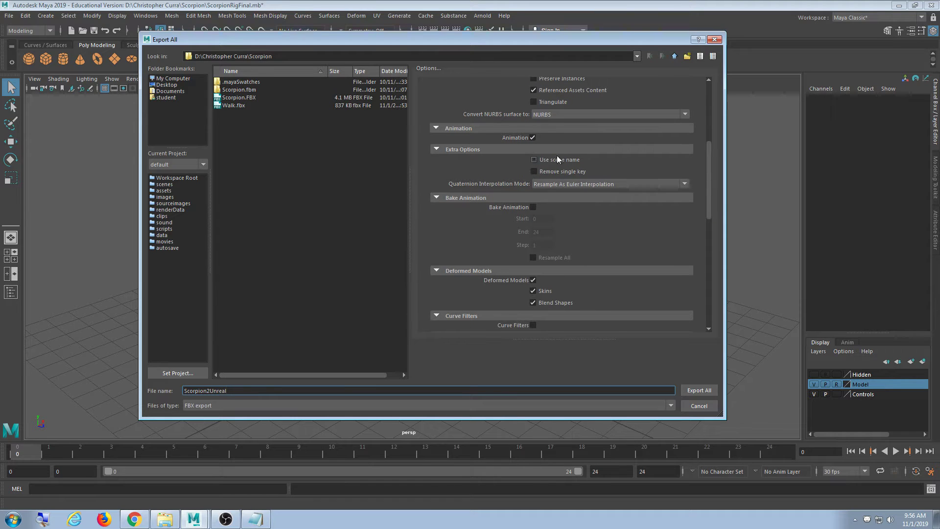
scroll(563, 155, "down", 1)
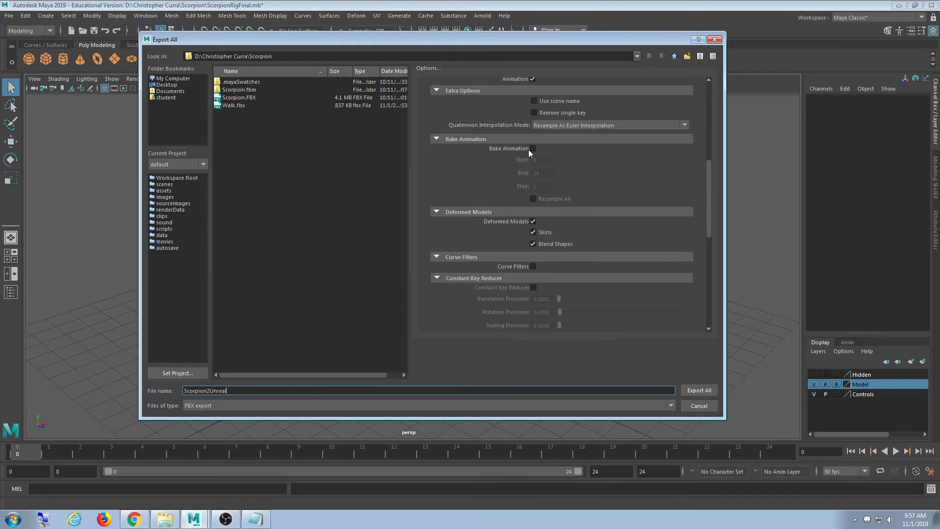
left_click_drag(707, 198, 710, 267)
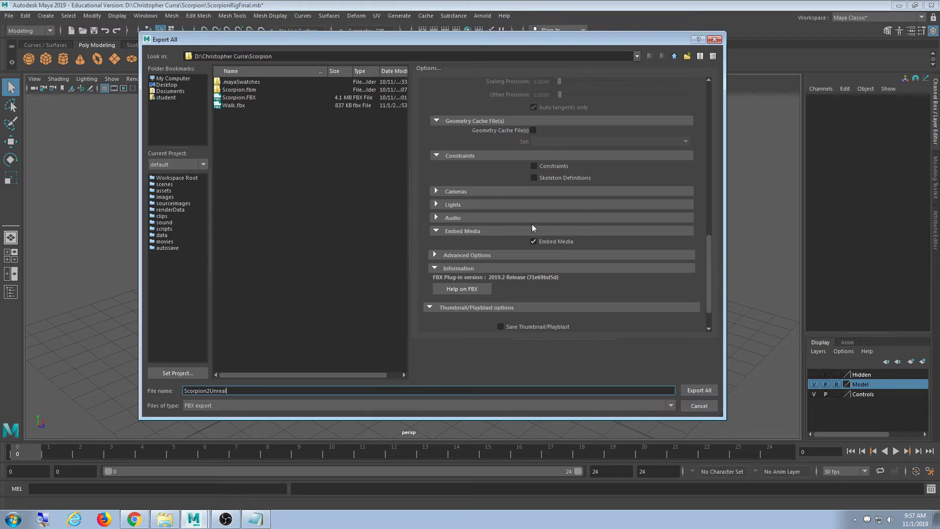
left_click(694, 390)
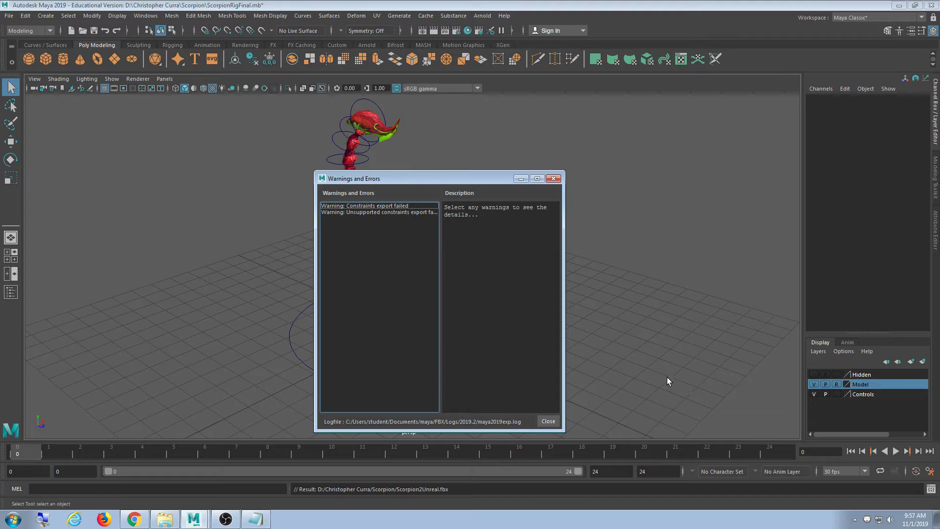
left_click(553, 178)
Step: Switch to Notepad, add "exported" to the "Character file - Rig" line, and return to Maya
left_click(262, 526)
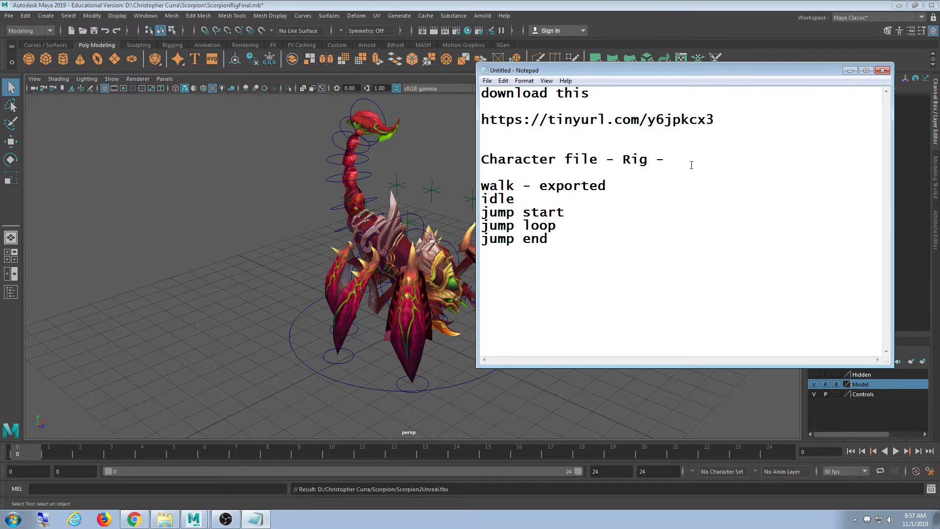
type("exported")
type("-")
left_click(503, 4)
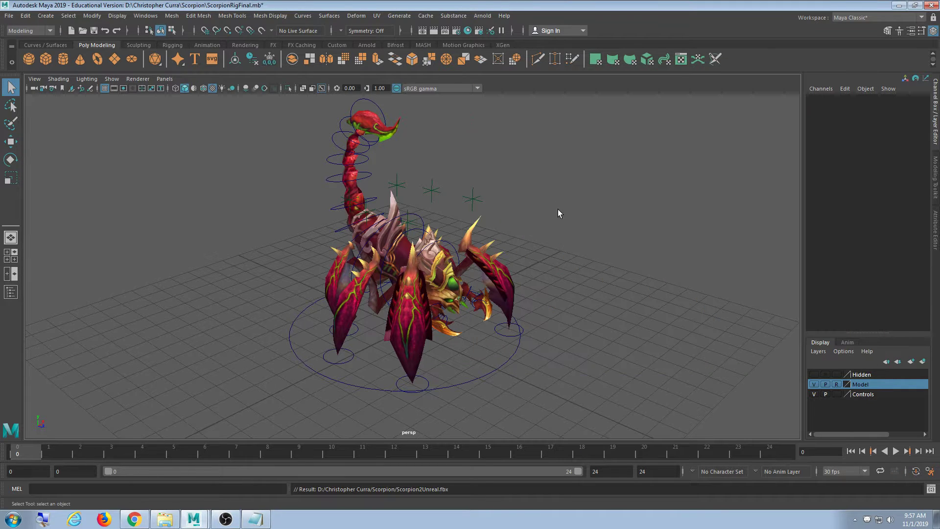
Step: Select the RootCtrl10 control around the scorpion's body, activate the Move tool, and undo the test move
left_click_drag(635, 238, 497, 237, "alt")
scroll(447, 264, "up", 5)
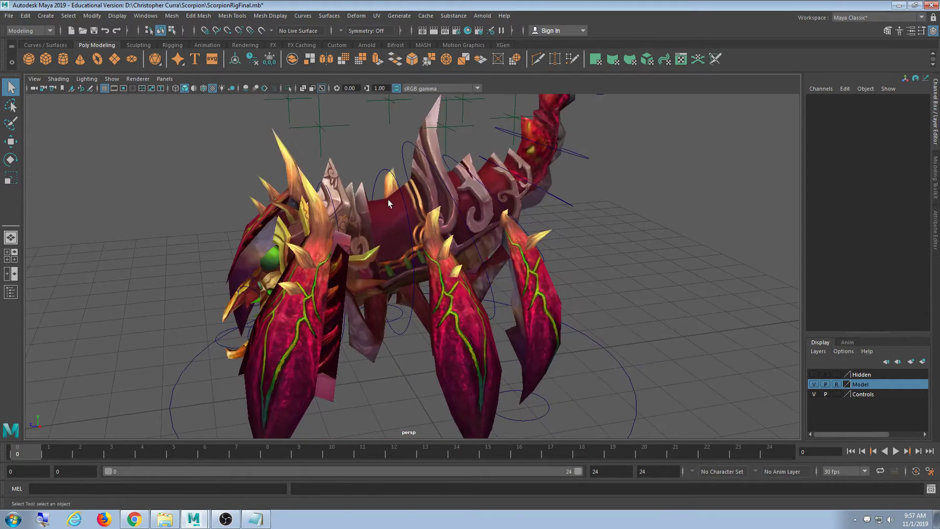
scroll(388, 199, "up", 2)
left_click(383, 167)
left_click_drag(382, 193, 388, 195, "alt")
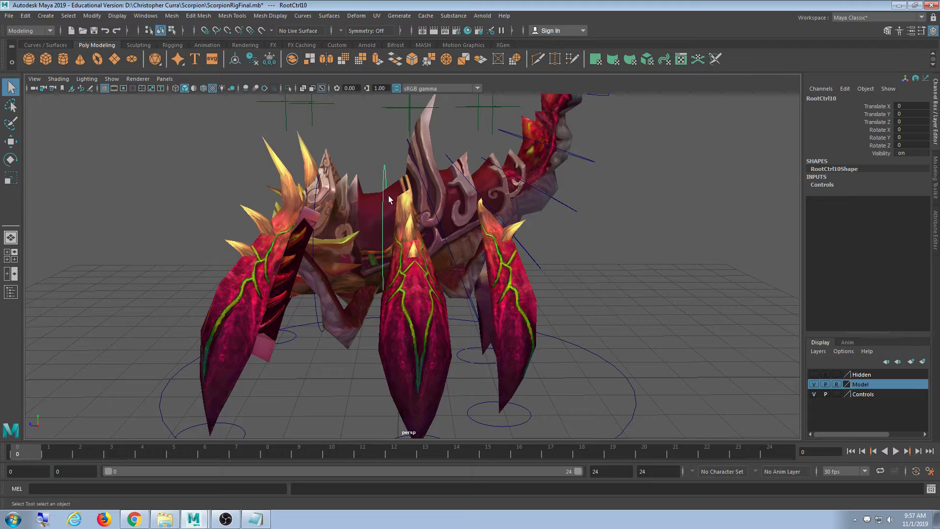
left_click_drag(400, 242, 403, 209, "alt")
key("w")
key("ctrl+z")
left_click_drag(596, 254, 559, 232, "alt")
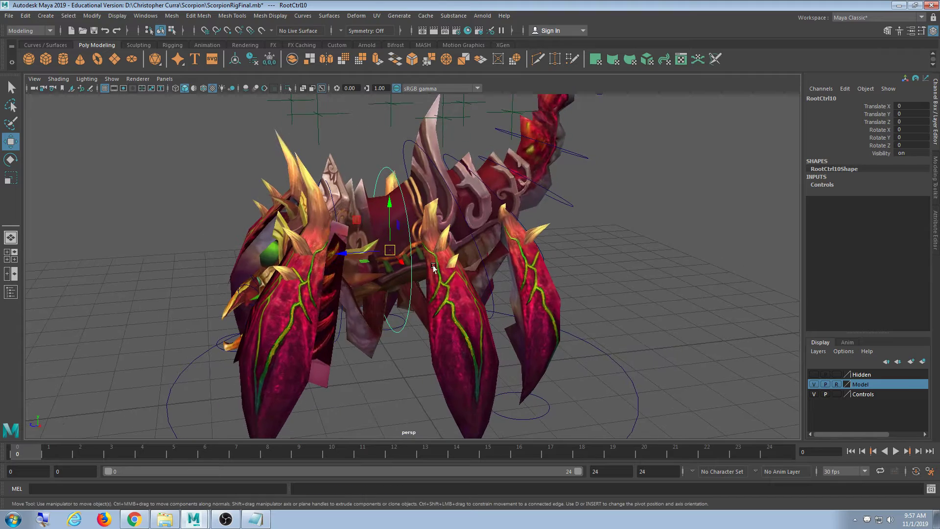
Step: Test-move the RootCtrl10 control around the scorpion's body in different directions and undo each move
left_click(352, 146)
left_click(375, 183)
mouse_move(522, 294)
left_mouse_down("alt")
mouse_move(483, 283)
mouse_move(516, 282)
left_mouse_up("alt")
left_click_drag(388, 246, 396, 209)
key("ctrl+z")
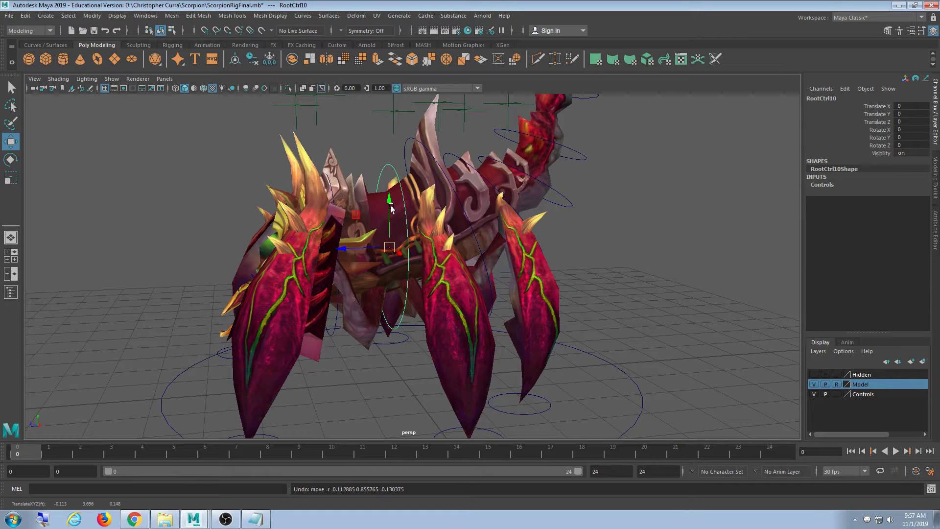
left_click_drag(384, 246, 352, 216)
key("ctrl+z")
Step: Save the rig scene as a new Maya Binary file named Idle in the Scorpion folder
left_click(9, 16)
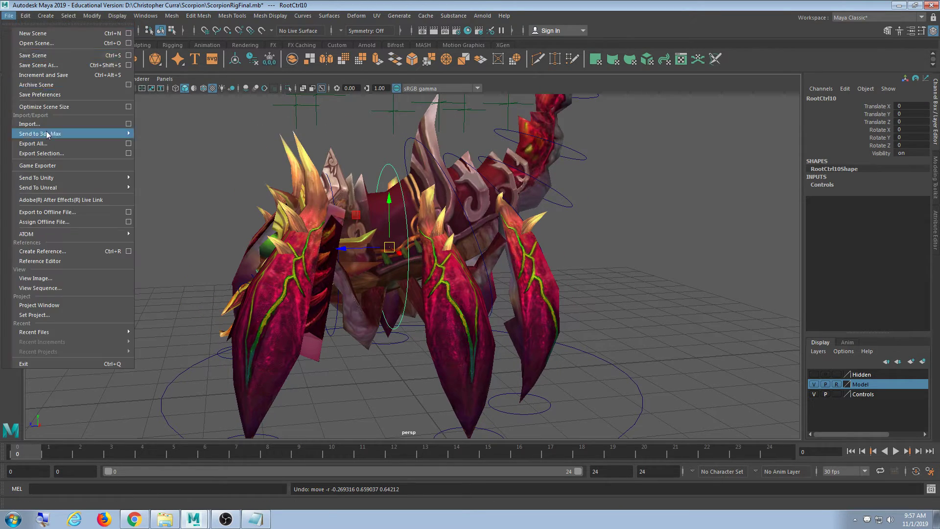
left_click(30, 65)
left_click(258, 391)
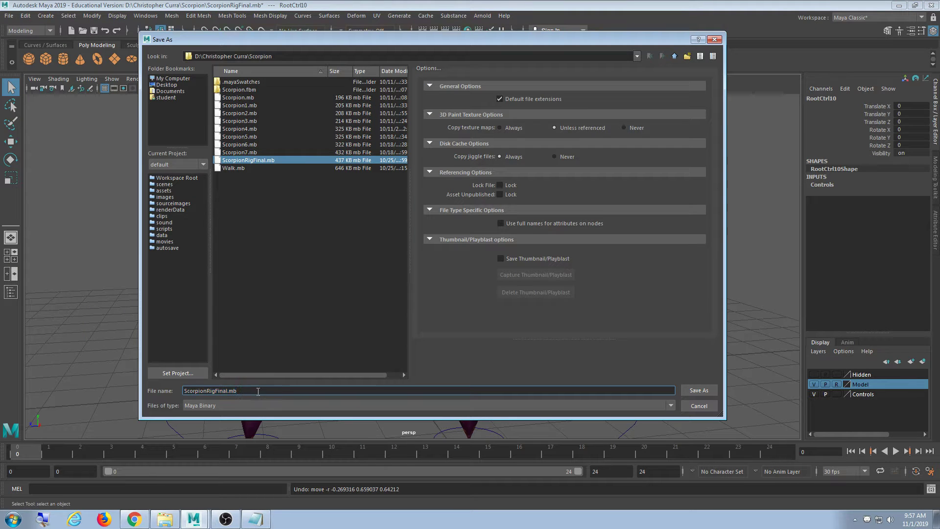
key("ctrl+a")
type("Idlie")
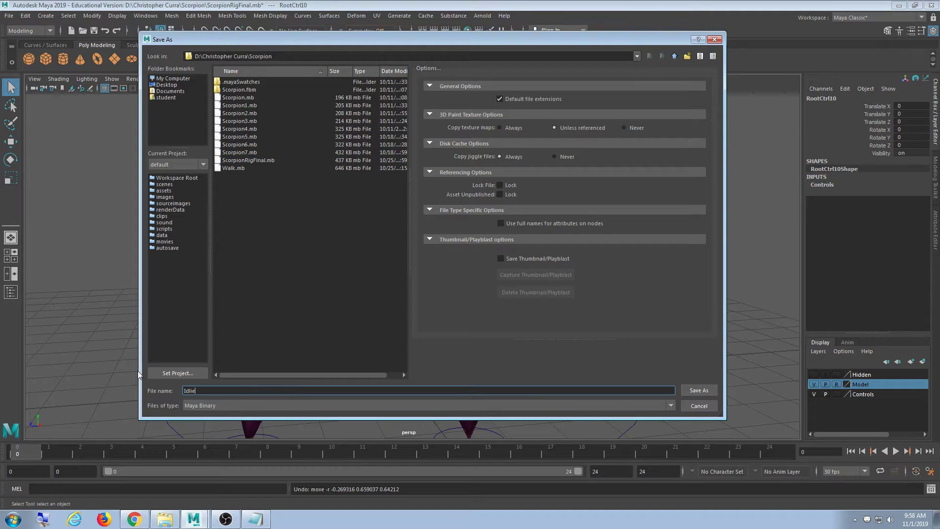
key("BackSpace")
key("BackSpace")
key("BackSpace")
key("BackSpace")
key("BackSpace")
type("Idle")
left_click(690, 390)
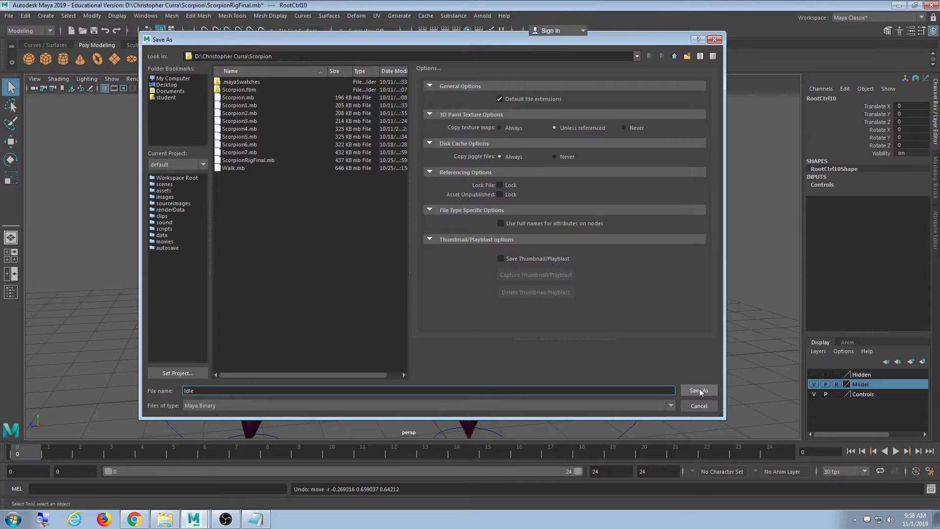
Step: Open the Graph Editor for the RootCtrl10 control and minimize it out of the viewport
left_click_drag(563, 359, 383, 235, "alt")
key("ctrl+z")
left_click_drag(395, 278, 413, 274, "alt")
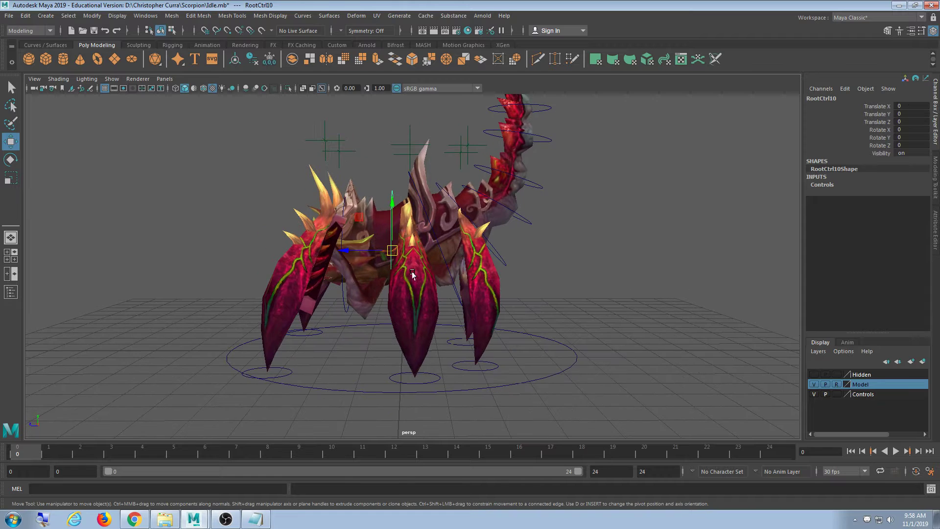
left_click_drag(365, 255, 417, 302, "alt")
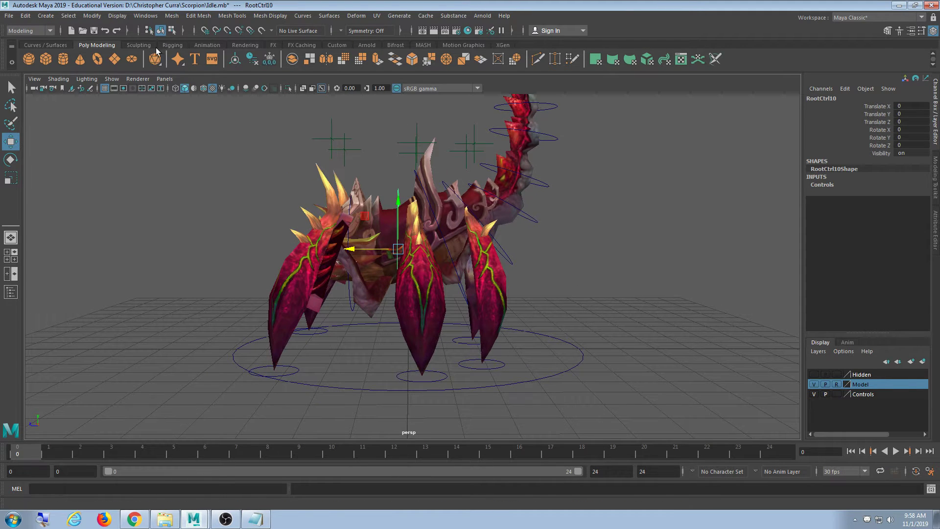
left_click(149, 17)
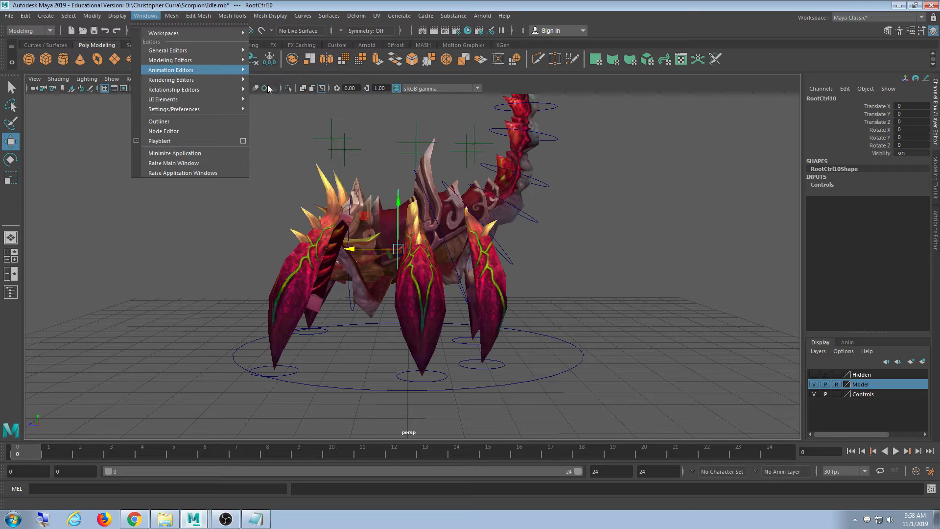
left_click_drag(342, 120, 536, 133)
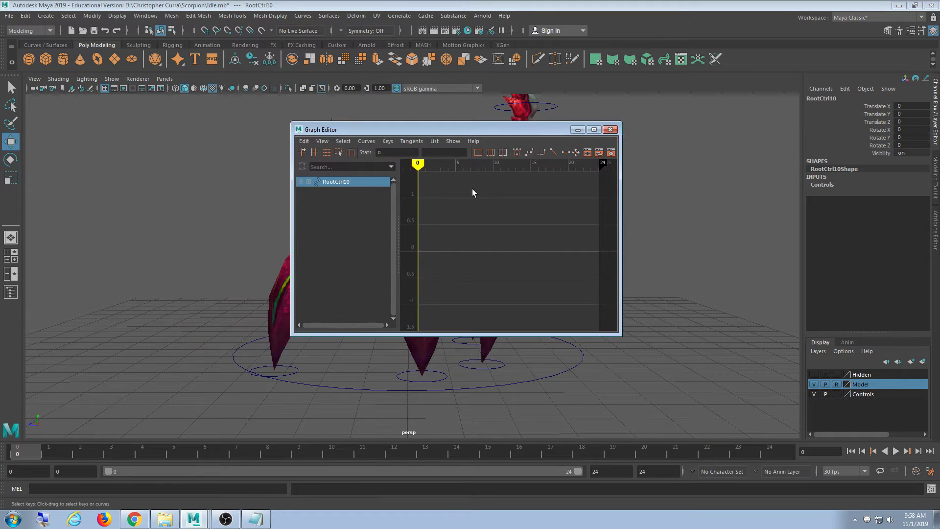
scroll(449, 272, "down", 5)
scroll(450, 269, "up", 2)
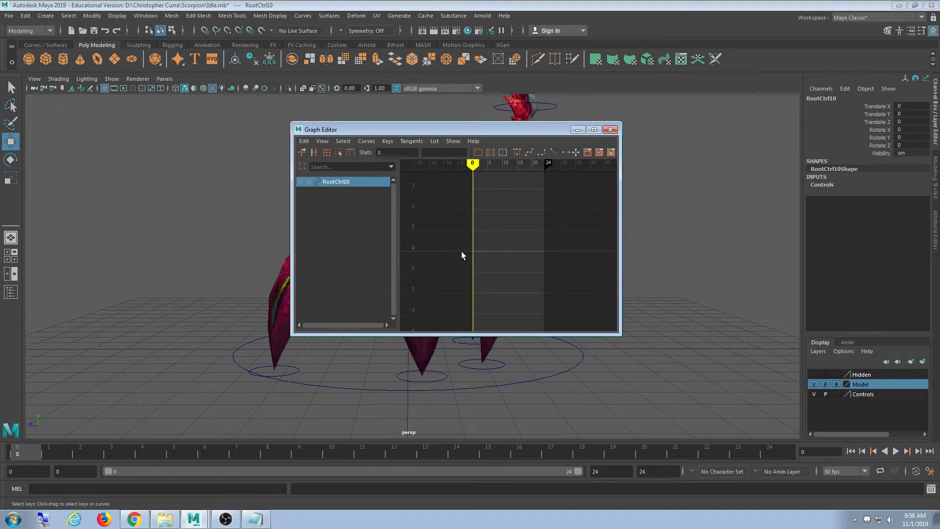
left_click(578, 130)
Step: Scrub through the existing timeline and set the playback range to end at frame 30
left_click(80, 453)
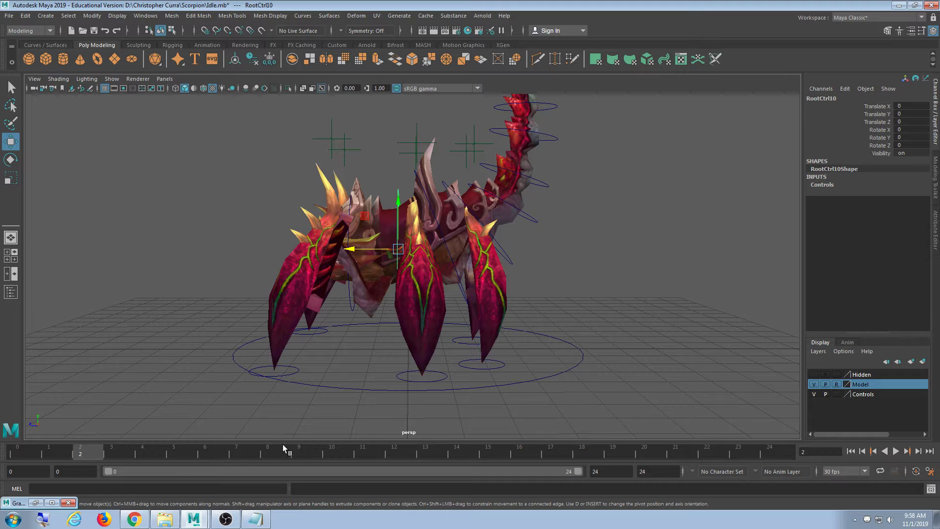
left_click_drag(30, 458, 778, 470)
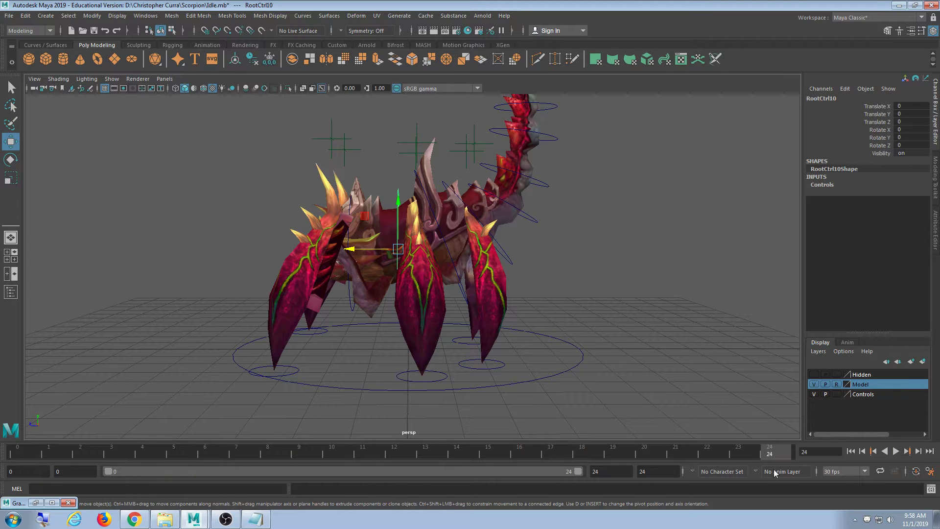
double_click(600, 471)
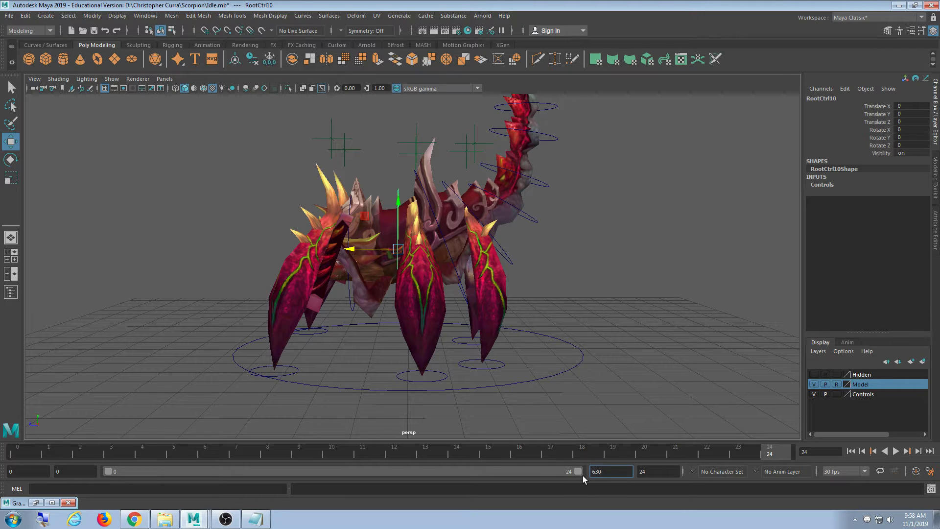
type("30")
key("Return")
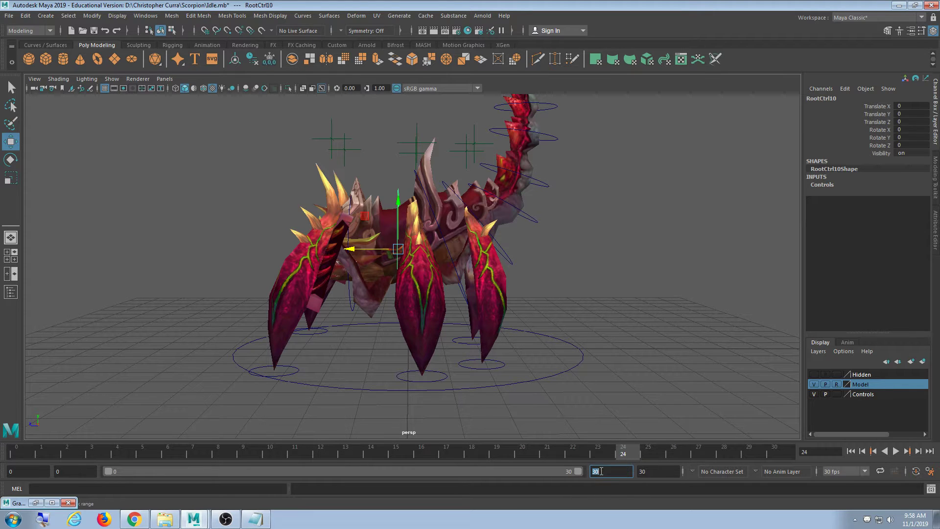
Step: Scrub and play the timeline from frame 0 to 30, and recheck the playback and animation end values
left_click(604, 471)
mouse_move(635, 454)
left_mouse_down()
mouse_move(212, 433)
mouse_move(778, 456)
mouse_move(145, 494)
mouse_move(172, 507)
left_mouse_up()
left_click(21, 455)
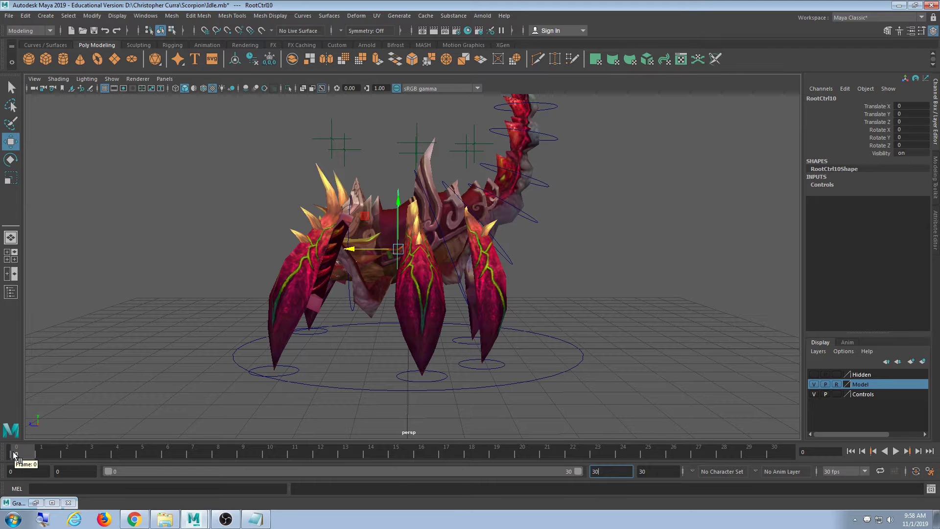
mouse_move(14, 455)
left_mouse_down()
mouse_move(755, 445)
mouse_move(17, 447)
mouse_move(778, 454)
left_mouse_up()
key("alt+v")
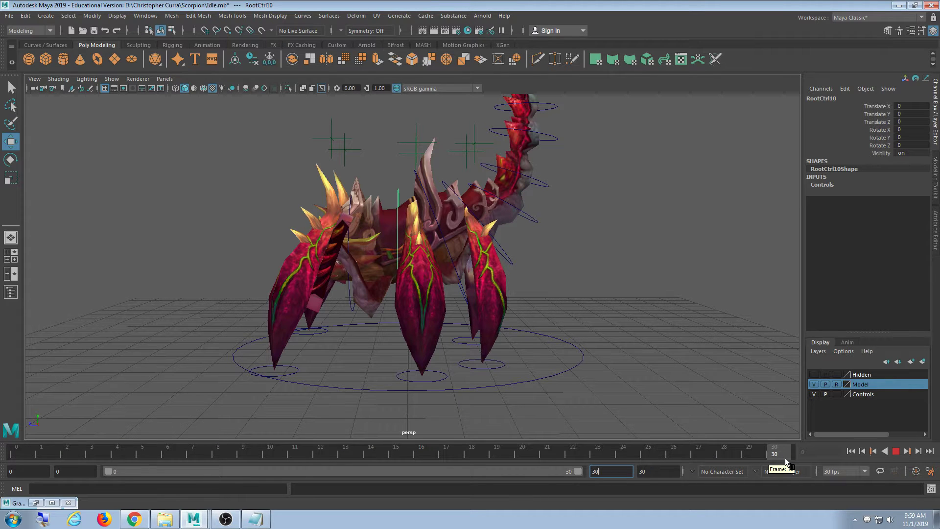
double_click(604, 475)
key("Return")
double_click(596, 475)
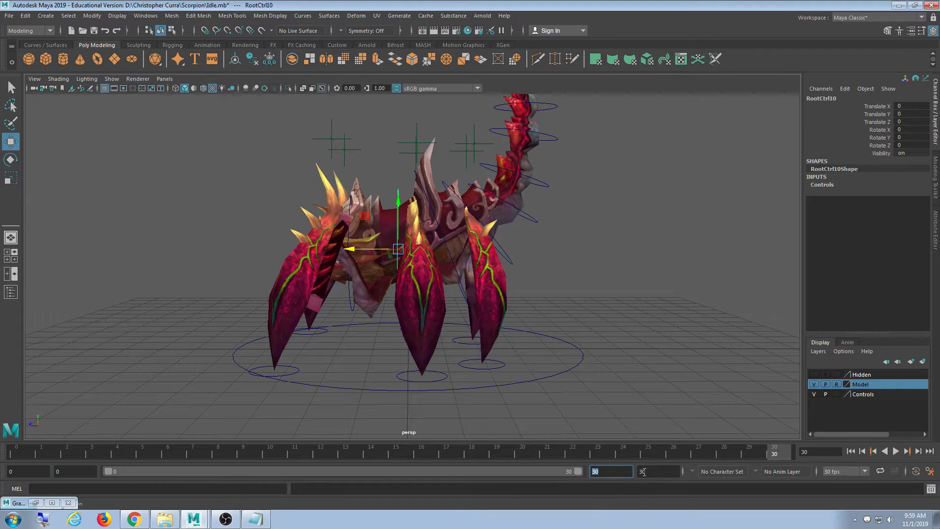
key("Return")
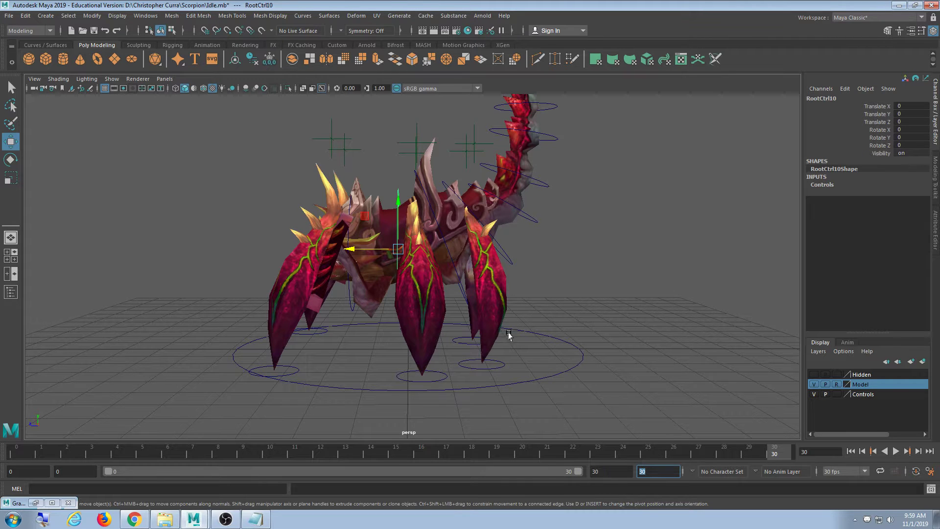
Step: Return to frame 0 and examine the scorpion's starting pose from several angles
left_click_drag(506, 322, 425, 369, "alt")
scroll(499, 337, "down", 4)
scroll(499, 337, "up", 4)
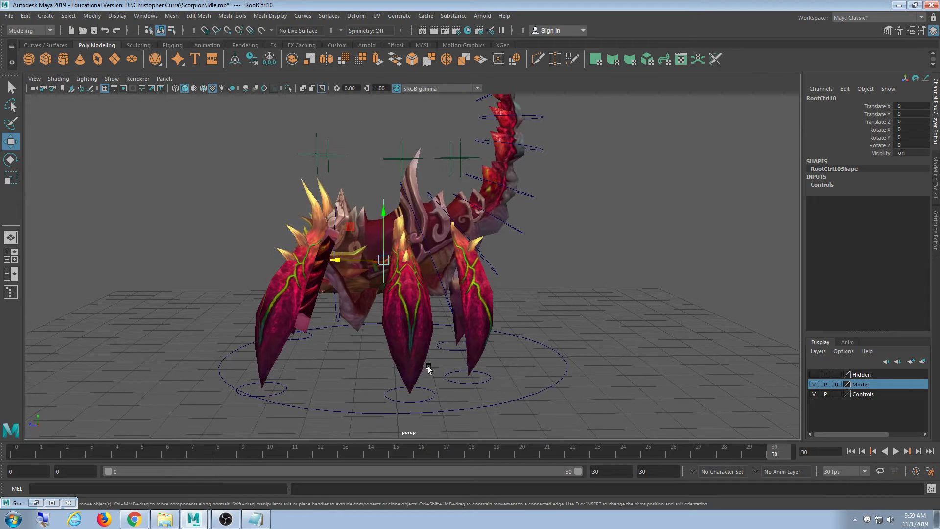
left_click_drag(128, 454, 1, 451)
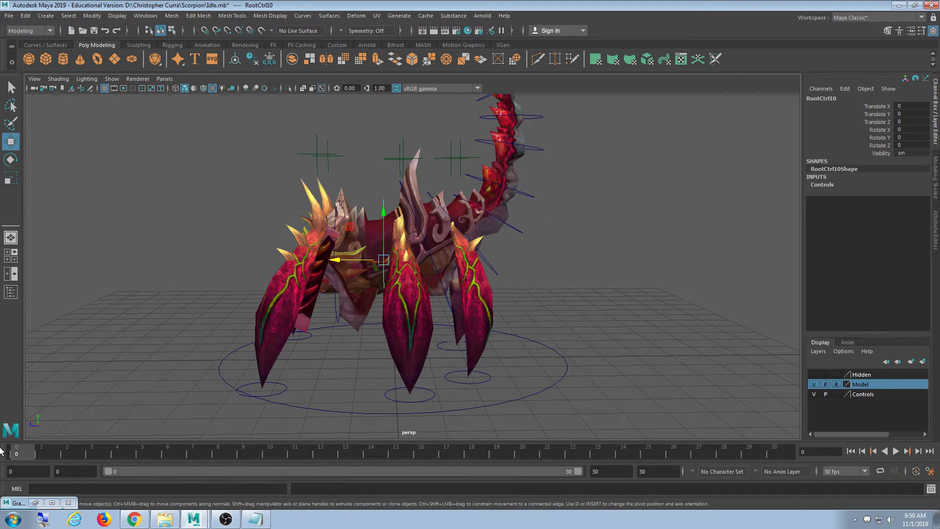
mouse_move(367, 286)
left_mouse_down("alt")
mouse_move(374, 303)
mouse_move(360, 286)
left_mouse_up("alt")
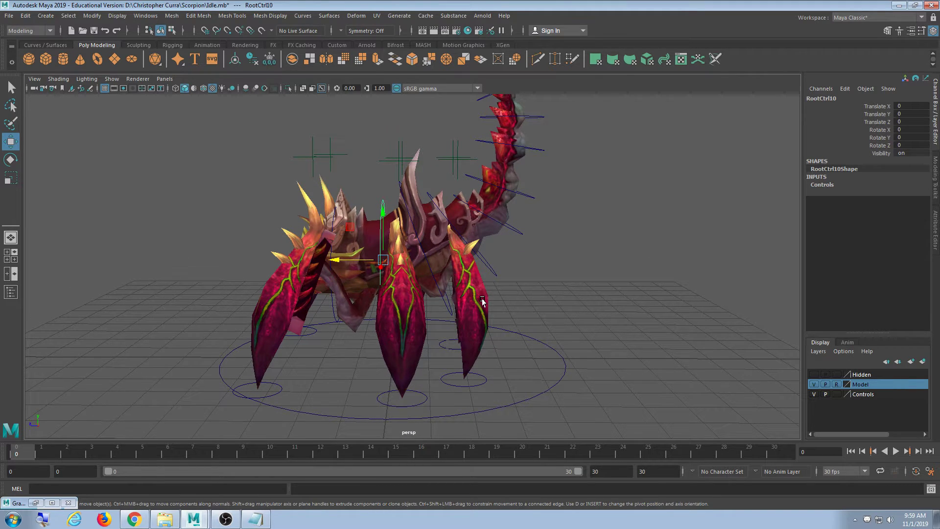
left_click_drag(504, 299, 344, 355, "alt")
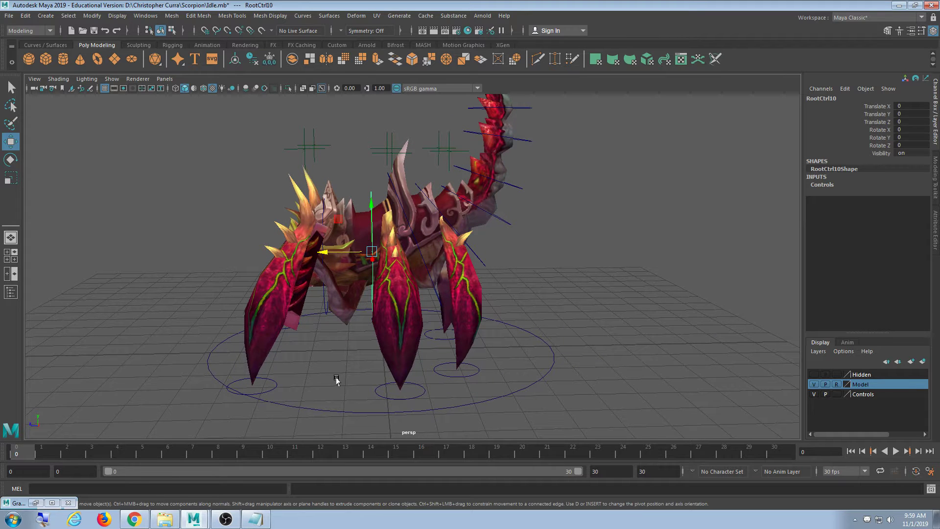
left_click_drag(283, 335, 478, 354, "alt")
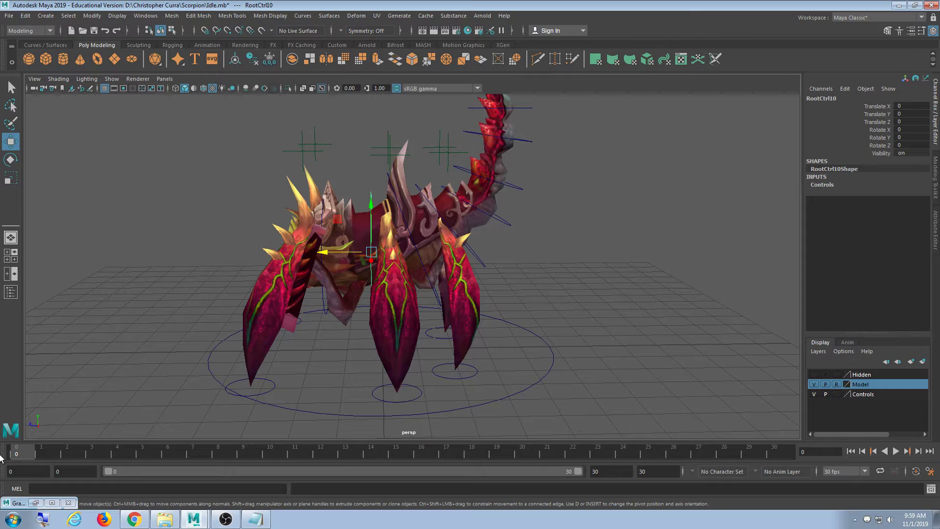
left_click_drag(267, 313, 450, 304, "alt")
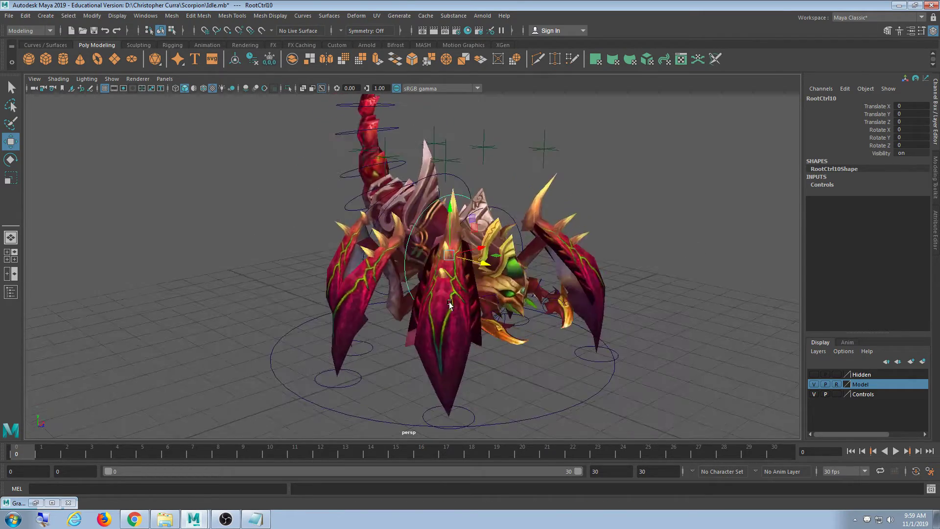
middle_click_drag(406, 332, 382, 327, "alt")
left_click_drag(292, 355, 166, 335, "alt")
Step: Try a slight move of the RootCtrl10 body control at frame 0 and undo it
scroll(338, 314, "up", 5)
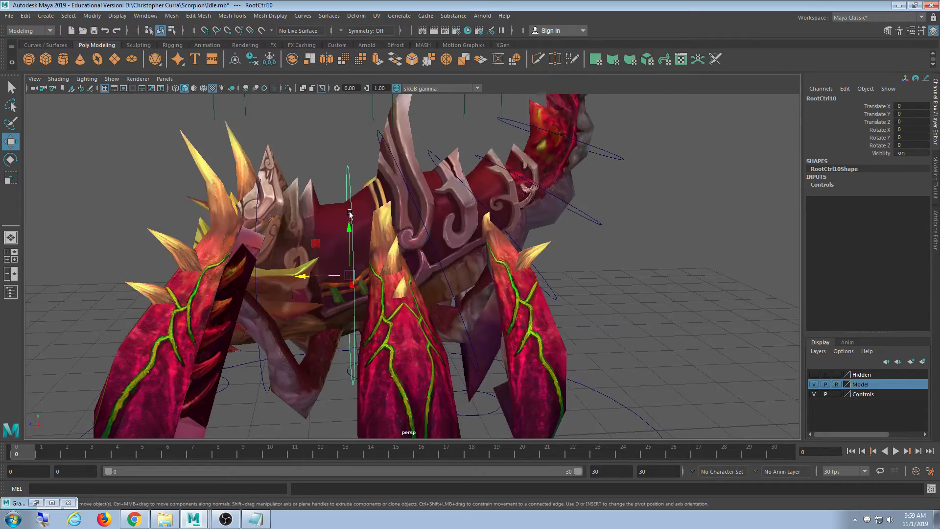
mouse_move(347, 274)
left_mouse_down()
mouse_move(321, 248)
mouse_move(353, 275)
left_mouse_up()
key("ctrl+z")
scroll(361, 280, "down", 4)
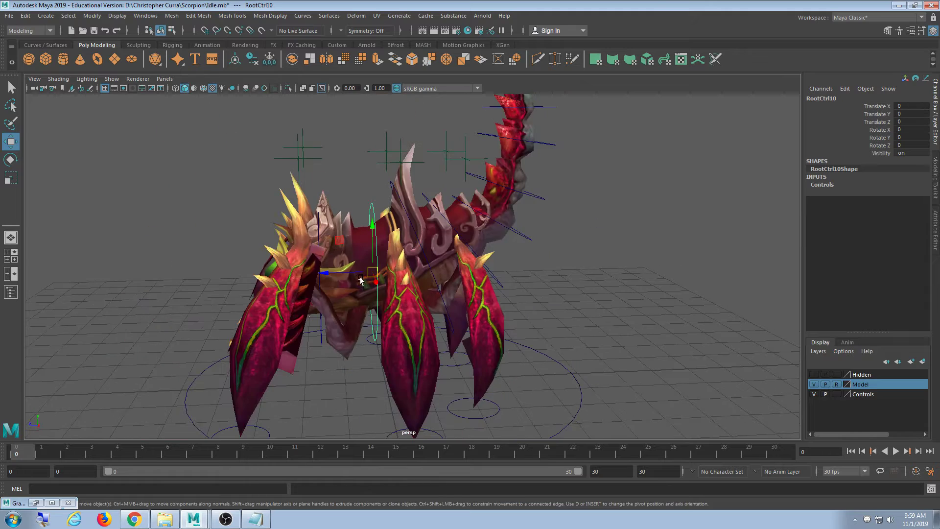
middle_click_drag(362, 325, 358, 277, "alt")
Step: Key the RootCtrl10 control in its rest pose at frames 0, 30 and 15, and play back the timeline
left_click_drag(23, 453, 21, 458)
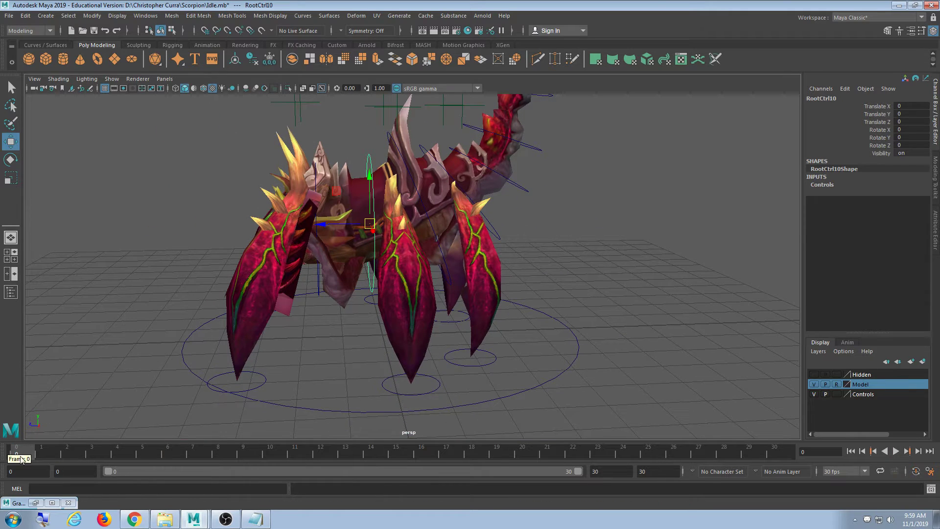
left_click_drag(290, 351, 328, 369, "alt")
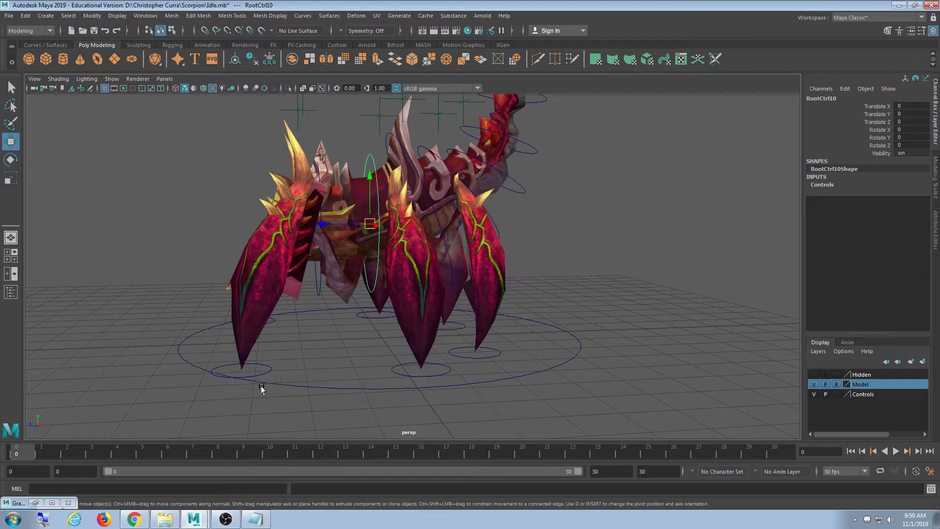
key("s")
left_click_drag(22, 452, 774, 452)
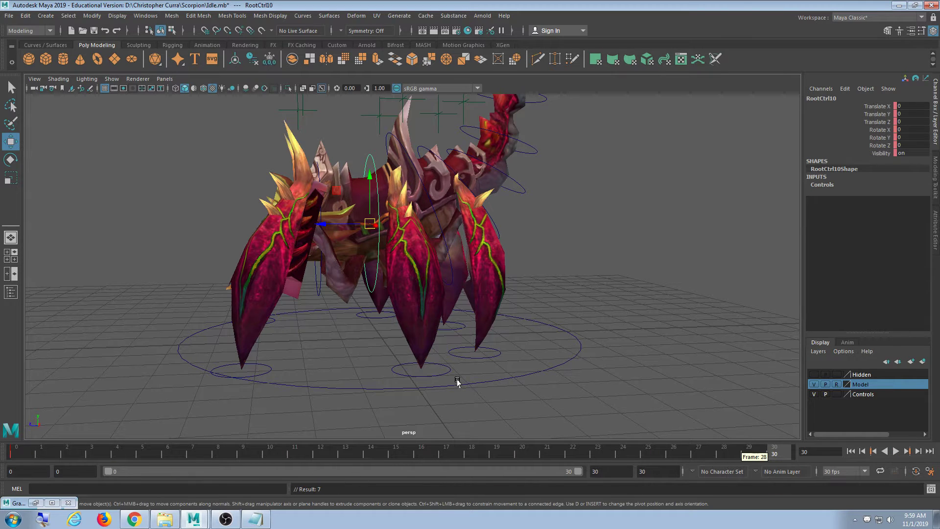
left_click(397, 452)
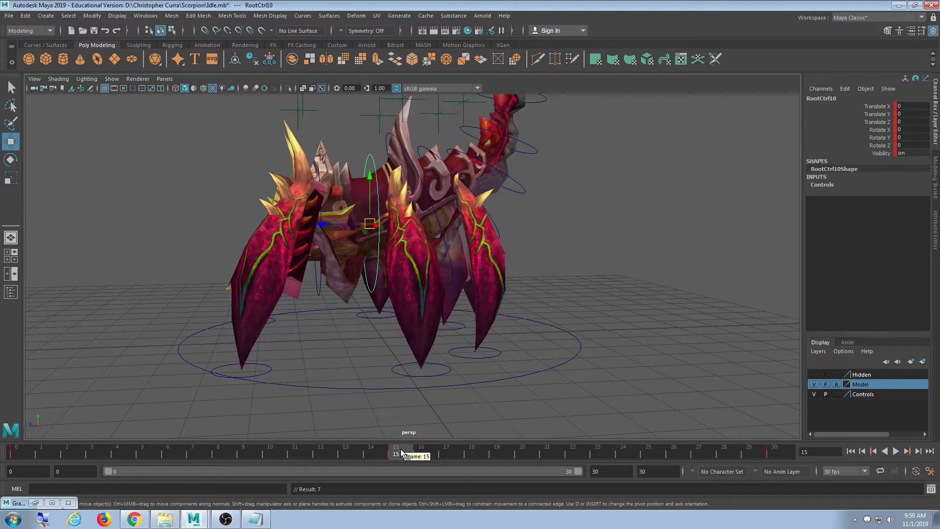
key("alt+v")
mouse_move(836, 463)
left_mouse_down()
mouse_move(231, 466)
mouse_move(855, 461)
mouse_move(843, 460)
left_mouse_up()
Step: Restore and enlarge the Graph Editor, isolate RootCtrl10's Translate Y curve, and select its keys
mouse_move(431, 336)
left_mouse_down("alt")
mouse_move(672, 353)
mouse_move(432, 350)
mouse_move(381, 361)
left_mouse_up("alt")
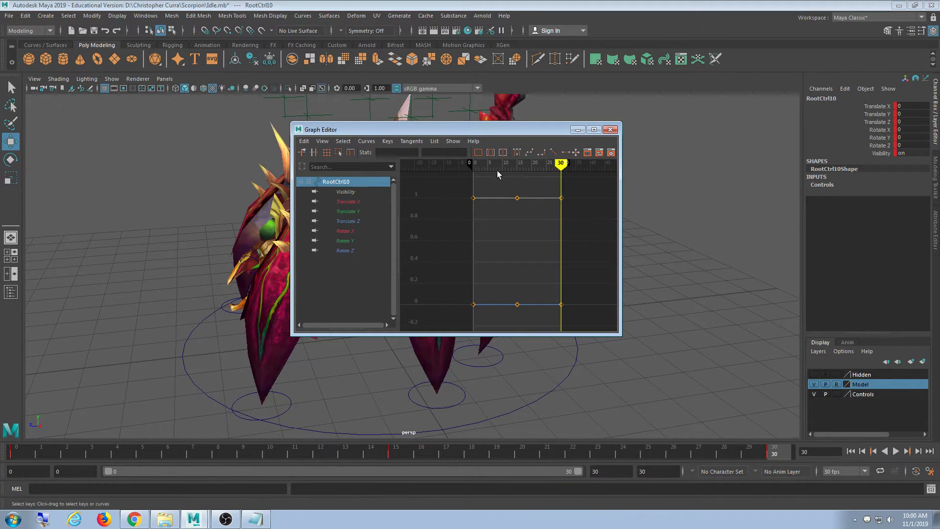
left_click_drag(291, 126, 169, 80)
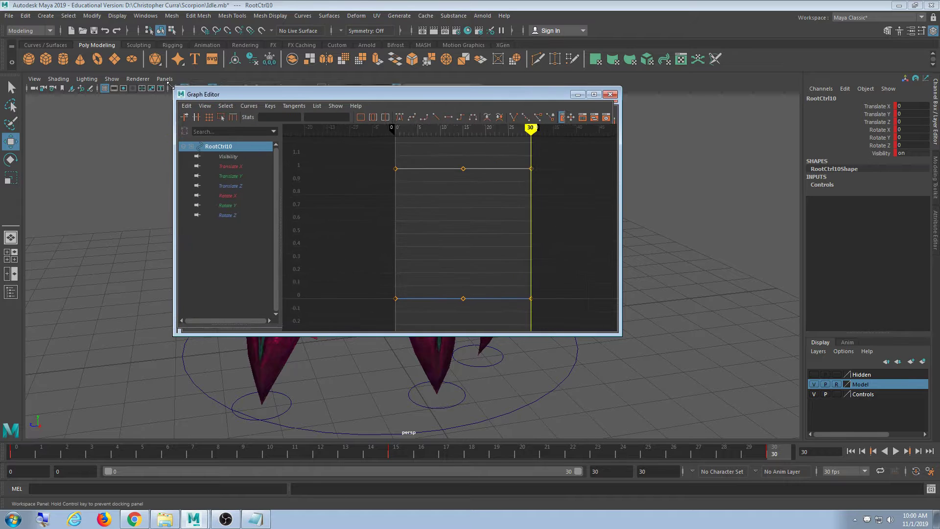
middle_click_drag(485, 193, 450, 195, "alt")
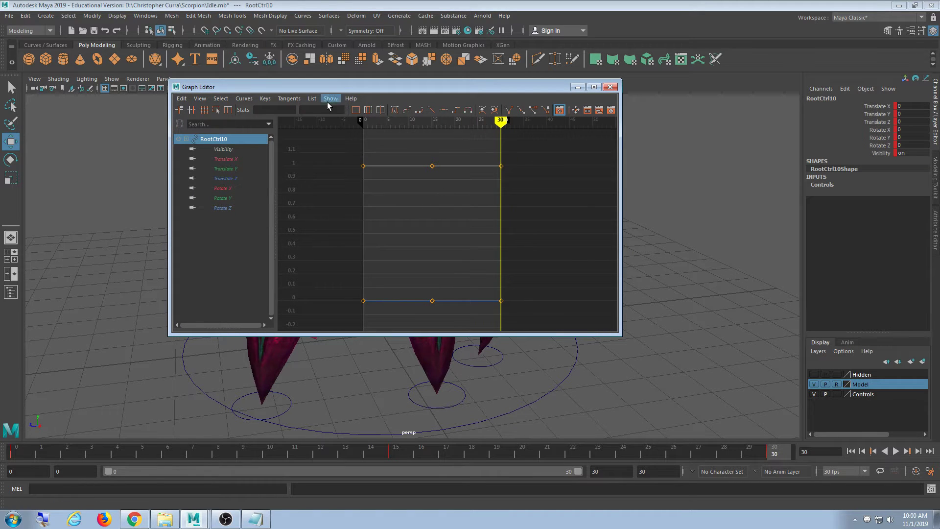
left_click(239, 169)
left_click_drag(351, 214, 424, 260)
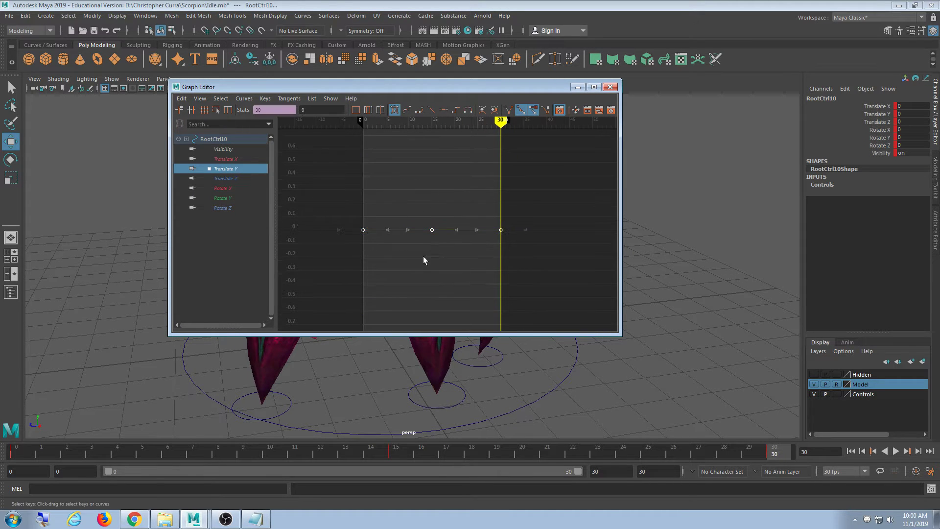
Step: Move the Graph Editor beside the scorpion, deselect the curve keys, and frame the whole scorpion in the free viewport area
left_click_drag(456, 87, 694, 140)
left_click(592, 199)
middle_click_drag(352, 214, 92, 253, "alt")
scroll(181, 228, "down", 3)
scroll(180, 225, "down", 2)
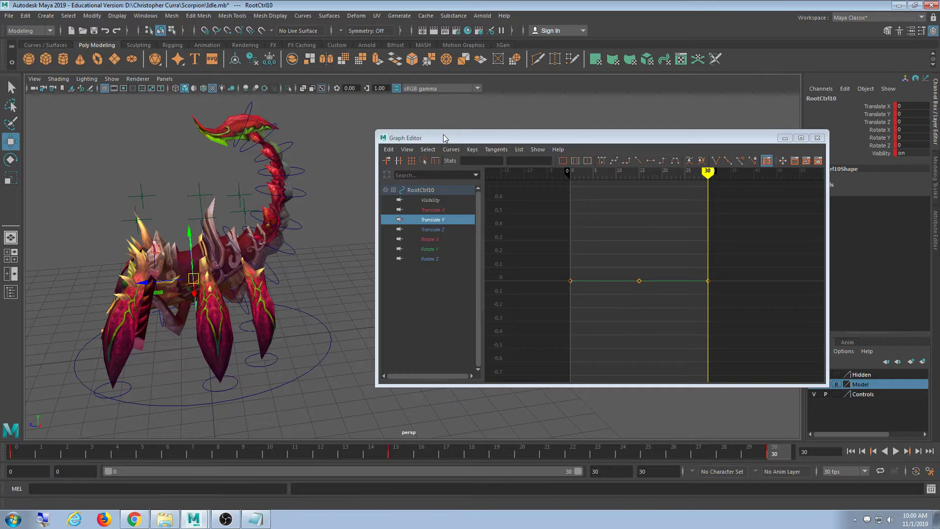
Step: Place the Graph Editor closer to the scorpion and turn on the display of curve infinity
left_click_drag(444, 135, 394, 144)
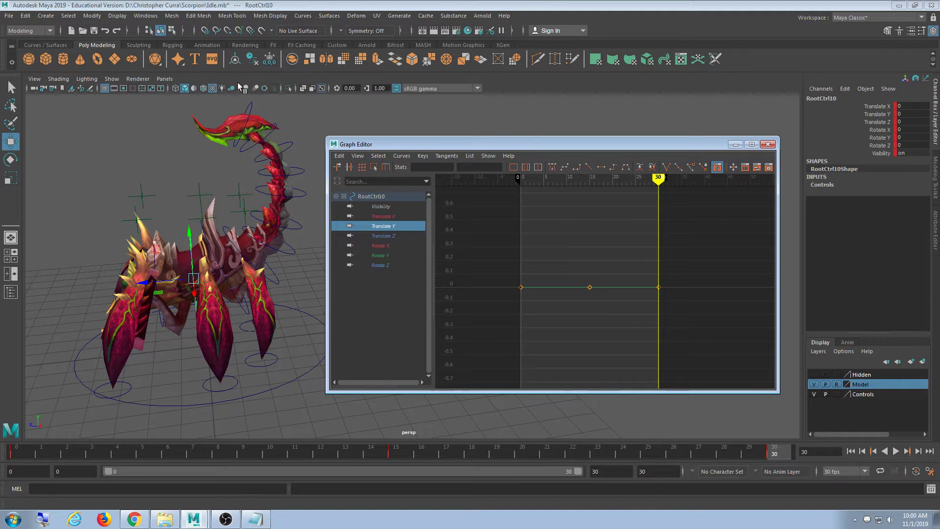
left_click(145, 15)
mouse_move(177, 72)
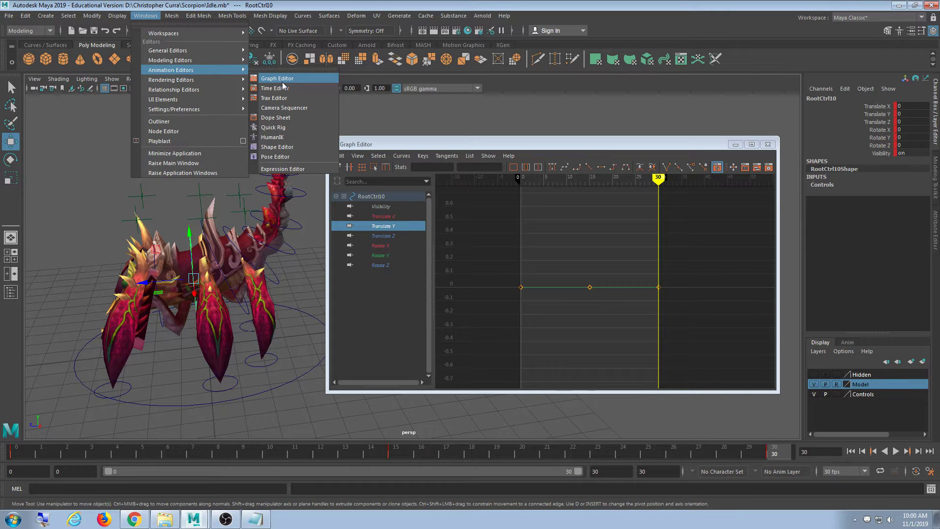
left_click(464, 105)
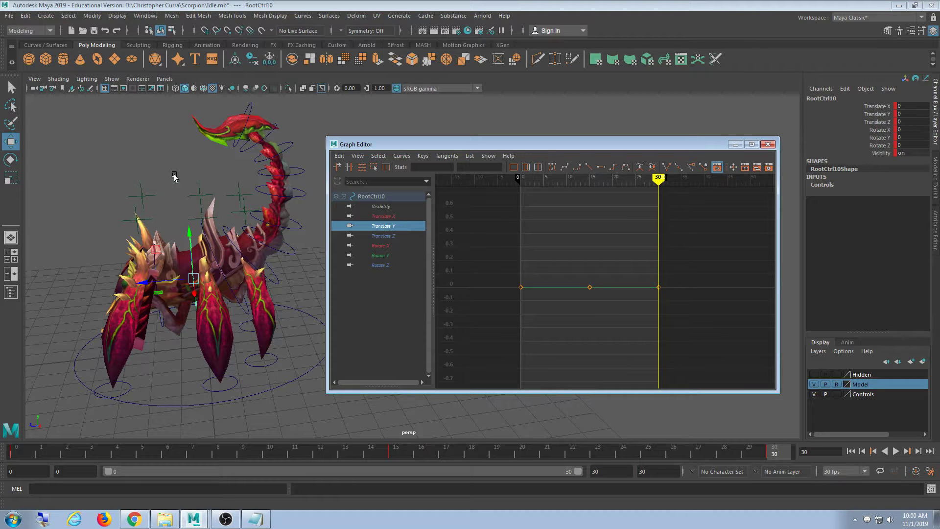
left_click(339, 156)
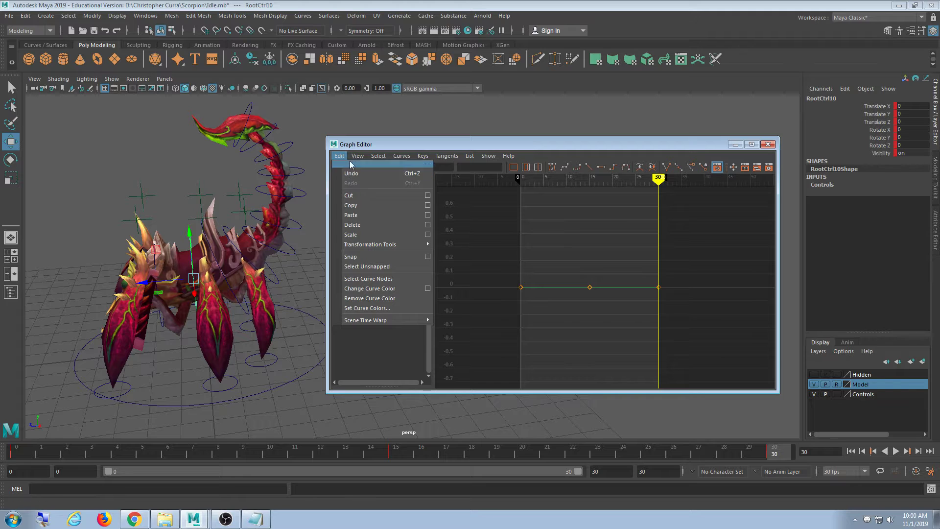
mouse_move(353, 158)
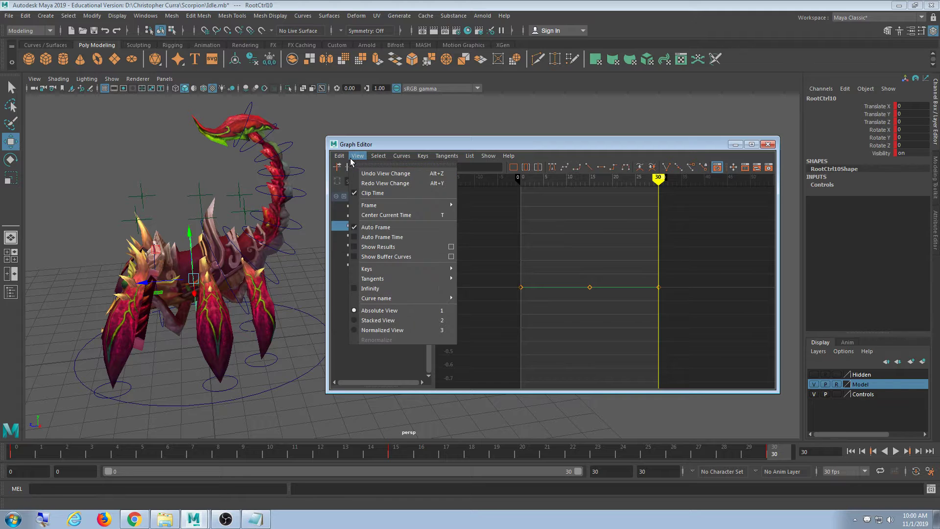
left_click(371, 289)
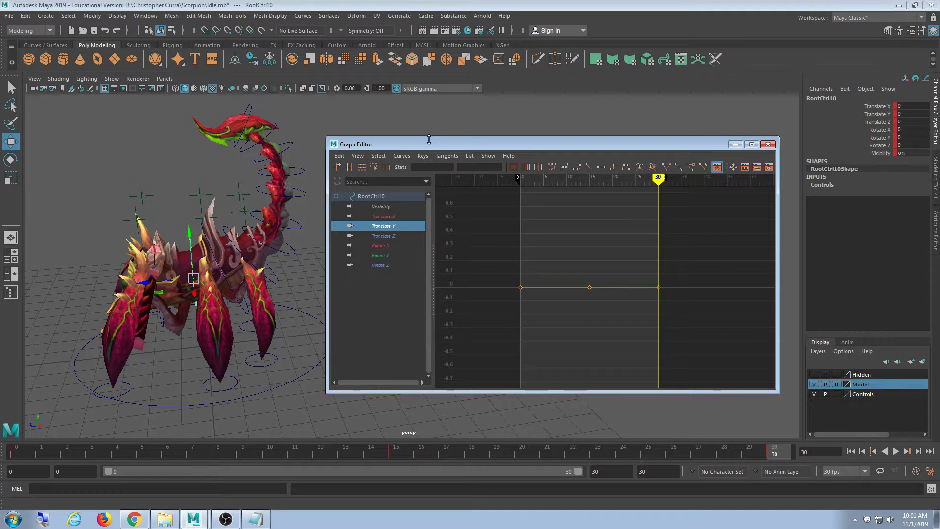
left_click_drag(430, 142, 428, 142)
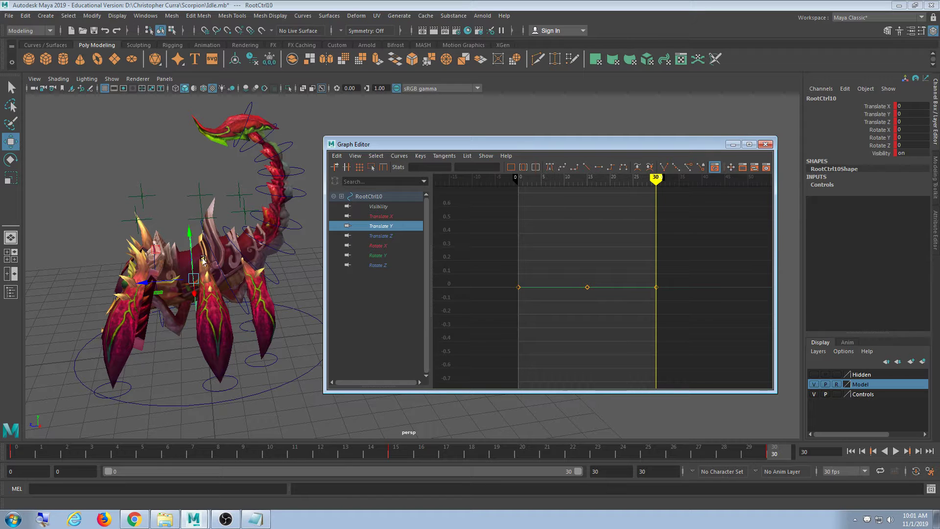
Step: Set the pre-infinity of RootCtrl10's Translate Y curve to Cycle
left_click(400, 157)
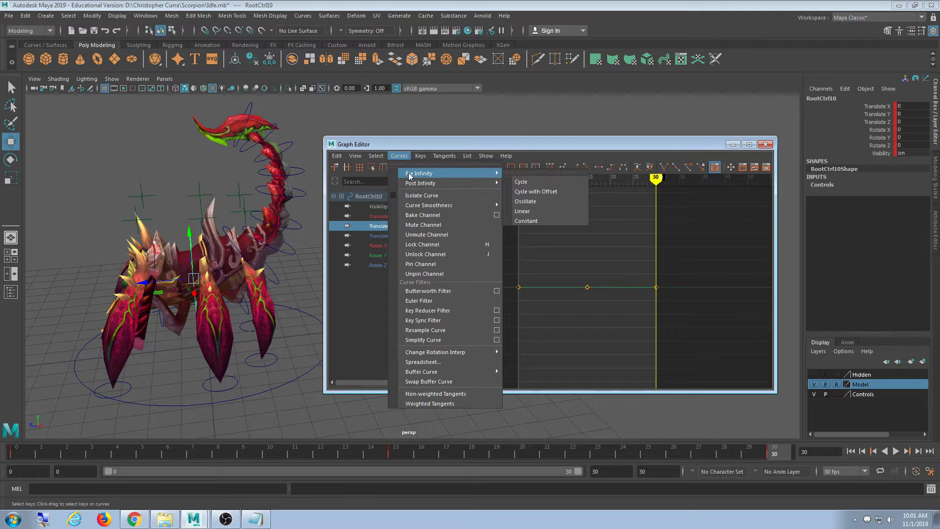
key("Escape")
left_click(399, 155)
mouse_move(441, 173)
left_click(543, 180)
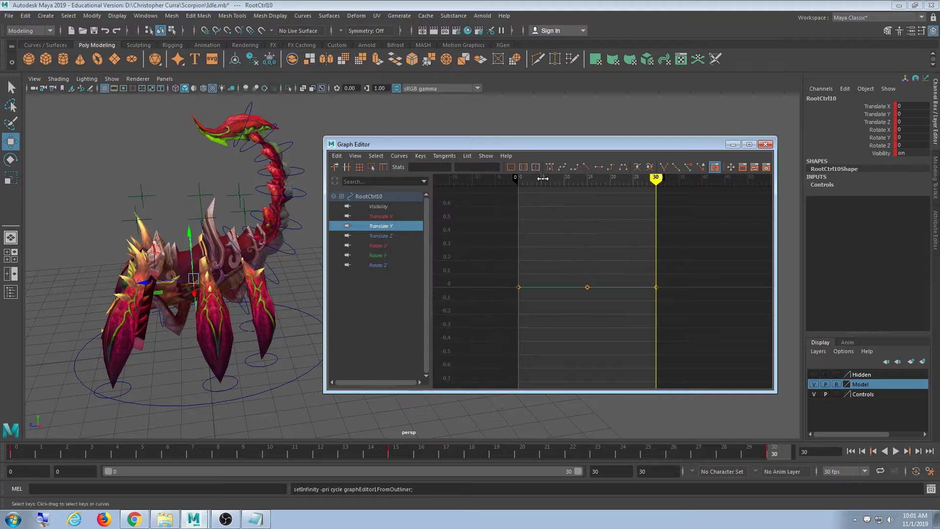
Step: Set the post-infinity of RootCtrl10's Translate Y curve to Cycle, replacing a first choice of Cycle with Offset
left_click(400, 156)
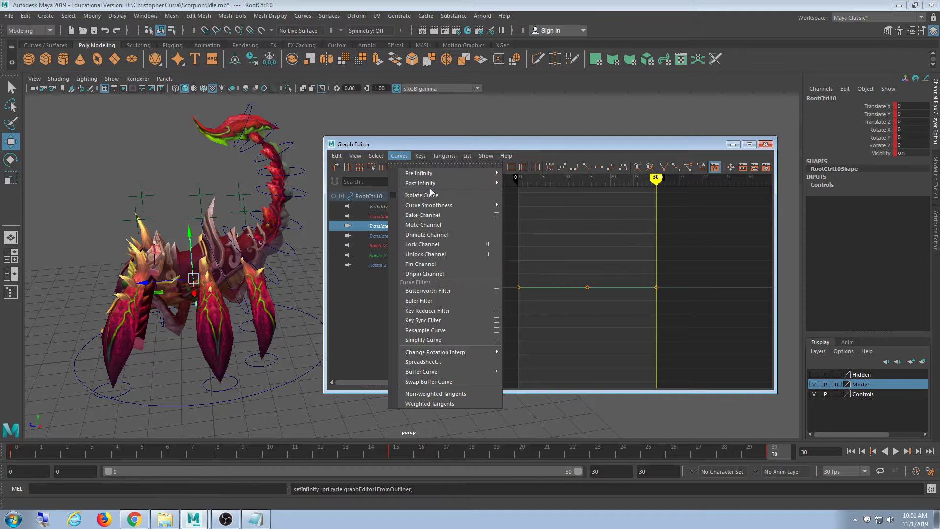
left_click(542, 200)
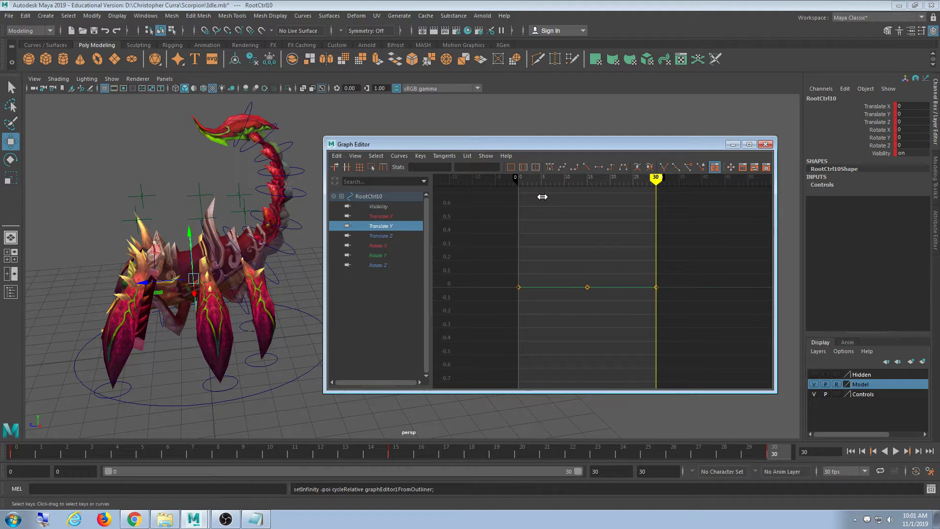
left_click(400, 156)
mouse_move(416, 182)
left_click(523, 191)
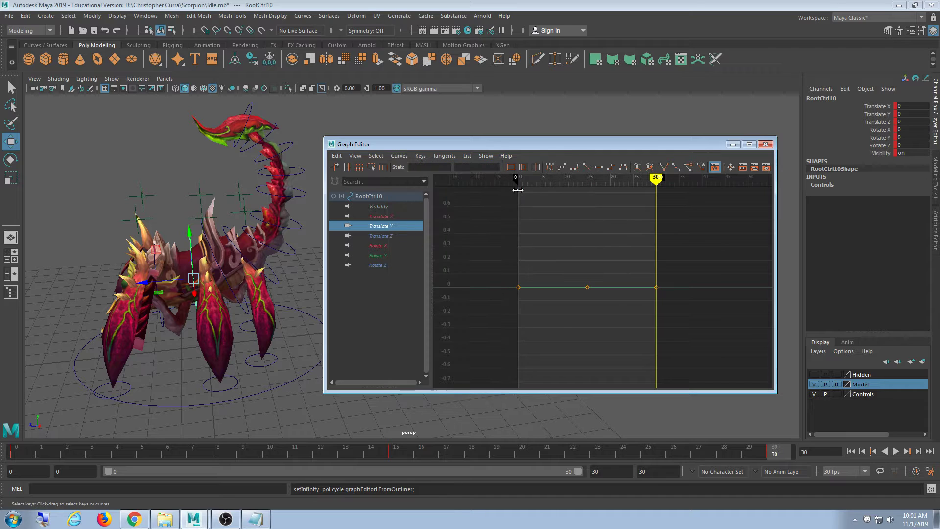
left_click(401, 159)
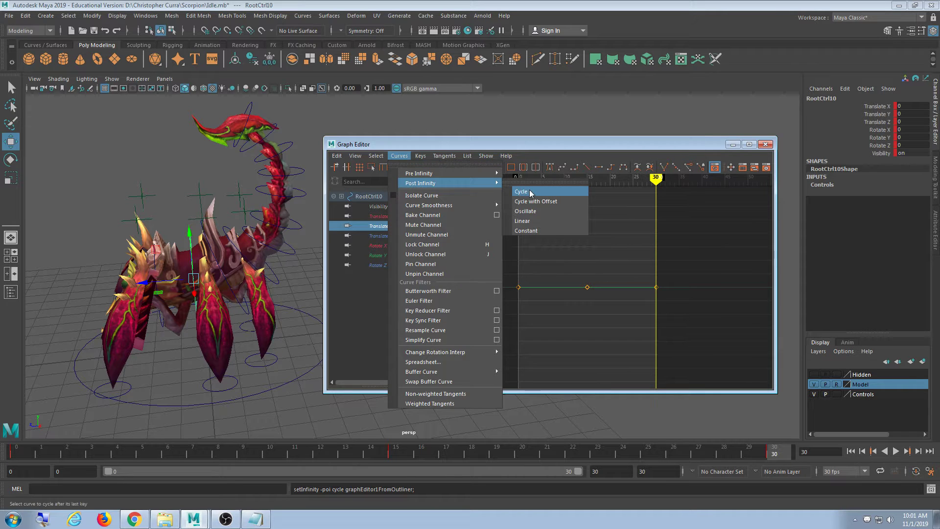
left_click(529, 189)
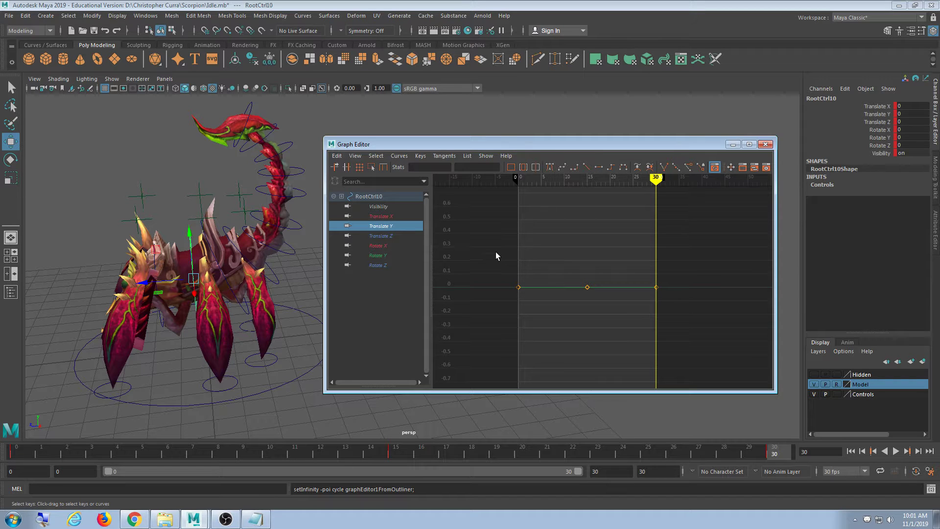
Step: Widen the Graph Editor window over the scorpion to get a larger view of the Translate Y keys
left_click_drag(488, 240, 695, 320)
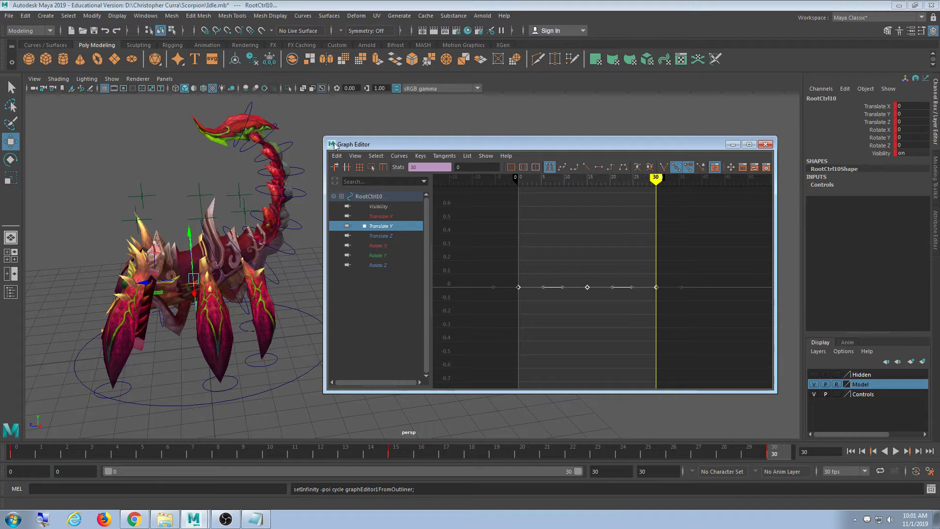
left_click_drag(322, 158, 186, 157)
left_click(467, 319)
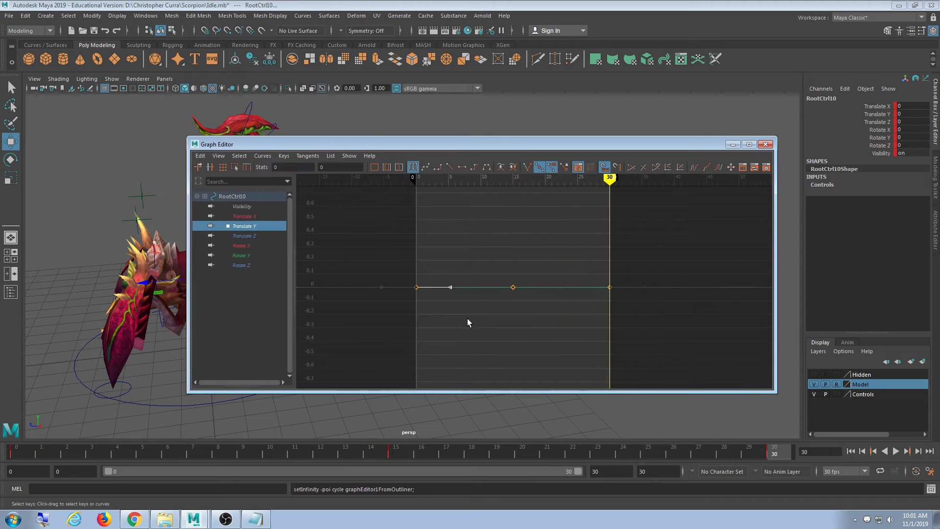
Step: Try bending the Translate Y curve into a repeating wave with its key tangents, preview the body motion, and undo the tangent change
left_click_drag(344, 240, 691, 337)
left_click_drag(444, 269, 479, 310, "shift")
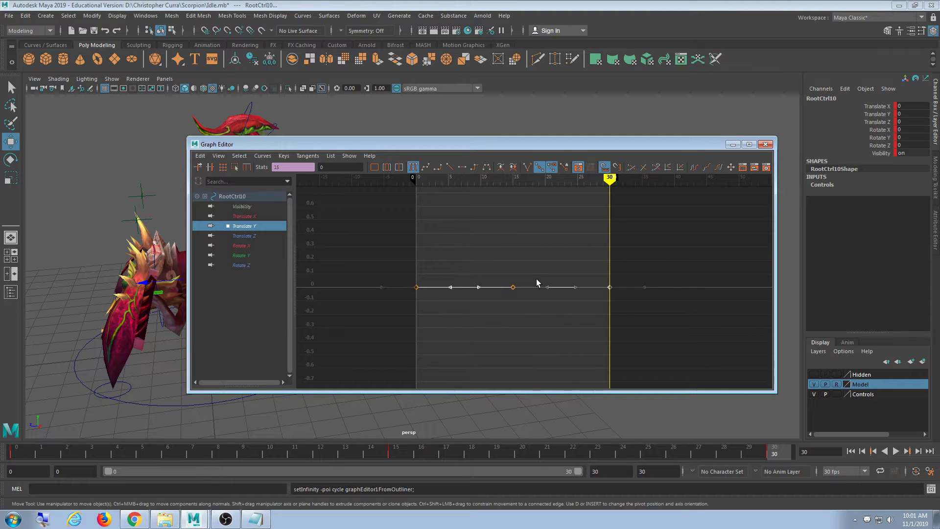
left_click_drag(529, 266, 557, 300, "shift")
middle_click_drag(577, 209, 566, 279)
left_click(733, 145)
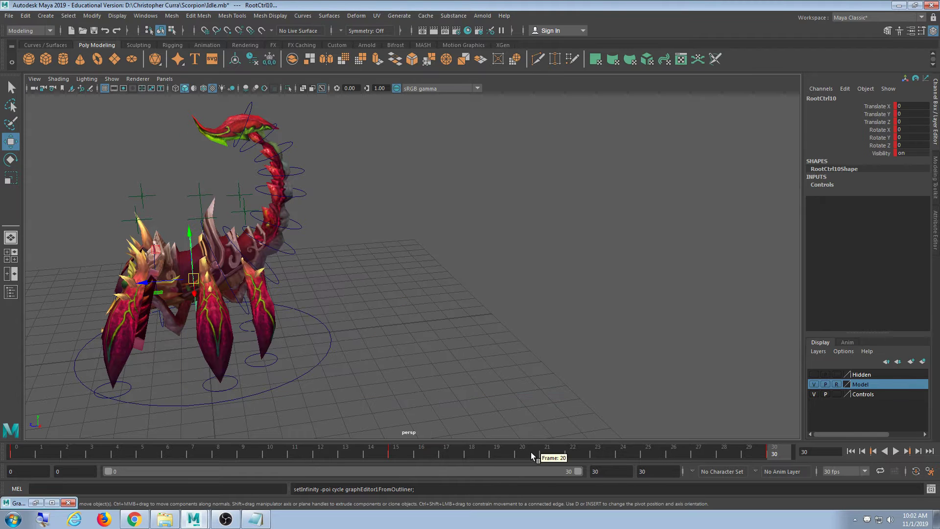
key("alt+v")
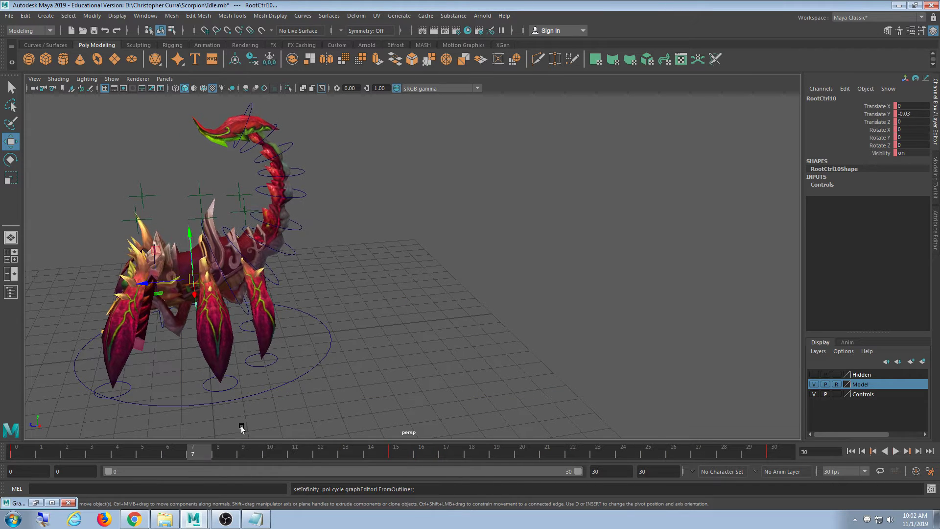
left_click(895, 451)
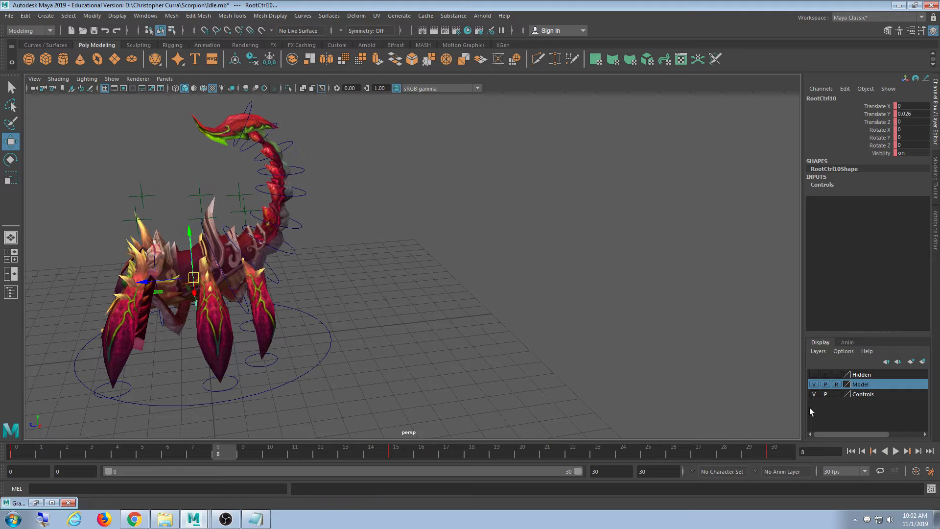
left_click(36, 502)
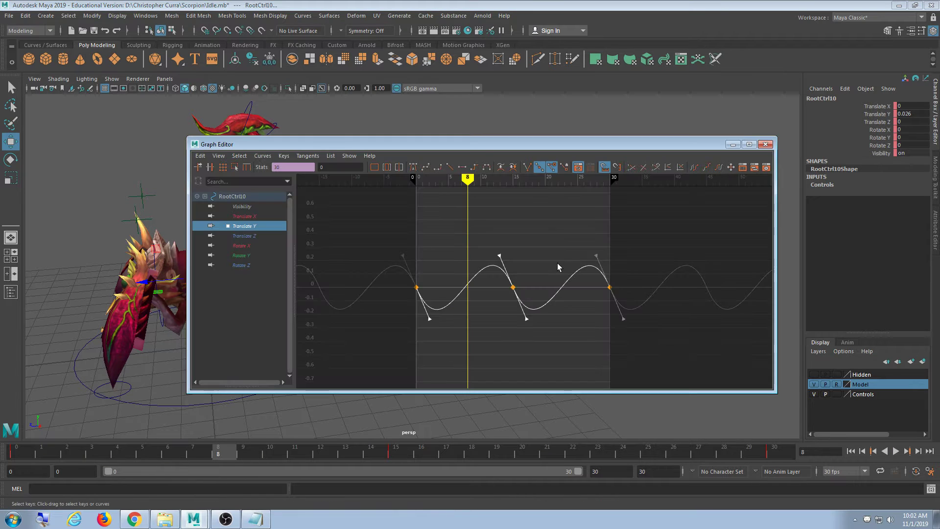
key("ctrl+z")
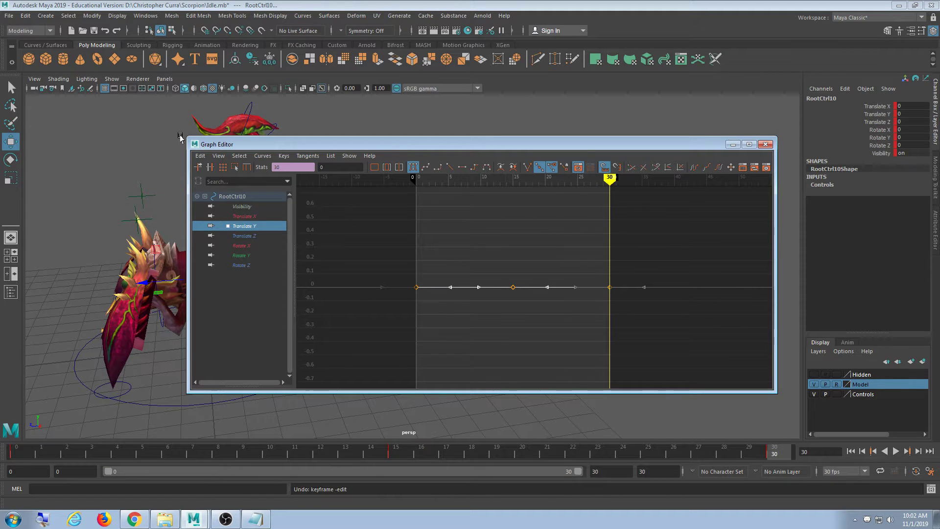
Step: Enlarge the Graph Editor and move it aside, and reframe the scorpion in the free viewport area
left_click_drag(188, 138, 184, 78)
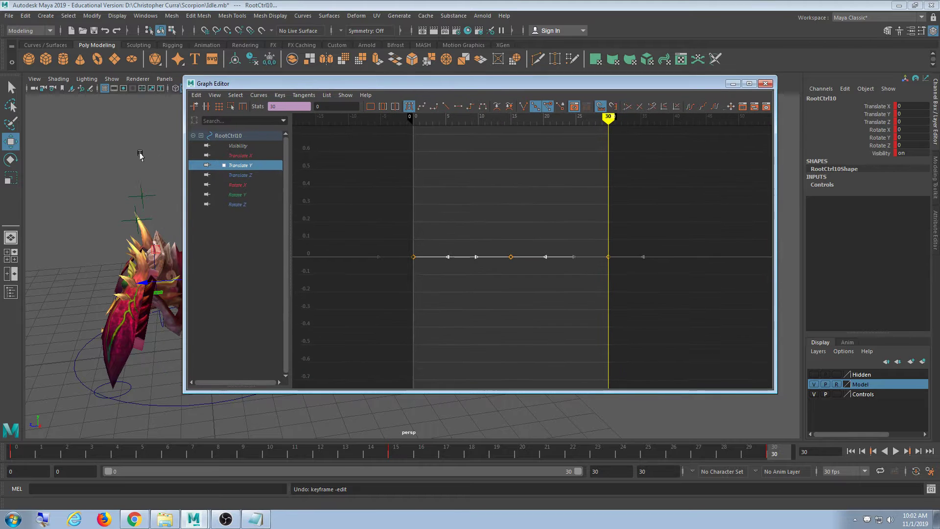
middle_click_drag(140, 155, 73, 153, "alt")
scroll(73, 152, "down", 4)
middle_click_drag(123, 173, 24, 162, "alt")
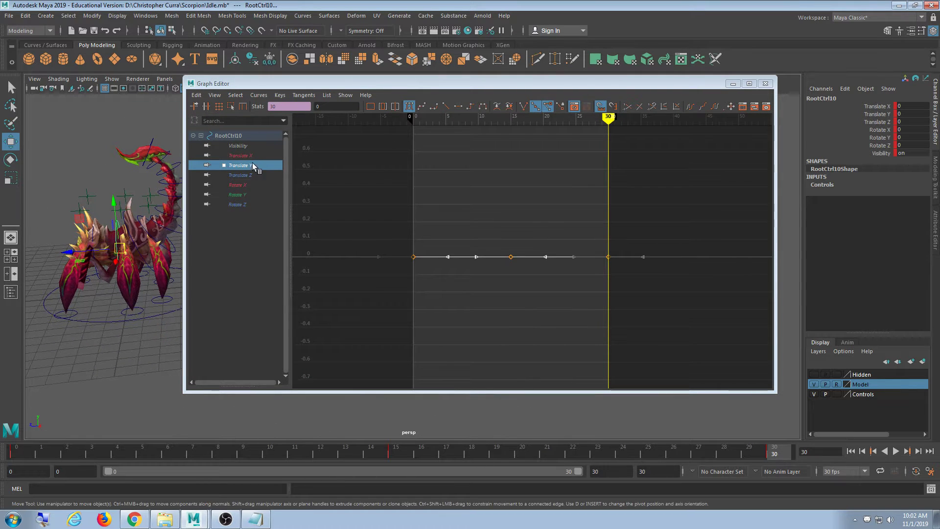
left_click_drag(265, 85, 397, 83)
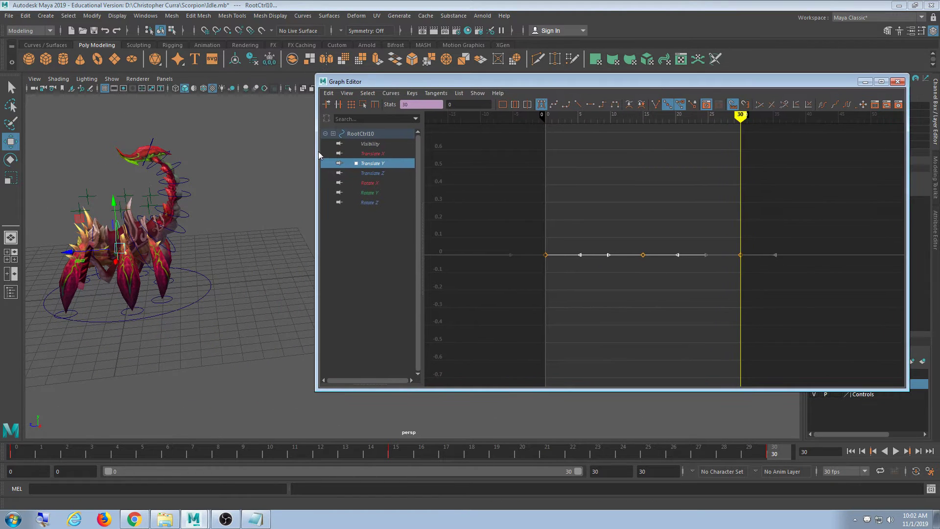
left_click_drag(317, 152, 256, 152)
scroll(215, 240, "up", 4)
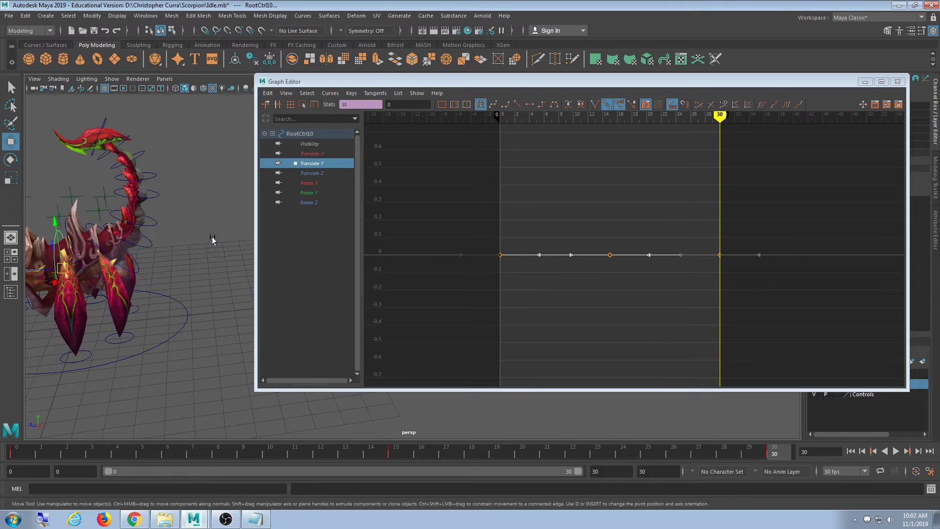
scroll(223, 241, "up", 1)
Step: Frame the Translate Y curve in the Graph Editor and select its keys at frames 0, 15 and 30
left_click(589, 302)
key("f")
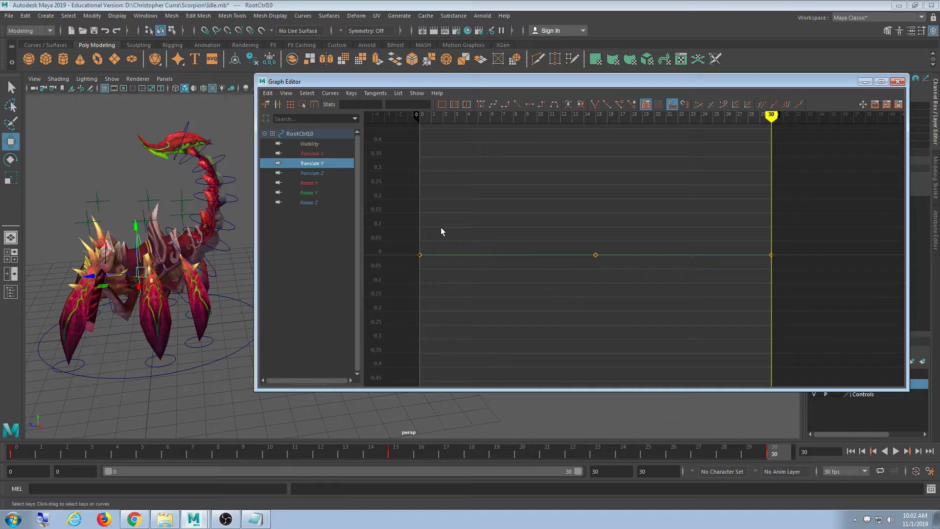
left_click_drag(394, 199, 800, 294)
key("f")
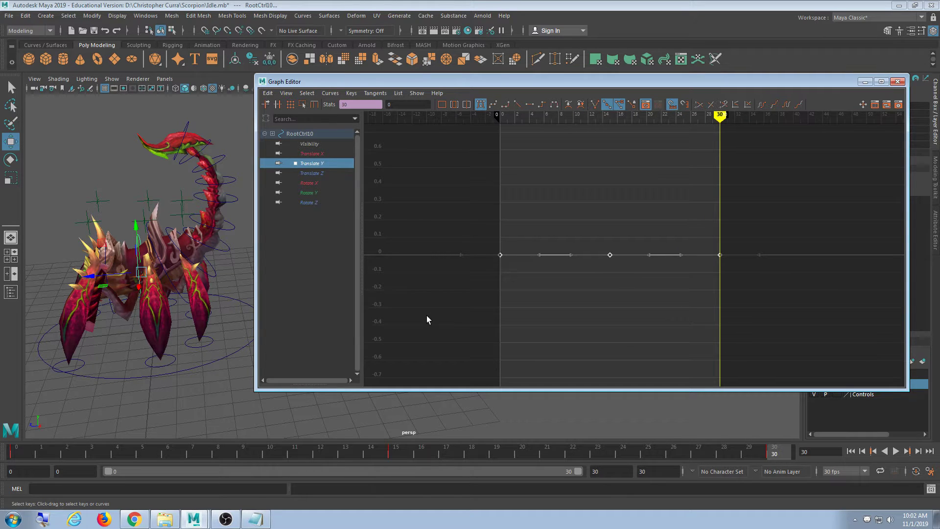
Step: Make the Graph Editor taller, zoom in on the Translate Y curve, and adjust the scorpion's framing beside it
middle_click_drag(193, 295, 182, 288, "alt")
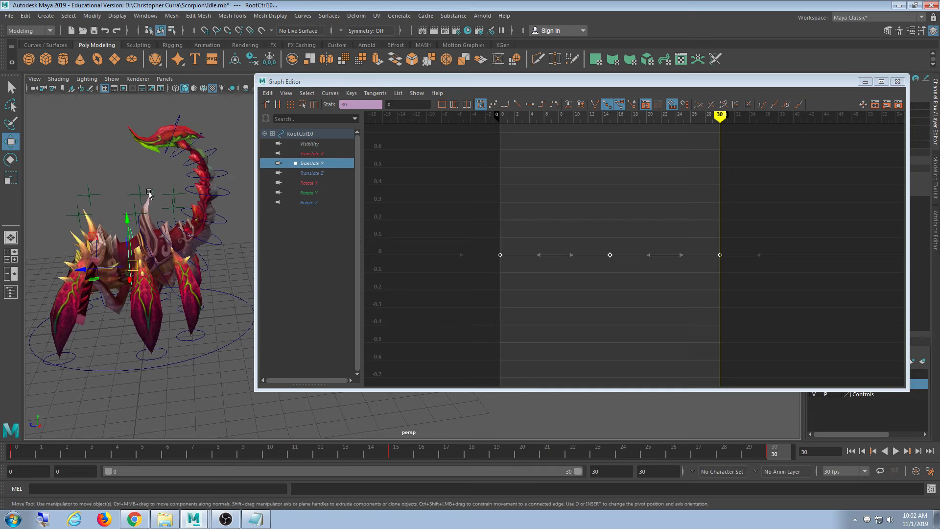
left_click_drag(375, 77, 374, 64)
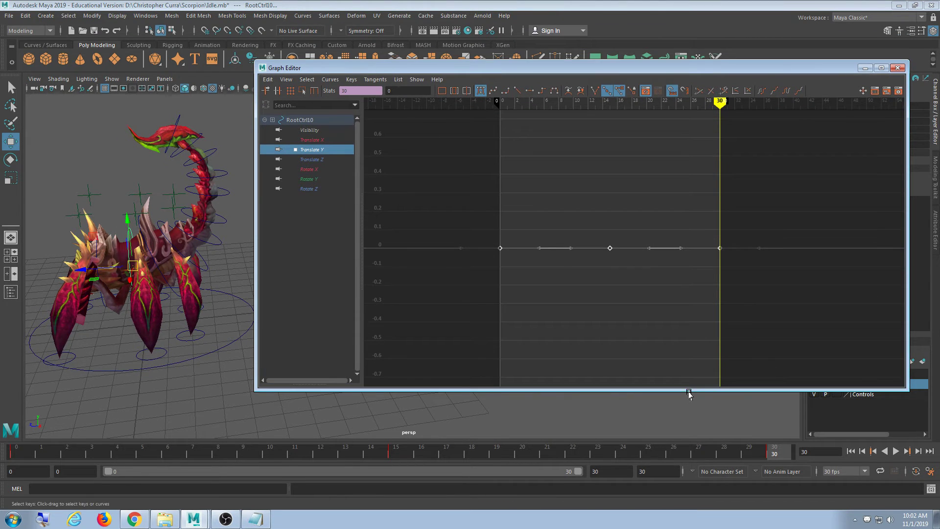
left_click_drag(691, 390, 692, 426)
scroll(646, 367, "up", 4)
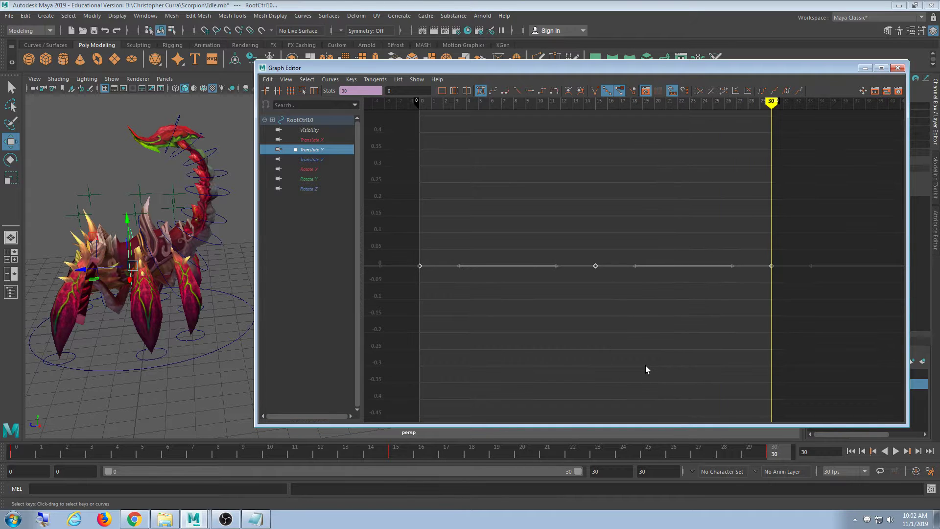
Step: Reselect the Translate Y keys, zoom the graph out, and frame the full curve from frame 0 to 30
middle_click_drag(583, 339, 604, 339, "alt")
left_click(567, 355)
left_click_drag(508, 292, 802, 337)
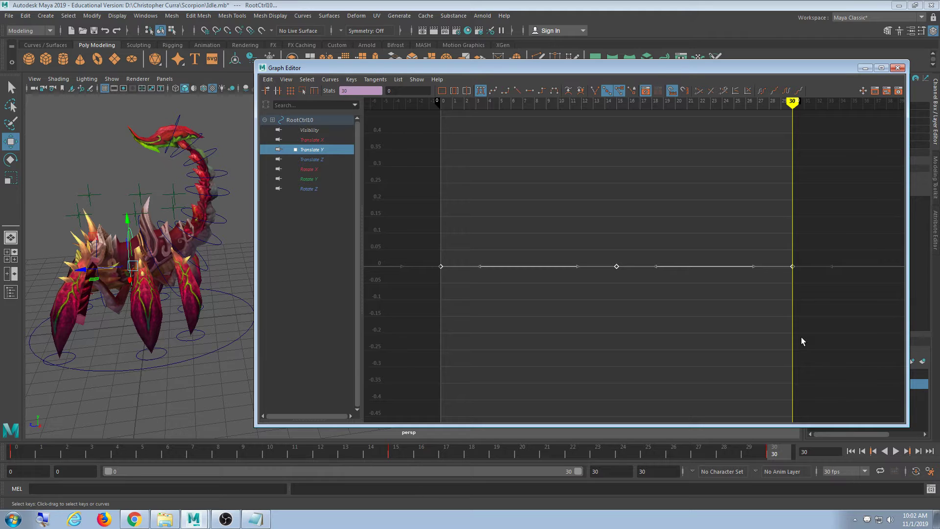
right_click_drag(809, 264, 714, 298, "alt")
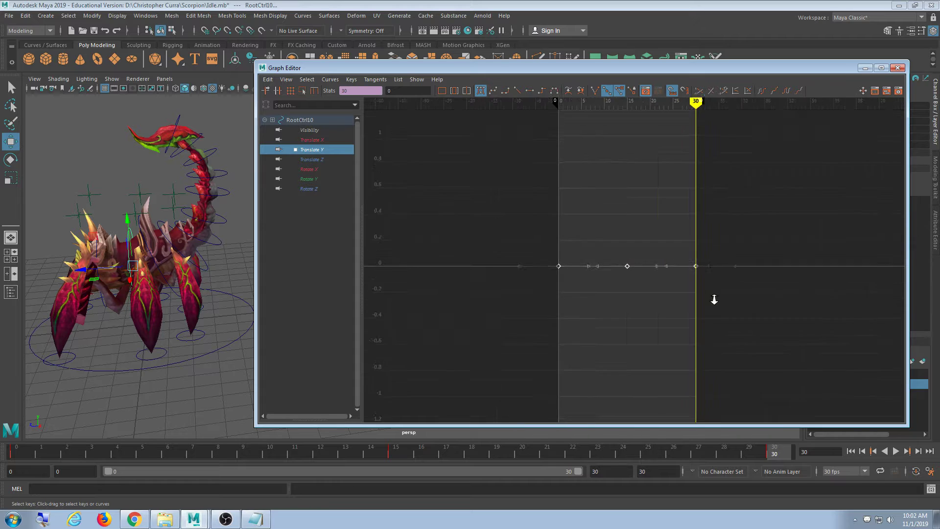
key("f")
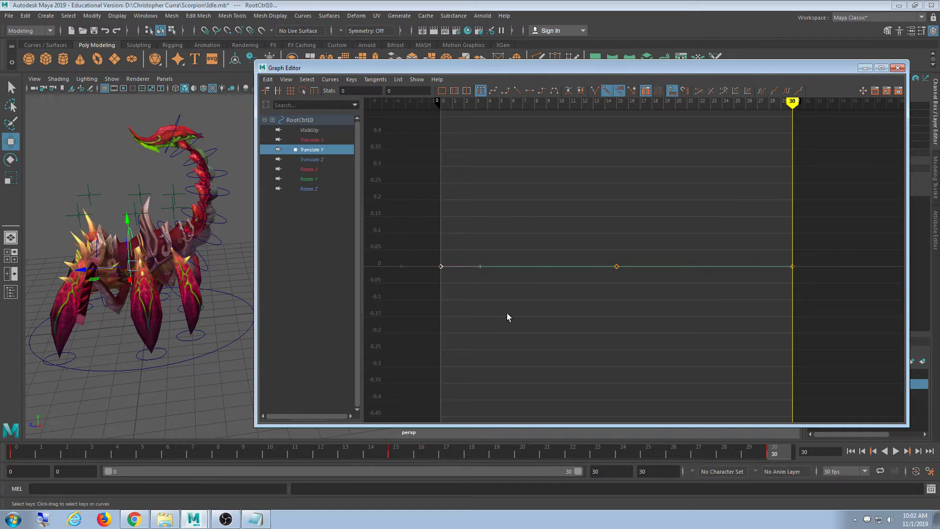
key("f")
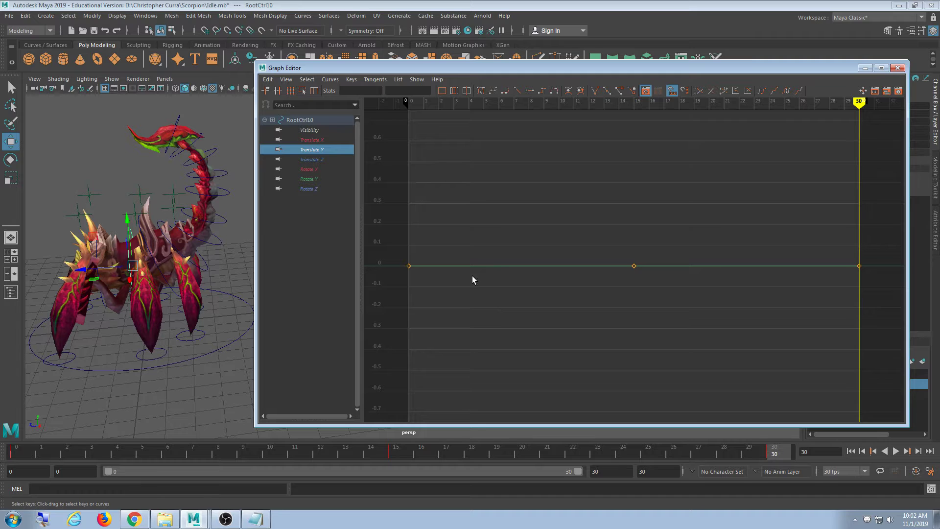
Step: Move the Graph Editor higher and reselect the Translate Y keys at frames 0, 15 and 30
left_click_drag(471, 324, 886, 324)
scroll(753, 338, "down", 3)
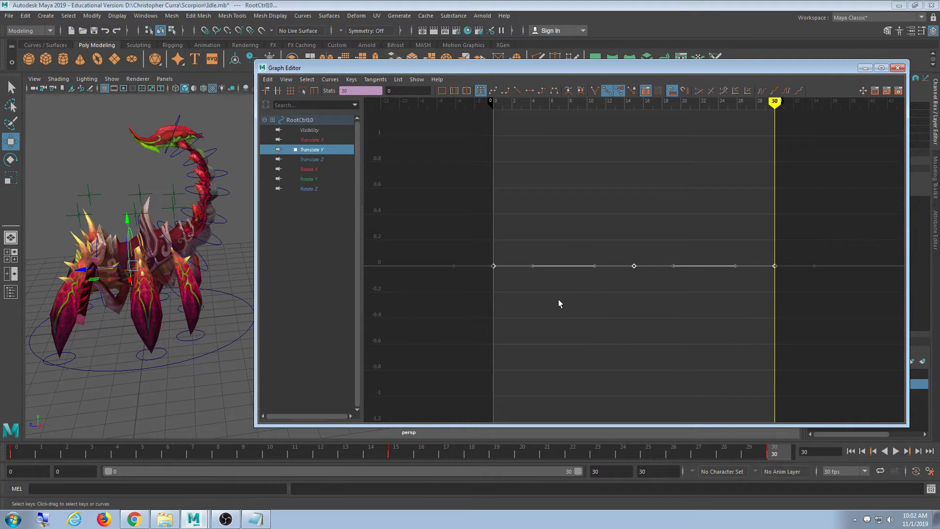
left_click_drag(537, 69, 529, 39)
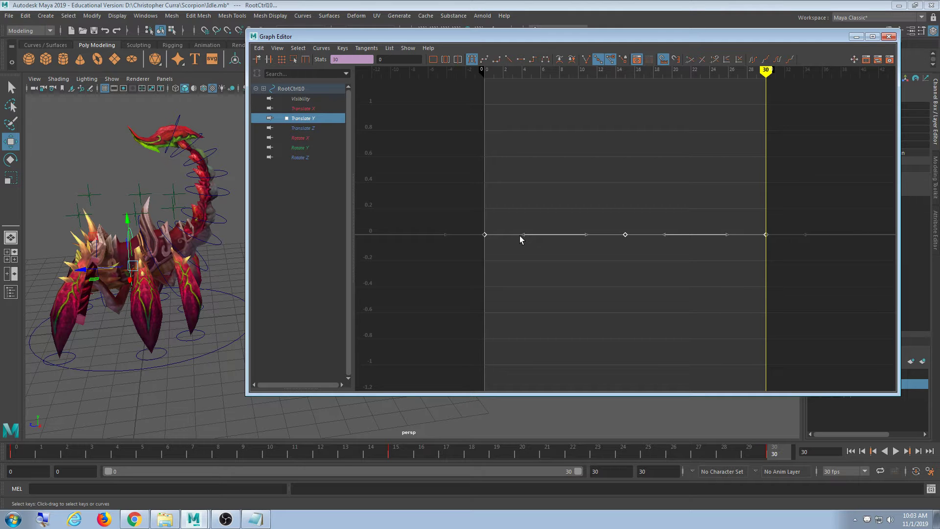
left_click(472, 251)
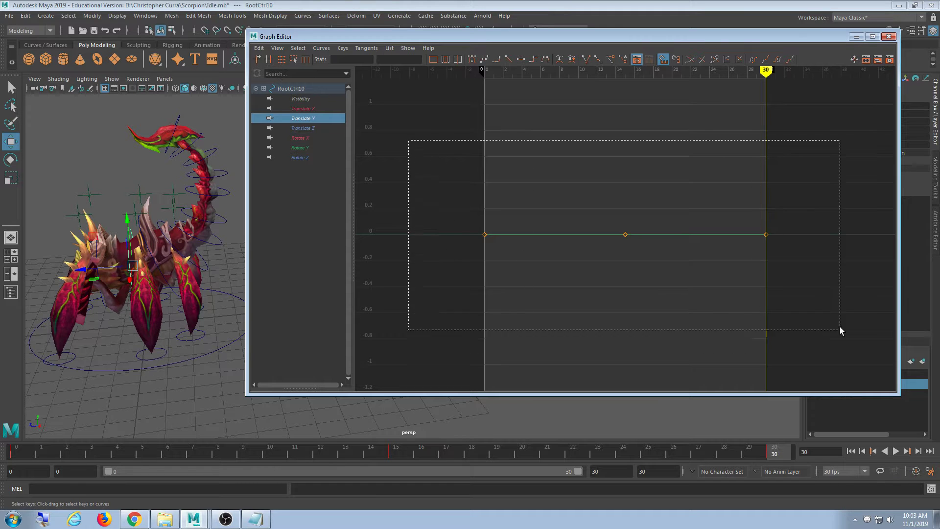
left_click_drag(841, 309, 840, 310)
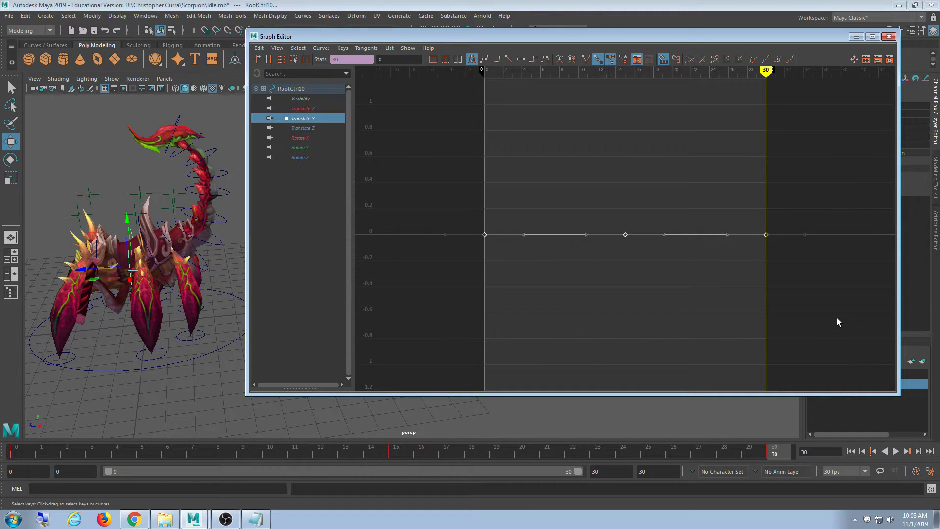
left_click(521, 234)
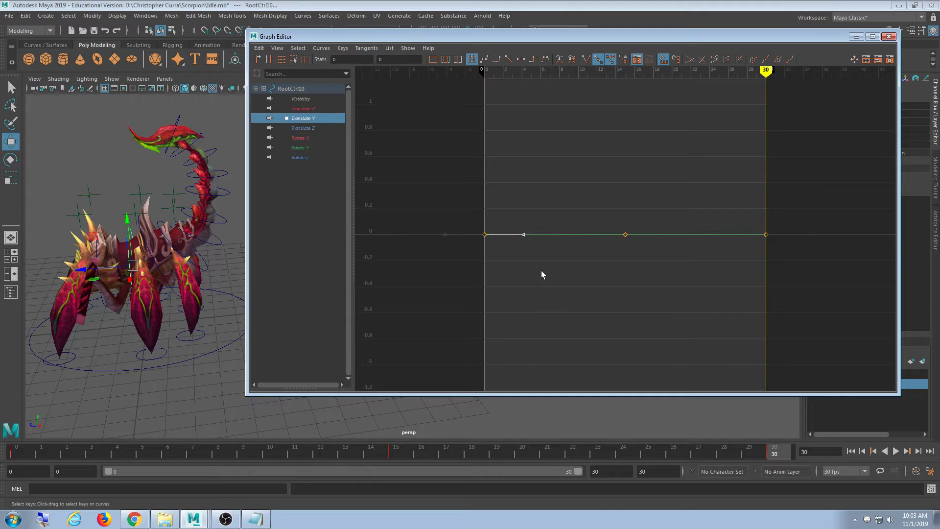
left_click(625, 235)
left_click_drag(800, 216, 809, 248)
middle_click_drag(801, 237, 809, 265)
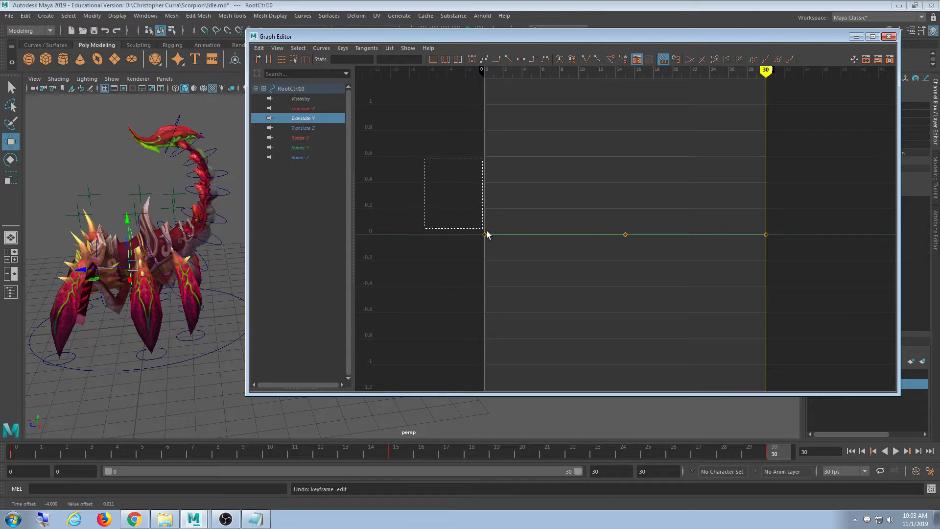
Step: Tilt the Translate Y keys' outgoing tangents downward into a two-cycle wave peaking at about 0.4, and play the animation
left_click_drag(842, 305, 842, 305)
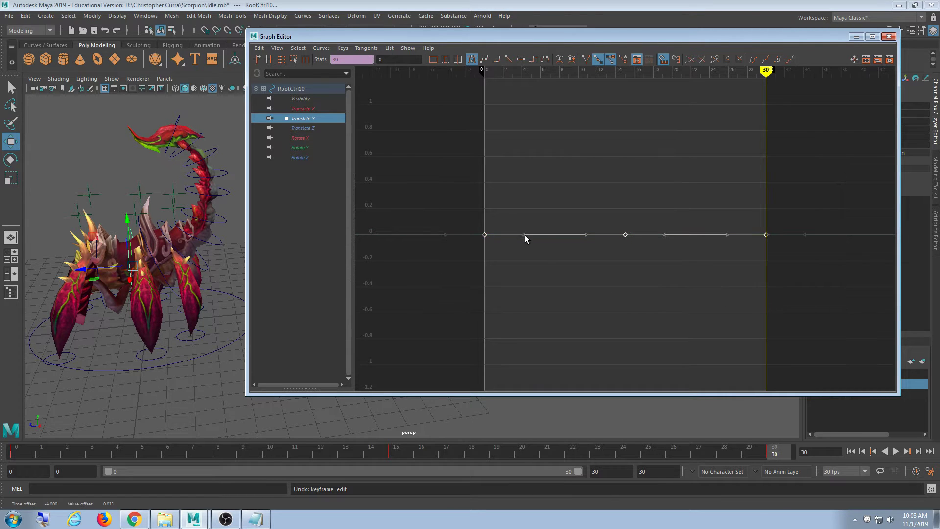
left_click_drag(536, 249, 537, 249)
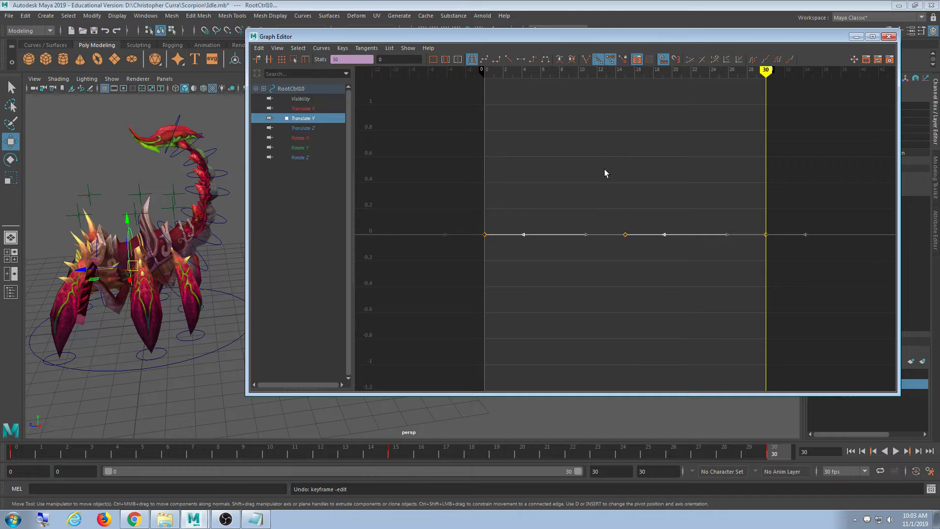
middle_click_drag(604, 153, 591, 202, "shift")
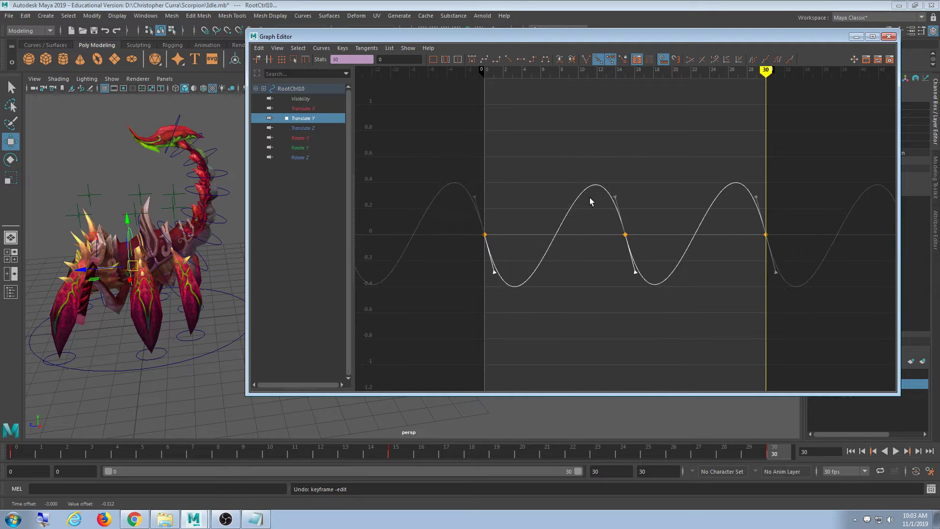
left_click(895, 451)
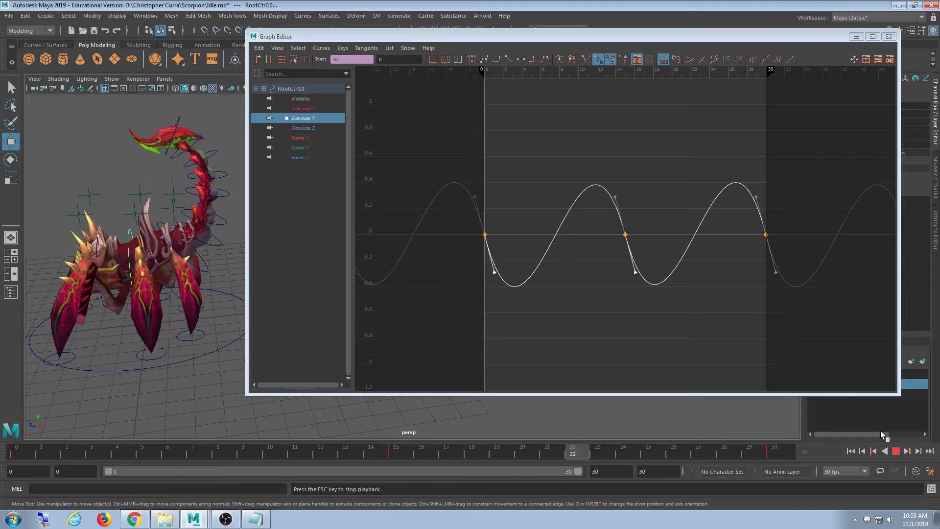
Step: Try a shallower Translate Y wave during playback, then undo the tangent edits and stop playback
middle_click_drag(663, 338, 653, 327)
key("ctrl+z")
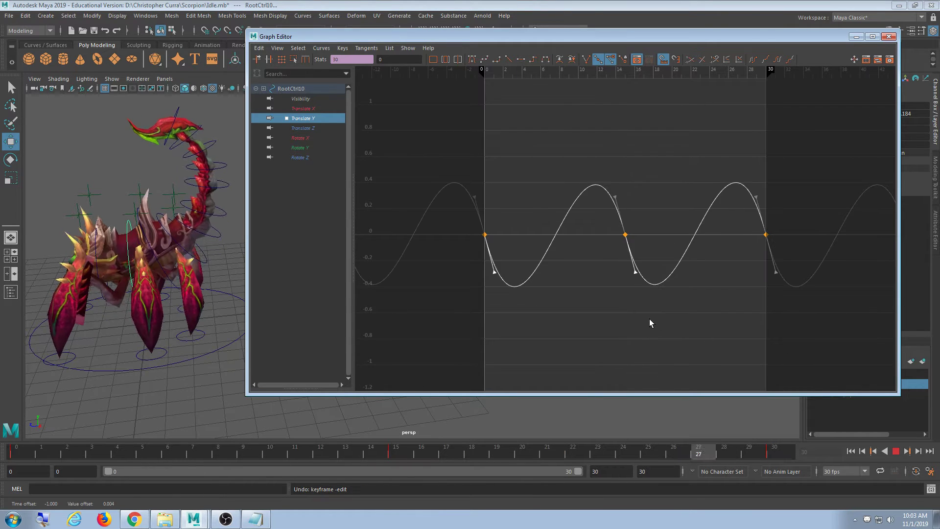
middle_click_drag(648, 293, 644, 315)
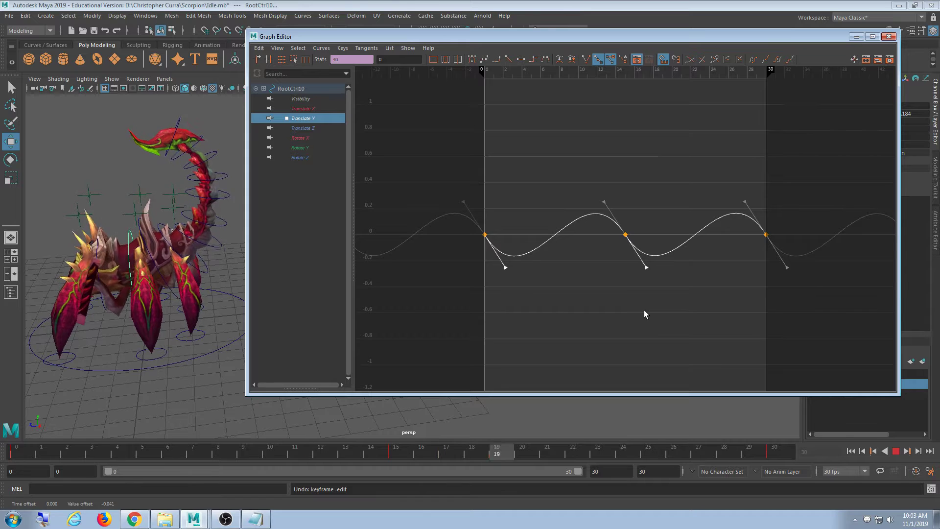
key("ctrl+z")
key("ctrl+z")
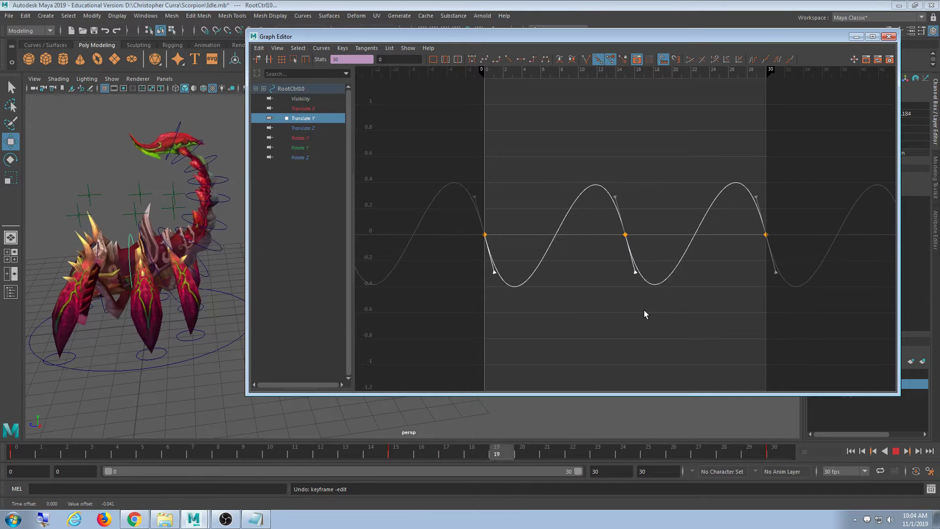
left_click(896, 451)
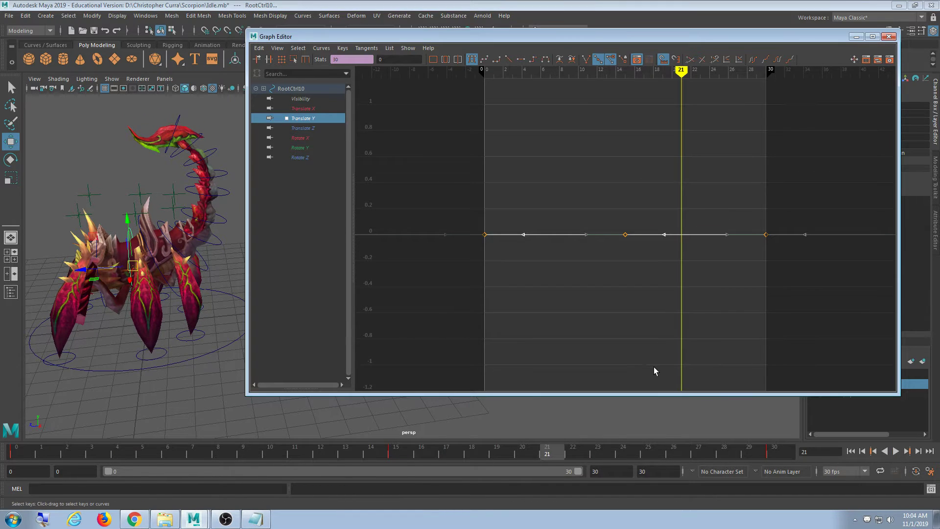
Step: Reselect the Translate Y keys' outgoing tangents, tilt them into a gentler wave peaking at about 0.16, and play the animation
left_click(541, 337)
left_click_drag(840, 308, 841, 309)
left_click_drag(507, 202, 479, 241)
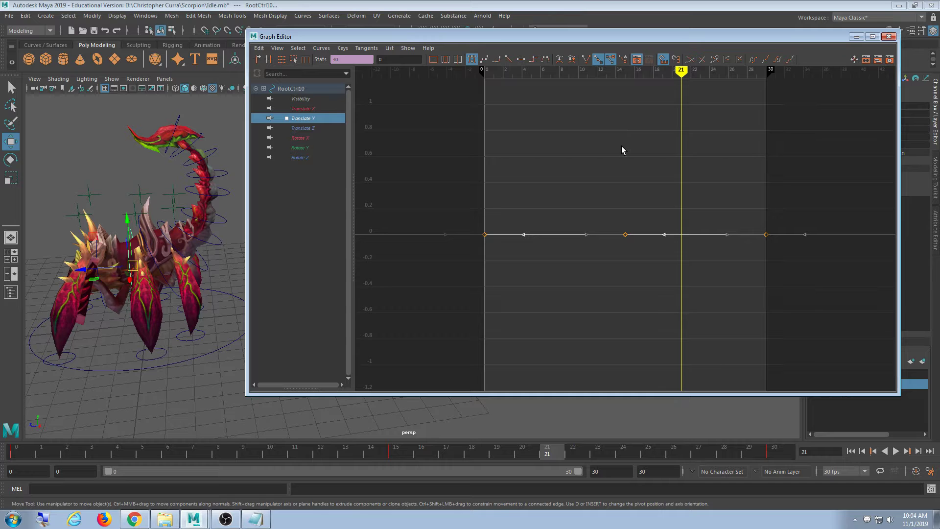
middle_click_drag(621, 142, 628, 219)
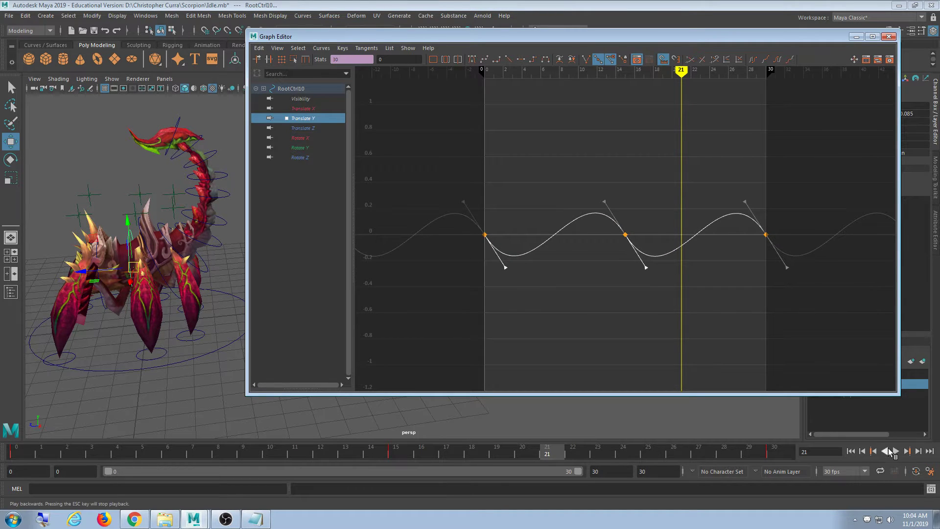
left_click(895, 451)
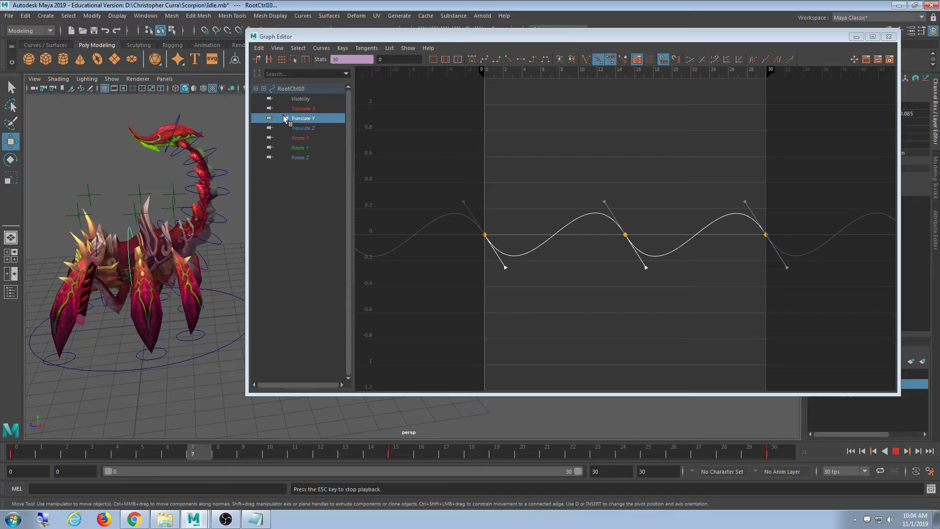
Step: Stop playback and undo the tangent tilt on the Translate Y curve
left_click(897, 452)
key("ctrl+z")
key("ctrl+z")
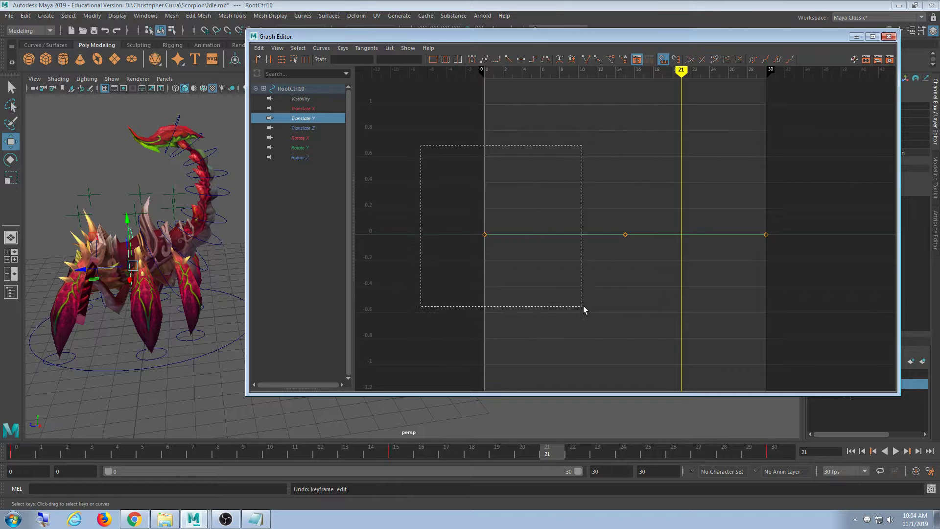
Step: Select all Translate Y keys' outgoing tangents again, tilt them into a wave peaking at about 0.23, and play it
left_click_drag(845, 309, 845, 310)
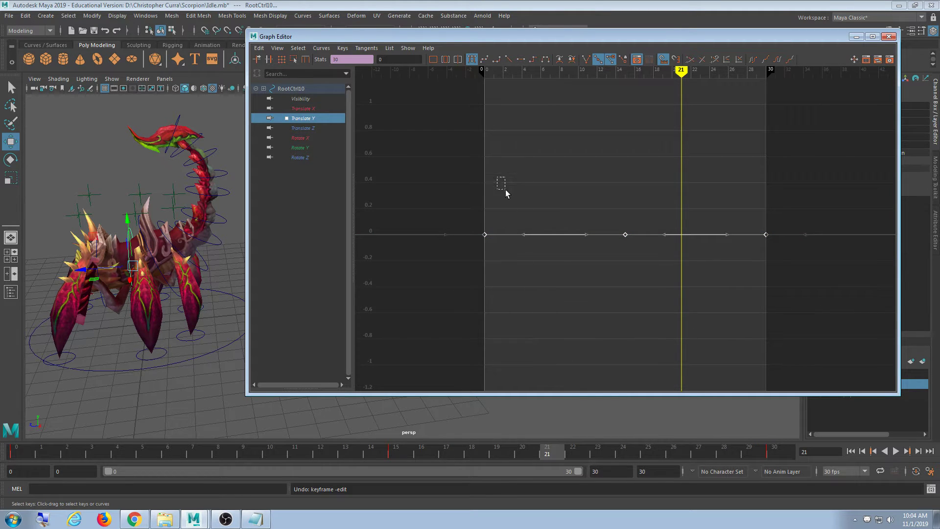
left_click_drag(534, 271, 539, 288)
left_click_drag(637, 184, 674, 258)
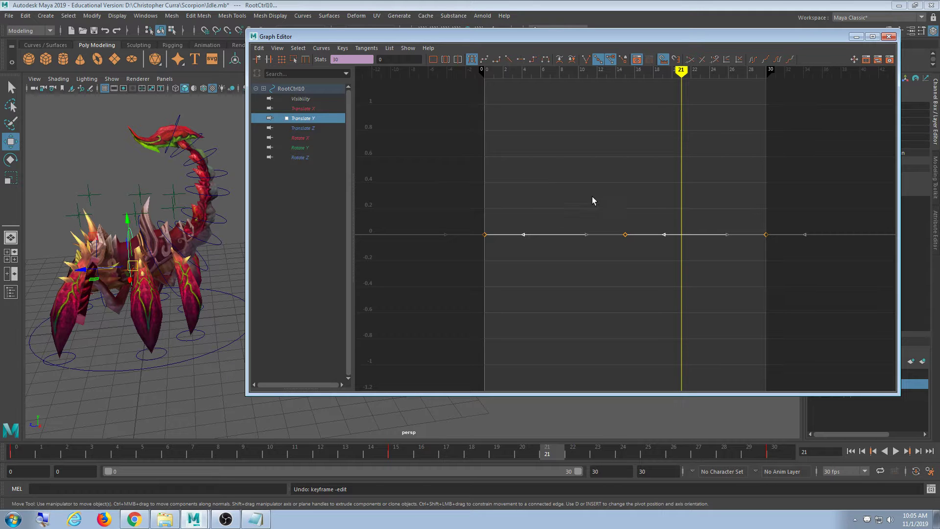
middle_click_drag(604, 133, 607, 232)
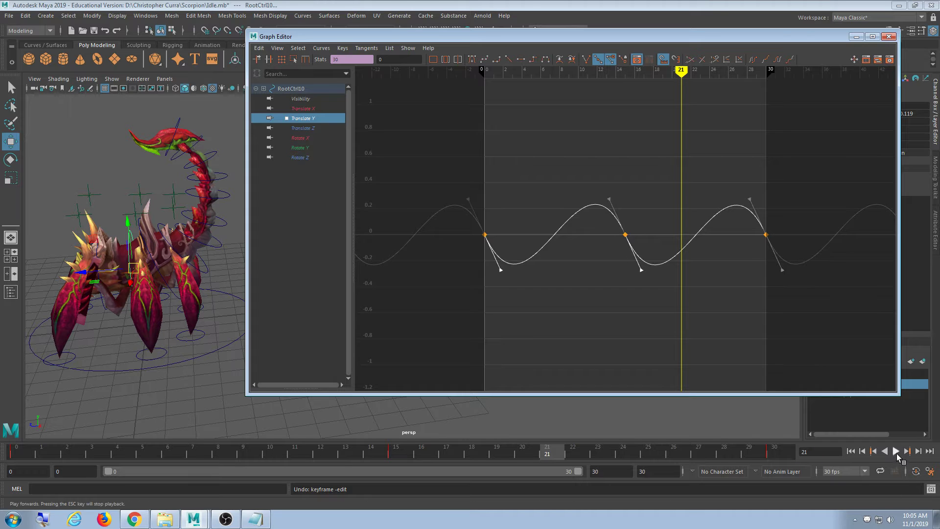
left_click(897, 454)
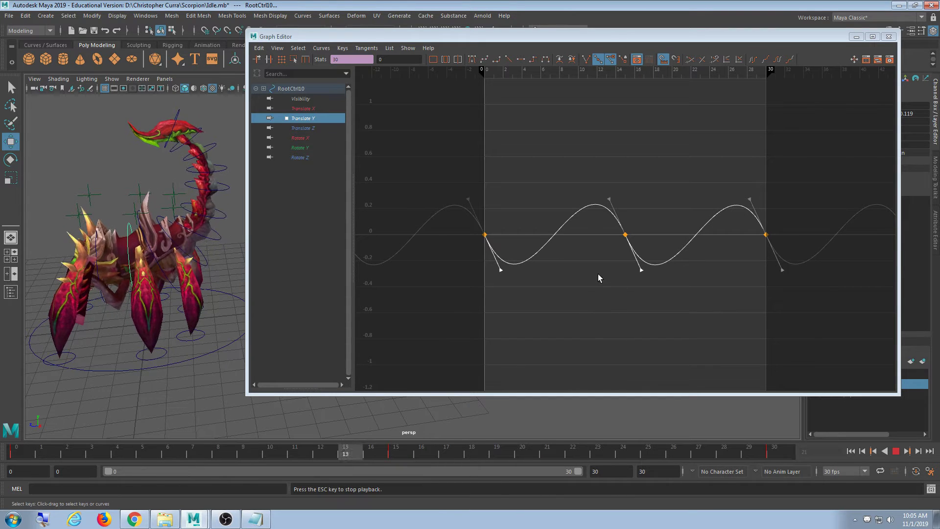
Step: Try softening the Translate Y wave during playback, then undo all the tangent changes and stop playback
middle_click_drag(598, 278, 600, 314)
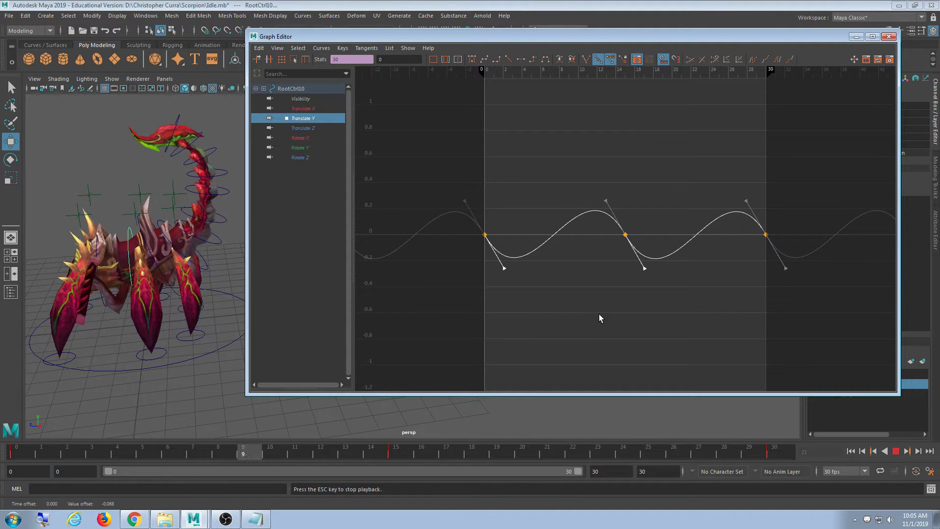
key("ctrl+z")
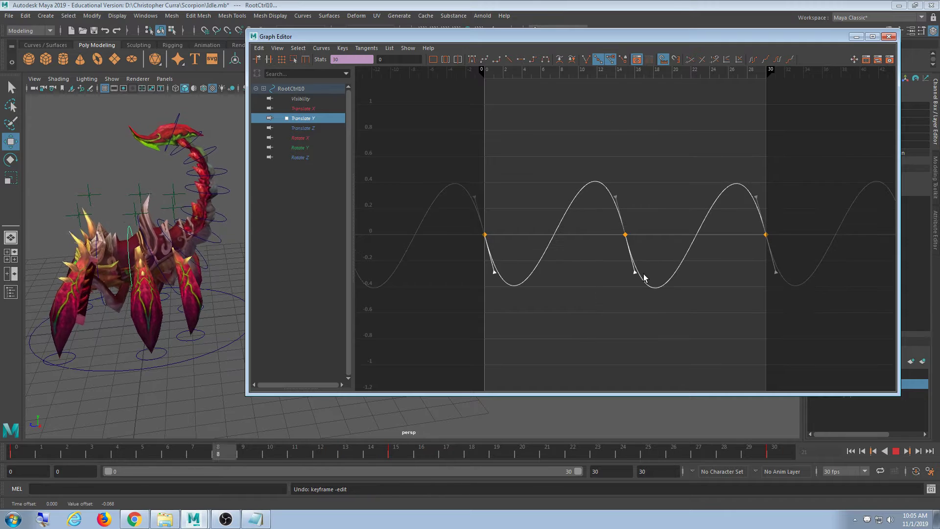
key("ctrl+z")
key("ctrl+z")
left_click(898, 451)
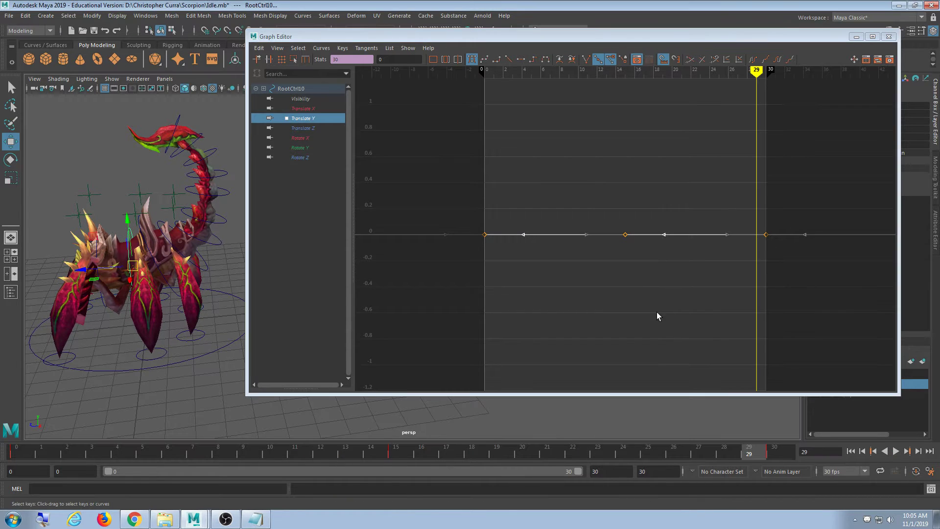
Step: Frame the Translate Y curve in a slightly wider, repositioned Graph Editor and briefly play the animation
left_click(637, 298)
key("f")
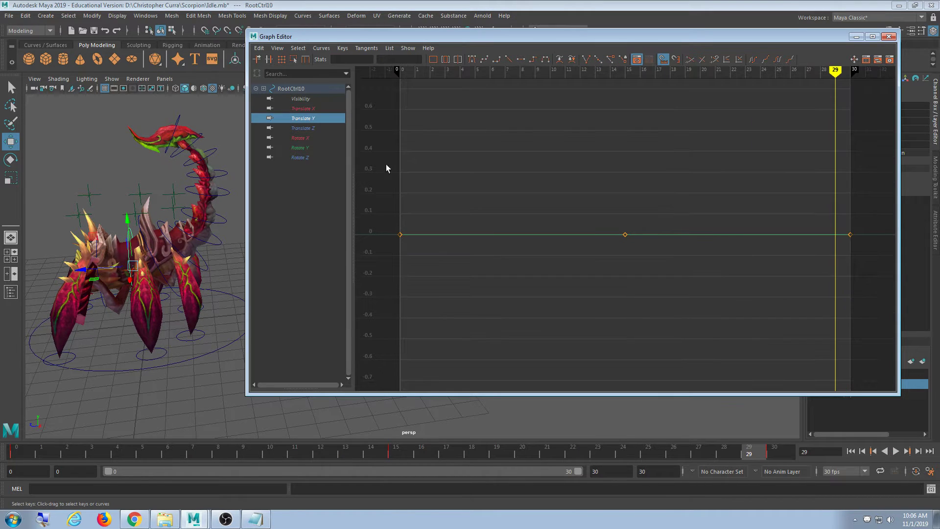
left_click_drag(246, 58, 241, 55)
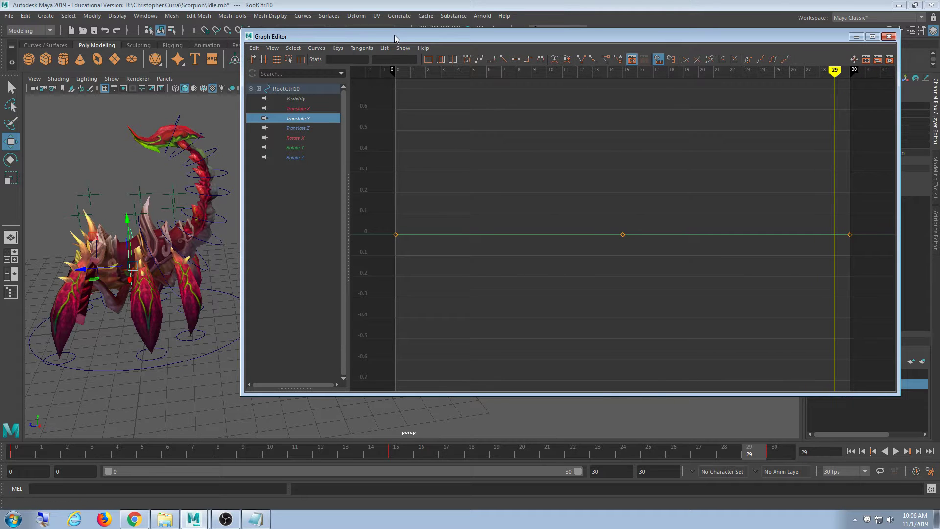
left_click_drag(394, 35, 345, 51)
left_click(894, 451)
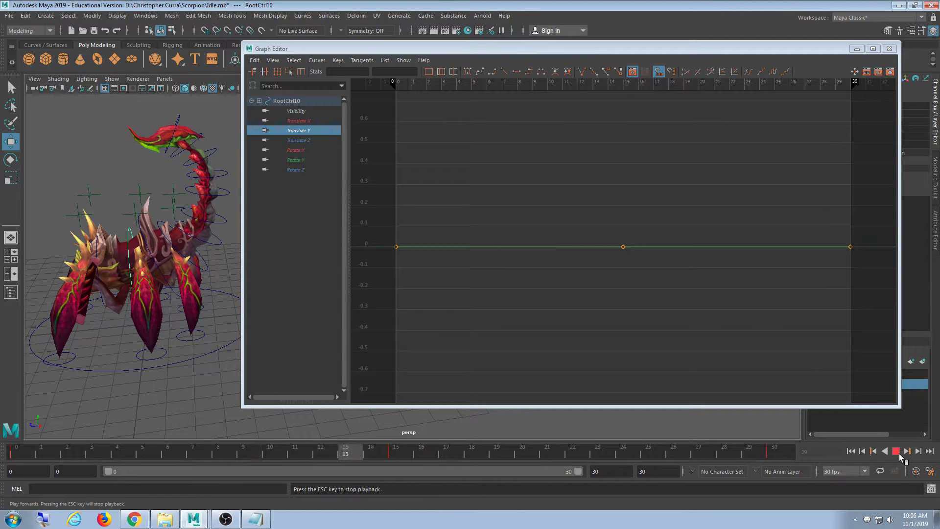
left_click(897, 452)
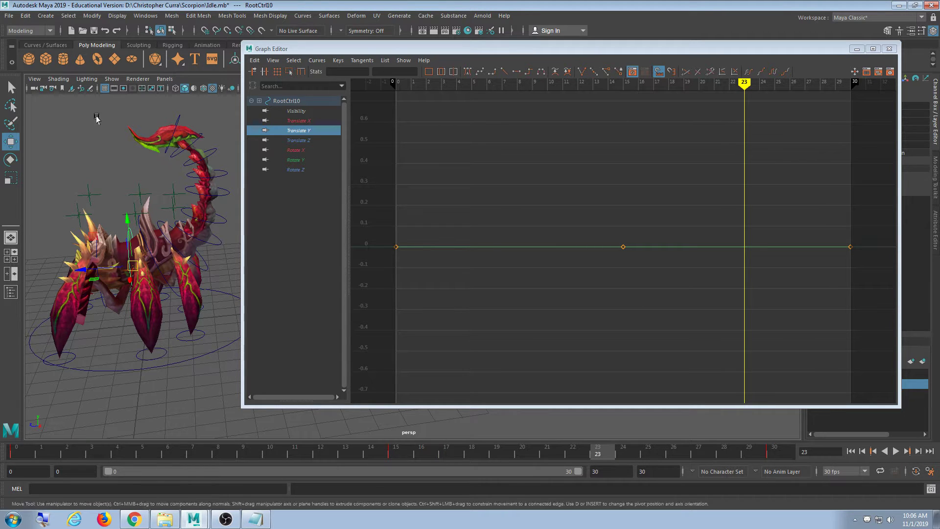
Step: Check the Time Slider playback speed and the Animation evaluation mode in Preferences, then close the window
left_click(145, 16)
mouse_move(151, 34)
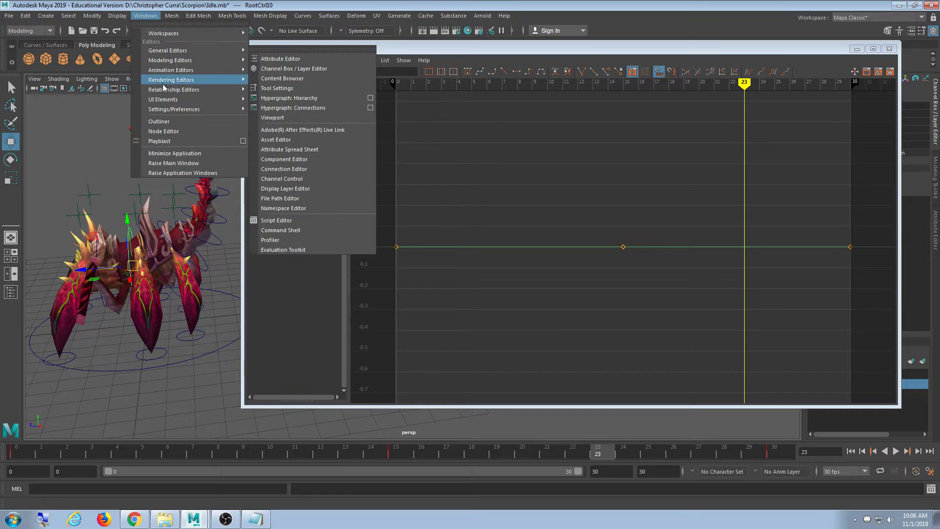
mouse_move(169, 110)
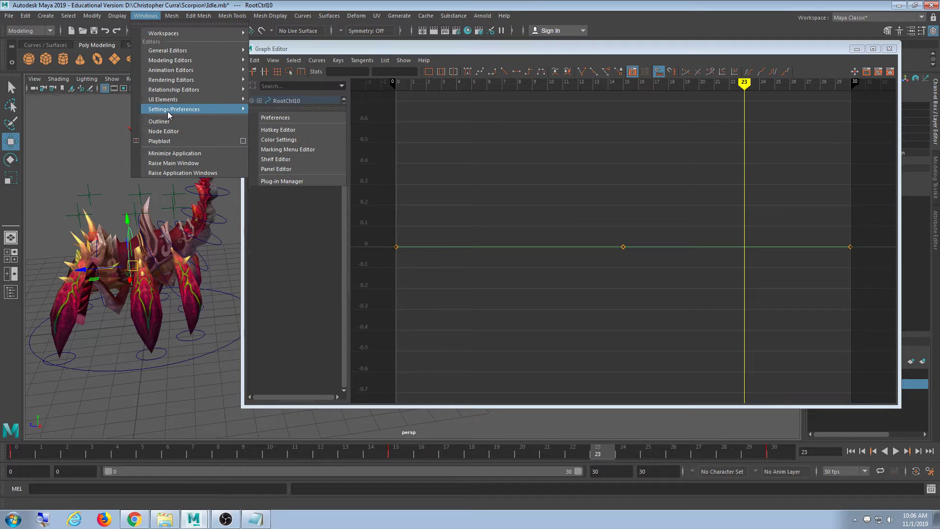
left_click(275, 119)
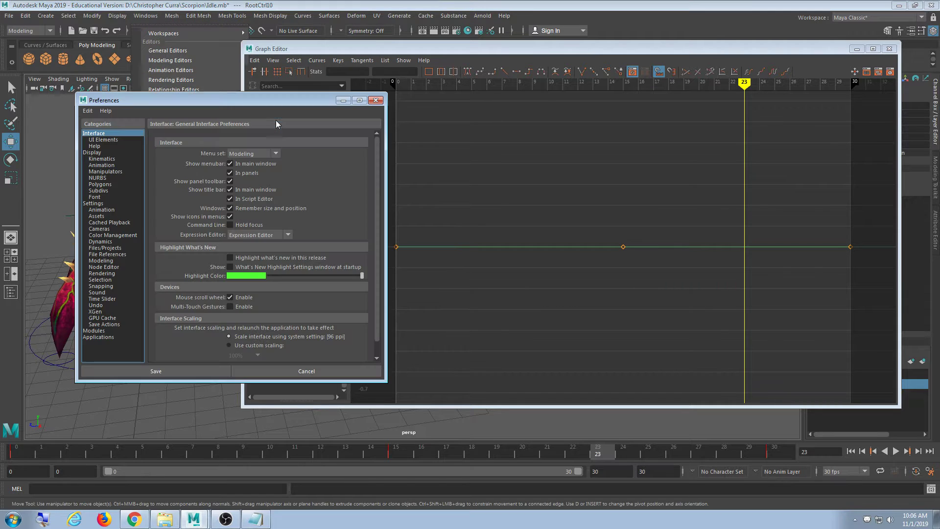
left_click(103, 298)
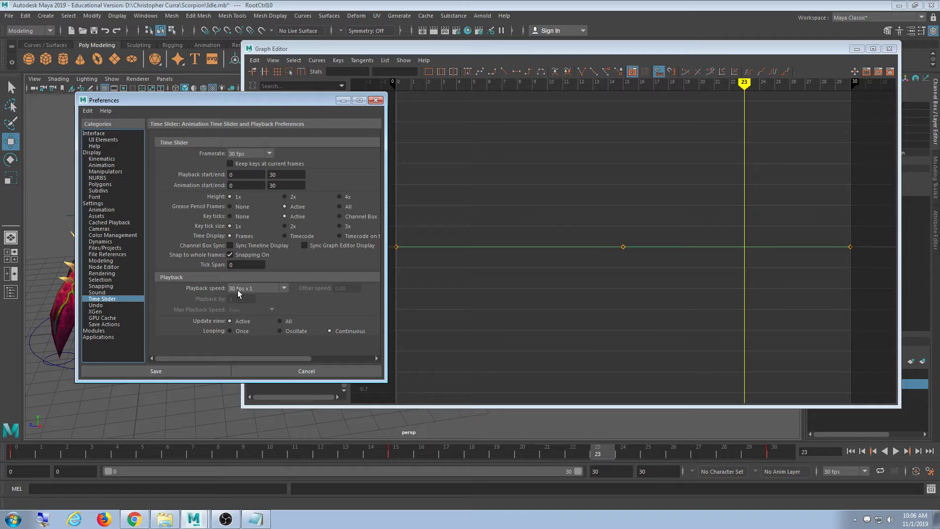
left_click(103, 209)
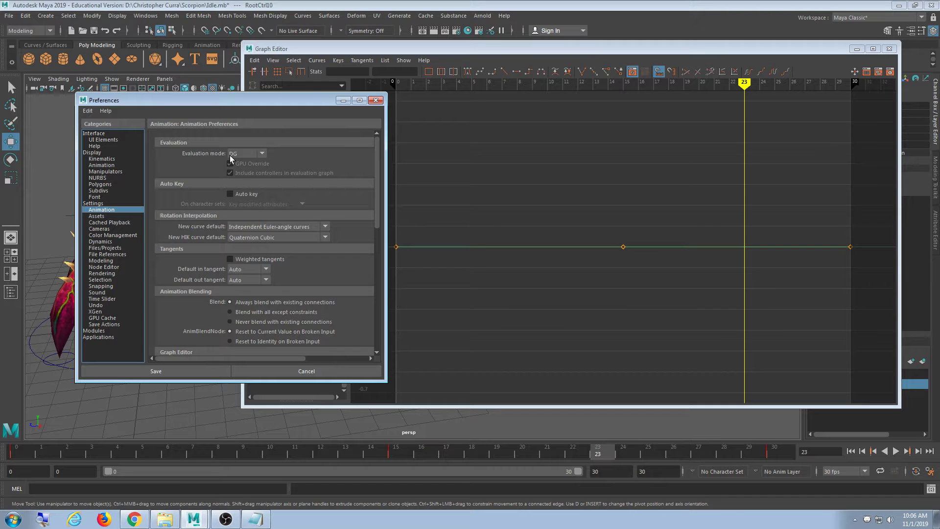
left_click(375, 100)
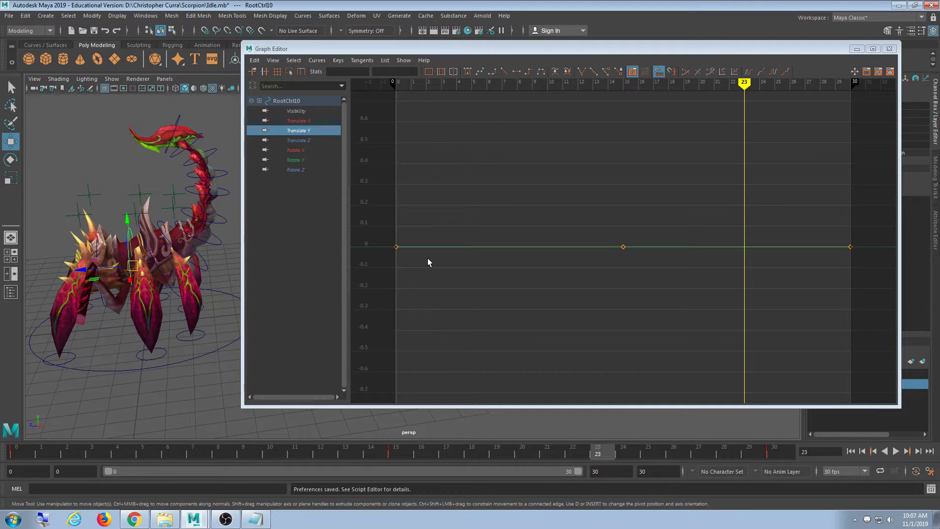
Step: Tilt all Translate Y outgoing tangents into a wave peaking at about 0.18 and play the idle in an unobstructed viewport
left_click_drag(369, 212, 828, 267)
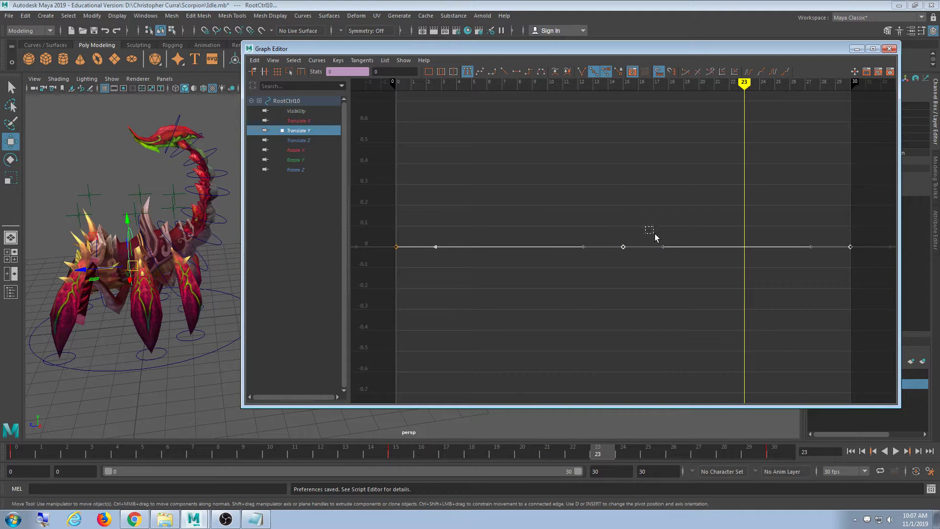
middle_click_drag(674, 170, 674, 267)
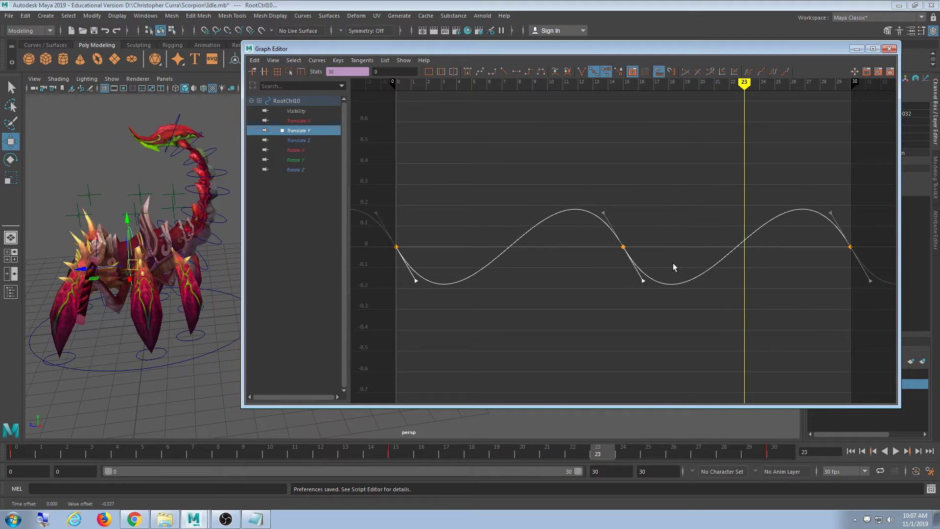
left_click(895, 451)
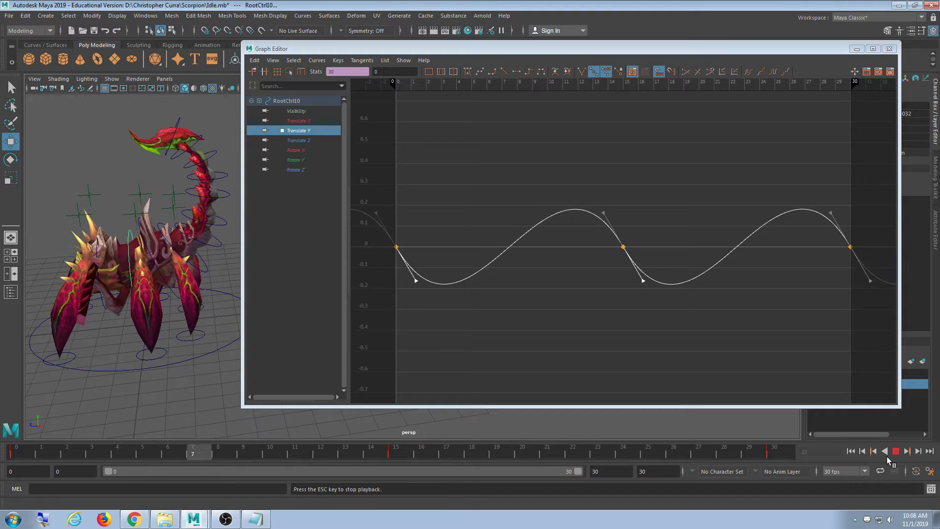
left_click(856, 49)
key("f")
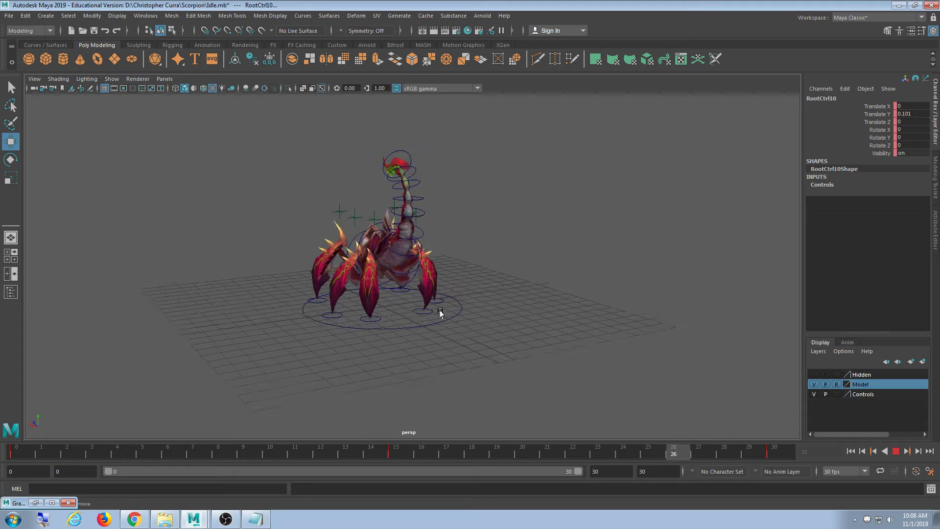
left_click_drag(440, 313, 533, 341, "alt")
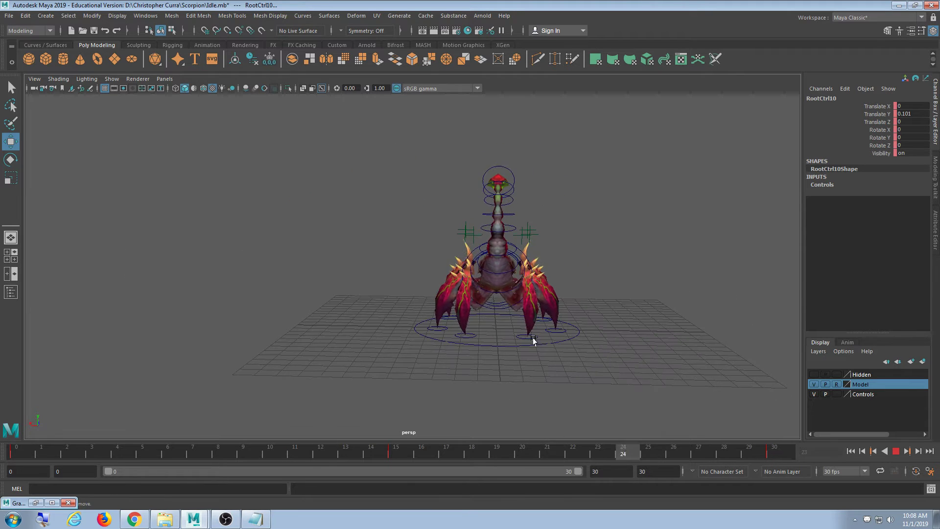
Step: Reopen the Graph Editor beside the scorpion, select the root control and frame its curves
left_click(36, 503)
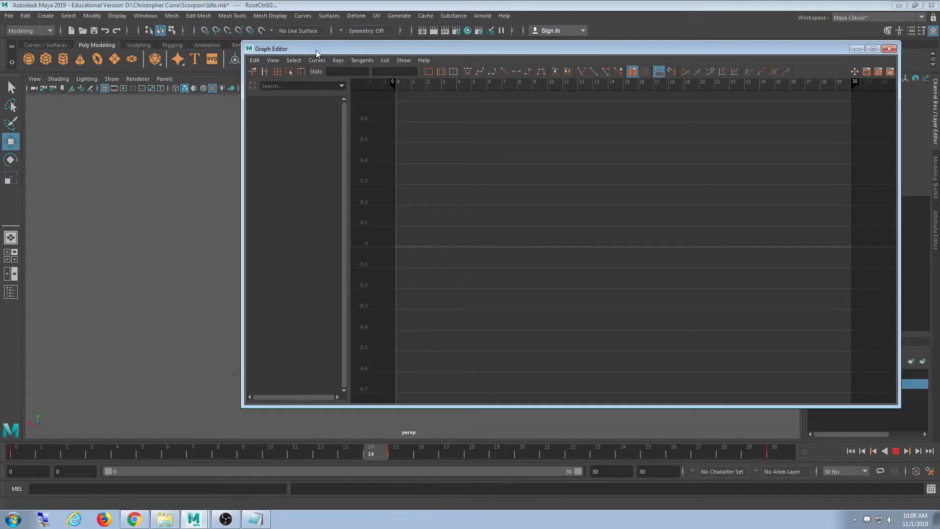
left_click_drag(316, 52, 593, 70)
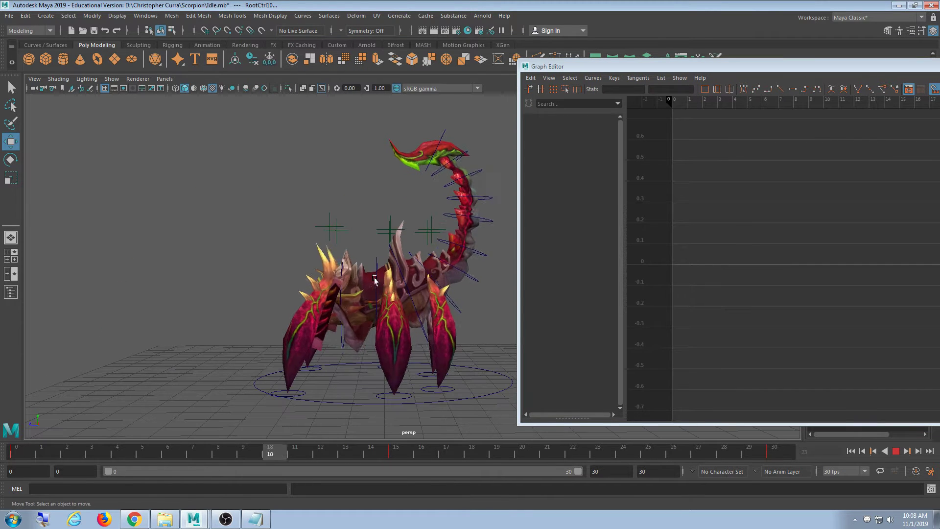
left_click(375, 281)
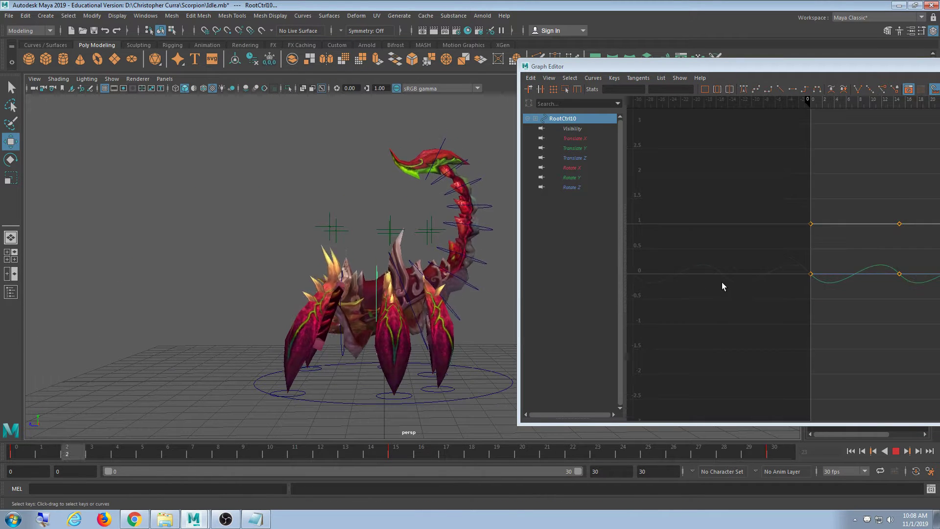
key("a")
Step: Soften the Translate Y wave by flattening all its outgoing tangents, check the motion from behind, and stop playback
left_click_drag(666, 210, 823, 280)
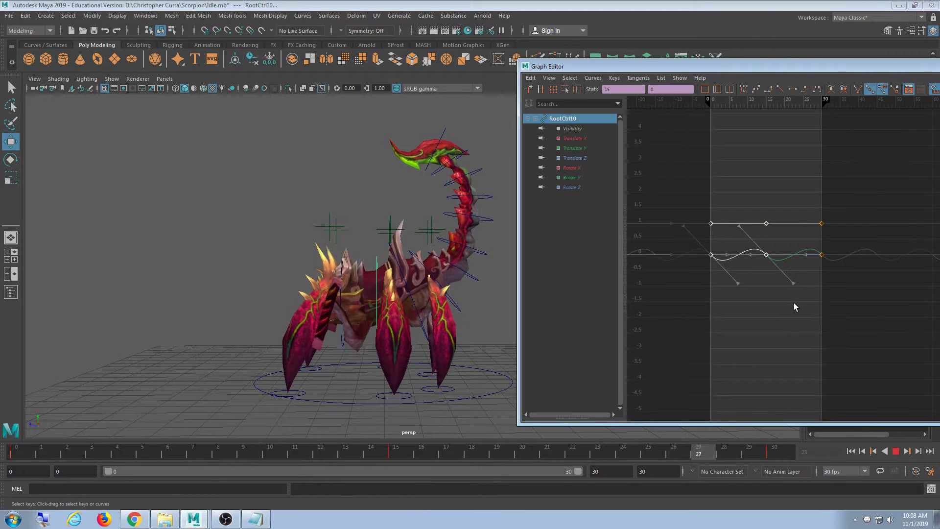
left_click(583, 149)
left_click_drag(866, 278, 736, 302)
middle_click_drag(788, 346, 787, 330)
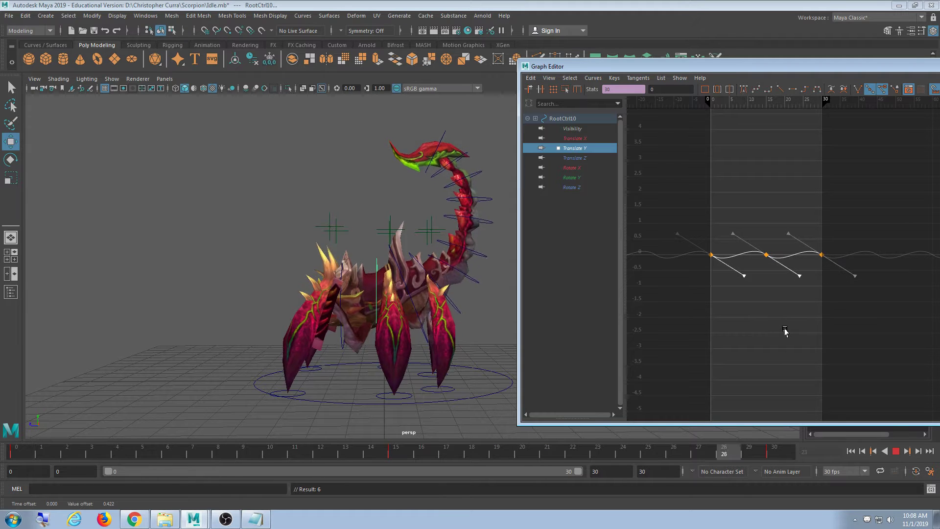
left_click_drag(460, 346, 329, 329, "alt")
middle_click_drag(347, 317, 257, 304, "alt")
left_click_drag(267, 309, 306, 334, "alt")
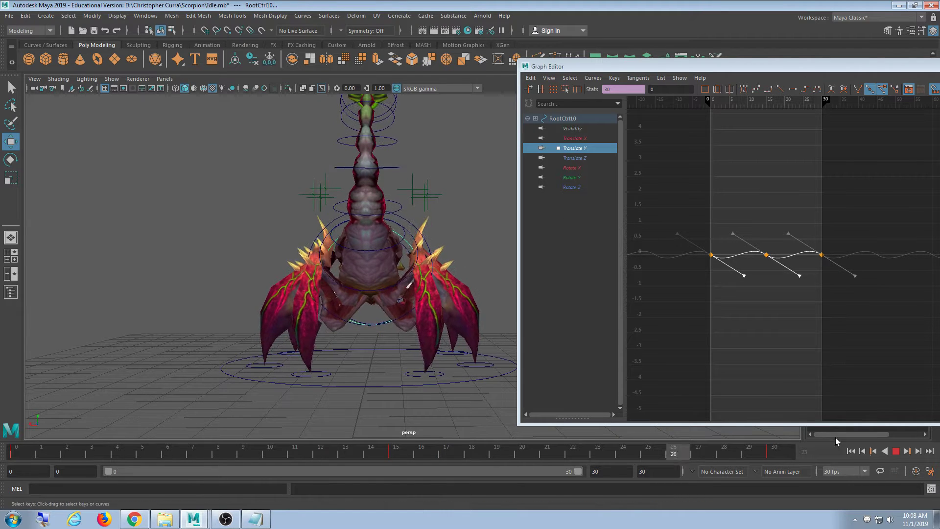
left_click(896, 451)
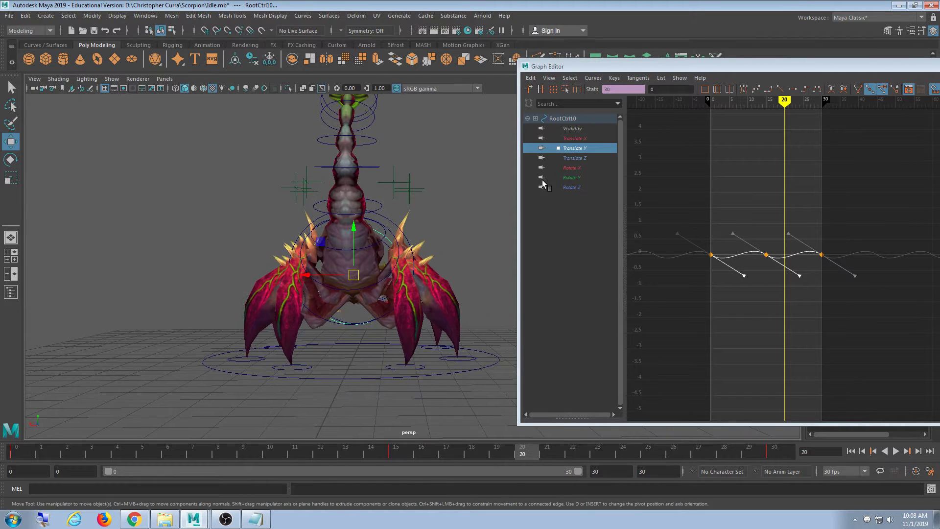
Step: Isolate the root control's Translate X curve and frame it in a repositioned Graph Editor
left_click(573, 138)
left_click_drag(677, 235, 825, 300)
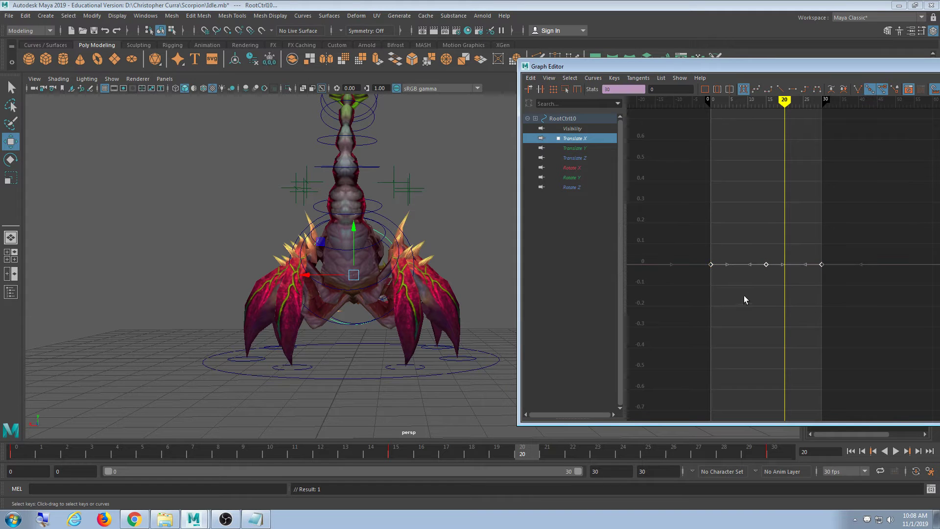
key("f")
left_click_drag(519, 257, 417, 256)
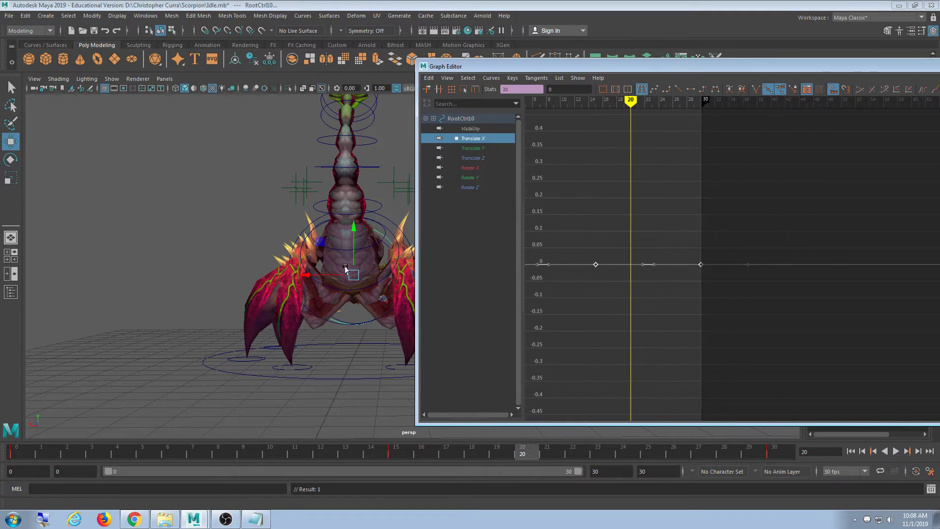
left_click_drag(578, 235, 601, 275)
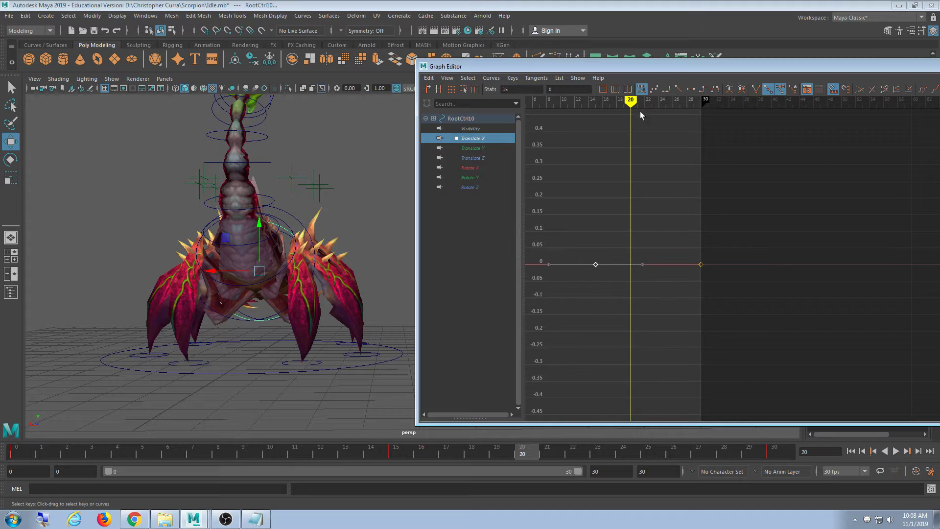
left_click_drag(631, 66, 546, 47)
key("f")
scroll(633, 277, "down", 5)
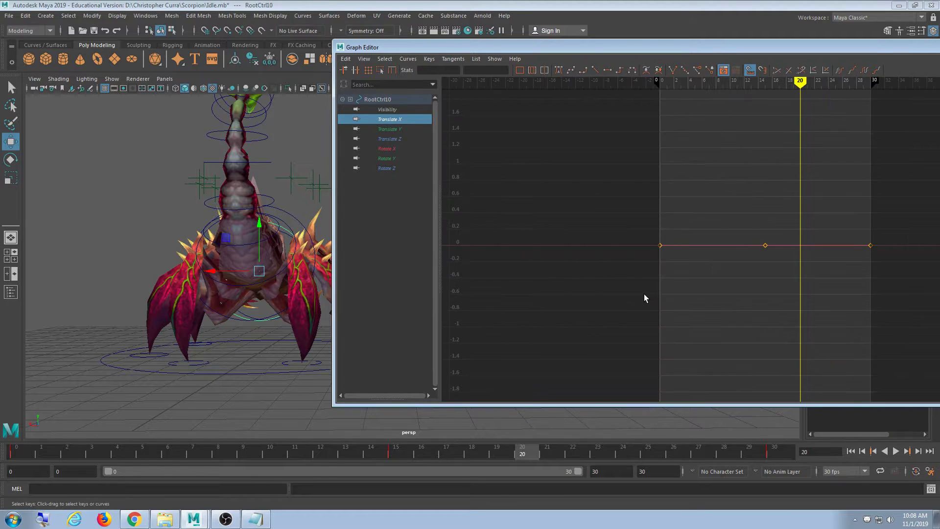
Step: Try tilting all Translate X outgoing tangents into a wave peaking at about 0.13, briefly play it, and undo the tangent change
left_click_drag(550, 202, 861, 250)
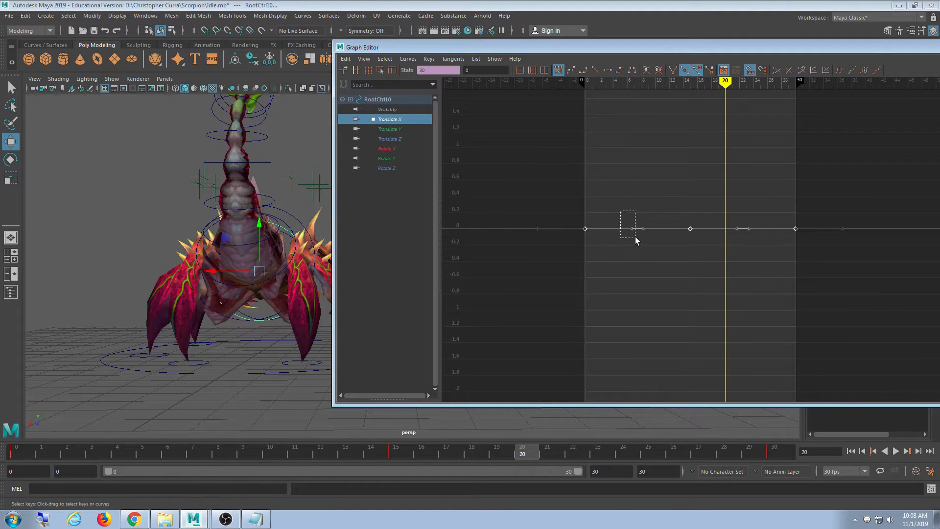
left_click_drag(636, 237, 687, 226)
left_click_drag(530, 190, 832, 273)
left_click_drag(639, 239, 639, 239)
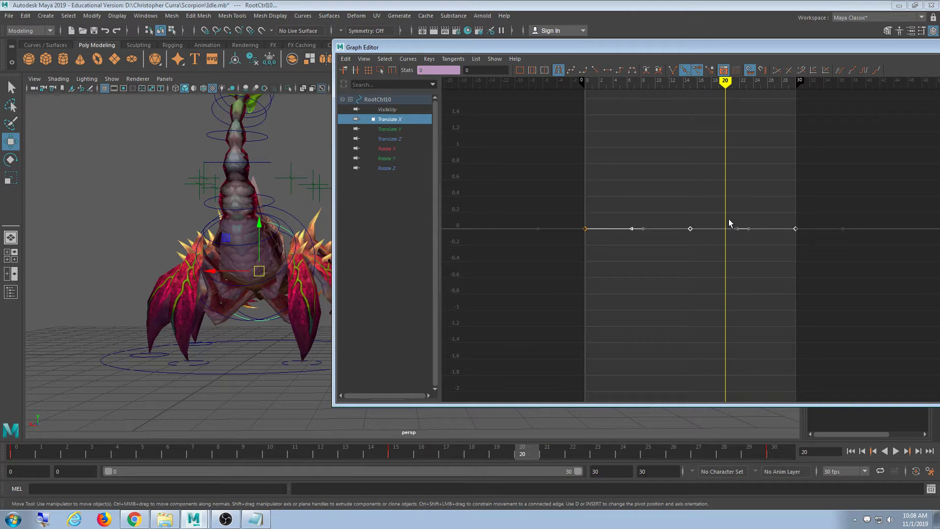
key("f")
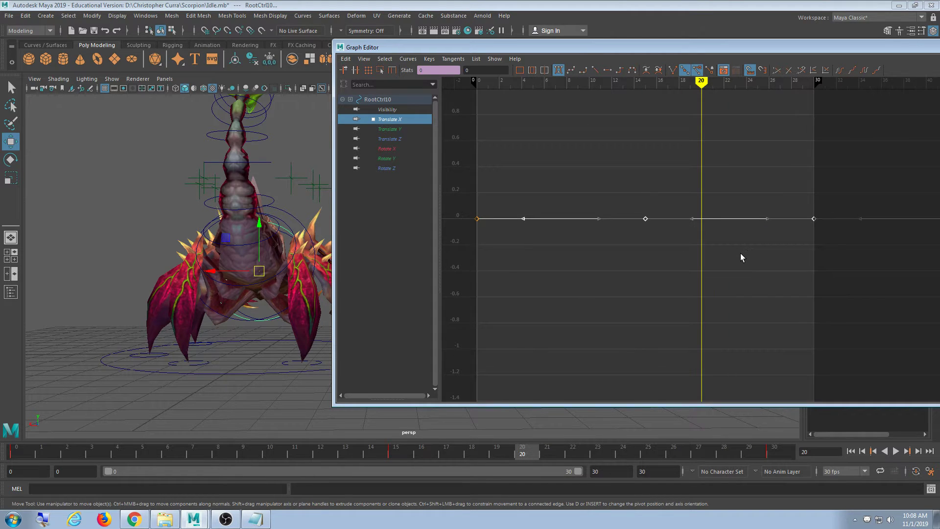
left_click_drag(847, 190, 876, 231, "shift")
middle_click_drag(739, 301, 747, 354)
scroll(747, 354, "down", 3)
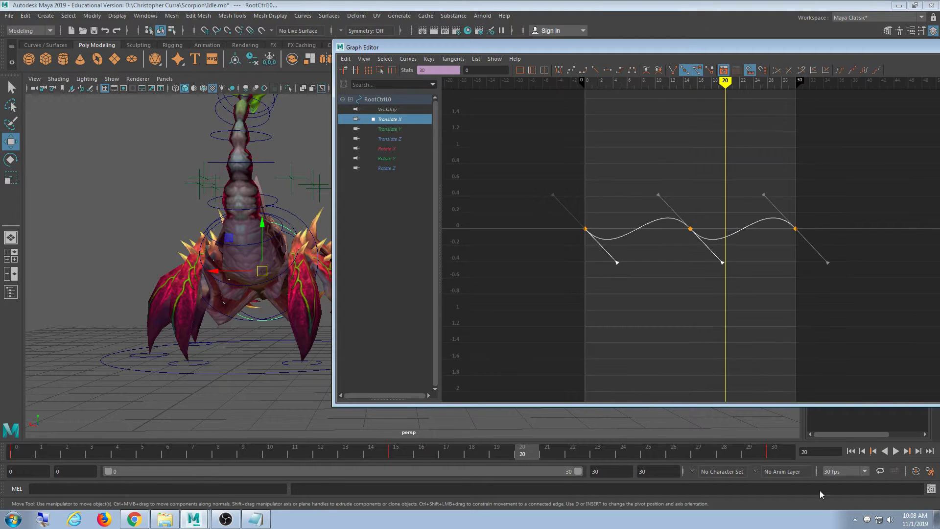
left_click(895, 451)
left_click(895, 451)
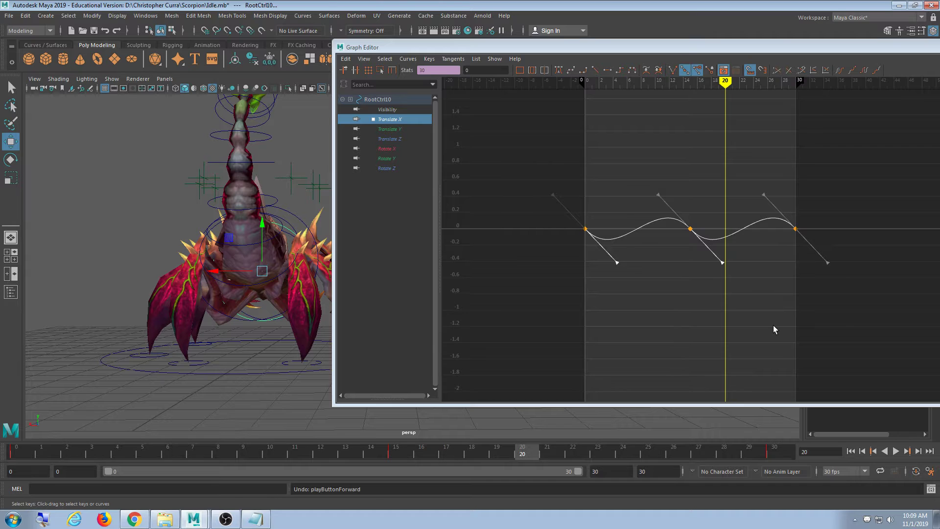
key("ctrl+z")
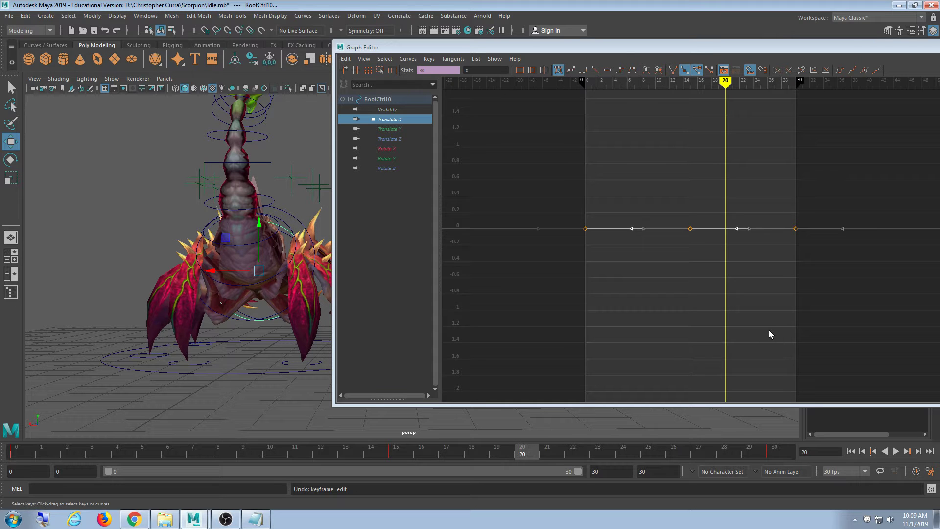
Step: Minimise the Graph Editor, deselect the control, and play the idle while viewing the scorpion from different sides
left_click_drag(245, 223, 366, 239, "alt")
scroll(256, 267, "down", 3)
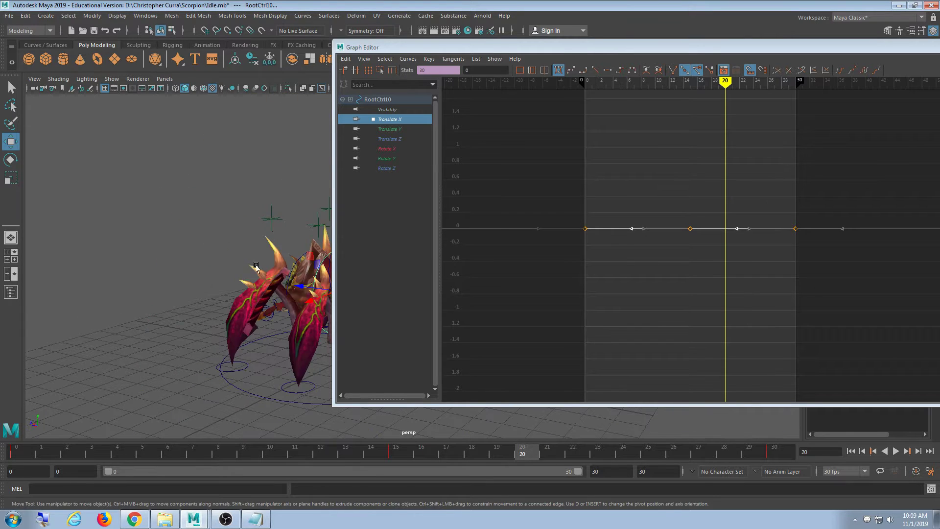
middle_click_drag(288, 280, 216, 262, "alt")
left_click_drag(762, 49, 625, 46)
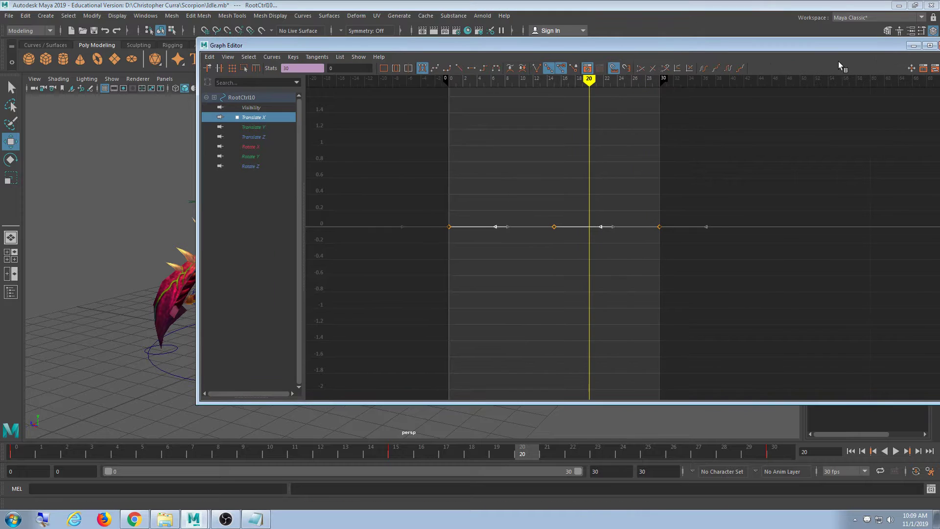
left_click(913, 46)
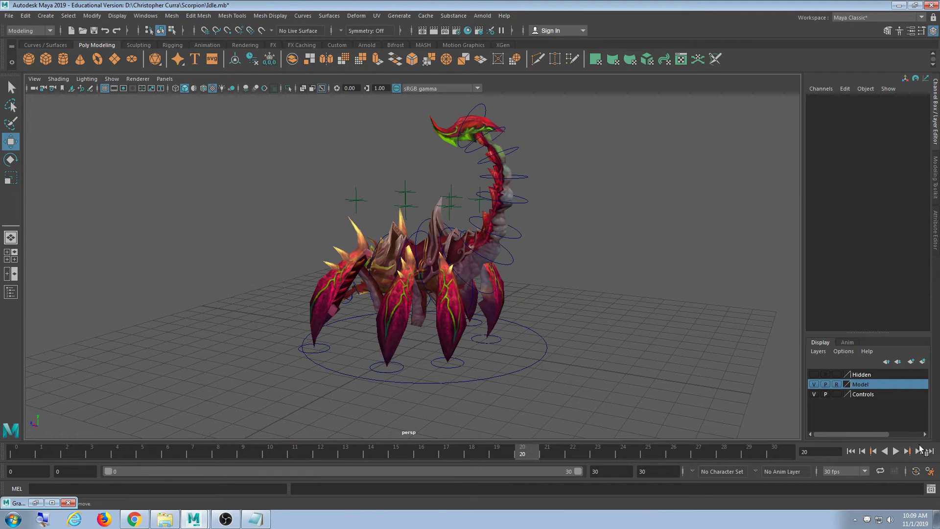
left_click(895, 450)
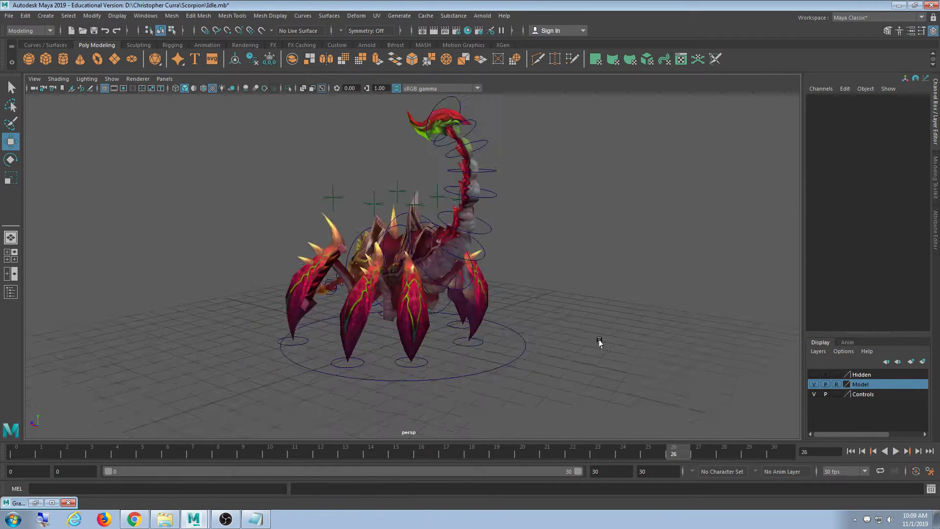
left_click_drag(600, 342, 492, 328, "alt")
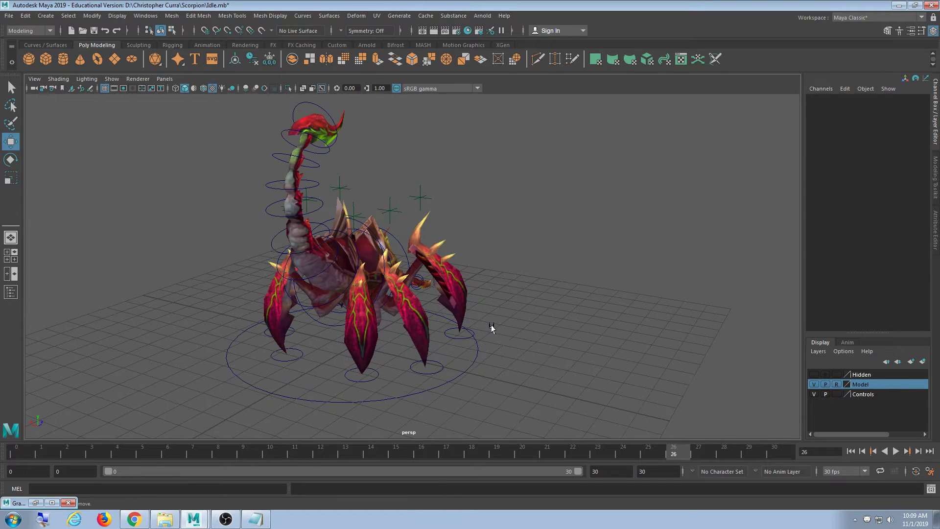
Step: Save the Idle scene and open the Export All dialog
key("ctrl+s")
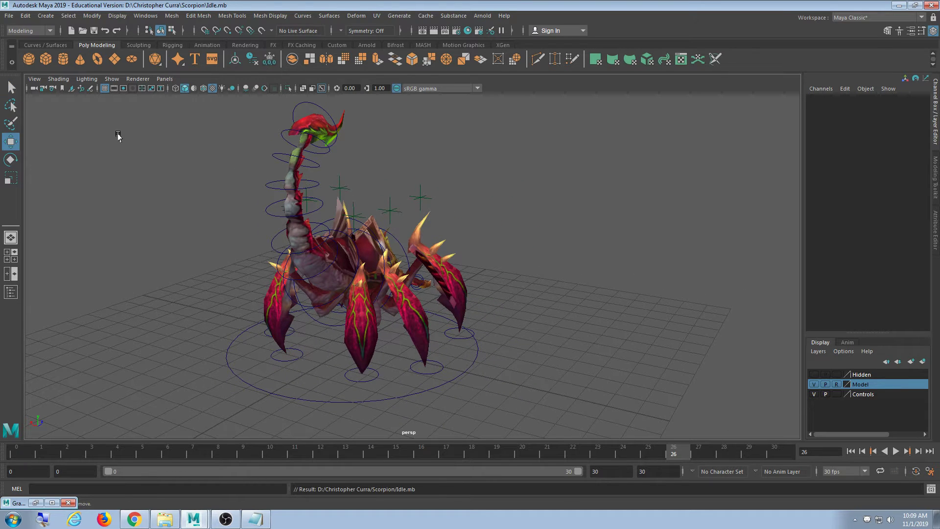
left_click(8, 16)
left_click(24, 146)
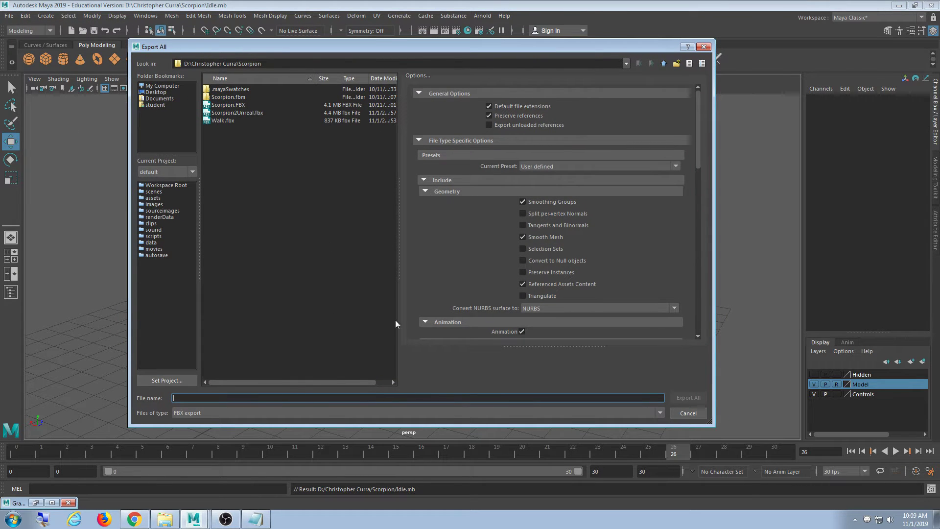
Step: Turn off Deformed Models and turn on Bake Animation in the FBX export options
scroll(695, 147, "down", 2)
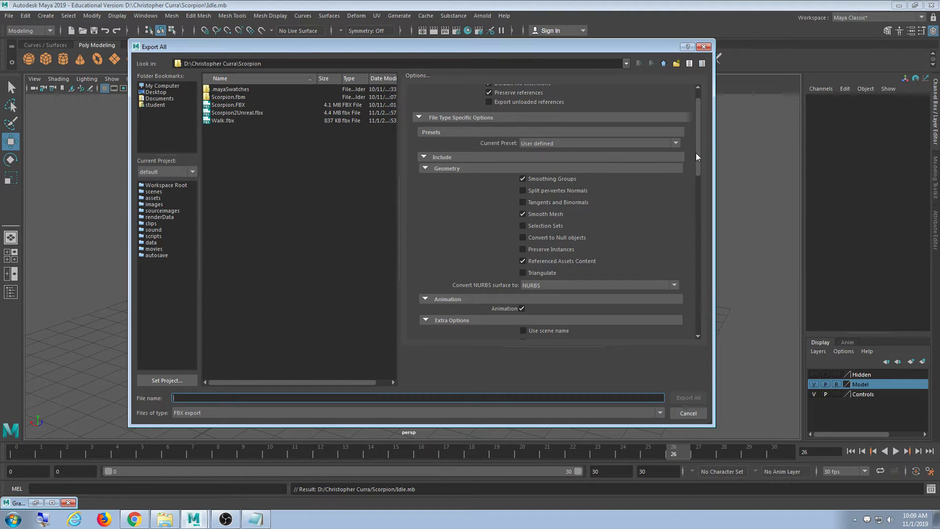
left_click_drag(700, 155, 686, 195)
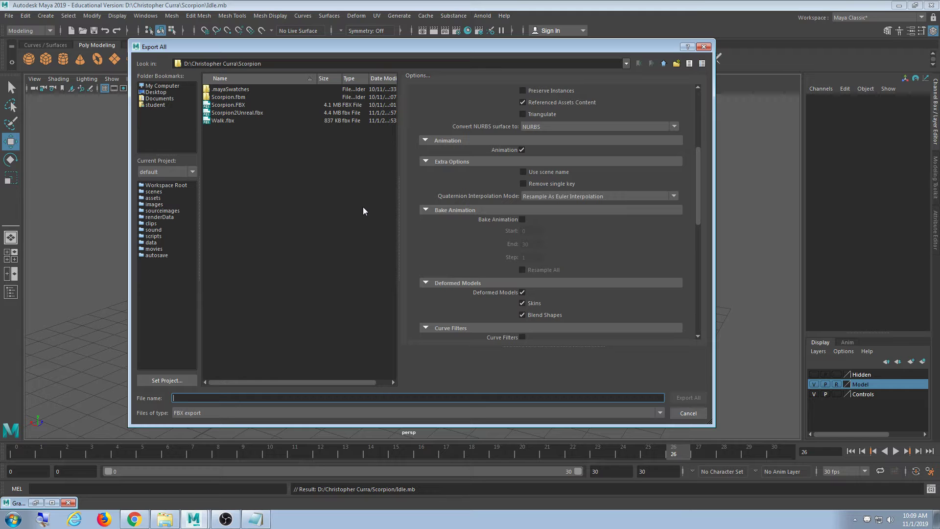
scroll(611, 266, "up", 5)
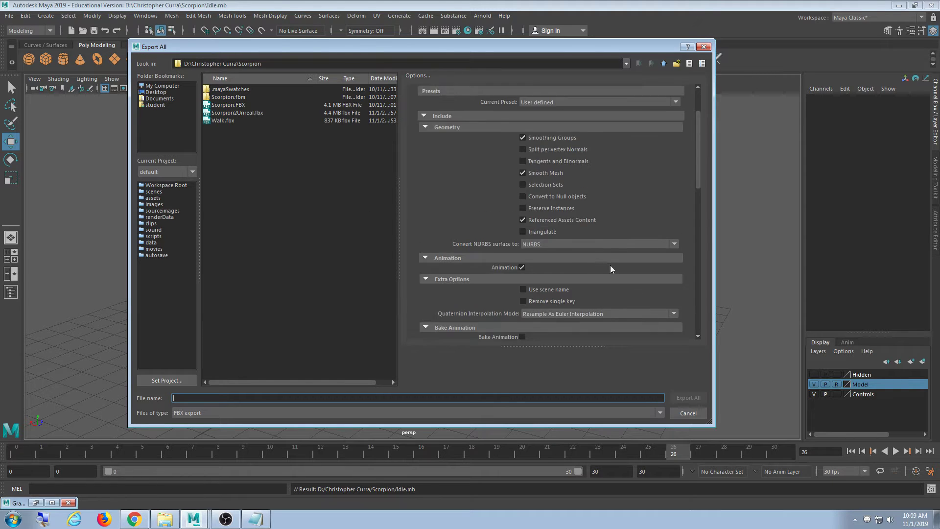
scroll(618, 255, "down", 2)
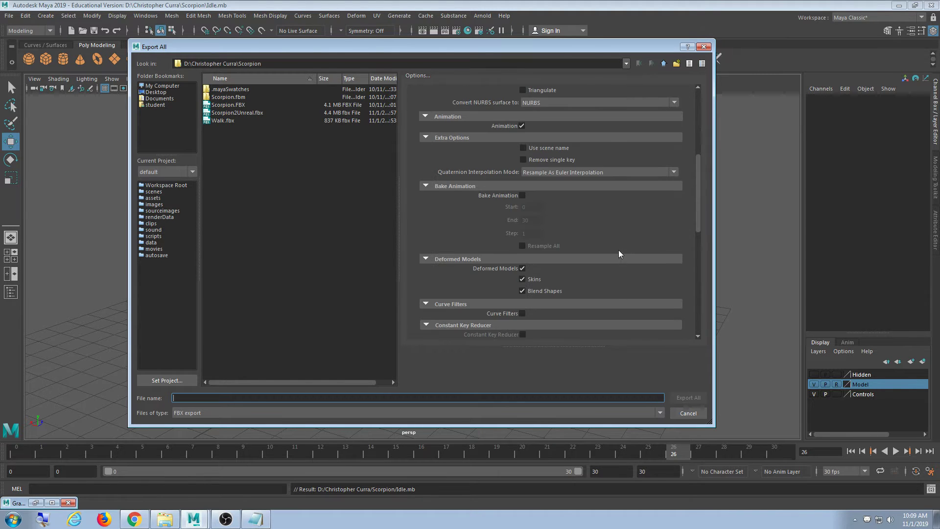
scroll(653, 216, "down", 3)
left_click(525, 269)
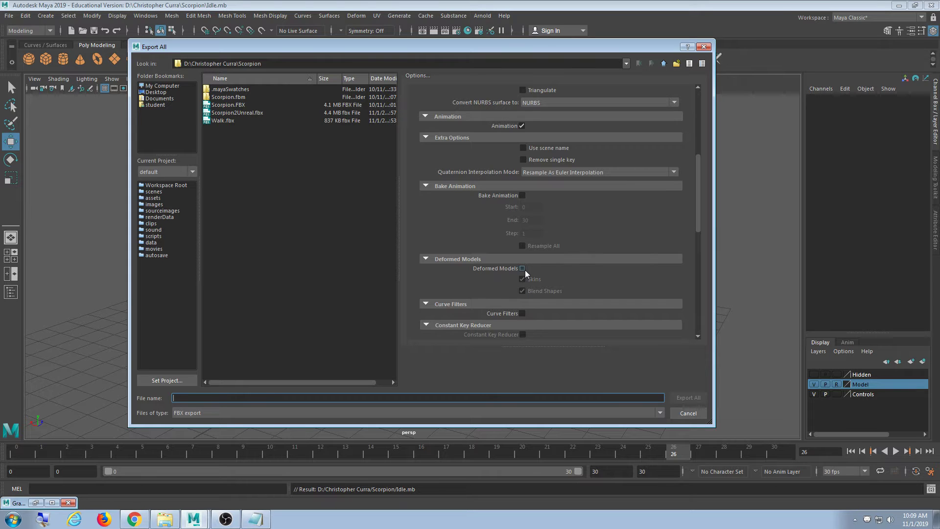
left_click(521, 195)
scroll(582, 207, "down", 5)
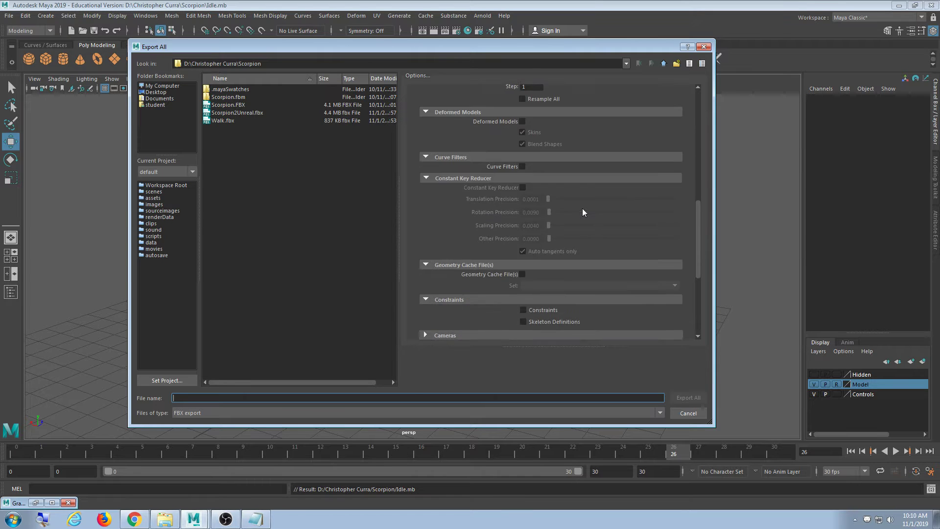
Step: Review all FBX export options, from geometry and animation baking through constraints and embedded media
scroll(583, 213, "down", 2)
scroll(540, 276, "down", 4)
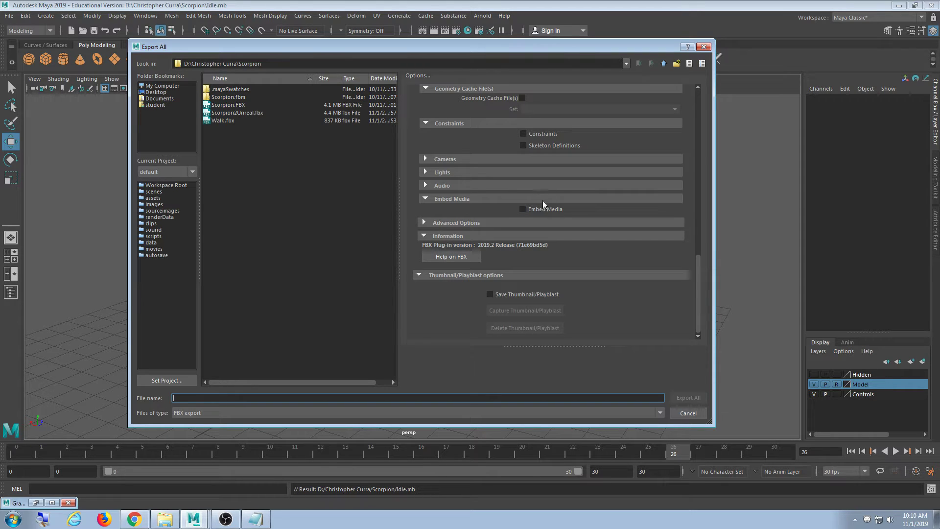
scroll(543, 201, "up", 15)
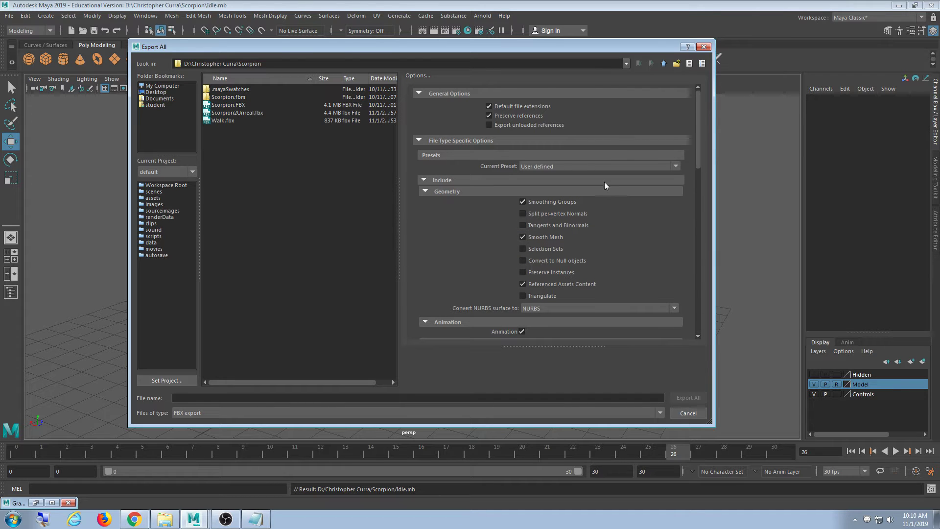
scroll(534, 224, "down", 3)
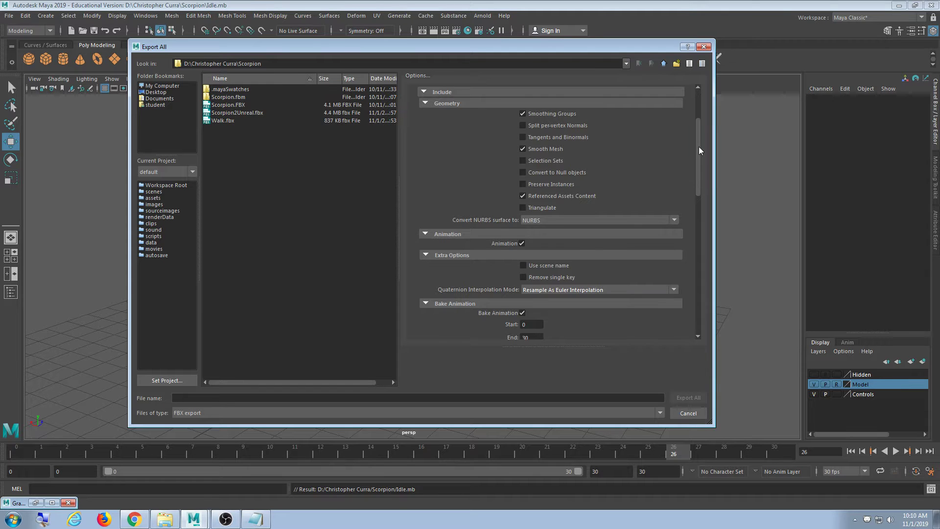
scroll(674, 163, "down", 10)
scroll(563, 245, "down", 3)
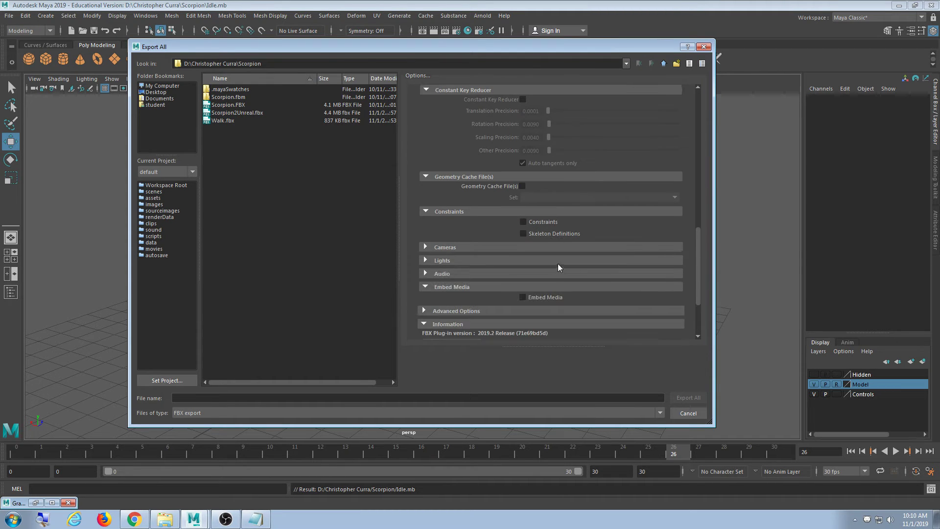
scroll(549, 279, "up", 3)
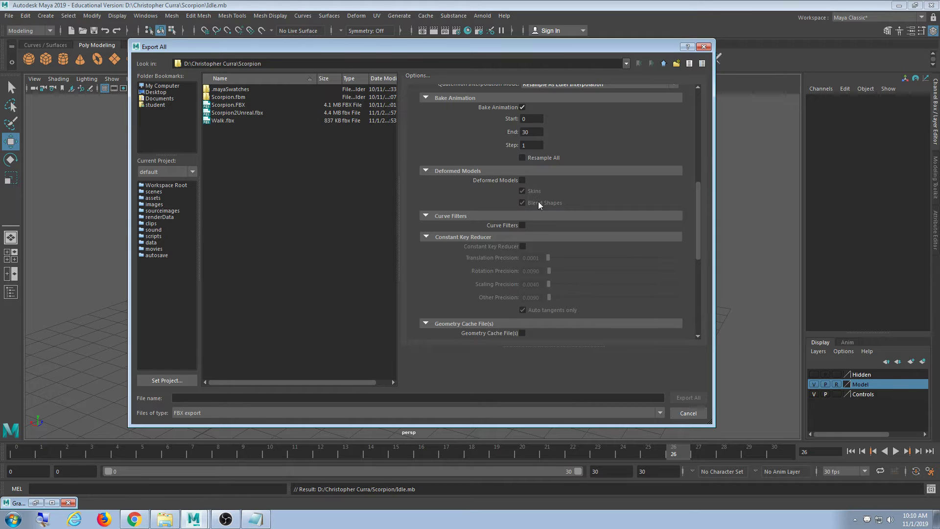
scroll(601, 254, "up", 10)
scroll(614, 252, "down", 6)
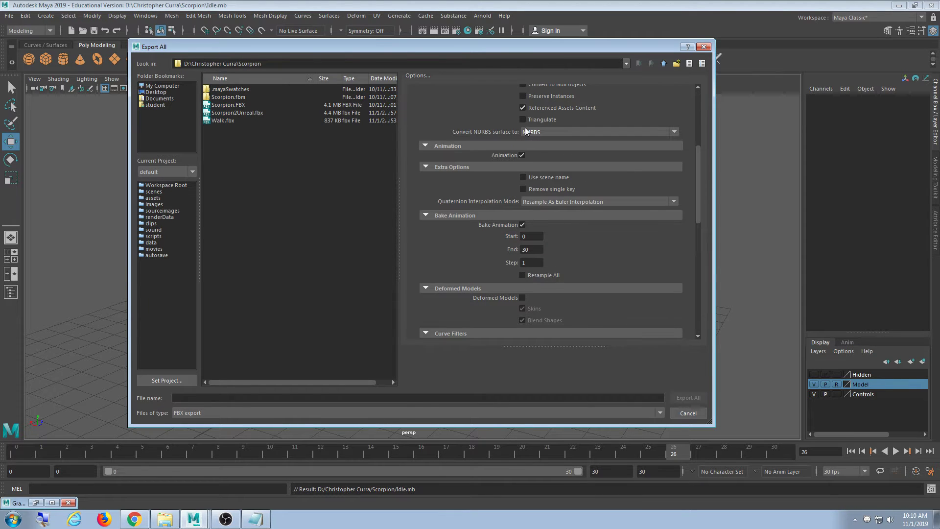
scroll(583, 244, "down", 6)
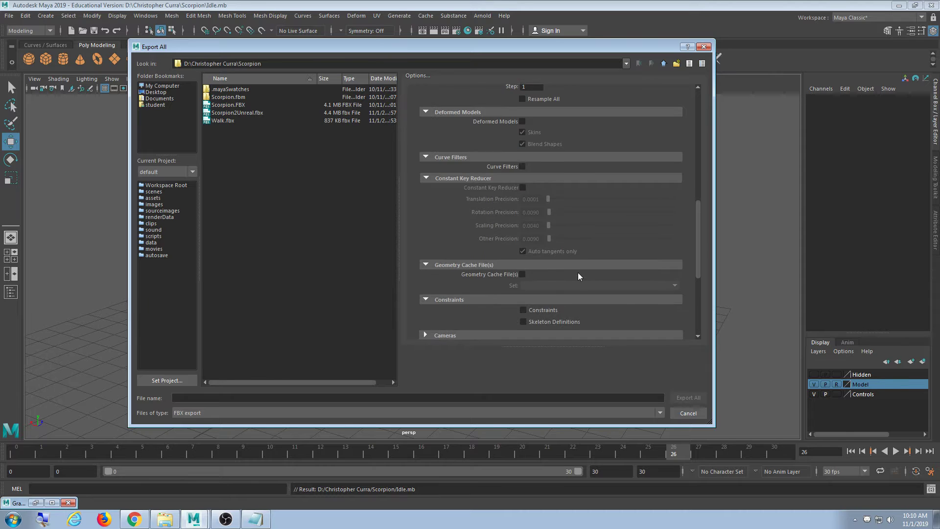
scroll(579, 275, "up", 3)
scroll(604, 237, "down", 8)
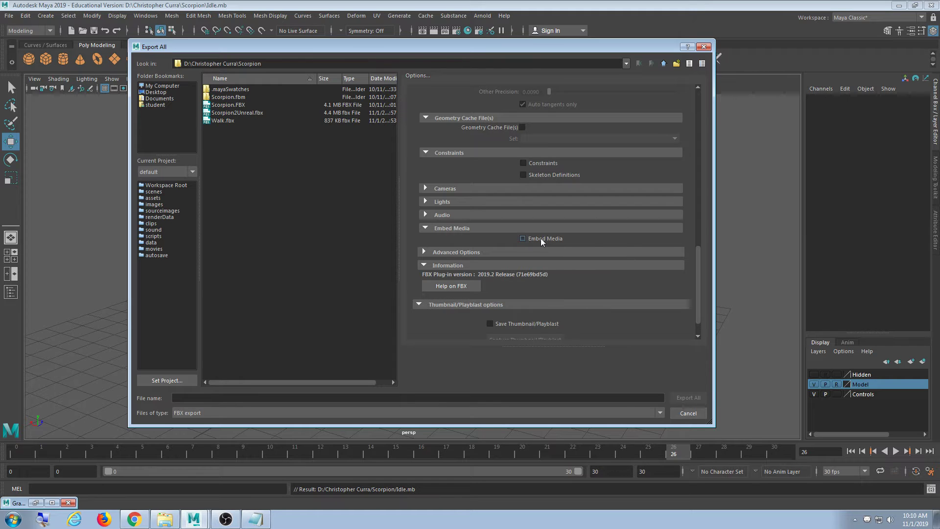
scroll(540, 238, "down", 1)
Step: Name the export Idle, export the whole scene as FBX, and dismiss the warnings report
left_click(262, 396)
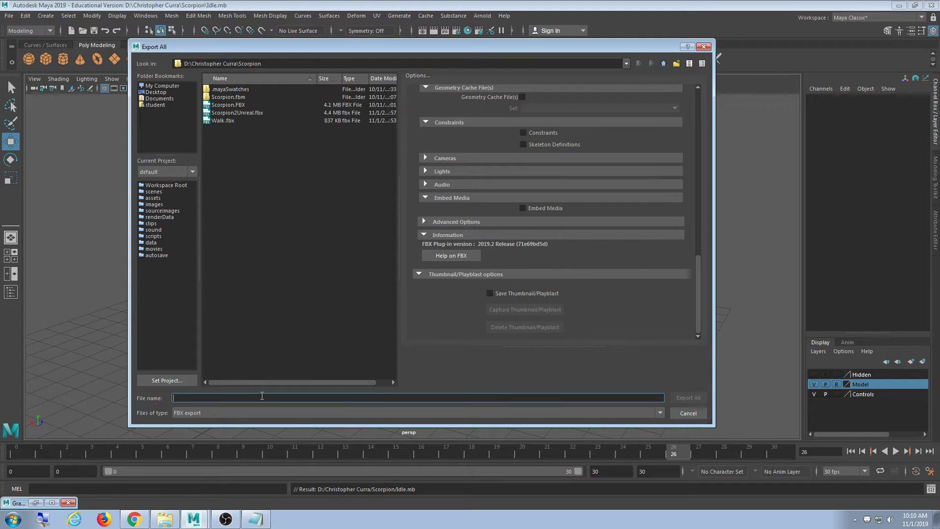
type("Idled")
left_click(698, 400)
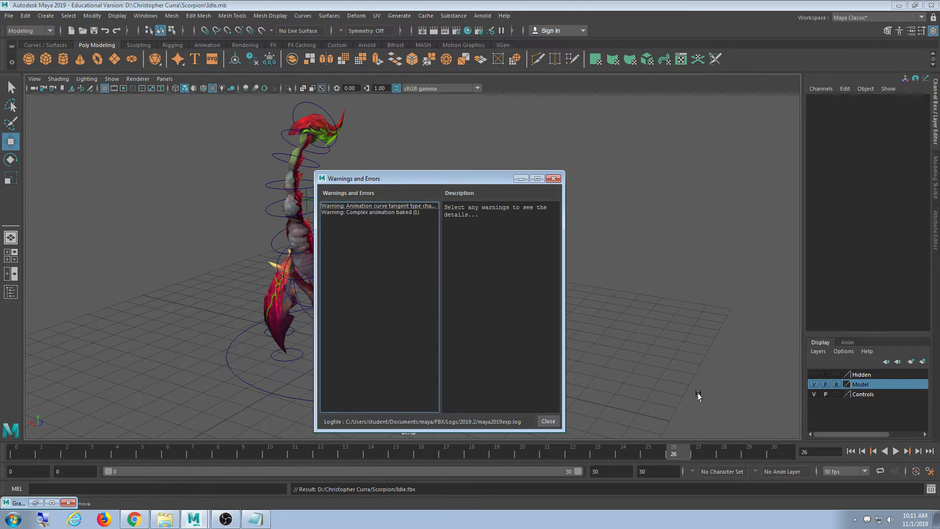
left_click(553, 178)
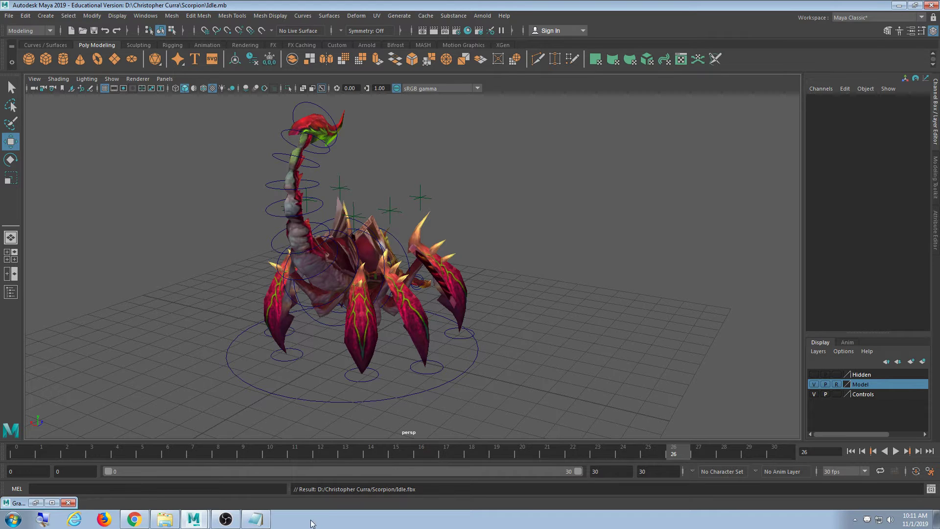
Step: Switch to the Notepad checklist and mark the idle entry as "exported"
key("alt+Tab")
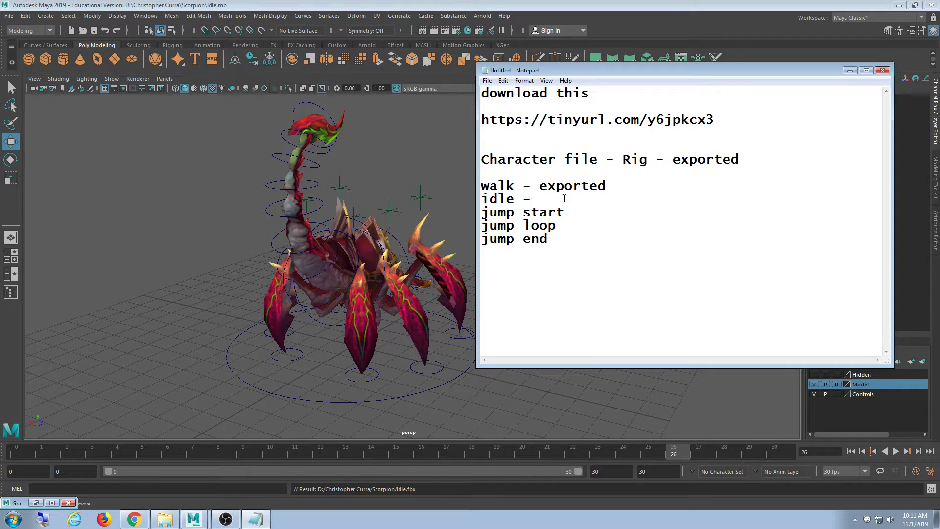
type("exported")
key("BackSpace")
type("d")
Step: Add a trailing dash after the jump start, jump loop and jump end entries in the checklist
left_click(577, 218)
type("-")
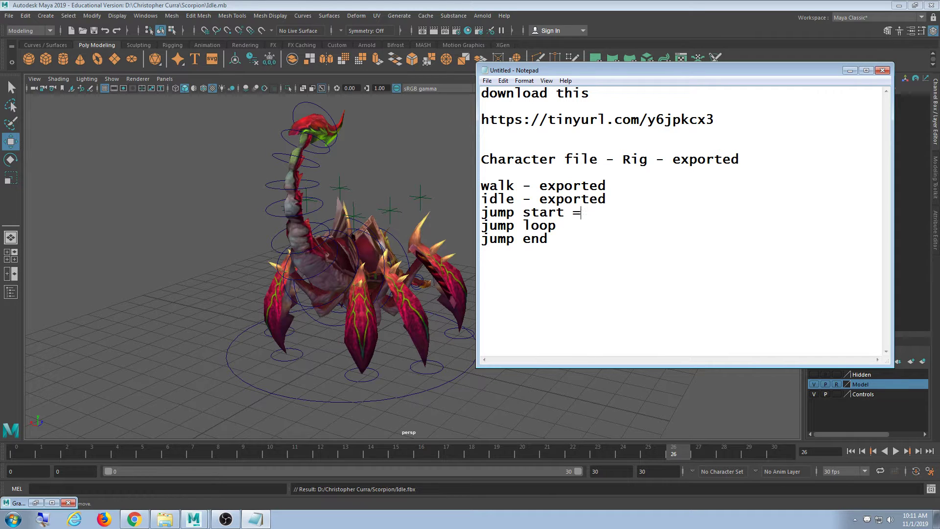
key("BackSpace")
type("-")
left_click(564, 226)
type("-")
left_click(563, 239)
type("-")
Step: Switch back to Maya and briefly play the idle animation
left_click(446, 434)
key("alt+v")
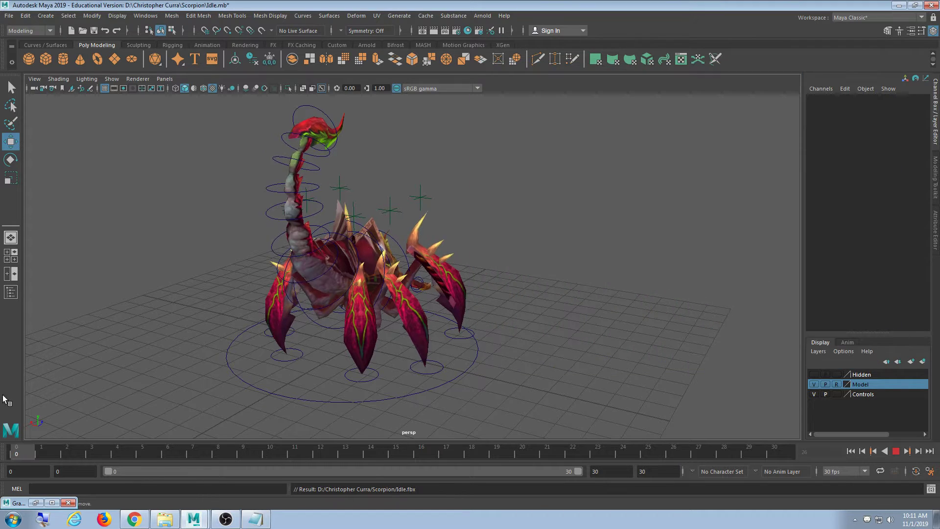
key("alt+v")
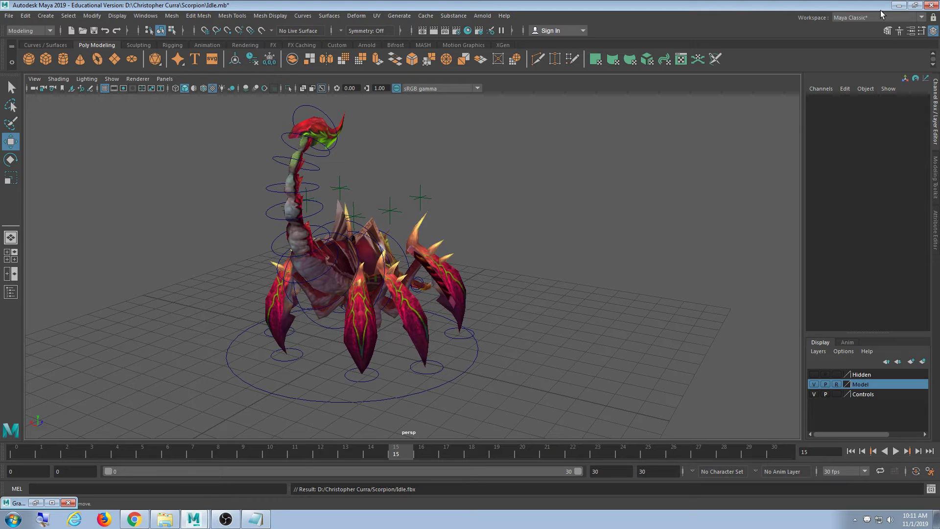
Step: Open the recent scene ScorpionRigFinal.mb, saving the changes to Idle.mb
left_click(9, 15)
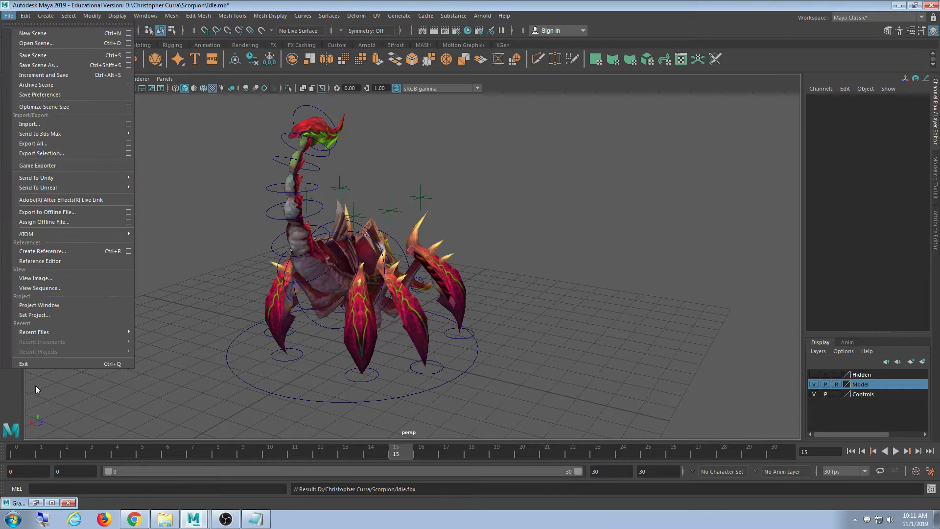
mouse_move(34, 332)
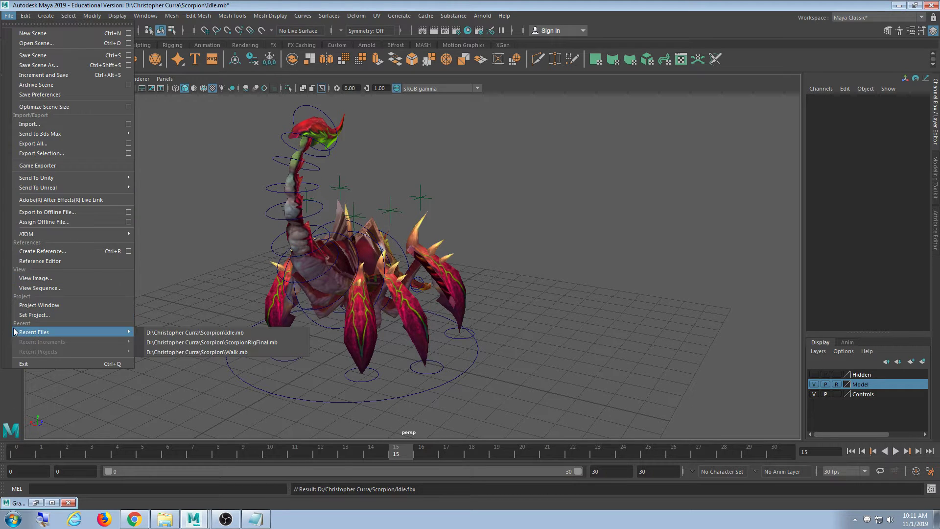
left_click(207, 344)
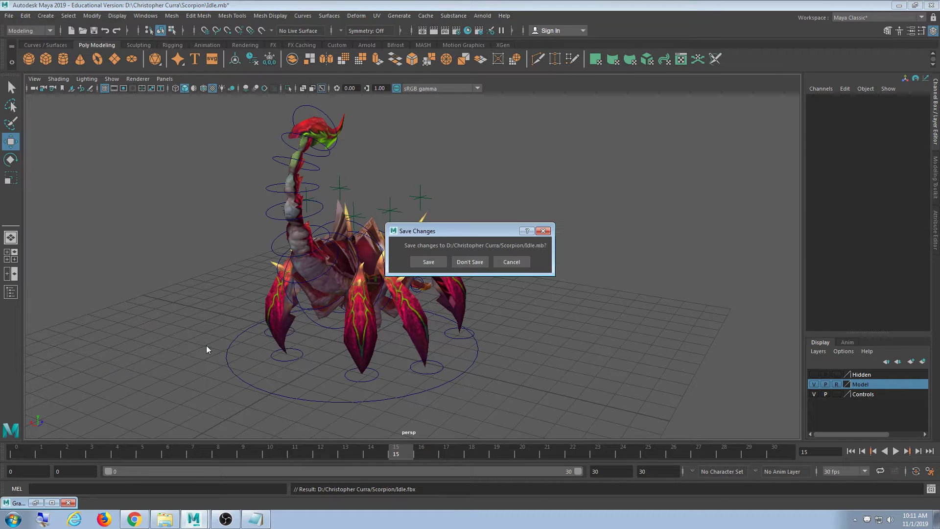
left_click(435, 268)
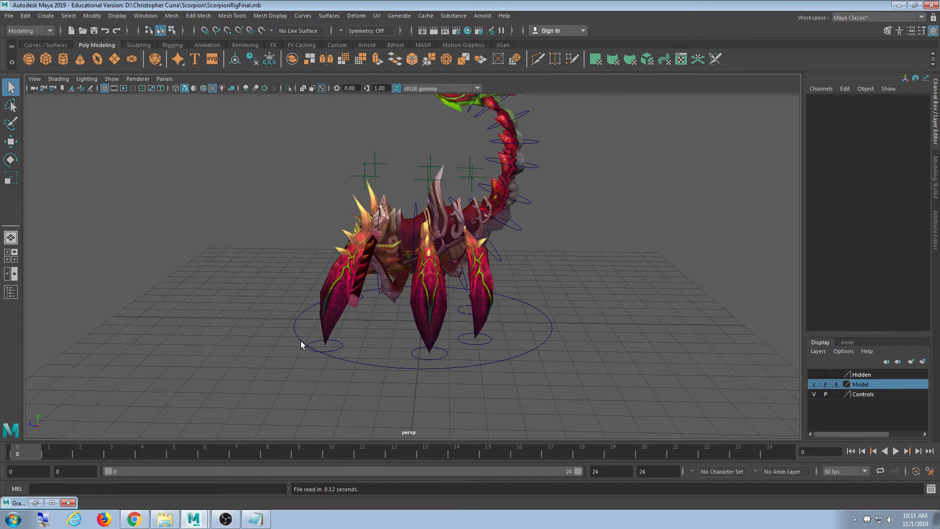
Step: Bring the whole rigged scorpion into view and scrub the timeline back to frame 6
scroll(302, 345, "down", 2)
left_click_drag(466, 317, 455, 337, "alt")
left_click_drag(445, 457, 204, 453)
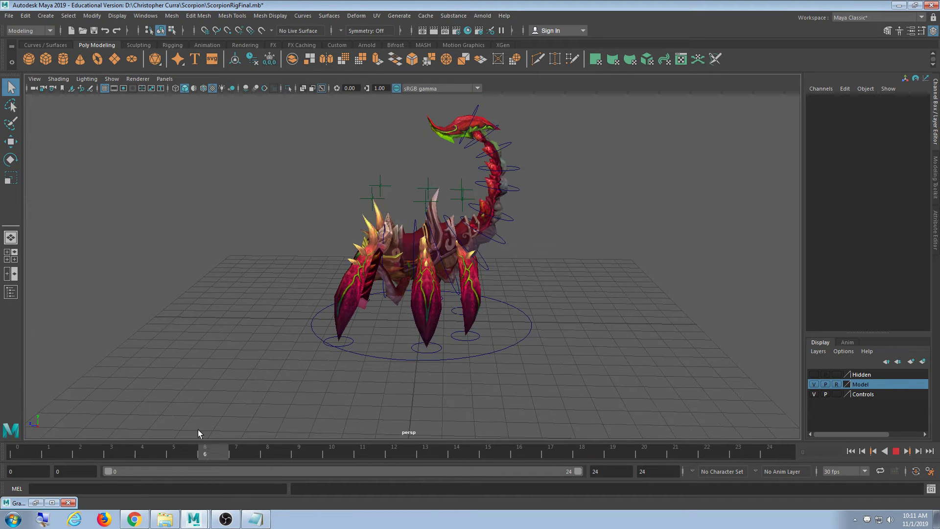
Step: Minimise Maya, close the Scorpion folder window, and narrow and reposition the Notepad checklist on the desktop
left_click(901, 5)
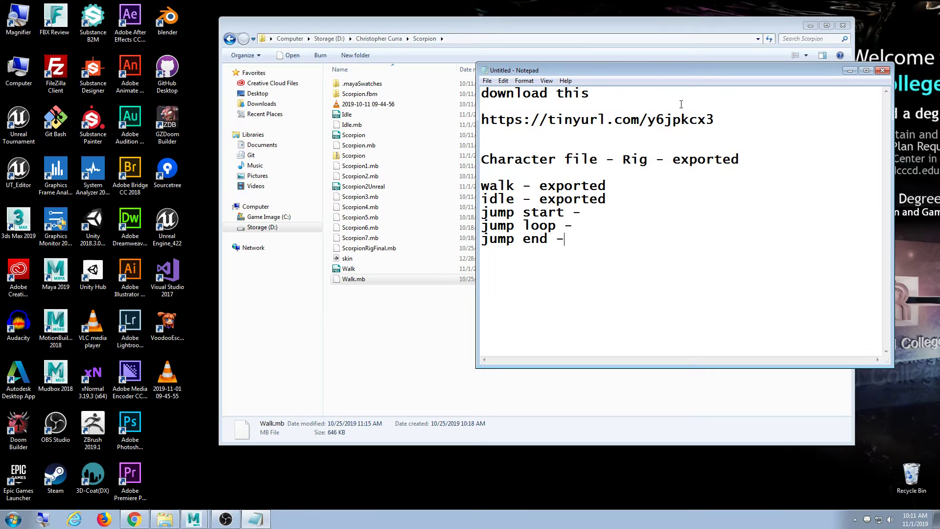
left_click(842, 24)
left_click_drag(741, 79, 771, 93)
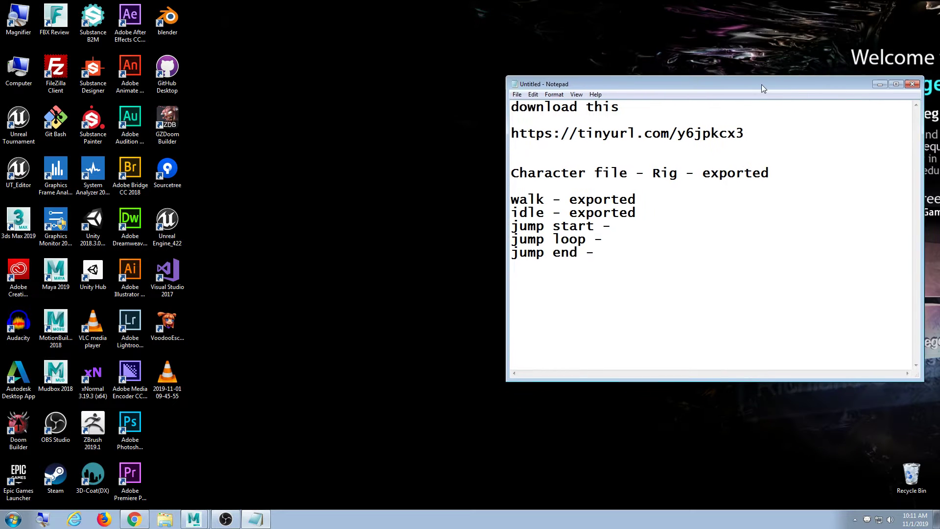
left_click_drag(505, 156, 601, 155)
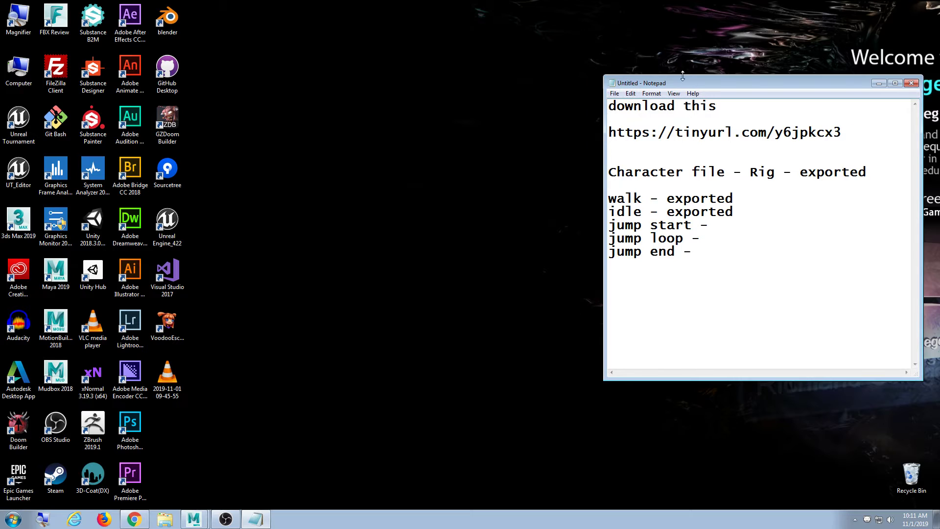
mouse_move(702, 84)
left_mouse_down()
mouse_move(699, 98)
mouse_move(704, 93)
left_mouse_up()
left_click(424, 231)
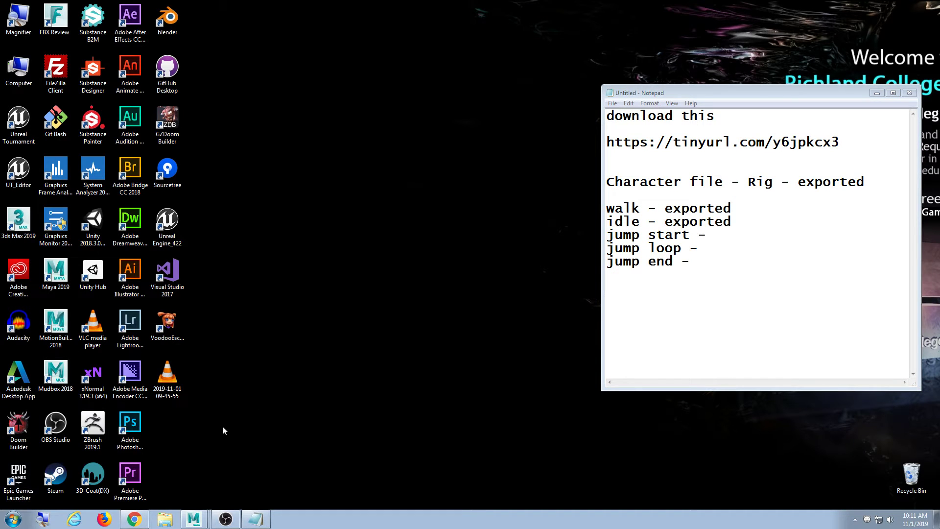
Step: Start the Epic Games Launcher, enter the account password, and log in
double_click(16, 481)
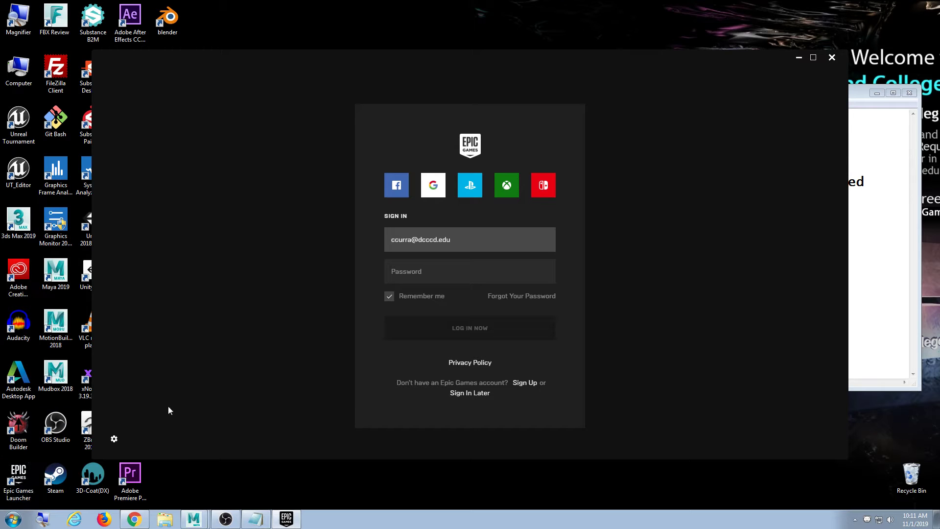
left_click(431, 273)
type("**********")
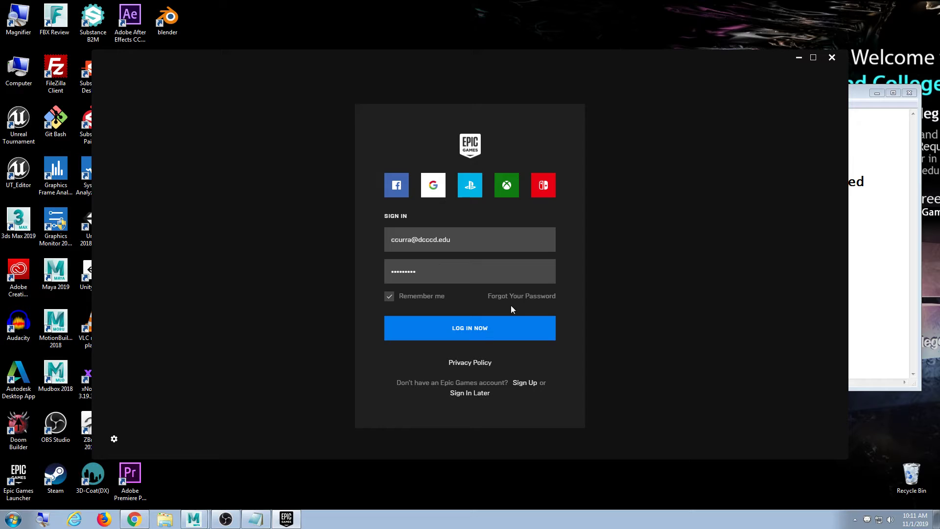
left_click(474, 336)
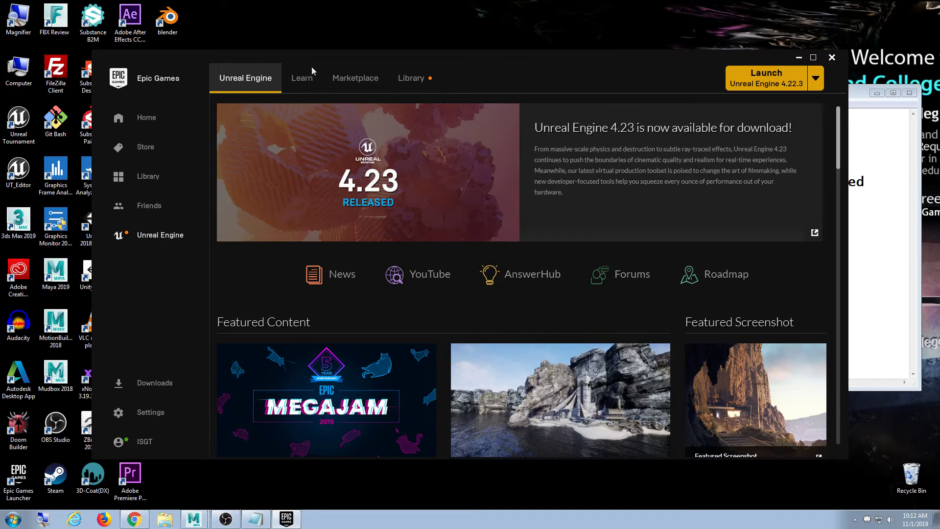
Step: Move and shrink the launcher window to fit beside the Notepad checklist, and launch Unreal Engine 4.22.3
mouse_move(336, 60)
left_mouse_down()
mouse_move(345, 58)
mouse_move(325, 57)
left_mouse_up()
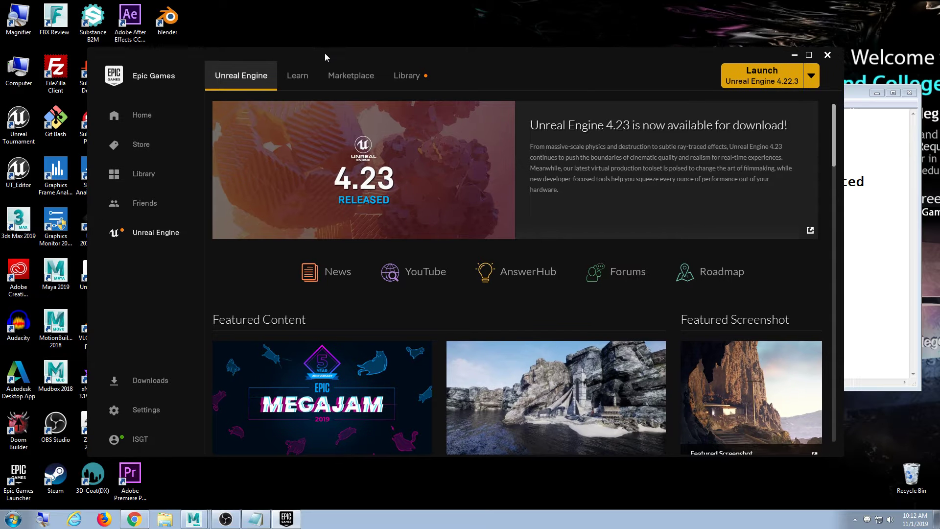
left_click_drag(588, 52, 538, 59)
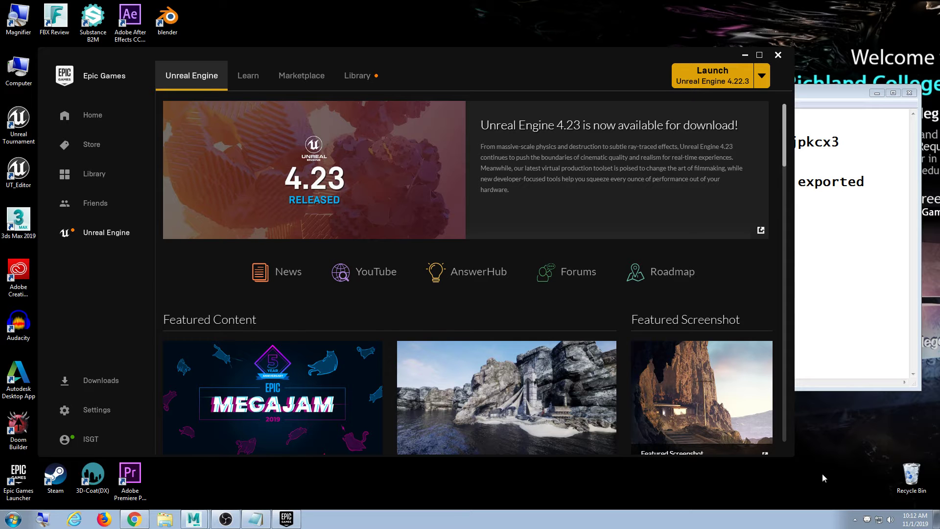
left_click_drag(794, 462, 586, 468)
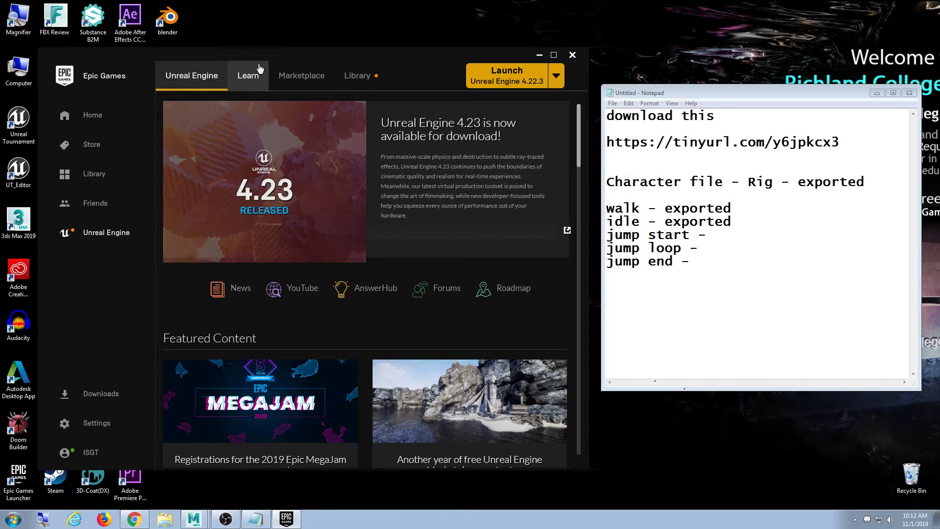
left_click_drag(255, 59, 255, 59)
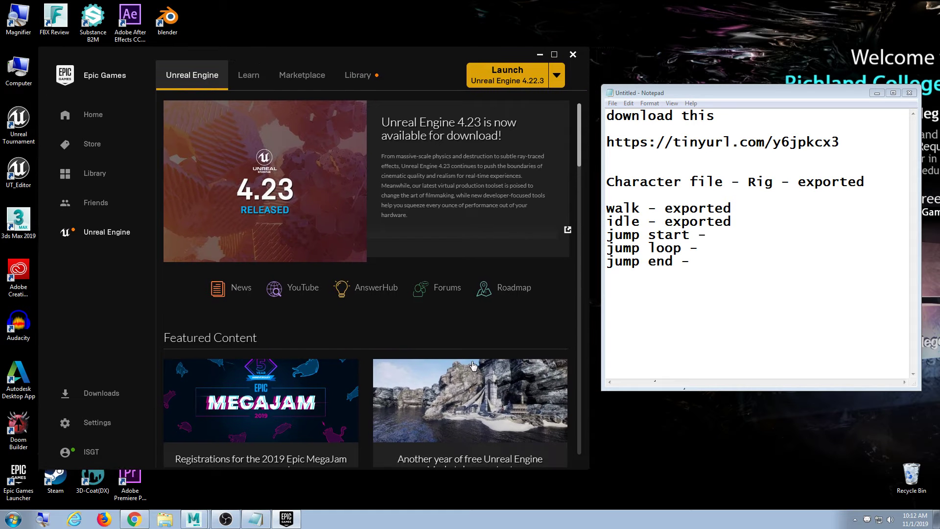
mouse_move(589, 469)
left_mouse_down()
mouse_move(556, 451)
mouse_move(585, 455)
left_mouse_up()
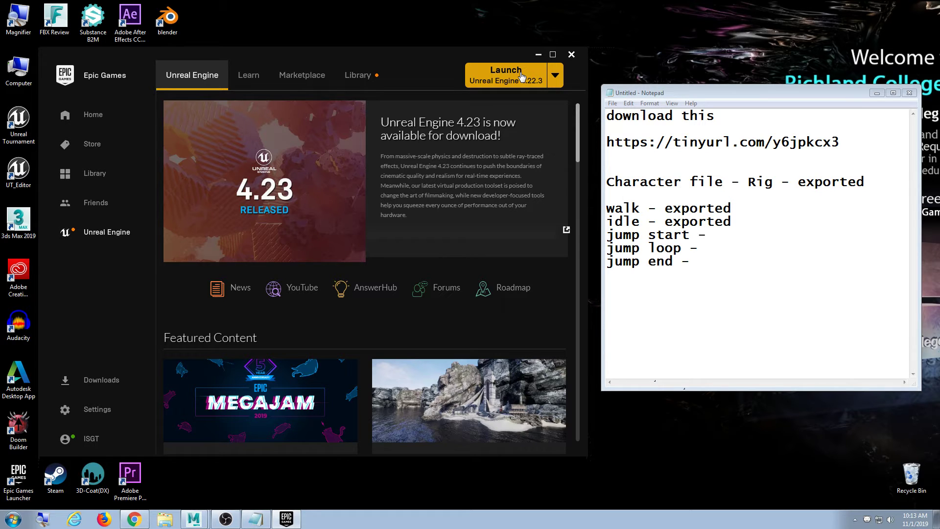
left_click(522, 76)
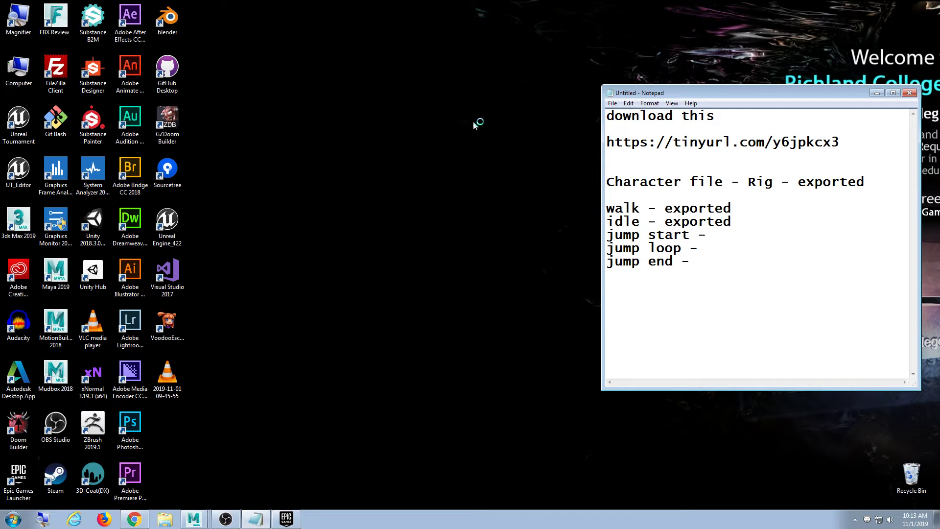
Step: Narrow the Notepad window further and shift it slightly lower on the desktop
left_click_drag(845, 96, 850, 94)
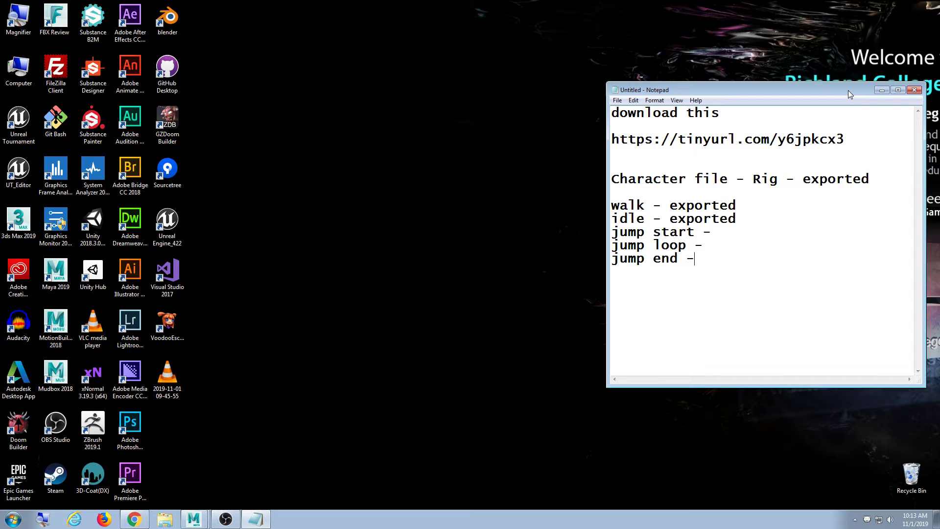
left_click_drag(607, 169, 644, 177)
left_click_drag(757, 90, 756, 107)
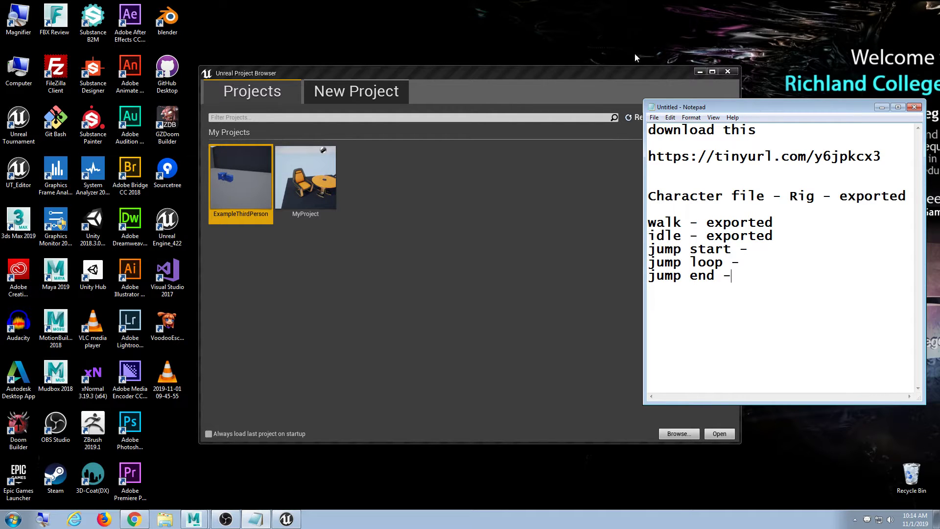
Step: Create a new Blueprint project named MyProject2 from the Third Person template, keeping the Desktop / Console, Maximum Quality and With Starter Content settings
left_click_drag(576, 75, 454, 65)
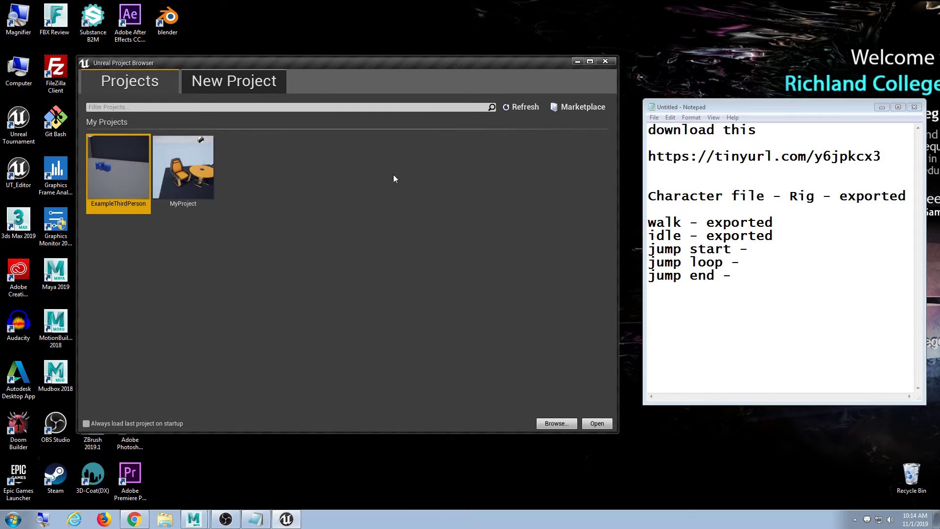
left_click(256, 84)
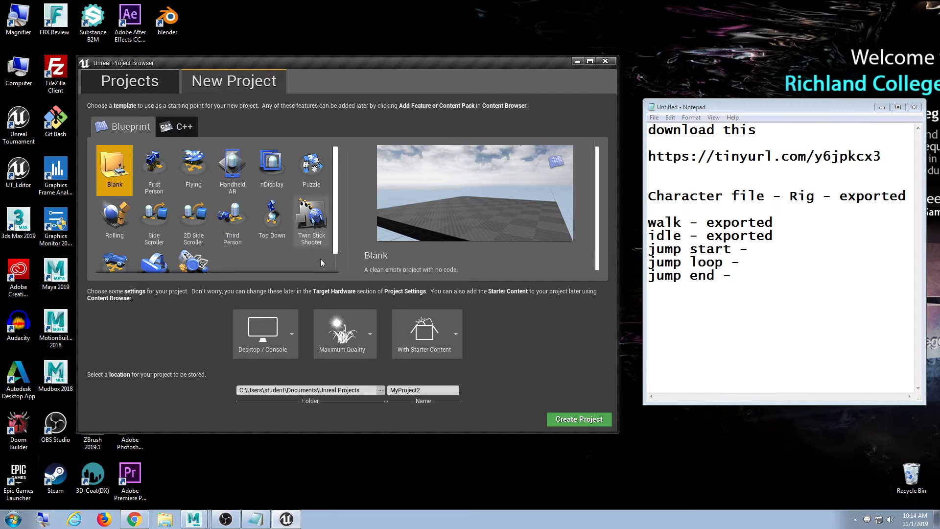
scroll(334, 226, "down", 2)
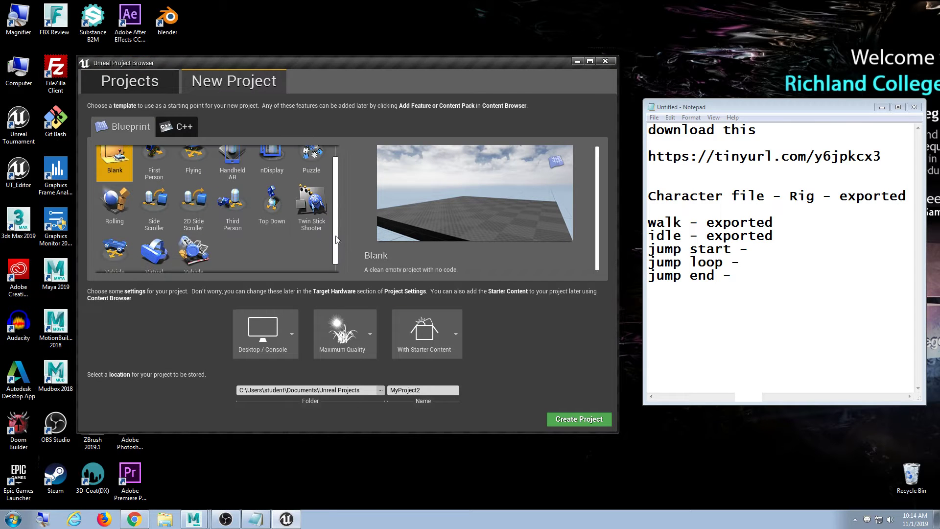
scroll(333, 223, "up", 2)
left_click_drag(322, 71, 315, 70)
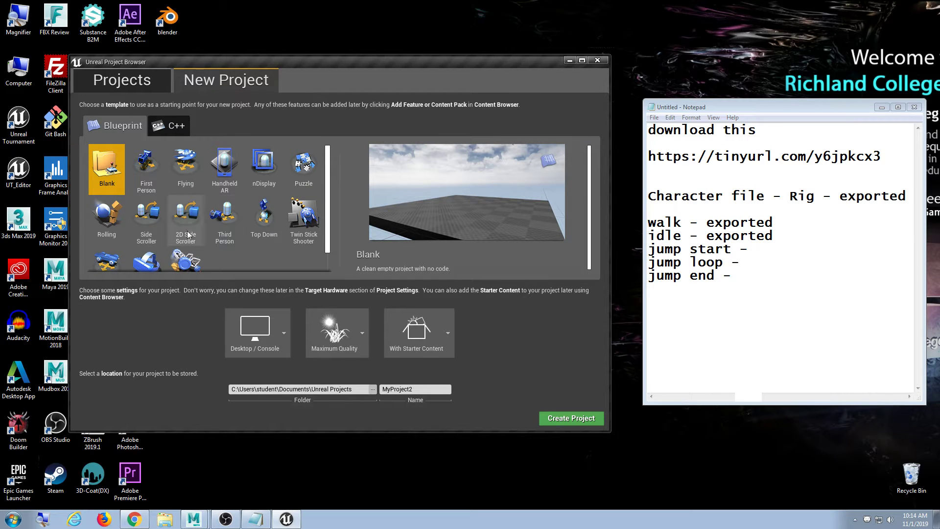
left_click(228, 221)
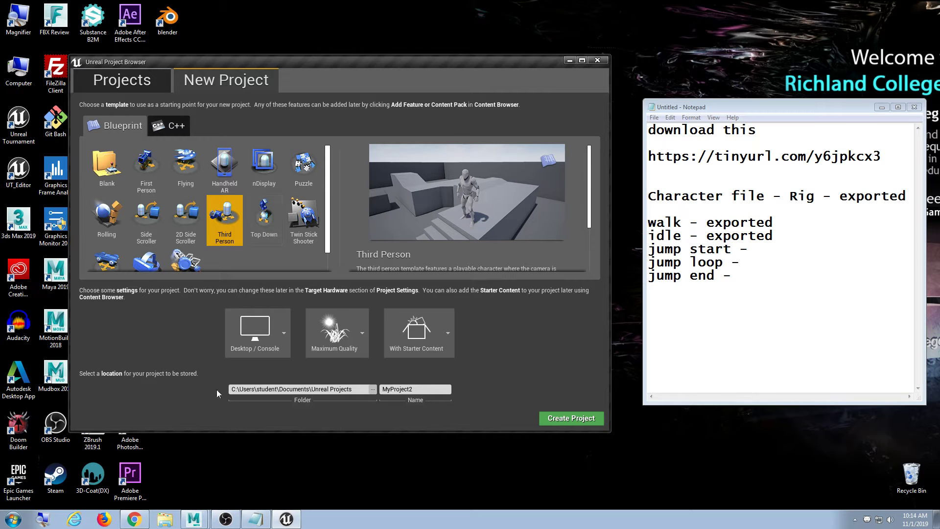
left_click(416, 389)
double_click(416, 389)
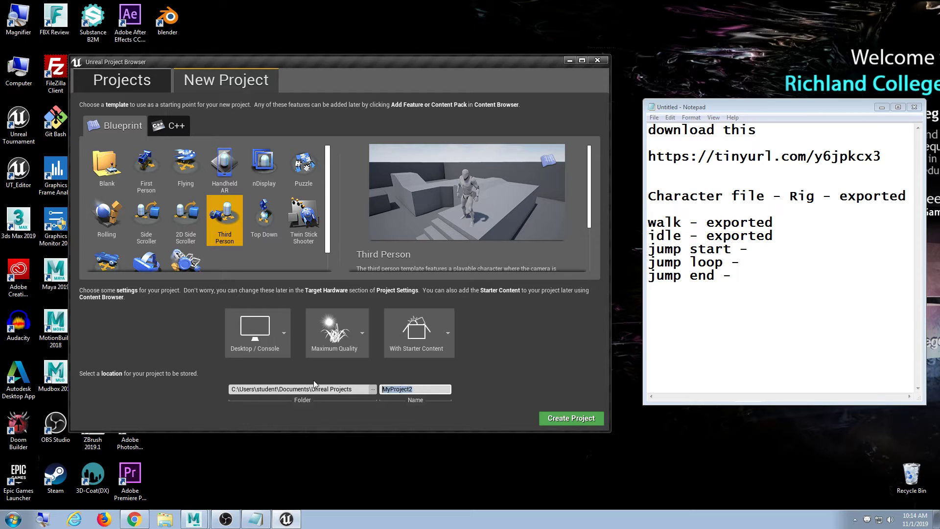
left_click(569, 419)
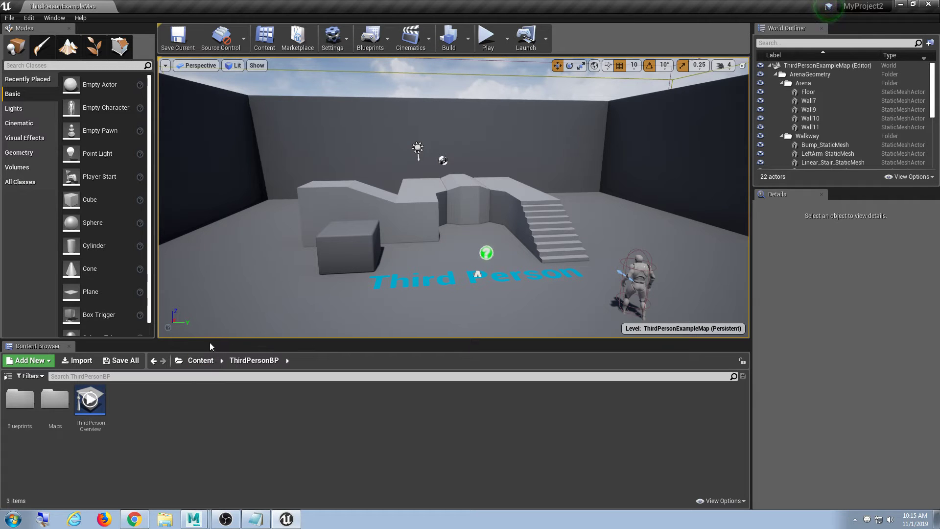
left_click_drag(207, 341, 210, 264)
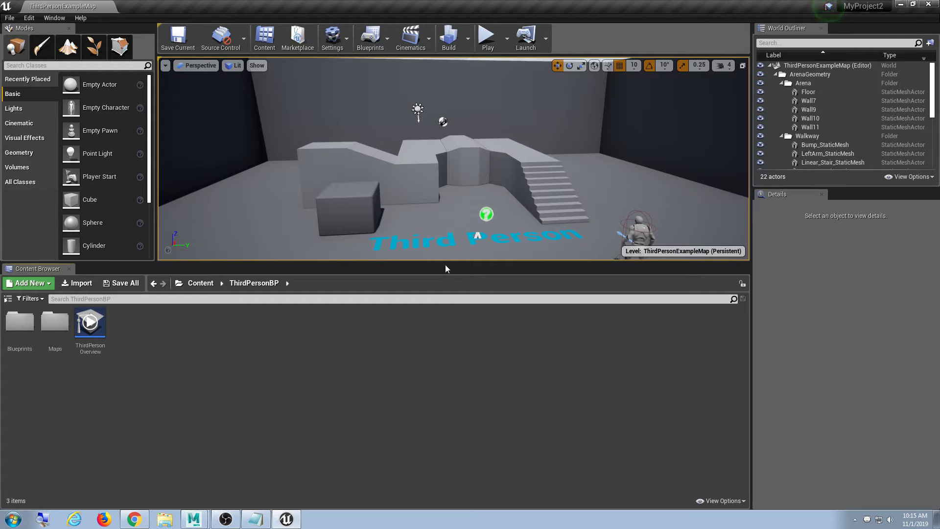
left_click_drag(444, 267, 446, 333)
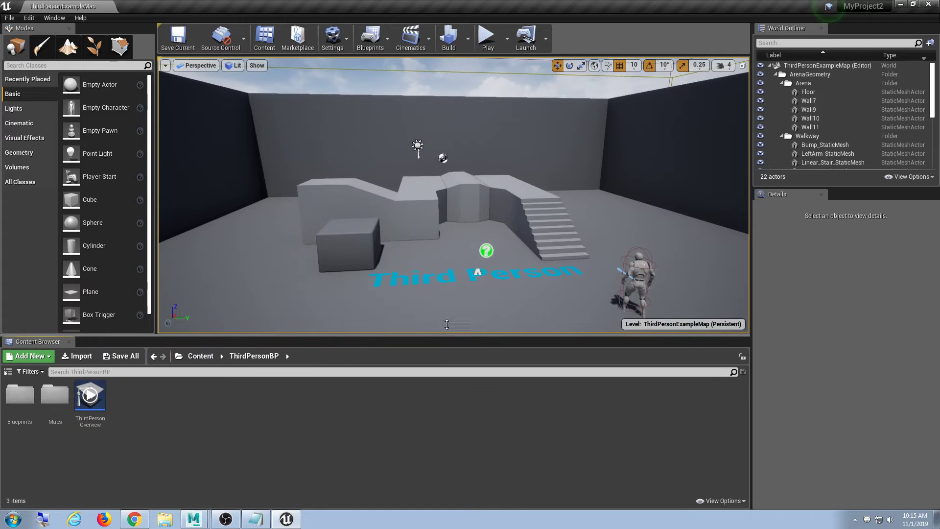
Step: Play-test the level by running the mannequin around the arena and jumping near the cube, and stop the play session
left_click(488, 42)
left_click(575, 196)
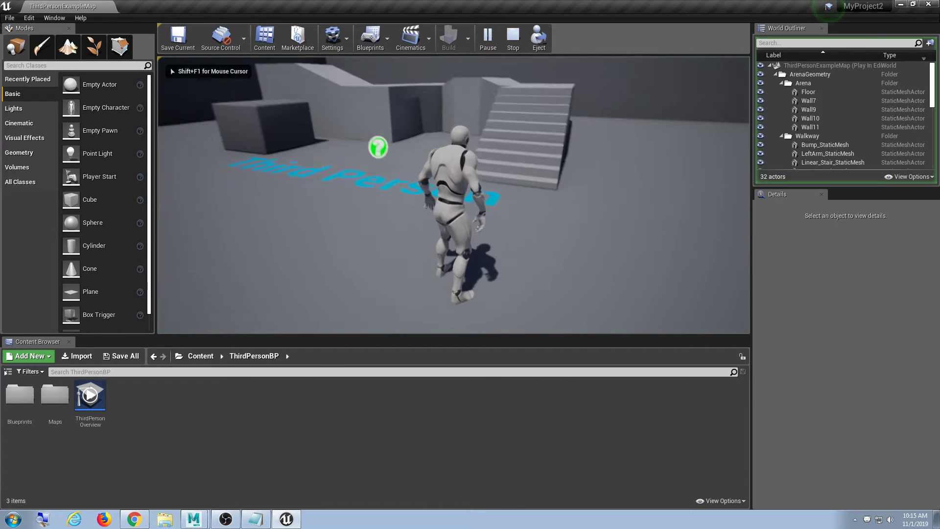
key("a")
key("d")
key("w")
key("a")
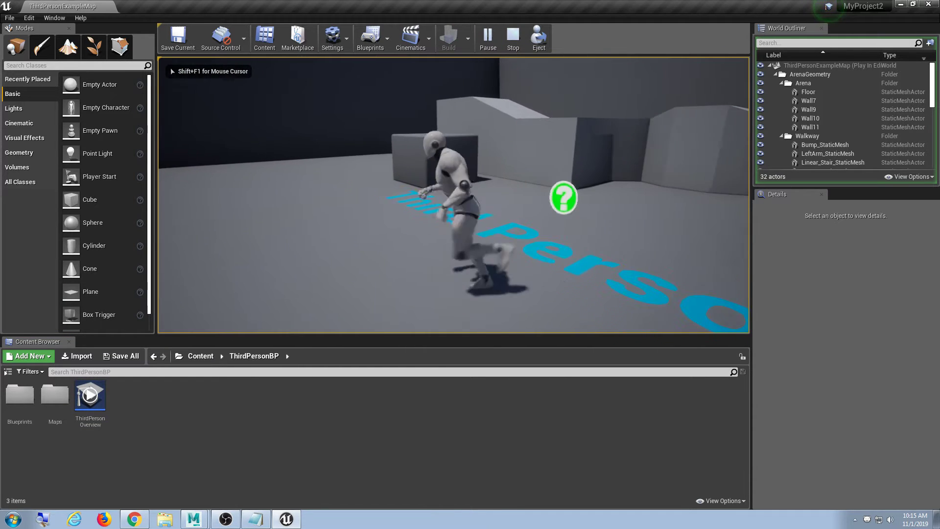
key("w")
key("a")
key("d")
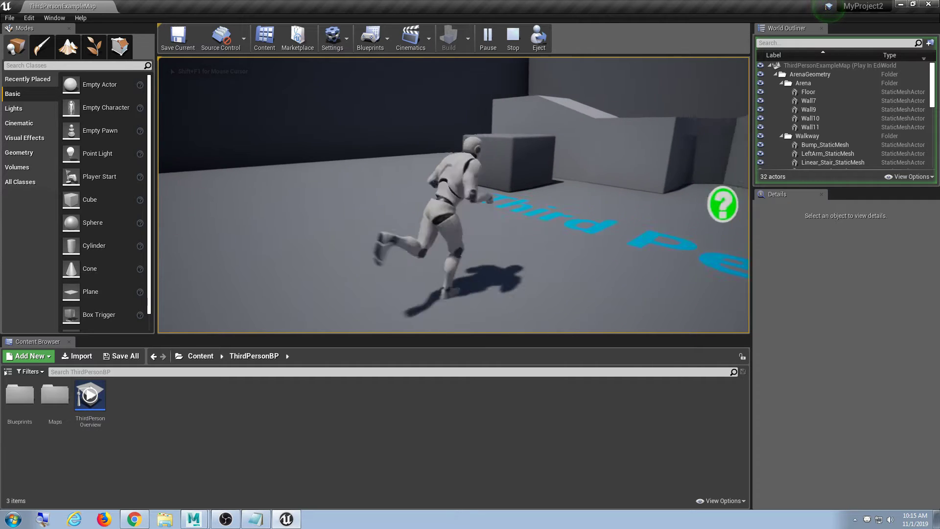
key("a")
key("w")
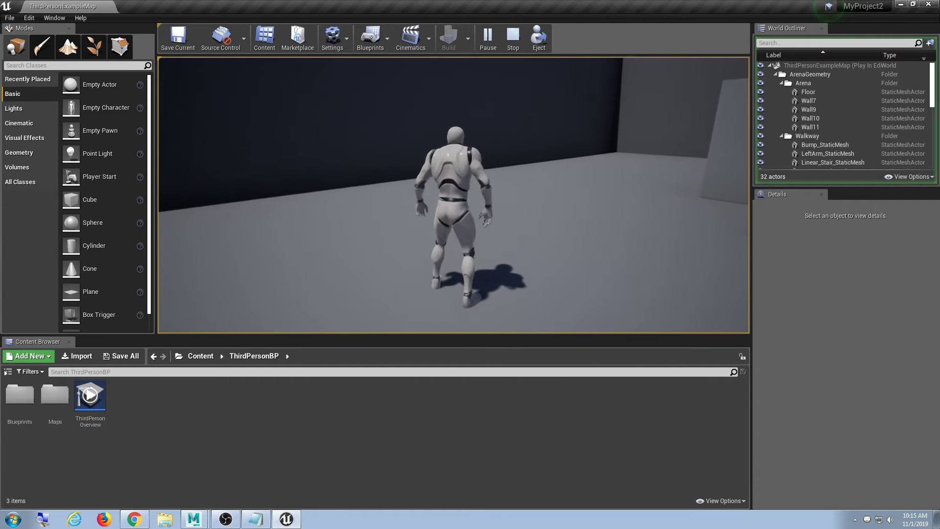
key("w")
key("d")
key("space")
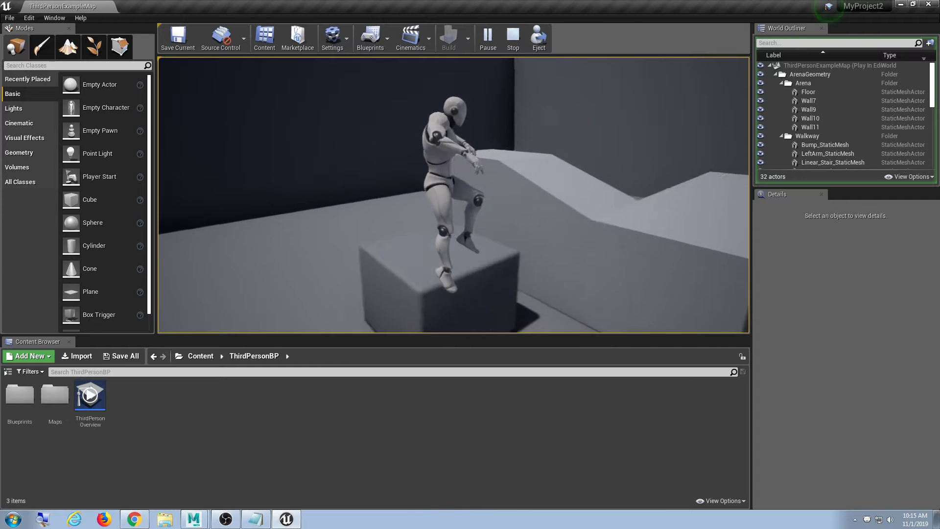
key("w")
key("a")
key("s")
key("w")
key("space")
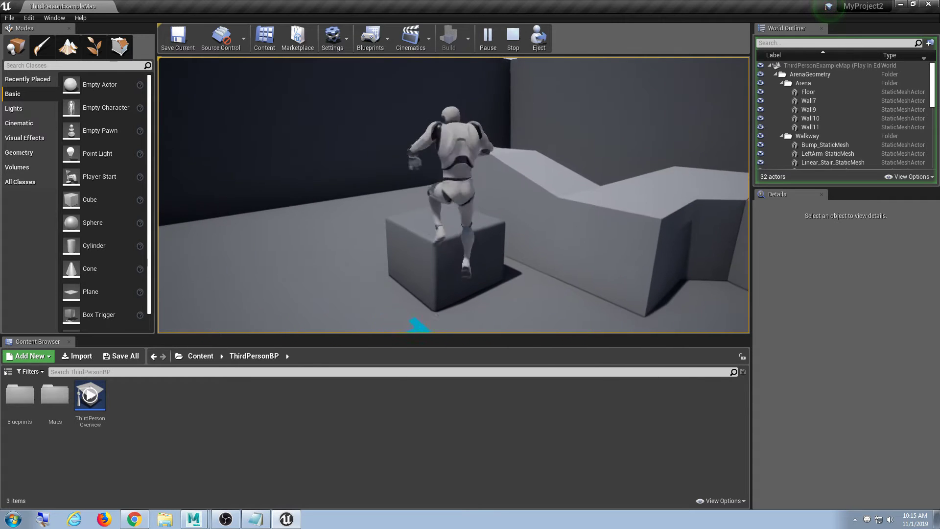
key("a")
key("d")
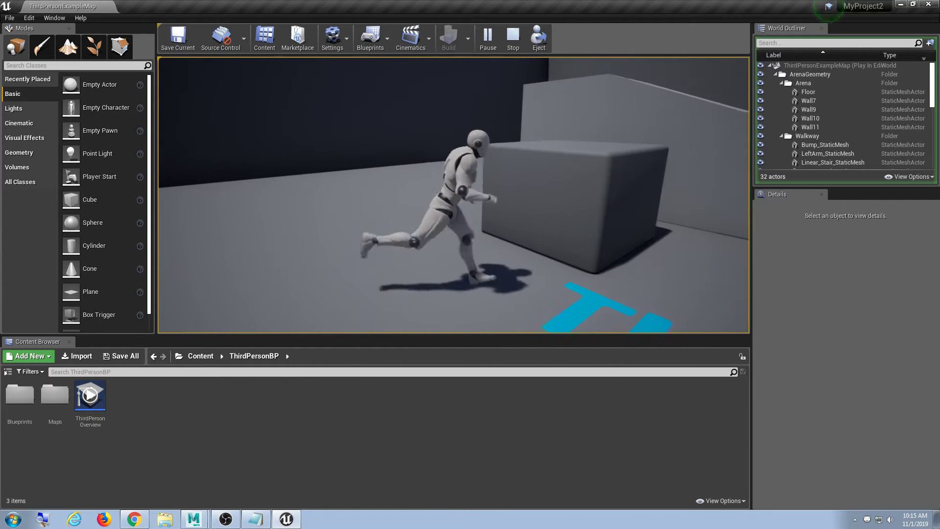
key("a")
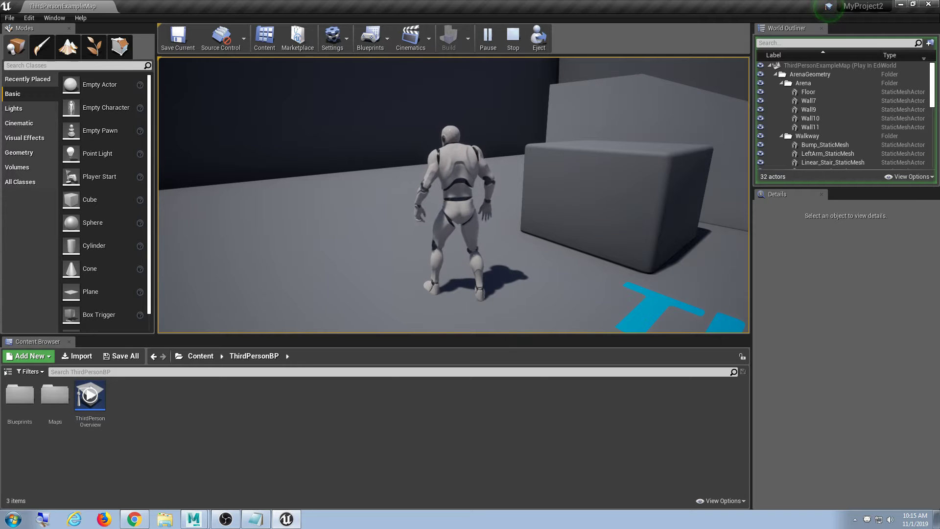
key("s")
key("d")
key("w")
key("a")
key("s")
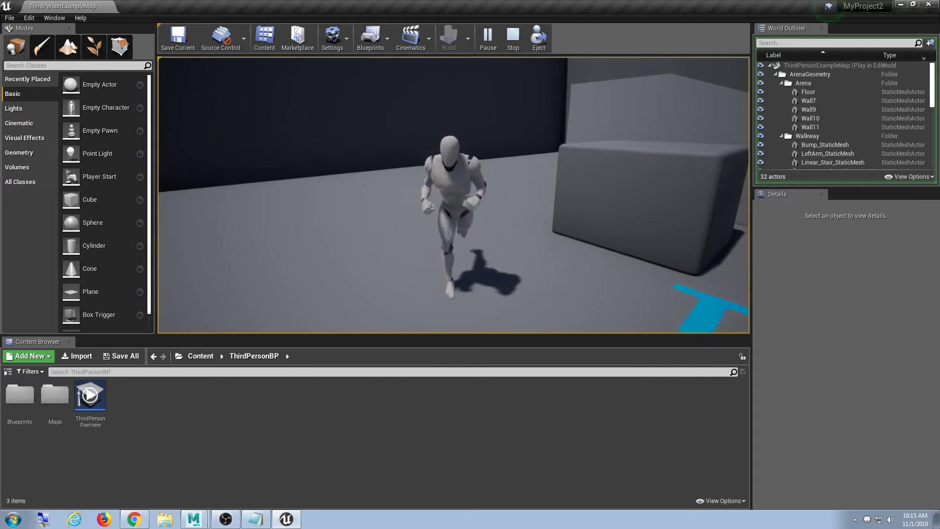
key("a")
key("w")
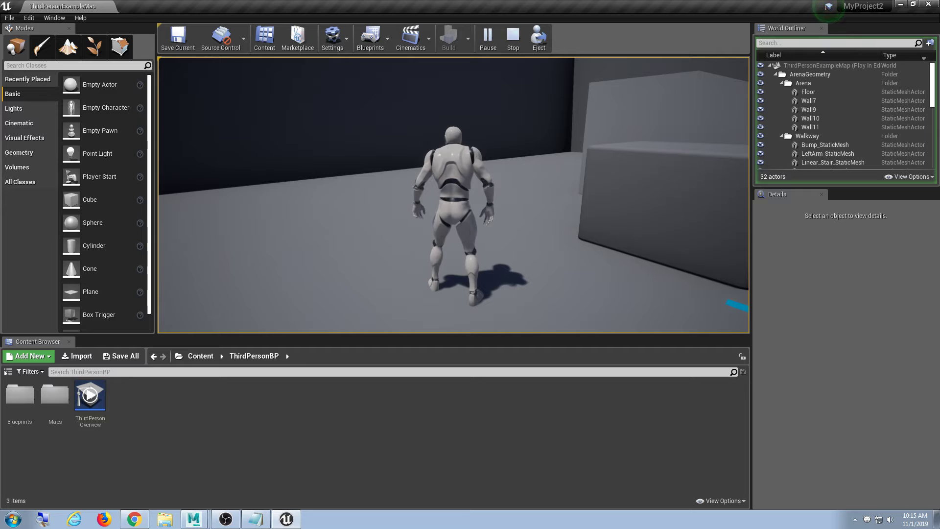
key("Escape")
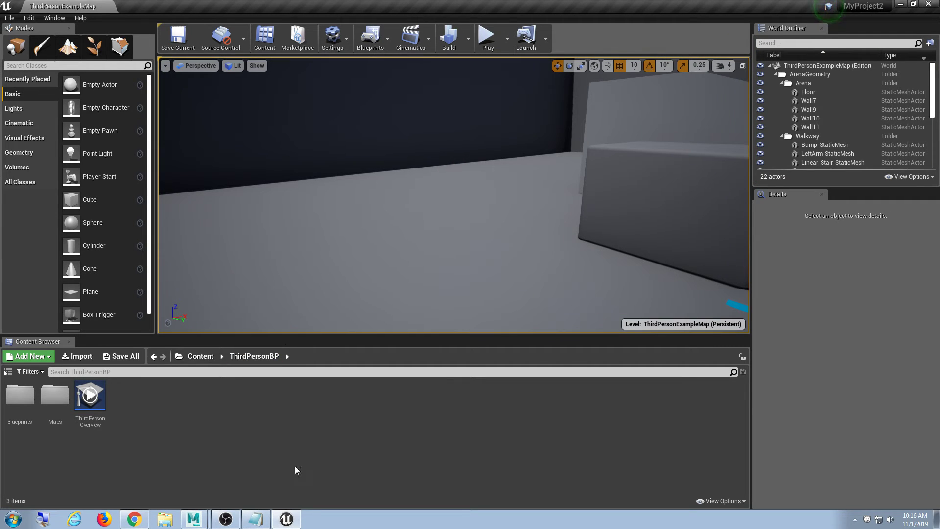
Step: Check the animation checklist in Notepad and return to the Unreal Editor
left_click(255, 519)
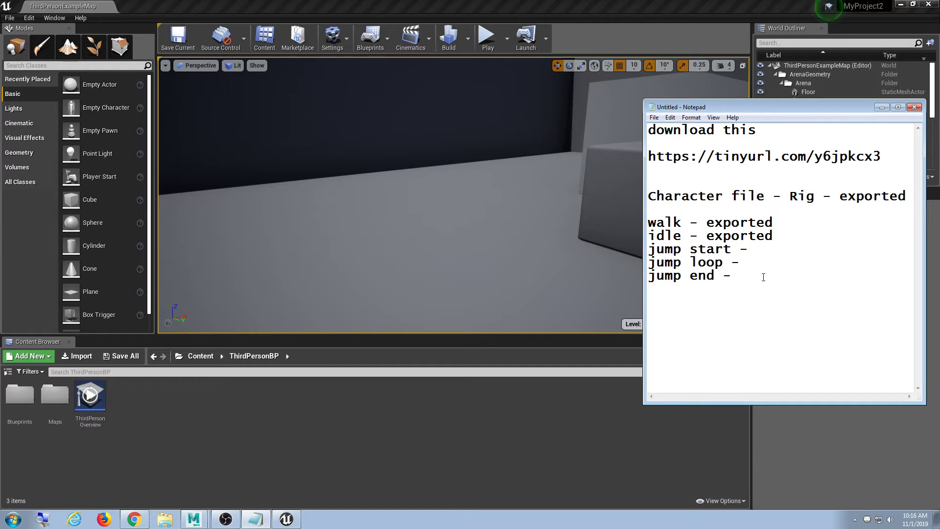
left_click(332, 287)
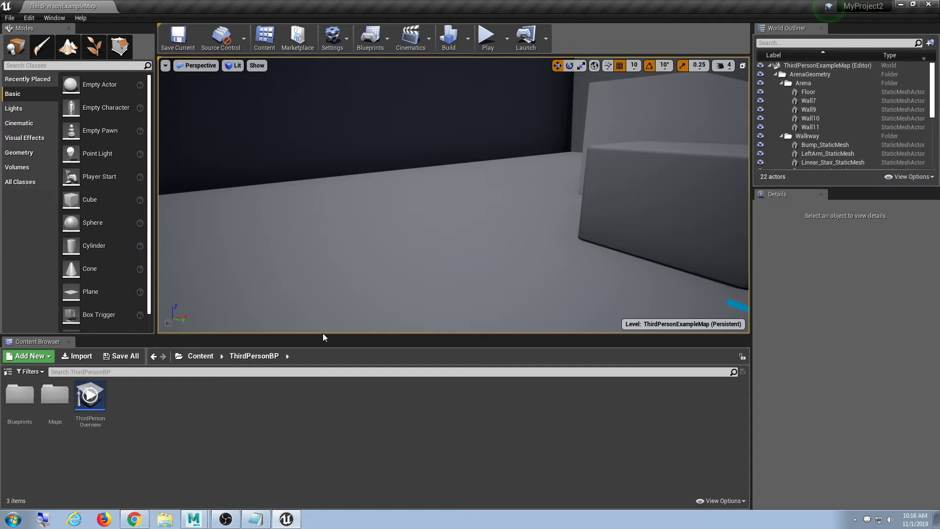
Step: Enlarge the Content Browser, go up to the Content folder, and search it for "man"
left_click_drag(325, 337, 335, 232)
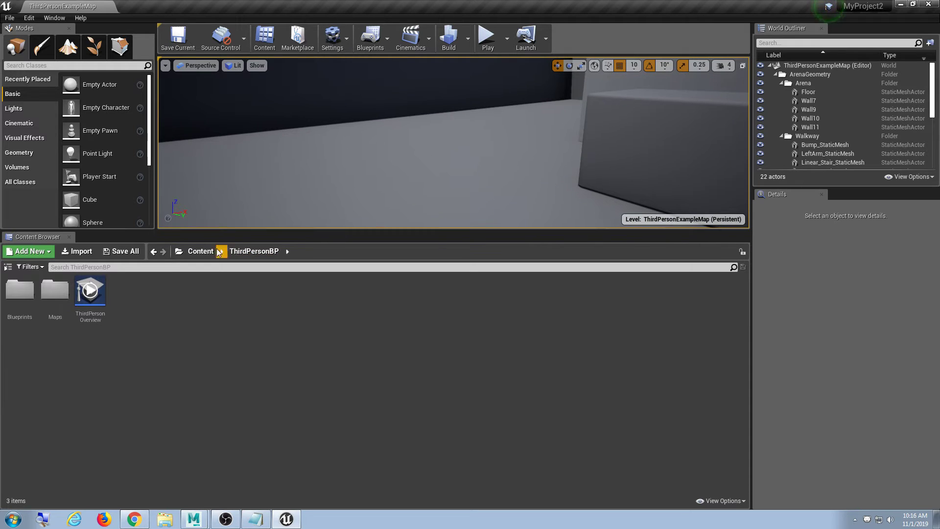
left_click(190, 251)
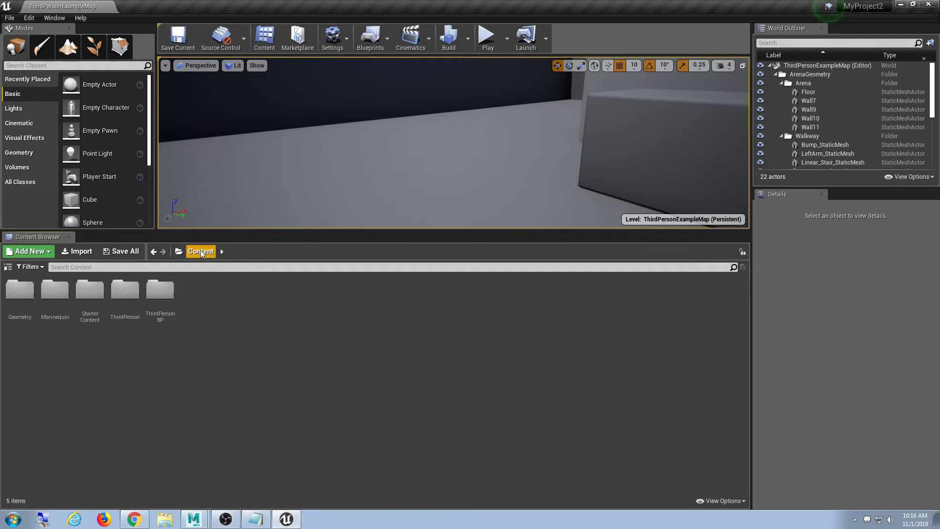
left_click_drag(211, 230, 212, 240)
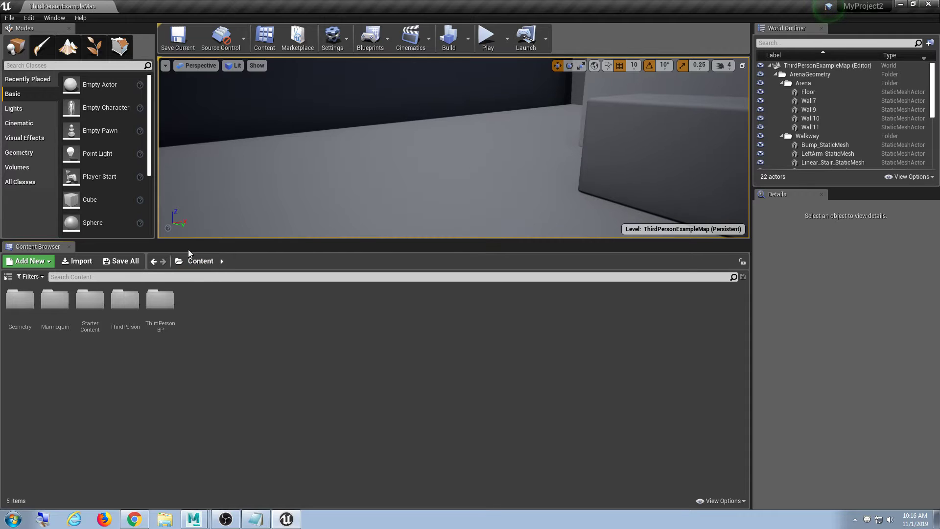
left_click(117, 281)
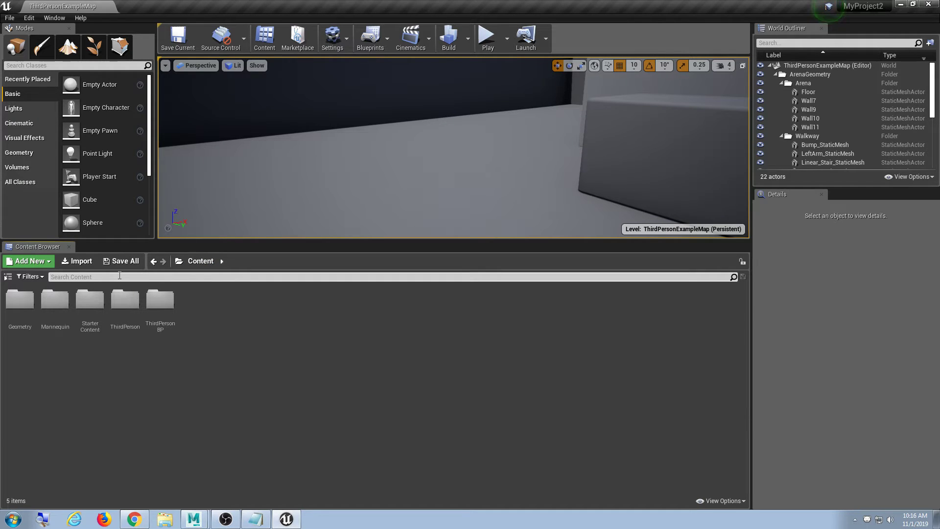
type("man")
left_click(444, 408)
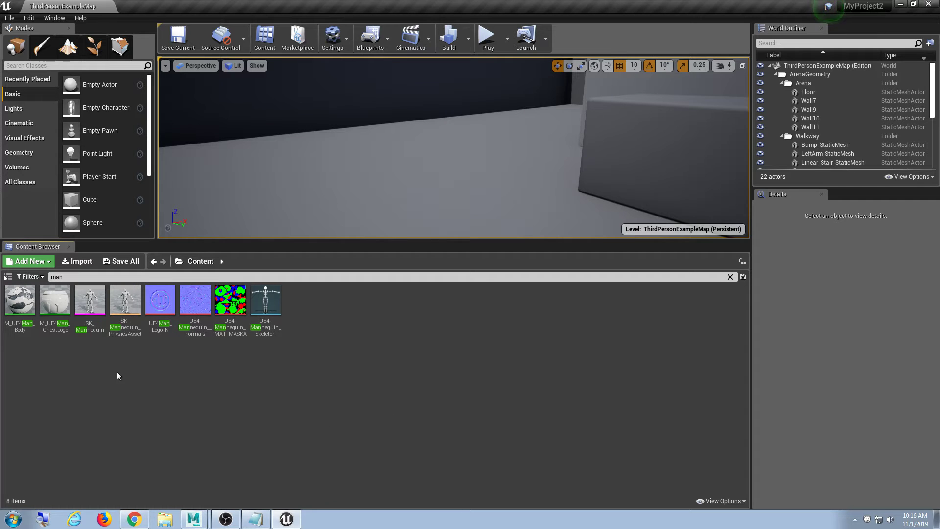
Step: Open the SK_Mannequin skeletal mesh and reposition its editor window over the level editor
left_click(90, 301)
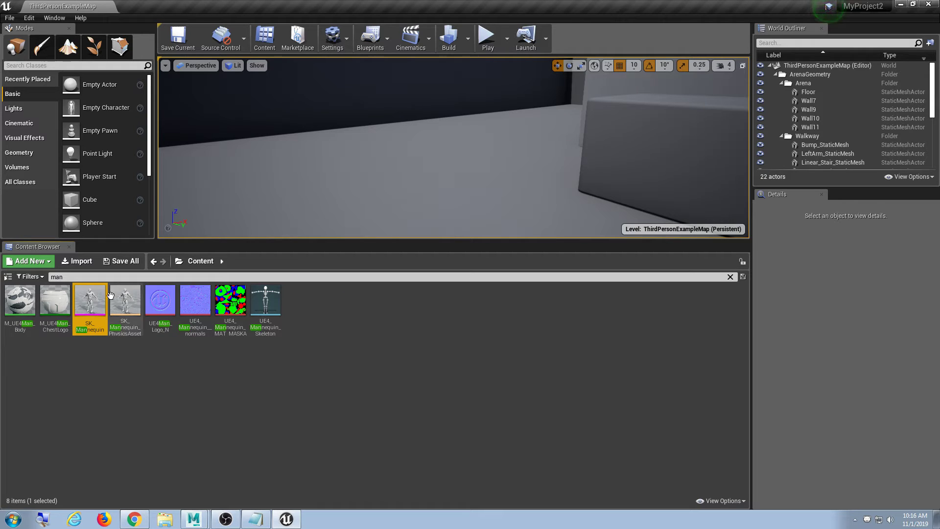
left_click(132, 410)
double_click(91, 306)
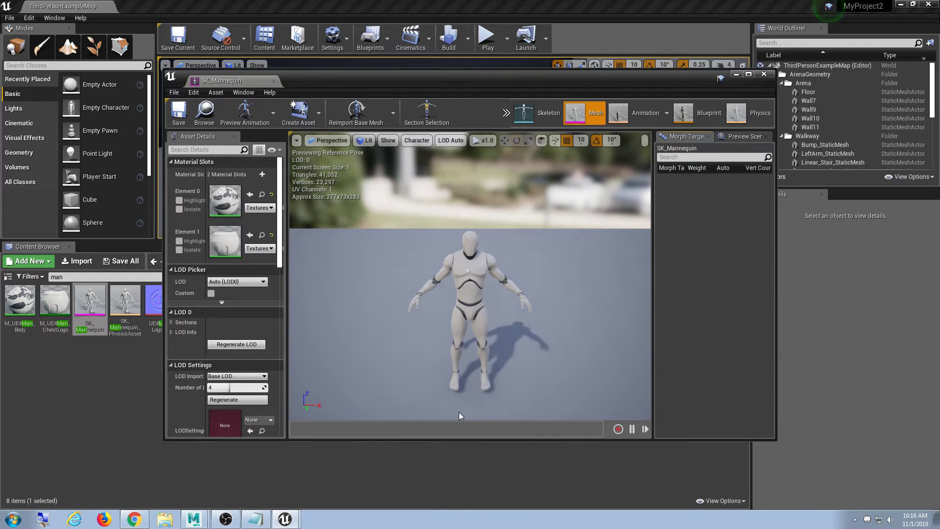
left_click_drag(313, 83, 256, 84)
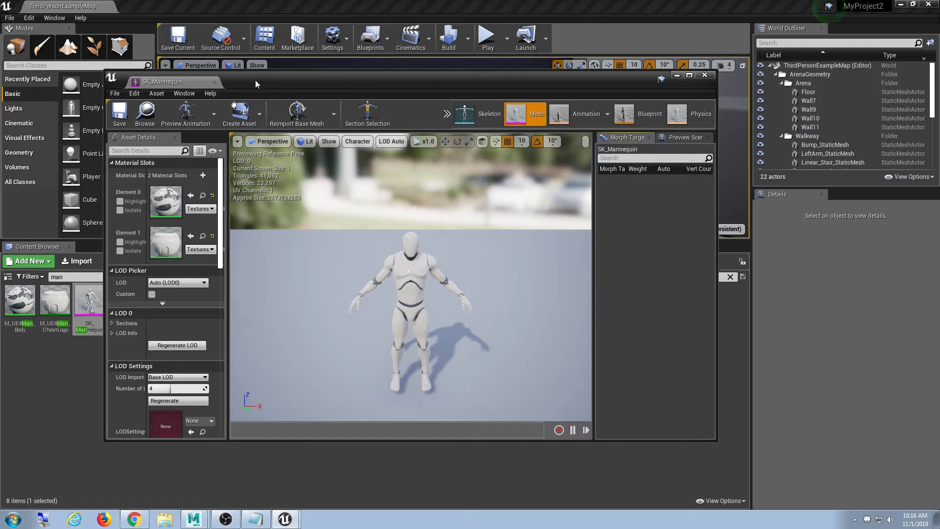
left_click_drag(264, 89, 246, 75)
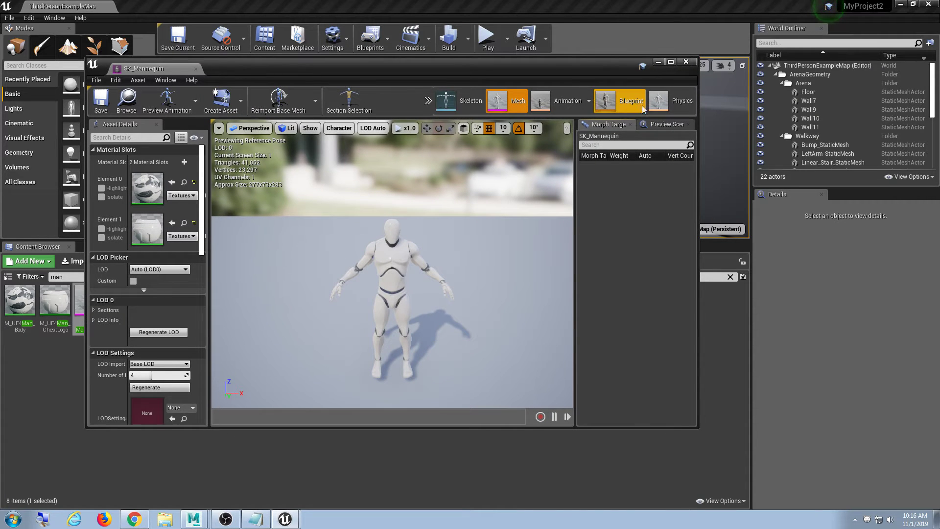
Step: Show the mannequin's animations in the Animation editor, enlarging its window and widening the Asset Browser to make the animation names readable
left_click(554, 102)
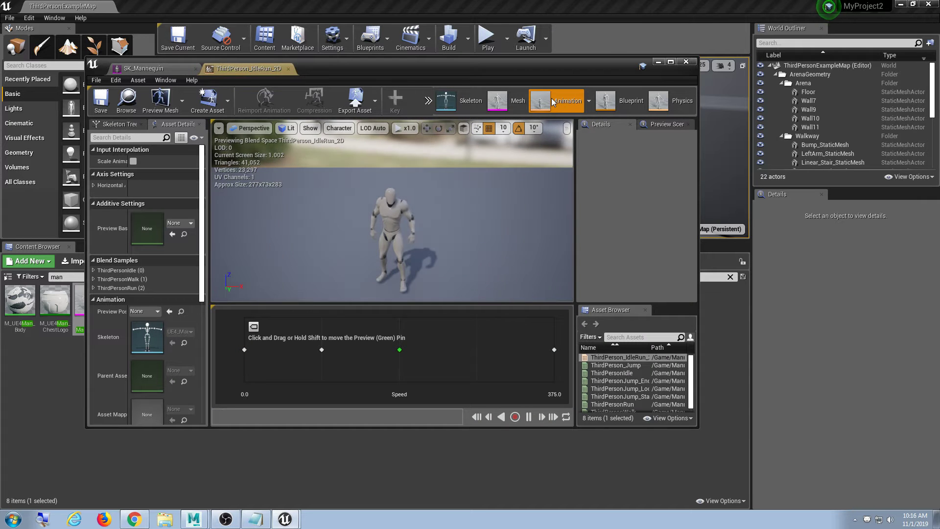
left_click_drag(315, 68, 287, 53)
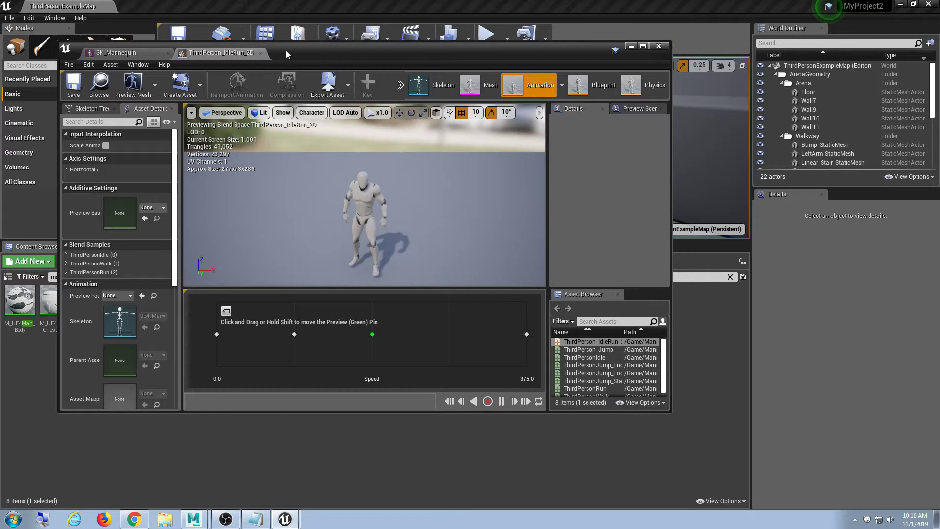
left_click_drag(667, 406, 733, 468)
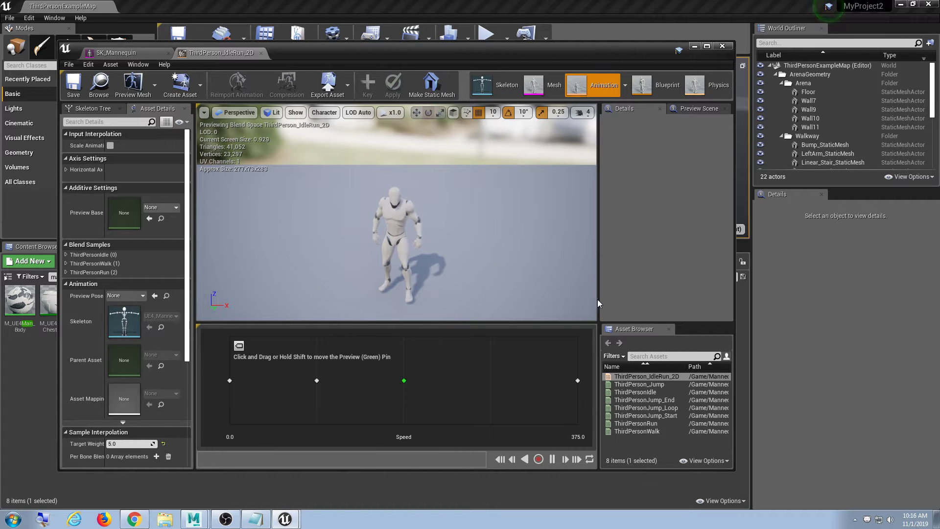
left_click_drag(584, 297, 530, 297)
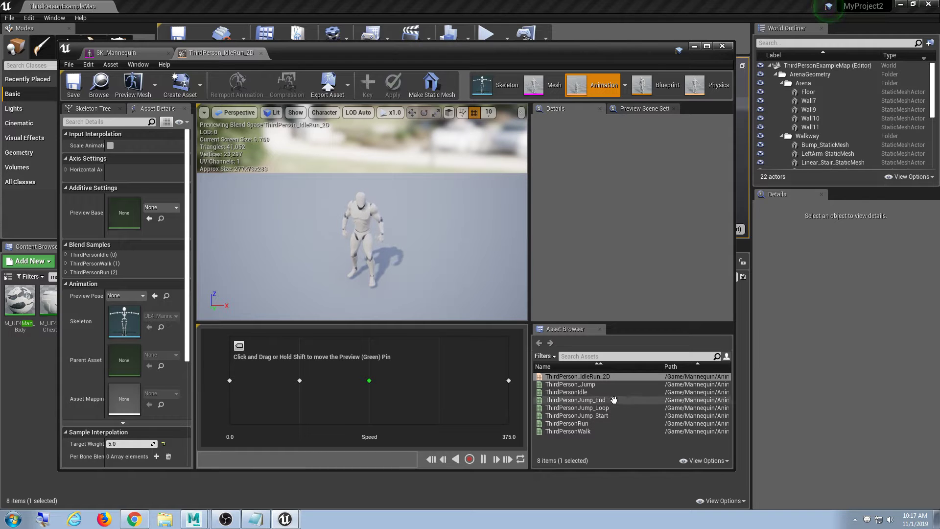
Step: Preview the ThirdPersonJump_Loop and ThirdPersonJump_End animations, viewing the mannequin from the side
left_click(617, 408)
double_click(619, 416)
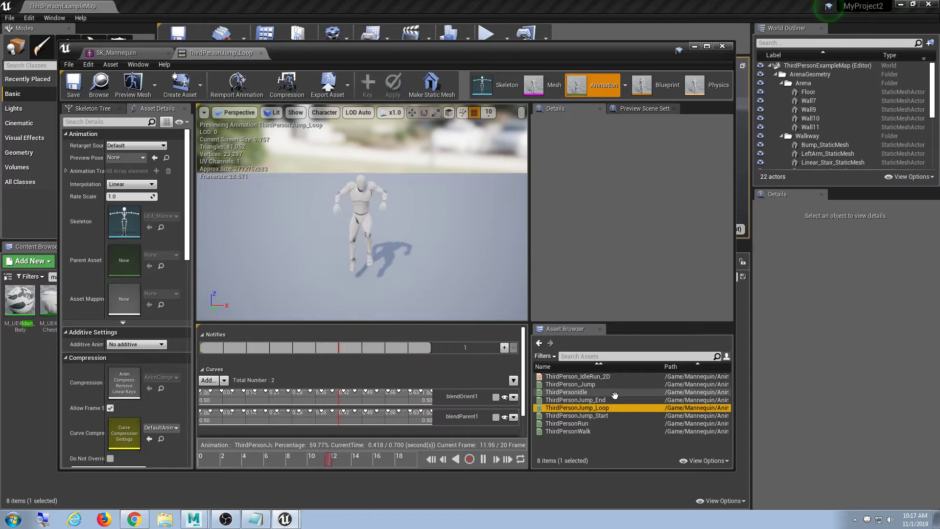
double_click(616, 400)
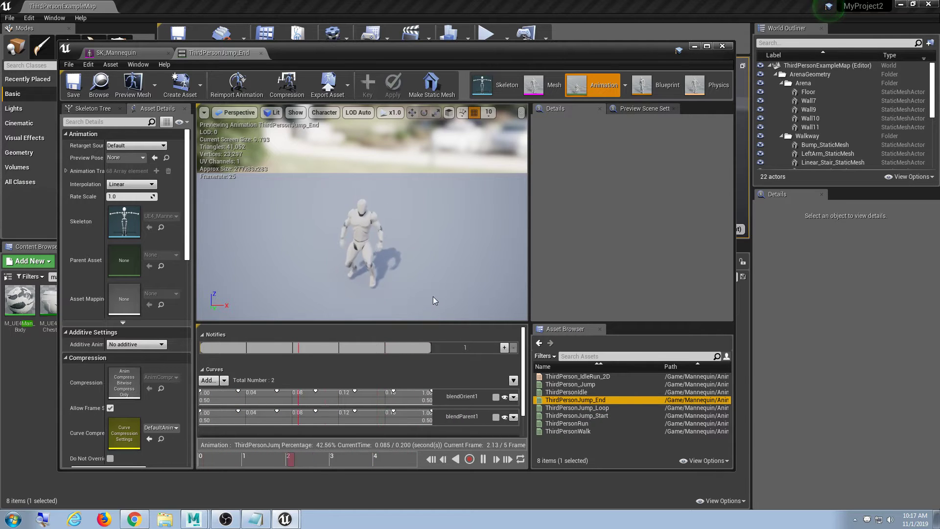
left_click_drag(436, 300, 395, 278)
middle_click_drag(396, 278, 395, 289)
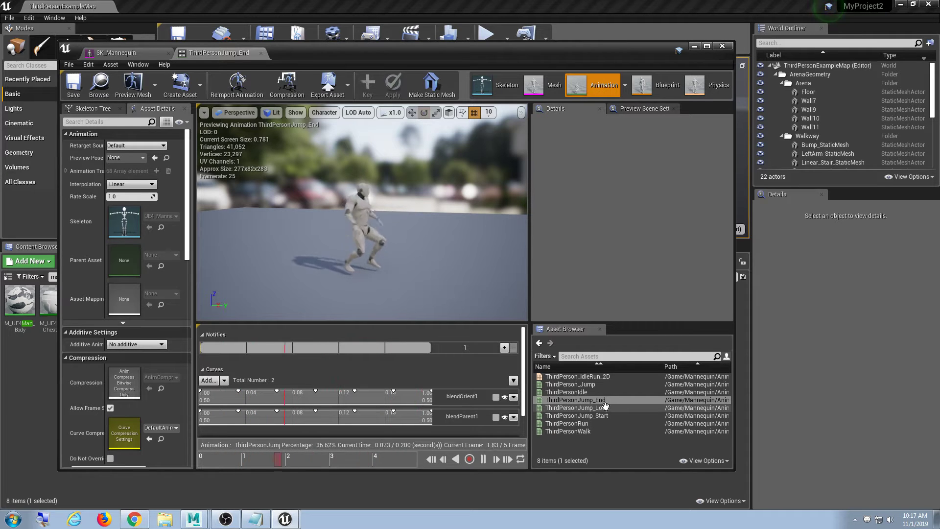
Step: Compare the jump start, jump end and jump loop animations in the side view, finishing on ThirdPersonJump_Start
double_click(607, 410)
double_click(609, 414)
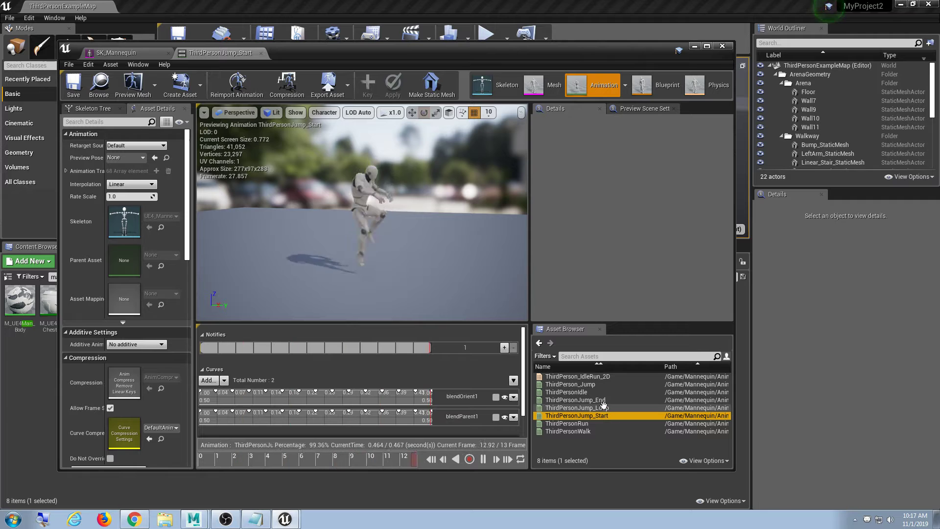
left_click(602, 407)
double_click(602, 399)
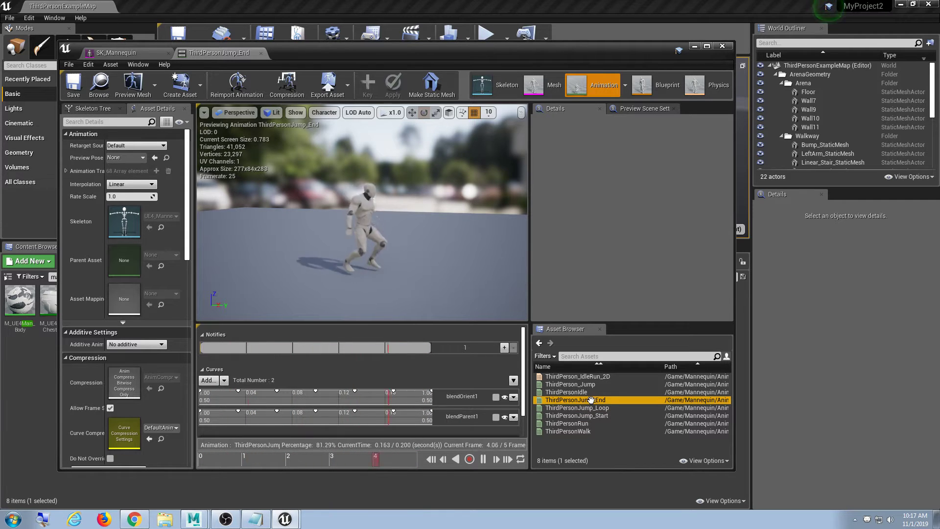
double_click(605, 407)
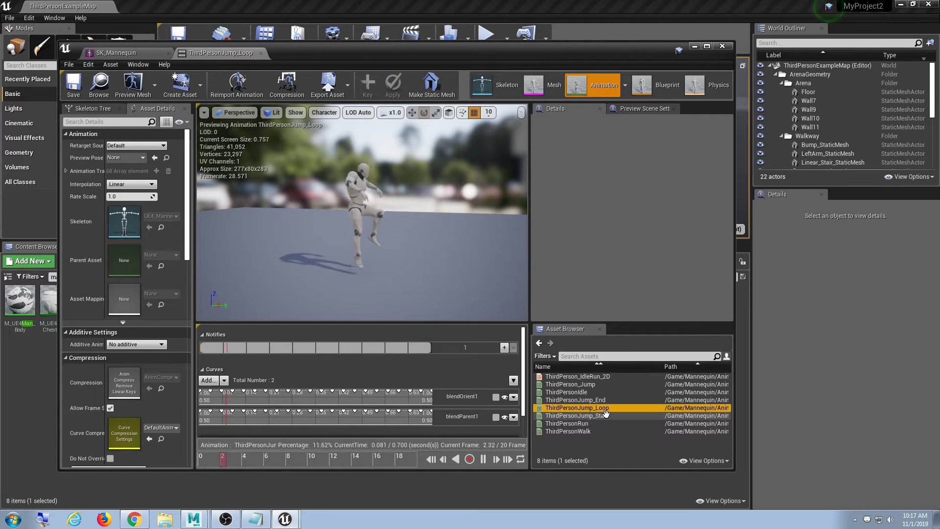
double_click(605, 415)
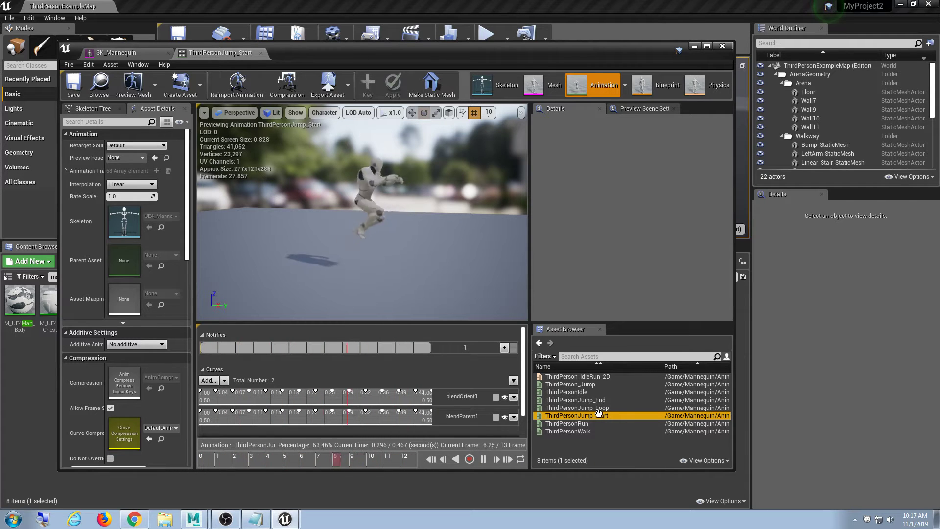
Step: Pause ThirdPersonJump_Start at its last frame and note 13 beside "jump start" in the Notepad checklist, then return to Unreal
left_click(599, 414)
left_click(482, 461)
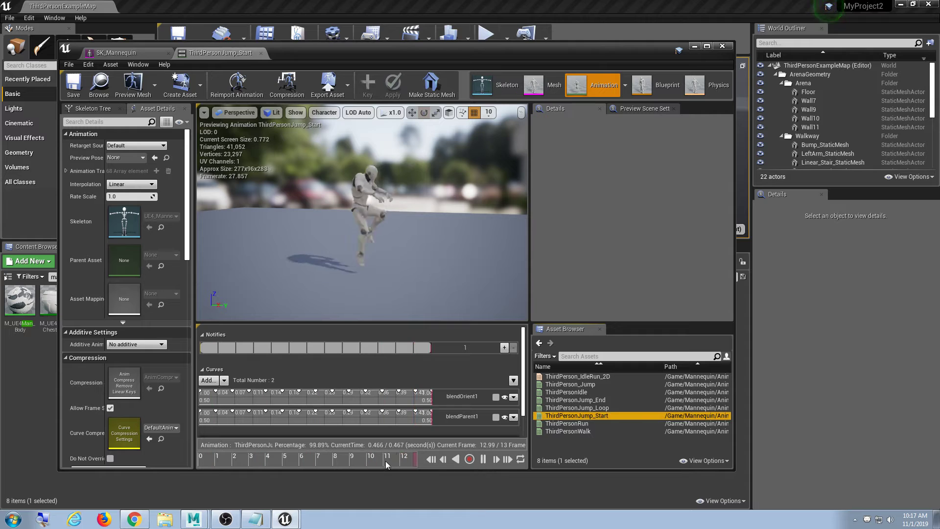
left_click(483, 460)
left_click_drag(414, 461, 430, 463)
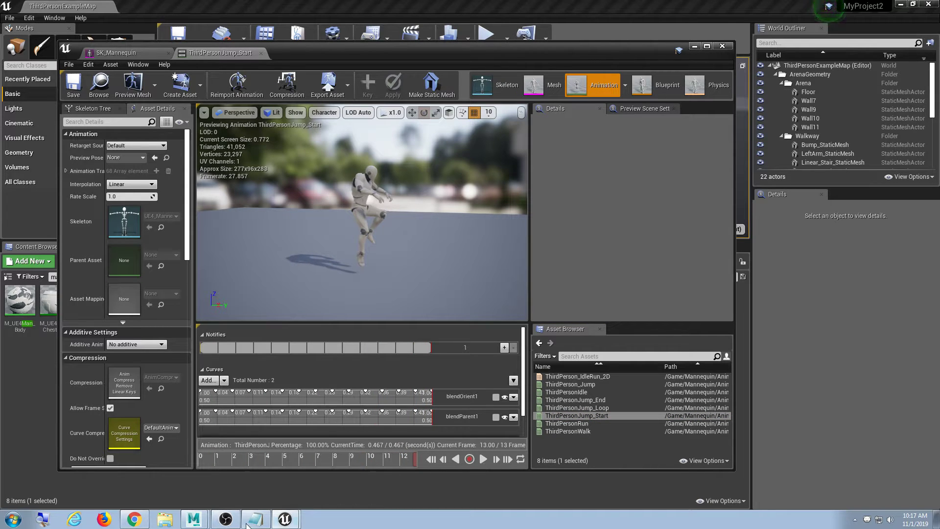
left_click(248, 522)
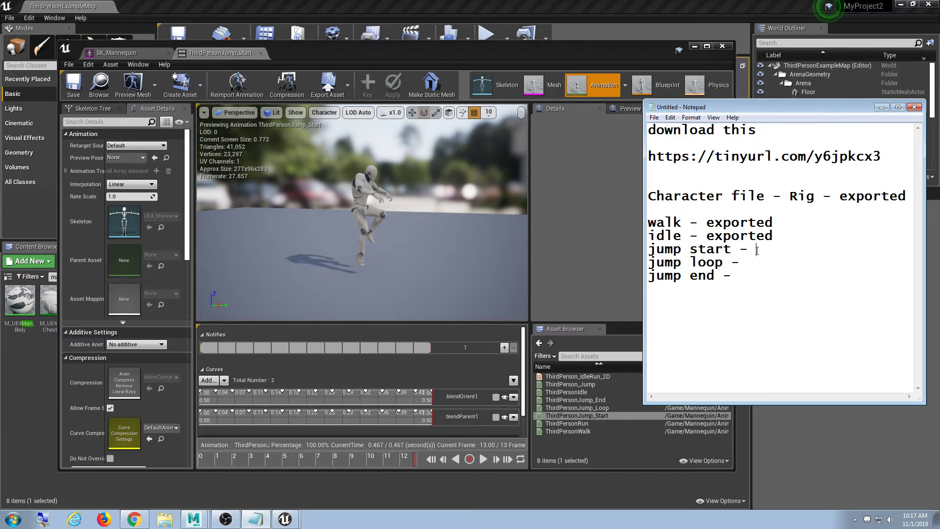
left_click(757, 250)
type("13")
left_click(577, 228)
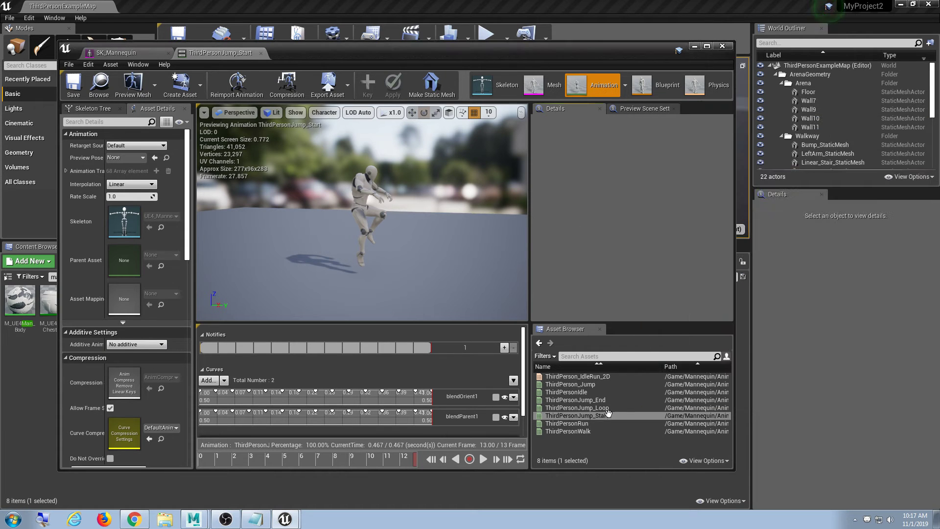
Step: Scrub ThirdPersonJump_Loop to its last frame and note 20 beside "jump loop" in the Notepad checklist
left_click(576, 408)
left_click_drag(367, 464, 449, 461)
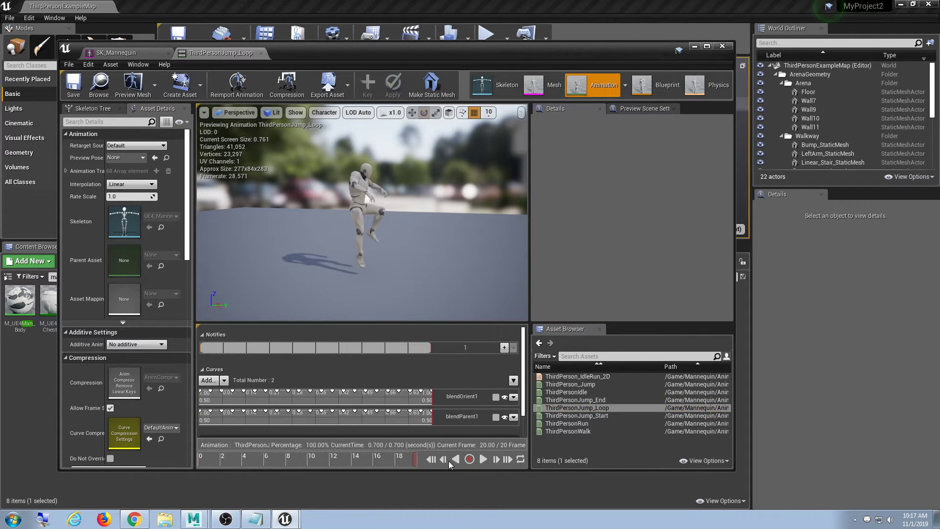
left_click(254, 520)
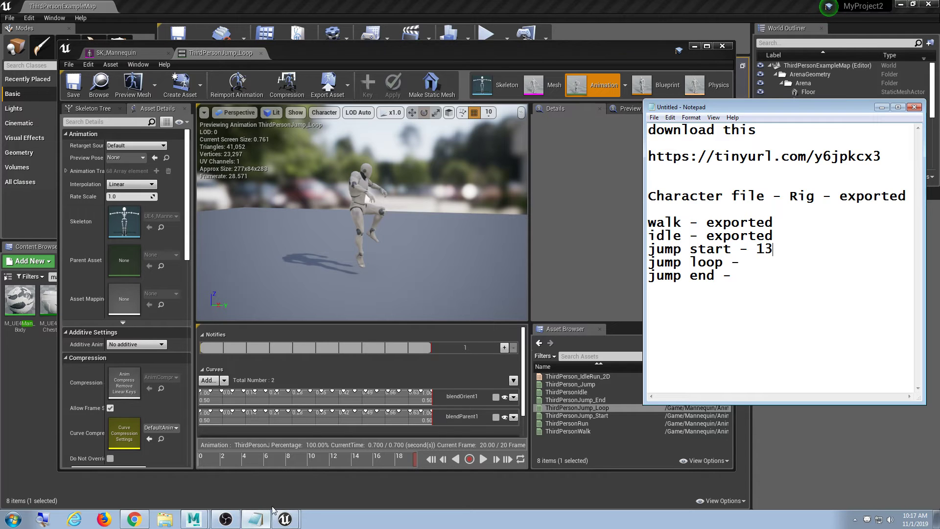
left_click(748, 267)
type("2")
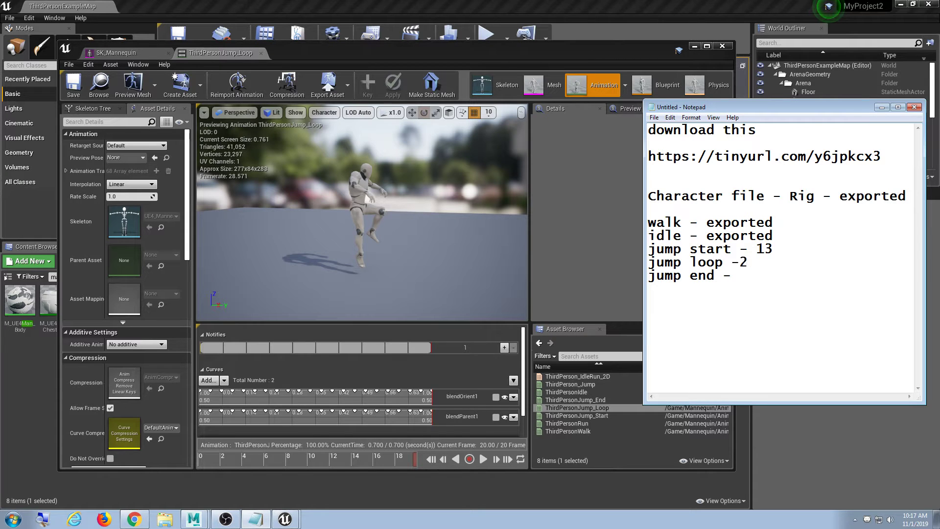
key("BackSpace")
type("20")
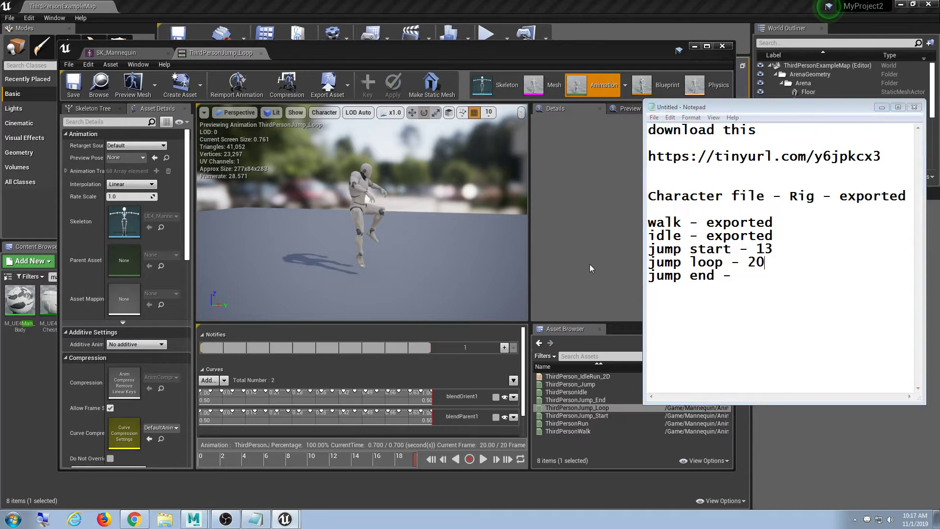
left_click(589, 263)
Step: Show the last frame of ThirdPersonJump_End and note 5 beside "jump end" in the Notepad checklist
left_click(597, 408)
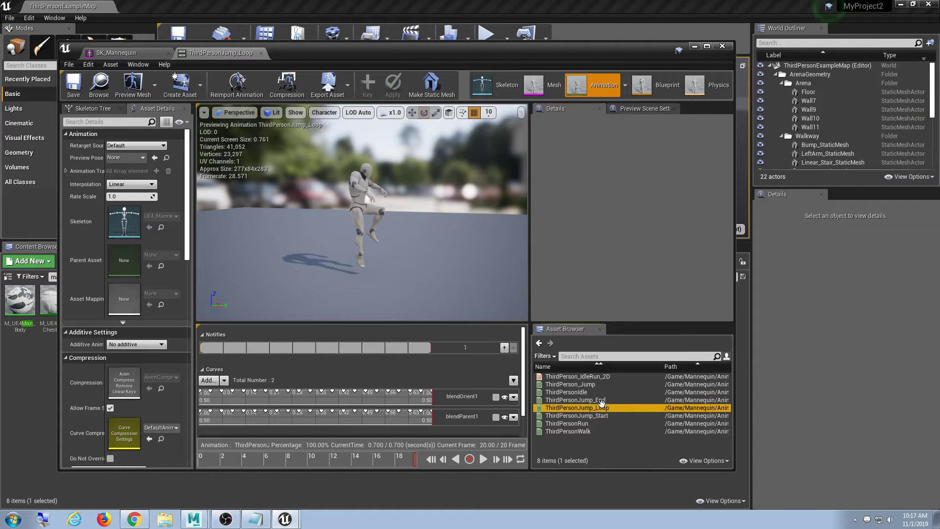
left_click(576, 400)
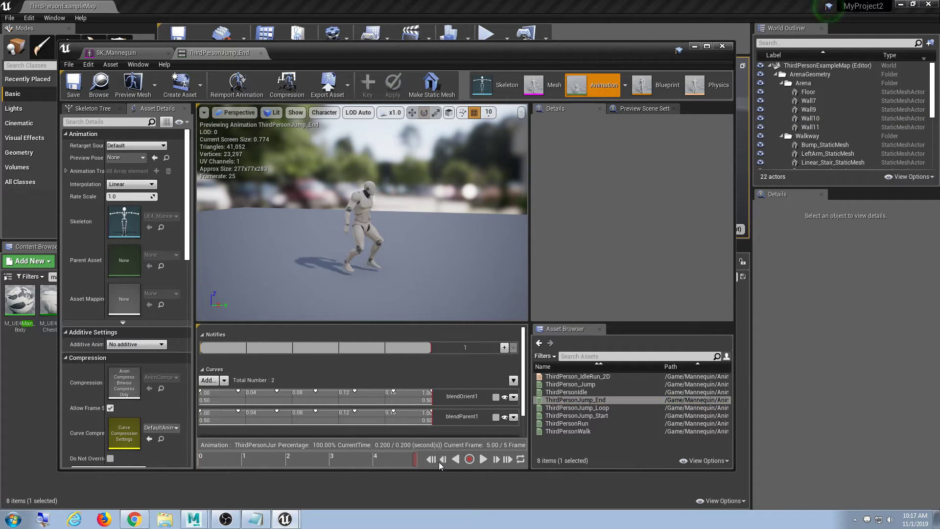
left_click(255, 519)
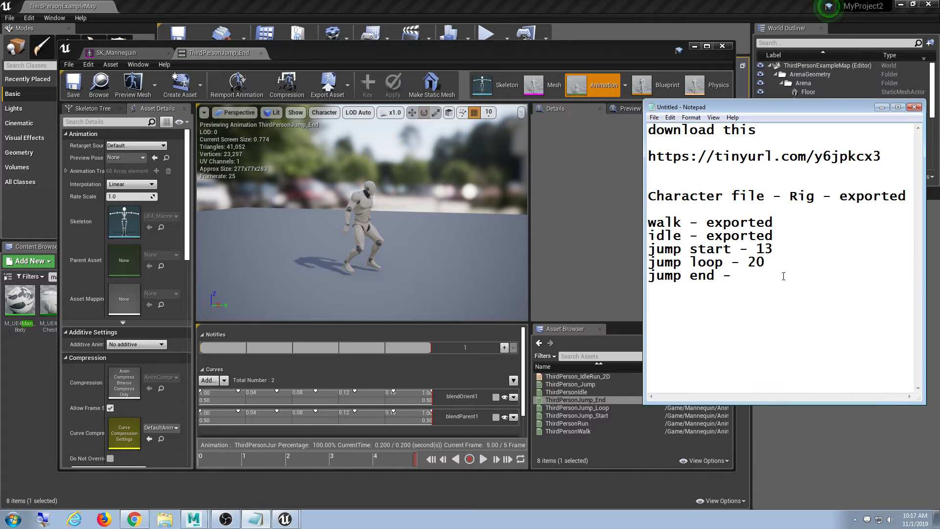
type("5")
left_click(515, 256)
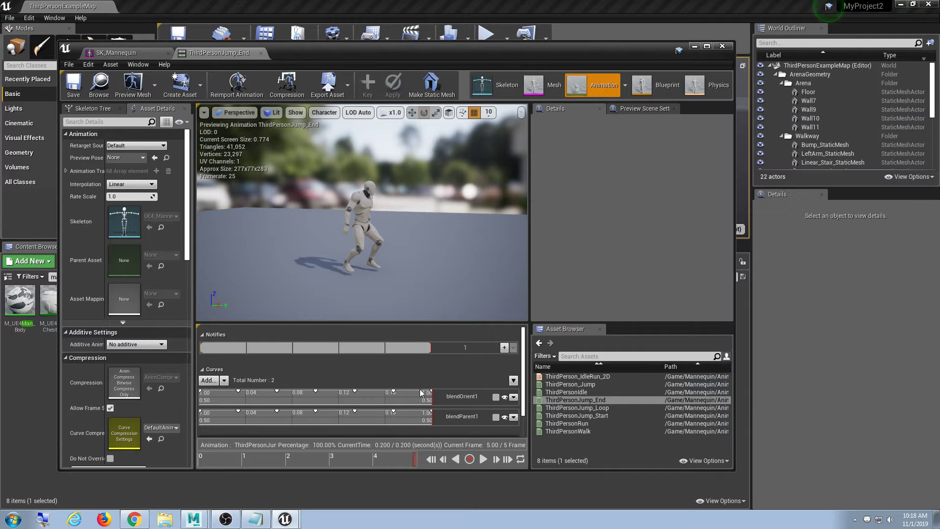
Step: Scrub through the jump start, loop and end animations to compare their first and last poses
left_click_drag(370, 461, 195, 454)
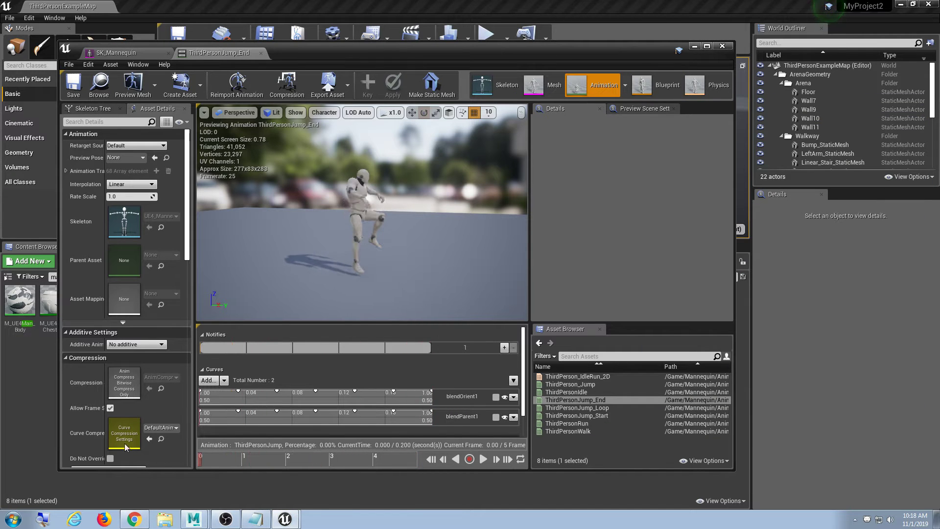
double_click(576, 415)
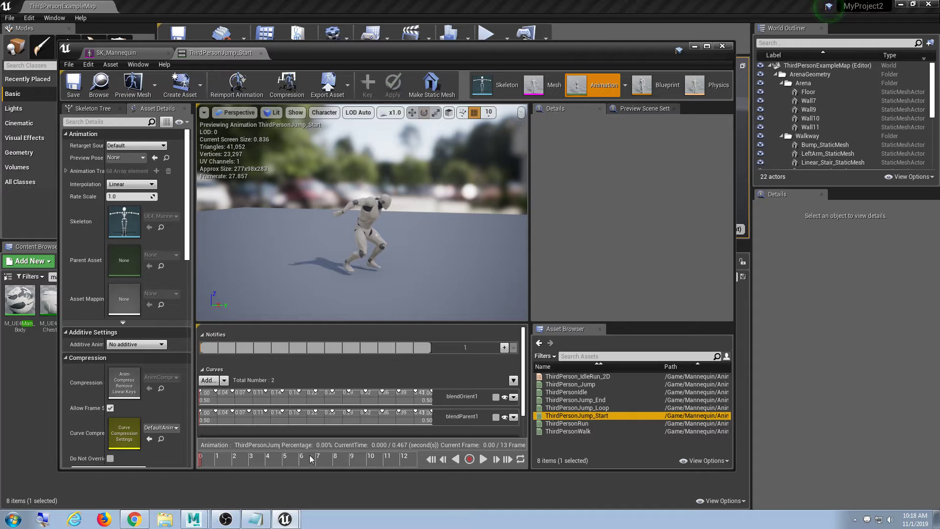
left_click(213, 462)
left_click_drag(213, 466, 116, 448)
left_click_drag(201, 460, 473, 474)
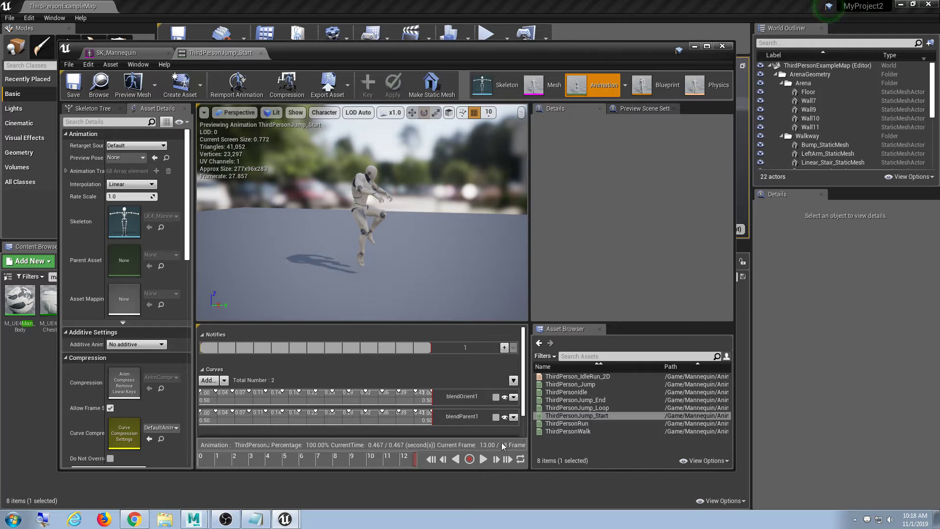
left_click(629, 407)
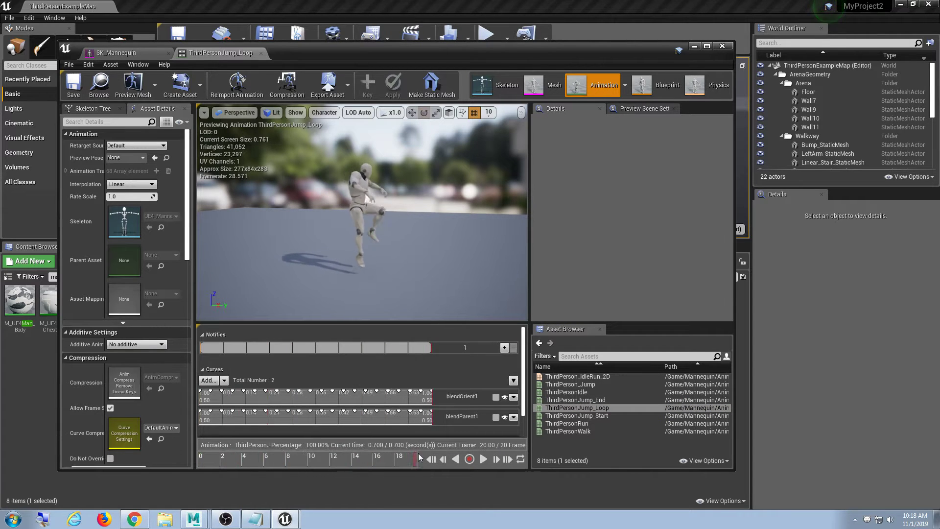
left_click(603, 400)
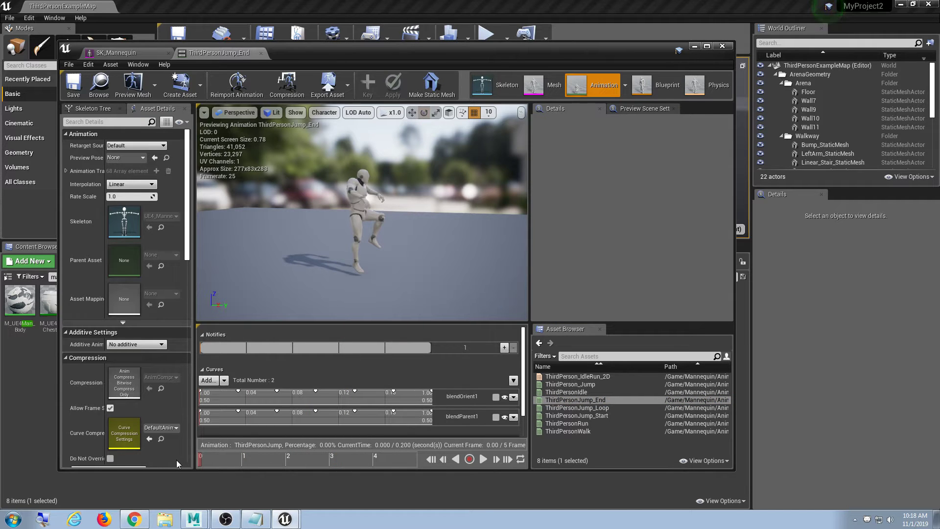
left_click_drag(177, 464, 443, 467)
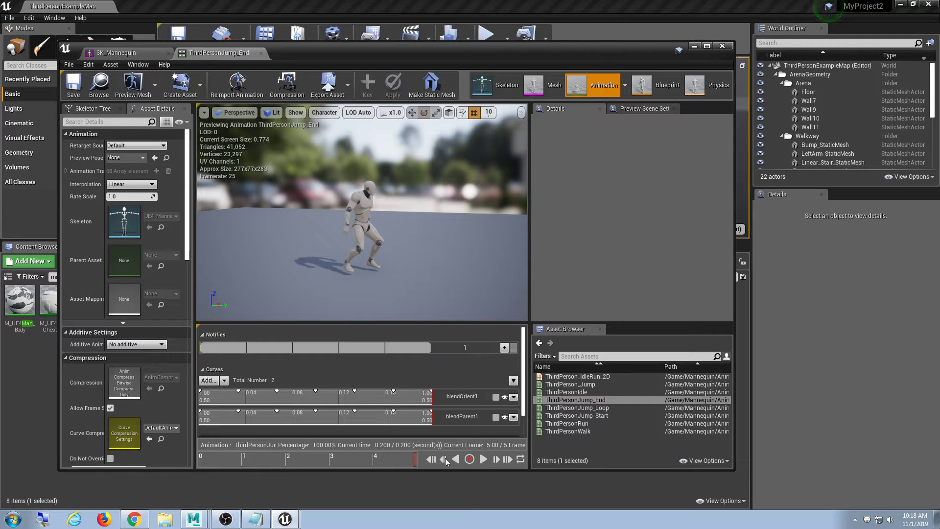
Step: Close the mannequin's animation editor and minimize the Unreal Editor, leaving the Notepad checklist on the desktop
left_click(721, 45)
left_click(899, 3)
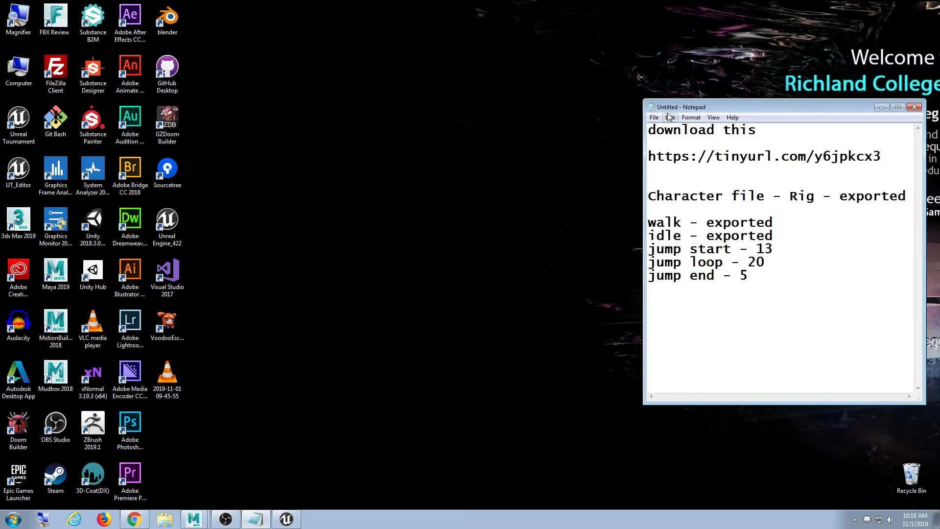
left_click_drag(667, 110, 655, 110)
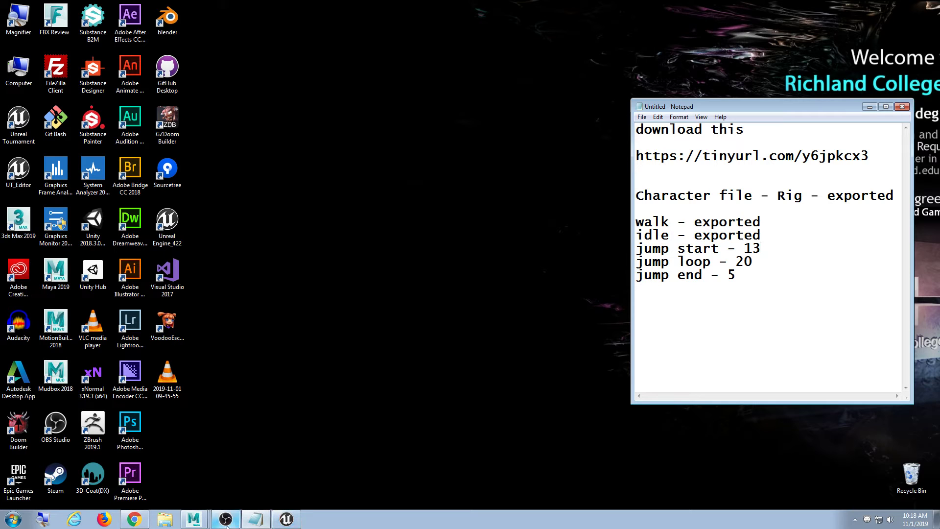
Step: Switch to Maya and close the Graph Editor covering the scorpion rig
left_click(193, 520)
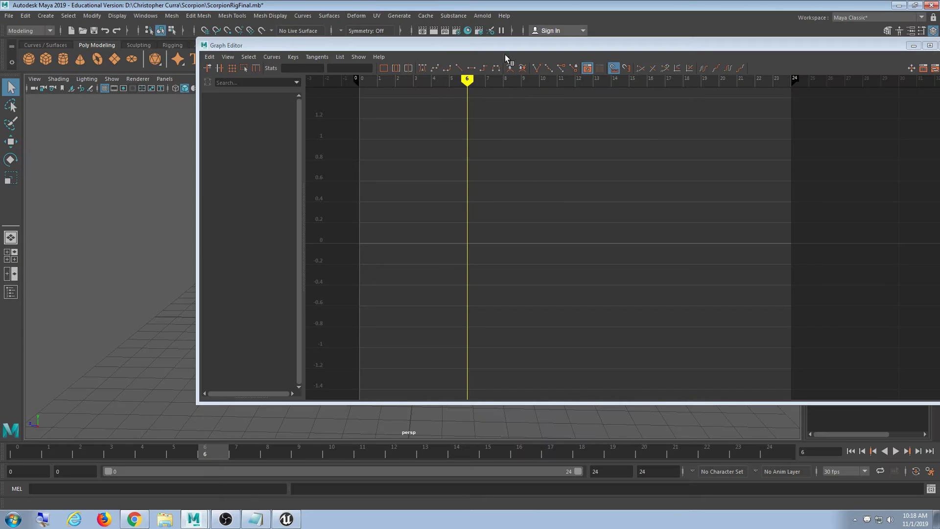
left_click_drag(527, 43, 394, 55)
left_click(806, 56)
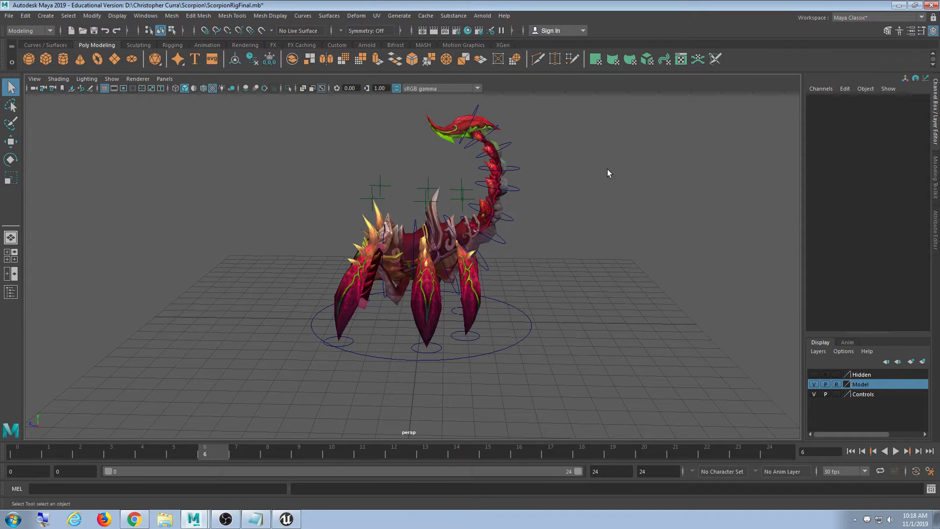
Step: Clear the selection in the scorpion rig scene and start saving ScorpionRigFinal.mb as a new file
left_click_drag(607, 169, 332, 384)
left_click(578, 322)
left_click(9, 15)
left_click(75, 67)
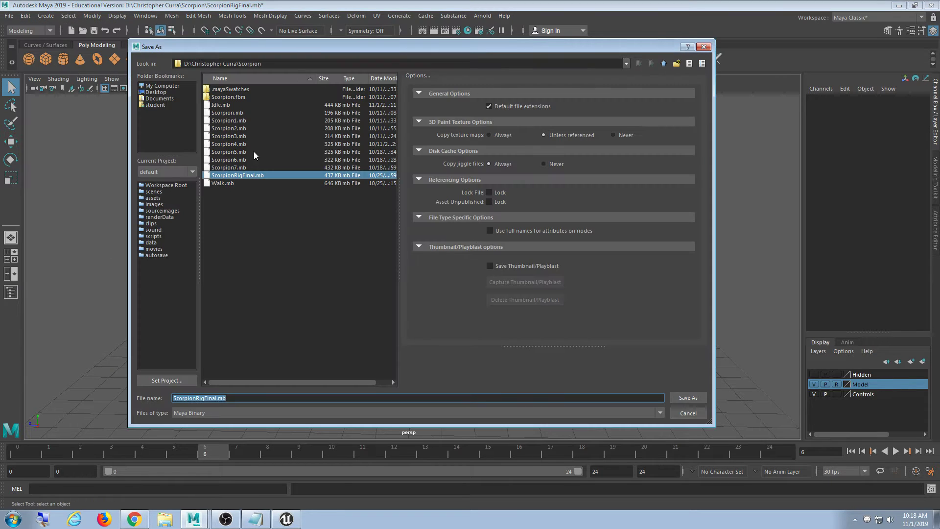
Step: Save the scorpion rig scene under the new file name JumpStart
left_click(242, 398)
left_click_drag(254, 398, 85, 386)
type("JumpStart")
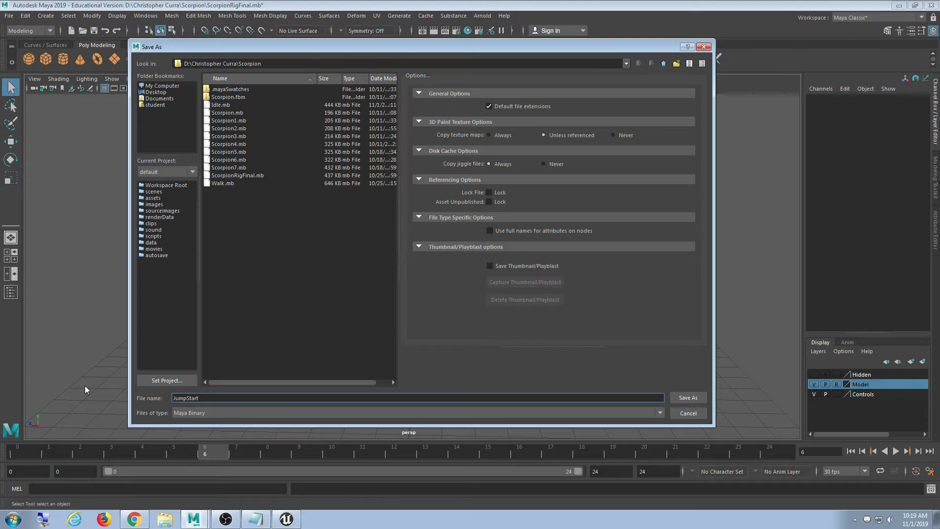
left_click(688, 398)
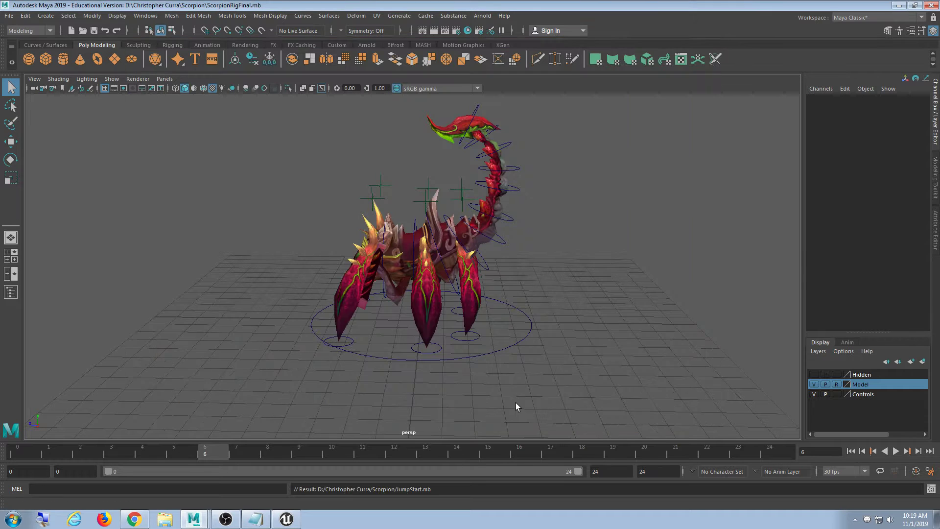
Step: Check the jump start length in the Notepad notes, and set the timeline to frame 0 with an end frame of 13
left_click(416, 225)
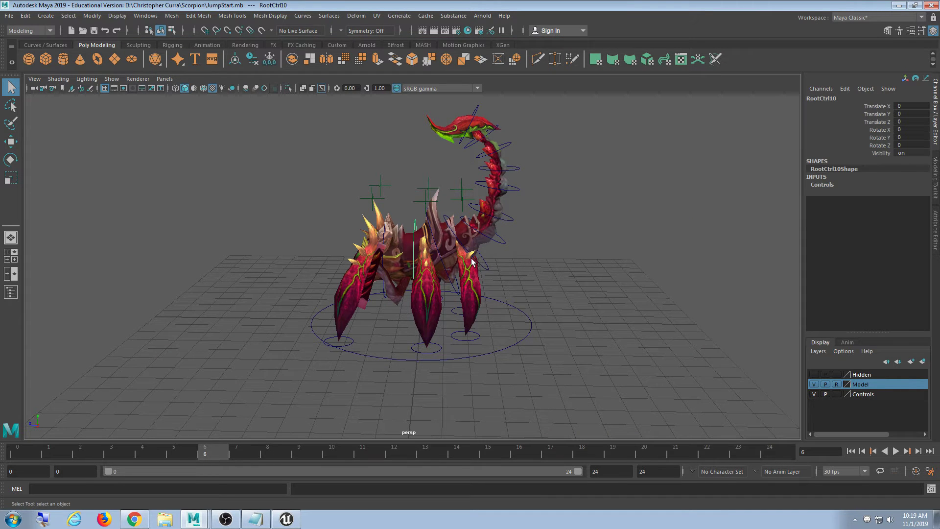
middle_click_drag(463, 247, 456, 246, "alt")
left_click(267, 512)
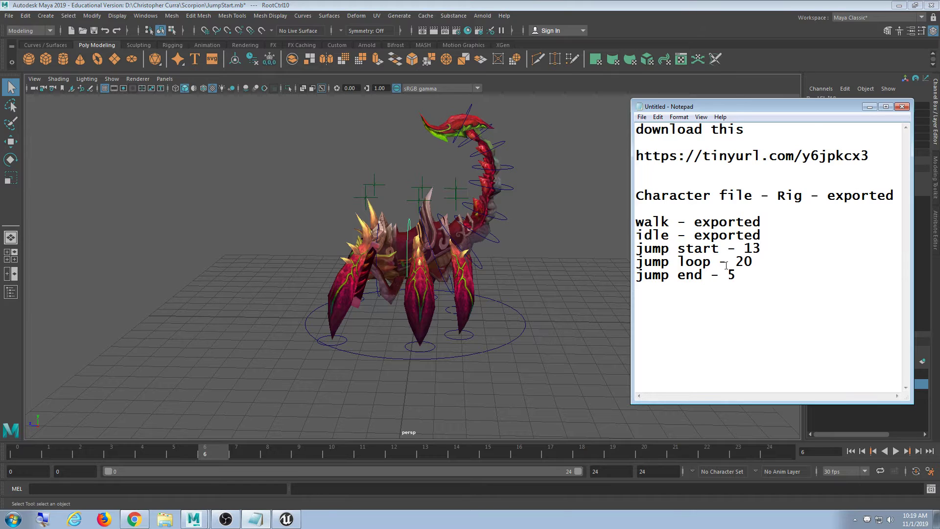
left_click_drag(777, 250, 753, 248)
left_click(748, 247)
left_click(620, 3)
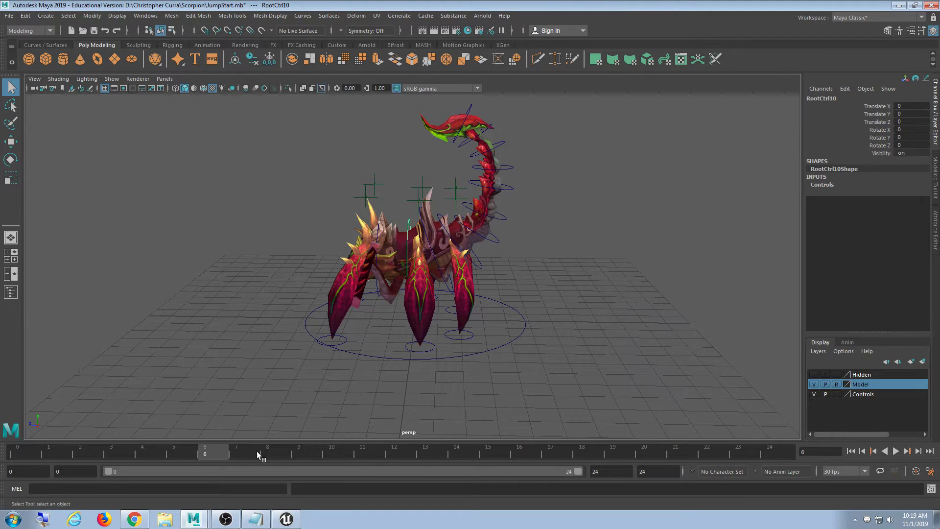
left_click_drag(256, 451, 41, 441)
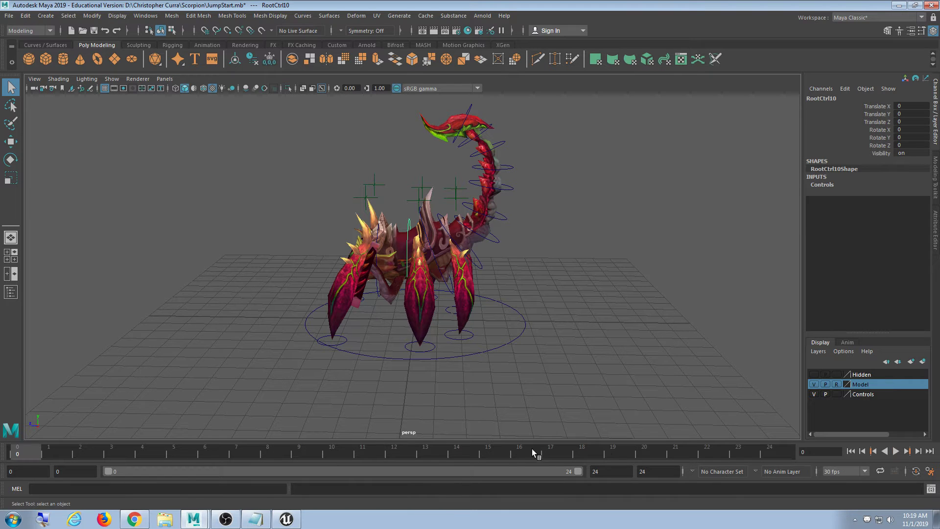
left_click_drag(655, 471, 599, 470)
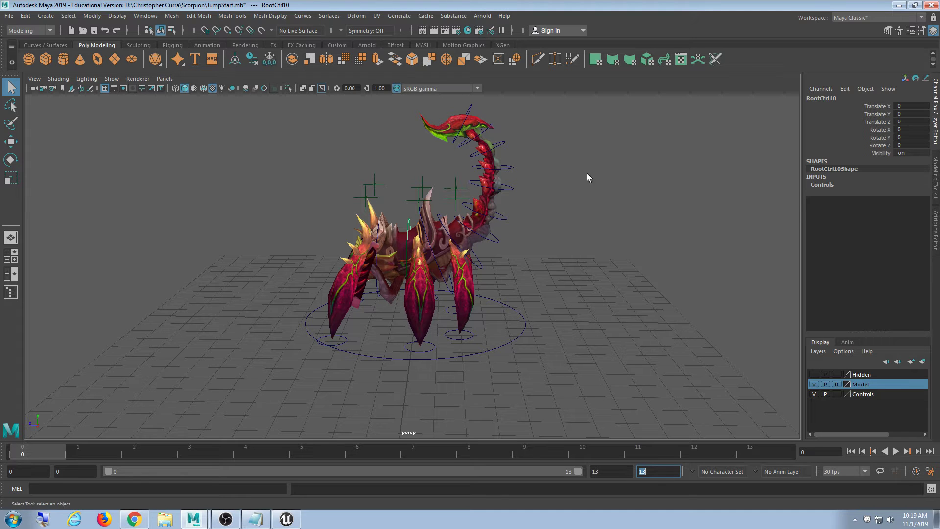
scroll(586, 173, "down", 4)
left_click_drag(525, 206, 556, 270, "alt")
scroll(556, 270, "down", 3)
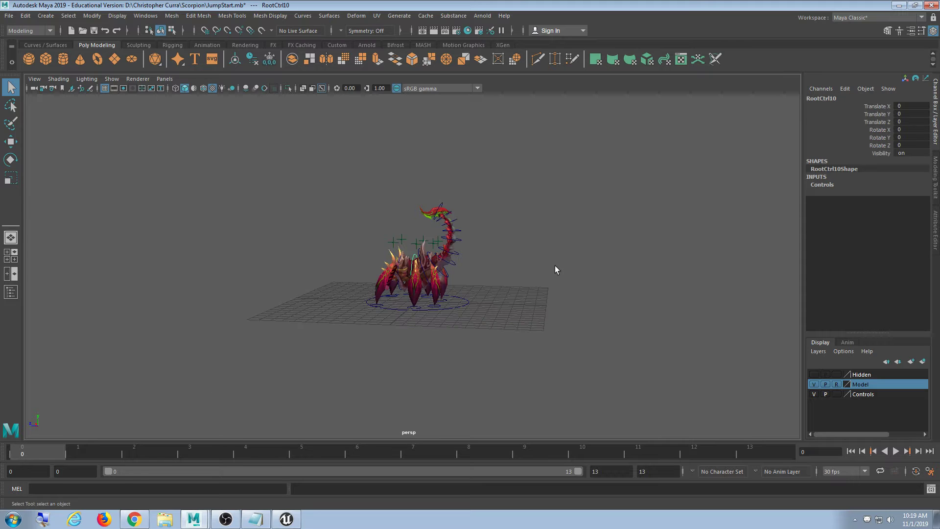
middle_click_drag(555, 270, 557, 283, "alt")
key("w")
left_click_drag(416, 254, 397, 239)
key("ctrl+z")
scroll(452, 302, "up", 4)
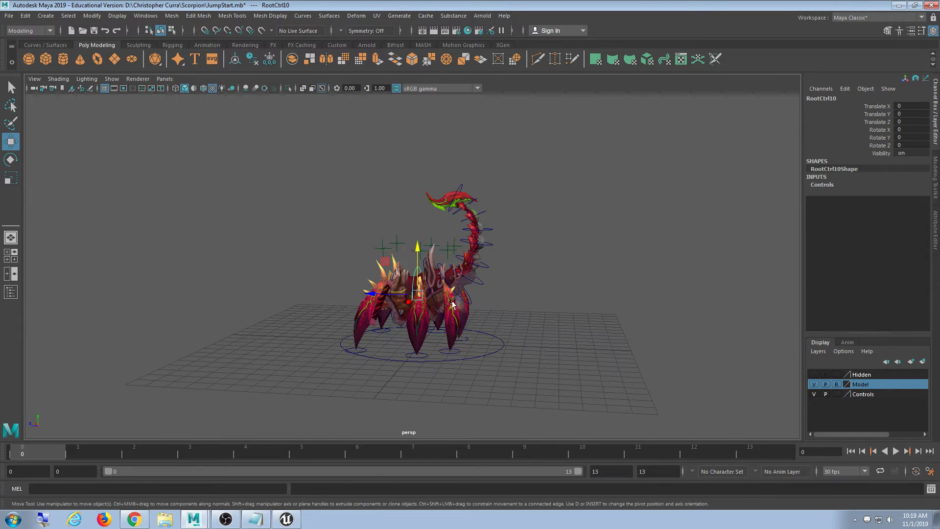
middle_click_drag(452, 302, 463, 261, "alt")
left_click_drag(429, 202, 428, 229)
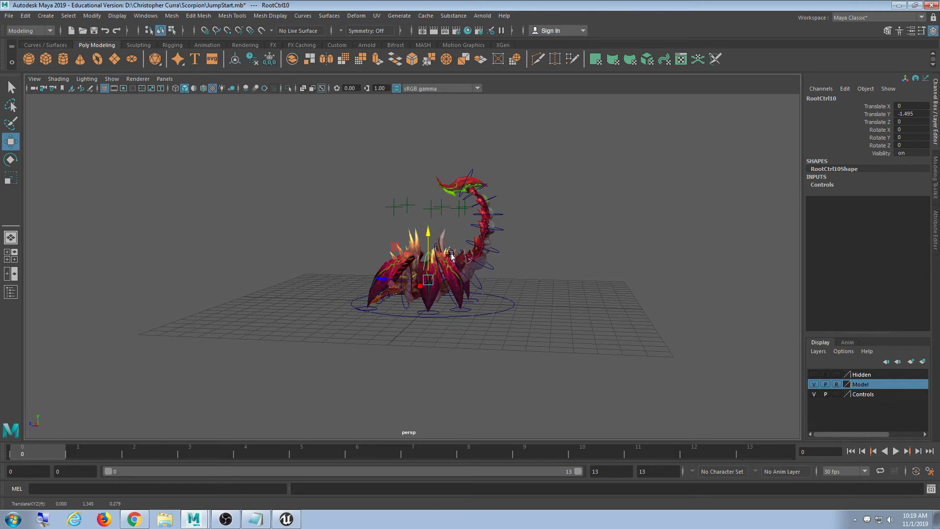
key("ctrl+z")
left_click_drag(504, 297, 557, 304, "alt")
left_click_drag(483, 280, 445, 281, "alt")
scroll(457, 295, "up", 3)
middle_click_drag(457, 298, 419, 313, "alt")
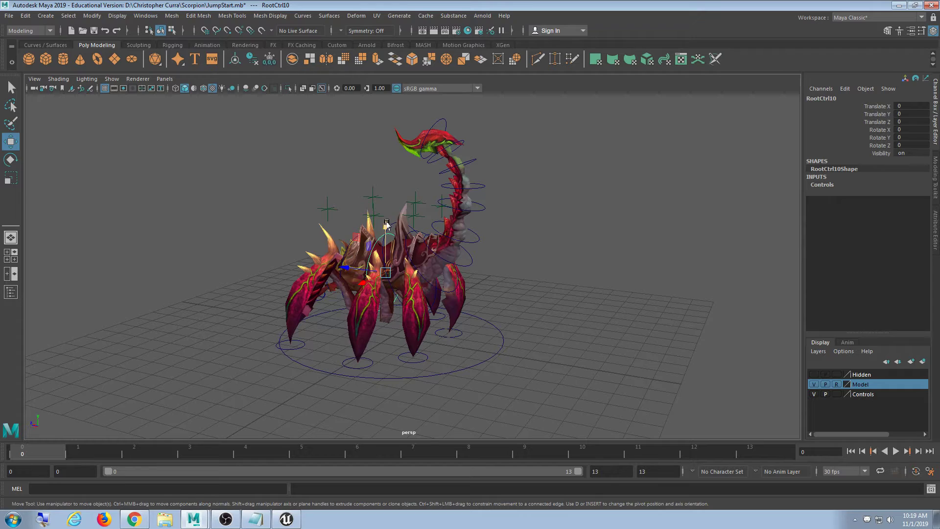
left_click_drag(387, 225, 387, 264)
key("ctrl+z")
left_click_drag(436, 324, 455, 305, "alt")
Step: Switch to Unreal Editor, play the mannequin's ThirdPersonJump_Start animation for reference, and return to Maya
left_click(286, 519)
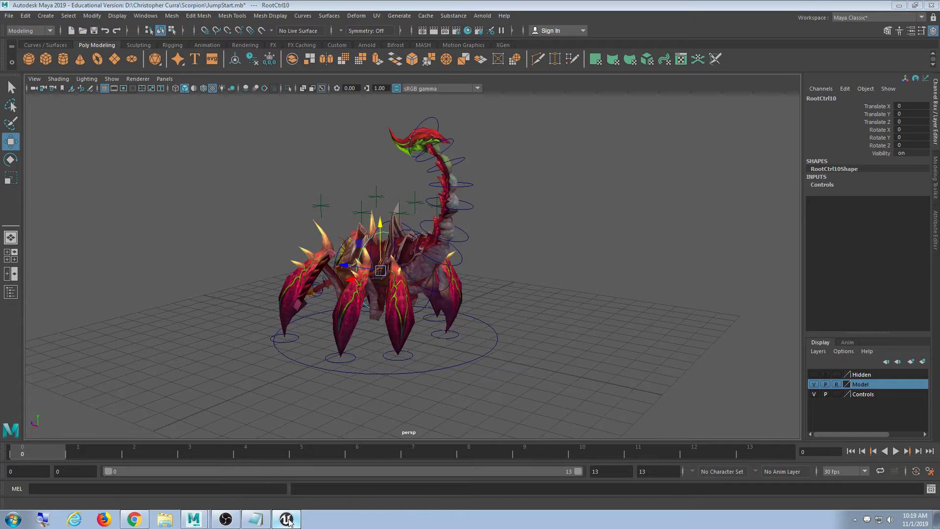
double_click(90, 301)
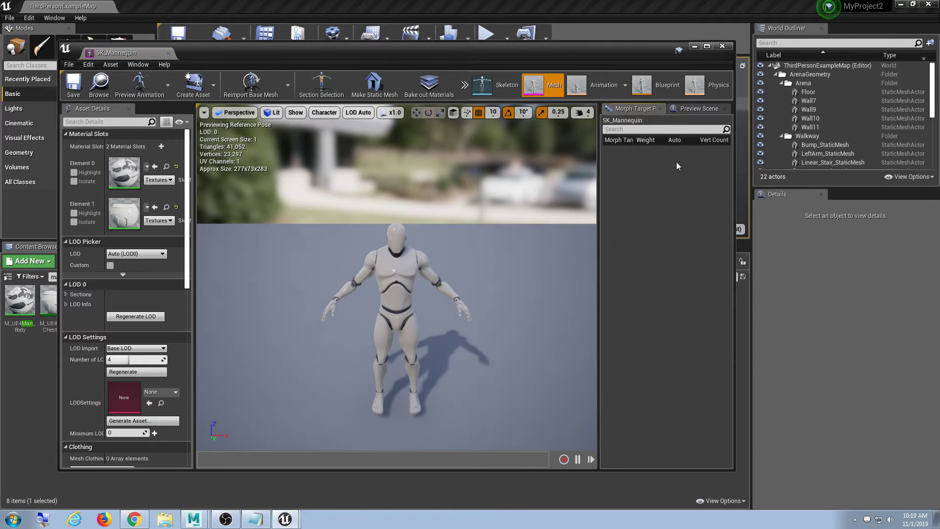
left_click(656, 86)
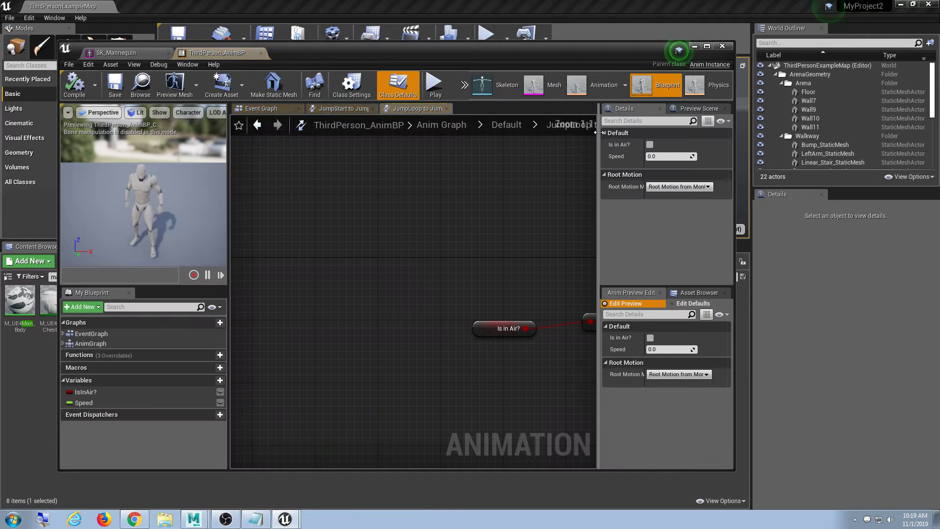
left_click(596, 86)
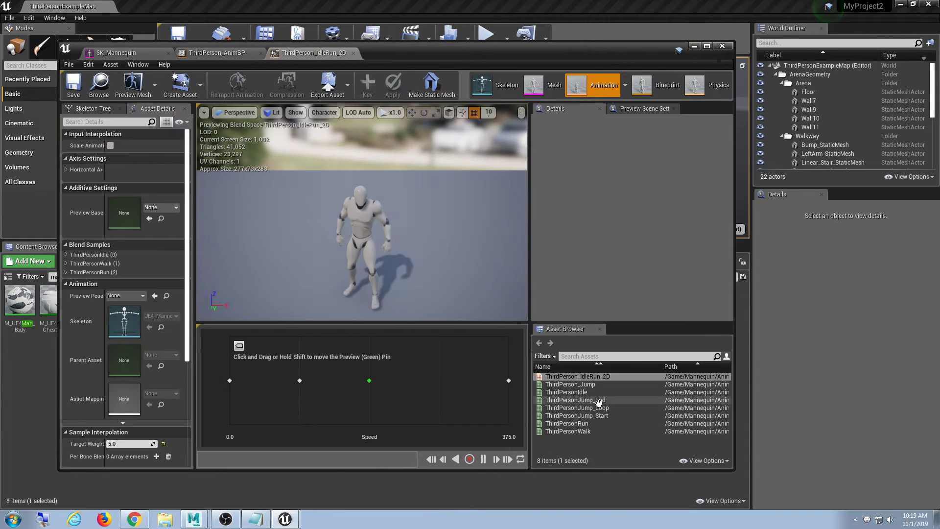
double_click(601, 415)
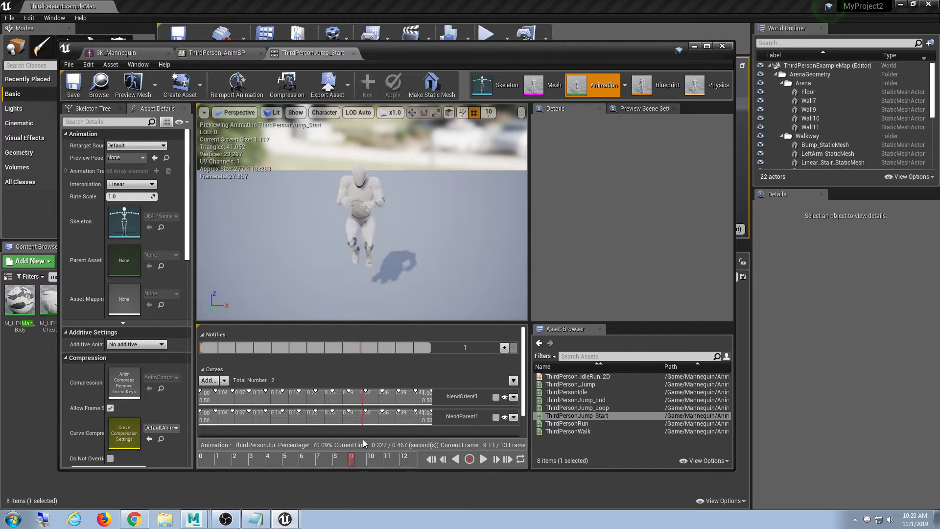
left_click(484, 459)
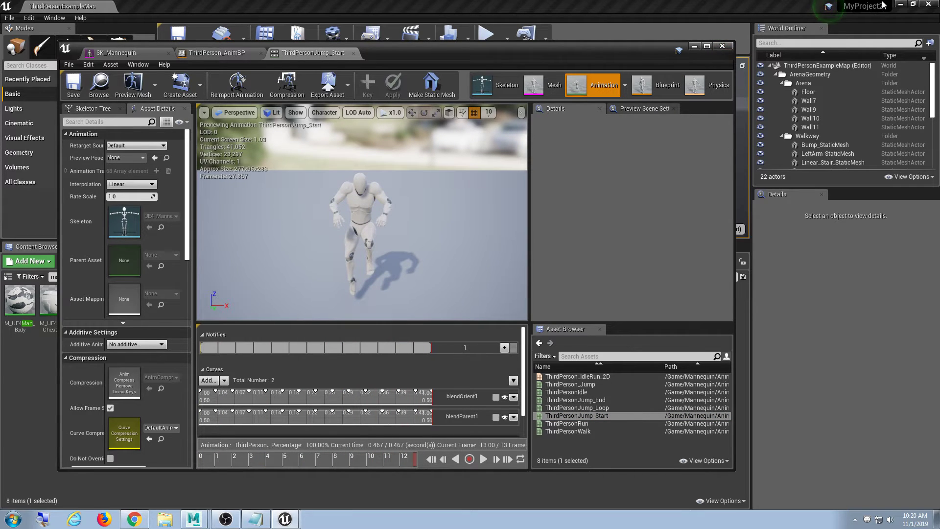
left_click(900, 4)
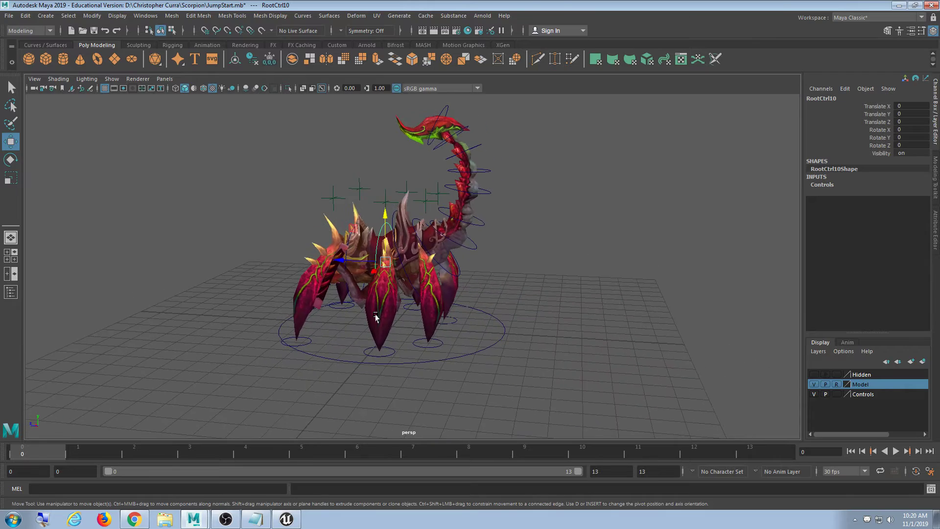
Step: Lower the scorpion's body control to about -1.758 in Translate Y at frame 0 and key it for the crouch
scroll(375, 317, "up", 5)
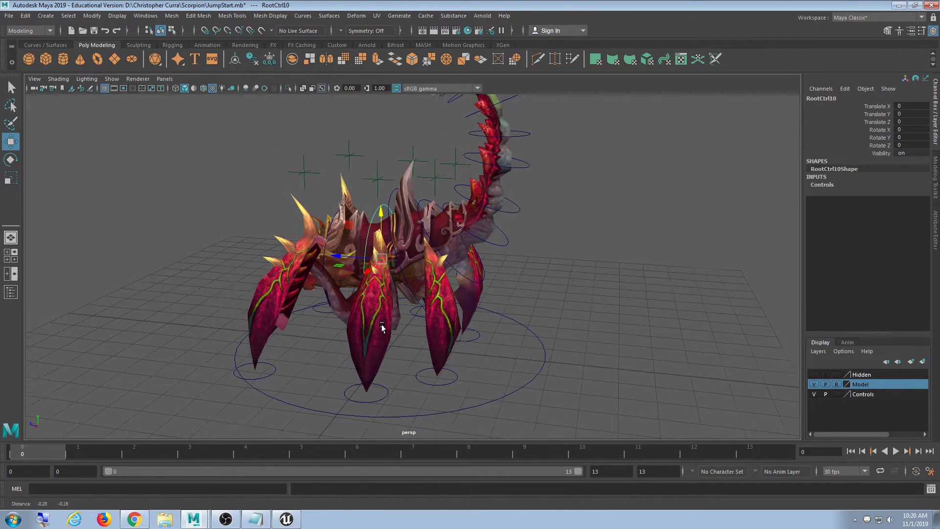
middle_click_drag(381, 324, 377, 322, "alt")
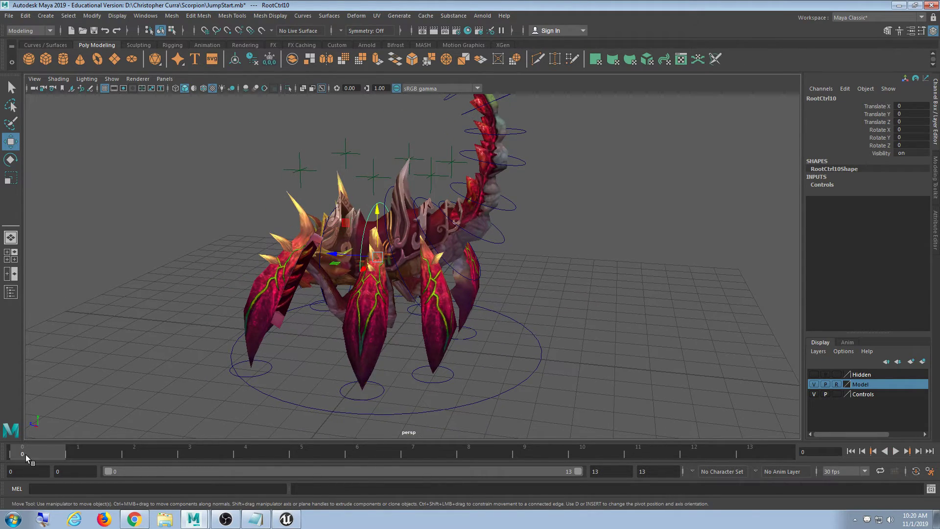
left_click_drag(343, 324, 391, 318, "alt")
scroll(397, 335, "down", 2)
middle_click_drag(425, 331, 415, 316, "alt")
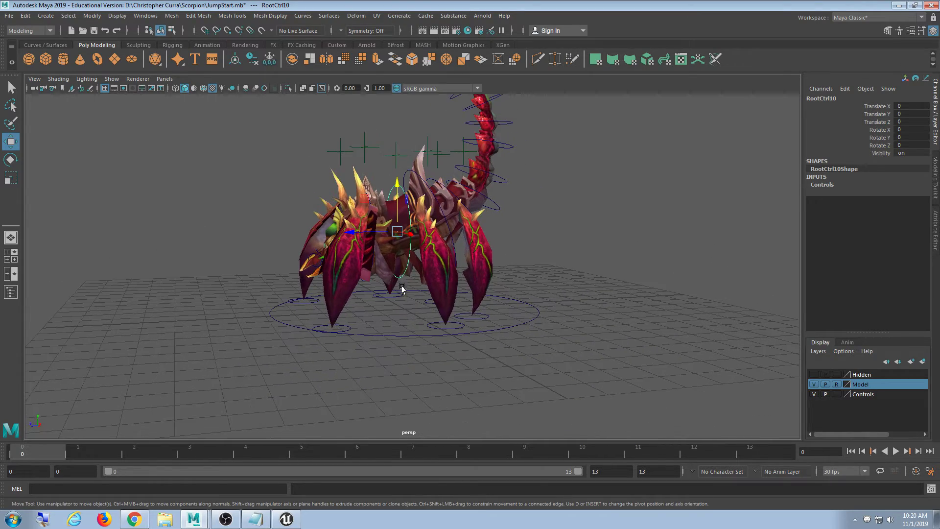
scroll(398, 283, "up", 5)
left_click(361, 163)
left_click(376, 212)
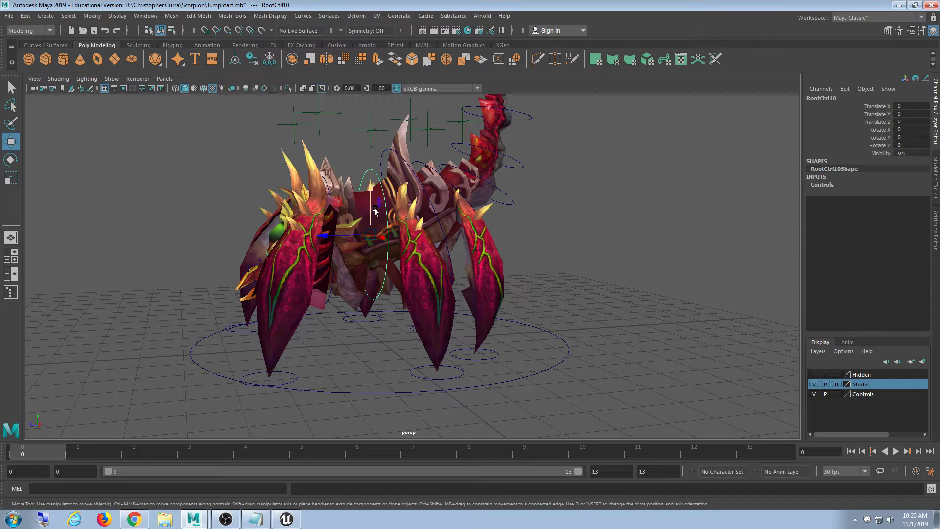
mouse_move(401, 268)
left_mouse_down("alt")
mouse_move(381, 261)
mouse_move(391, 262)
left_mouse_up("alt")
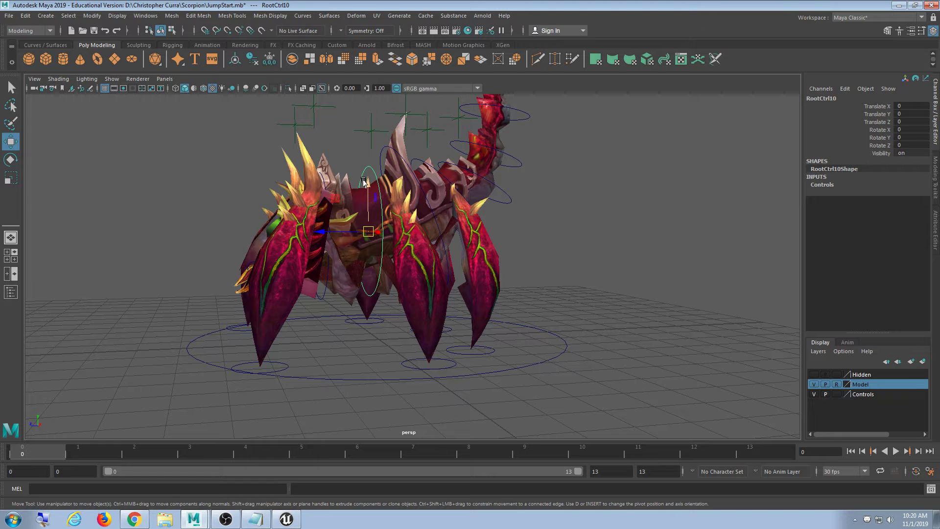
left_click_drag(364, 180, 363, 256)
left_click_drag(401, 288, 361, 313, "alt")
scroll(384, 292, "up", 3)
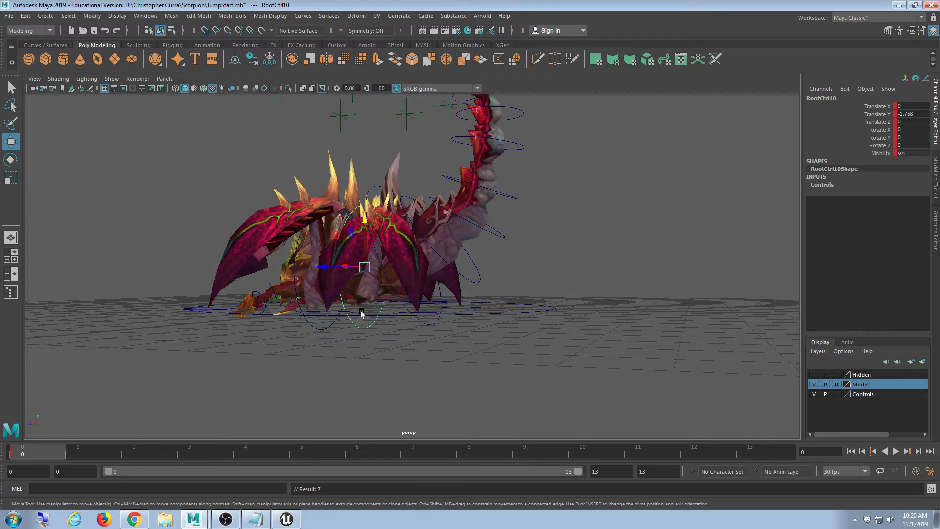
Step: Select the foot controls of all six legs and key them at frame 0
left_click_drag(468, 340, 360, 307, "alt")
scroll(435, 303, "up", 4)
left_click(355, 309)
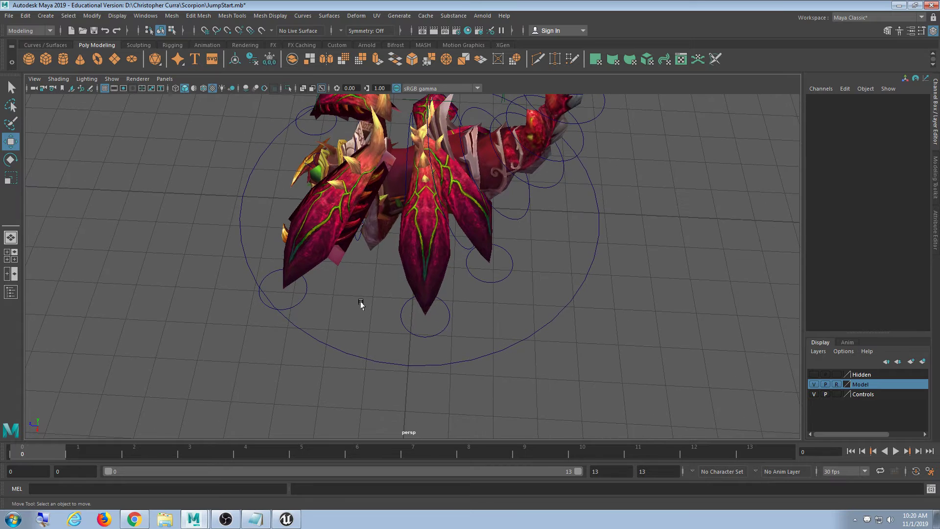
mouse_move(377, 268)
left_mouse_down("alt")
mouse_move(345, 285)
mouse_move(369, 286)
left_mouse_up("alt")
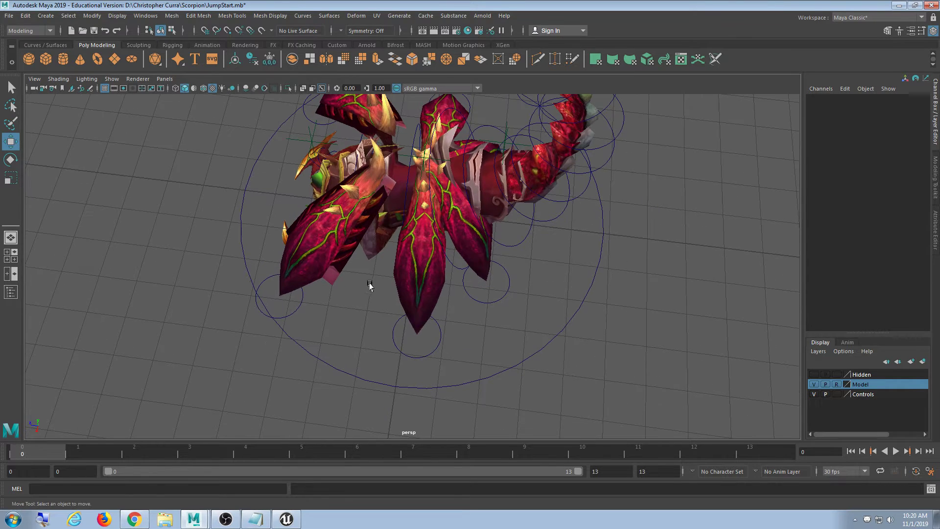
left_click(299, 307)
left_click(439, 343, "shift")
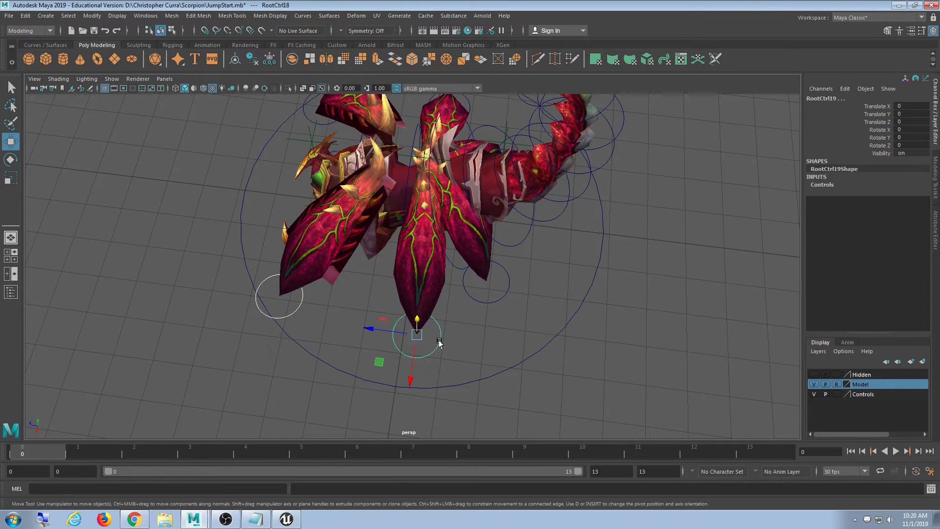
left_click(494, 305, "shift")
left_click_drag(494, 305, 483, 288, "alt")
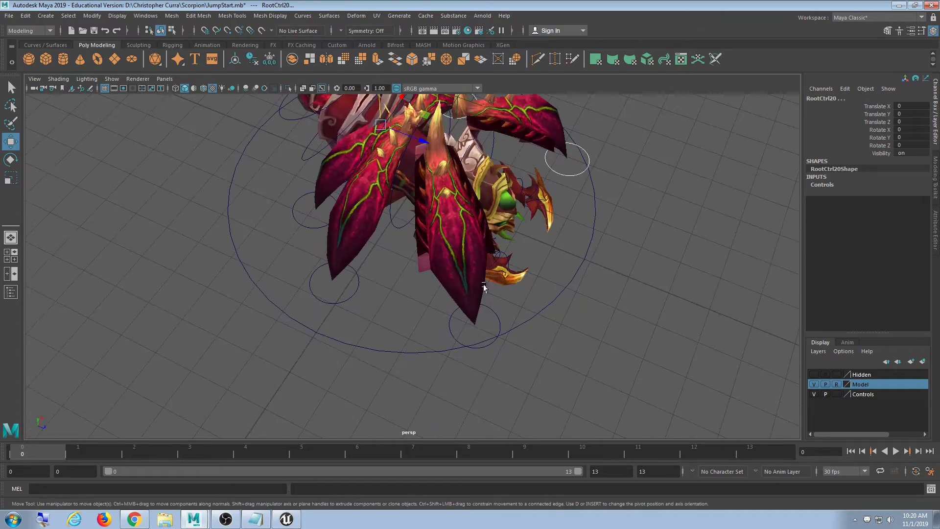
left_click(335, 301, "shift")
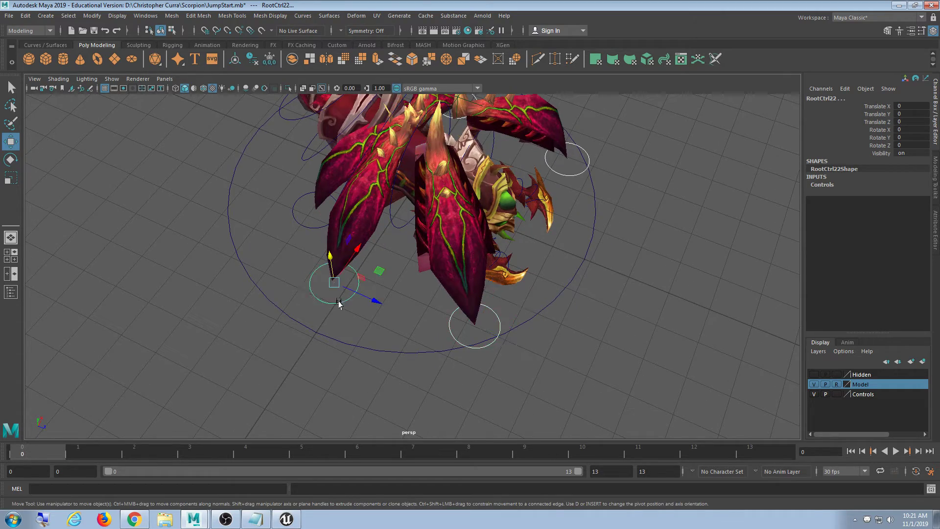
left_click_drag(334, 301, 322, 285, "alt")
left_click_drag(523, 312, 391, 329, "alt")
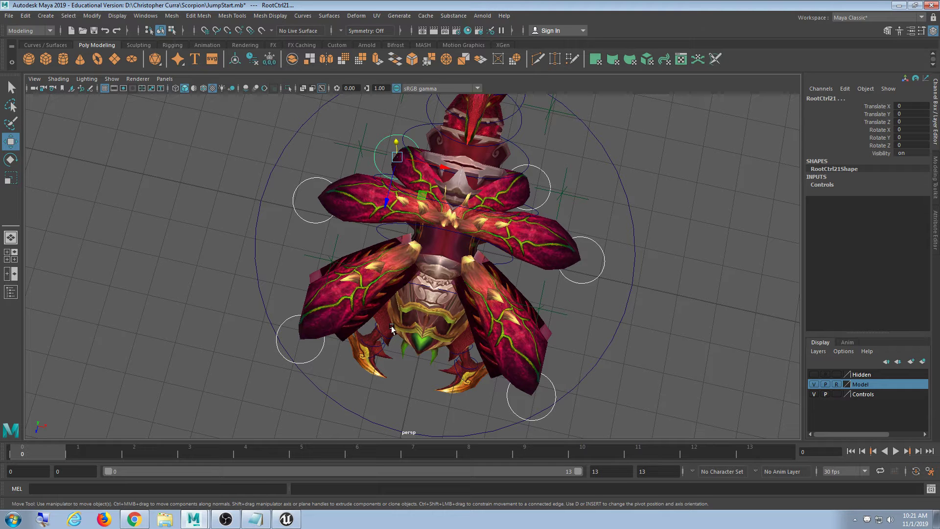
mouse_move(392, 329)
left_mouse_down("alt")
mouse_move(398, 256)
mouse_move(420, 294)
mouse_move(317, 322)
mouse_move(417, 341)
mouse_move(399, 341)
left_mouse_up("alt")
key("s")
Step: Reselect the body control RootCtrl10 around the scorpion's midsection
left_click_drag(532, 304, 451, 294, "alt")
scroll(448, 306, "up", 5)
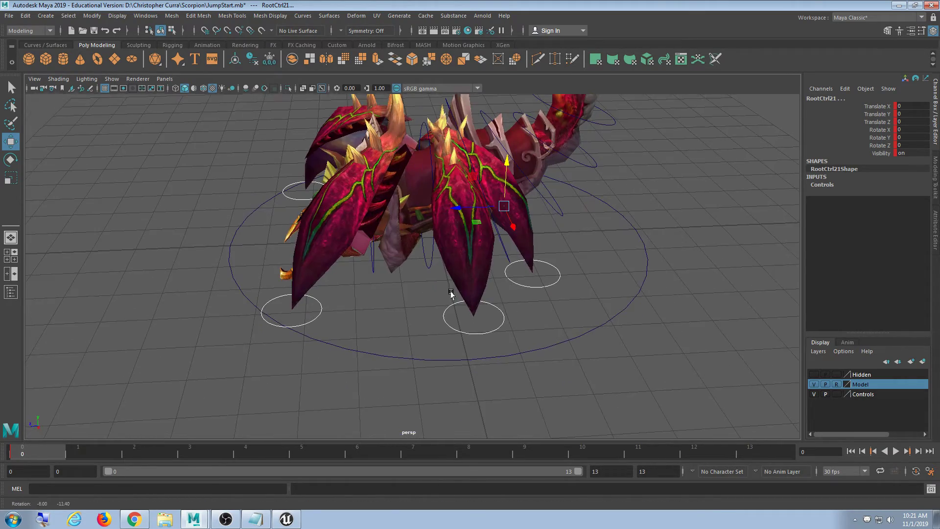
left_click(417, 126)
left_click_drag(512, 227, 492, 211, "alt")
left_click(422, 133)
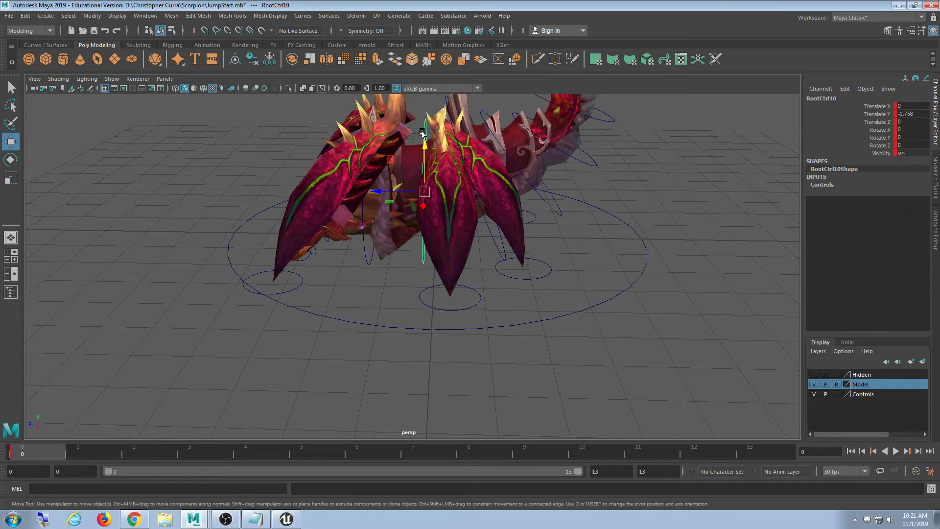
left_click_drag(424, 135, 512, 245, "alt")
scroll(510, 254, "down", 3)
scroll(510, 254, "up", 3)
scroll(511, 254, "down", 3)
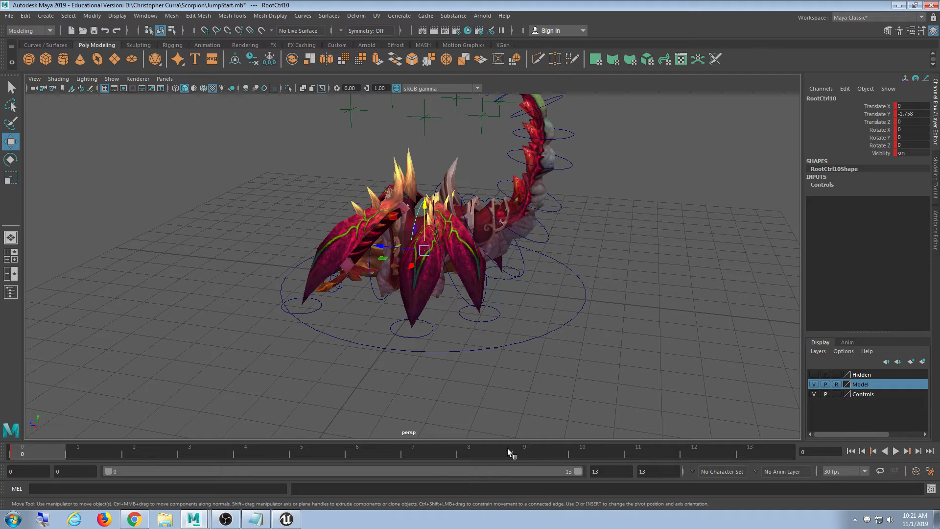
Step: Play the timeline briefly, and set the current frame to 13
key("alt+v")
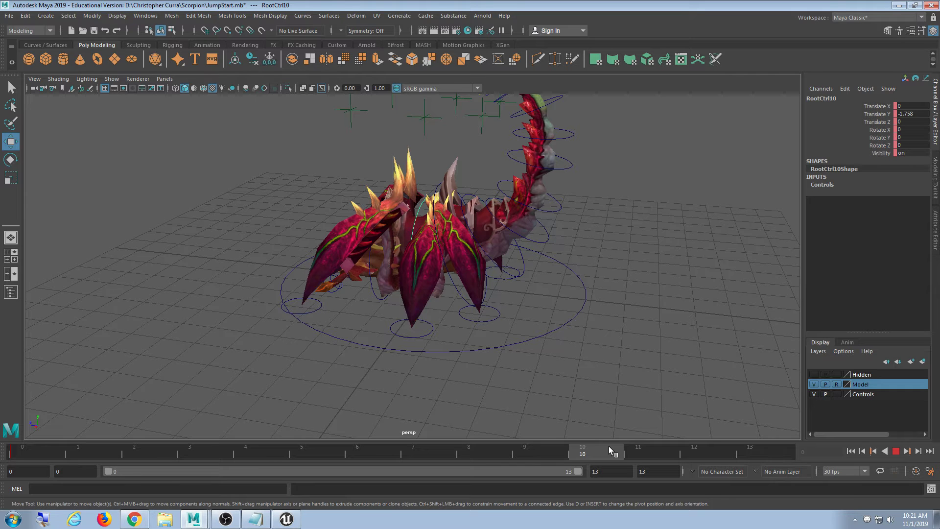
key("alt+v")
left_click_drag(607, 306, 562, 356, "alt")
left_click(748, 450)
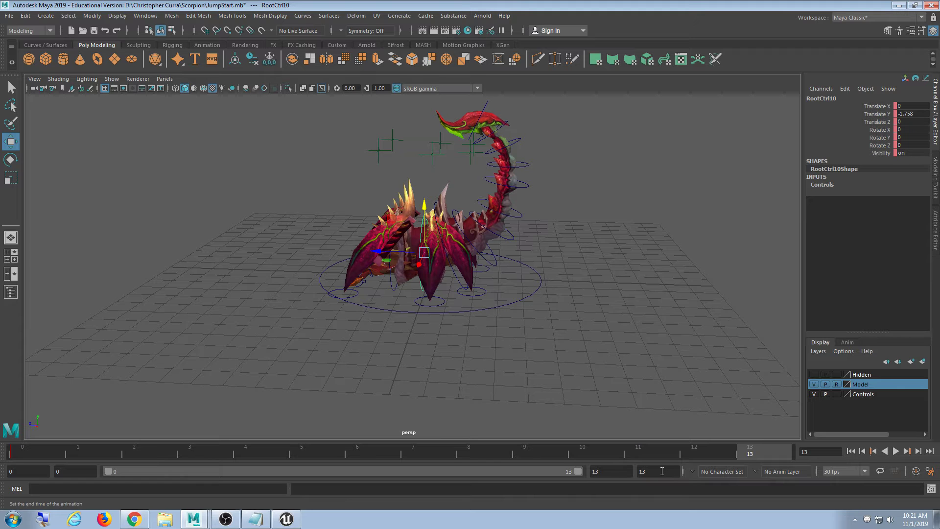
Step: Switch to Unreal Editor, scrub ThirdPersonJump_Start to check its key pose timing, and return to Maya
left_click(285, 519)
left_click_drag(414, 460, 438, 473)
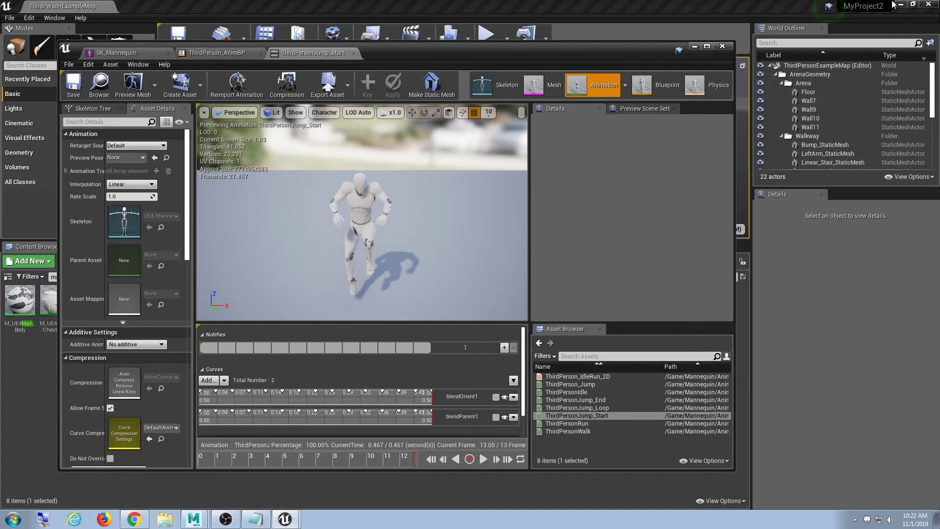
left_click(894, 5)
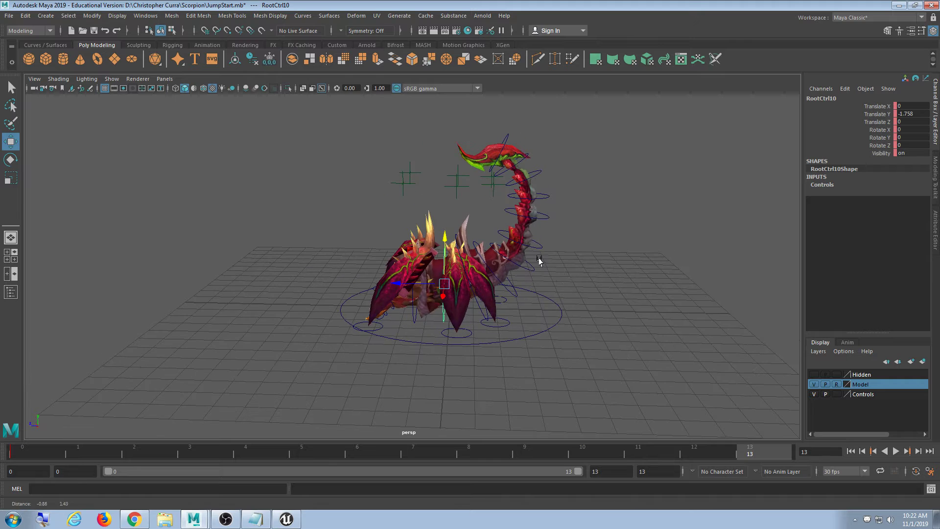
Step: At frame 10, raise the scorpion's body control off the ground and set its Translate Y to 5
left_click_drag(541, 454, 580, 454)
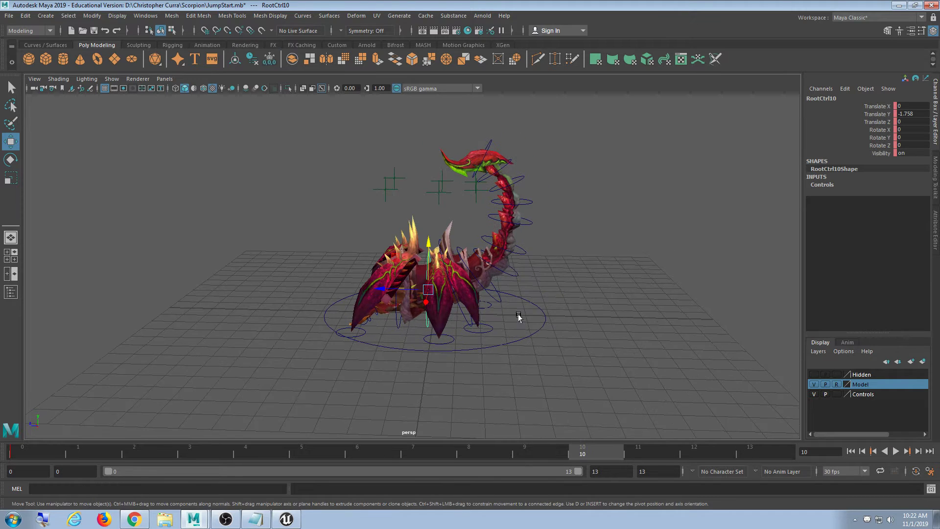
left_click_drag(519, 317, 441, 339, "alt")
scroll(445, 325, "up", 3)
scroll(444, 324, "down", 3)
scroll(442, 336, "down", 3)
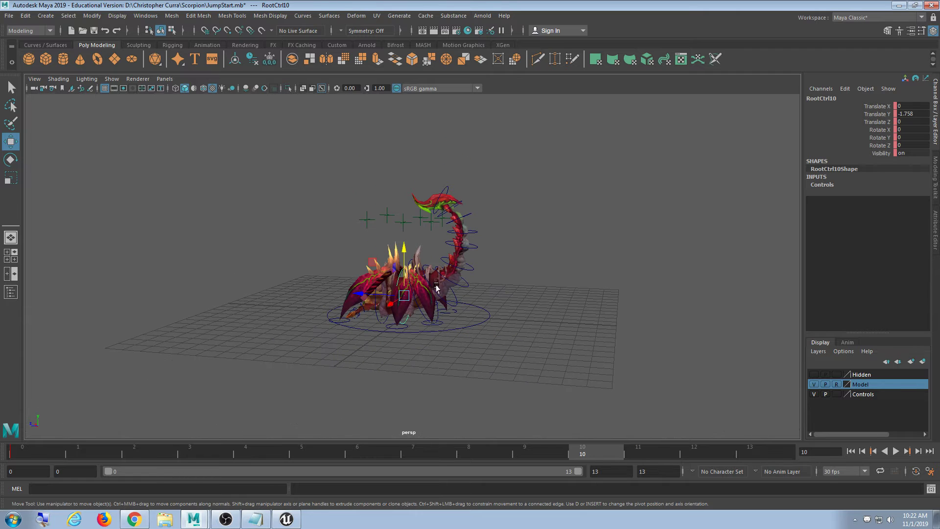
left_click_drag(406, 253, 495, 118)
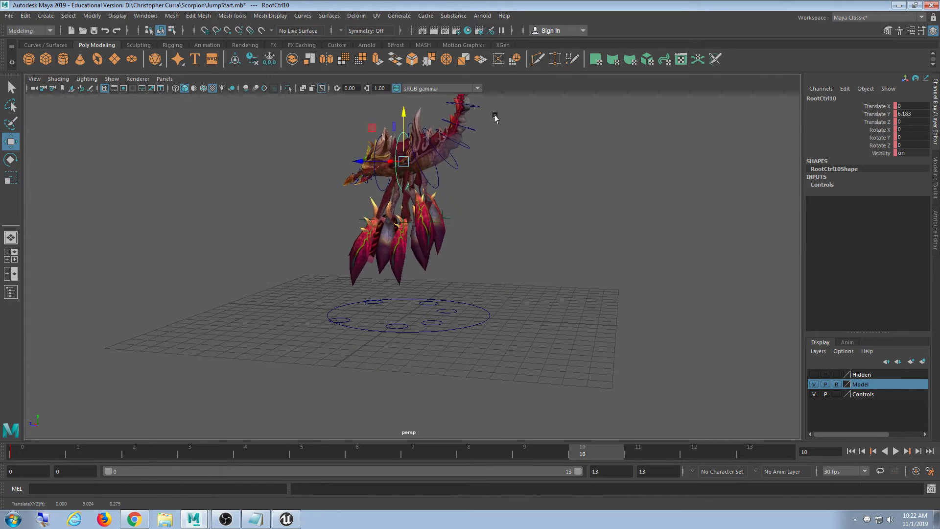
type("5")
key("Return")
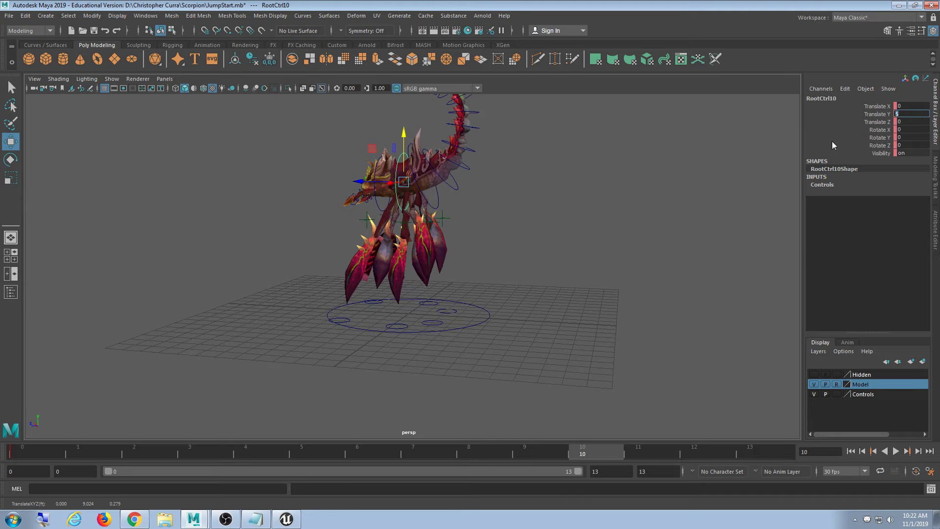
Step: Key the raised body control at frame 10 and again at frame 13
left_click_drag(774, 159, 544, 249, "alt")
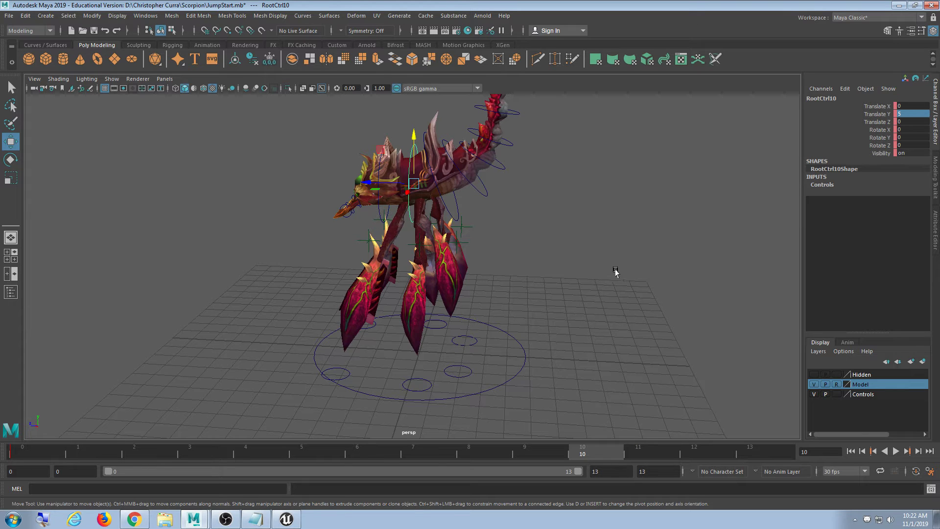
left_click_drag(520, 262, 519, 314, "alt")
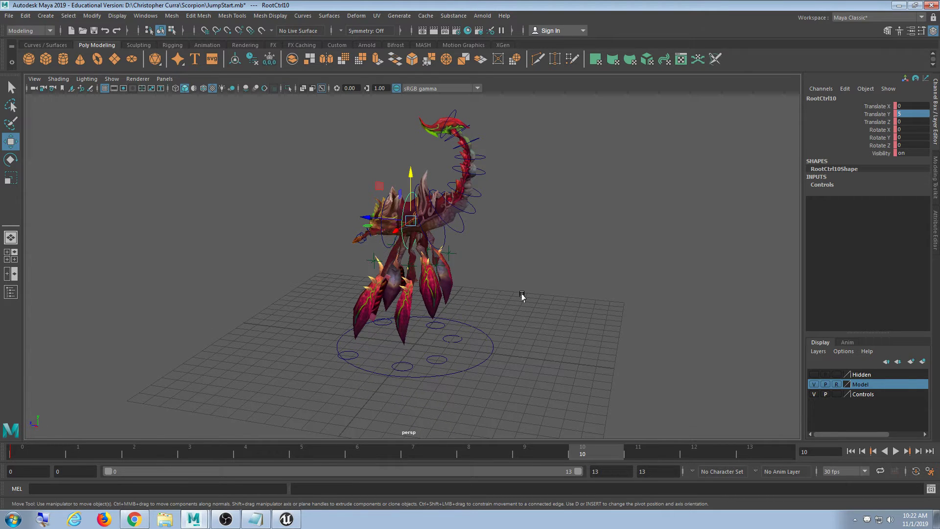
left_click_drag(531, 296, 508, 334, "alt")
scroll(509, 334, "down", 1)
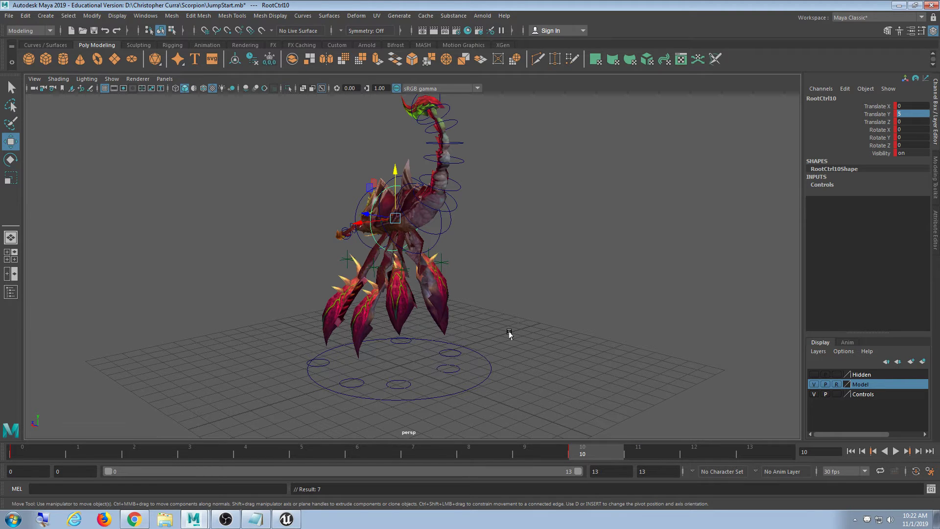
left_click_drag(471, 307, 499, 250, "alt")
left_click(759, 452)
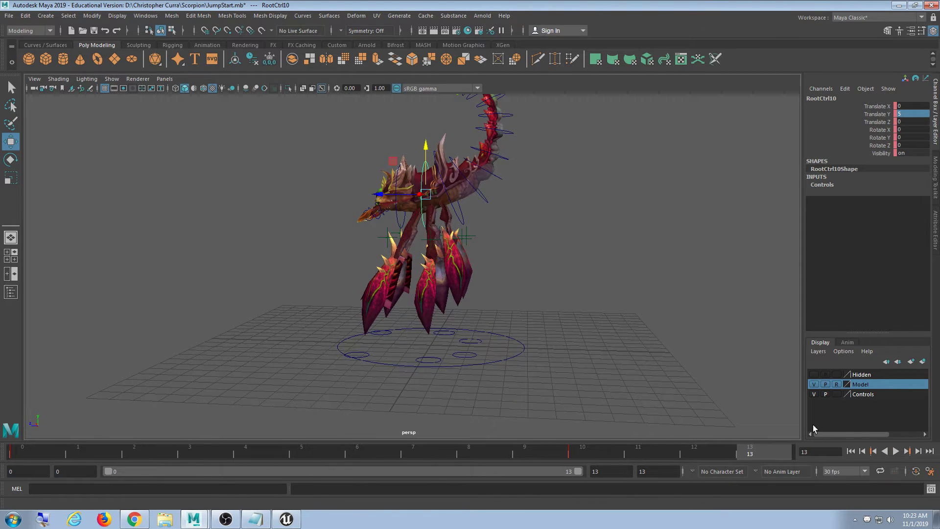
left_click_drag(546, 277, 517, 291, "alt")
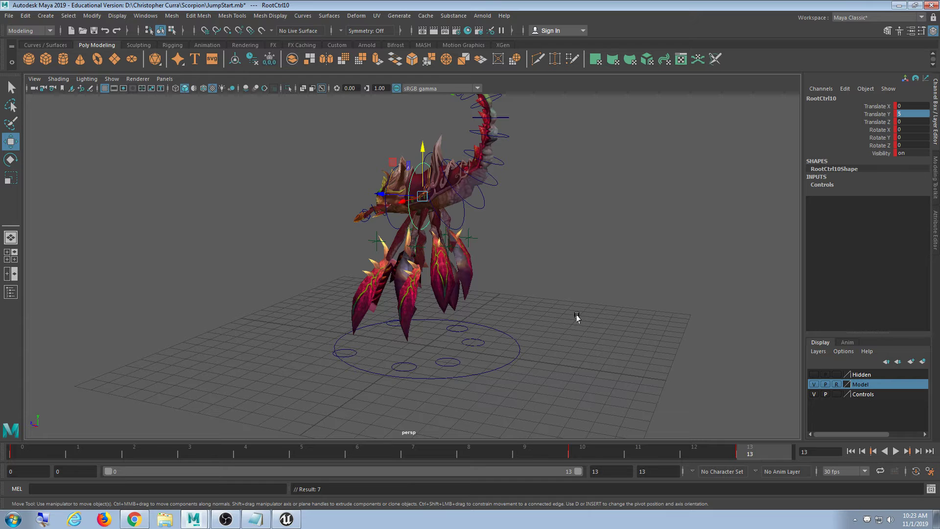
Step: Try a Translate Y of 5.25 on the body control at frame 10 and play the animation
left_click_drag(575, 321, 616, 436, "alt")
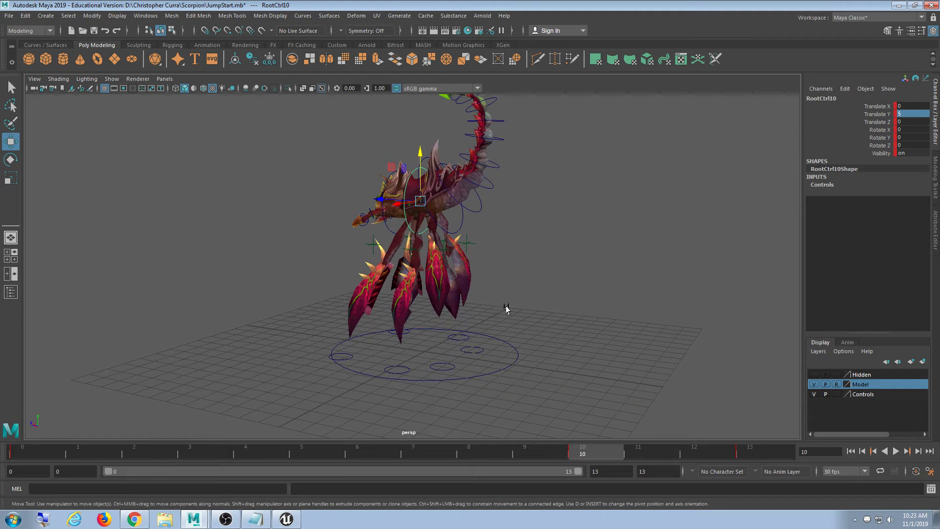
left_click_drag(506, 308, 460, 323, "alt")
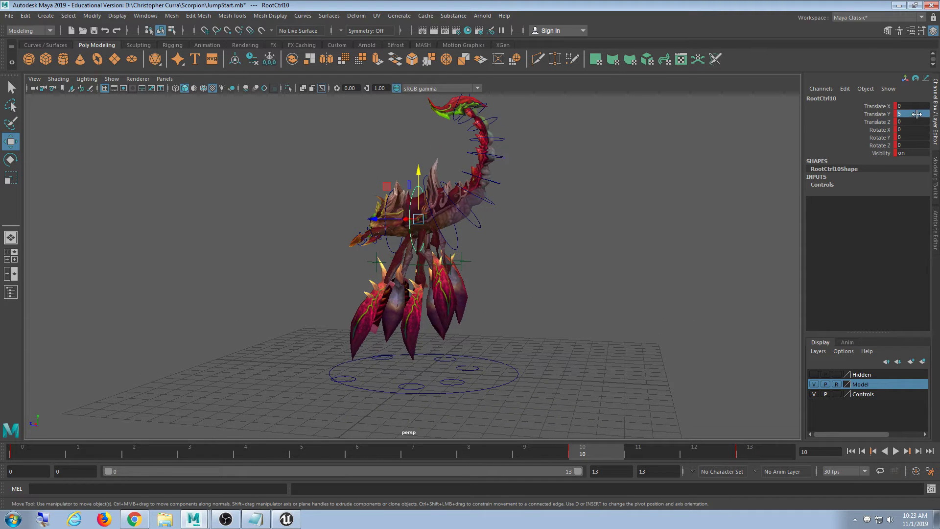
key("Return")
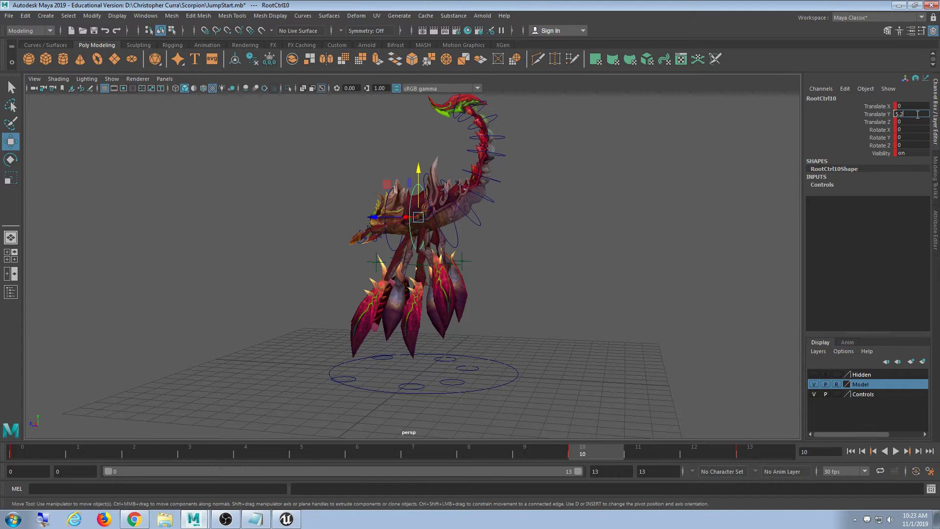
type("5.25")
key("Return")
key("alt+v")
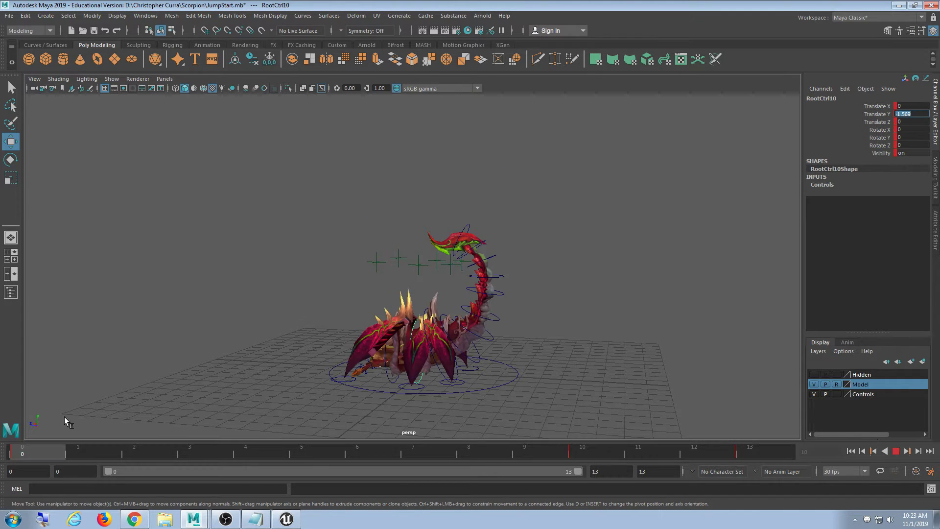
Step: Set the body control's Translate Y to 5.25 at frame 10 and key it
left_click(570, 451)
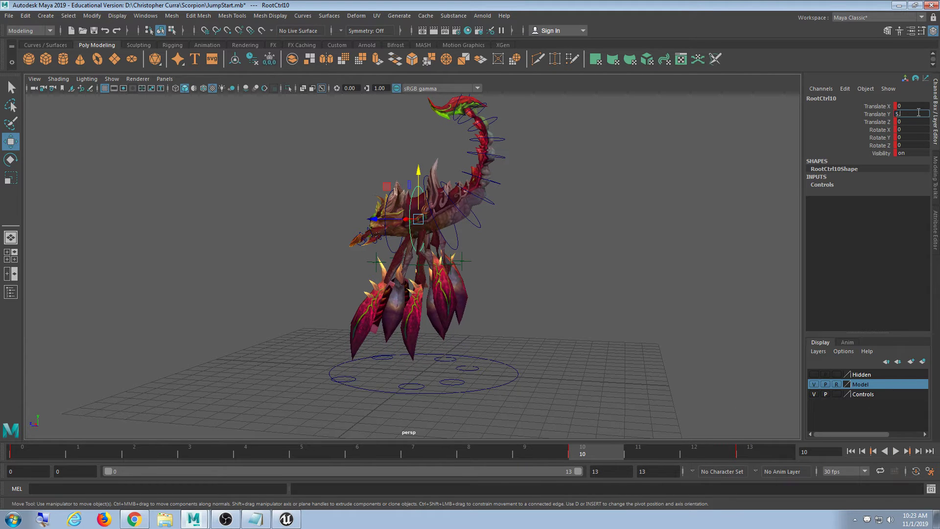
key("Return")
left_click_drag(559, 221, 556, 223, "alt")
key("s")
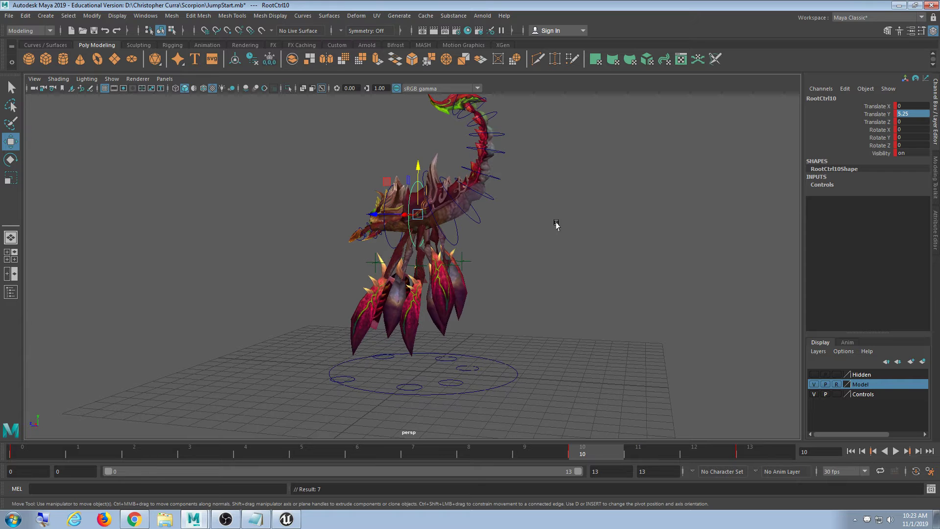
Step: Play back the jump start and compare the body's height at frames 0, 10 and 13
key("alt+v")
key("alt+v")
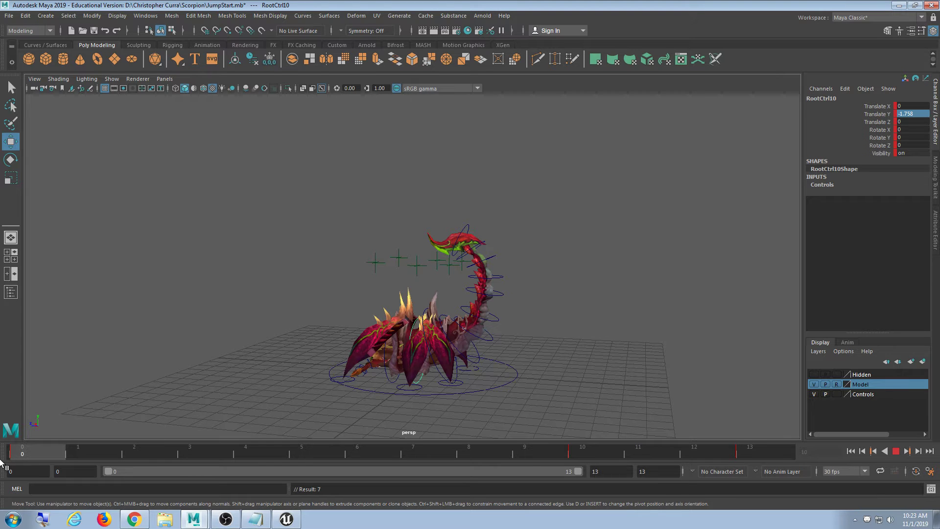
key("alt+v")
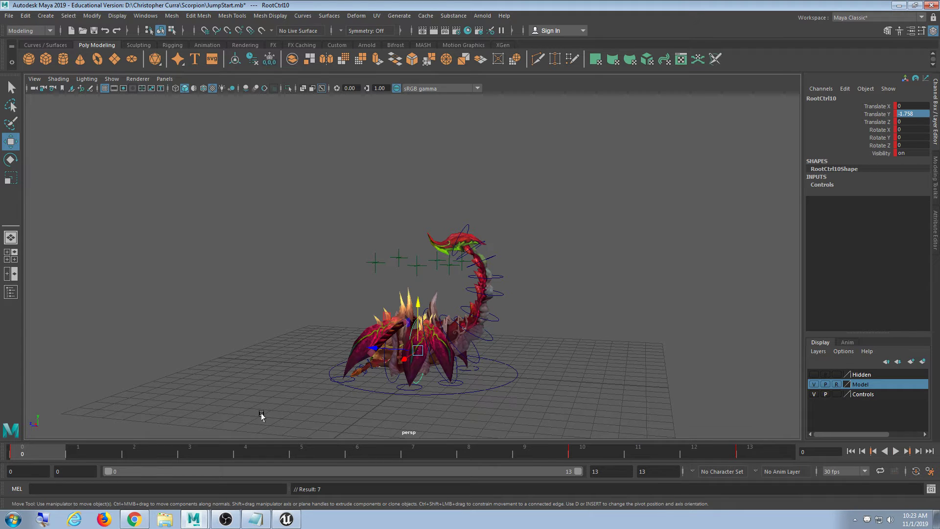
key("alt+v")
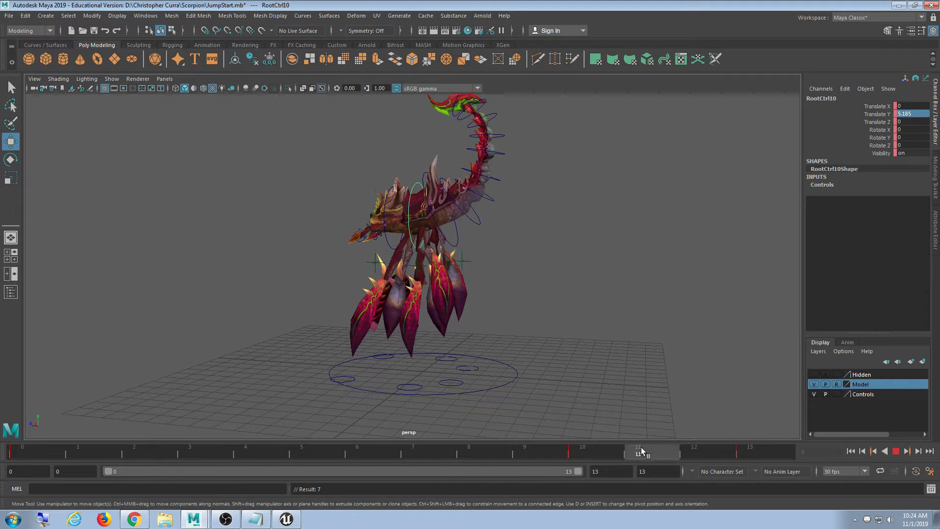
left_click(617, 446)
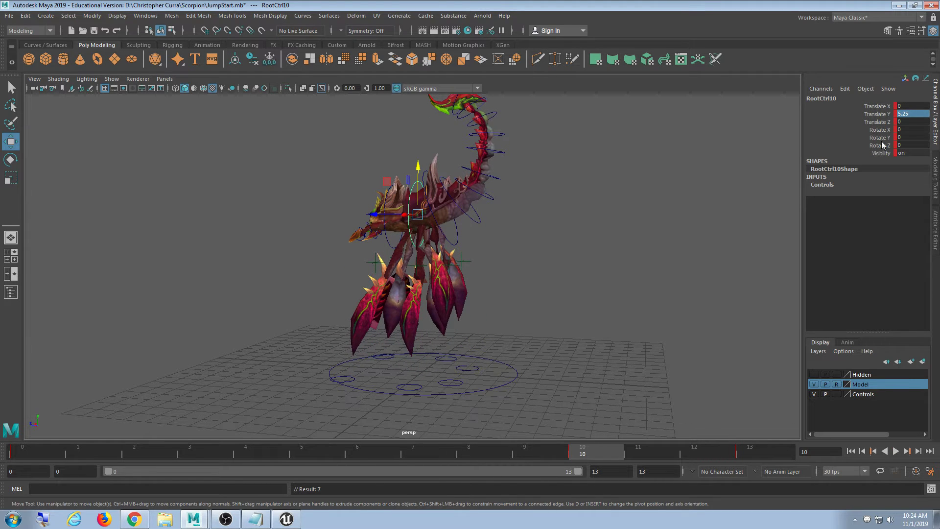
key("alt+v")
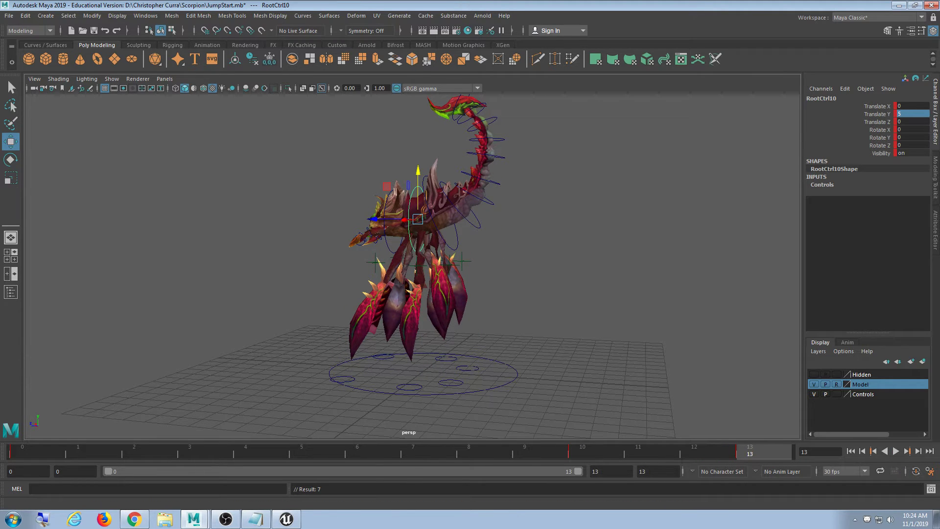
left_click(899, 453)
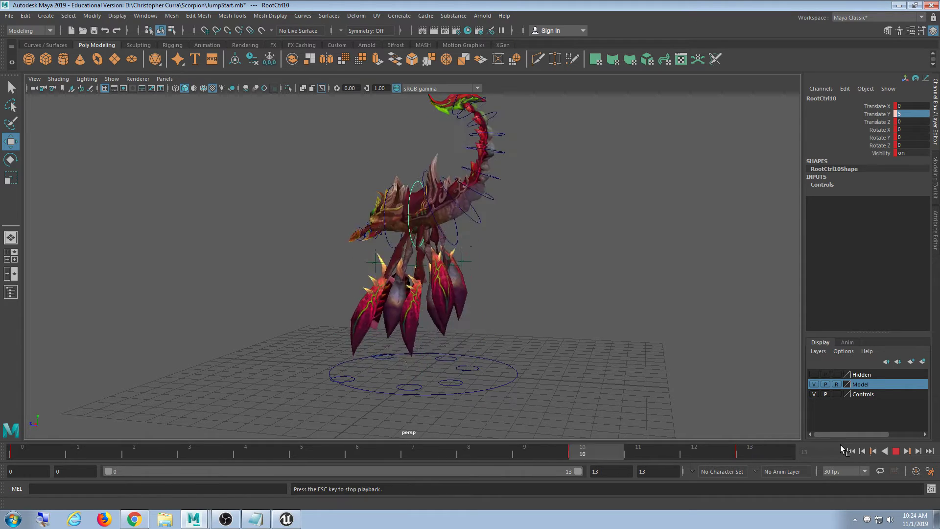
left_click(895, 451)
Step: Select the foot controls of all six legs on the ground beneath the scorpion
left_click_drag(495, 348, 525, 329, "alt")
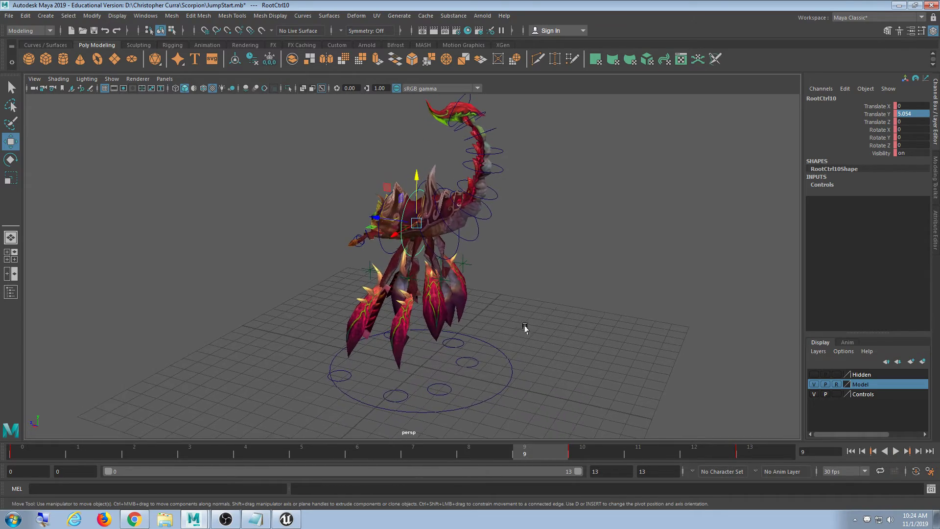
left_click_drag(478, 411, 386, 358, "alt")
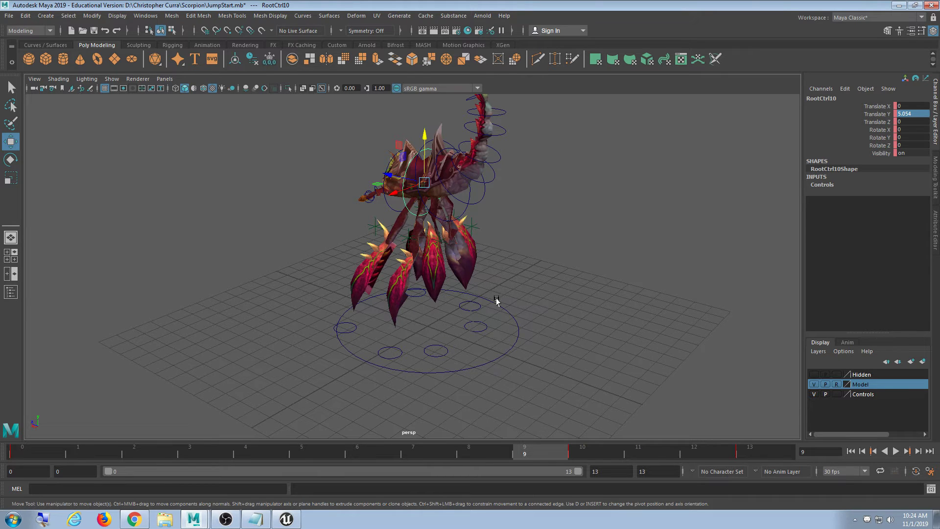
left_click_drag(496, 301, 433, 302, "alt")
left_click(393, 341)
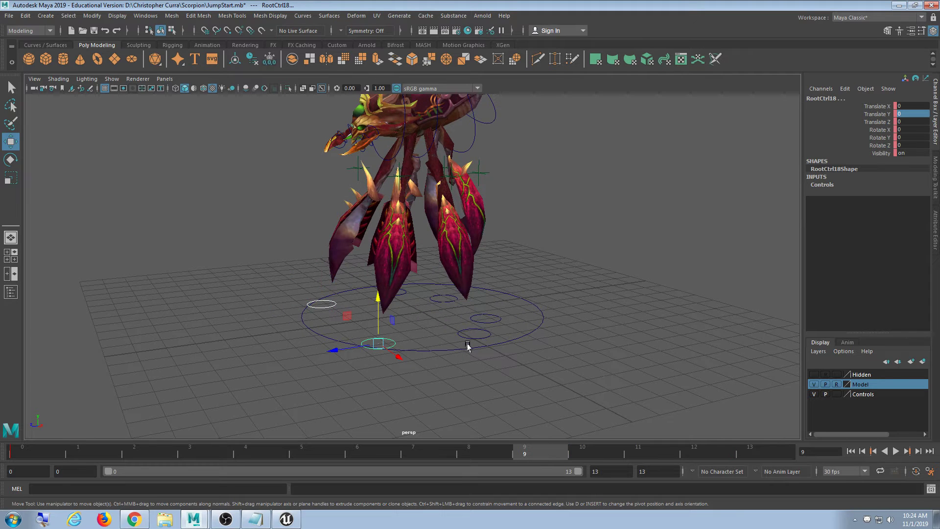
left_click_drag(498, 321, 446, 358, "alt")
left_click(433, 375, "shift")
scroll(497, 364, "down", 4)
middle_click_drag(446, 326, 450, 346, "alt")
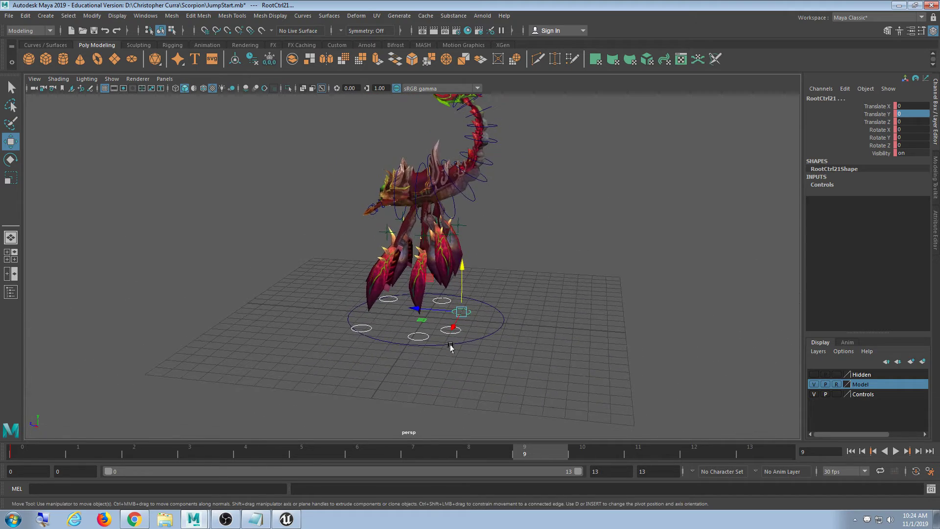
Step: Try raising the six foot controls together to about 4.195 in Translate Y at frame 10
scroll(462, 353, "up", 3)
scroll(464, 353, "down", 2)
left_click_drag(537, 315, 527, 339, "alt")
left_click(595, 453)
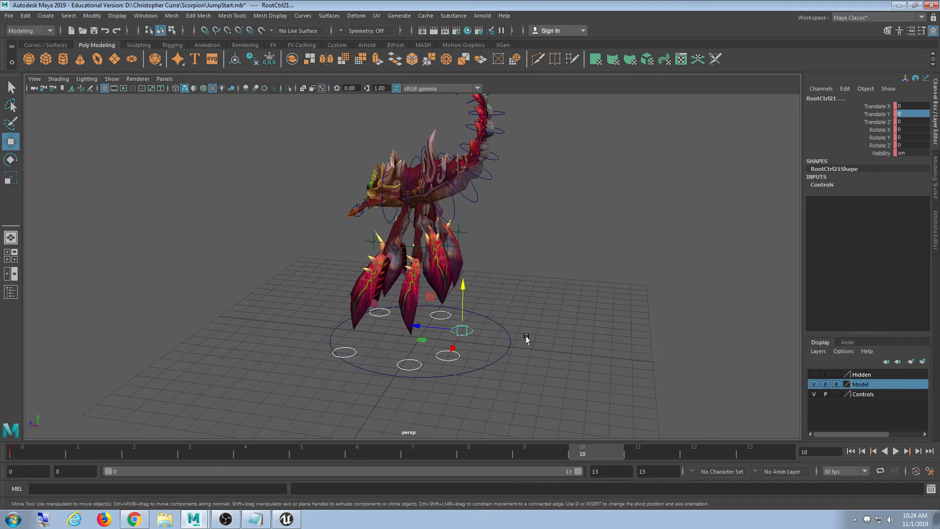
left_click_drag(468, 288, 445, 190)
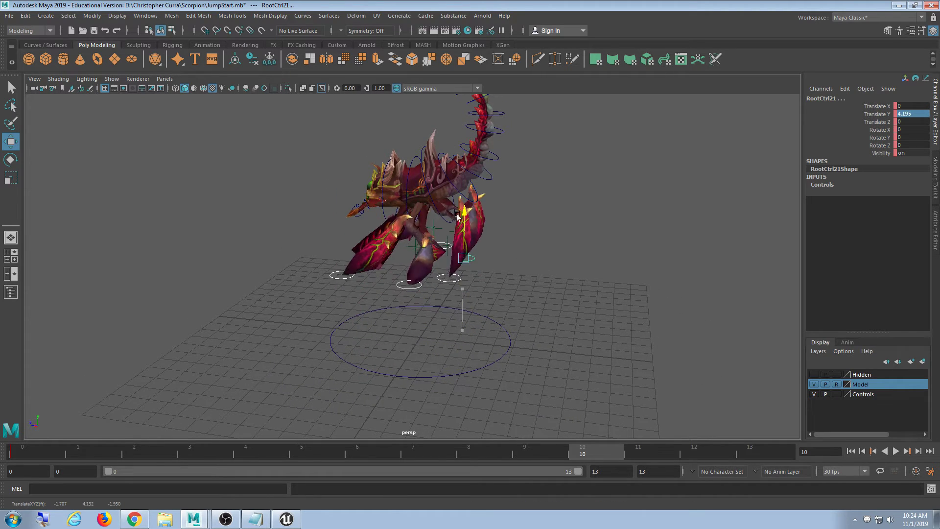
Step: Add the six locators around the upper legs to the selected foot controls
left_click_drag(501, 274, 436, 306, "alt")
scroll(424, 295, "up", 5)
middle_click_drag(436, 306, 424, 288, "alt")
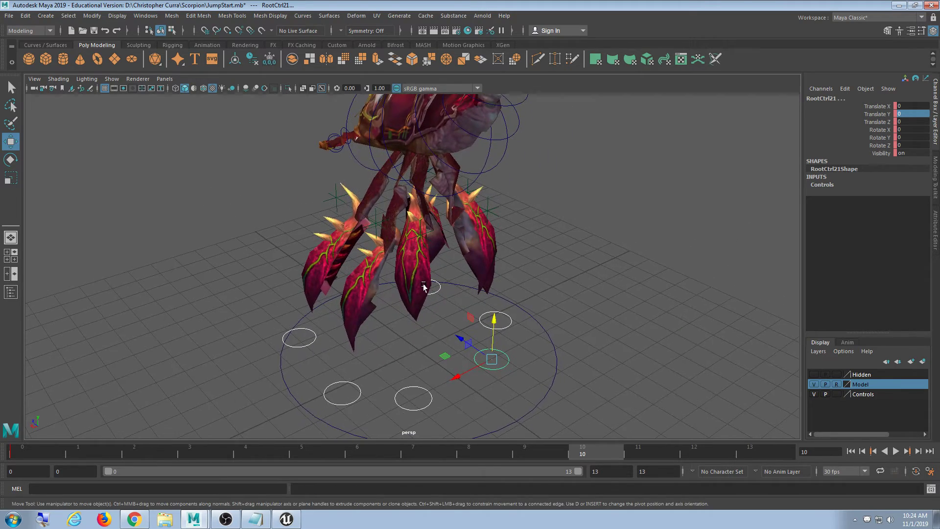
left_click(337, 200)
left_click(374, 220, "shift")
left_click_drag(482, 259, 368, 250, "alt")
left_click_drag(466, 245, 325, 207, "alt")
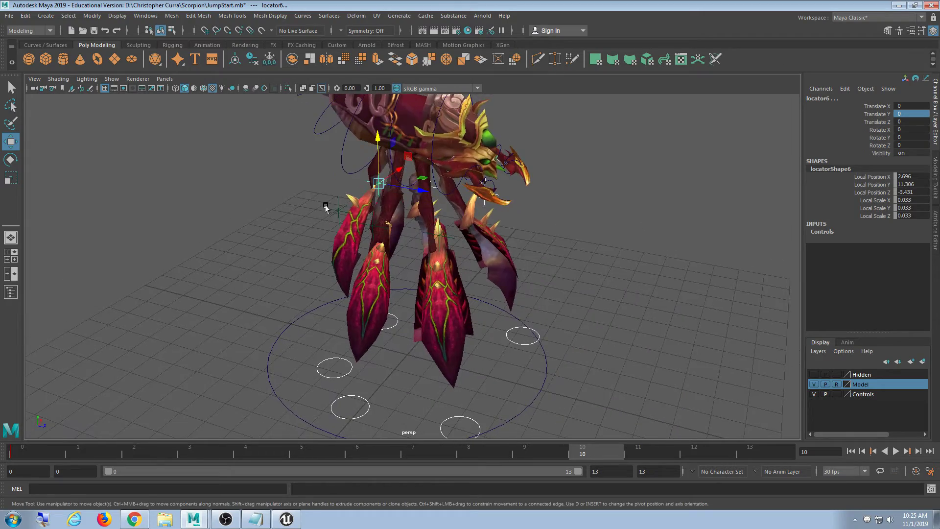
left_click_drag(453, 214, 334, 221, "alt")
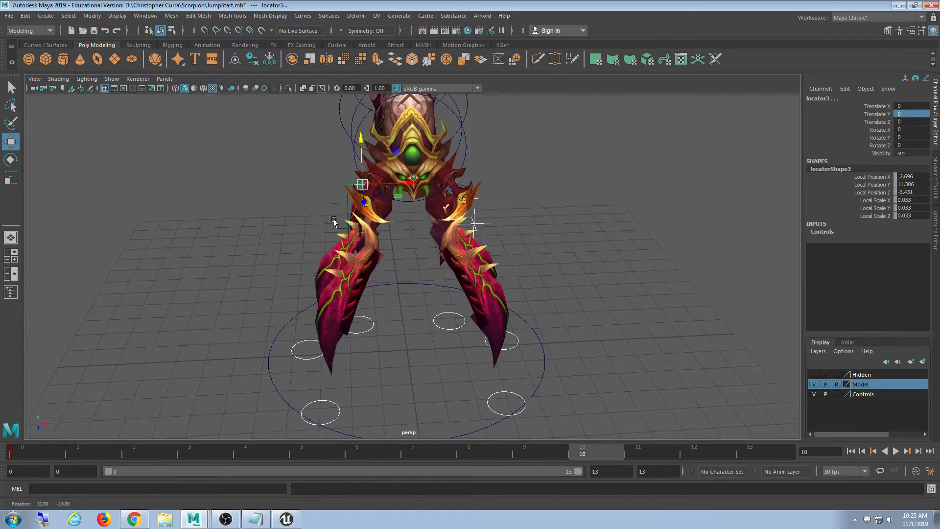
left_click(334, 203, "shift")
left_click_drag(323, 254, 705, 240, "alt")
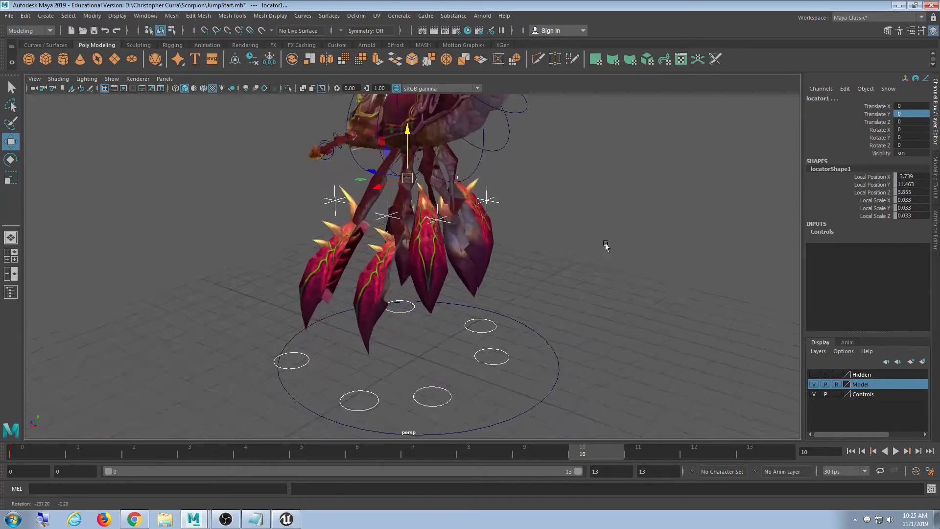
Step: Key the selected foot controls and leg locators at frame 0 with Translate Y at 0
left_click_drag(597, 445, 83, 418)
key("alt+v")
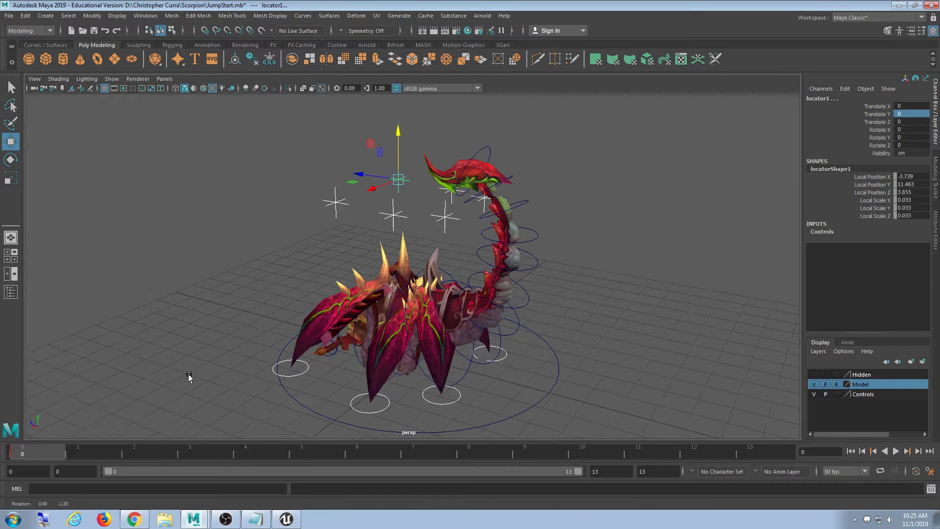
left_click_drag(189, 376, 210, 373, "alt")
left_click_drag(291, 316, 380, 345, "alt")
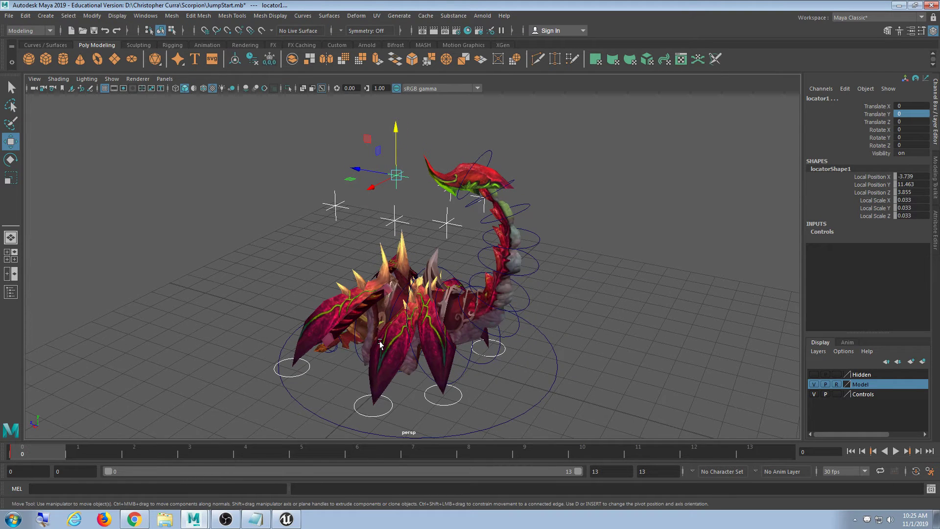
left_click_drag(504, 338, 546, 345, "alt")
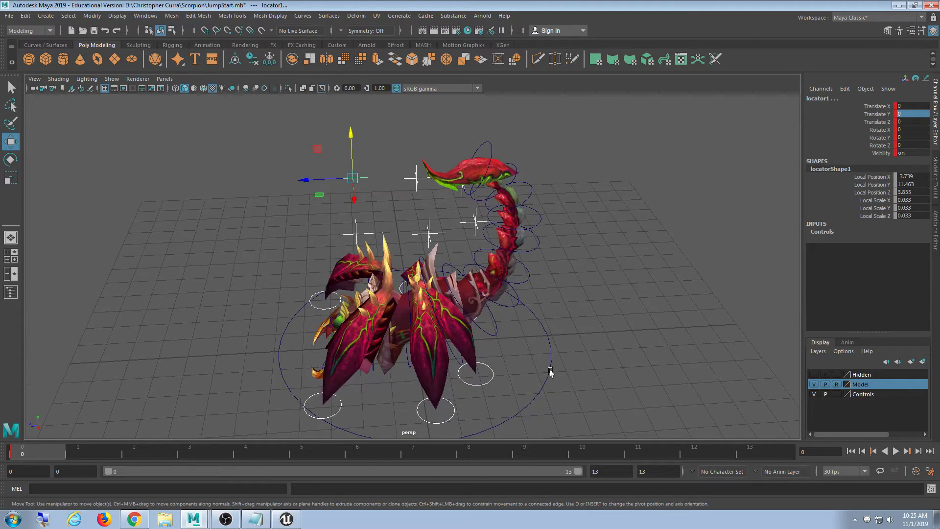
Step: At frame 10, raise the foot controls and leg locators together to about 5.275 in Translate Y
left_click(598, 448)
left_click_drag(387, 314, 504, 315, "alt")
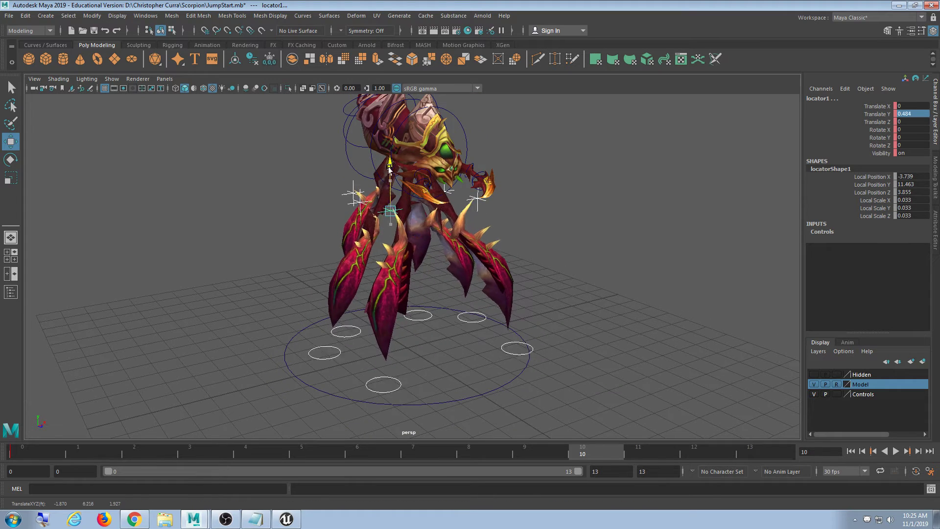
left_click_drag(386, 215, 328, 59)
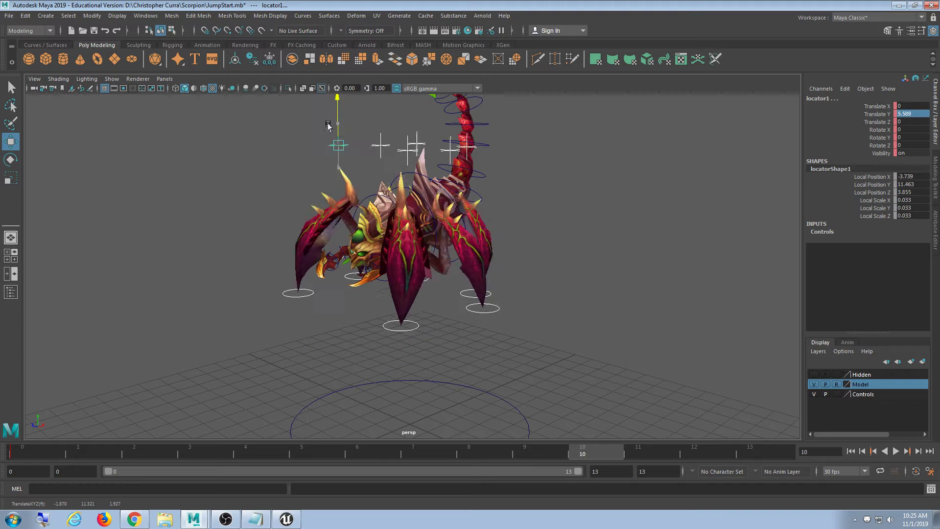
mouse_move(328, 126)
left_mouse_down()
mouse_move(316, 89)
mouse_move(322, 139)
left_mouse_up()
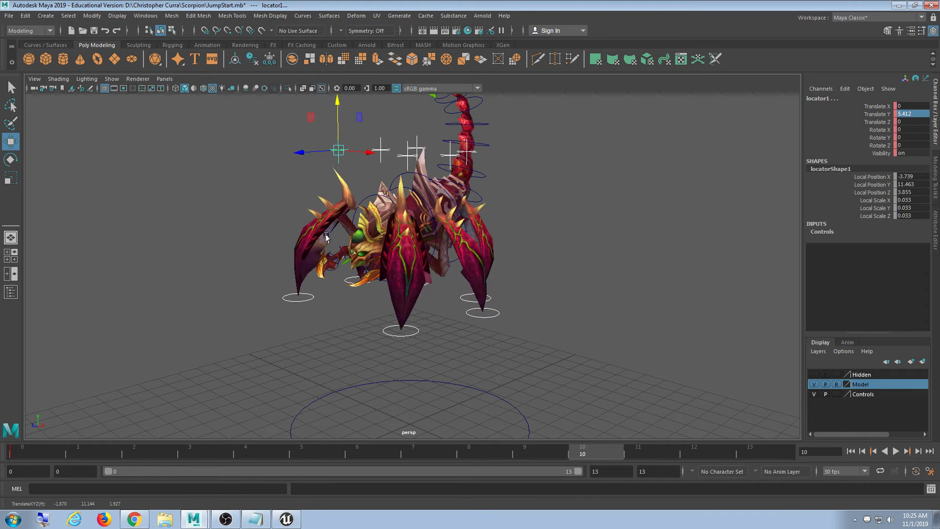
left_click_drag(327, 238, 485, 193, "alt")
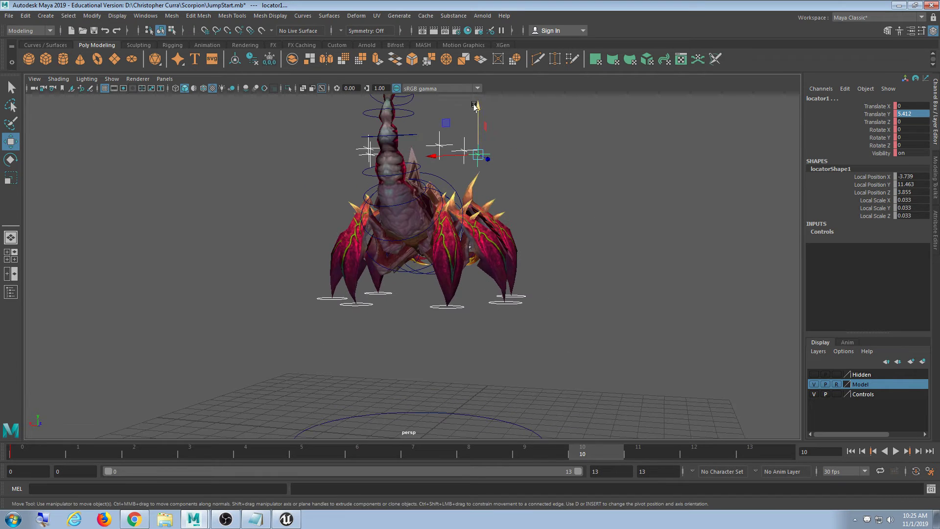
left_click_drag(475, 106, 481, 153)
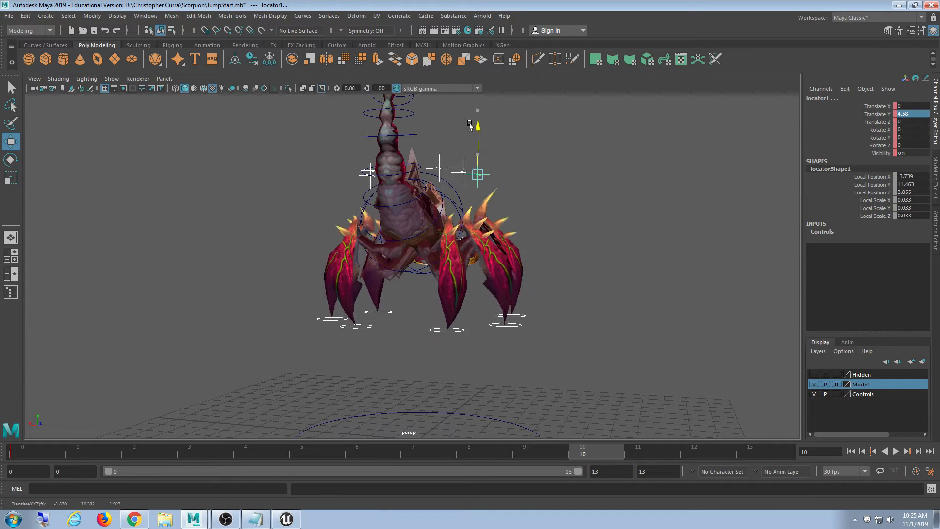
left_click_drag(557, 215, 510, 274, "alt")
mouse_move(465, 105)
left_mouse_down()
mouse_move(466, 169)
mouse_move(461, 93)
mouse_move(467, 100)
left_mouse_up()
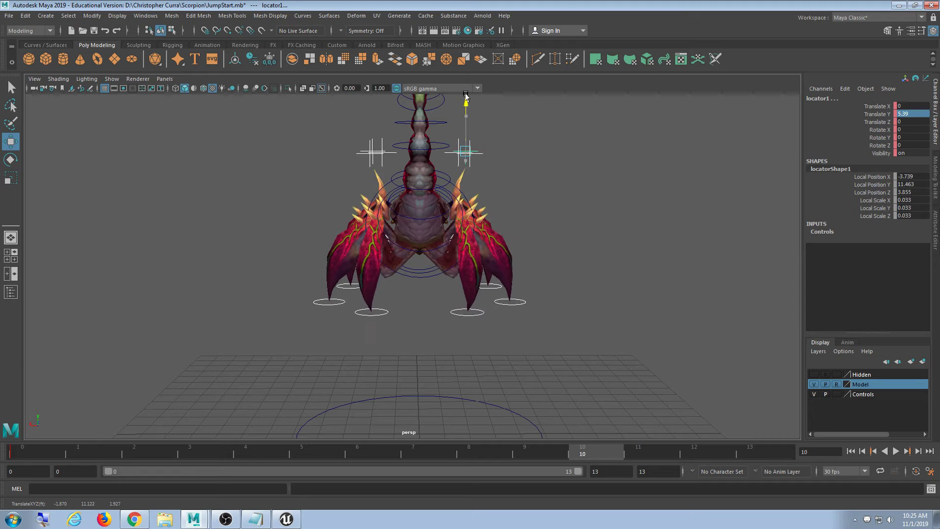
left_click_drag(466, 98, 467, 99)
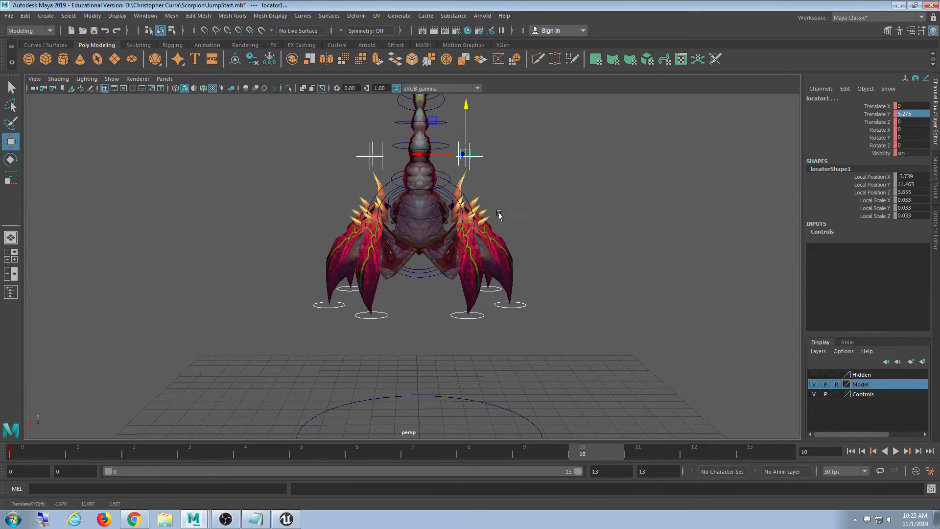
Step: Fine-tune the feet and leg locators to about 5.285 in Translate Y and key them at frame 10
scroll(489, 221, "up", 5)
left_click_drag(472, 233, 460, 236, "alt")
scroll(455, 237, "up", 2)
middle_click_drag(453, 237, 453, 288, "alt")
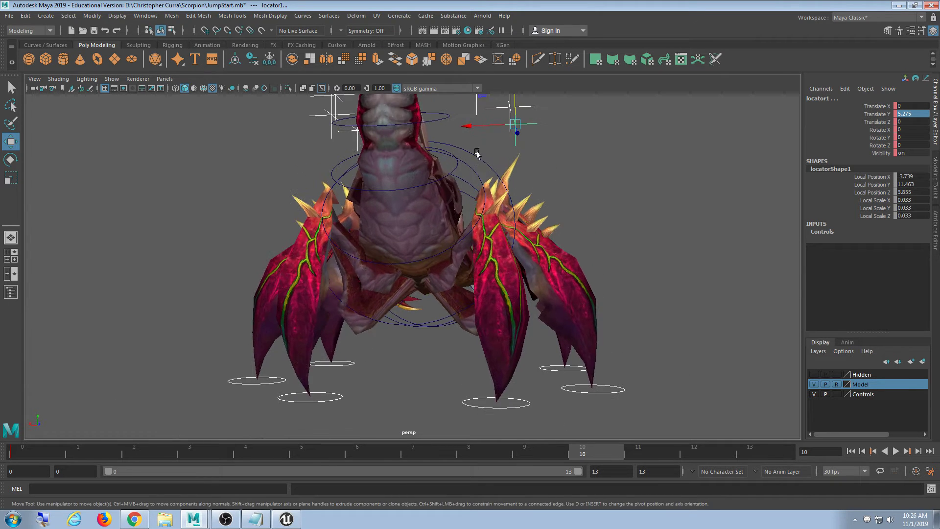
left_click_drag(491, 186, 462, 165, "alt")
mouse_move(510, 129)
left_mouse_down()
mouse_move(511, 138)
mouse_move(512, 127)
left_mouse_up()
middle_click_drag(547, 206, 540, 191, "alt")
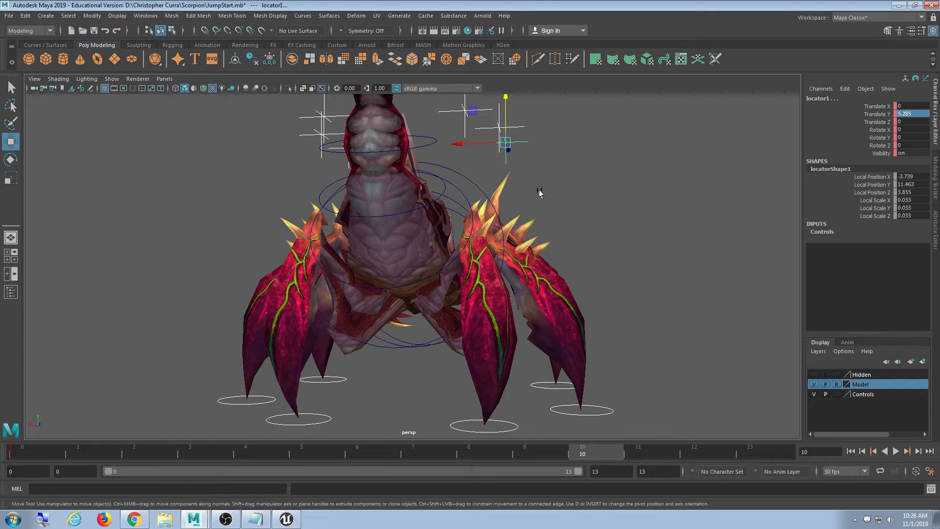
key("s")
scroll(571, 223, "down", 3)
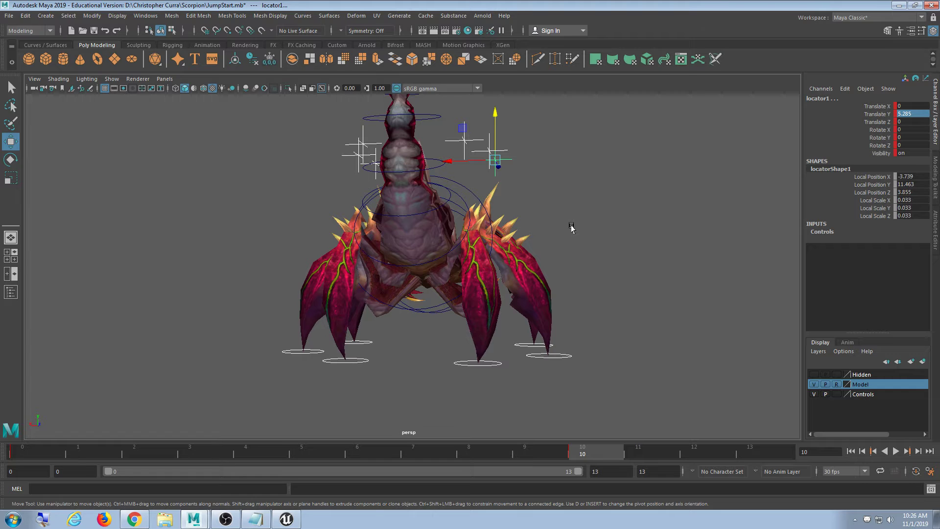
Step: Play back the jump start and examine how the legs follow the body up to frame 13
left_click_drag(571, 226, 361, 238, "alt")
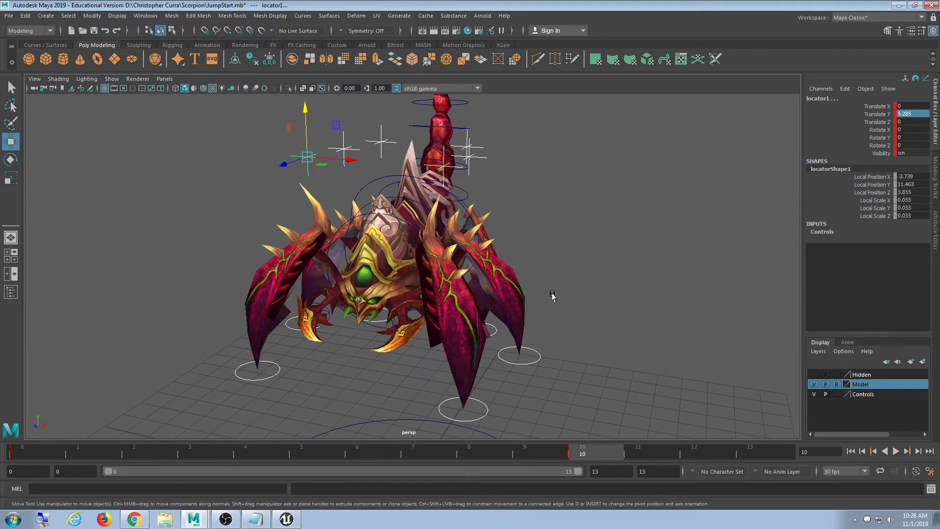
left_click_drag(555, 294, 612, 314, "alt")
left_click_drag(583, 454, 528, 347)
scroll(624, 353, "down", 5)
key("alt+v")
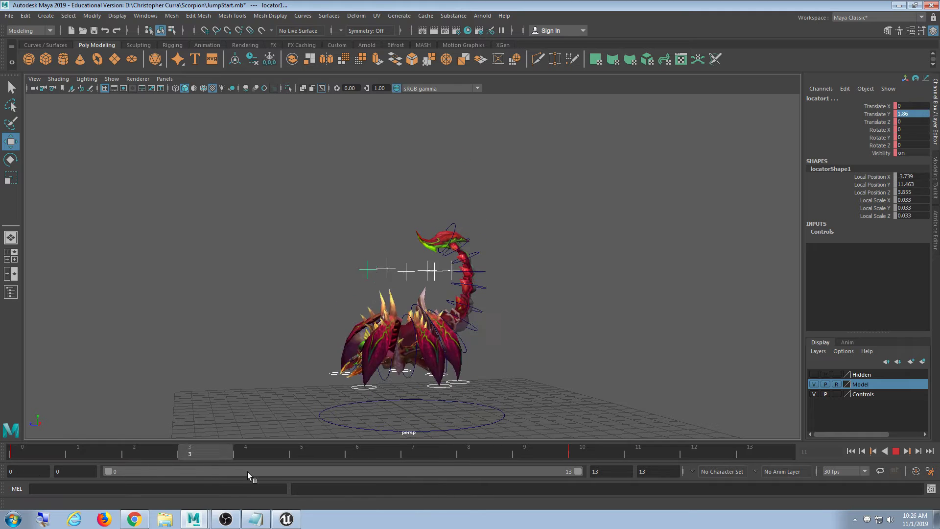
key("alt+v")
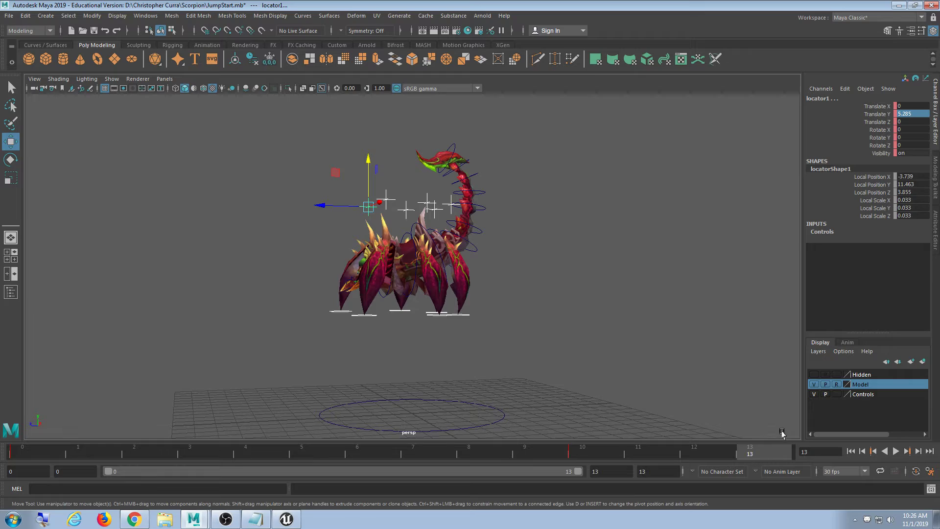
mouse_move(665, 392)
left_mouse_down("alt")
mouse_move(655, 380)
mouse_move(739, 371)
mouse_move(411, 361)
mouse_move(415, 373)
mouse_move(546, 415)
mouse_move(486, 368)
mouse_move(675, 374)
mouse_move(663, 377)
left_mouse_up("alt")
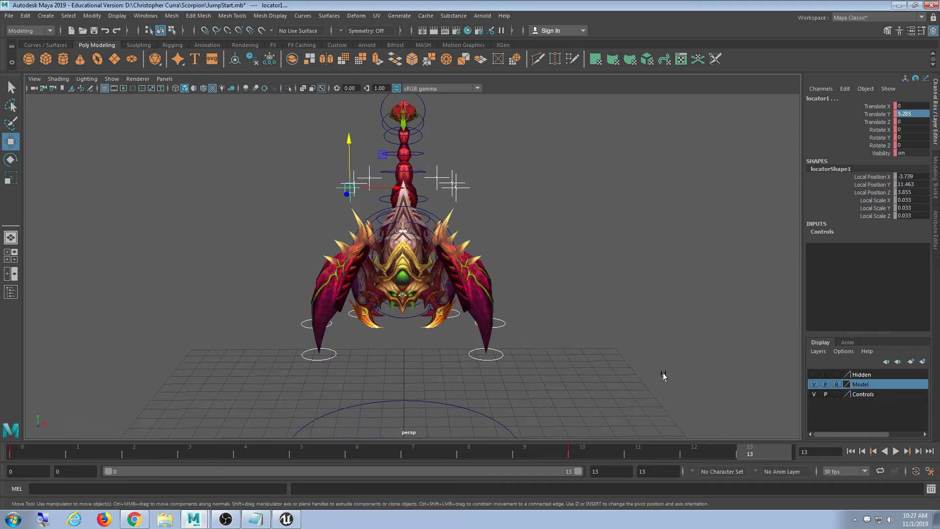
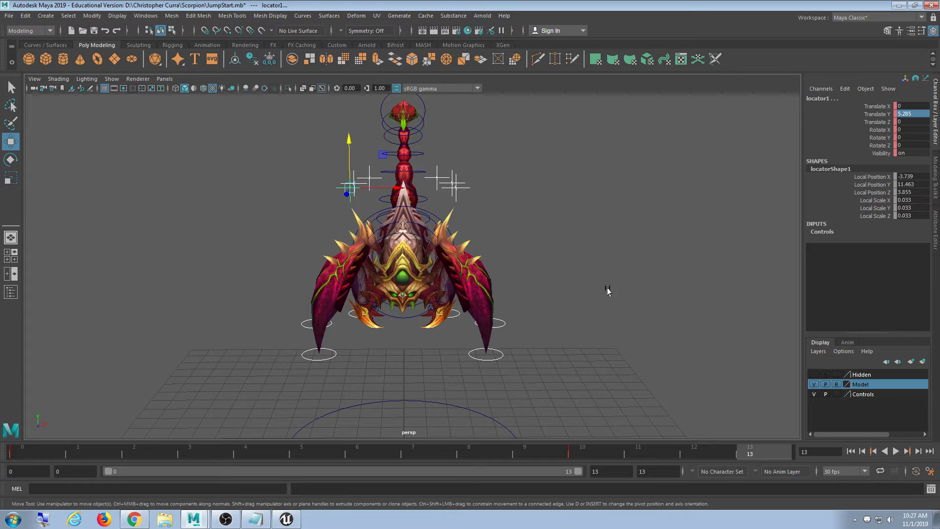
Step: Compare the rear leg poses between frames 10 and 13, and key the feet and leg locators at frame 13
left_click_drag(631, 379, 380, 324, "alt")
left_click_drag(417, 356, 263, 347, "alt")
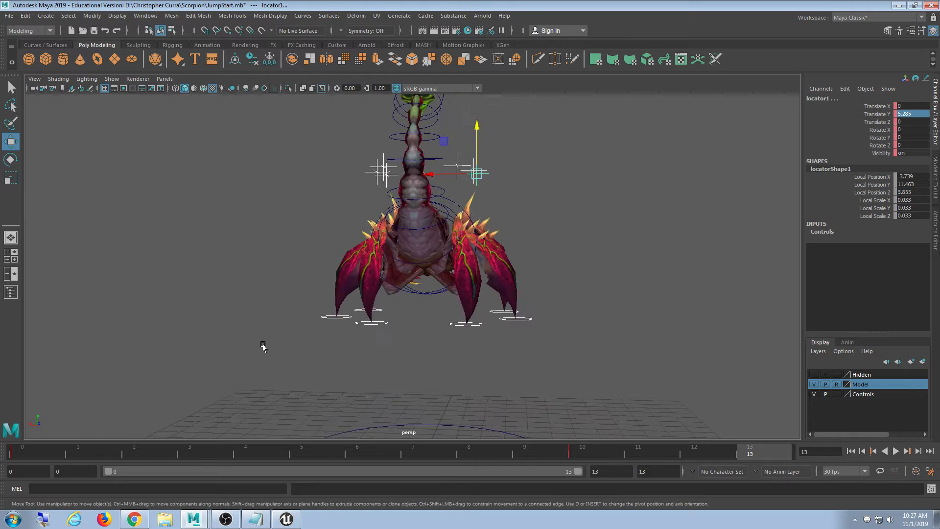
right_click_drag(263, 347, 345, 355, "alt")
left_click_drag(365, 354, 401, 359, "alt")
middle_click_drag(412, 350, 399, 354, "alt")
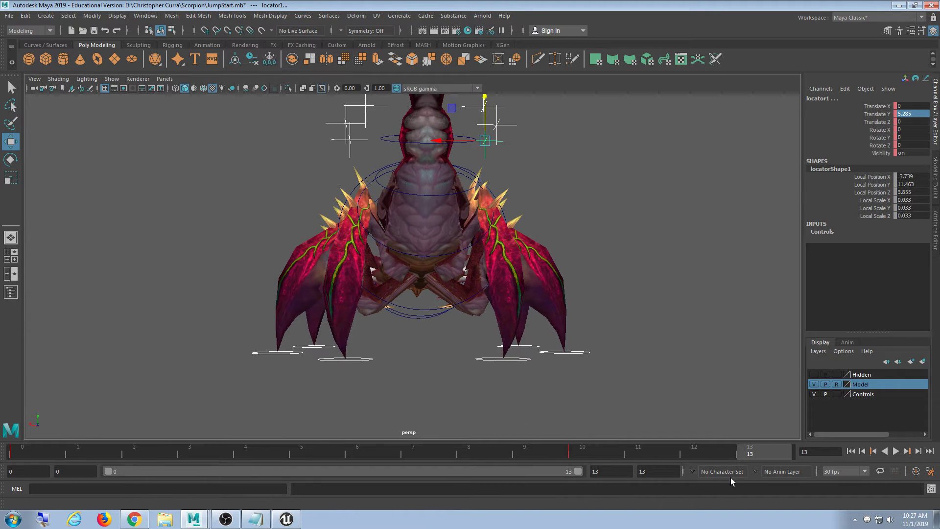
left_click_drag(685, 446, 593, 445)
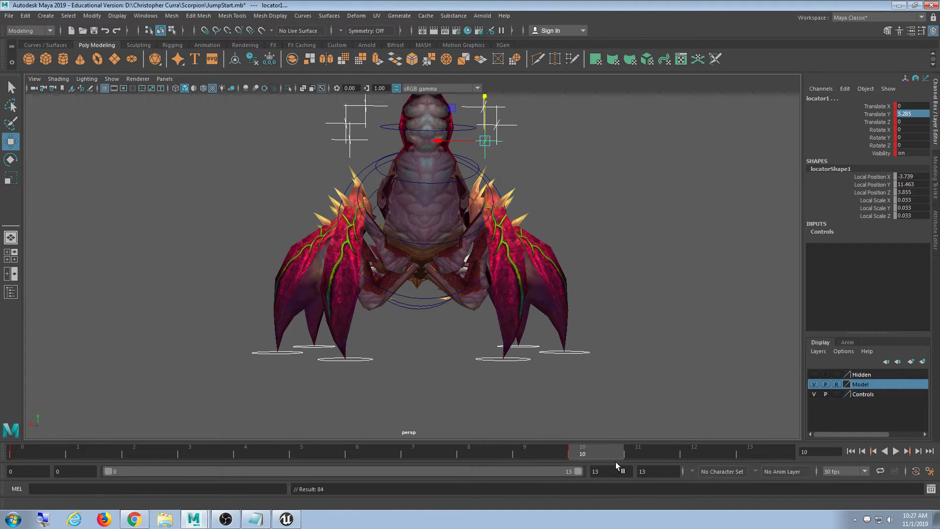
left_click(744, 454)
left_click_drag(686, 421, 492, 341, "alt")
Step: Lower the feet and leg locators to about 4.74 in Translate Y at frame 13 and key them
mouse_move(605, 450)
left_mouse_down()
mouse_move(549, 451)
mouse_move(748, 463)
mouse_move(1, 476)
mouse_move(594, 472)
mouse_move(580, 476)
mouse_move(745, 465)
mouse_move(612, 459)
left_mouse_up()
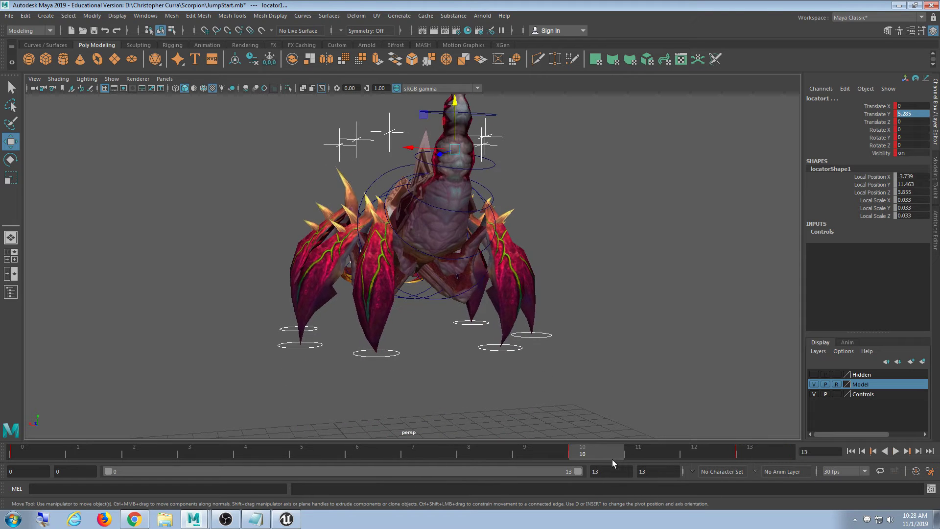
left_click_drag(571, 339, 524, 330, "alt")
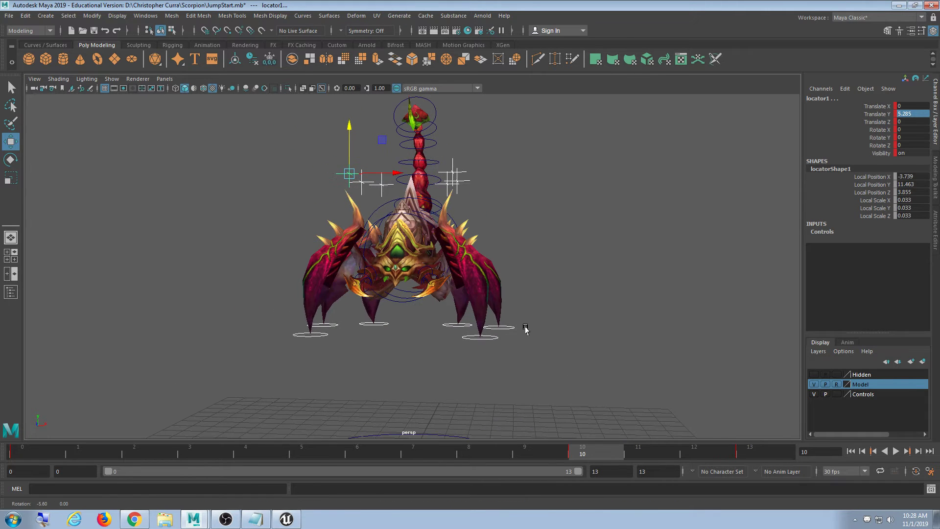
key("alt+v")
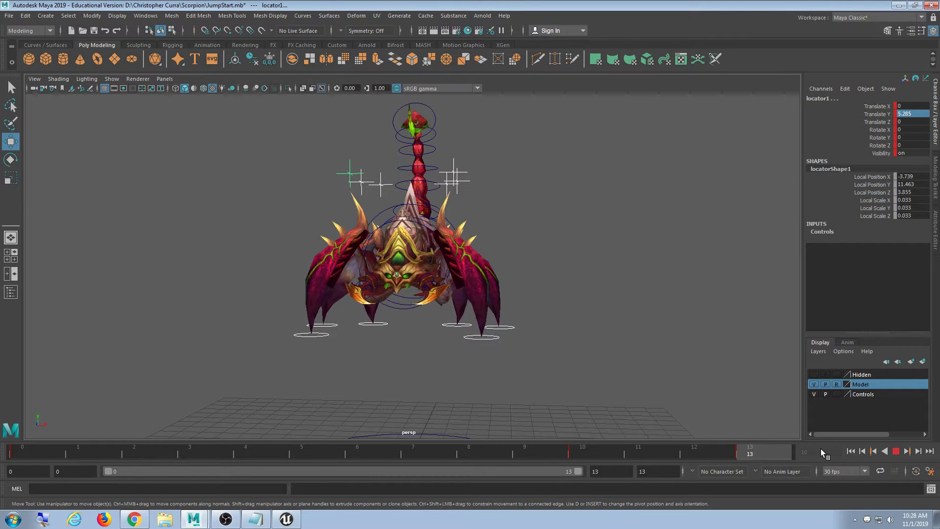
left_click_drag(730, 448, 830, 448)
middle_click_drag(575, 330, 574, 317, "alt")
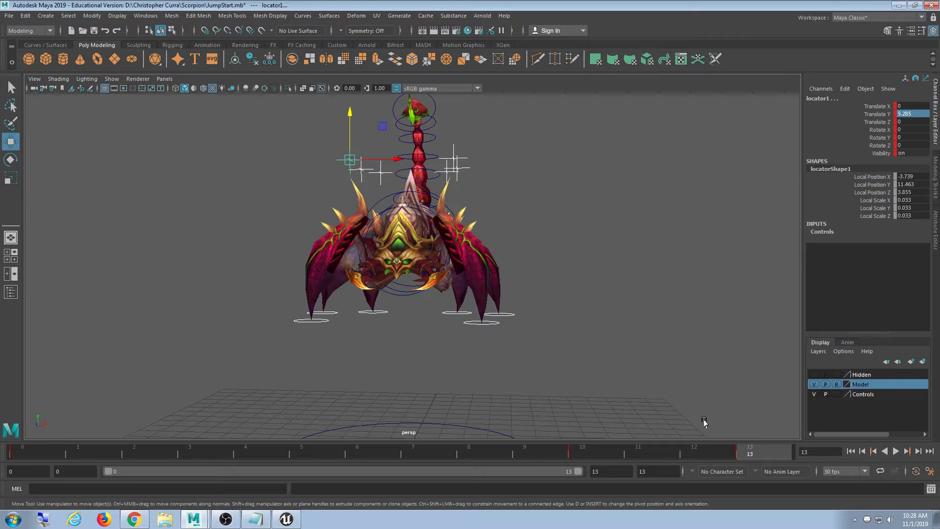
left_click_drag(761, 453, 782, 446)
mouse_move(349, 112)
left_mouse_down()
mouse_move(351, 141)
mouse_move(350, 128)
left_mouse_up()
key("ctrl+z")
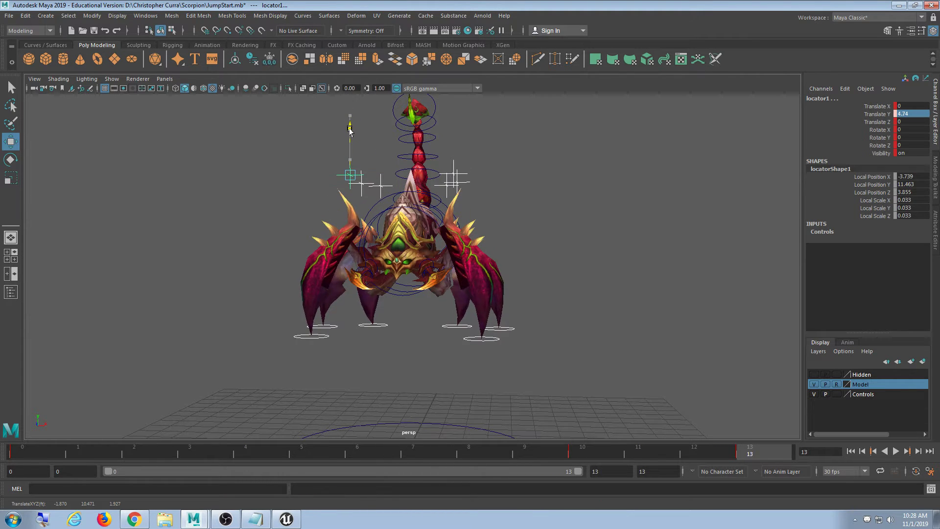
Step: Play back the jump start from several angles to examine the leg motion between frames 10 and 13
left_click_drag(421, 309, 494, 308, "alt")
key("alt+v")
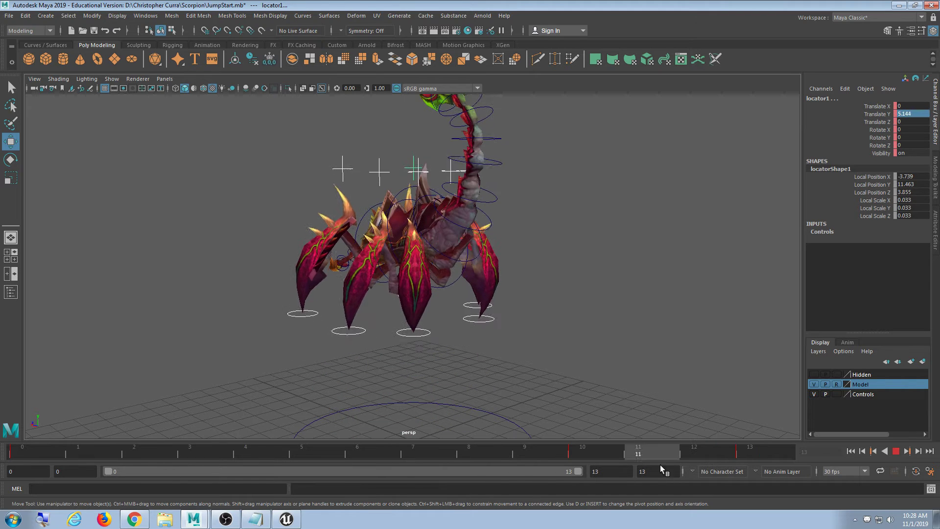
key("alt+v")
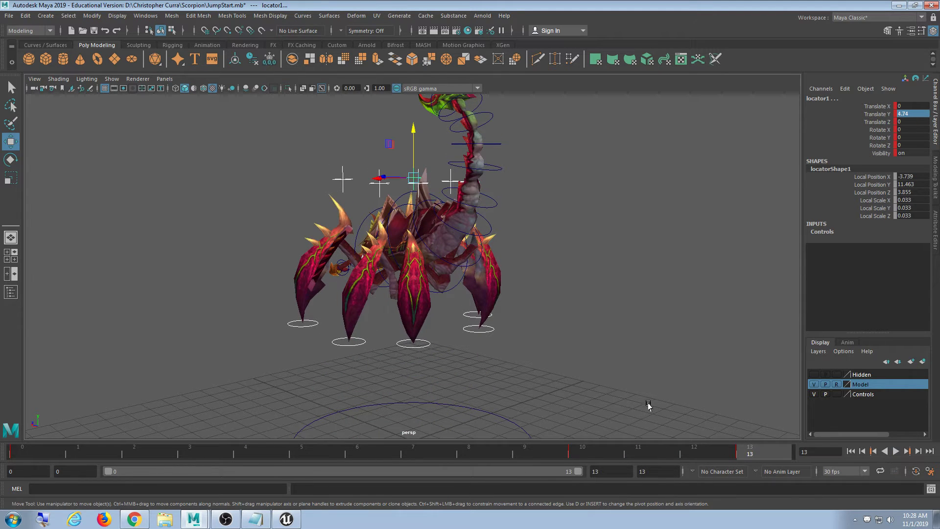
left_click_drag(615, 375, 583, 367, "alt")
left_click(896, 451)
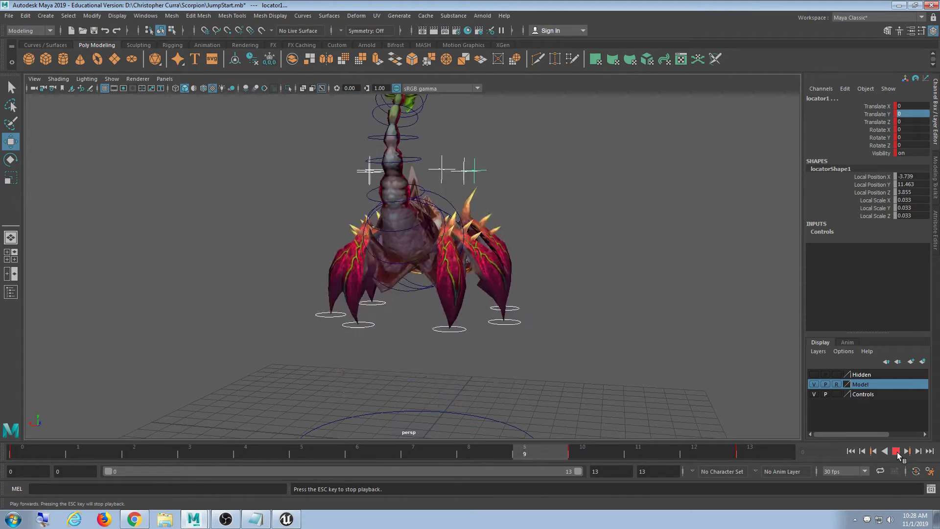
key("Escape")
scroll(397, 354, "down", 3)
left_click_drag(397, 355, 488, 350, "alt")
middle_click_drag(488, 351, 474, 331, "alt")
left_click(895, 452)
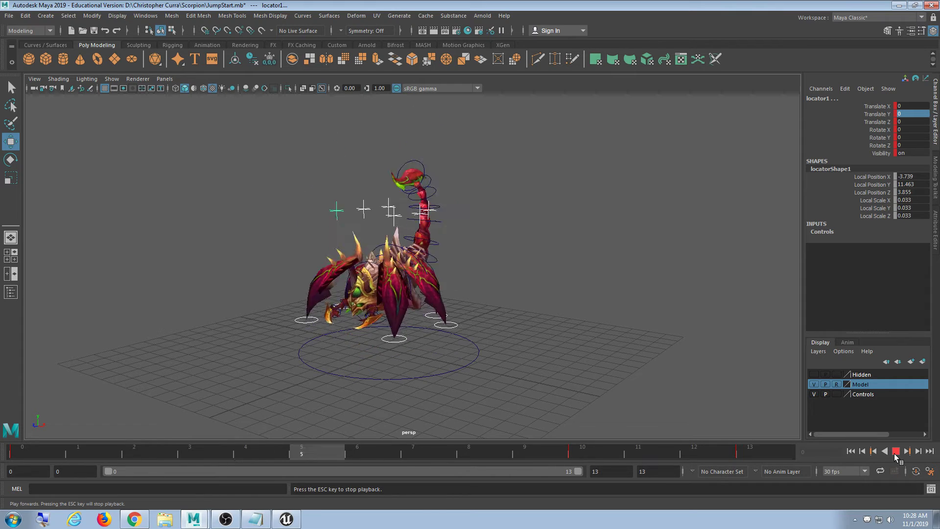
left_click(896, 454)
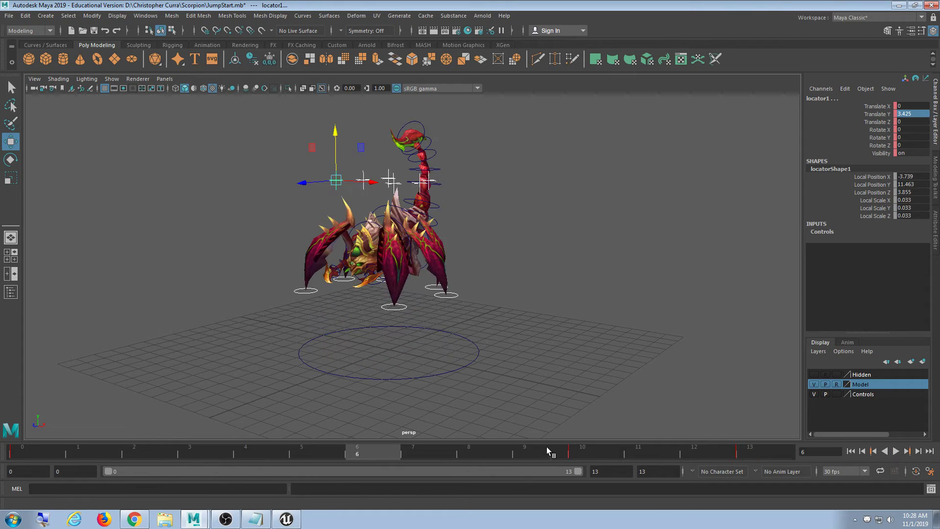
Step: Scrub through the first frames of the jump to examine when the feet leave the ground
left_click_drag(47, 453, 281, 472)
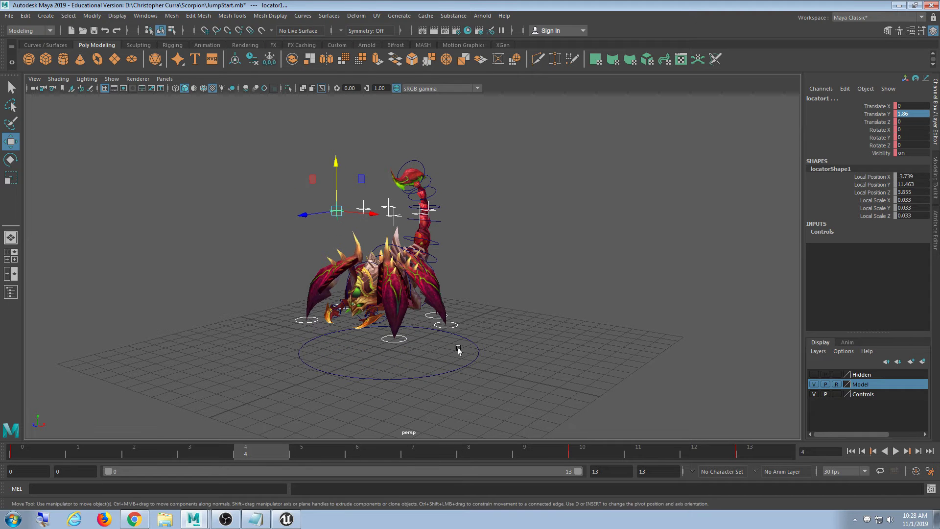
middle_click_drag(414, 376, 420, 344, "alt")
left_click_drag(252, 451, 4, 444)
left_click_drag(384, 382, 427, 392, "alt")
scroll(427, 391, "up", 4)
middle_click_drag(427, 390, 441, 330, "alt")
left_click_drag(31, 452, 10, 453)
Step: Clear the selection at frame 0 and select only the foot controls of all six legs
left_click_drag(516, 413, 377, 351, "alt")
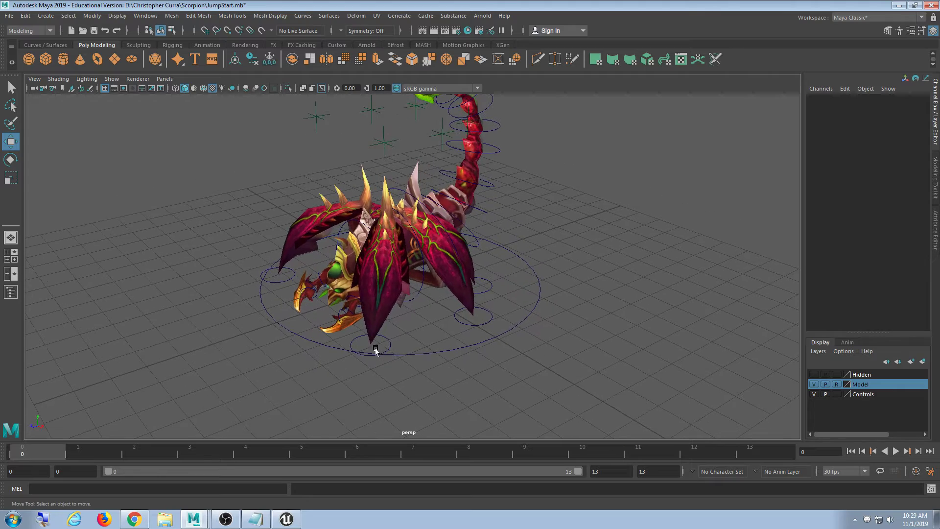
left_click(391, 344)
left_click(484, 326, "shift")
left_click_drag(578, 316, 447, 378, "alt")
left_click(451, 382, "shift")
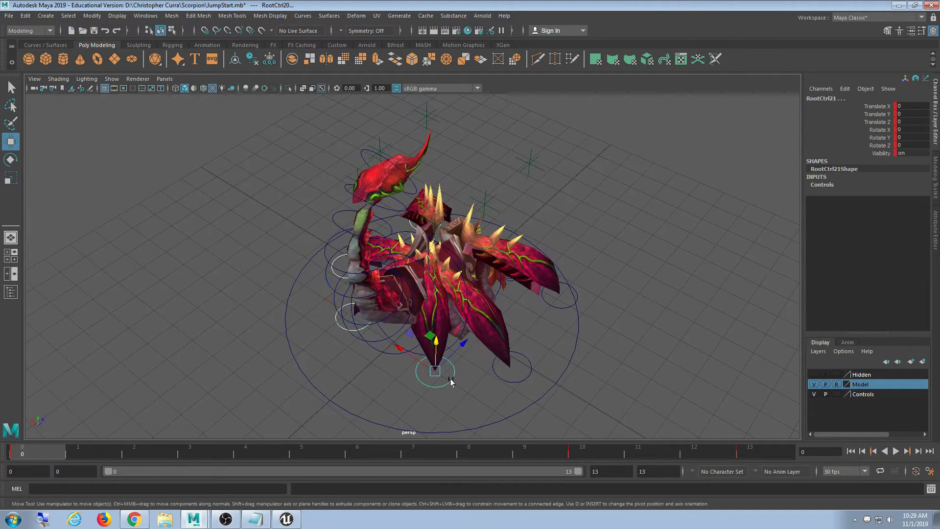
left_click(509, 381, "shift")
left_click(561, 308, "shift")
Step: Copy the six foot controls' keys at frame 0 and paste them at frame 4 so the feet stay grounded
left_click_drag(652, 350, 491, 340, "alt")
left_click_drag(84, 450, 323, 384)
key("alt+v")
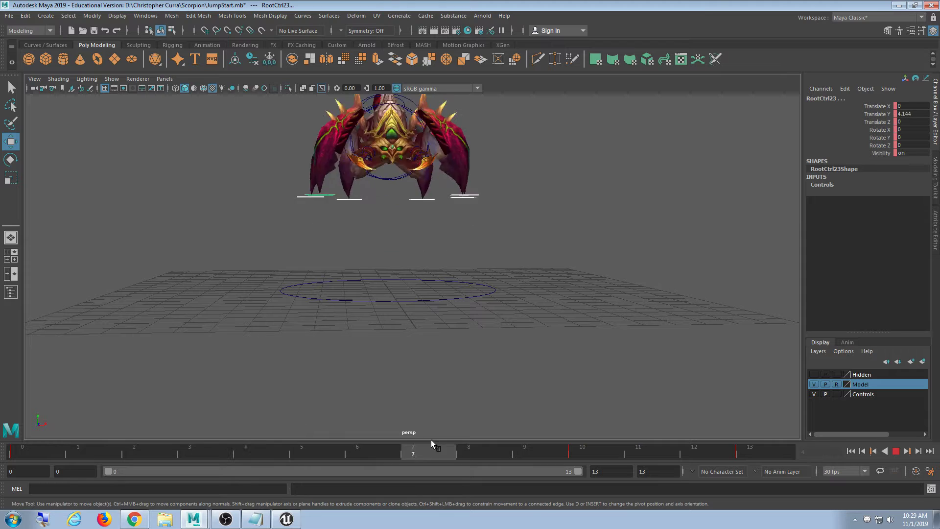
key("alt+v")
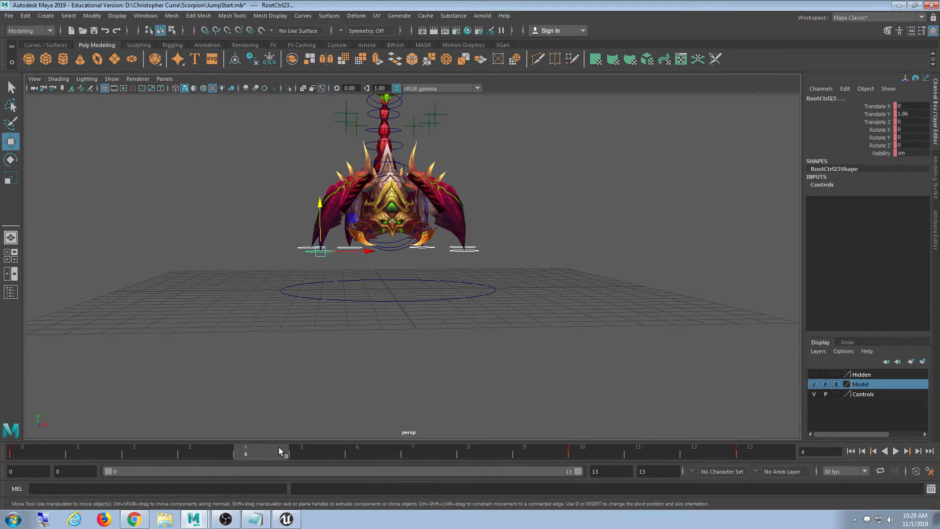
left_click(52, 450)
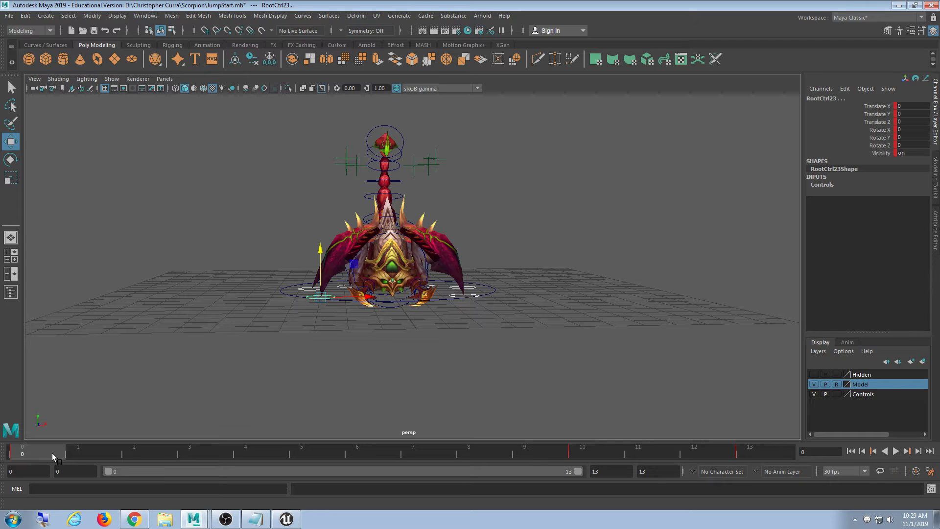
right_click(39, 446)
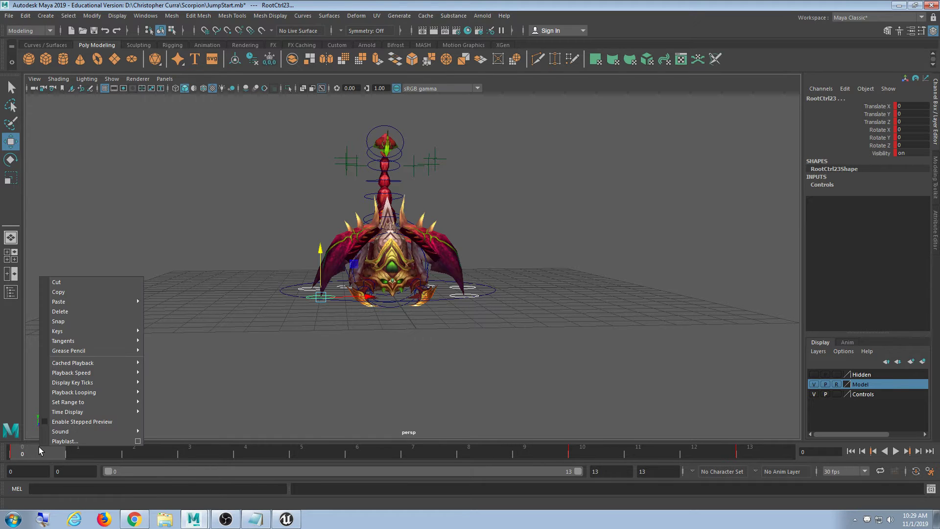
left_click(72, 291)
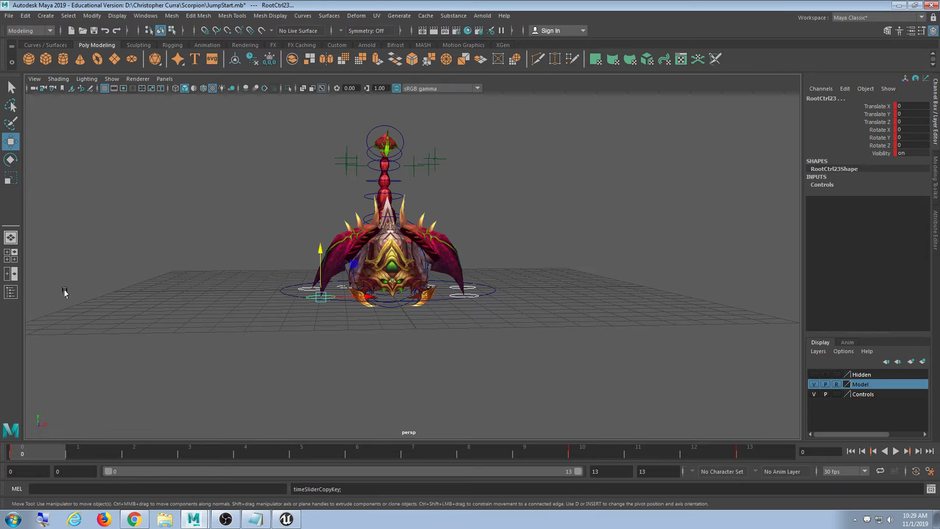
left_click(247, 451)
right_click(250, 451)
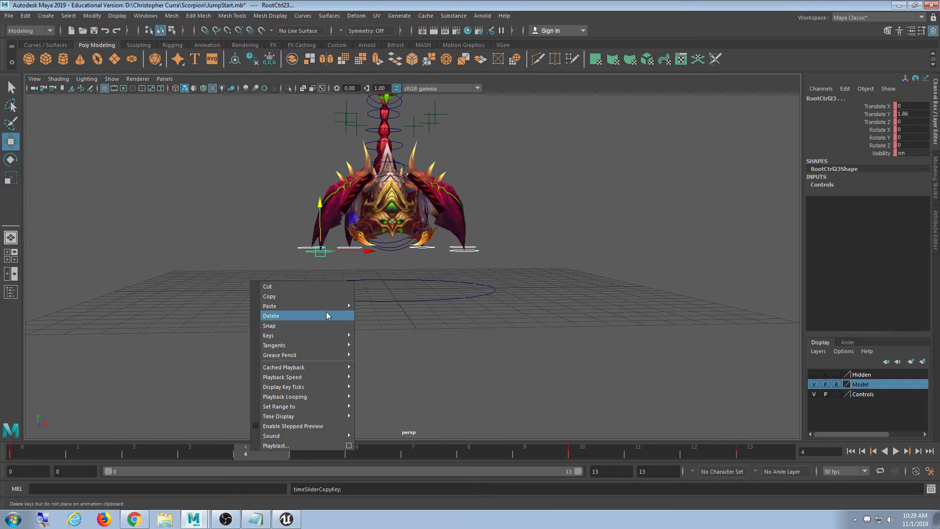
mouse_move(326, 308)
left_click(404, 311)
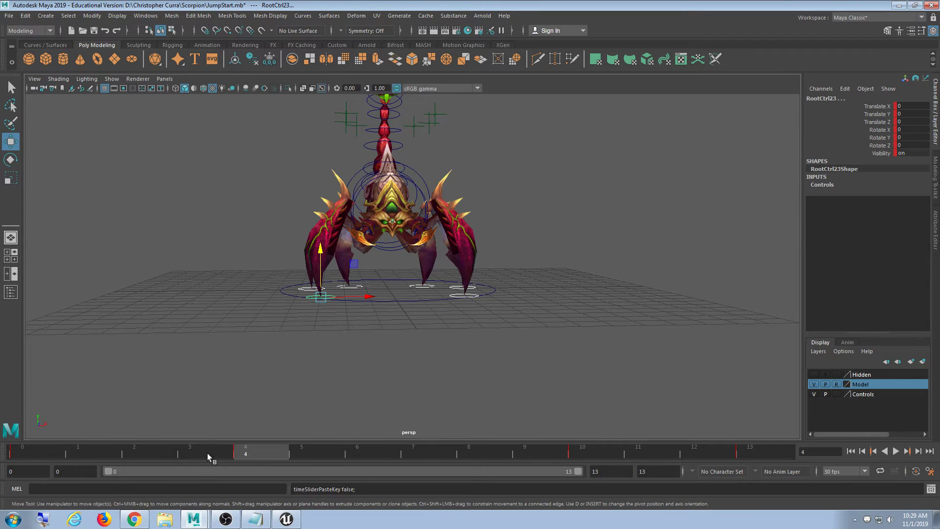
Step: Move the pasted foot keys to frame 6 and play back the jump from several angles
key("alt+v")
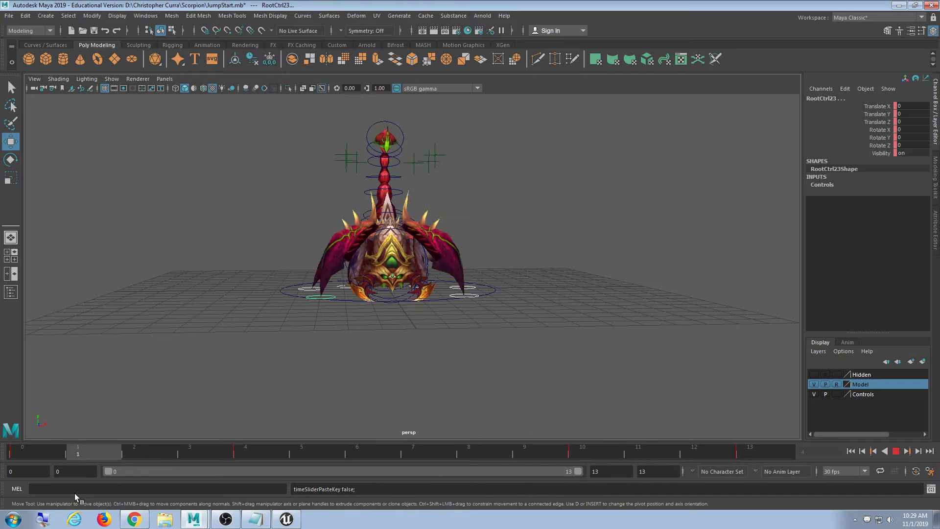
key("alt+v")
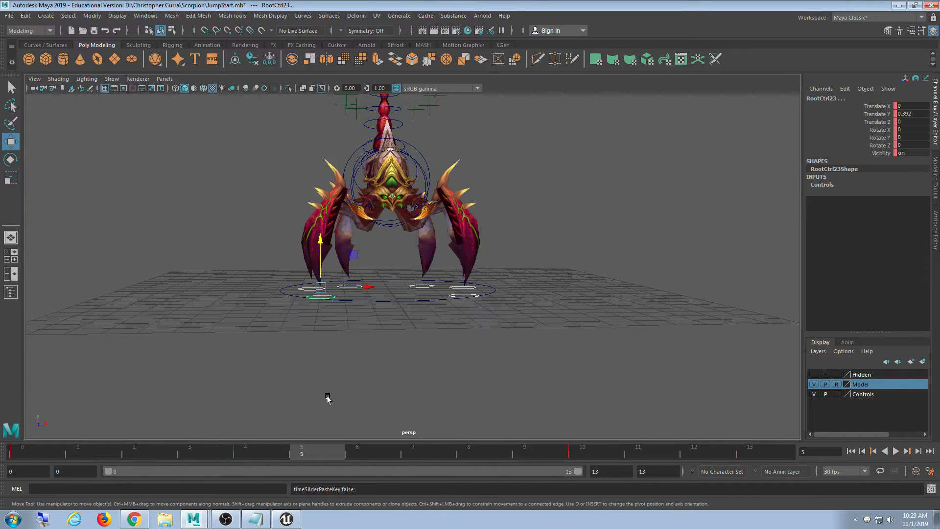
left_click(896, 451)
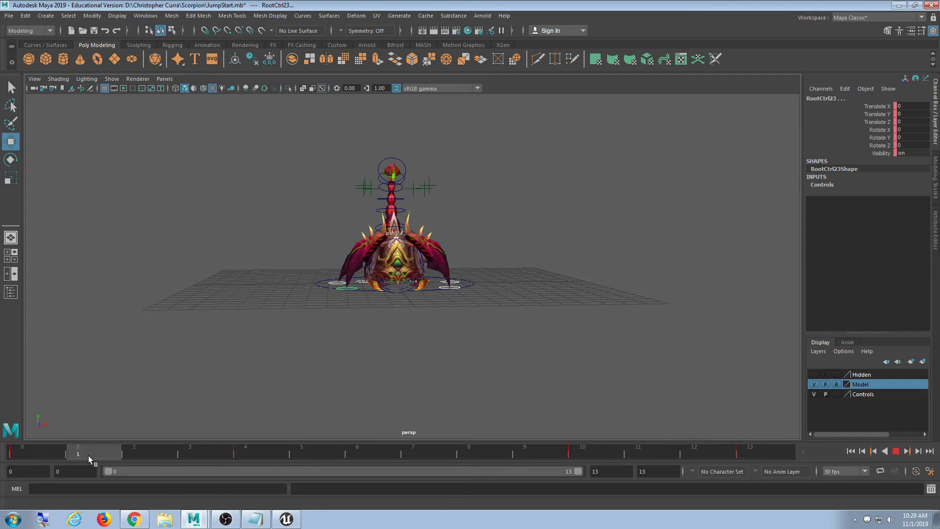
mouse_move(88, 456)
left_mouse_down()
mouse_move(421, 453)
mouse_move(390, 454)
left_mouse_up()
key("alt+v")
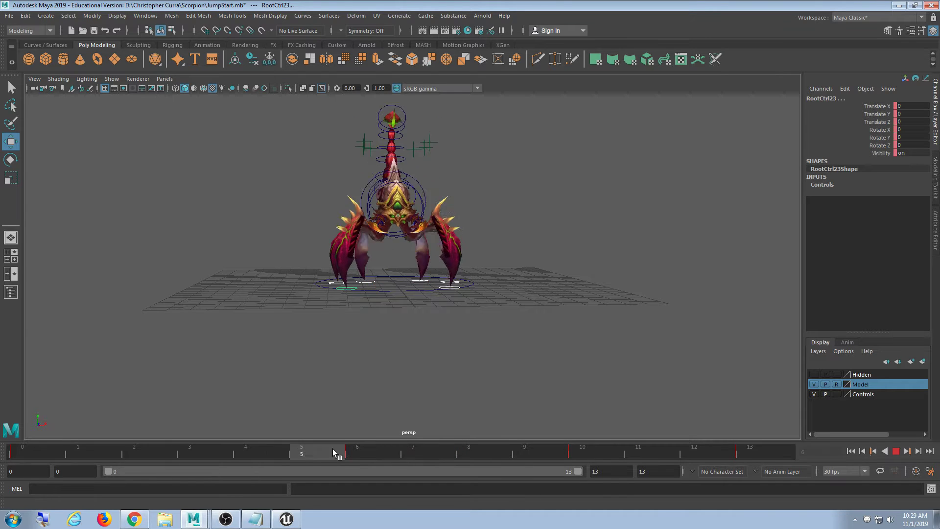
mouse_move(703, 436)
left_mouse_down()
mouse_move(0, 474)
mouse_move(761, 467)
mouse_move(0, 483)
left_mouse_up()
left_click(896, 451)
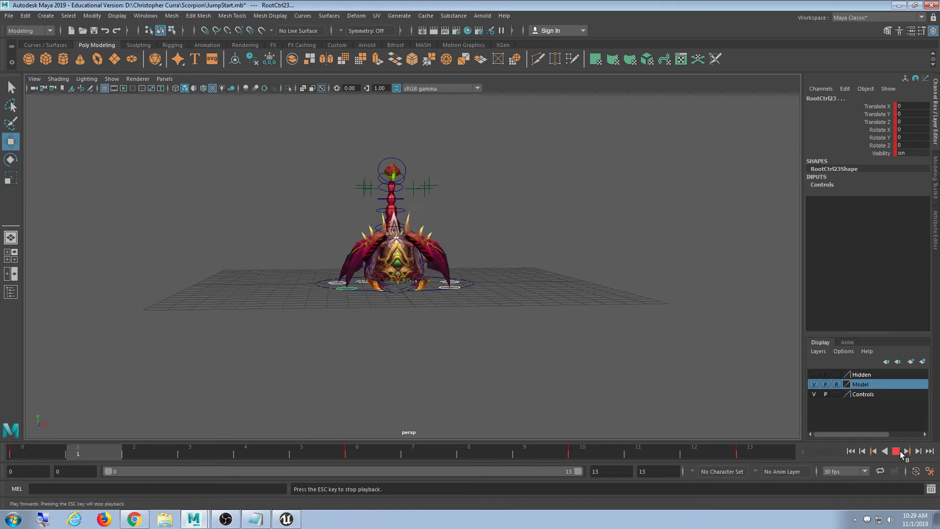
left_click_drag(739, 315, 569, 325, "alt")
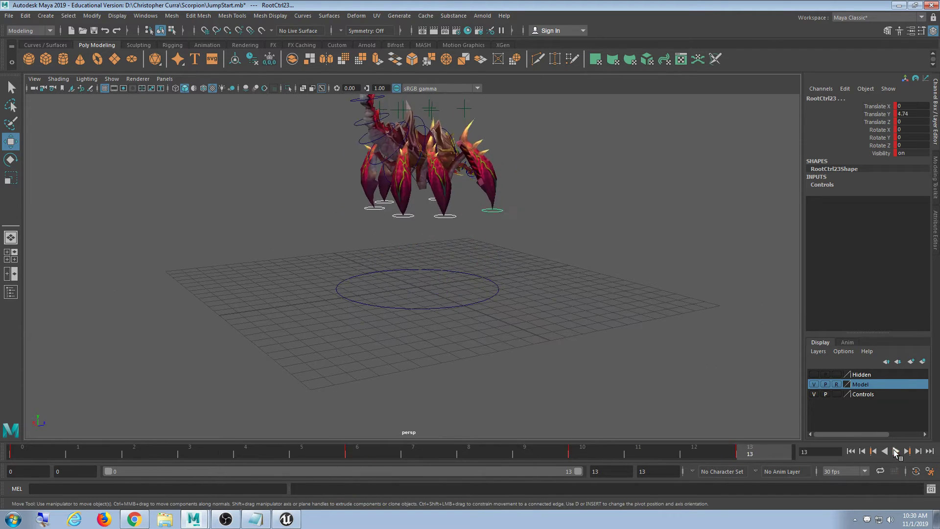
left_click(897, 452)
left_click_drag(490, 323, 377, 349, "alt")
Step: Undo the shift of the foot keys and play back the jump with them at frame 4
key("ctrl+z")
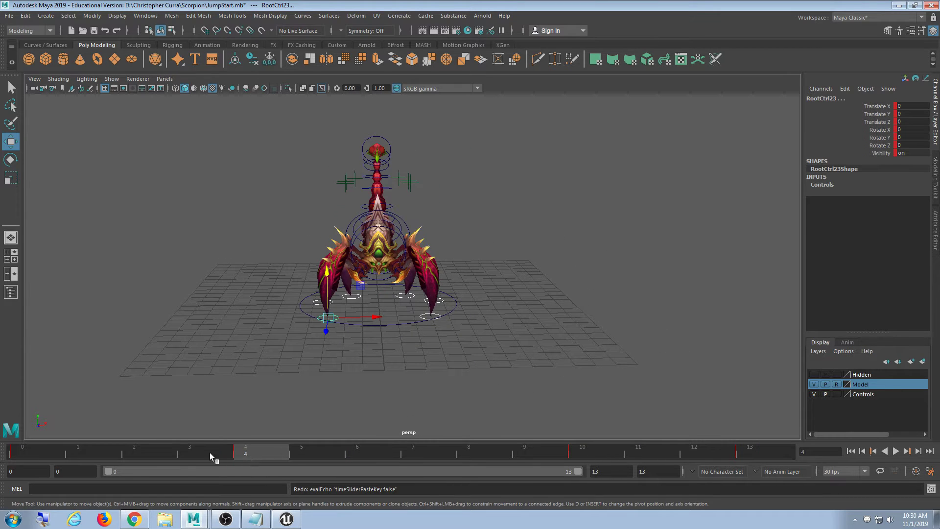
left_click(21, 453)
left_click_drag(470, 343, 500, 307, "alt")
left_click(897, 451)
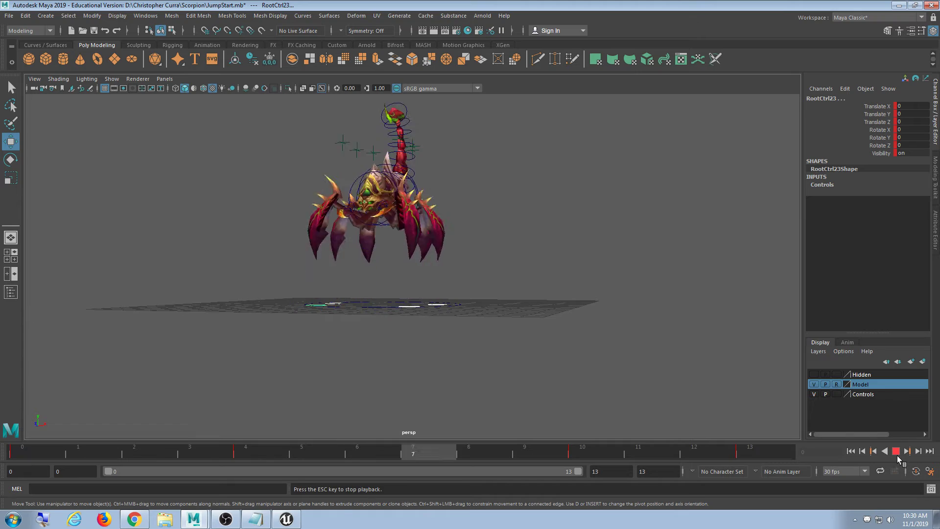
left_click_drag(602, 352, 487, 350, "alt")
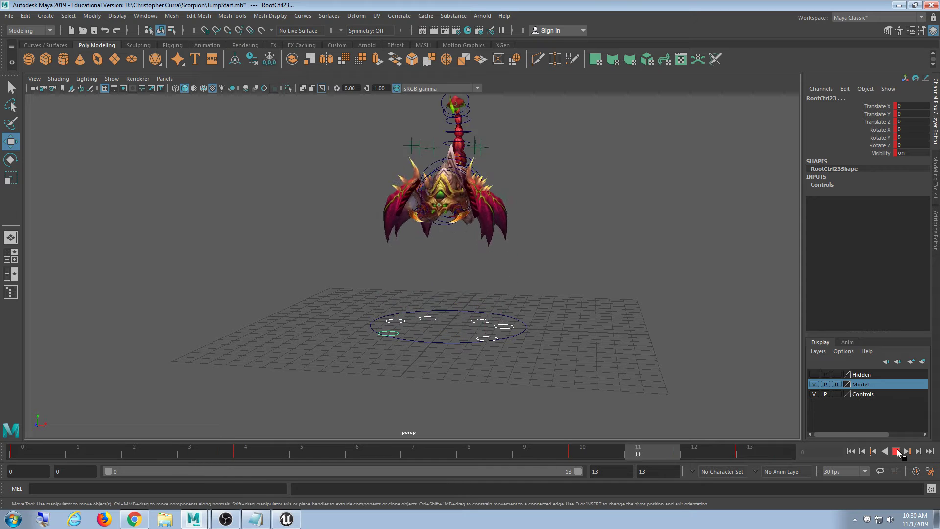
left_click(898, 454)
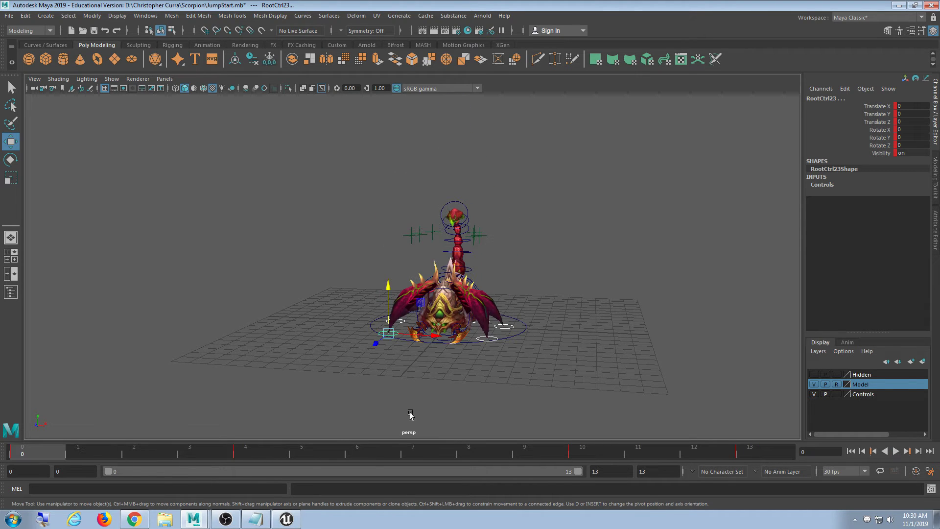
Step: Select the foot keys at frame 4, shift them to frame 7 and play back the jump
left_click_drag(249, 450, 272, 455)
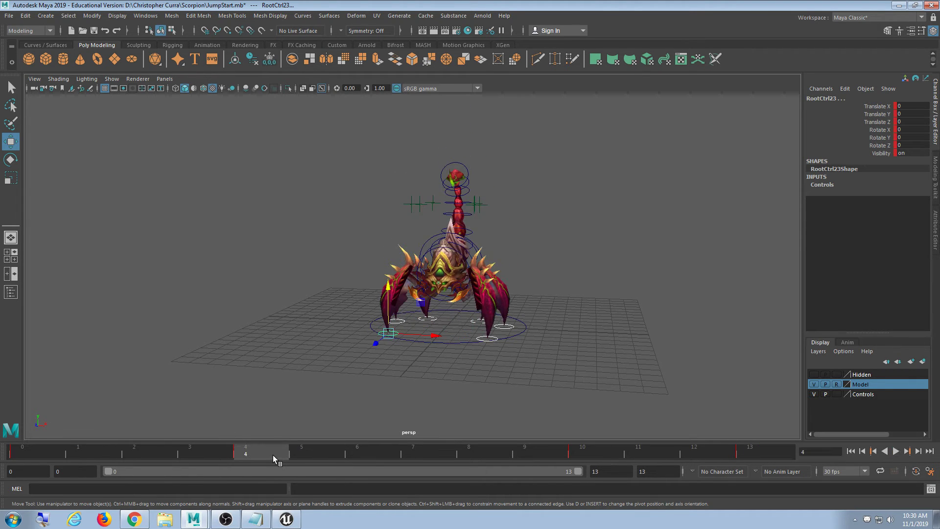
left_click(260, 455, "shift")
left_click_drag(263, 451, 409, 457)
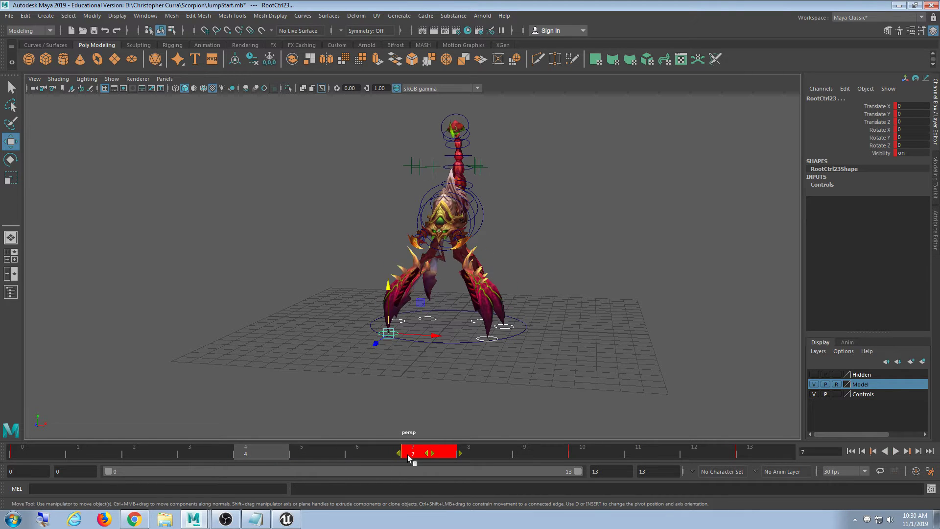
left_click(895, 451)
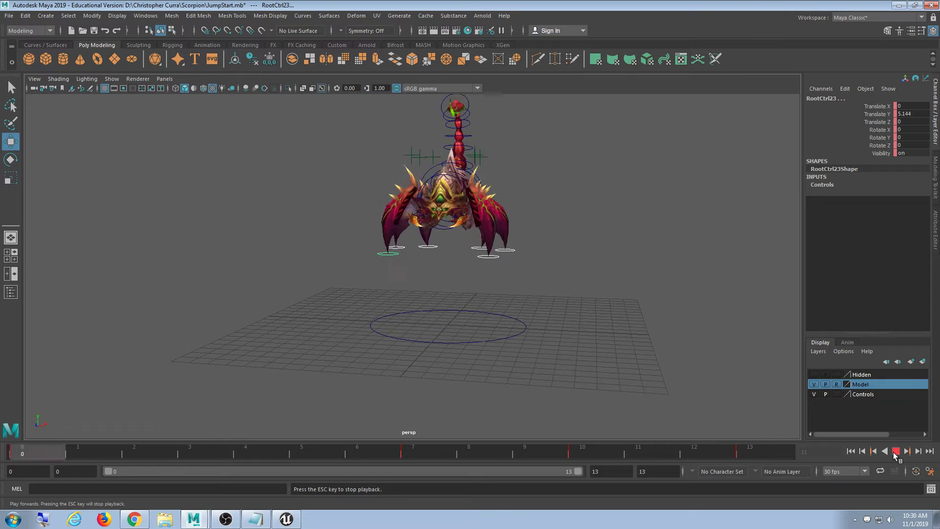
left_click(893, 451)
Step: Shift the foot keys one frame earlier, to frame 6, and clear the key selection
left_click(408, 456, "shift")
left_click_drag(427, 456, 384, 453)
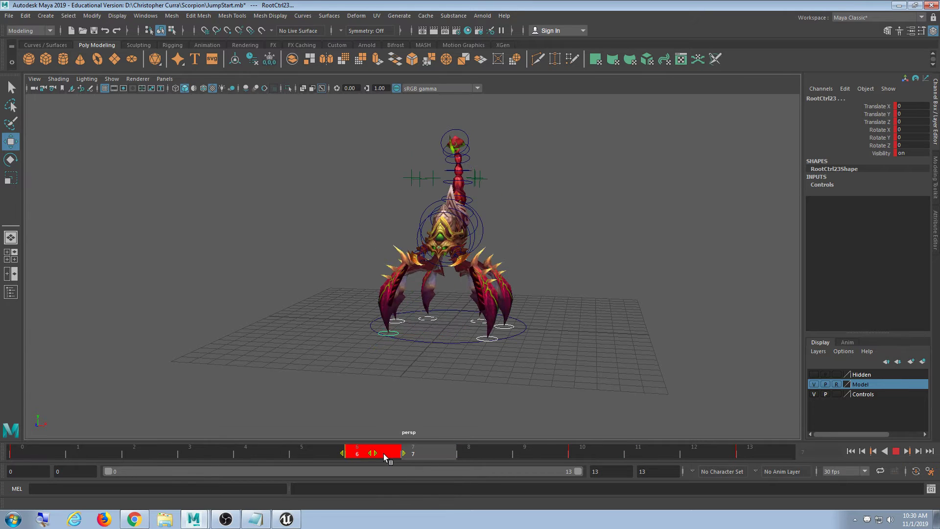
left_click(455, 449, "shift")
left_click(508, 452)
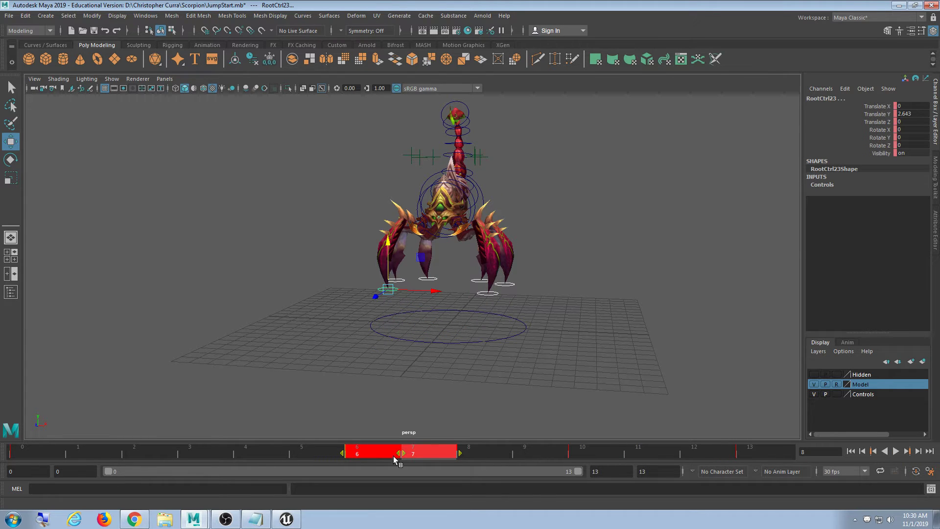
Step: Scrub the early frames of the jump and shift the foot keys back to frame 4
left_click(237, 454)
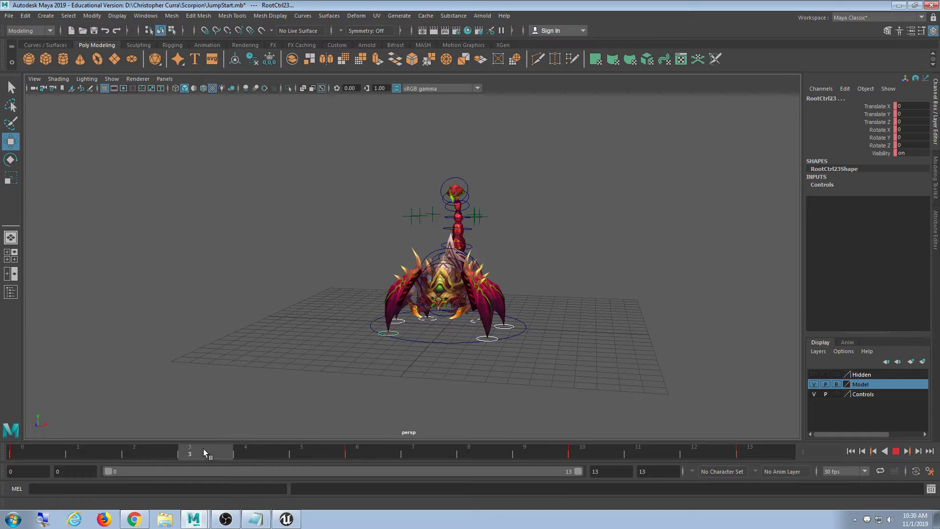
left_click_drag(204, 449, 366, 447)
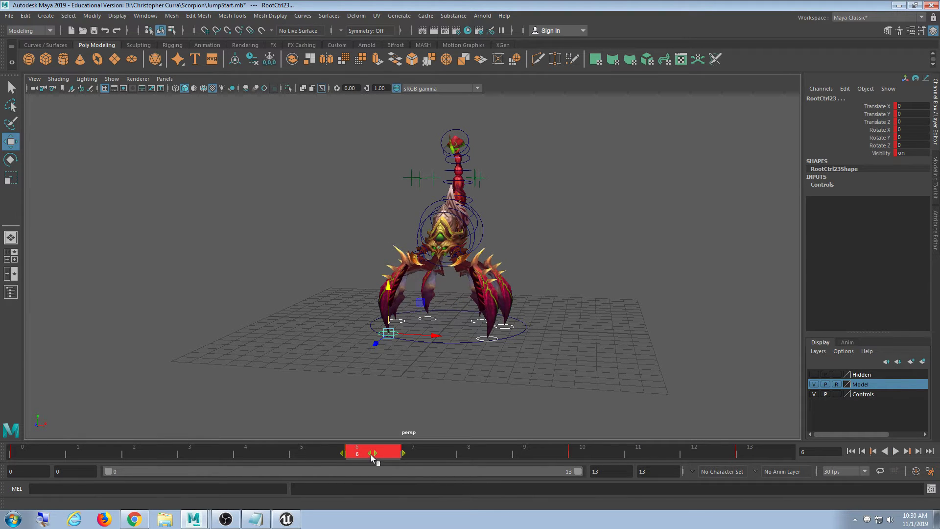
left_click_drag(372, 455, 263, 452)
left_click(438, 454)
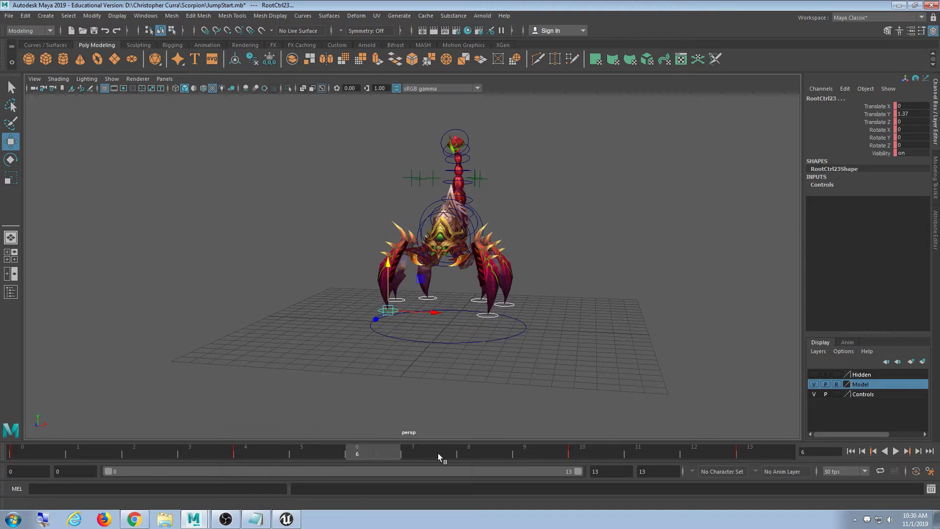
Step: Shift the grounded foot keys at frame 4 to frame 6 and clear the key selection
left_click(274, 453, "shift")
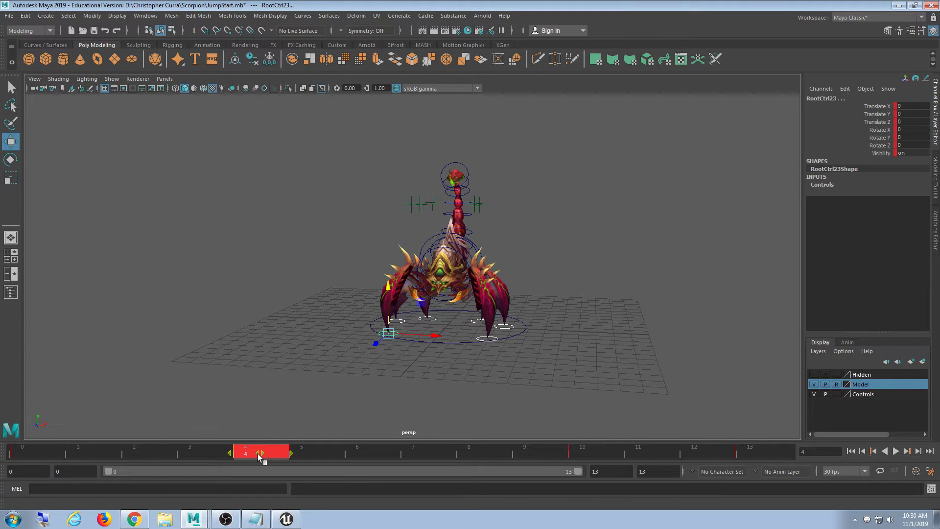
left_click_drag(260, 453, 362, 453)
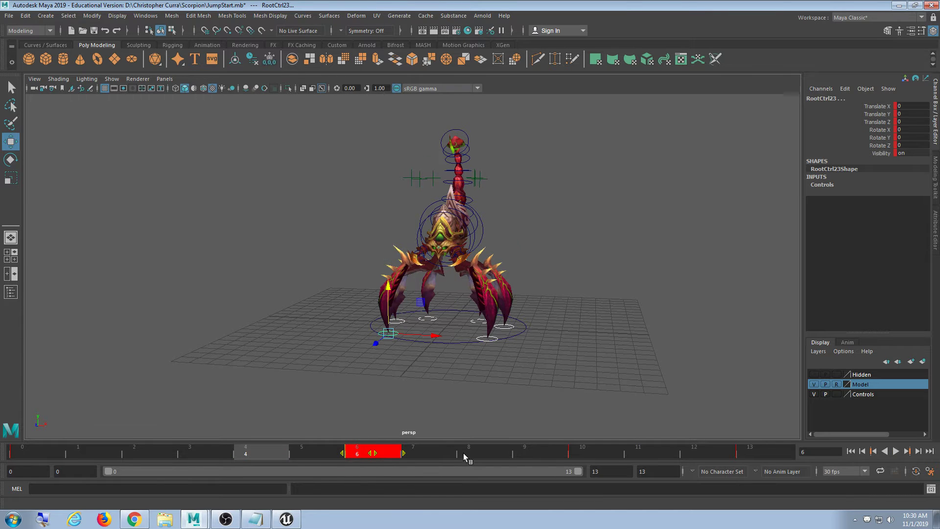
left_click(486, 451)
Step: Play back and scrub the jump start to examine the legs' stretch and lift-off around frame 6
left_click(896, 451)
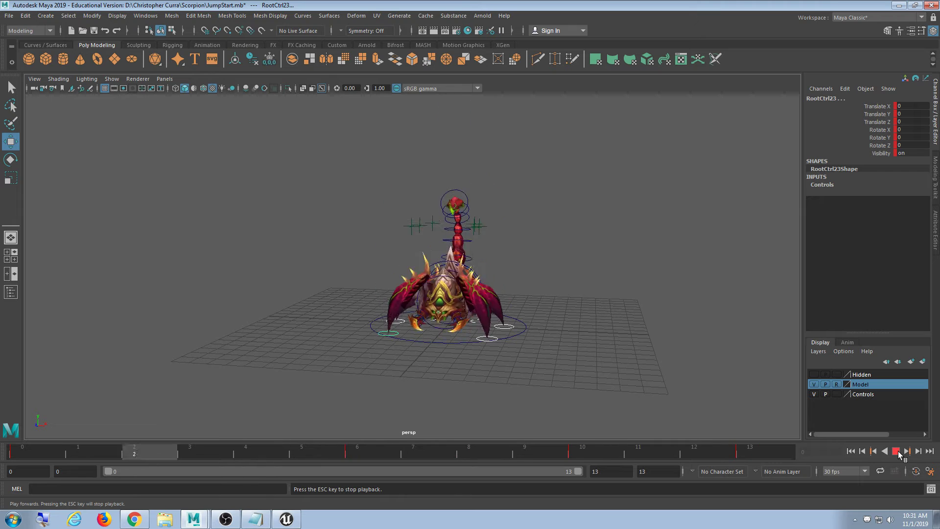
left_click(896, 451)
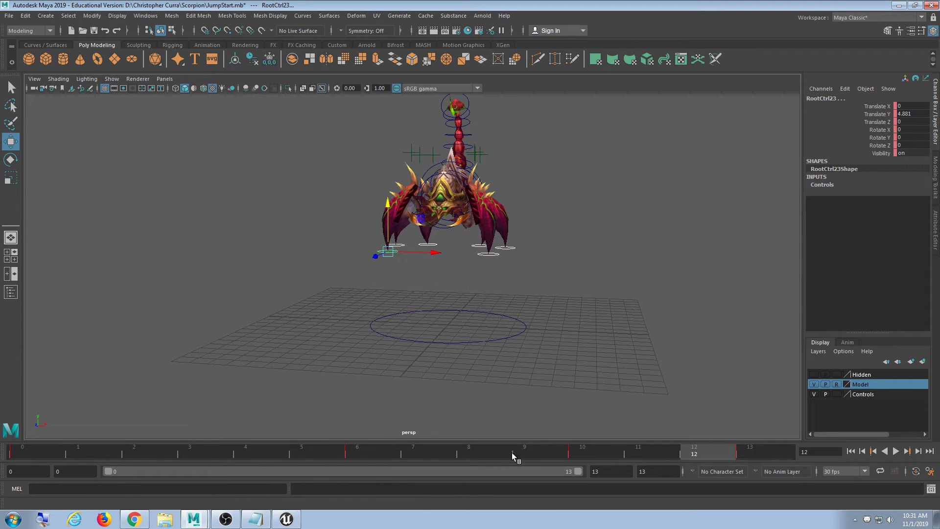
key("alt+v")
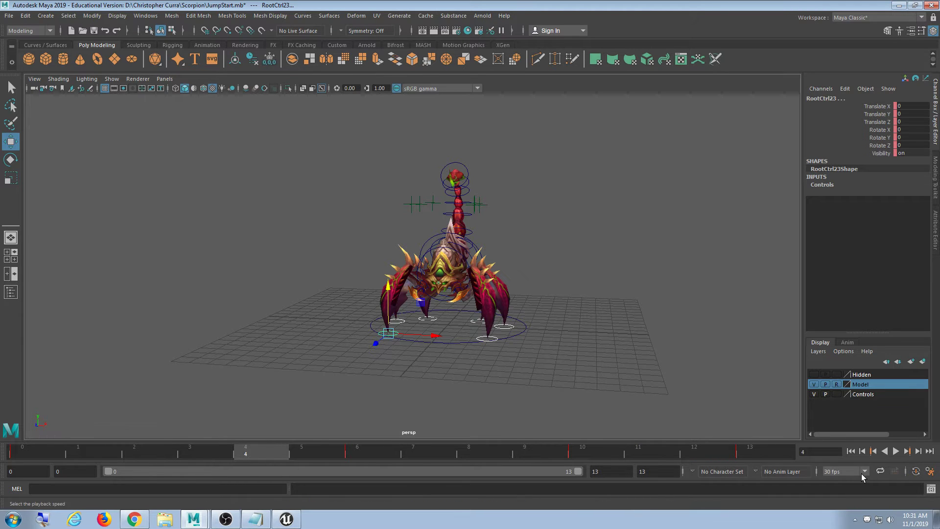
left_click(895, 452)
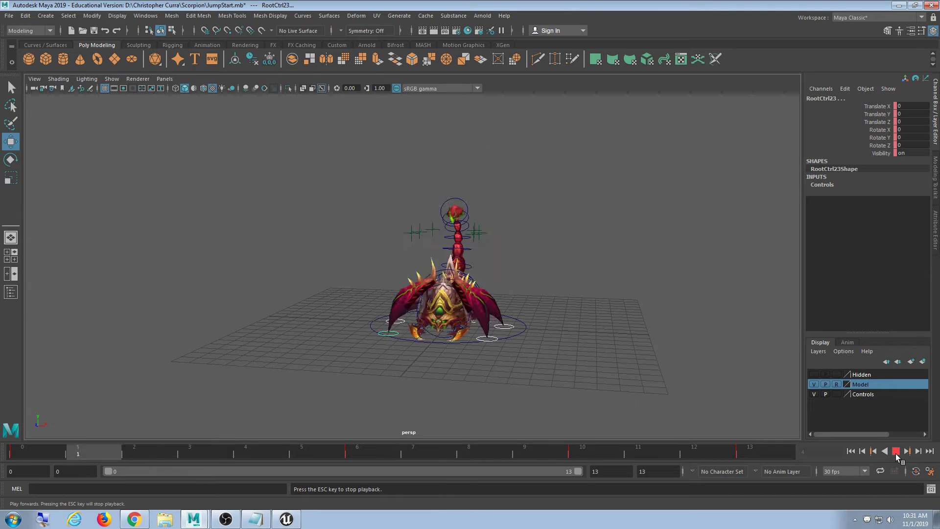
left_click(895, 451)
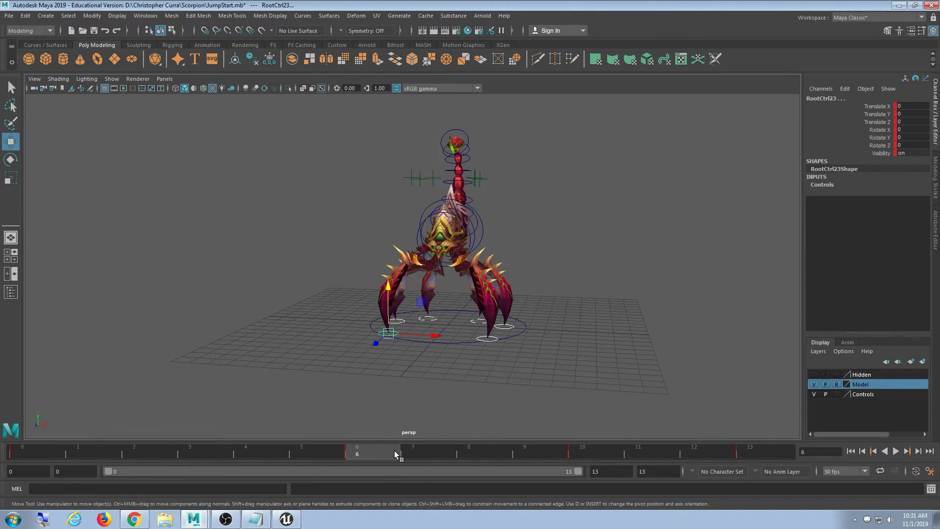
left_click(43, 454)
left_click_drag(43, 453, 19, 453)
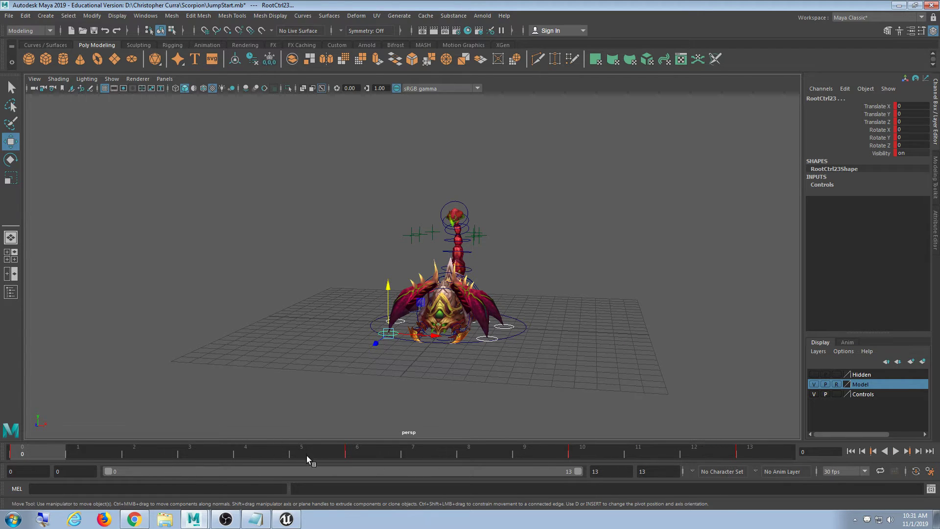
key("alt+v")
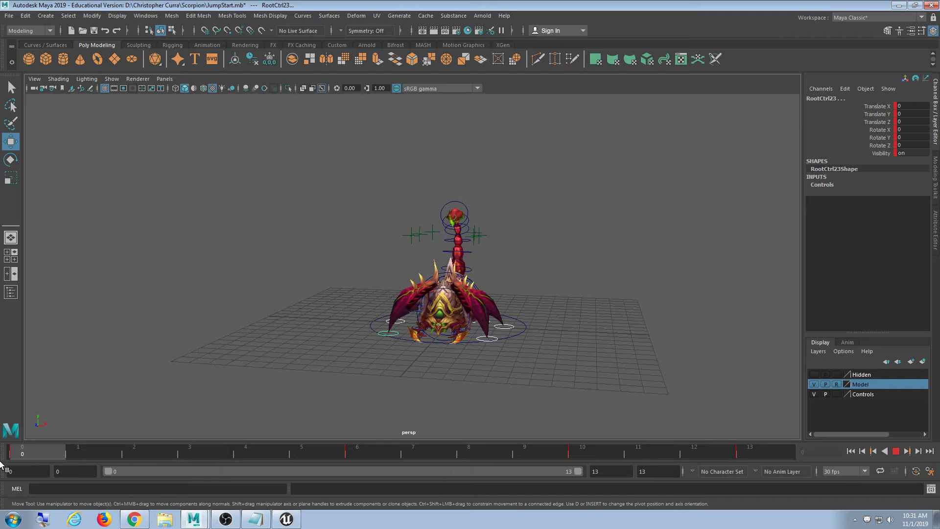
key("alt+v")
left_click(897, 451)
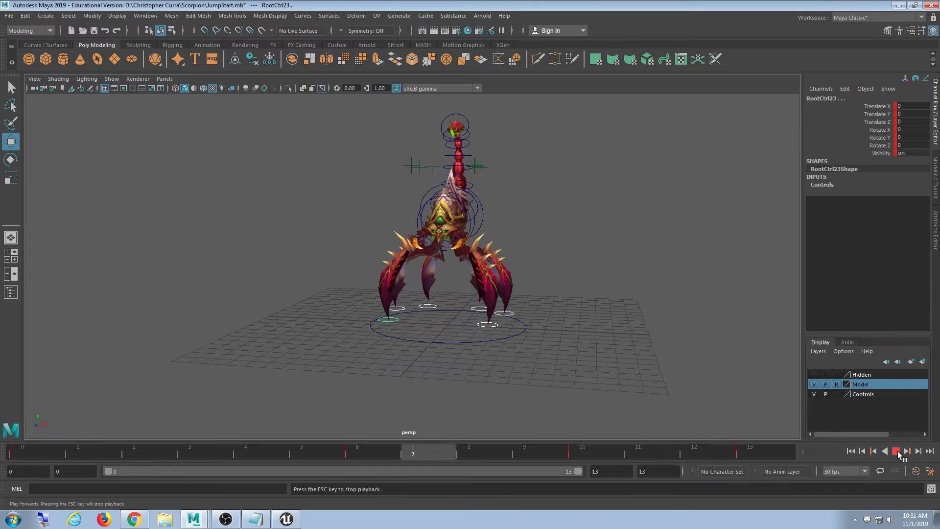
Step: Play back the jump start from other angles and examine the raised pose at frame 13 from the side
left_click(898, 451)
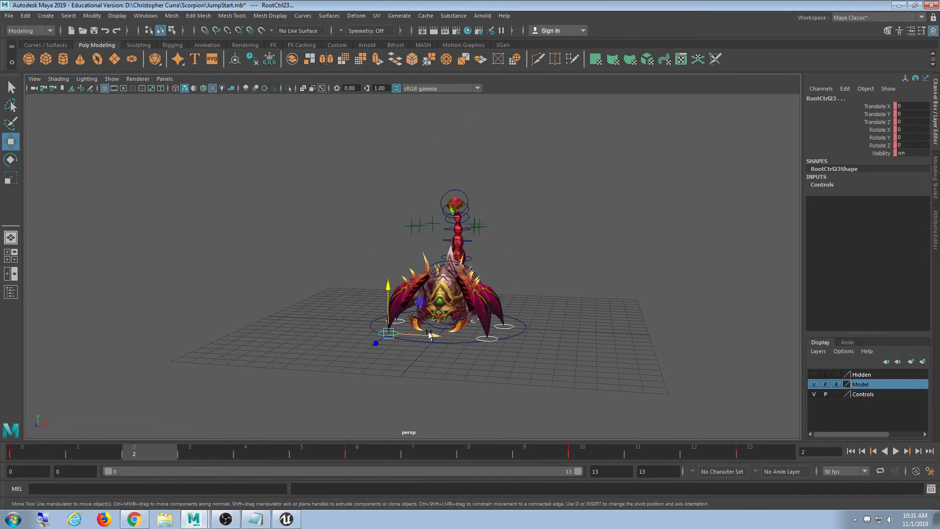
left_click_drag(533, 259, 339, 256, "alt")
key("alt+v")
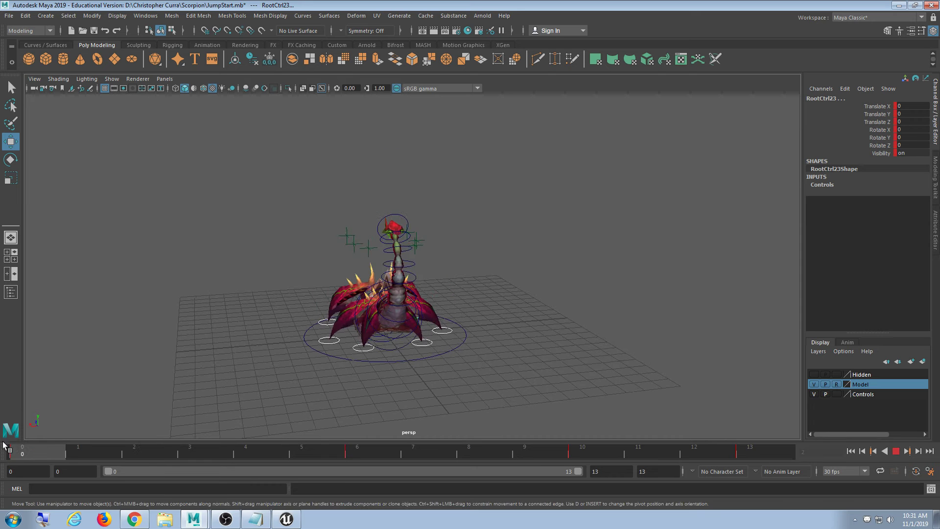
left_click(771, 445)
middle_click_drag(476, 267, 472, 306, "alt")
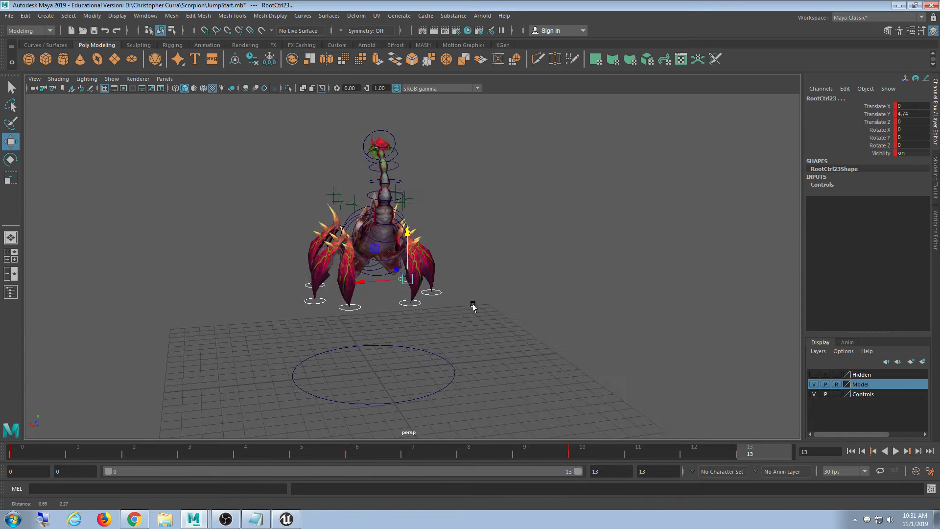
left_click_drag(472, 307, 424, 346, "alt")
middle_click_drag(424, 346, 445, 380, "alt")
right_click_drag(445, 380, 461, 365, "alt")
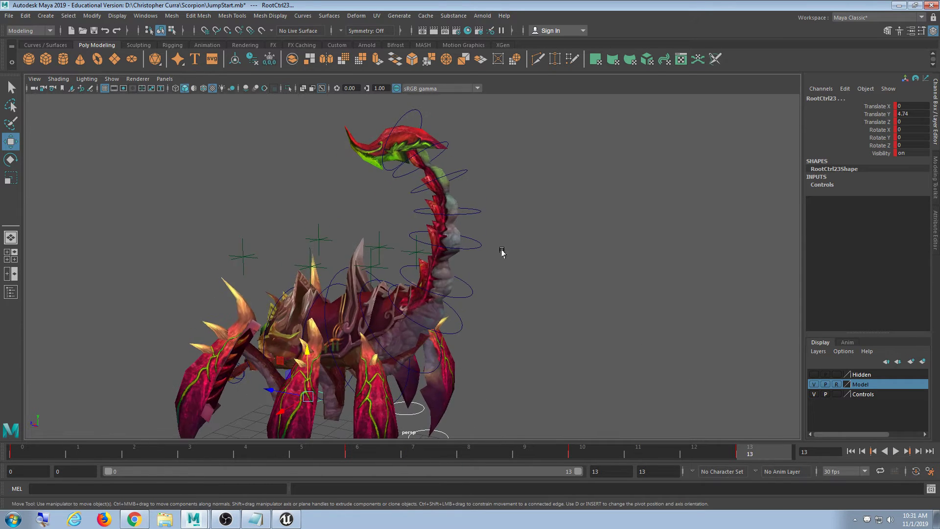
right_click_drag(502, 252, 470, 286, "alt")
middle_click_drag(470, 286, 487, 274, "alt")
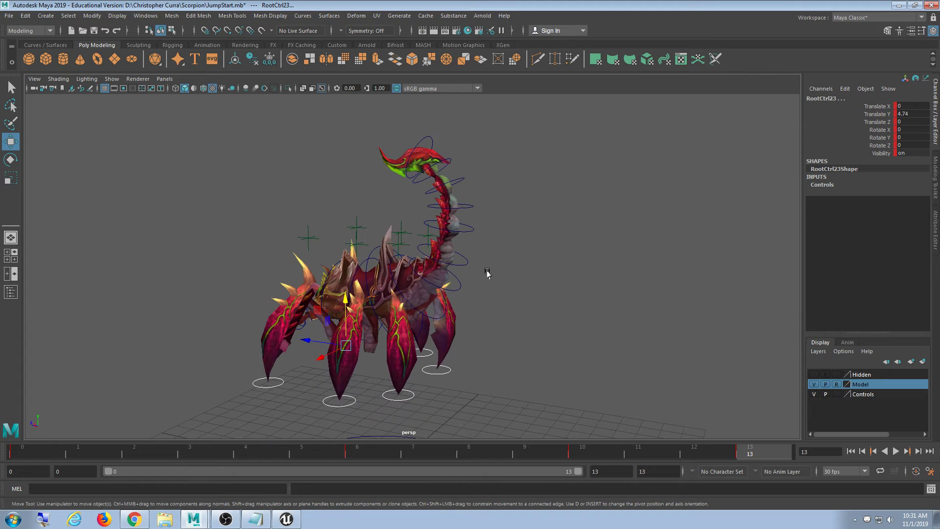
Step: At frame 13, select the nine controls from the tail tip through the rear body, ready for rotating
left_click(424, 146)
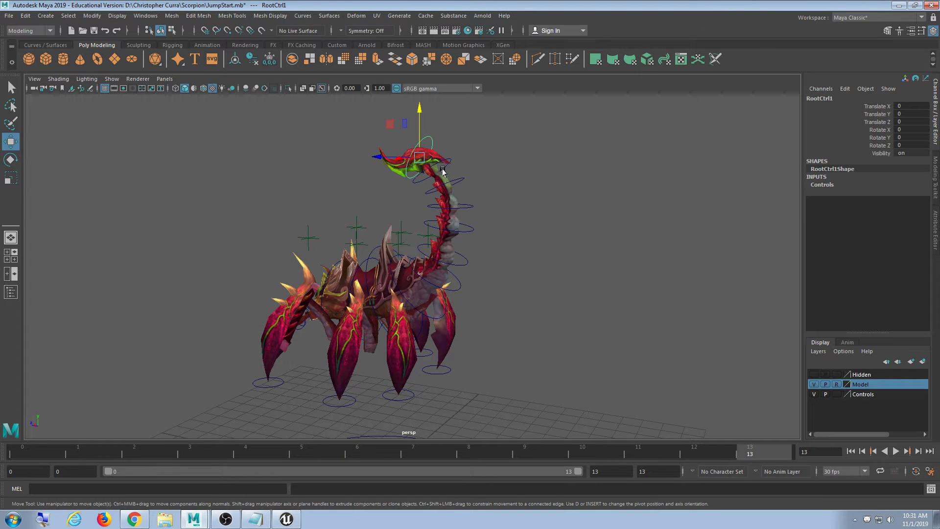
left_click(469, 183)
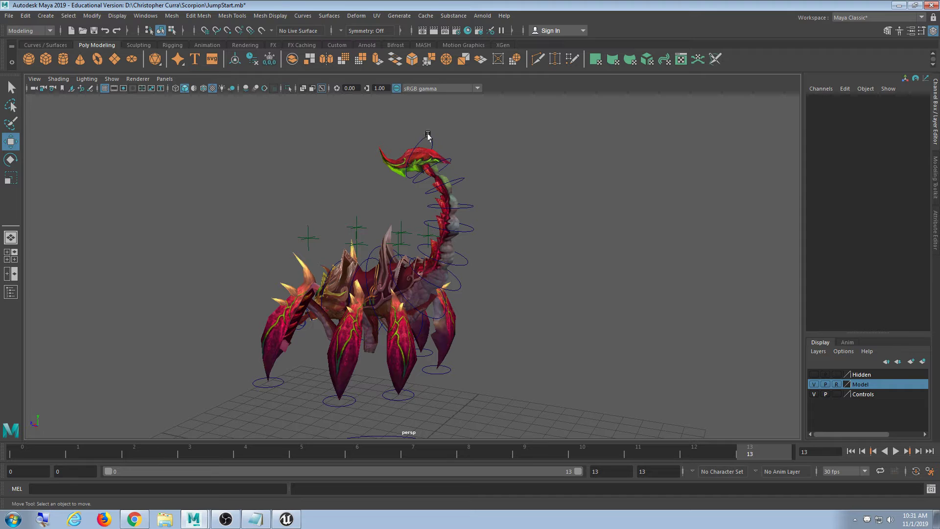
left_click(431, 143)
left_click(442, 171, "shift")
left_click(460, 183, "shift")
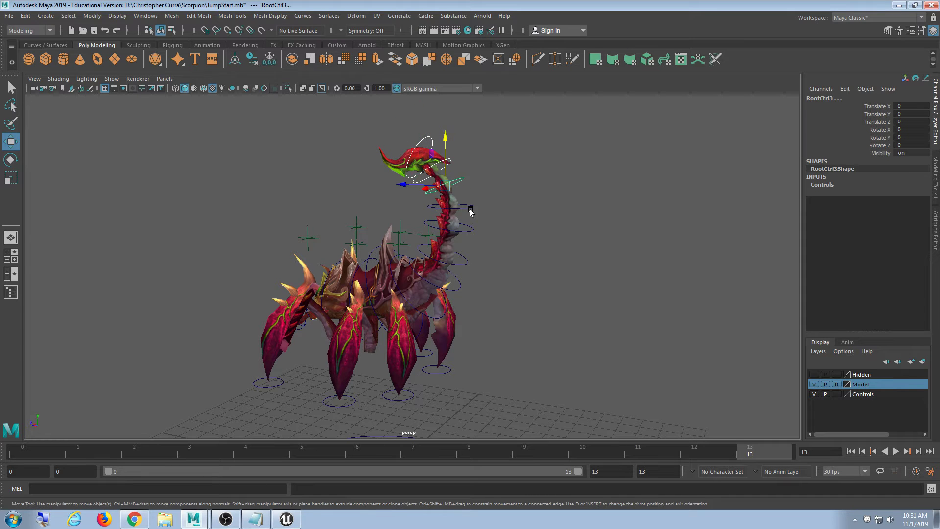
left_click(467, 207, "shift")
left_click(471, 229, "shift")
left_click(466, 258, "shift")
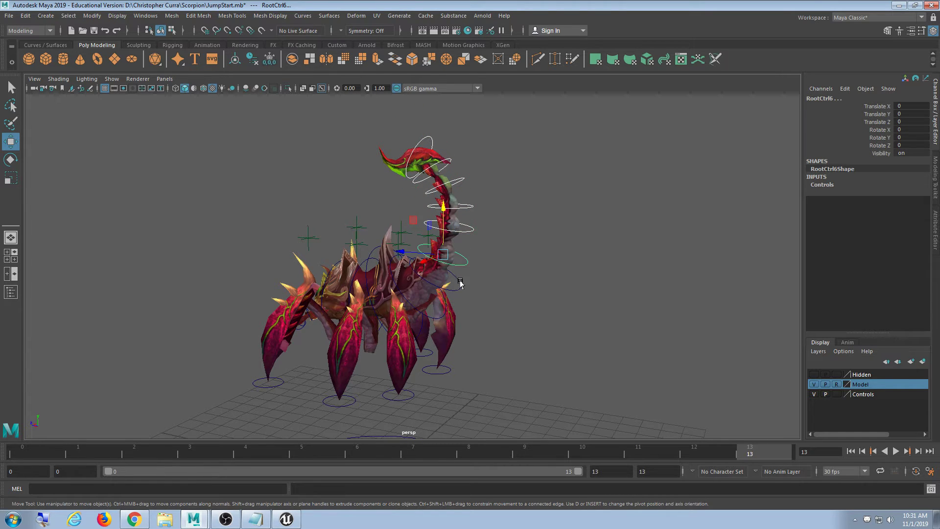
left_click(461, 283, "shift")
left_click(436, 319, "shift")
left_click_drag(437, 318, 458, 294, "alt")
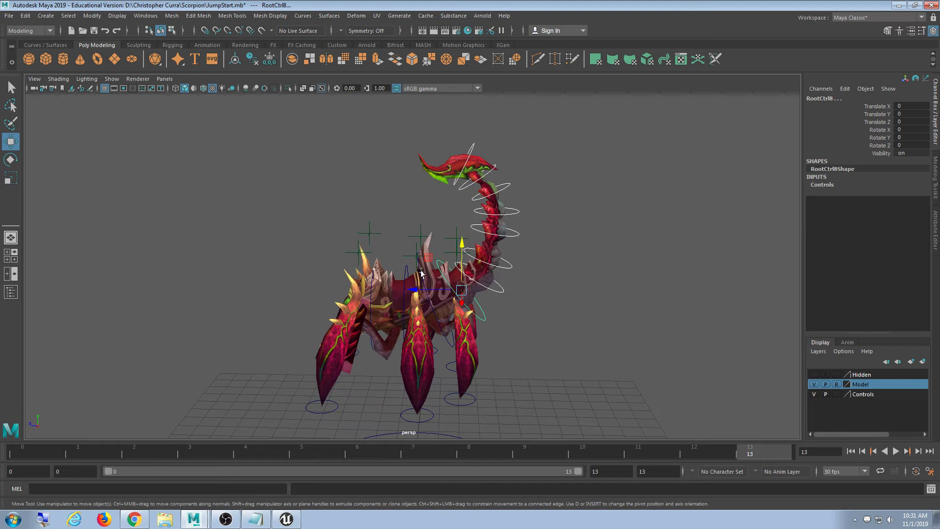
left_click(422, 275, "shift")
key("e")
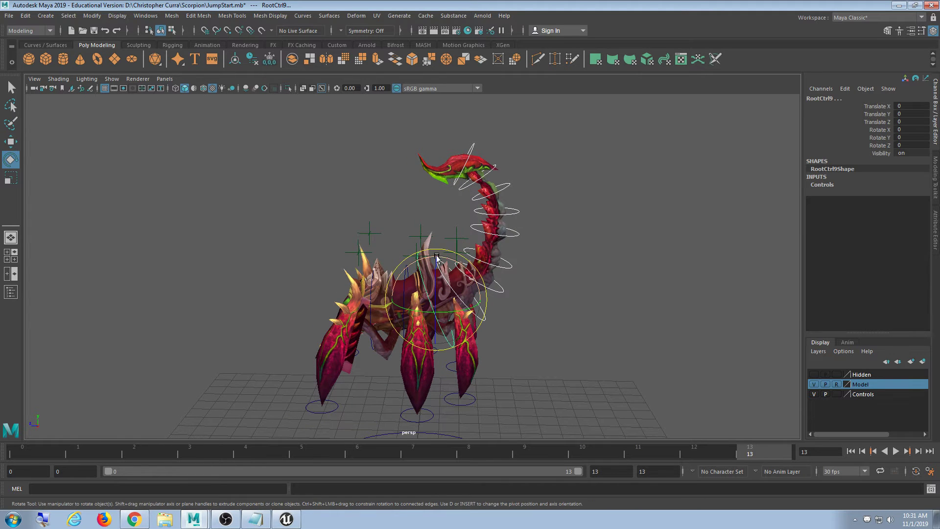
Step: Try rotating the selected tail controls at frame 13 and undo the rotation
mouse_move(444, 253)
left_mouse_down()
mouse_move(440, 266)
mouse_move(445, 257)
left_mouse_up()
key("ctrl+z")
left_click_drag(558, 302, 574, 314, "alt")
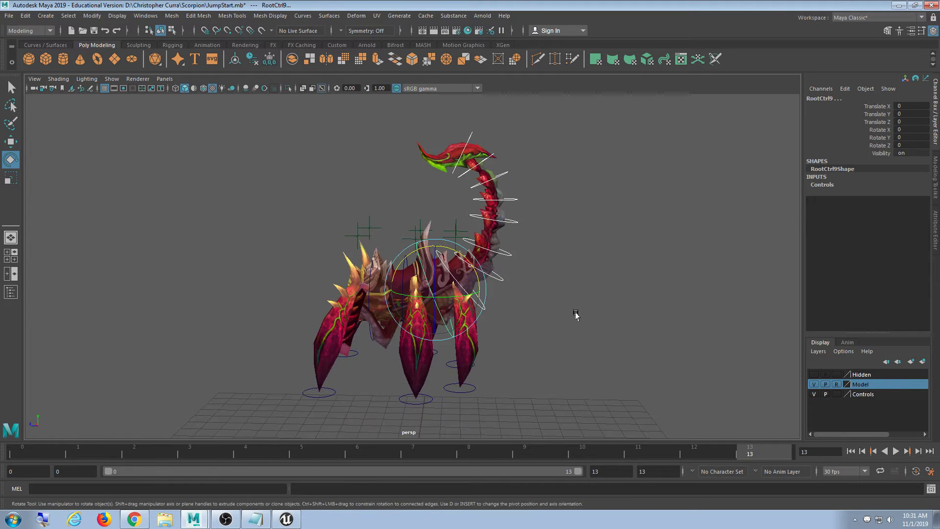
right_click_drag(575, 314, 593, 318, "alt")
middle_click_drag(593, 318, 554, 295, "alt")
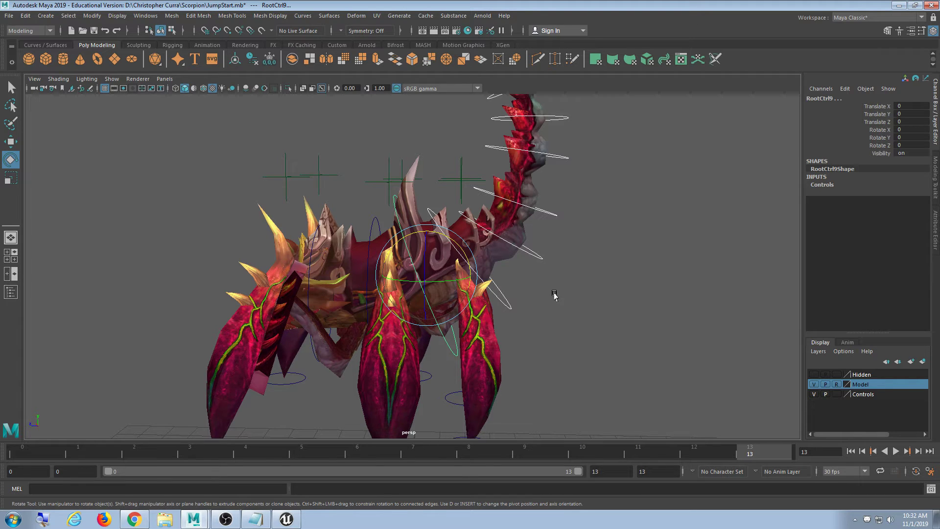
scroll(516, 274, "down", 5)
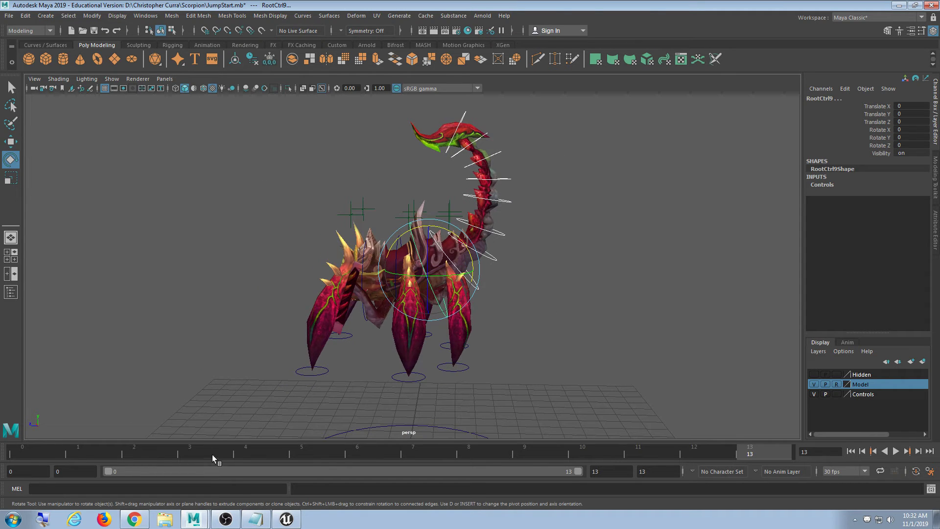
Step: Key the selected tail controls in their unrotated pose at frames 0, 10 and 13
left_click_drag(100, 453, 39, 450)
middle_click_drag(434, 364, 412, 256, "alt")
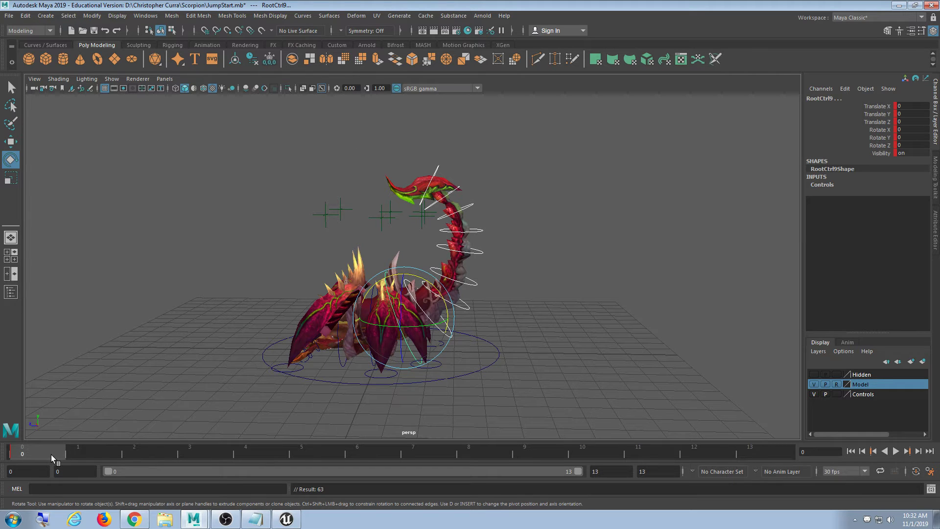
left_click(583, 458)
middle_click_drag(514, 308, 516, 359, "alt")
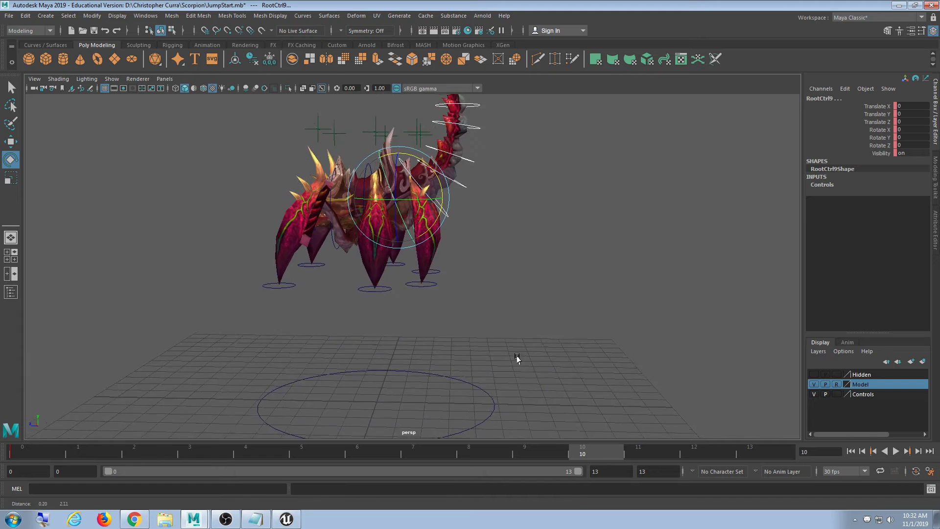
scroll(518, 350, "down", 2)
scroll(513, 342, "down", 2)
left_click_drag(592, 454, 768, 457)
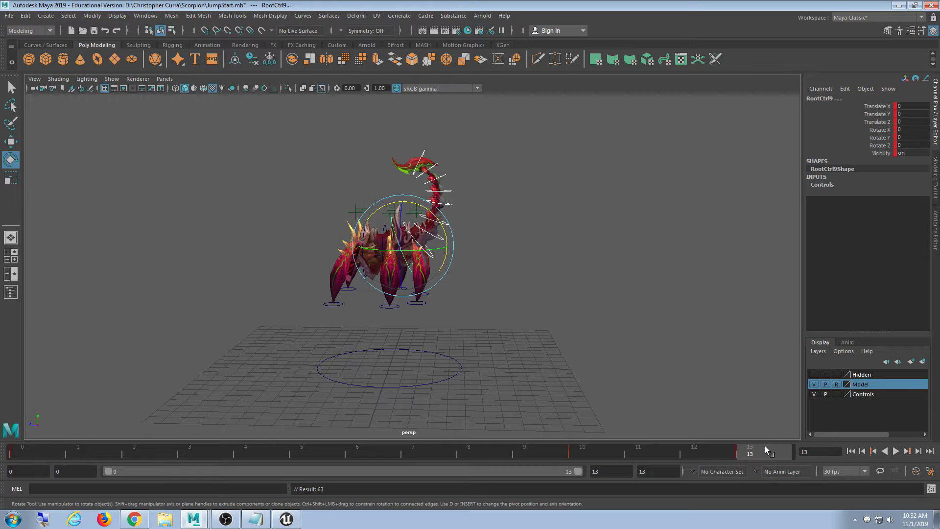
Step: Play back the jump start from the side to check the tail's motion with the body
key("alt+v")
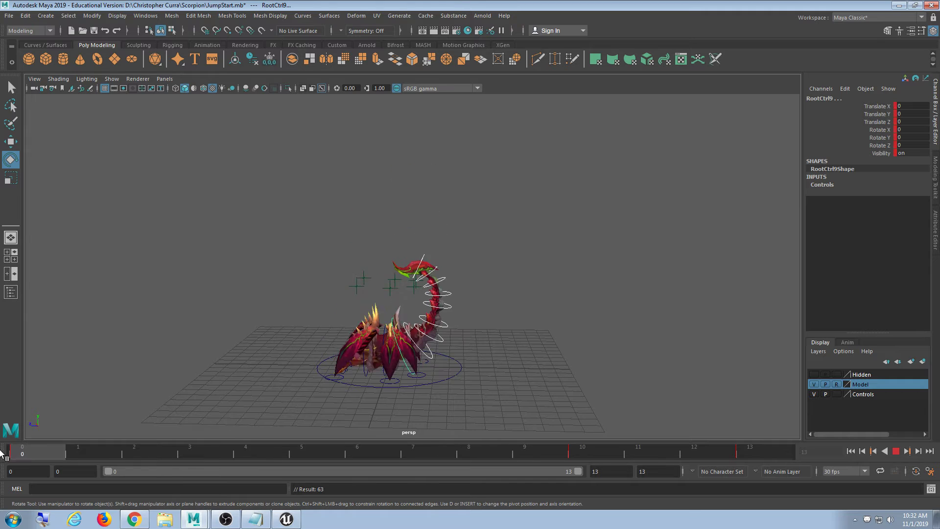
key("alt+v")
left_click_drag(480, 360, 633, 352, "alt")
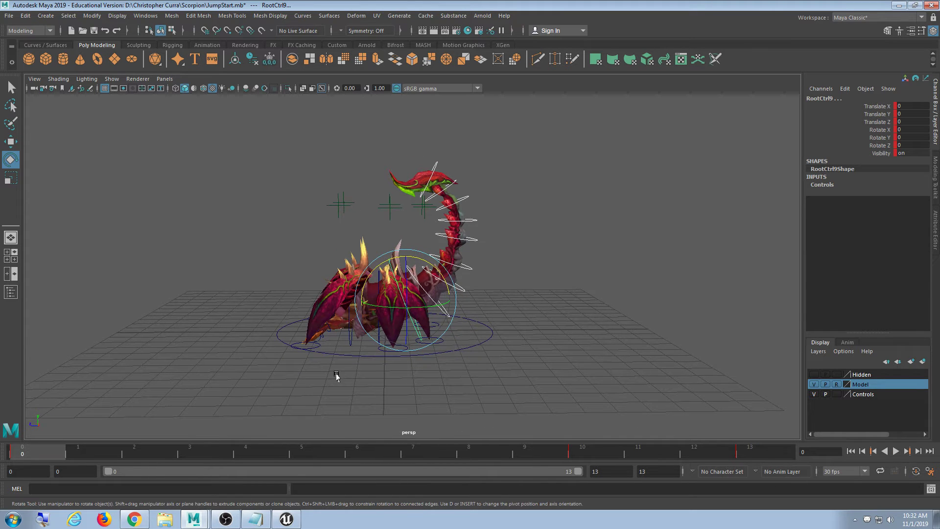
key("alt+v")
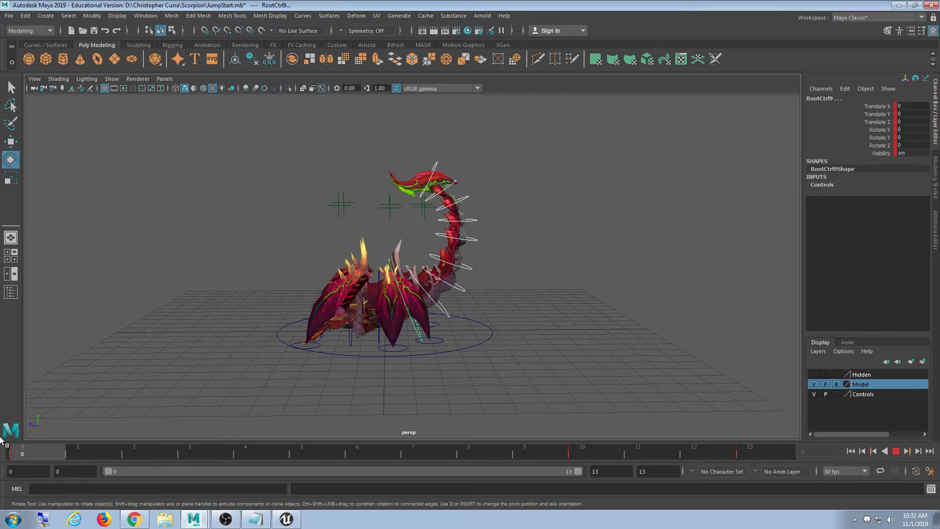
key("Escape")
Step: At frame 0, curl the tail forward over the body to a Rotate X of 6.888 and key it
middle_click_drag(665, 288, 635, 272, "alt")
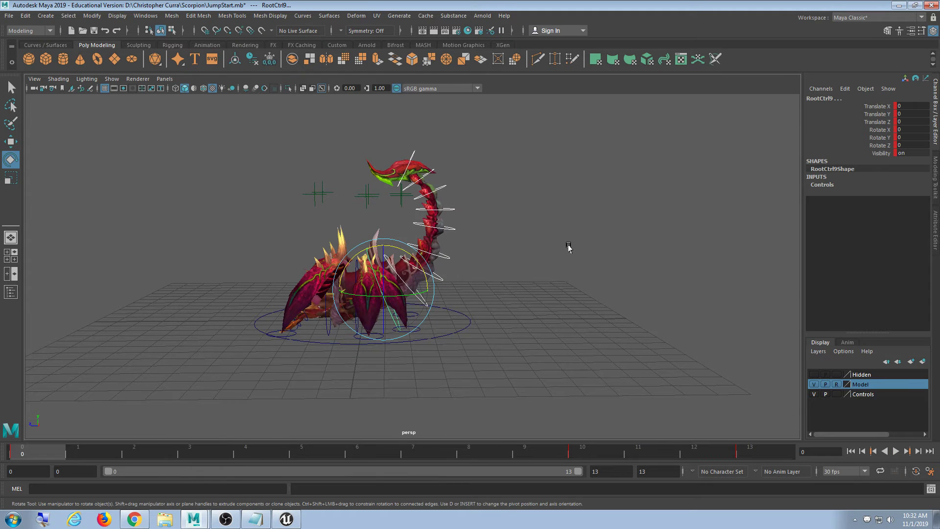
mouse_move(568, 247)
left_mouse_down("alt")
mouse_move(573, 258)
mouse_move(545, 258)
mouse_move(570, 262)
left_mouse_up("alt")
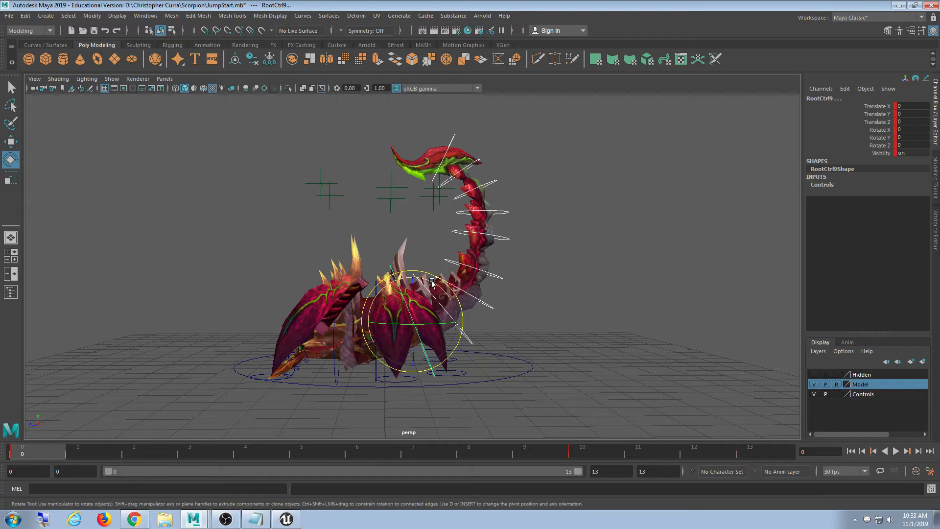
left_click_drag(432, 282, 427, 280)
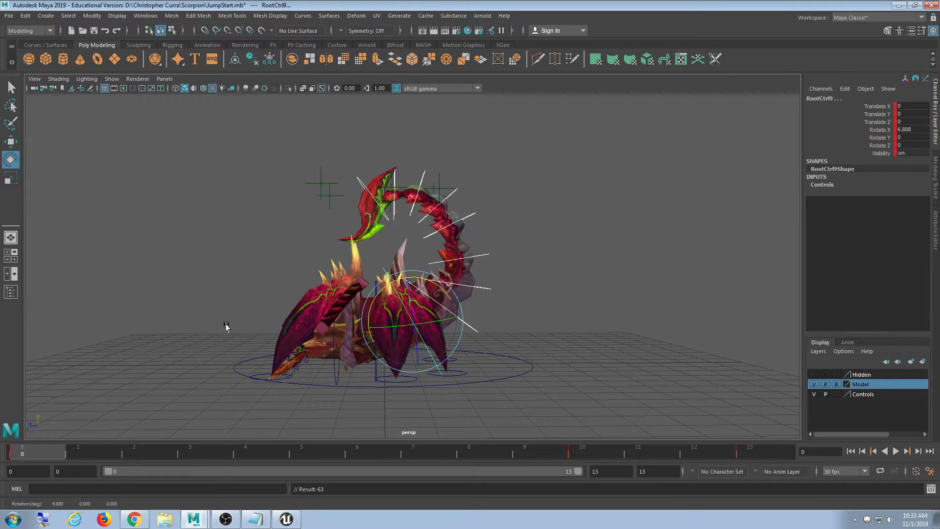
Step: Scrub through frames 0 to 10 and play back to examine the tail uncurling during the rise
left_click_drag(54, 451, 327, 437)
scroll(509, 339, "down", 5)
middle_click_drag(512, 338, 446, 373, "alt")
left_click_drag(355, 452, 585, 477)
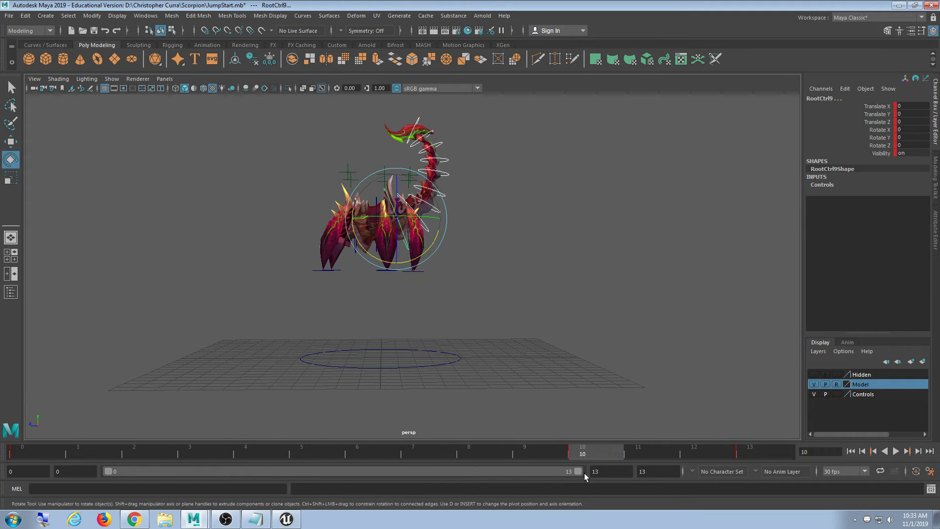
key("alt+v")
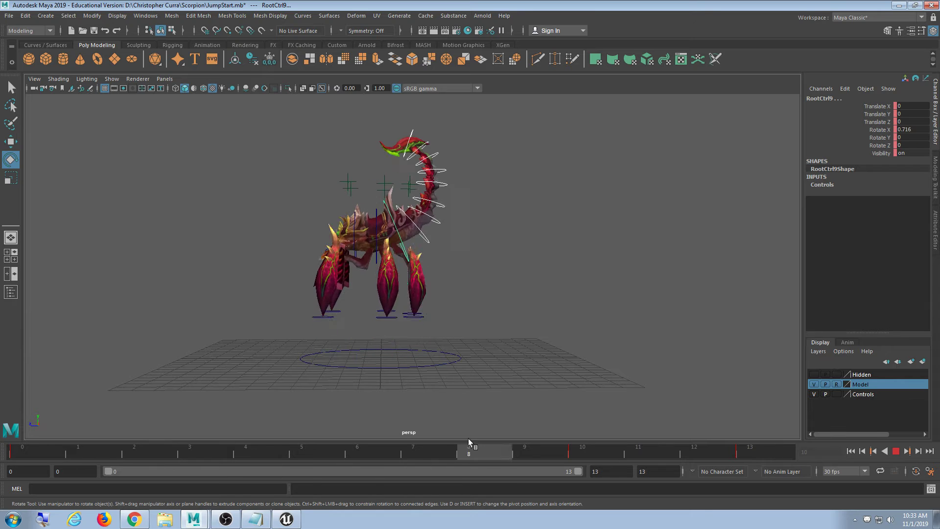
key("alt+v")
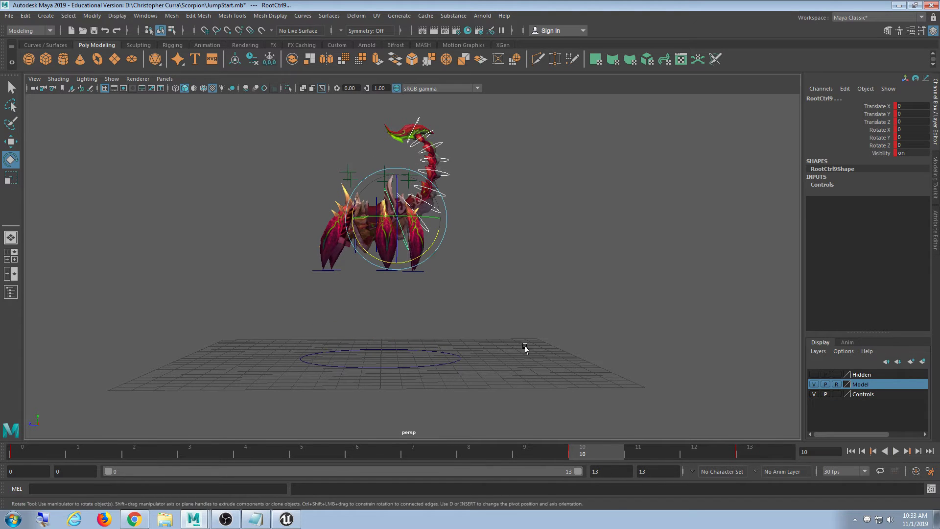
left_click_drag(524, 346, 512, 316, "alt")
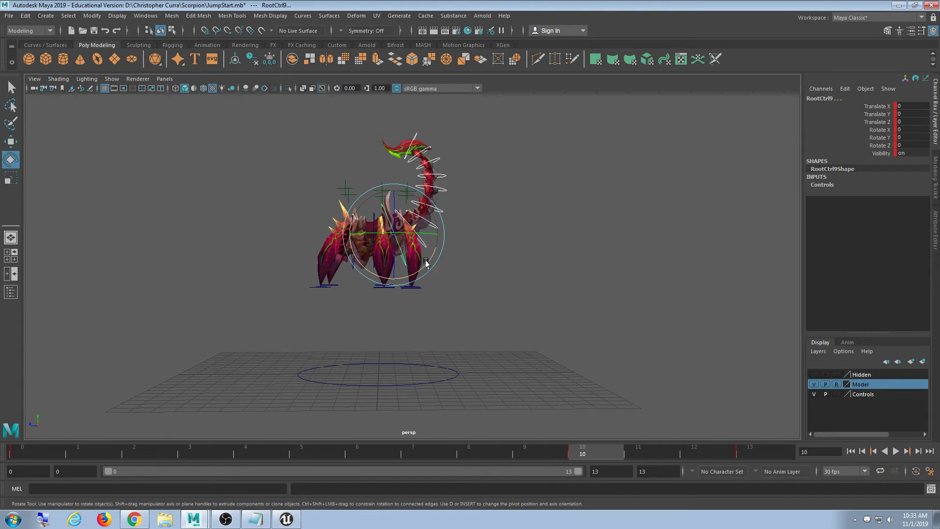
key("alt+v")
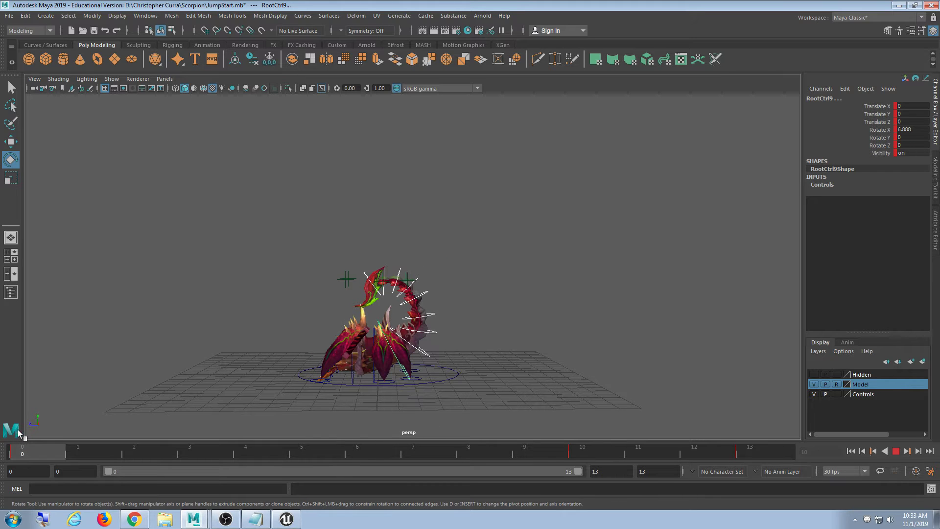
Step: At frame 6, curl the tail further forward to a Rotate X of 9.088, key it, and check the playback
left_click(388, 455)
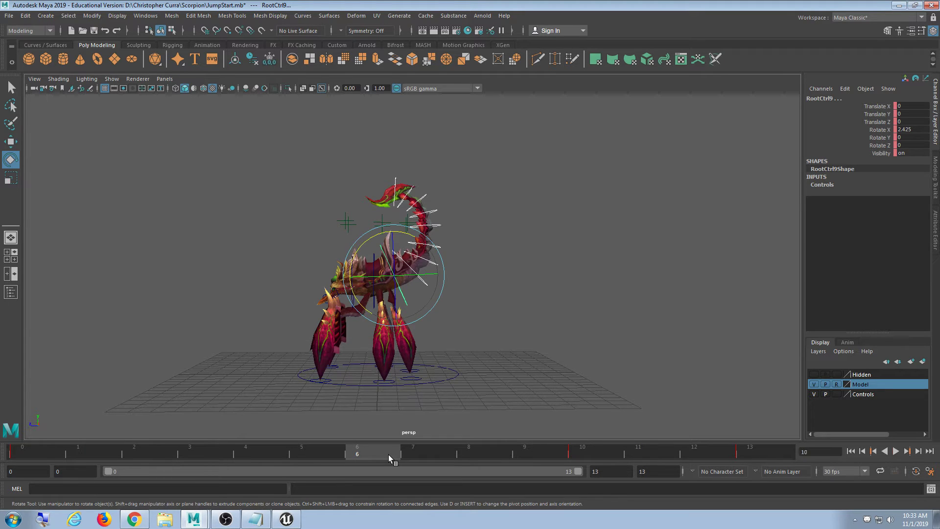
left_click(373, 237)
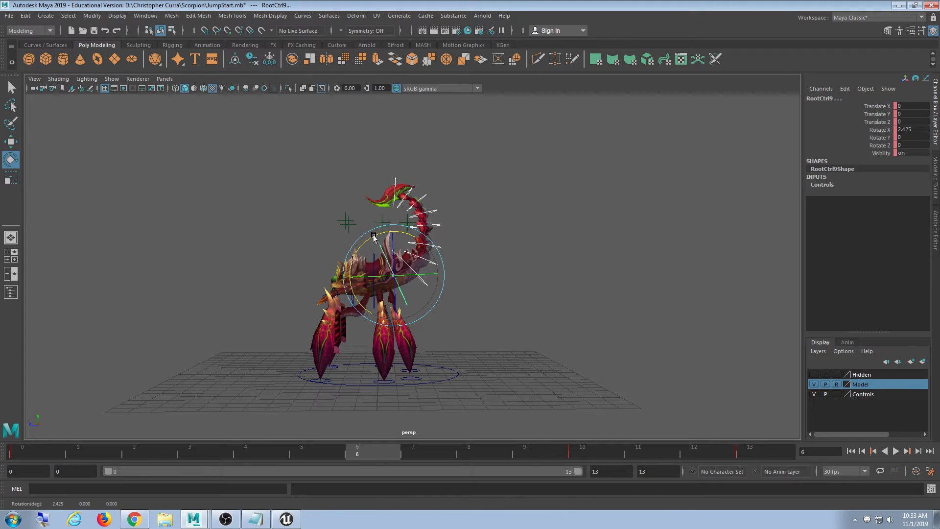
left_click_drag(374, 236, 370, 240)
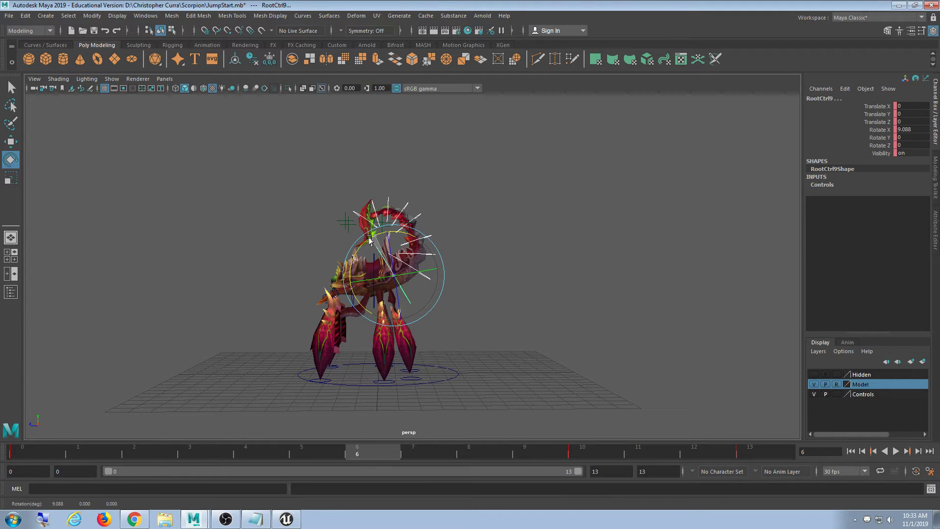
key("alt+v")
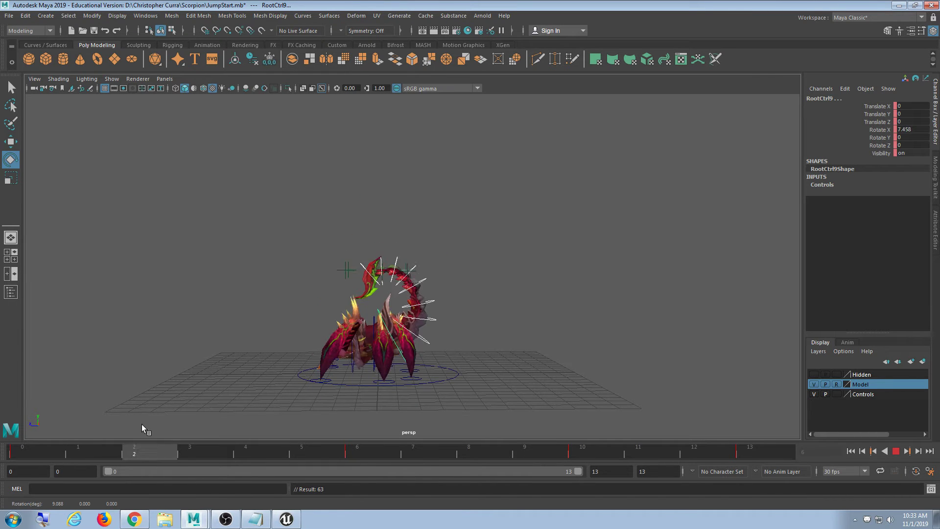
key("alt+v")
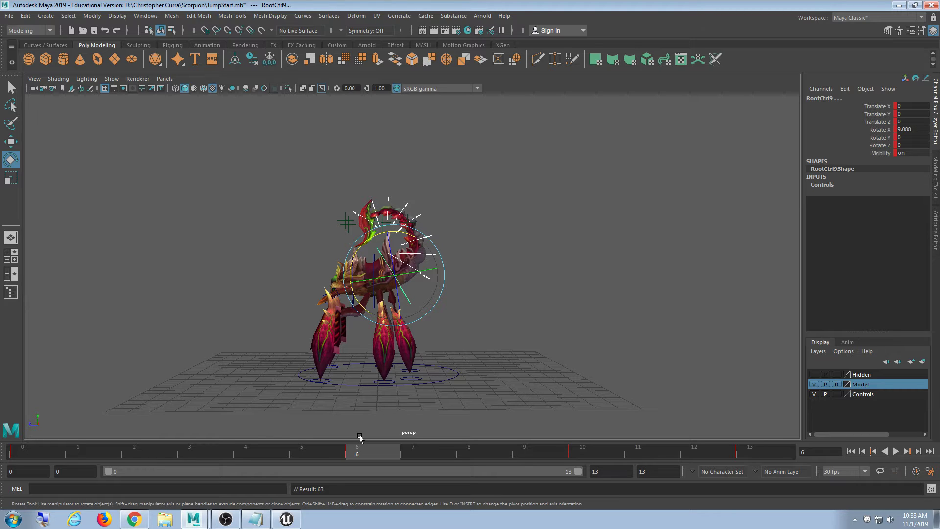
Step: At frame 10, swing the tail backward to a Rotate X of -4.828, key it, and play back the motion
left_click(594, 450)
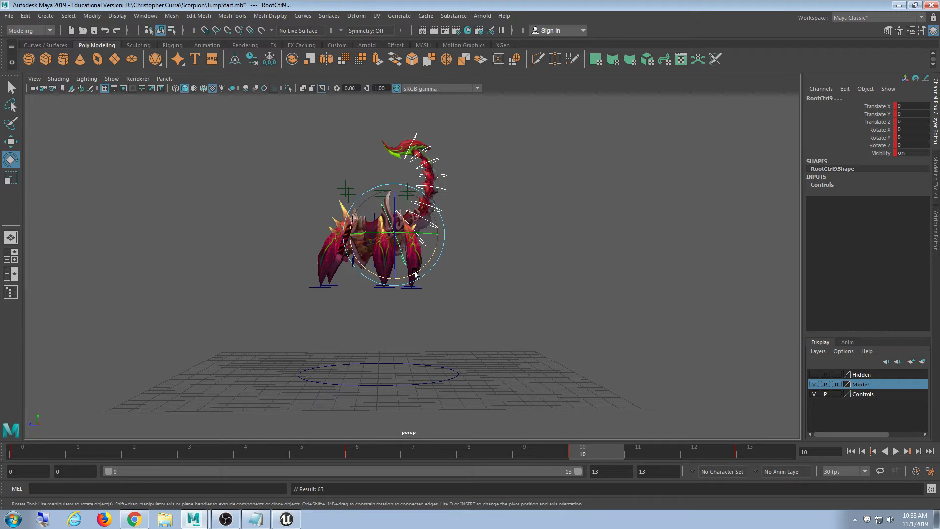
left_click_drag(415, 274, 411, 275)
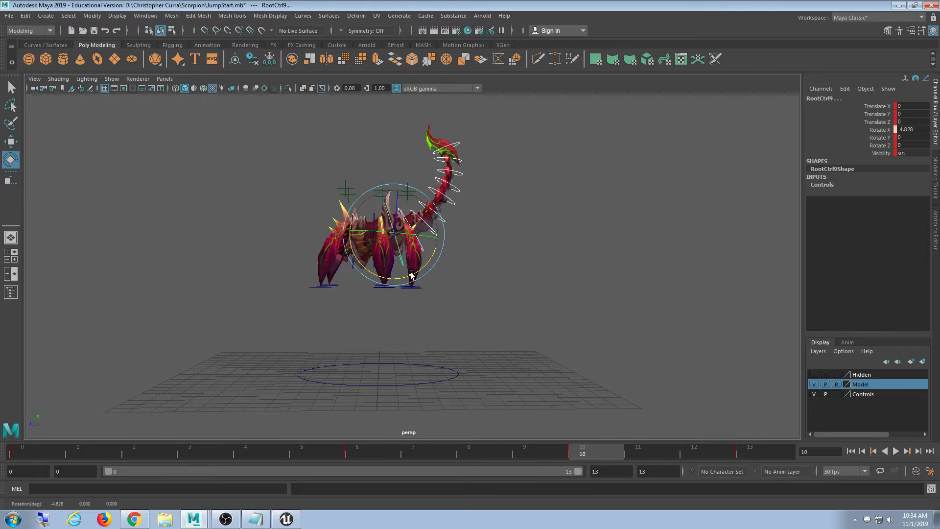
key("alt+v")
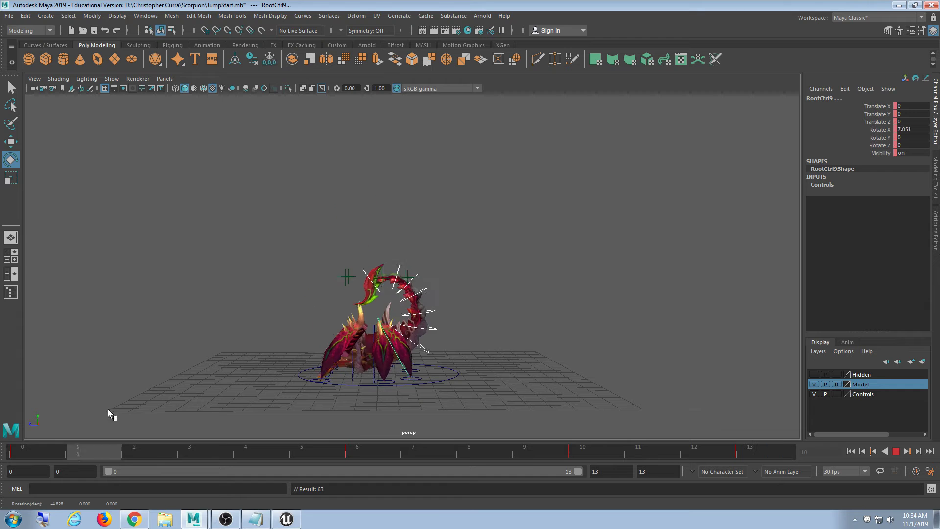
key("alt+v")
left_click_drag(739, 339, 621, 355, "alt")
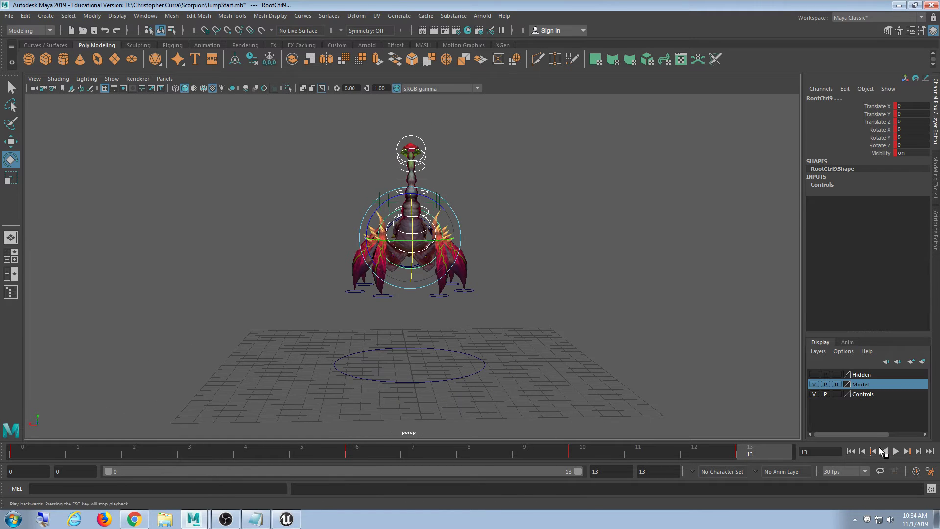
left_click(895, 451)
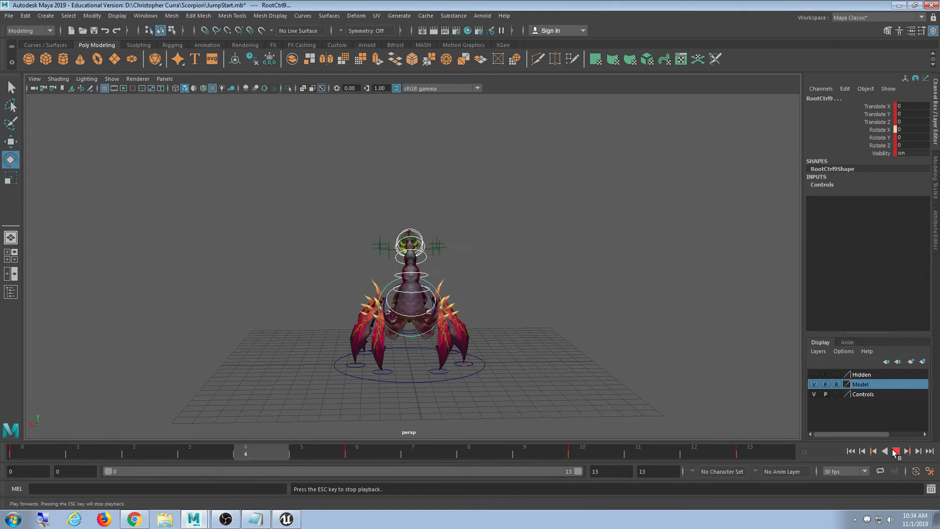
left_click(895, 451)
mouse_move(636, 342)
left_mouse_down("alt")
mouse_move(619, 330)
mouse_move(628, 356)
left_mouse_up("alt")
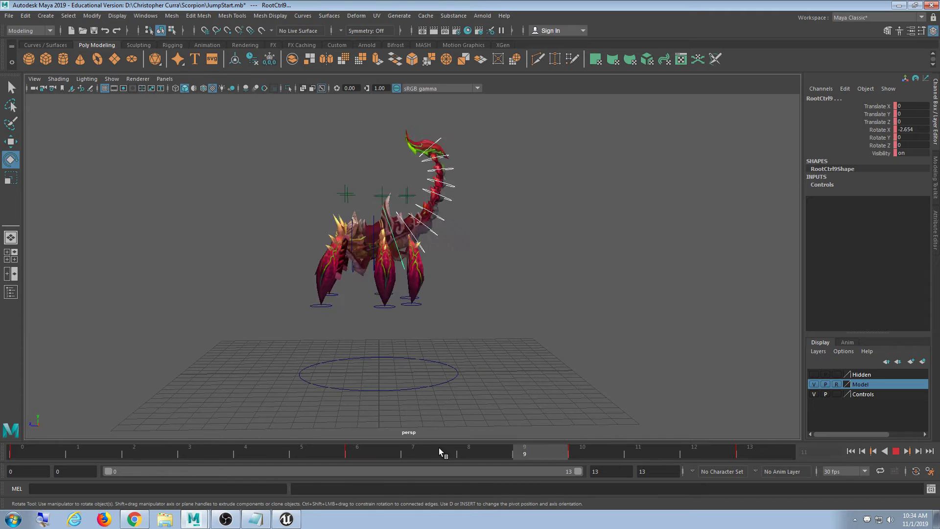
Step: At frame 10, set the tail's backward swing to a Rotate X of -2.351, key it, and play back from frame 0
left_click_drag(439, 447, 595, 449)
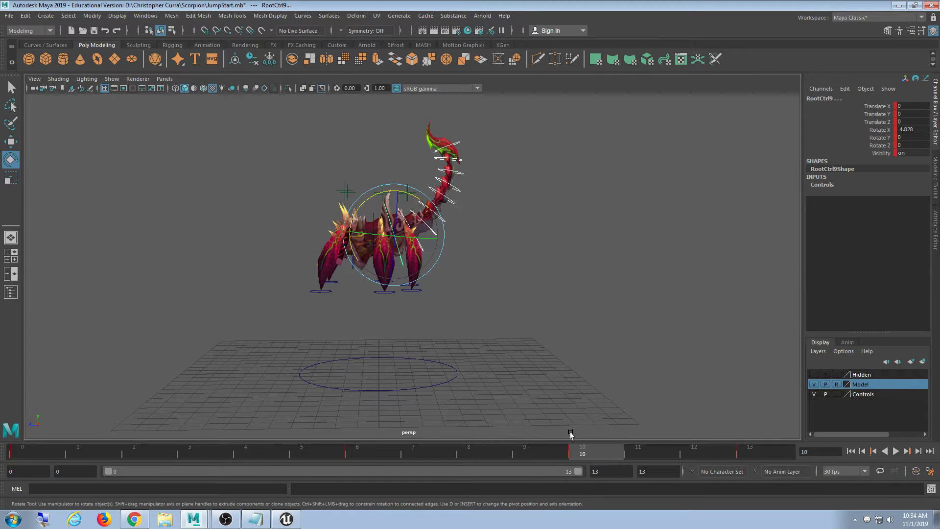
left_click_drag(581, 451, 599, 459)
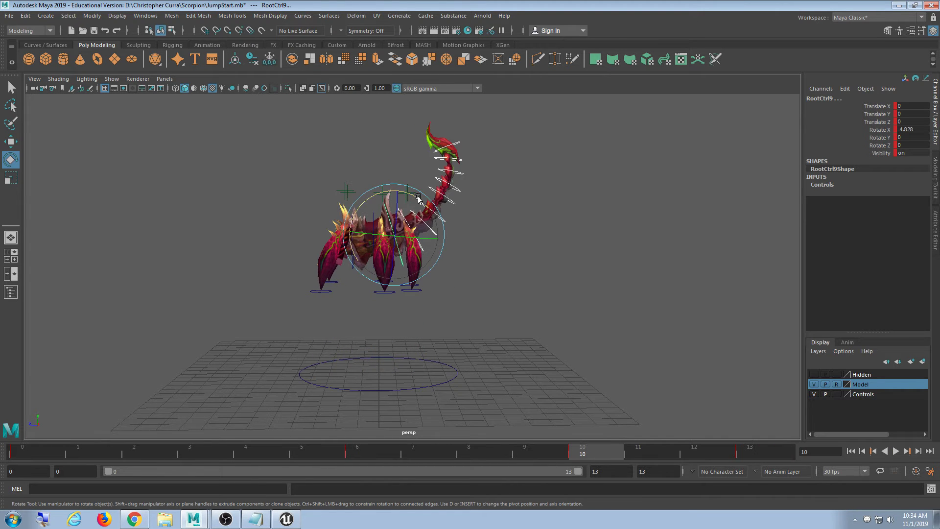
left_click_drag(419, 198, 422, 206)
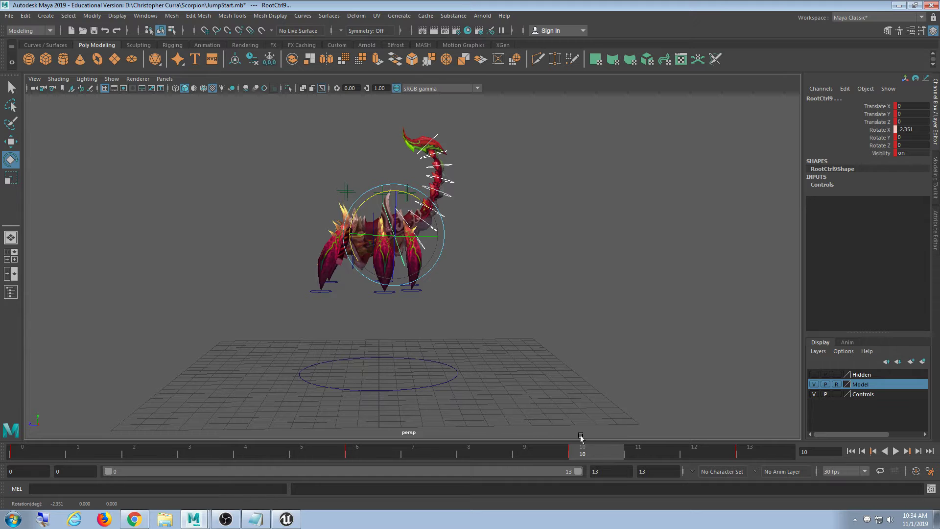
left_click_drag(568, 395, 571, 380, "alt")
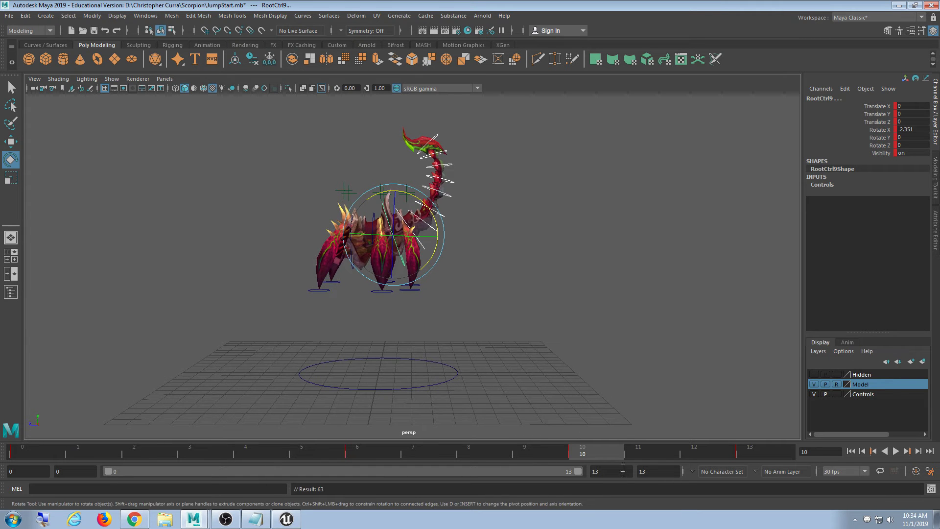
left_click(21, 456)
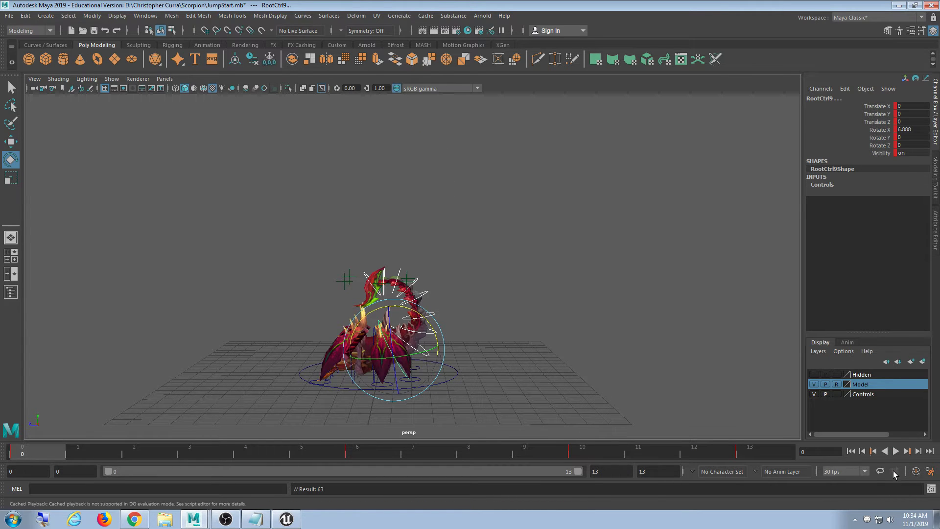
left_click(895, 450)
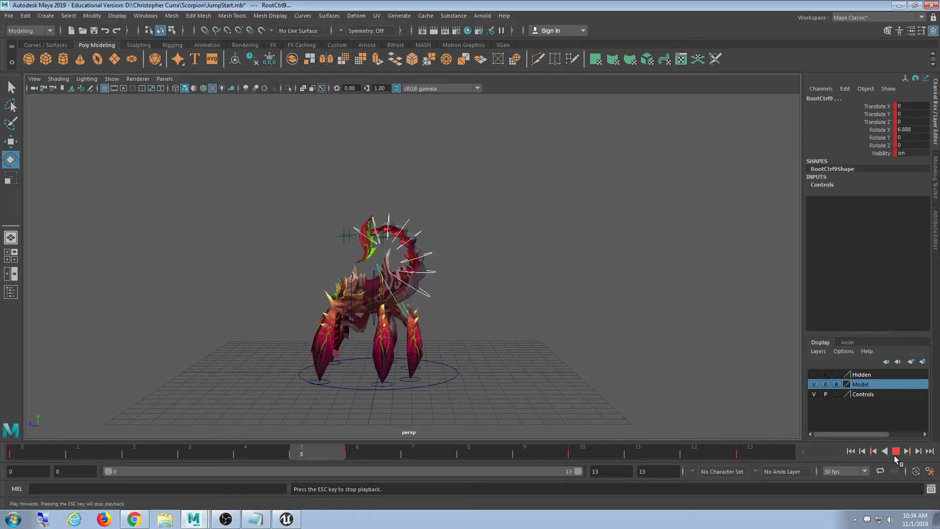
left_click_drag(642, 357, 592, 363, "alt")
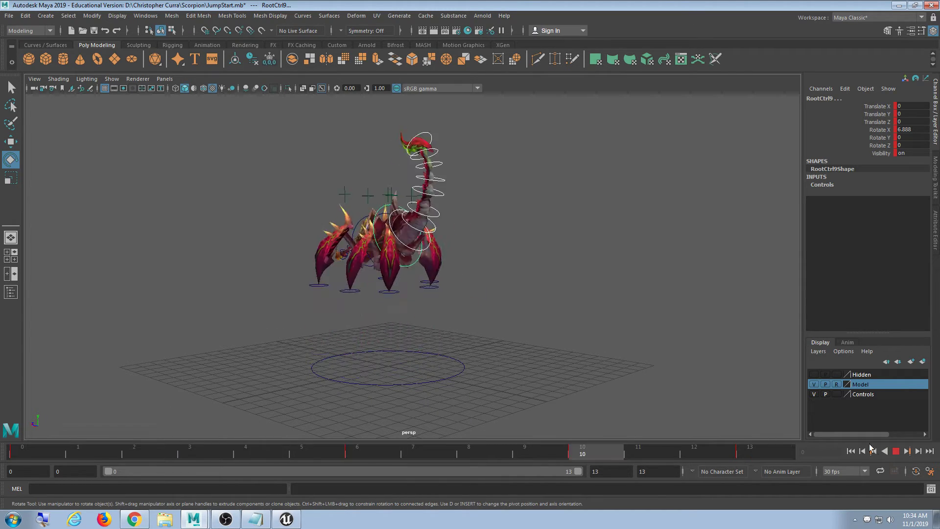
left_click(896, 451)
Step: Scrub and play back the whole jump start from rear and side angles to examine the overall motion
scroll(508, 351, "up", 3)
middle_click_drag(512, 368, 507, 298, "alt")
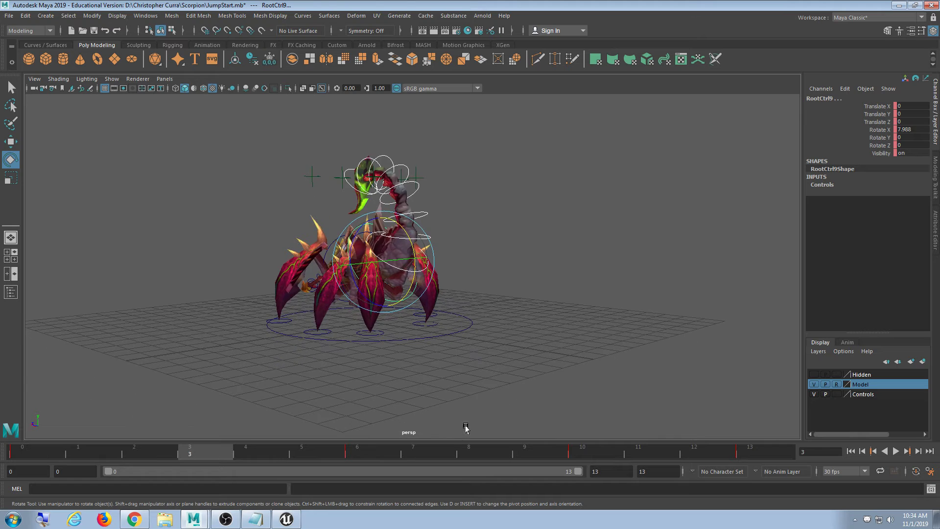
mouse_move(124, 441)
left_mouse_down()
mouse_move(564, 421)
mouse_move(864, 433)
mouse_move(385, 461)
mouse_move(817, 463)
left_mouse_up()
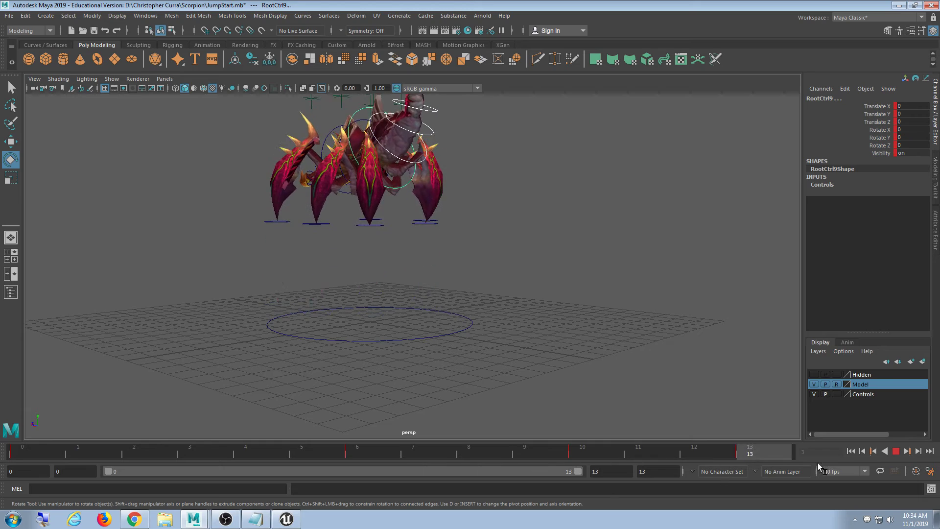
left_click_drag(578, 338, 542, 343, "alt")
left_click(543, 342)
left_click_drag(472, 264, 467, 284, "alt")
left_click_drag(395, 305, 508, 321, "alt")
key("alt+v")
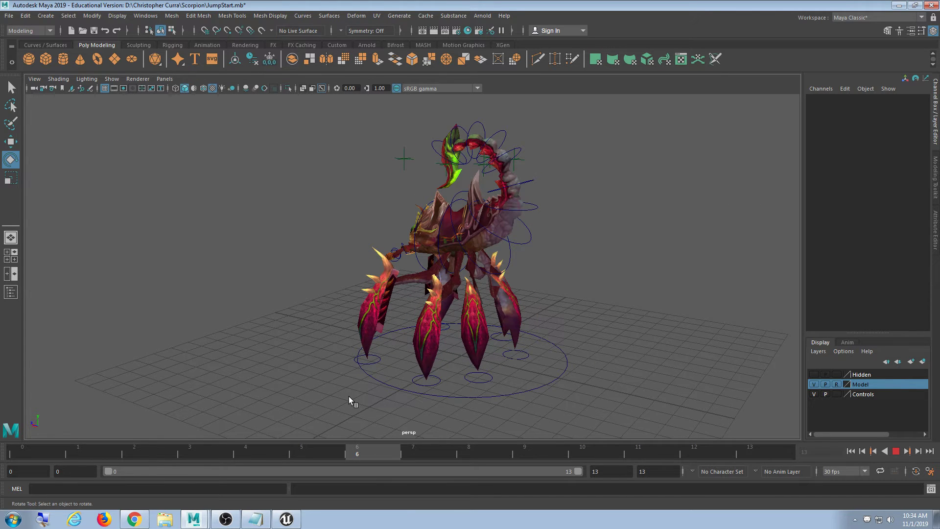
Step: Stop at frame 10 and examine the airborne pose of the legs and feet up close from the front
left_click(593, 440)
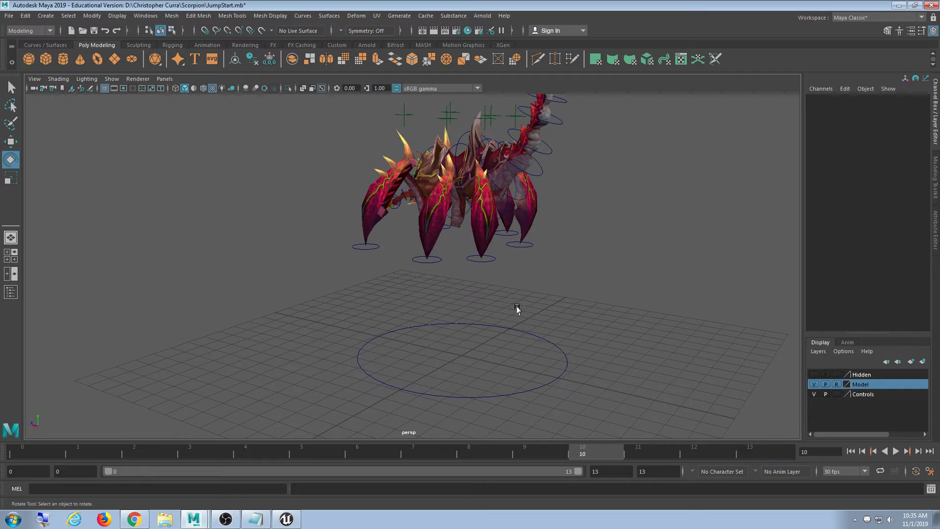
middle_click_drag(515, 303, 503, 321, "alt")
left_click_drag(503, 321, 546, 318, "alt")
right_click_drag(545, 317, 514, 314, "alt")
middle_click_drag(514, 313, 527, 340, "alt")
right_click_drag(528, 340, 526, 352, "alt")
middle_click_drag(525, 352, 527, 319, "alt")
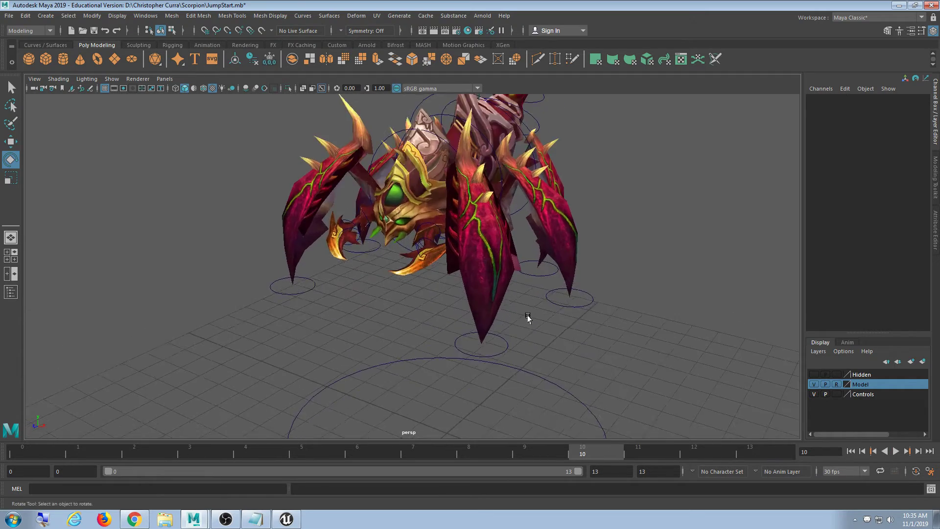
left_click_drag(527, 318, 481, 321, "alt")
Step: Play back the jump start repeatedly from front and rear angles to check how the legs move in the air
key("alt+v")
left_click_drag(716, 444, 762, 460)
right_click_drag(695, 399, 628, 403, "alt")
left_click_drag(628, 404, 612, 406, "alt")
key("alt+v")
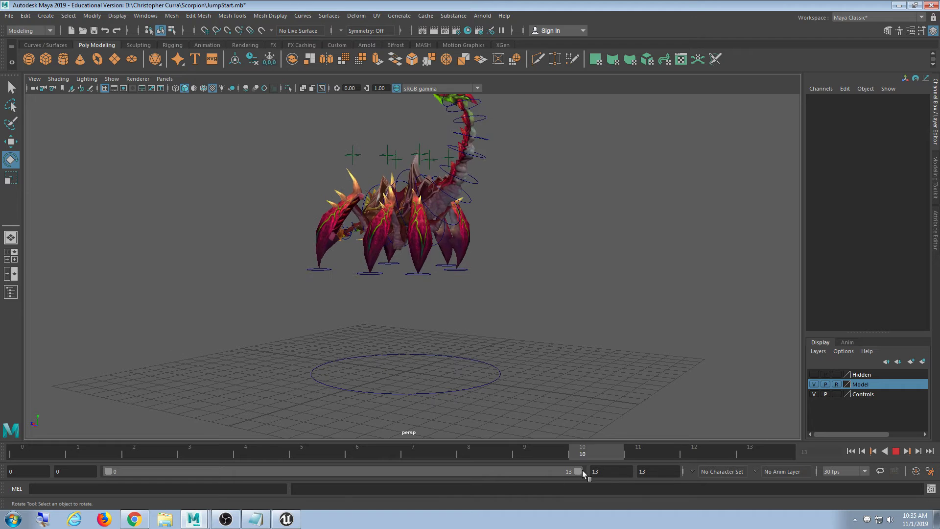
key("alt+v")
left_click_drag(587, 349, 458, 265, "alt")
left_click_drag(408, 310, 456, 328, "alt")
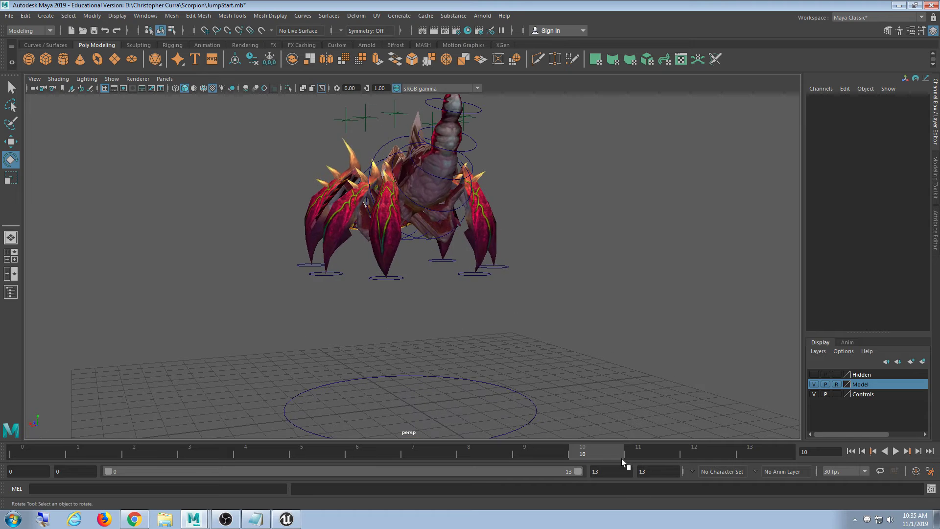
key("alt+v")
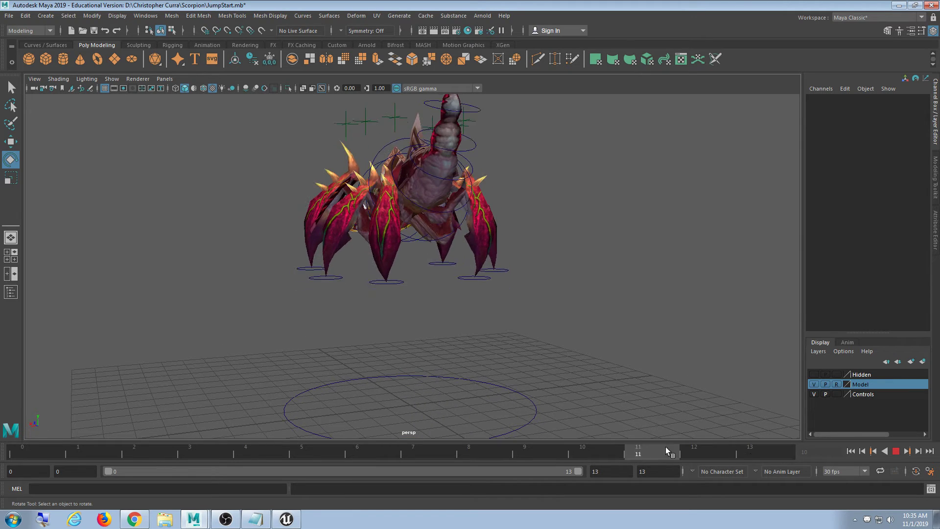
key("Escape")
mouse_move(523, 420)
left_mouse_down("alt")
mouse_move(471, 412)
mouse_move(454, 370)
mouse_move(485, 368)
left_mouse_up("alt")
middle_click_drag(485, 368, 491, 385, "alt")
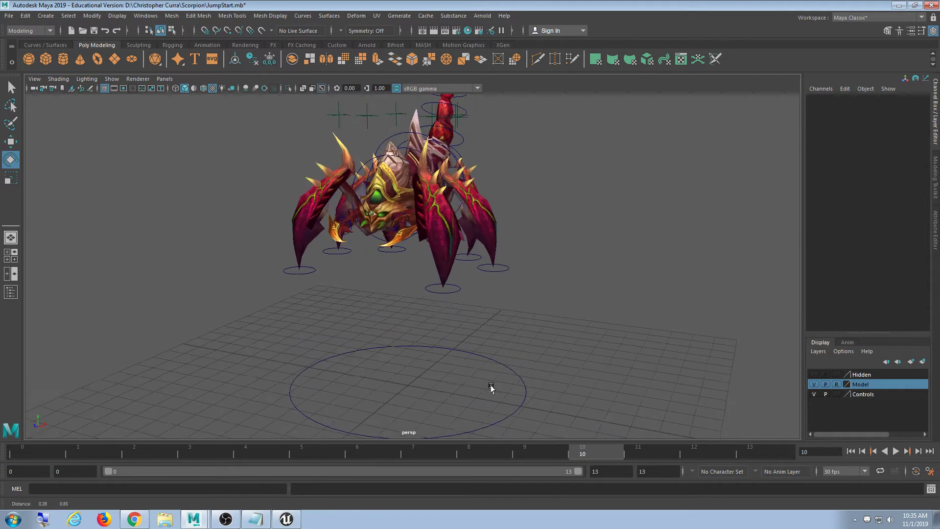
Step: At frame 10, lower the scorpion's front left foot control to a Translate Y of 4.388 and the rear left to about 4.02
scroll(492, 387, "up", 3)
left_click(457, 304)
left_click_drag(595, 369, 575, 363, "alt")
scroll(583, 389, "down", 3)
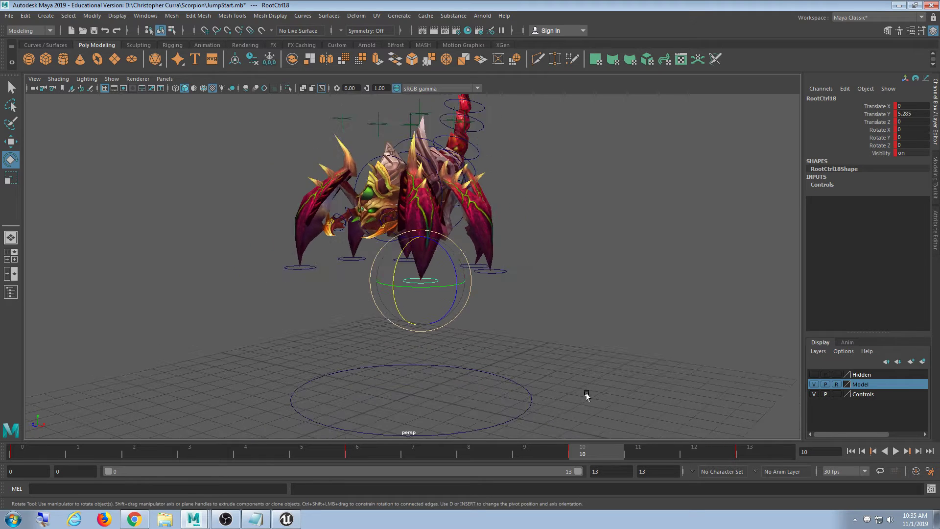
mouse_move(122, 456)
left_mouse_down()
mouse_move(320, 450)
mouse_move(591, 469)
left_mouse_up()
scroll(456, 377, "up", 3)
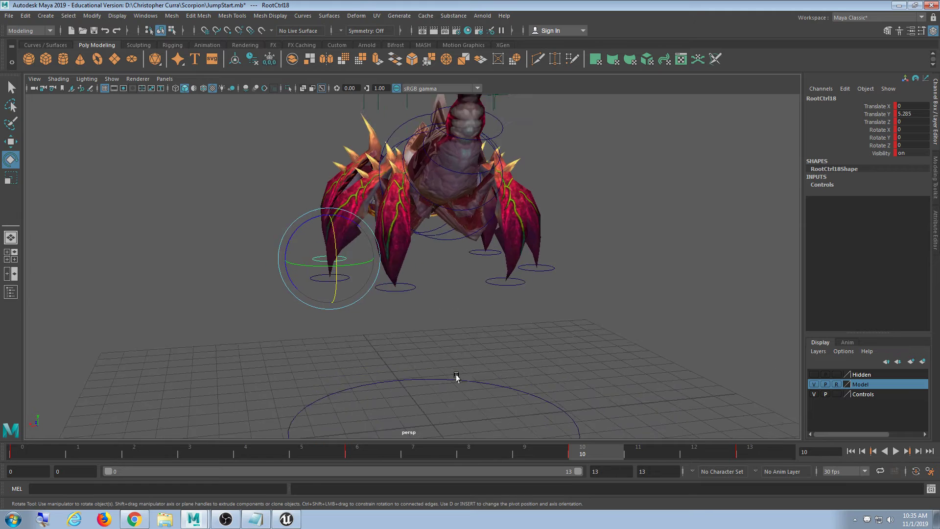
scroll(424, 355, "up", 3)
key("w")
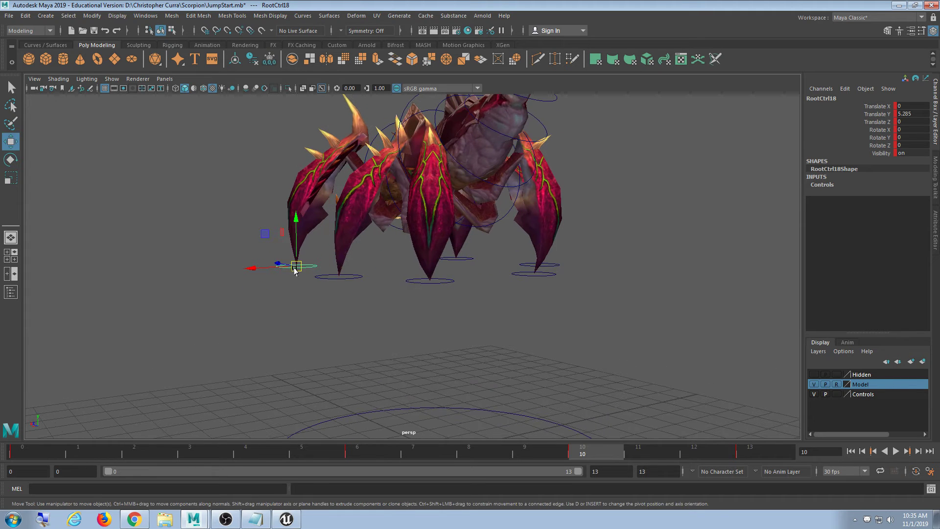
left_click_drag(294, 219, 297, 251)
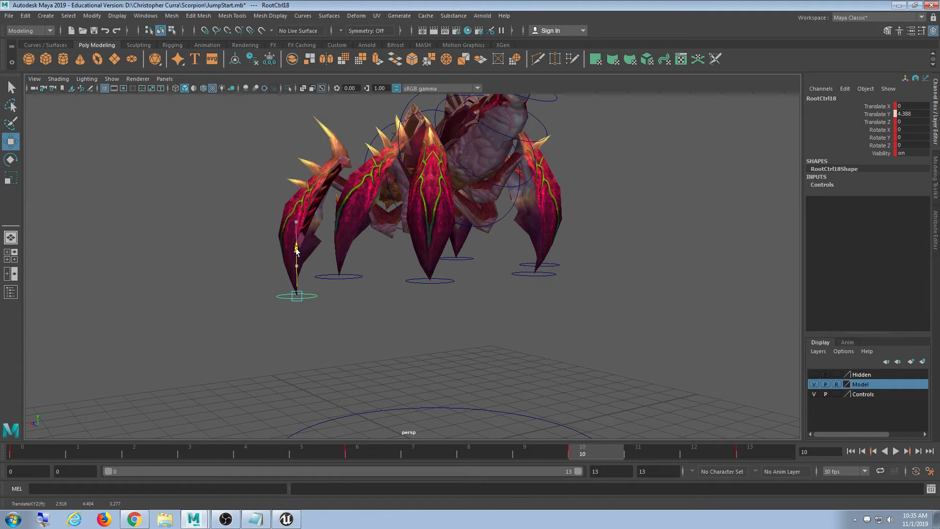
left_click(416, 291)
left_click_drag(428, 238, 433, 289)
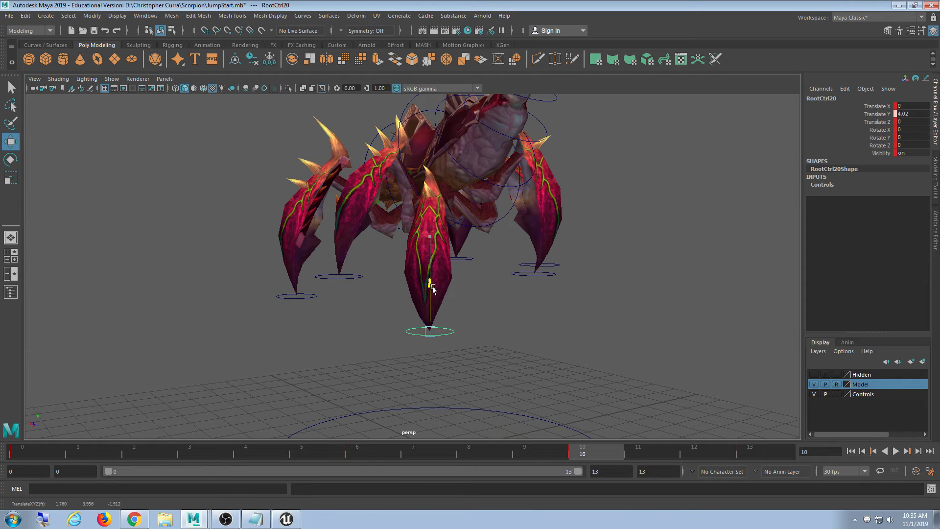
Step: Lower the scorpion's rear right foot control slightly at frame 10 and key it
left_click(547, 277)
left_click_drag(607, 277, 537, 269, "alt")
left_click_drag(464, 244, 459, 261)
key("s")
Step: At frame 10, lower the middle right foot control to a Translate Y of 4.481 and the front right one slightly, keying both
left_click(554, 283)
left_click_drag(608, 289, 516, 289, "alt")
left_click_drag(438, 258, 438, 277)
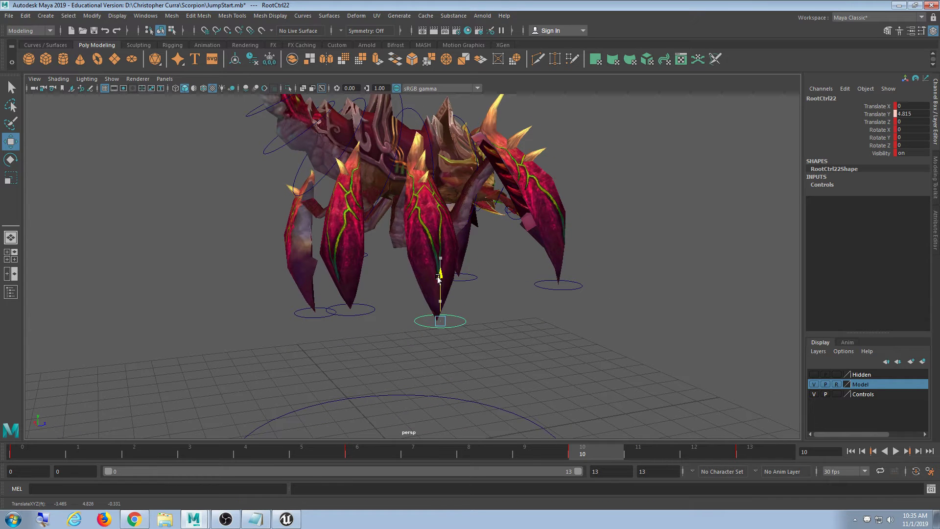
left_click(544, 286)
left_click_drag(557, 239, 551, 245)
key("s")
left_click(435, 328)
left_click_drag(439, 277, 439, 289)
key("s")
left_click_drag(388, 317, 647, 319, "alt")
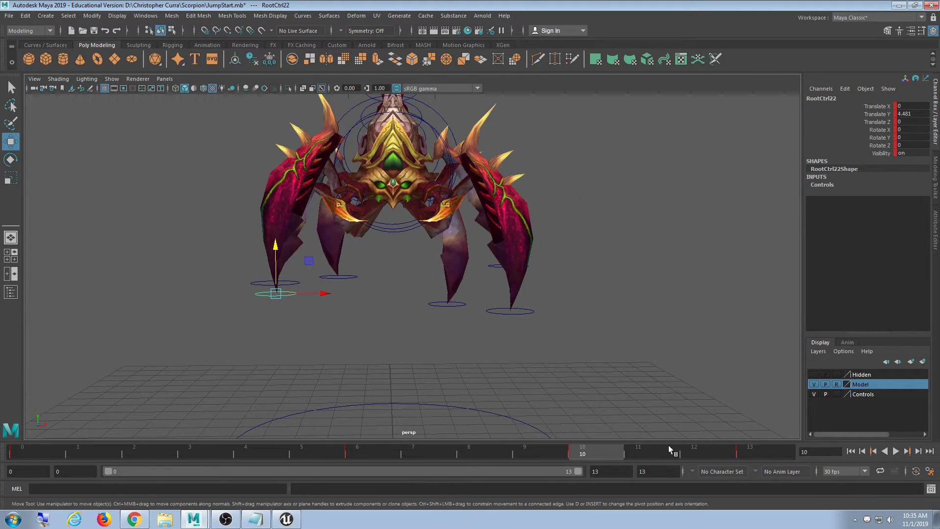
Step: At frame 13, lower the front right foot to a Translate Y of 4.178 and the rear right foot to 4.225, keying the pose
key("alt+v")
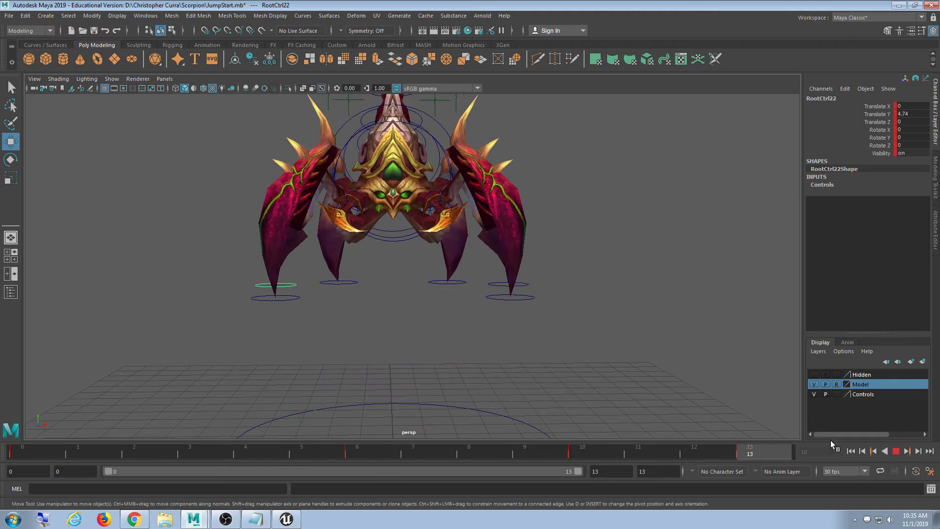
left_click_drag(638, 403, 606, 402, "alt")
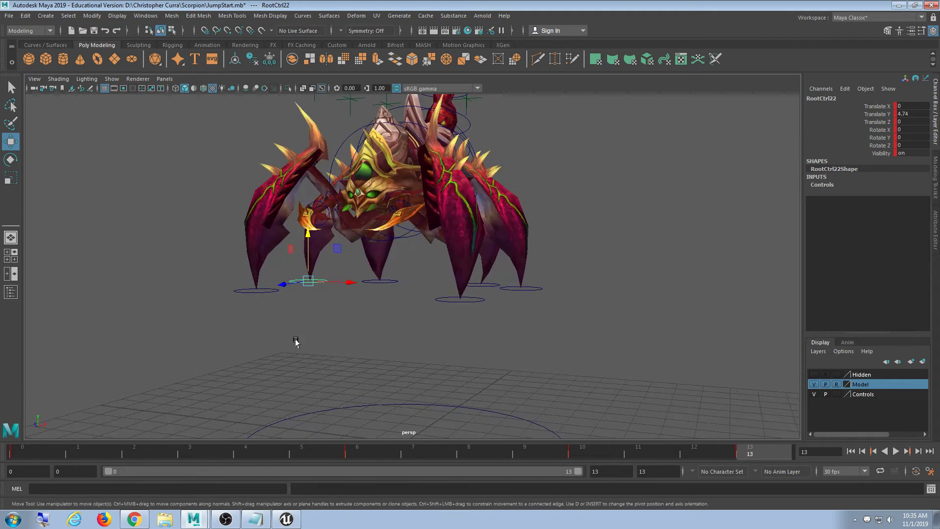
left_click_drag(296, 341, 317, 344, "alt")
left_click(286, 295)
left_click_drag(277, 251, 277, 273)
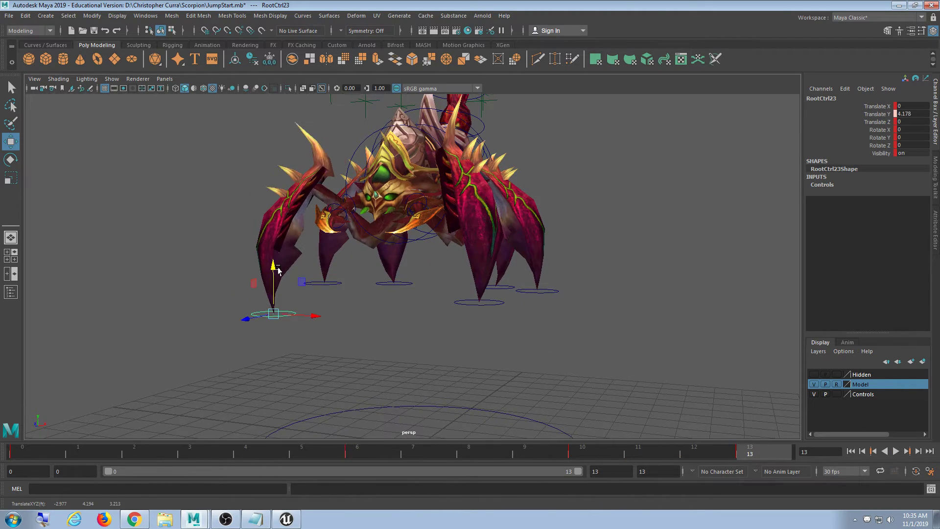
left_click(387, 282)
left_click_drag(394, 236, 394, 252)
key("s")
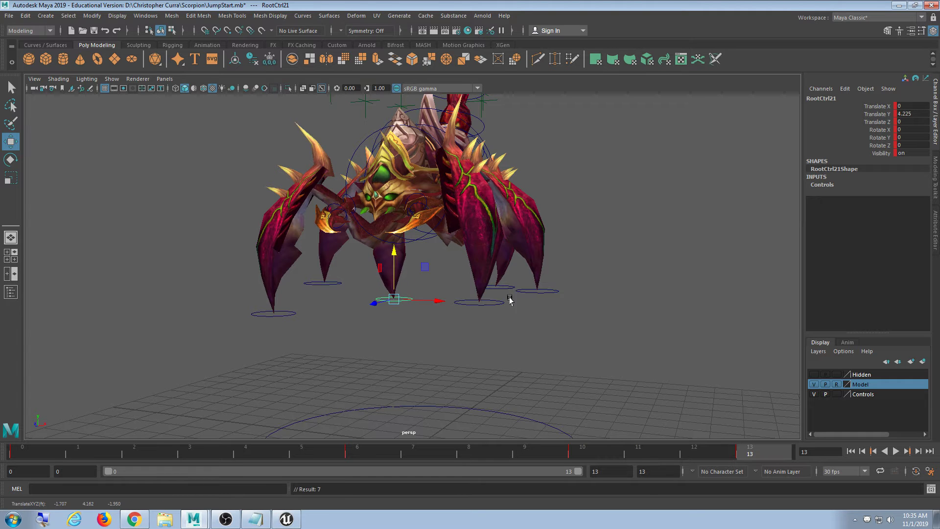
Step: At frame 13, lower and key the front left foot control, and lower the rear left one to a Translate Y of 4.275
left_click(488, 299)
left_click_drag(476, 262, 478, 303)
key("s")
left_click(535, 293)
left_click_drag(628, 304, 380, 288, "alt")
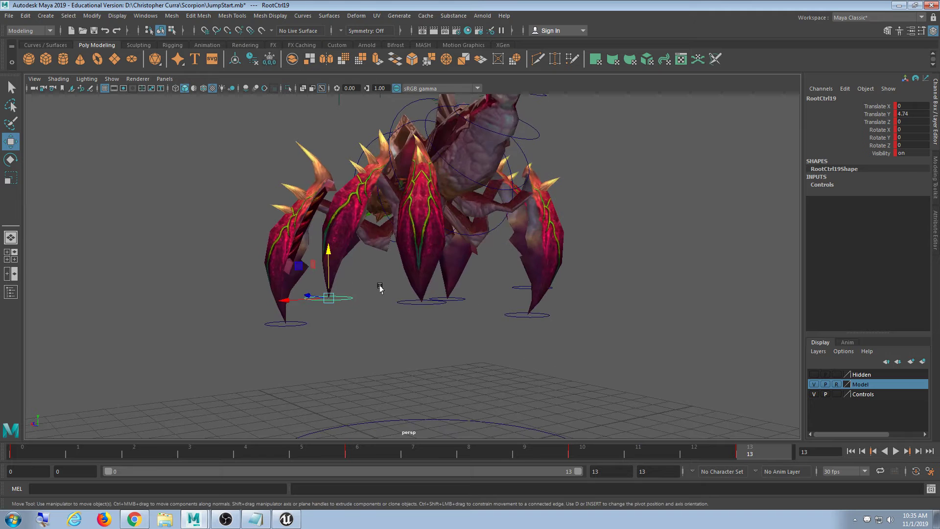
left_click_drag(424, 264, 419, 279)
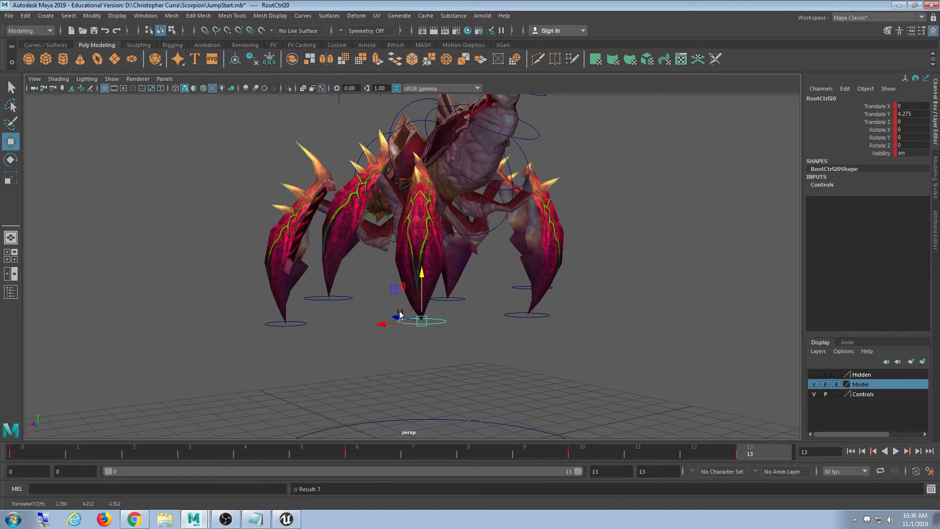
Step: Scrub and play back the 13-frame jump from several angles to examine the leg and tail motion, then stop playback and deselect the foot control
left_click_drag(400, 315, 495, 380, "alt")
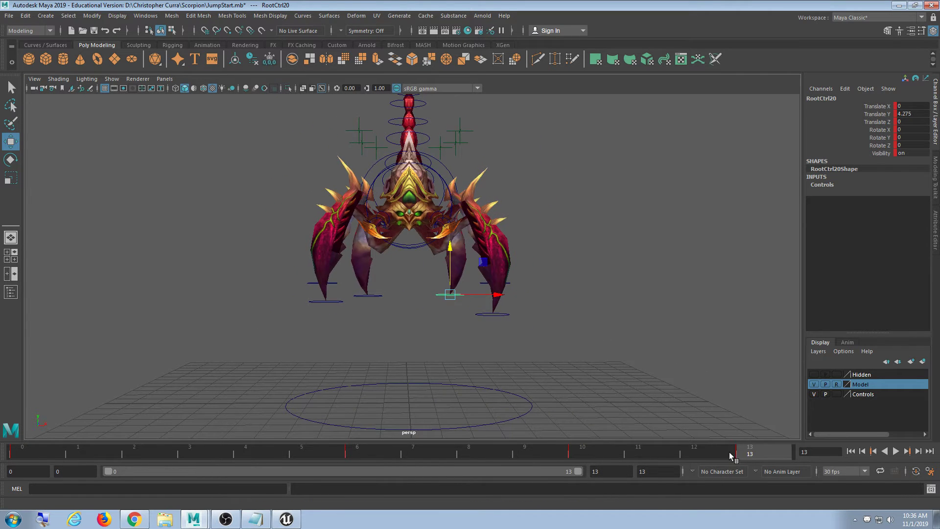
left_click_drag(729, 452, 707, 439)
left_click_drag(767, 394, 484, 387, "alt")
left_click_drag(564, 451, 899, 434)
left_click_drag(436, 341, 502, 361, "alt")
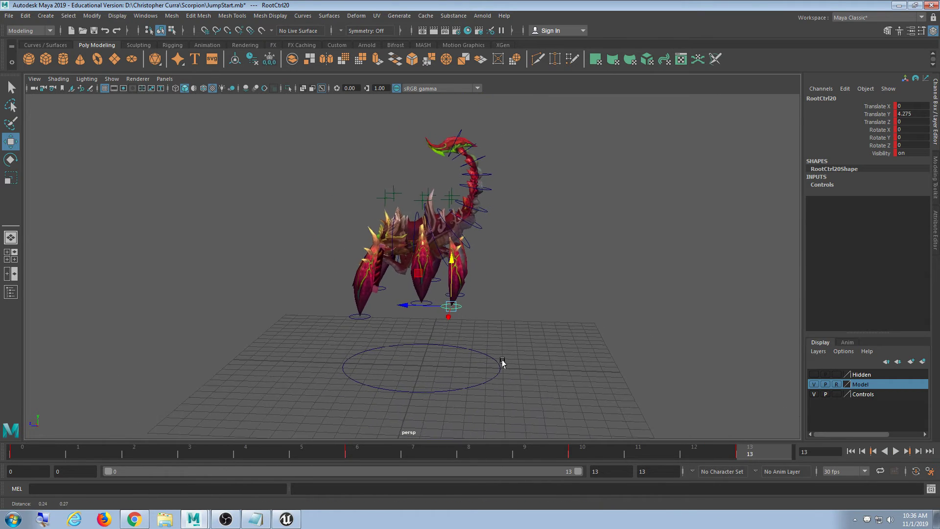
left_click(896, 451)
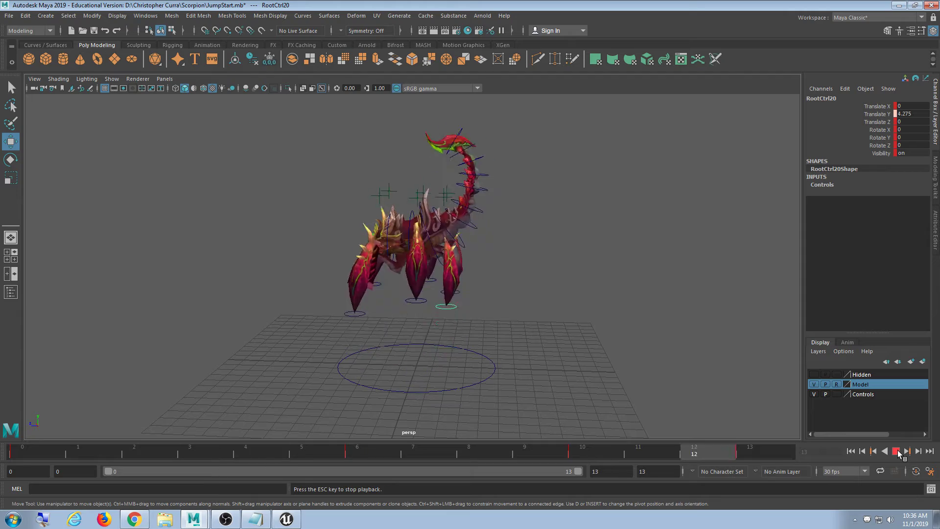
left_click_drag(576, 373, 688, 370, "alt")
left_click_drag(610, 367, 661, 369, "alt")
left_click_drag(477, 382, 552, 372, "alt")
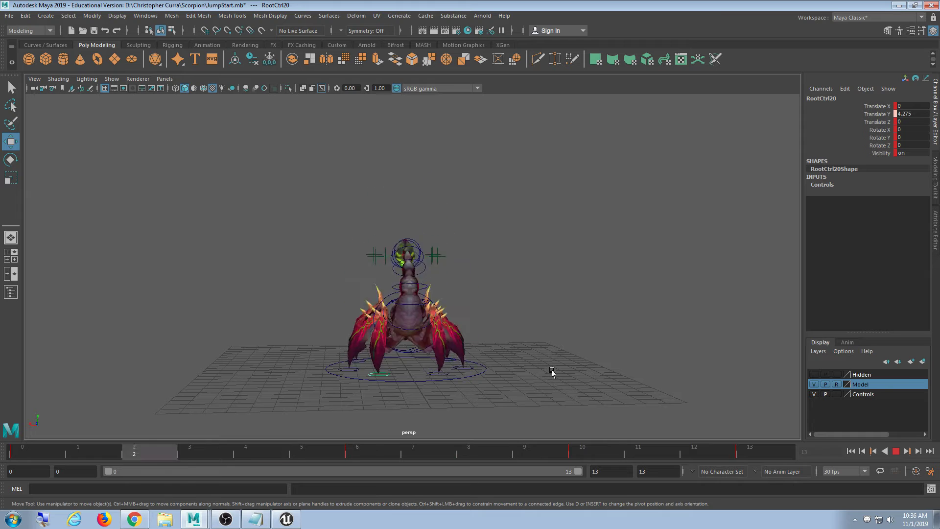
left_click(896, 451)
left_click(563, 263)
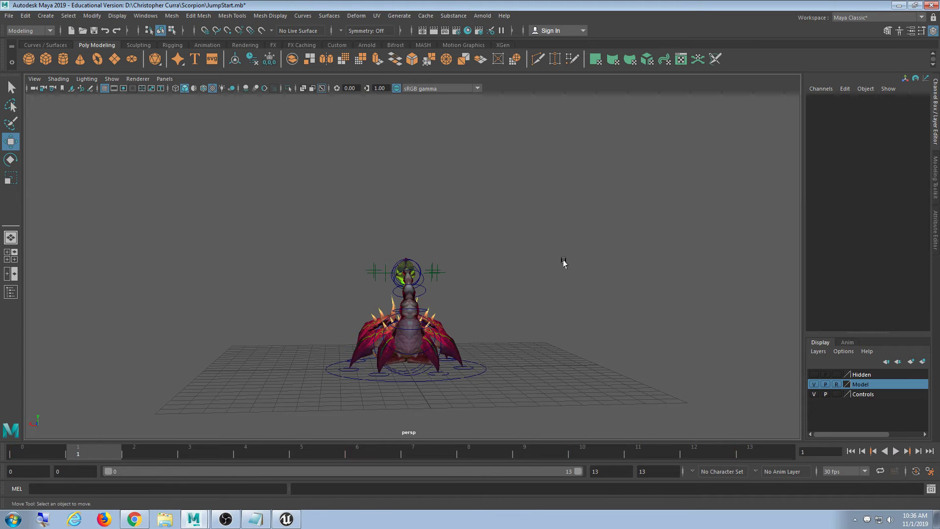
middle_click_drag(568, 288, 559, 273, "alt")
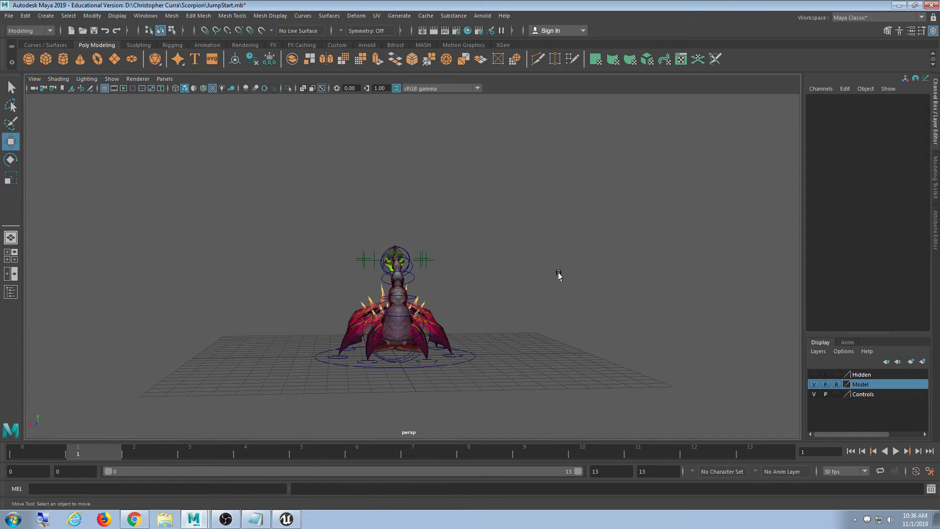
Step: Export the entire scene as an FBX file named JumpStart in the Scorpion folder, with animation baked from frame 0 to 13
left_click(9, 15)
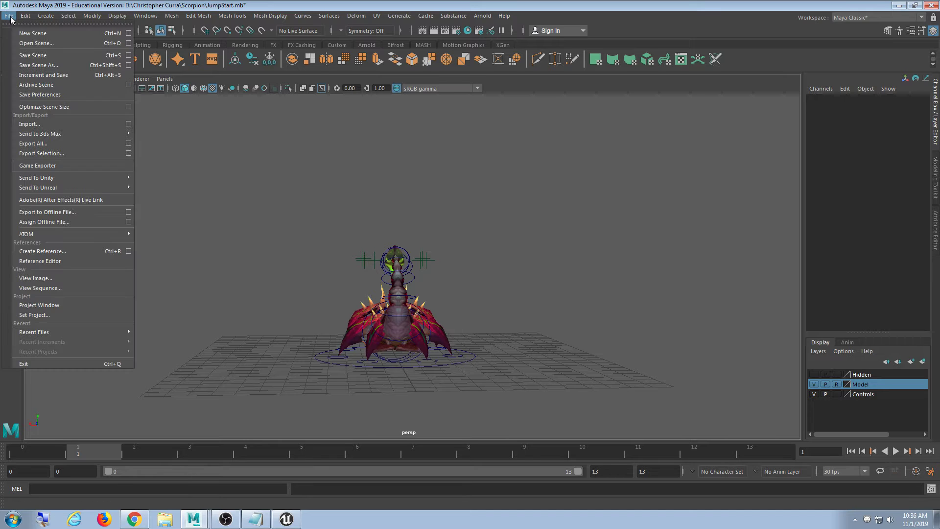
left_click(93, 142)
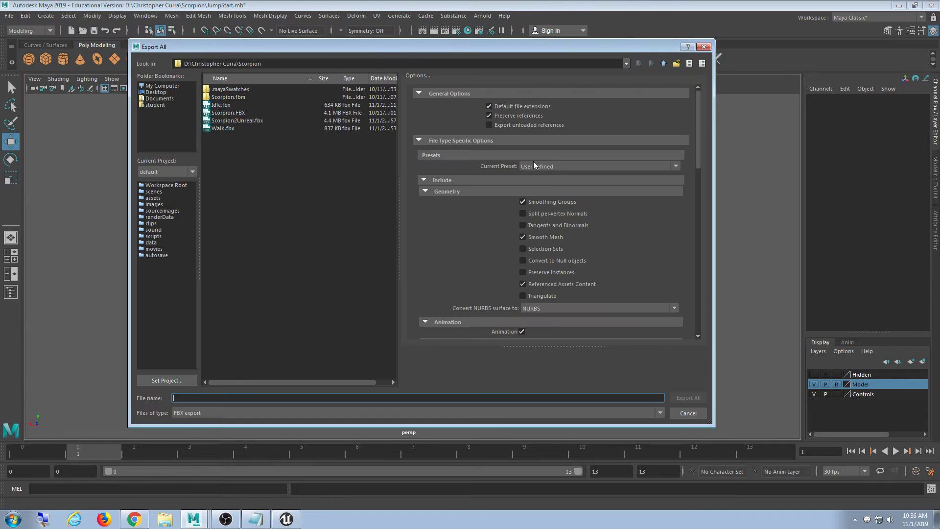
left_click_drag(367, 46, 475, 52)
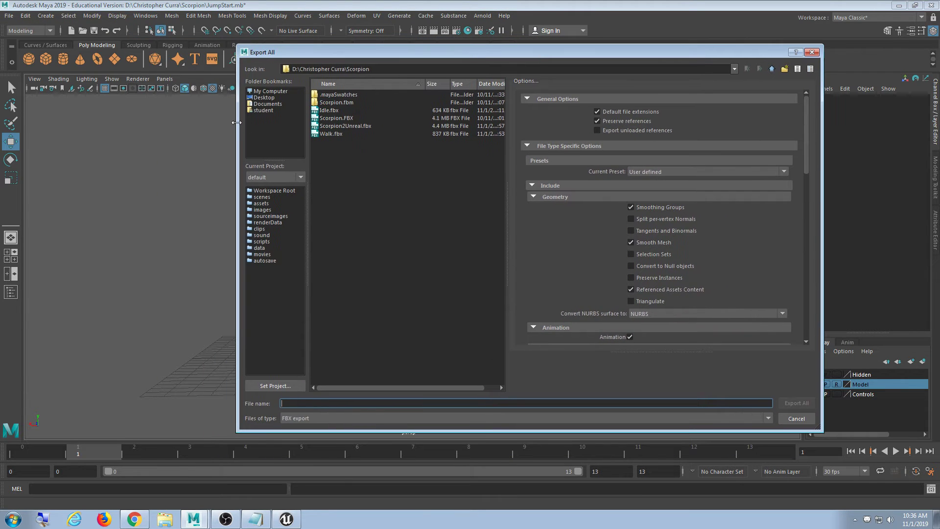
scroll(756, 295, "down", 8)
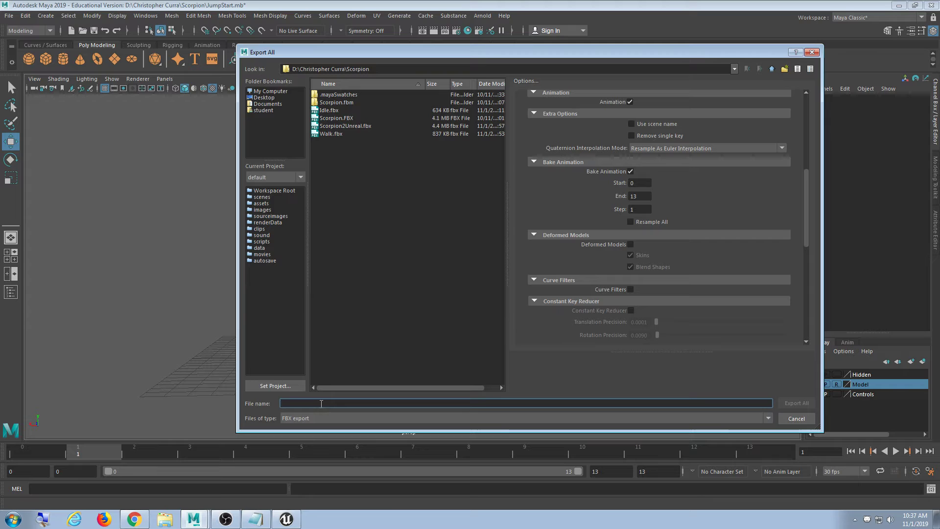
type("JumpStart")
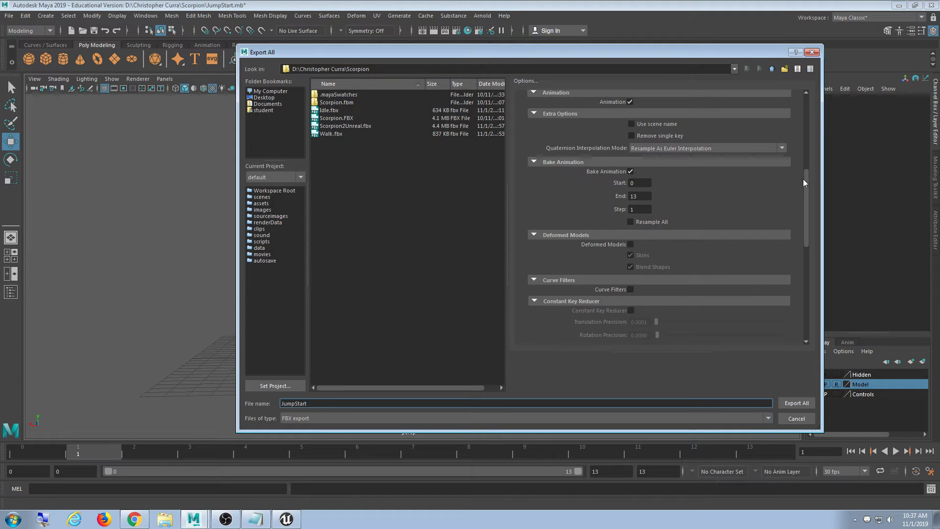
mouse_move(801, 177)
left_mouse_down()
mouse_move(807, 199)
mouse_move(802, 187)
left_mouse_up()
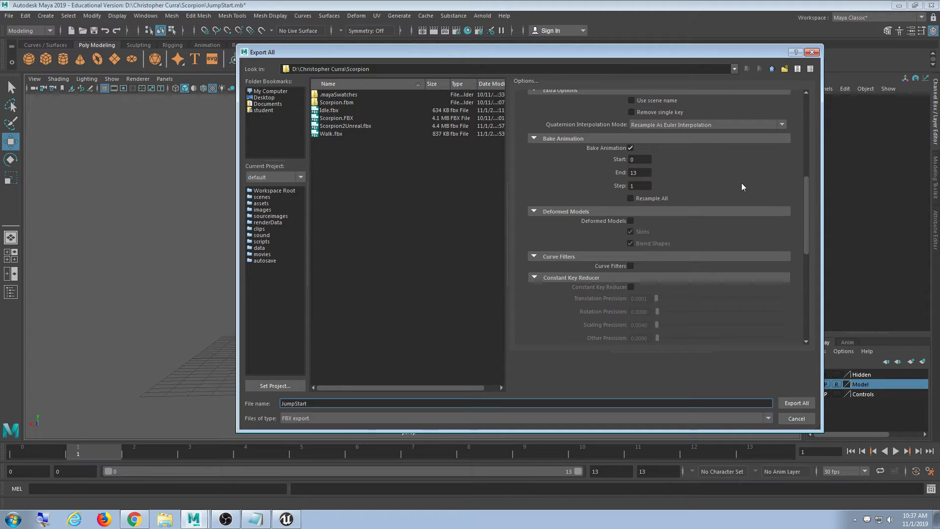
left_click(804, 404)
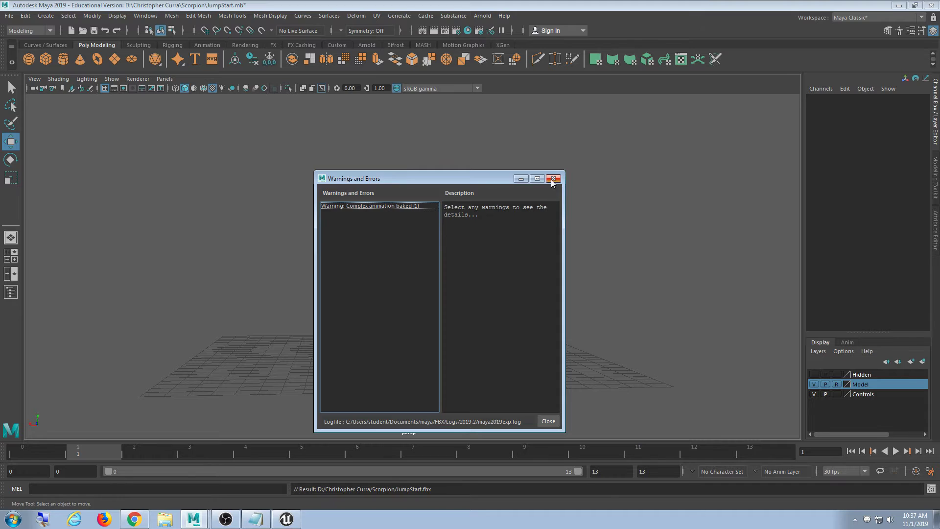
left_click(553, 181)
Step: Switch to the Notepad checklist and add "jump start" after the jump start entry's frame count of 13
left_click(168, 518)
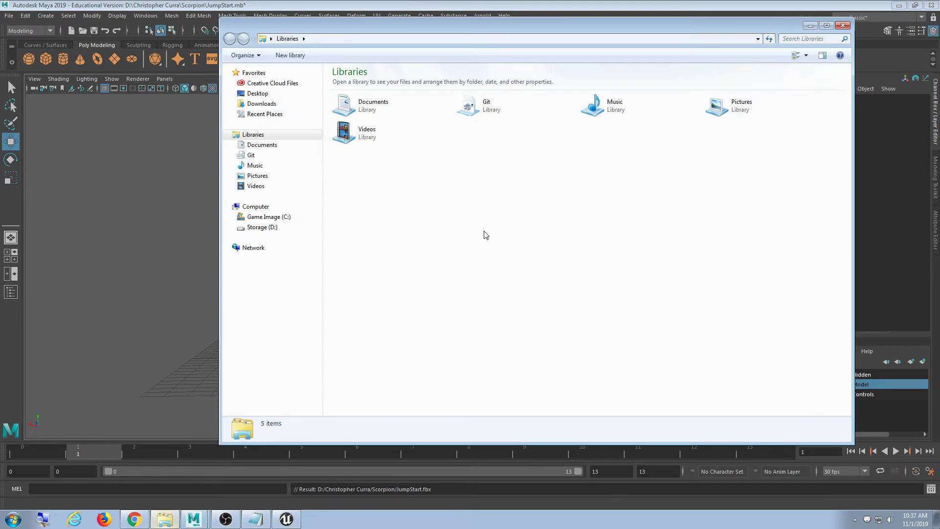
left_click(257, 519)
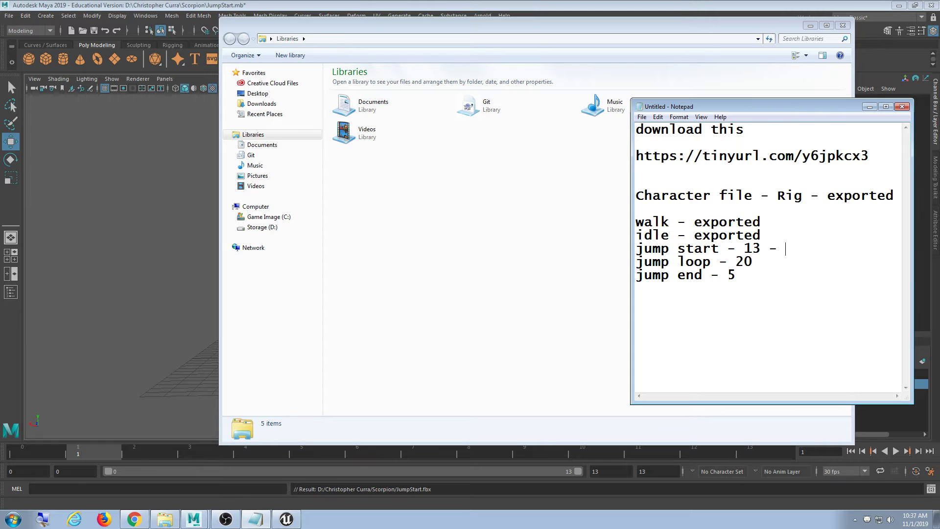
type("mp start")
Step: In Windows Explorer, open the Scorpion folder inside the instructor's personal folder on the Storage (D:) drive
left_click(585, 259)
left_click(262, 227)
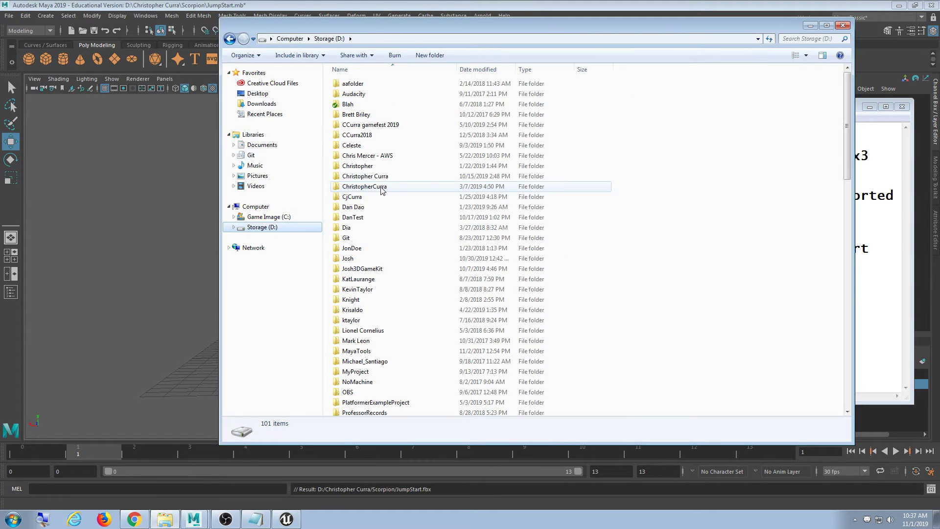
double_click(364, 176)
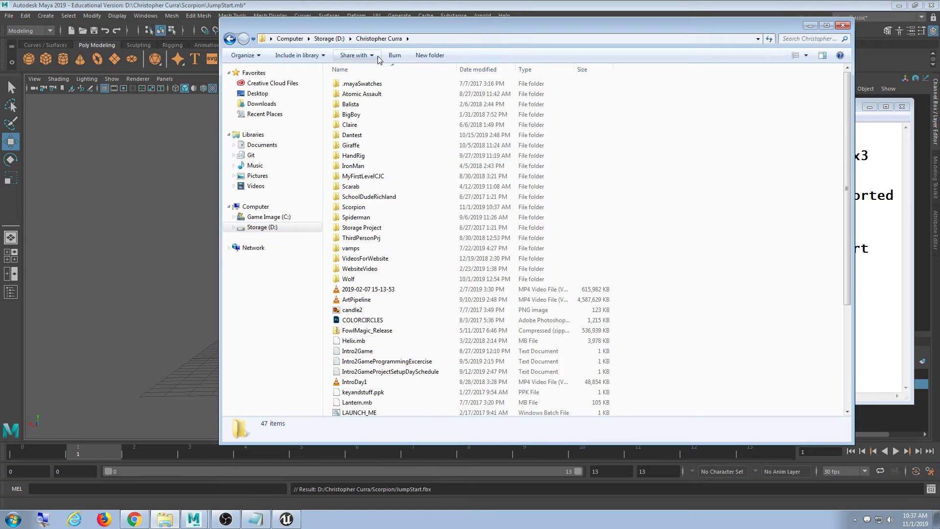
double_click(362, 207)
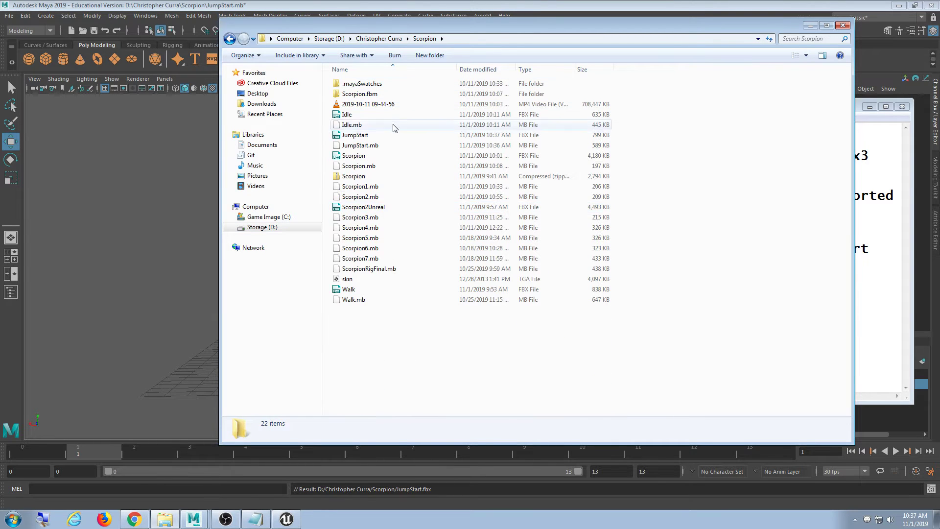
Step: Compress the Idle, JumpStart, Scorpion, Scorpion2Unreal and Walk FBX files with ScorpionRigFinal.mb, skin and Walk.mb into ScorpionAll.zip using 7-Zip
left_click_drag(383, 319, 369, 269)
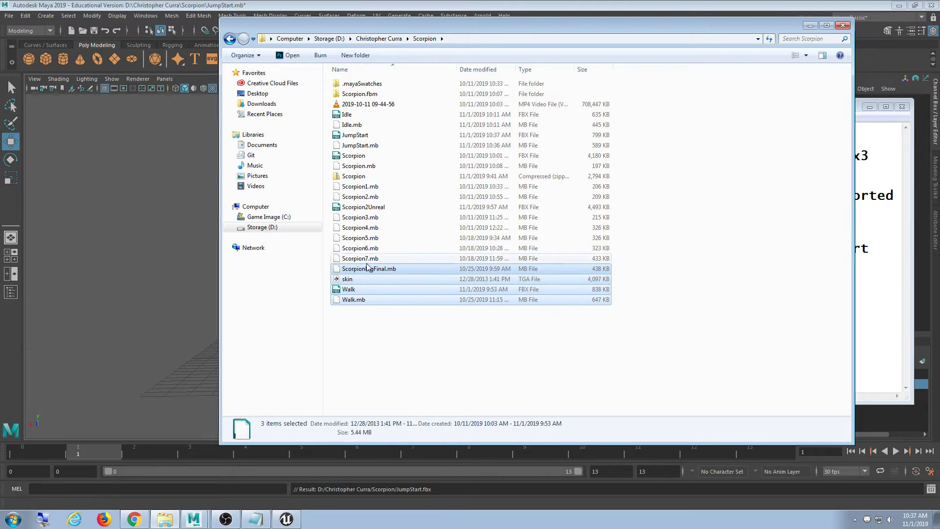
left_click(387, 208, "ctrl")
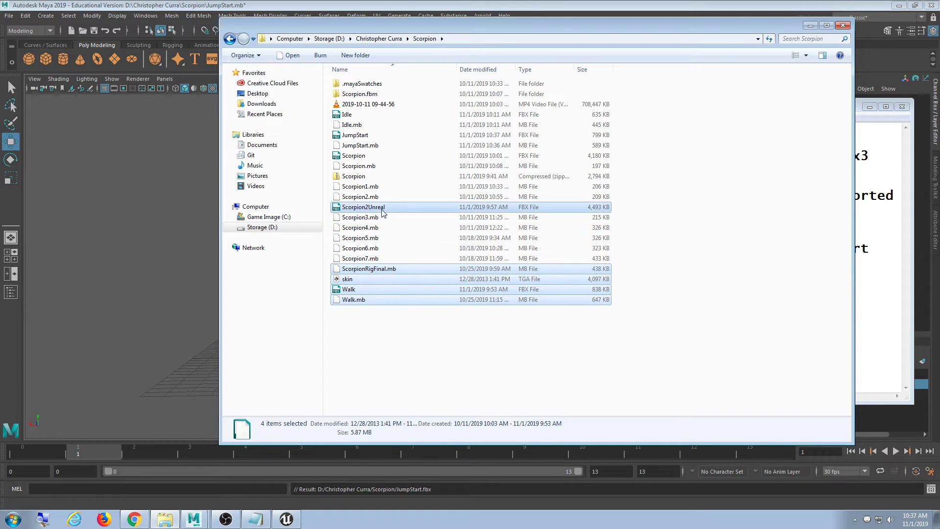
left_click(363, 155, "ctrl")
left_click(356, 135, "ctrl")
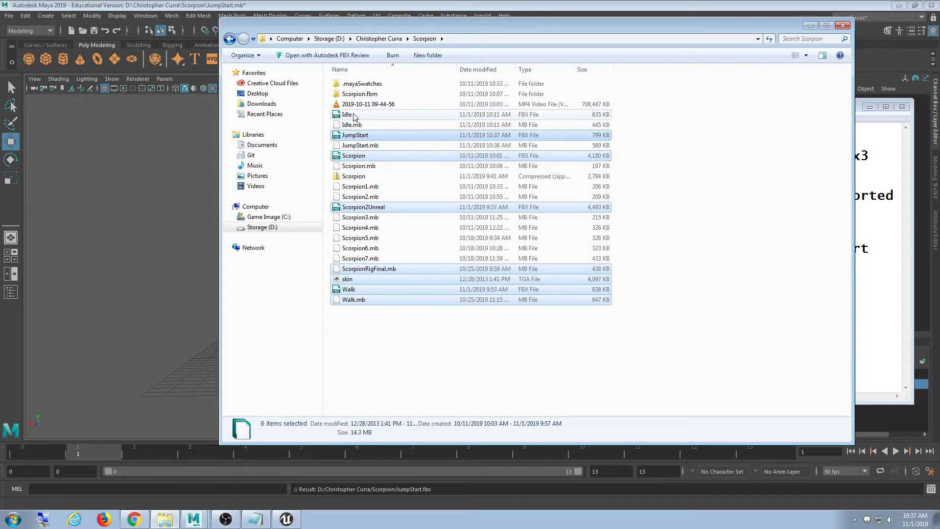
left_click(350, 115, "ctrl")
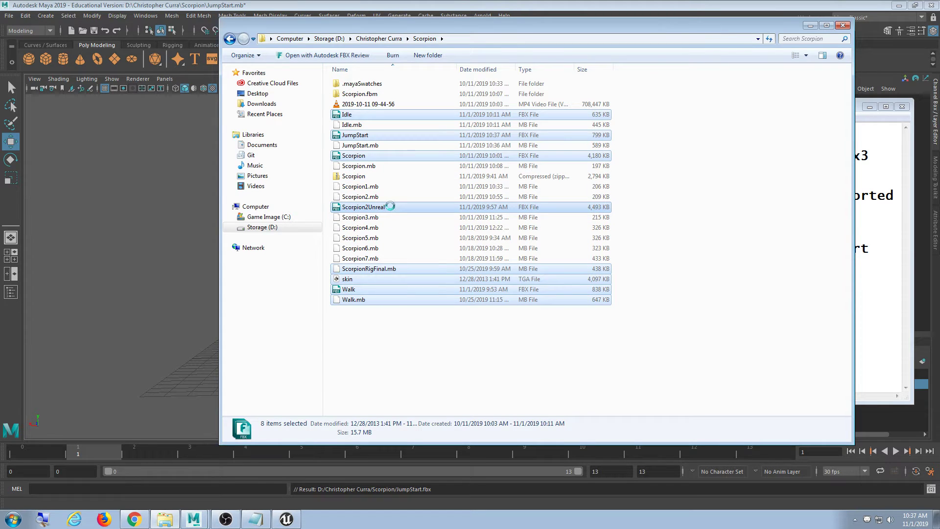
right_click(390, 206)
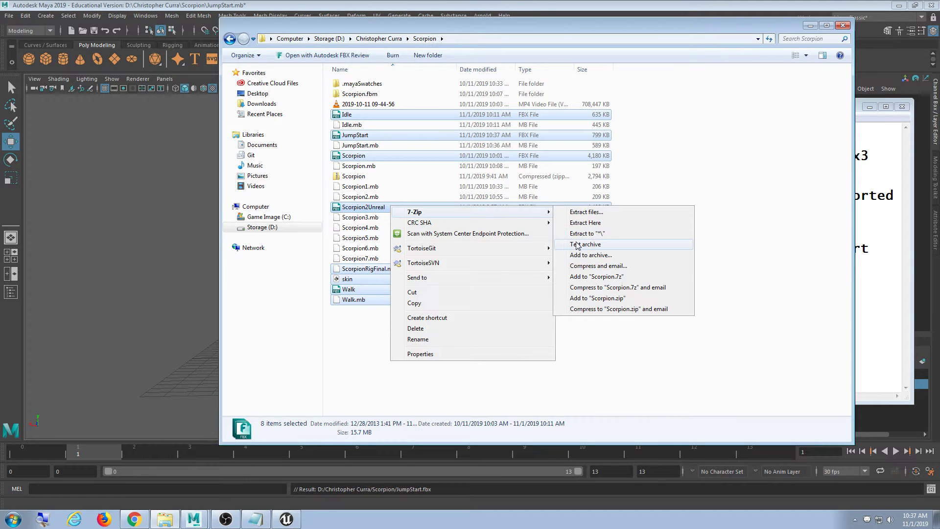
mouse_move(441, 212)
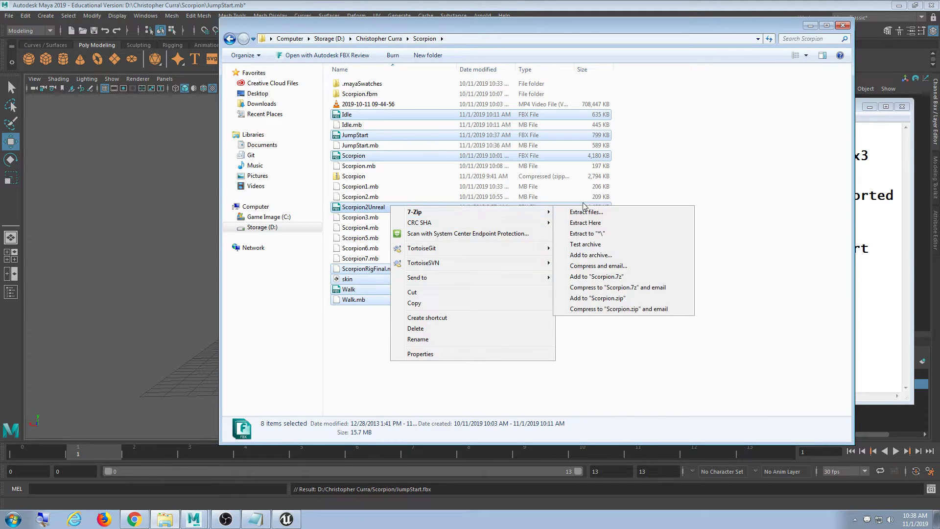
left_click(590, 256)
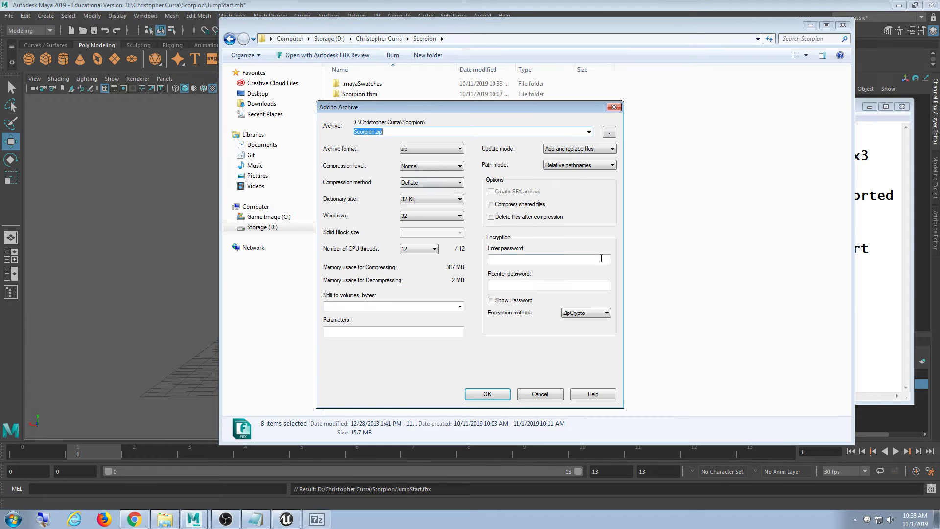
left_click(431, 150)
left_click(405, 177)
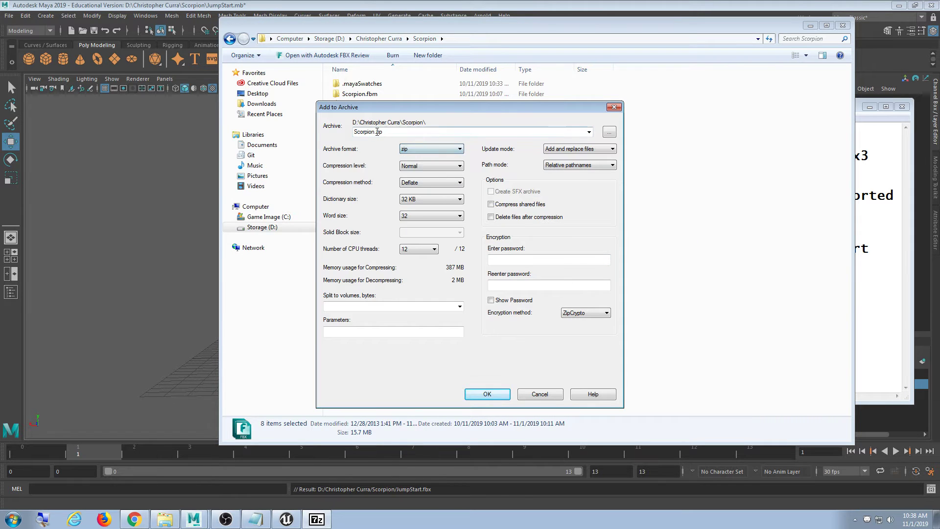
left_click(375, 132)
left_click(375, 132)
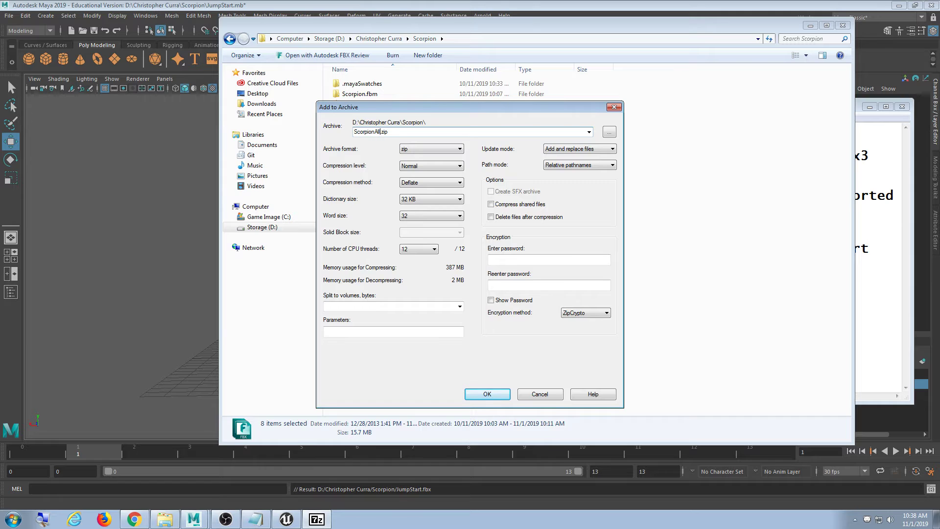
type("All")
left_click(487, 394)
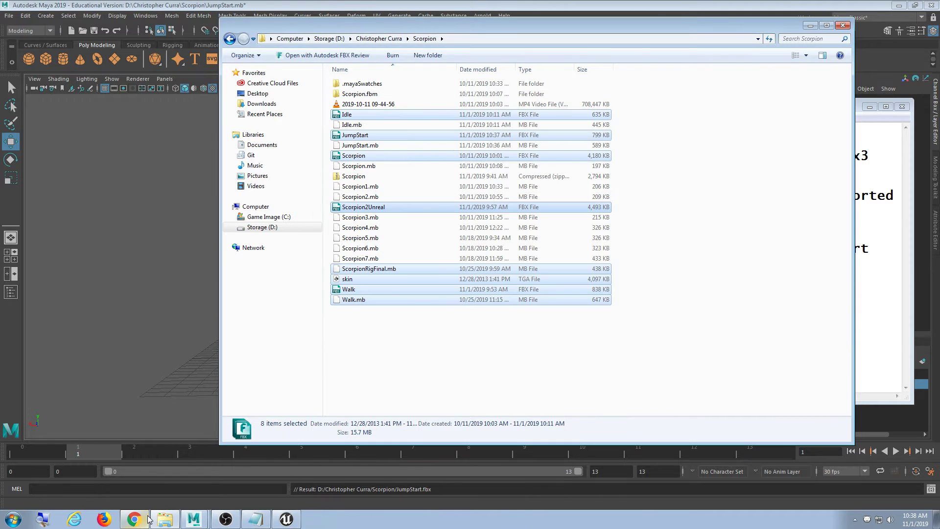
Step: Switch to Firefox Send in Chrome and choose ScorpionAll.zip from the Scorpion folder as the file to upload
left_click(131, 520)
left_click(330, 25)
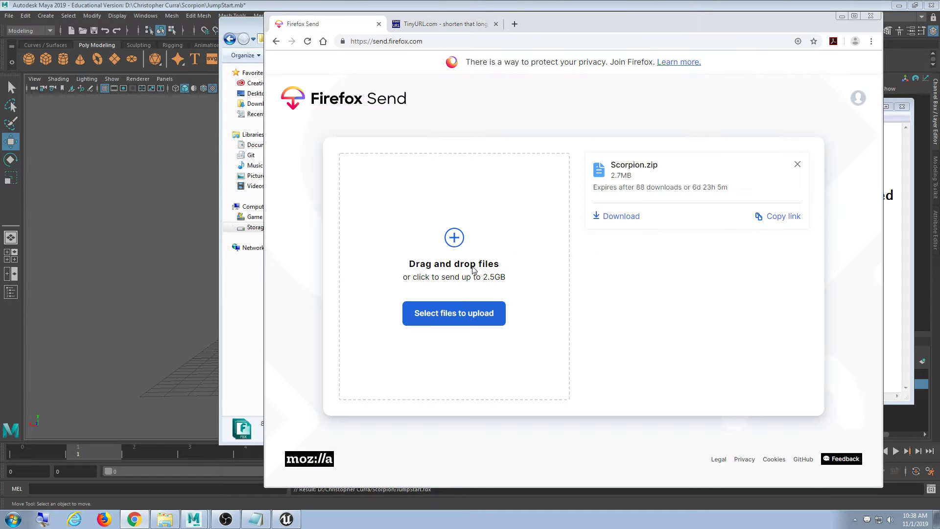
left_click(454, 316)
left_click(421, 171)
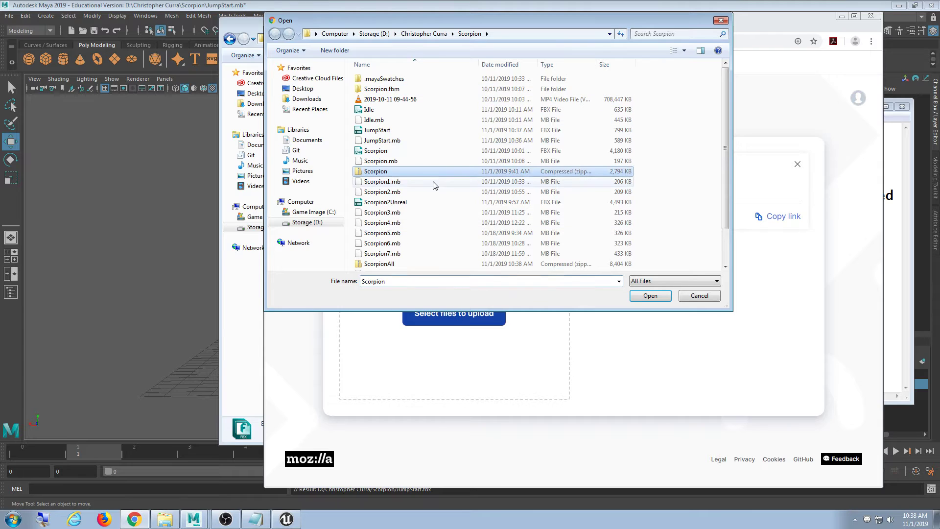
left_click(412, 265)
double_click(411, 264)
Step: Set the share to expire after 100 downloads or 7 days, upload ScorpionAll.zip and copy its download link
left_click(426, 336)
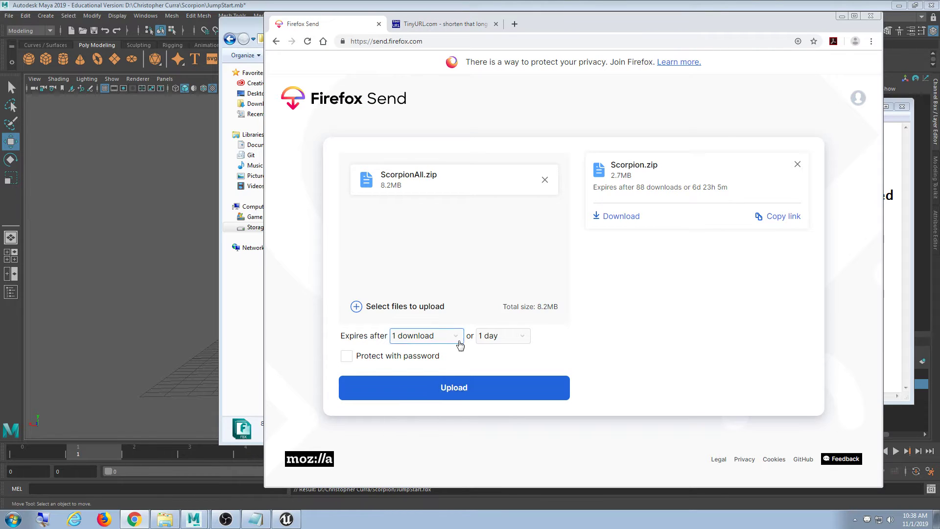
left_click(420, 418)
left_click(503, 336)
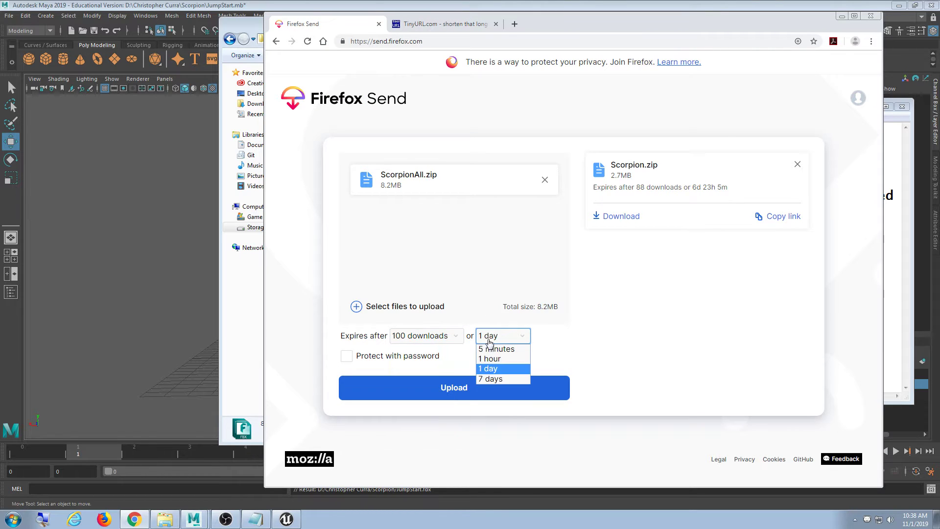
left_click(492, 380)
left_click(452, 397)
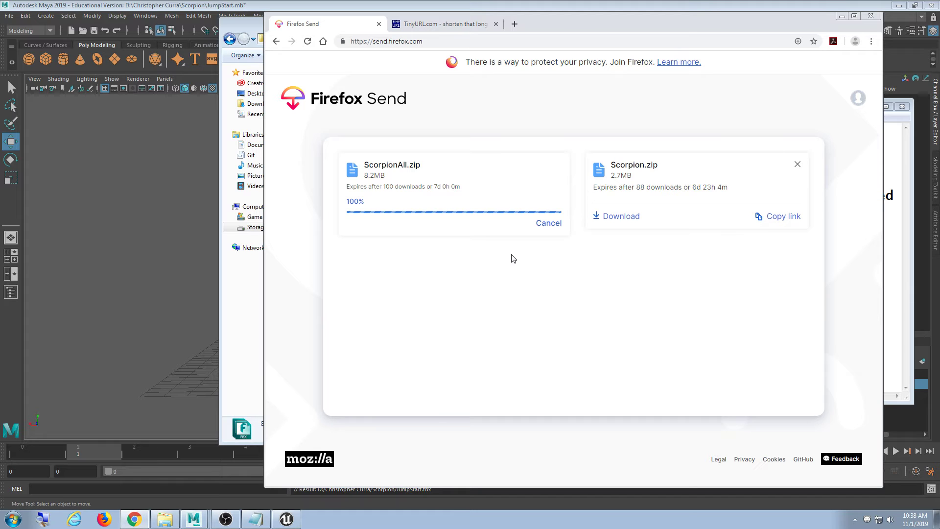
left_click(568, 326)
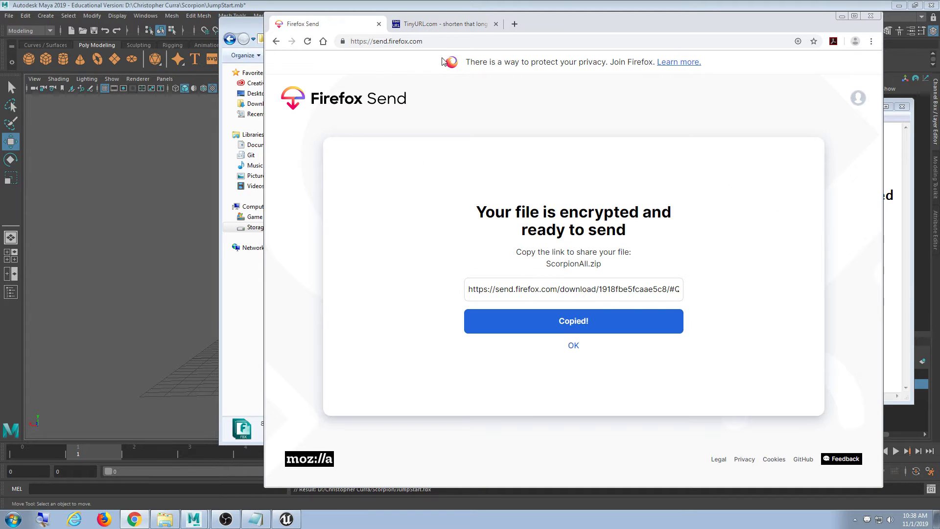
Step: Shorten the copied Firefox Send download link with TinyURL and copy the resulting short link
left_click(436, 28)
left_click(480, 340)
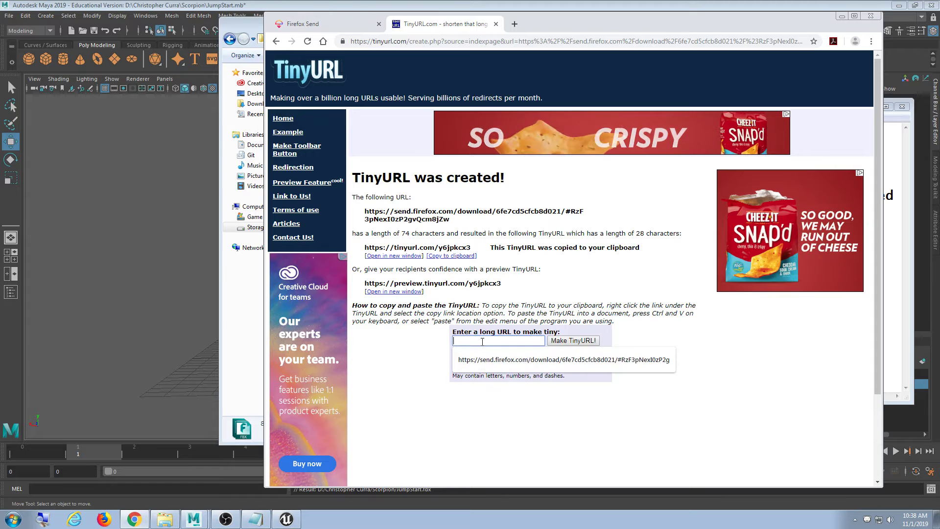
key("ctrl+v")
left_click(569, 272)
left_click(573, 340)
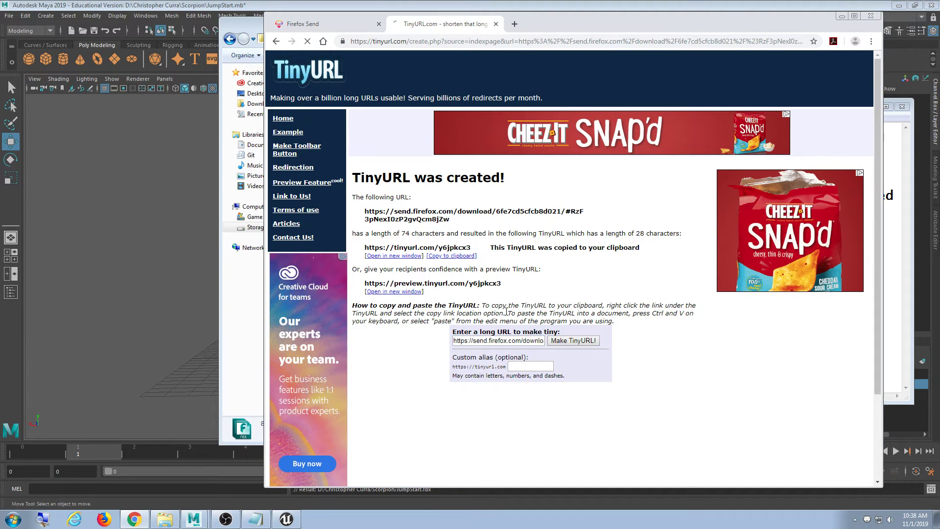
left_click(460, 257)
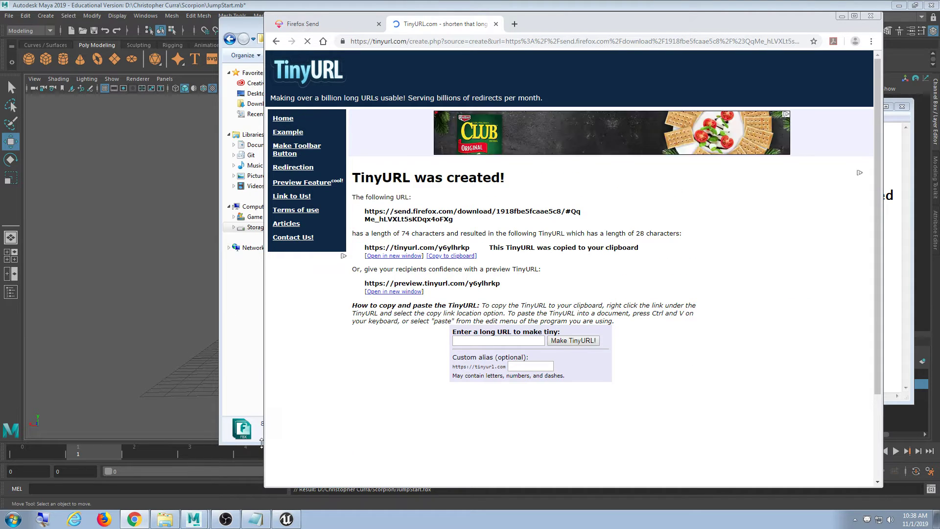
Step: Switch to the Notepad notes and add "file so far:" with the copied short link on the line beneath it, below the jump list
key("alt+Tab")
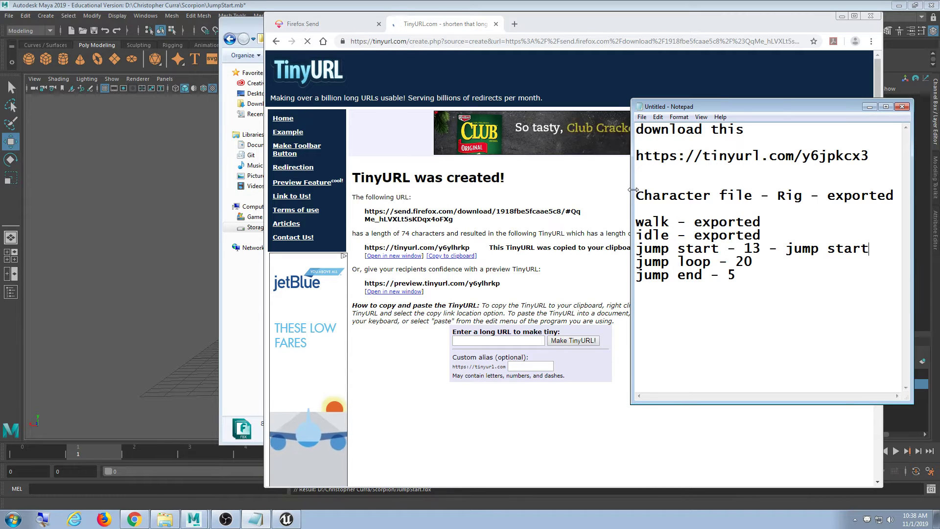
left_click_drag(695, 107, 520, 107)
left_click(750, 156)
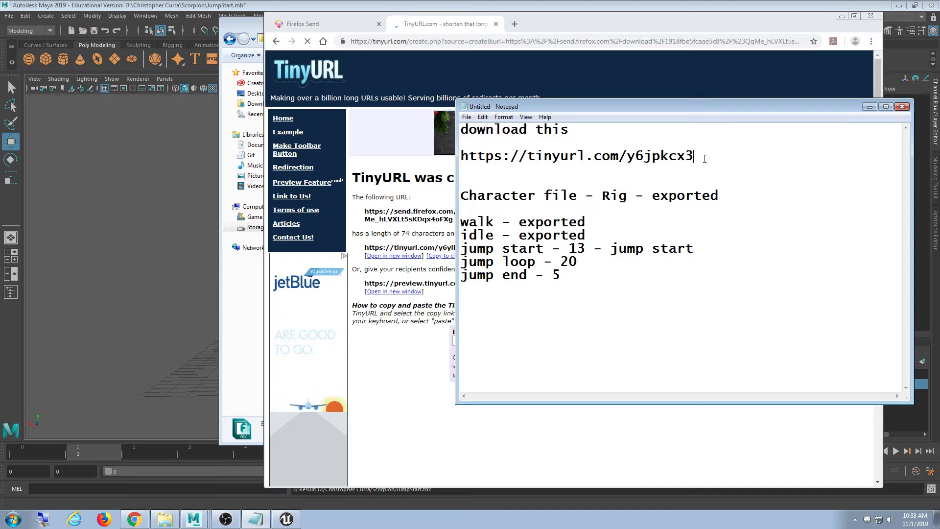
left_click(614, 274)
key("Return")
key("Return")
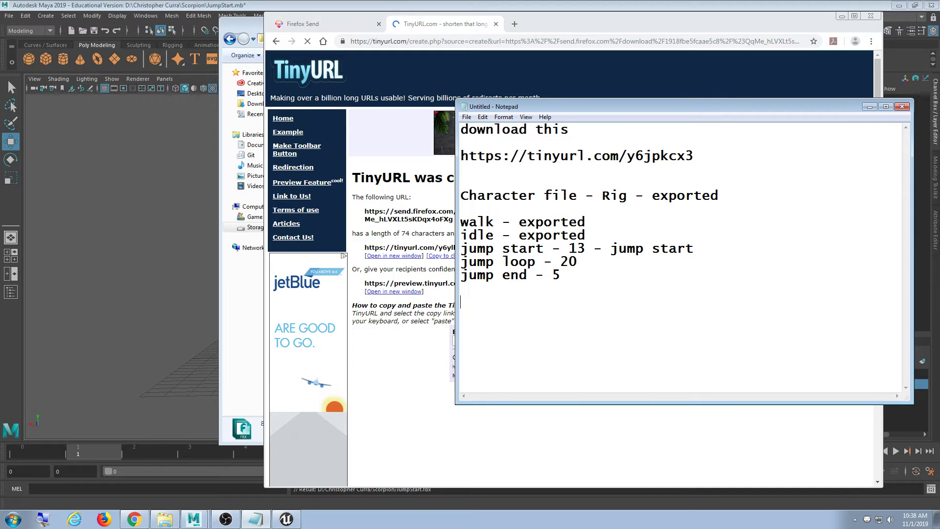
type("file so")
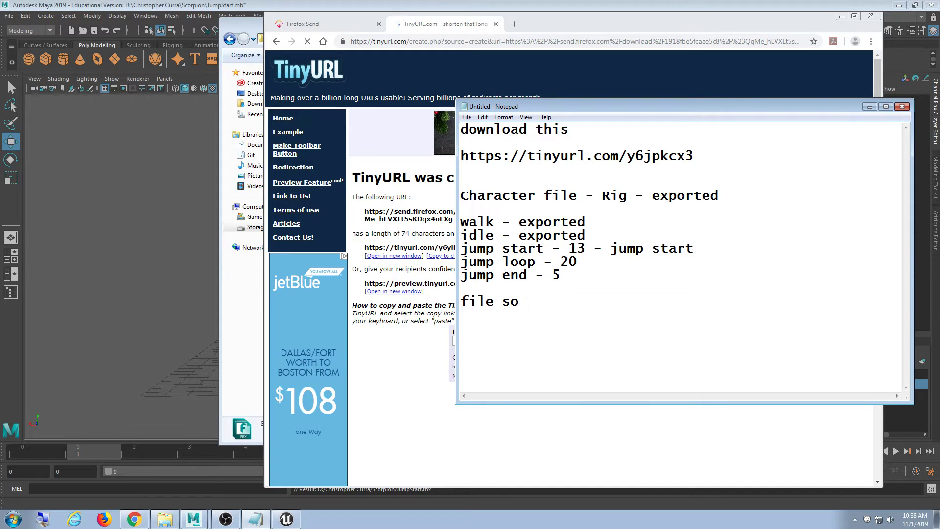
type("ffar:")
key("Return")
key("ctrl+v")
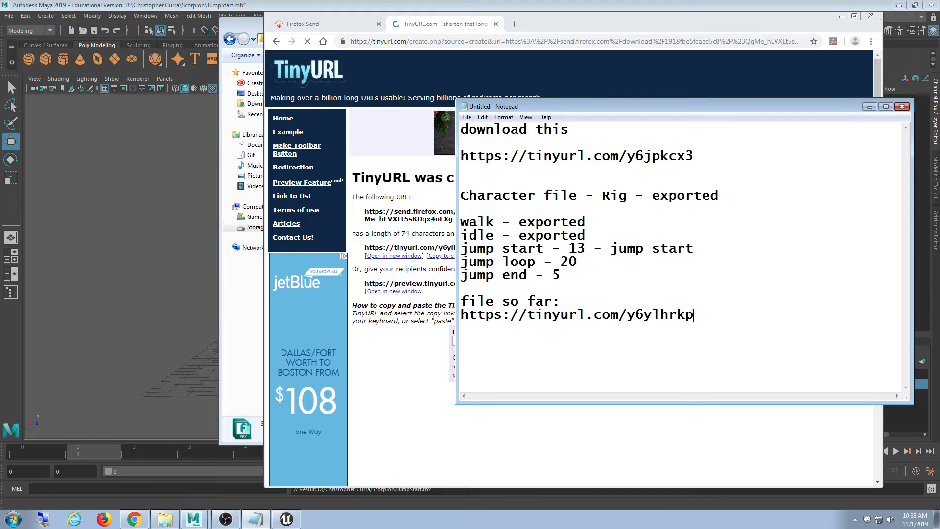
left_click_drag(709, 315, 460, 315)
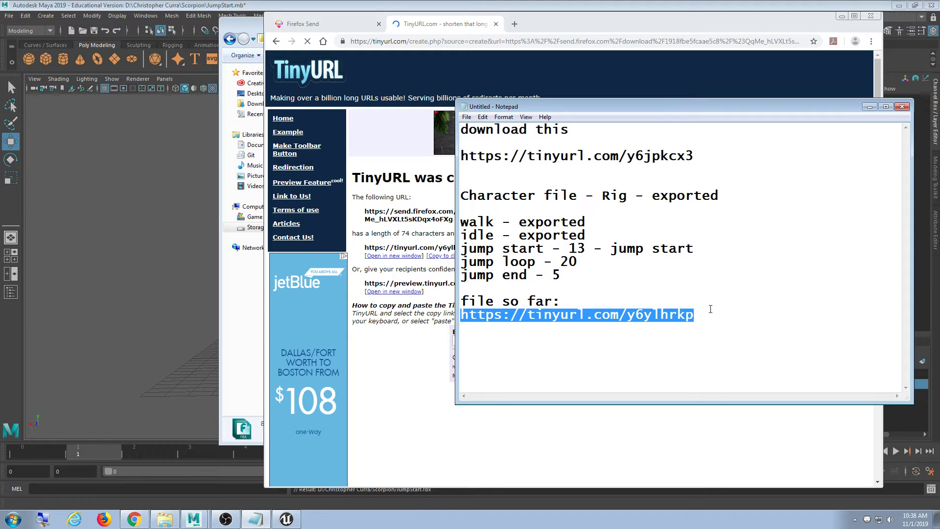
left_click(697, 316)
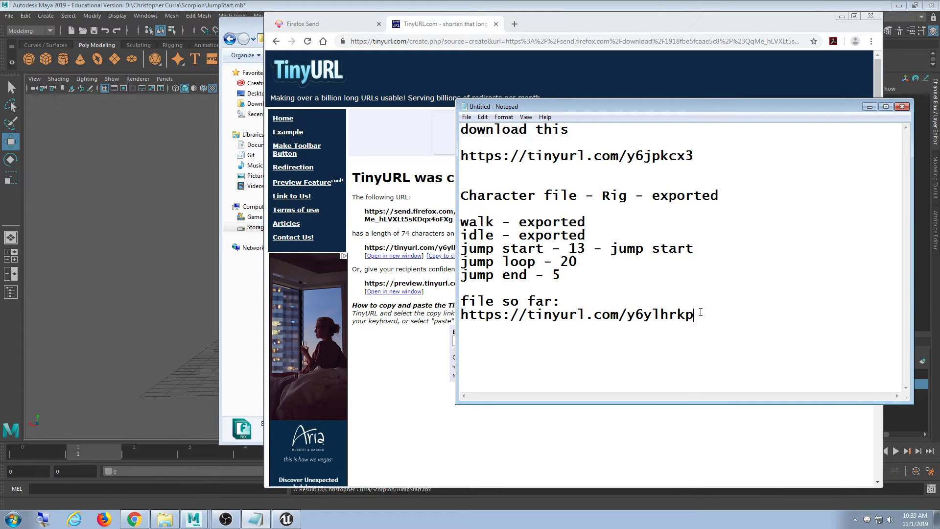
left_click(844, 16)
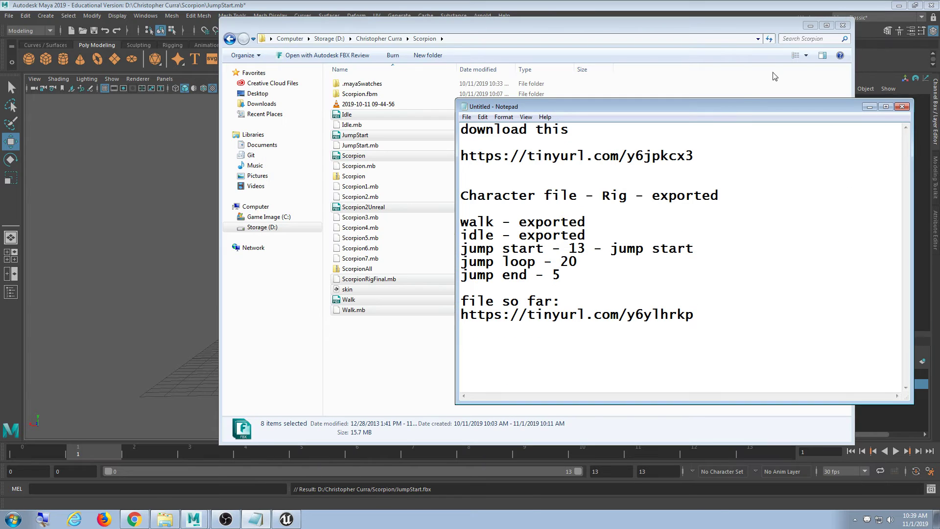
left_click_drag(728, 113, 729, 106)
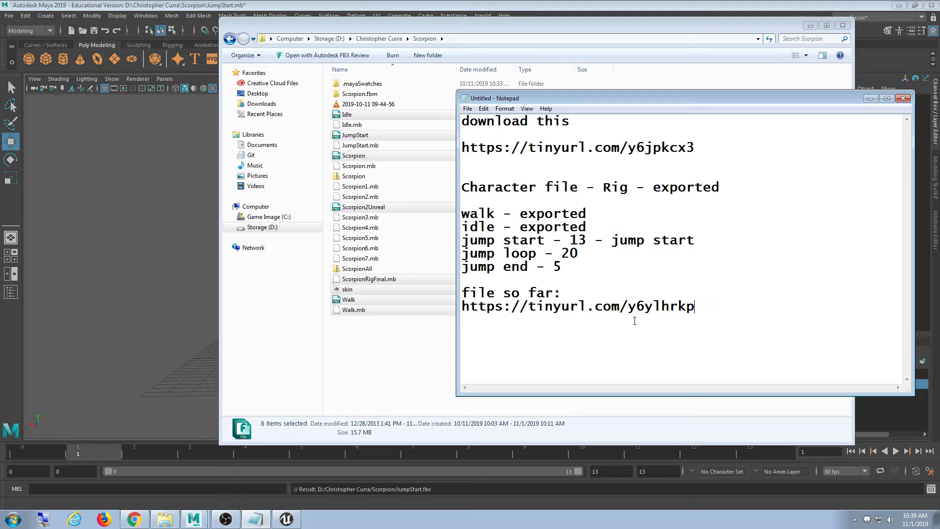
Step: Switch to Chrome, test the short link in a new tab and close that tab
left_click(136, 519)
left_click(511, 24)
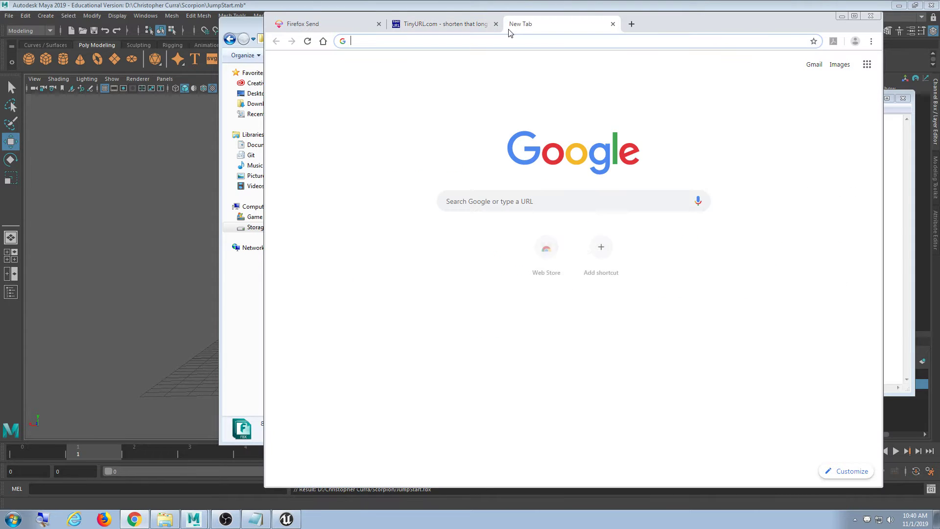
key("ctrl+v")
key("Return")
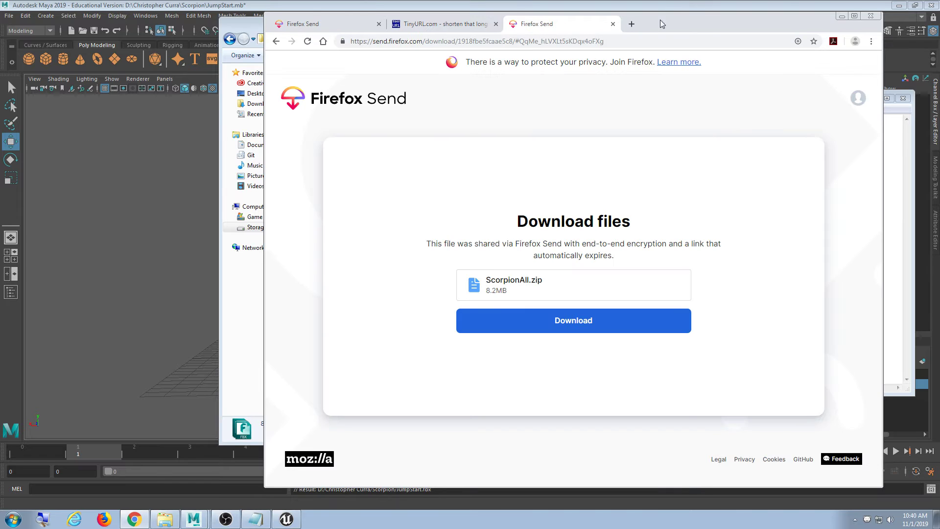
left_click(612, 24)
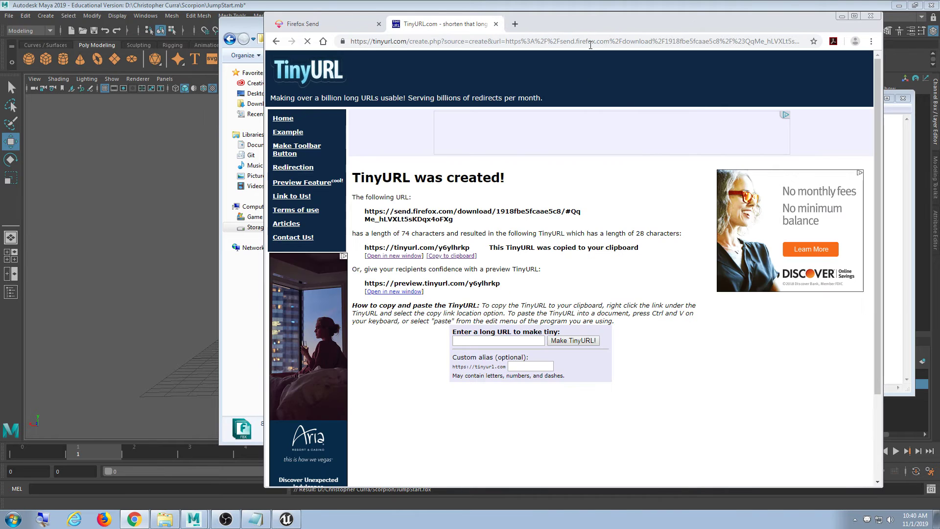
Step: Switch to Maya, select all of the scorpion's controls, play the jump start and go to frame 13
left_click(887, 164)
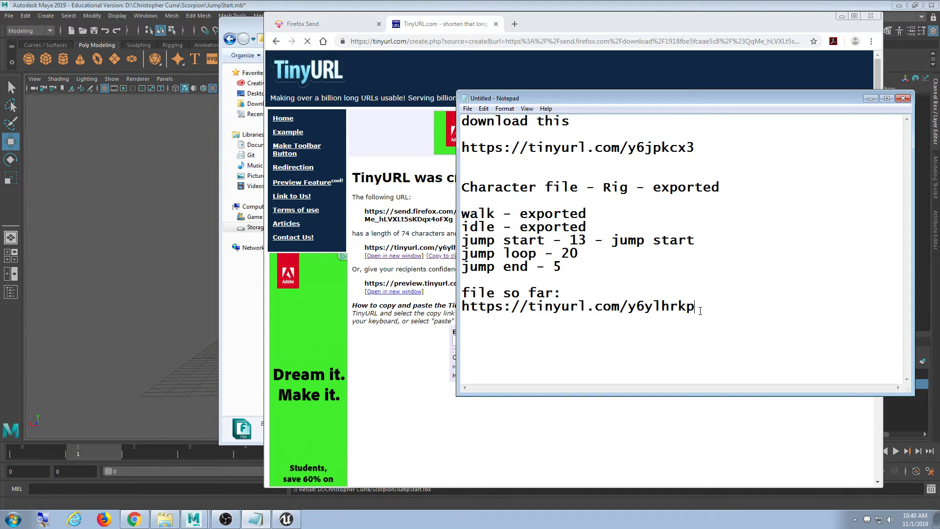
left_click(467, 5)
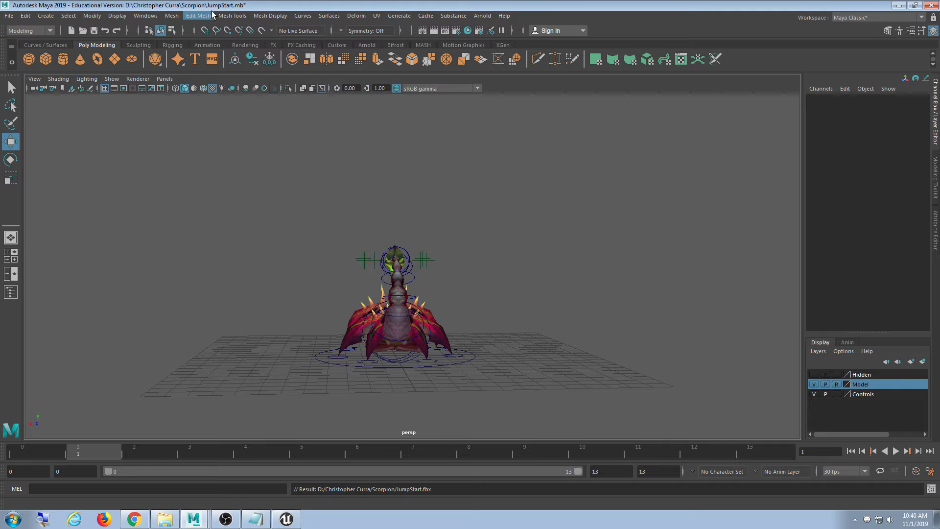
left_click_drag(332, 178, 474, 269, "alt")
left_click_drag(602, 159, 252, 378)
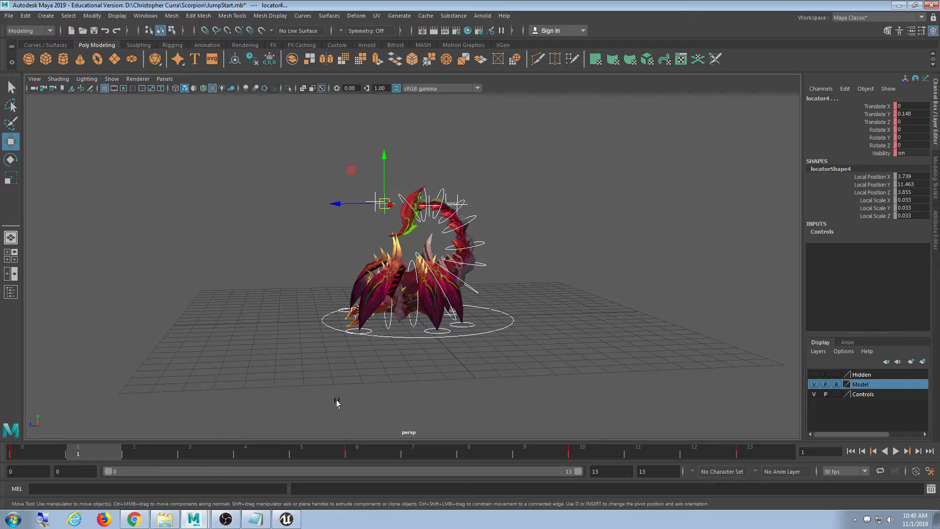
key("alt+v")
left_click_drag(705, 451, 754, 448)
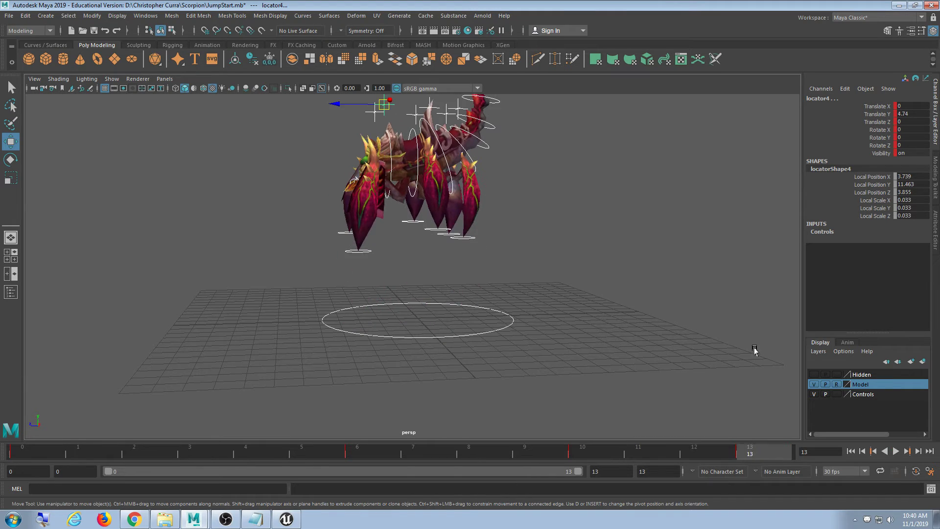
Step: Examine the scorpion's airborne pose at frame 13 from the front and both sides
scroll(578, 286, "down", 3)
left_click_drag(559, 275, 416, 274, "alt")
middle_click_drag(419, 276, 434, 323, "alt")
scroll(434, 323, "up", 3)
left_click_drag(433, 324, 635, 328, "alt")
middle_click_drag(635, 328, 606, 308, "alt")
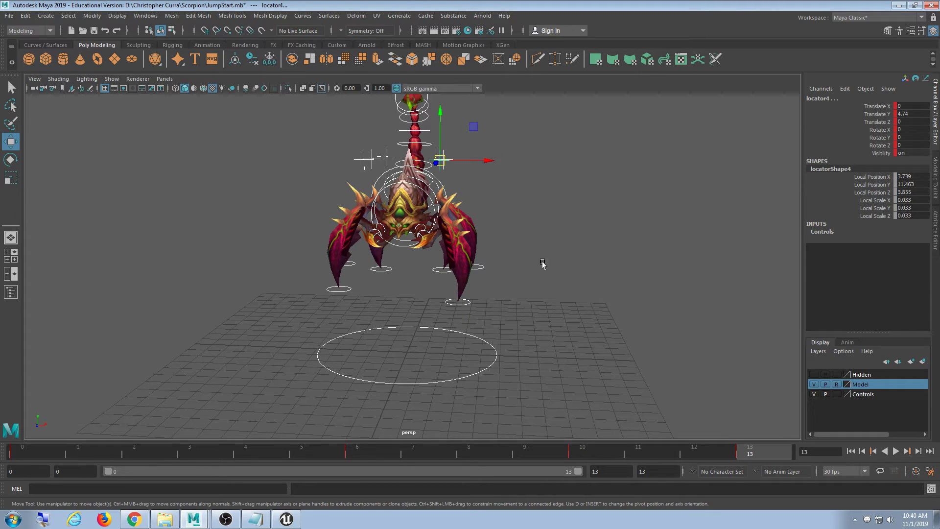
left_click_drag(540, 260, 558, 315, "alt")
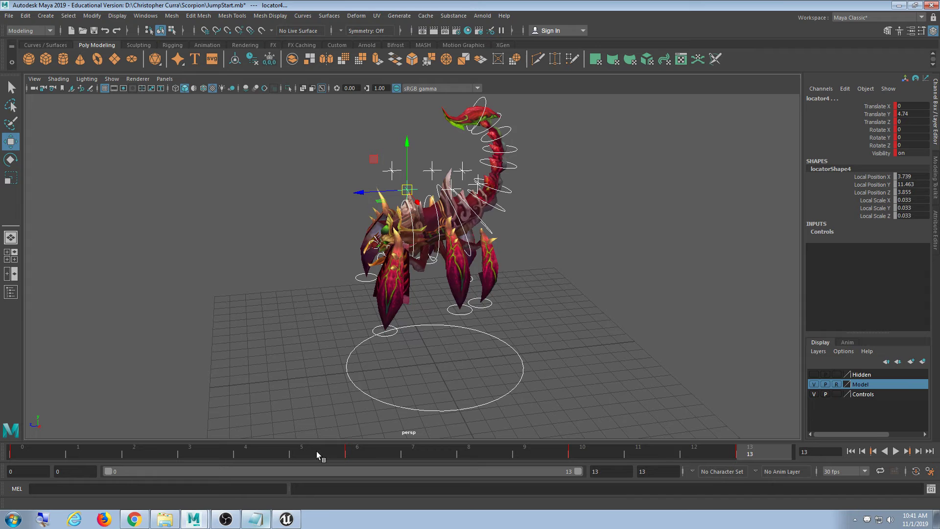
left_click_drag(372, 362, 397, 384, "alt")
Step: Save the scene under the new name JumpLoop in the Scorpion folder as Maya Binary
left_click(9, 16)
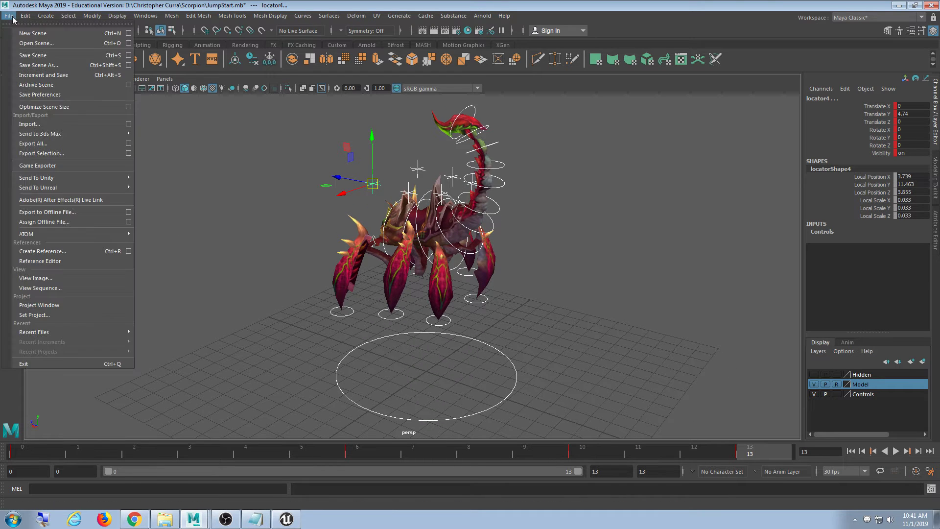
left_click(38, 65)
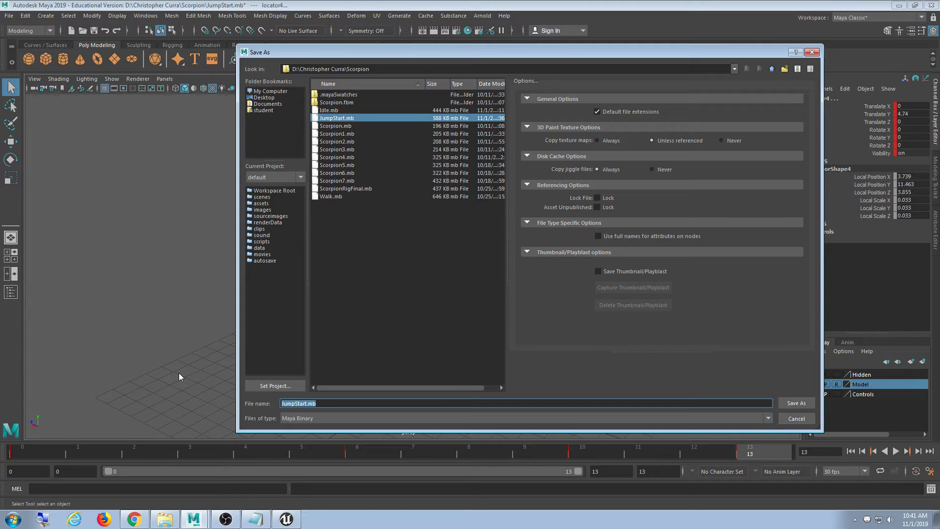
type("JumpLoop")
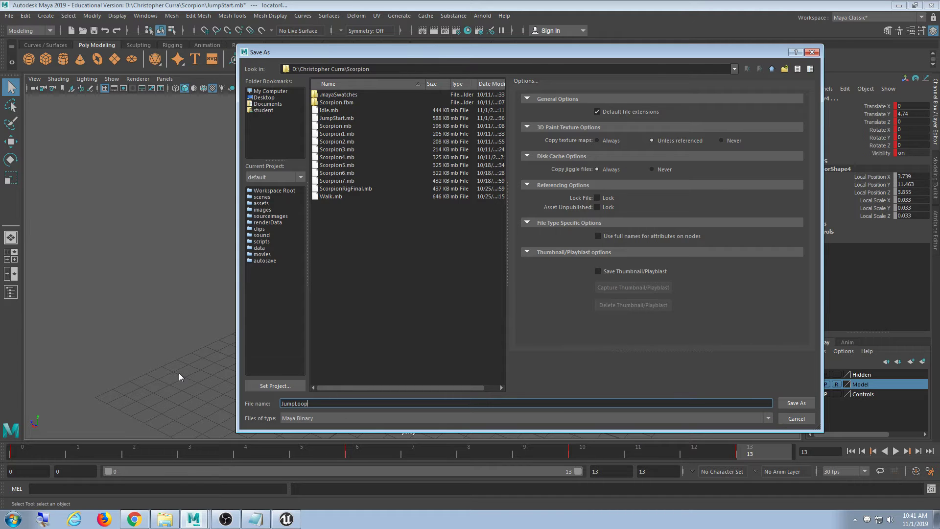
key("Return")
Step: Review the frame 13 pose in the JumpLoop scene from several angles, with the rig controls selected and deselected
key("w")
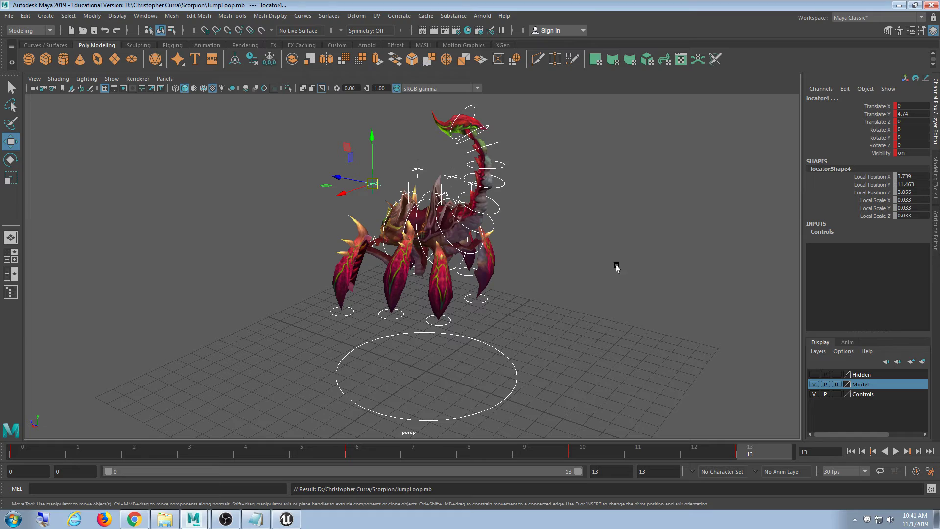
left_click_drag(630, 262, 631, 256, "alt")
right_click_drag(632, 256, 607, 269, "alt")
middle_click_drag(607, 269, 595, 227, "alt")
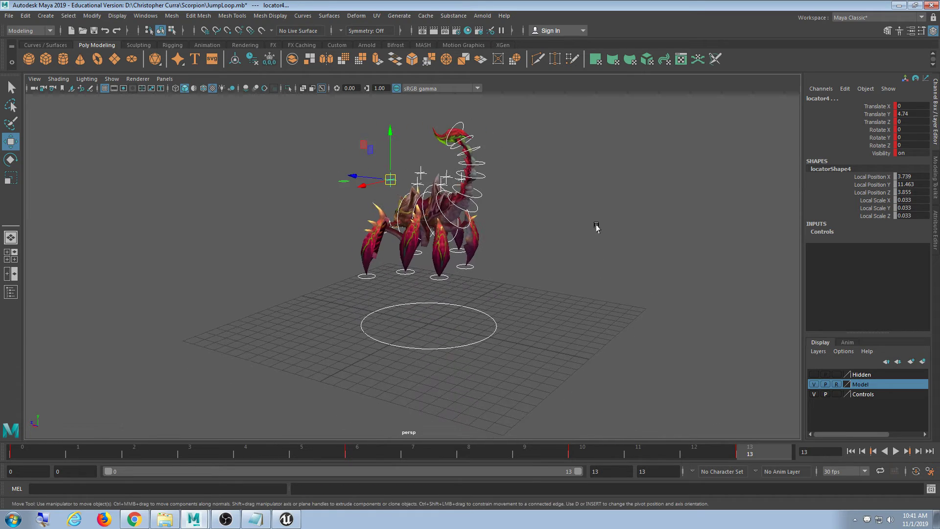
left_click(583, 399)
left_click_drag(583, 399, 421, 221)
left_click(560, 301)
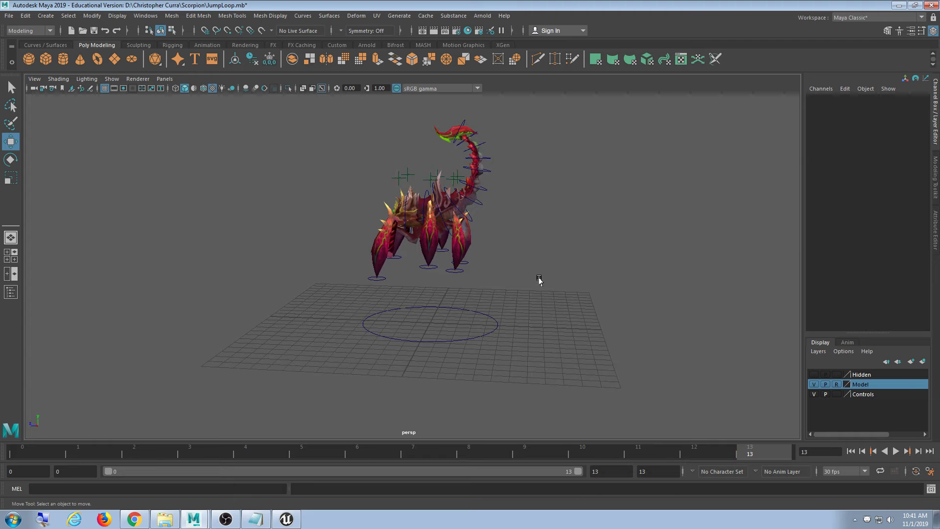
left_click_drag(619, 406, 520, 309)
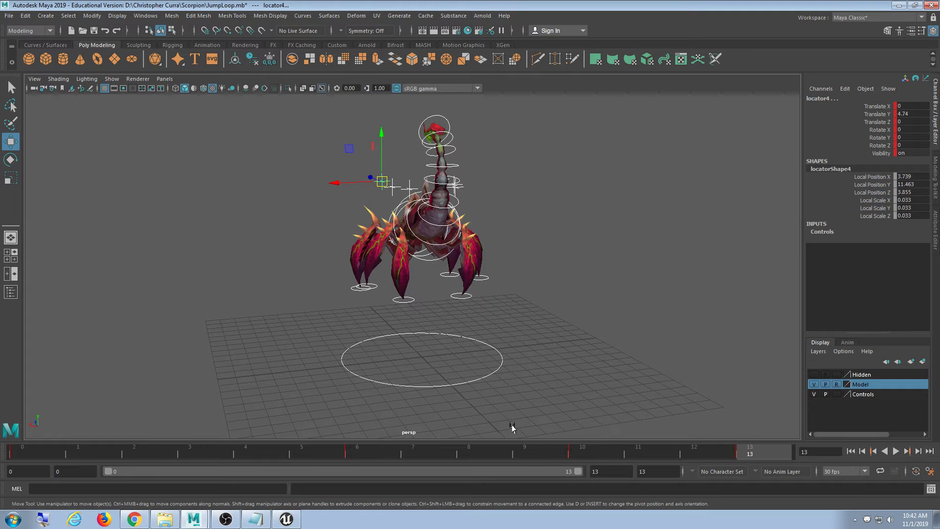
left_click_drag(545, 336, 219, 76, "alt")
left_click(586, 348)
key("alt+v")
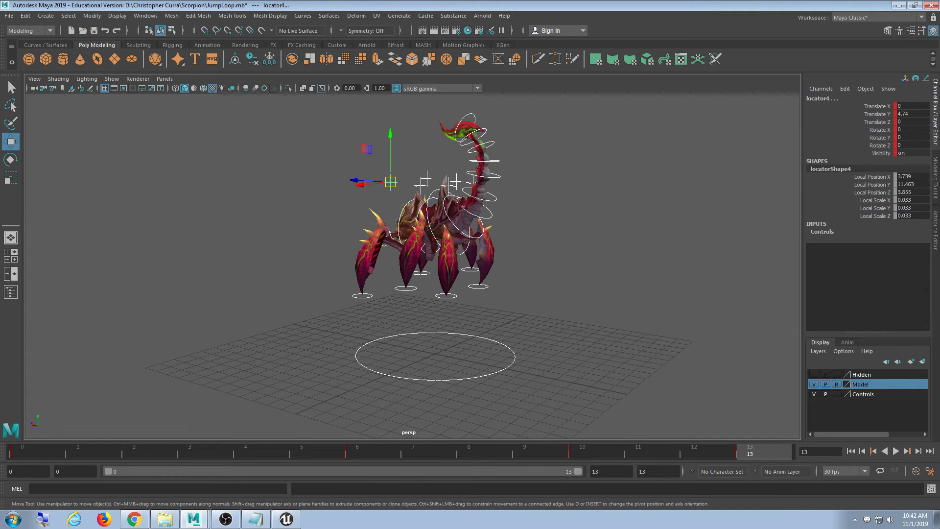
Step: Select all of the scorpion's controls and set a key on them at frame 13
left_click(580, 271)
scroll(579, 270, "down", 2)
scroll(578, 265, "up", 3)
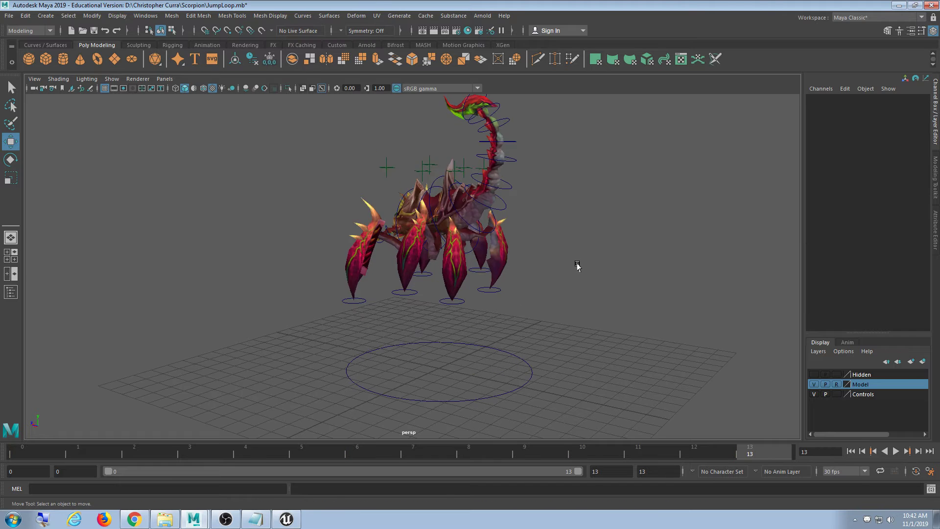
scroll(577, 258, "down", 2)
left_click_drag(697, 119, 255, 393)
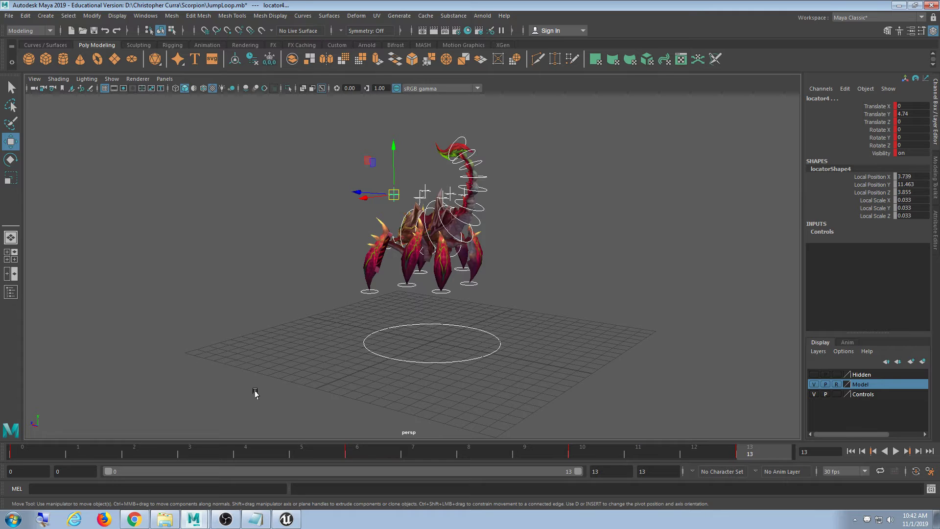
key("s")
Step: Delete the selected controls' keys at frames 10 and 6
left_click_drag(25, 451, 616, 468)
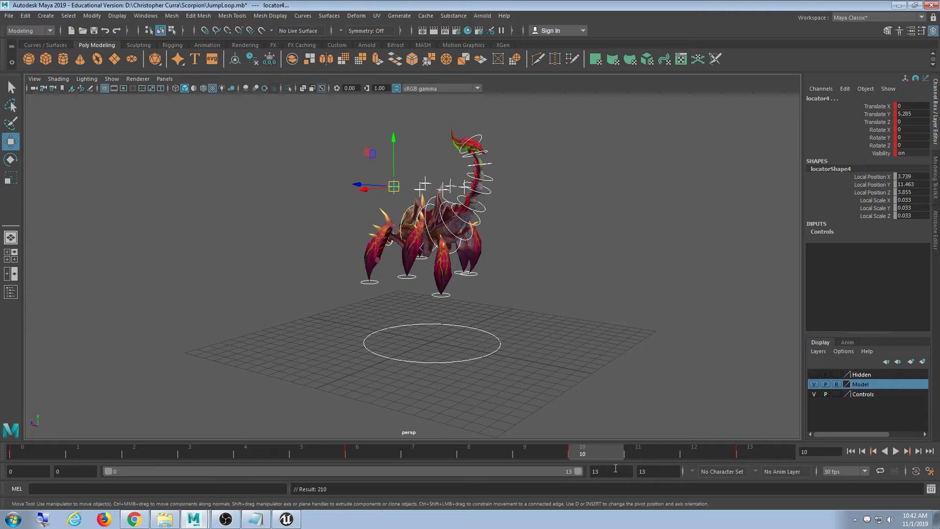
right_click(606, 453)
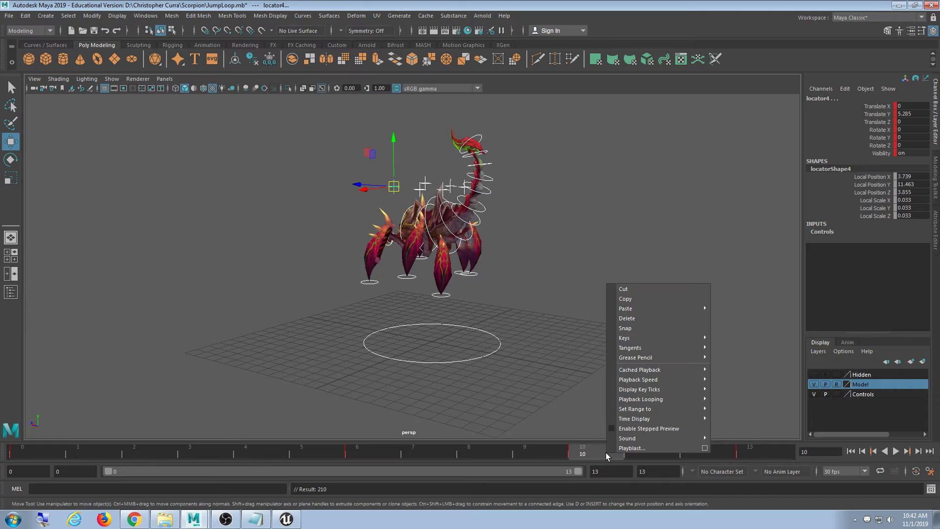
left_click(644, 319)
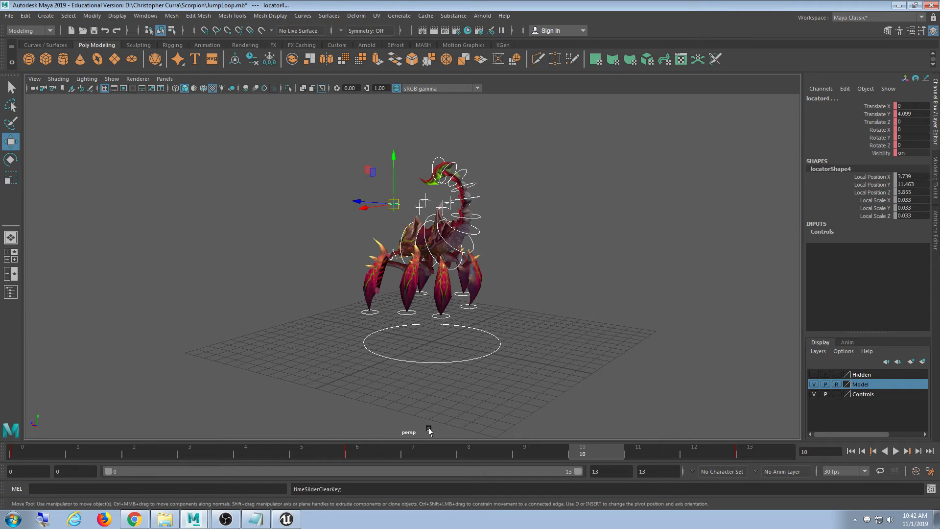
left_click(375, 454)
right_click(375, 453)
left_click(411, 327)
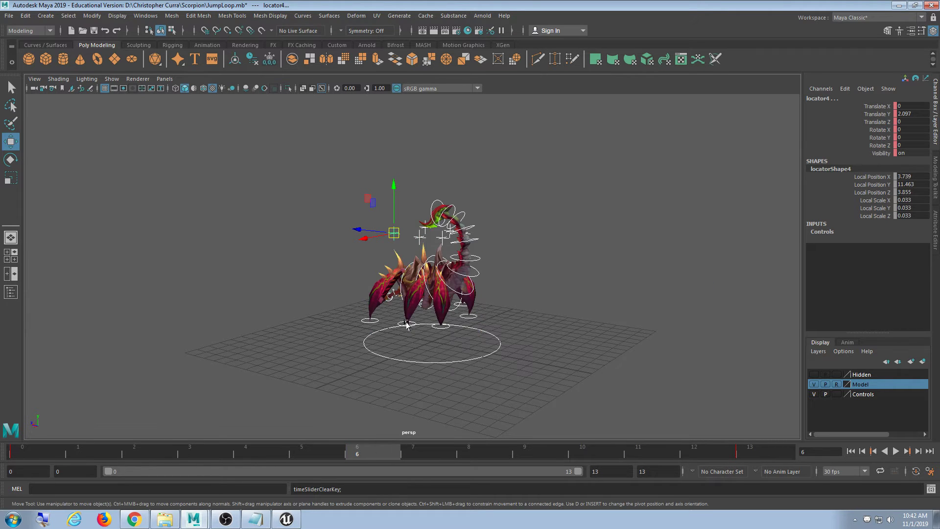
Step: Delete the selected controls' keys at frame 0 and play back the animation
left_click(30, 448)
right_click(30, 448)
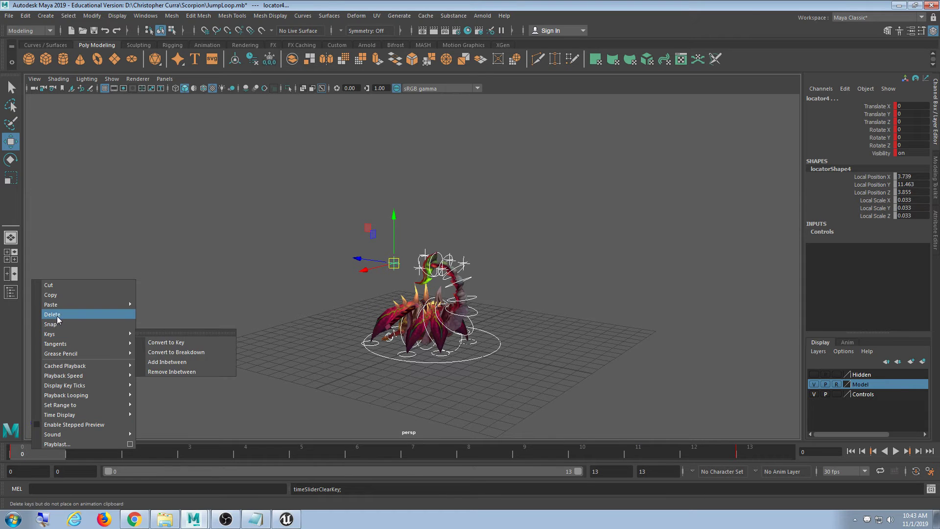
left_click(57, 319)
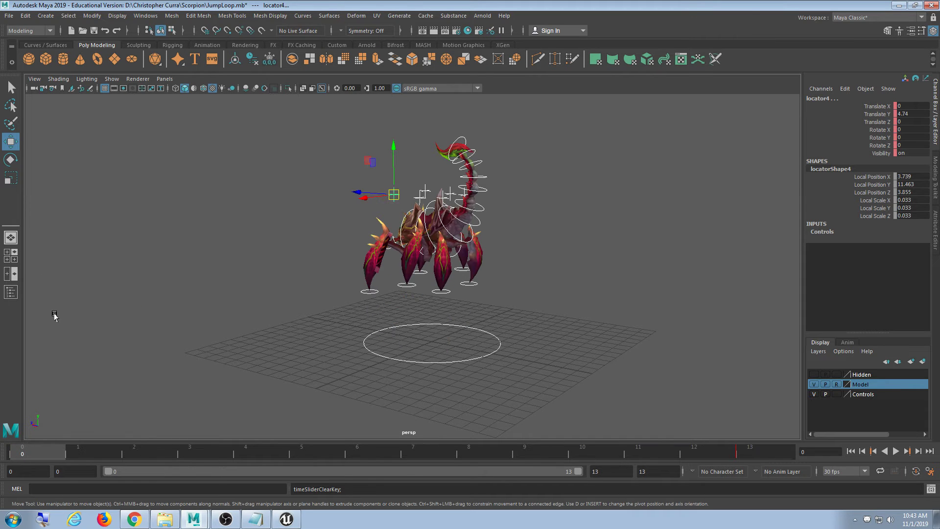
key("alt+v")
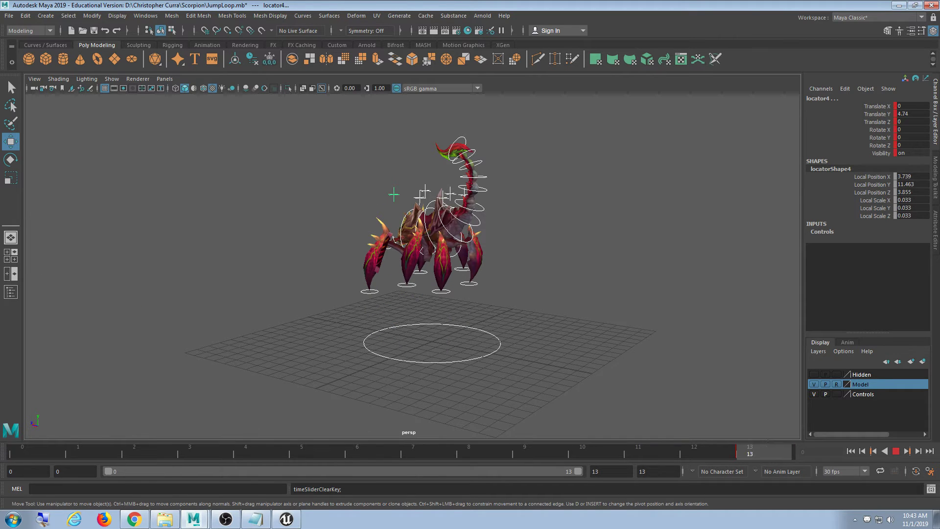
key("alt+v")
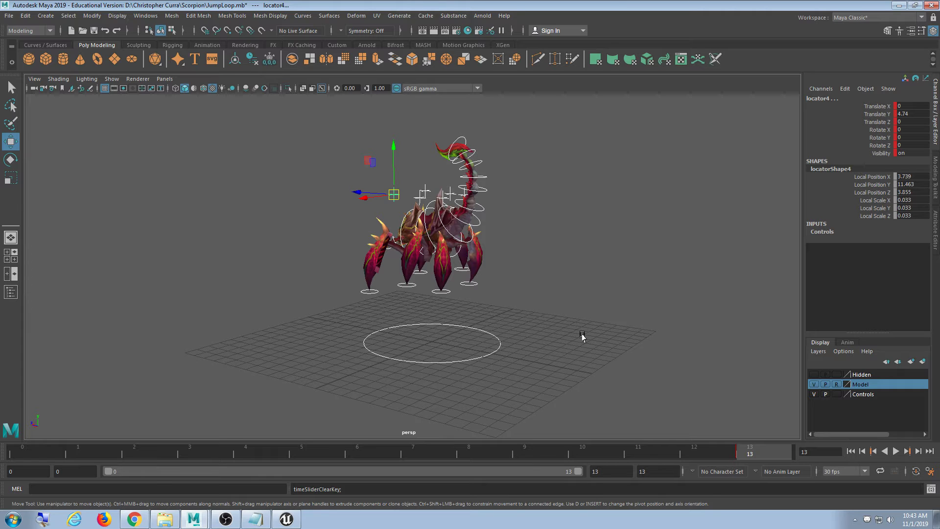
Step: Key the selected controls in the airborne pose at frame 0 and delete their keys at frame 13
left_click(38, 454)
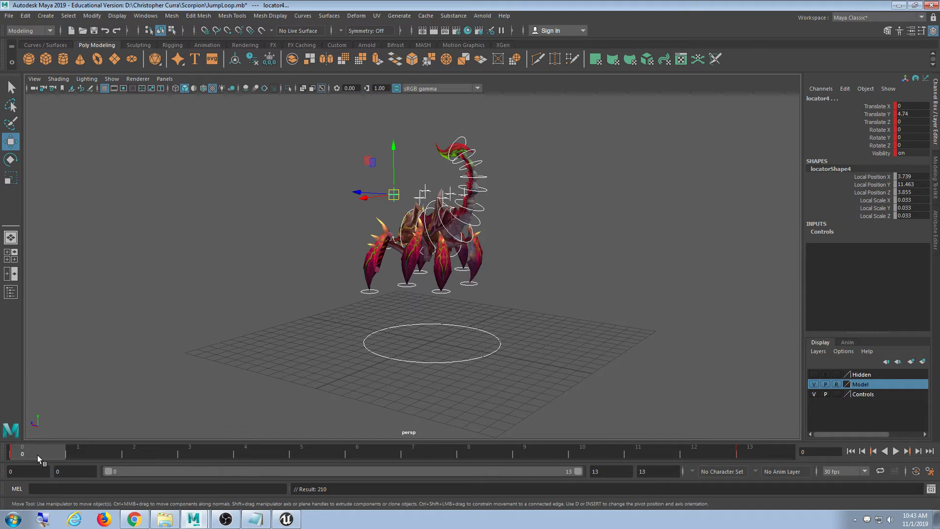
left_click(768, 453)
right_click(769, 453)
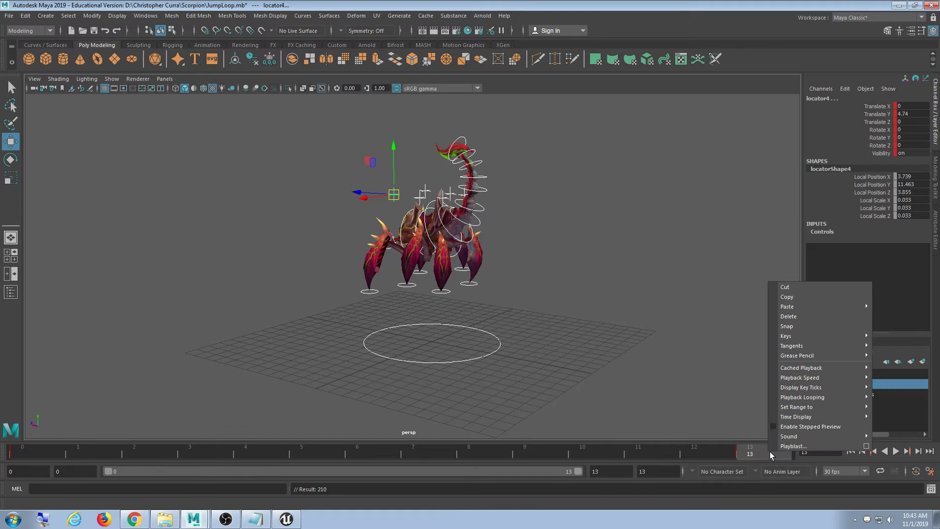
left_click(807, 323)
left_click_drag(594, 451, 43, 450)
mouse_move(583, 311)
left_mouse_down("alt")
mouse_move(561, 319)
mouse_move(566, 329)
mouse_move(567, 310)
mouse_move(522, 329)
mouse_move(648, 336)
mouse_move(593, 319)
left_mouse_up("alt")
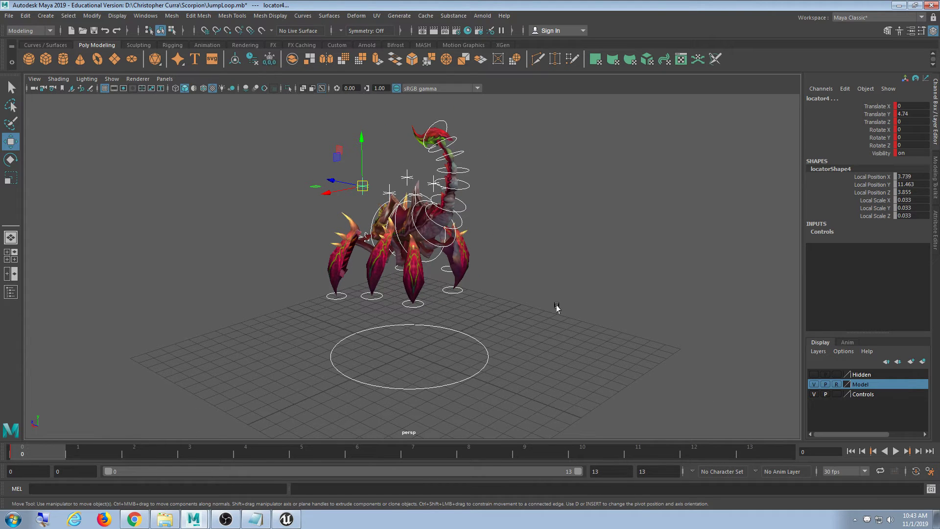
Step: Check the jump loop length in the Notepad notes, set the animation and playback end to frame 20, and play it back
left_click(268, 523)
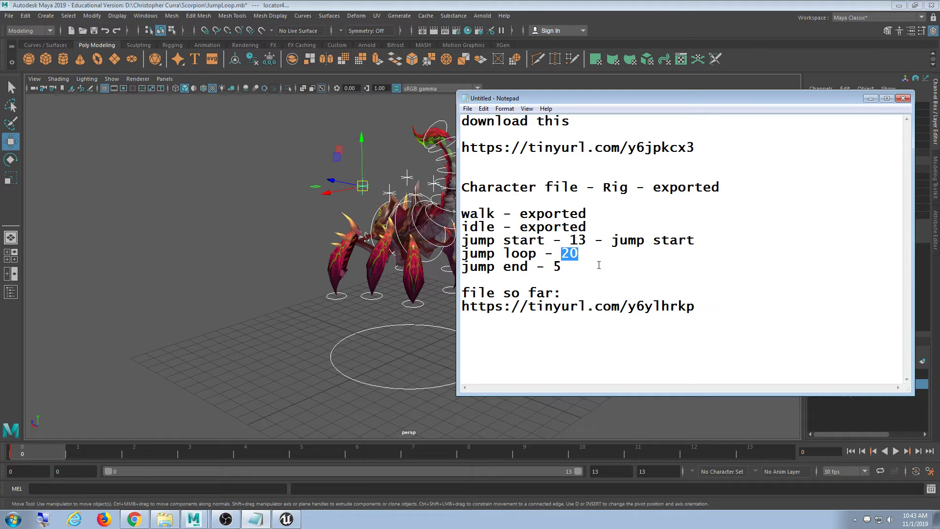
left_click(600, 3)
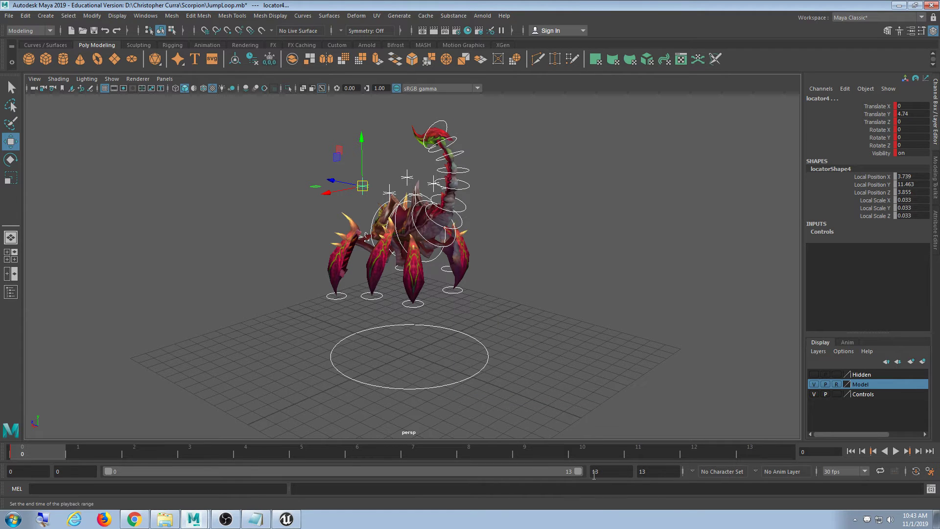
double_click(668, 471)
type("20")
key("Return")
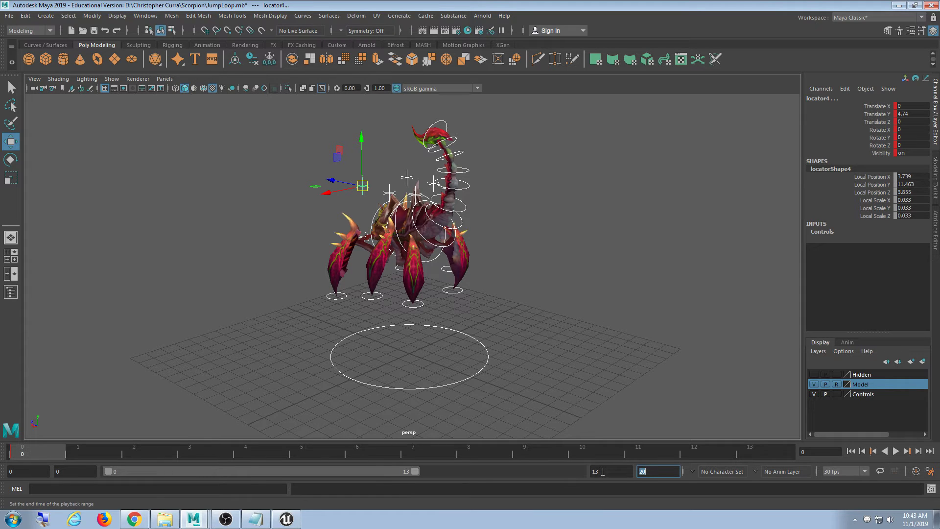
left_click(608, 471)
type("20")
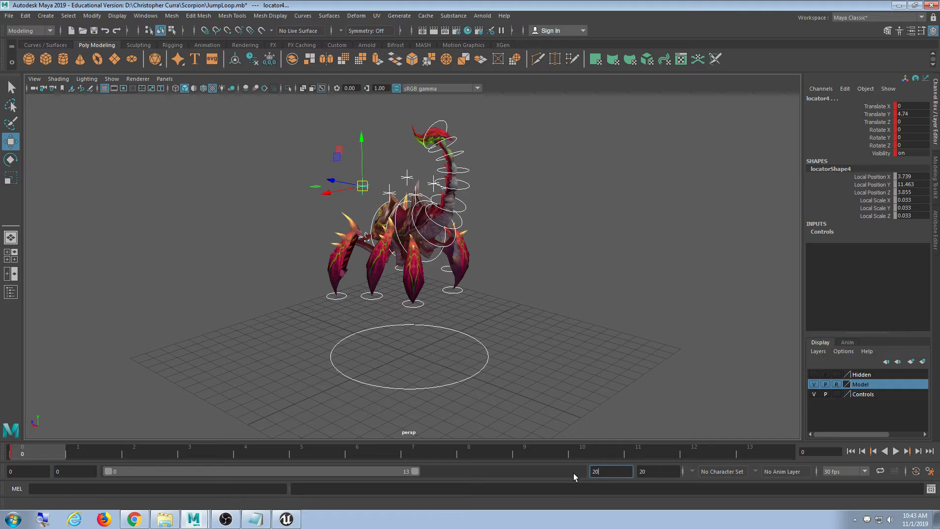
key("Return")
key("alt+v")
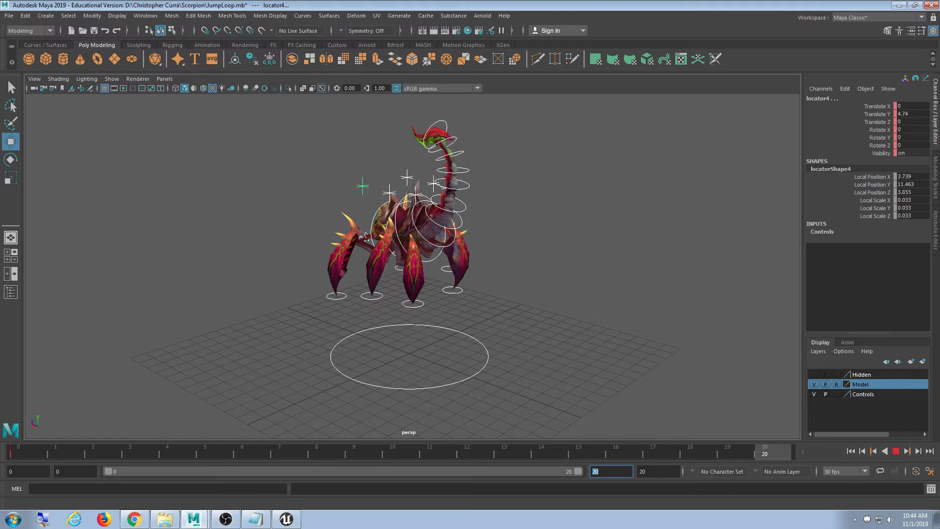
left_click(488, 445)
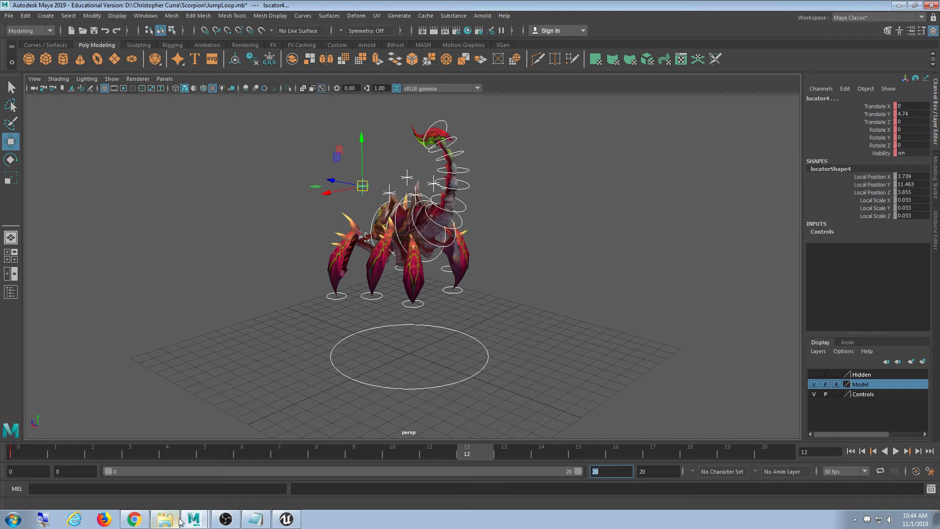
Step: Switch to Unreal Editor, play the ThirdPersonJump_Loop animation as reference, and return to Maya
left_click(286, 519)
double_click(602, 408)
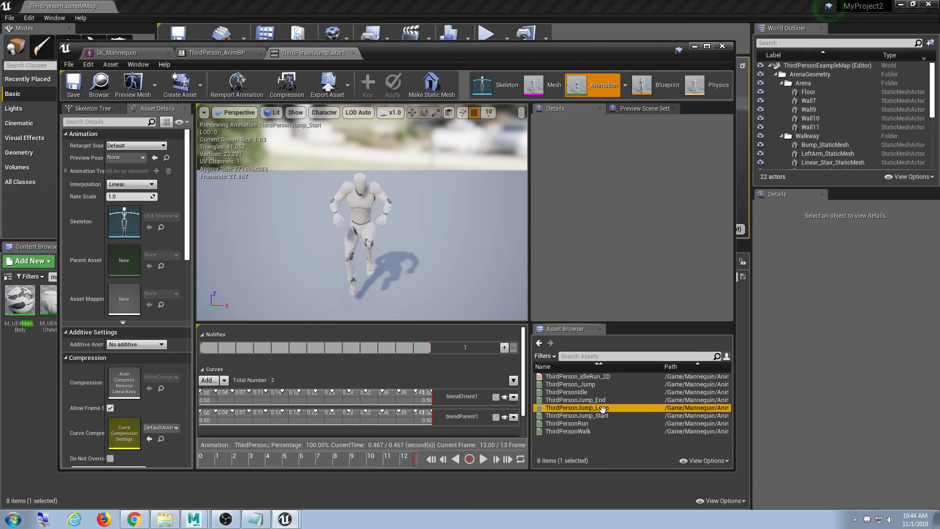
left_click(484, 459)
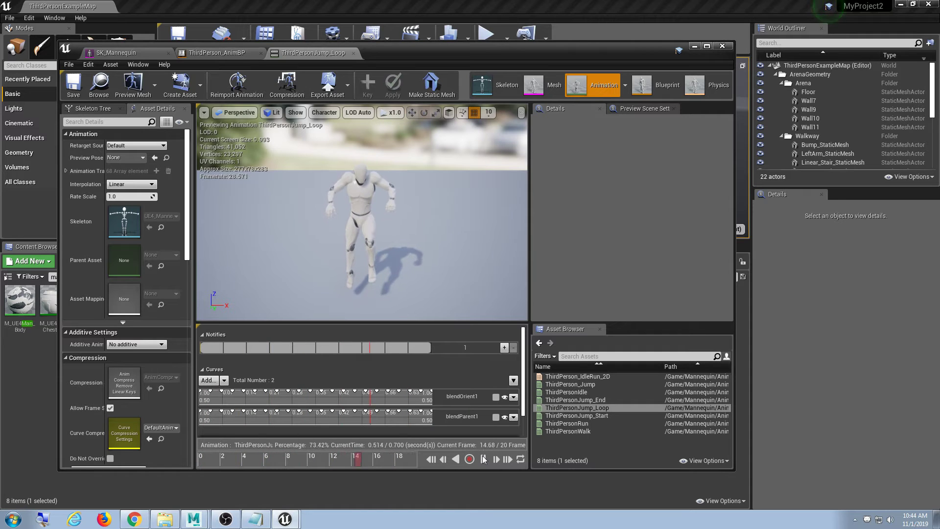
left_click(483, 459)
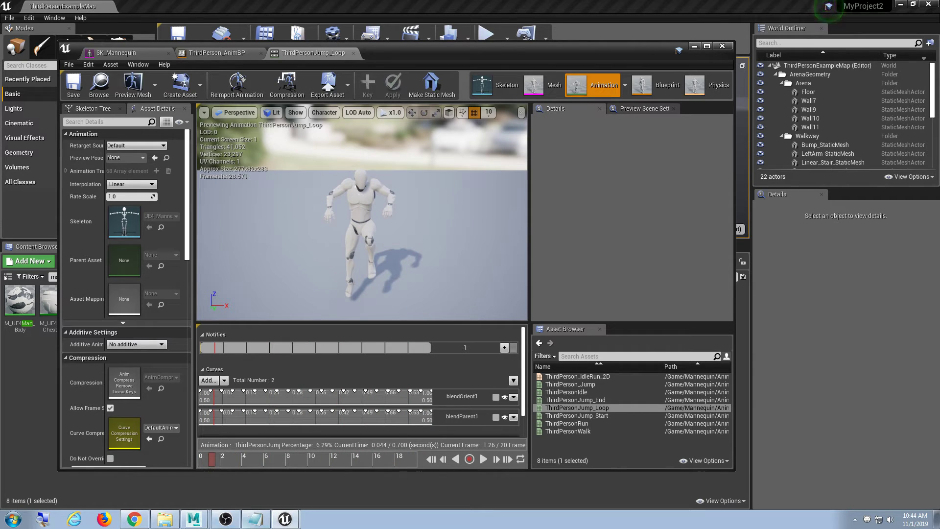
left_click(197, 523)
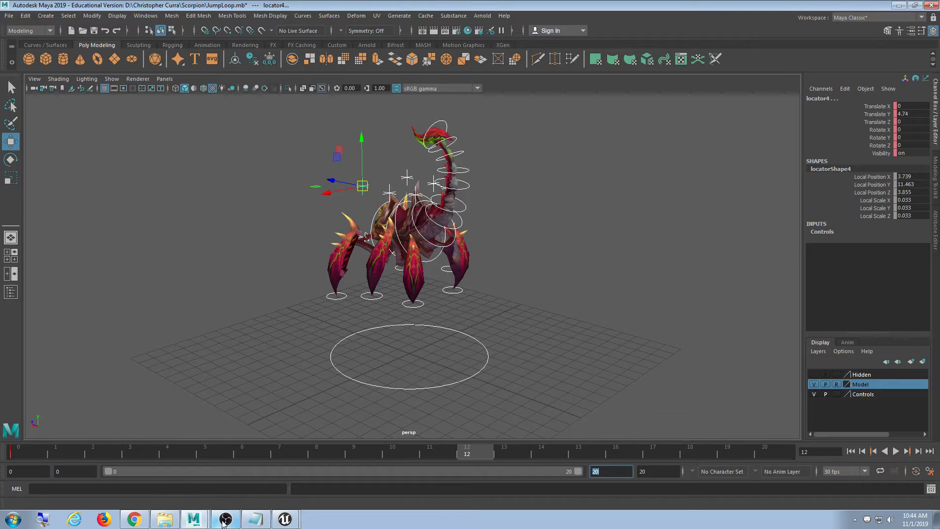
Step: Select all of the scorpion's controls and set a key on them at frame 20
scroll(476, 338, "down", 2)
scroll(476, 319, "up", 1)
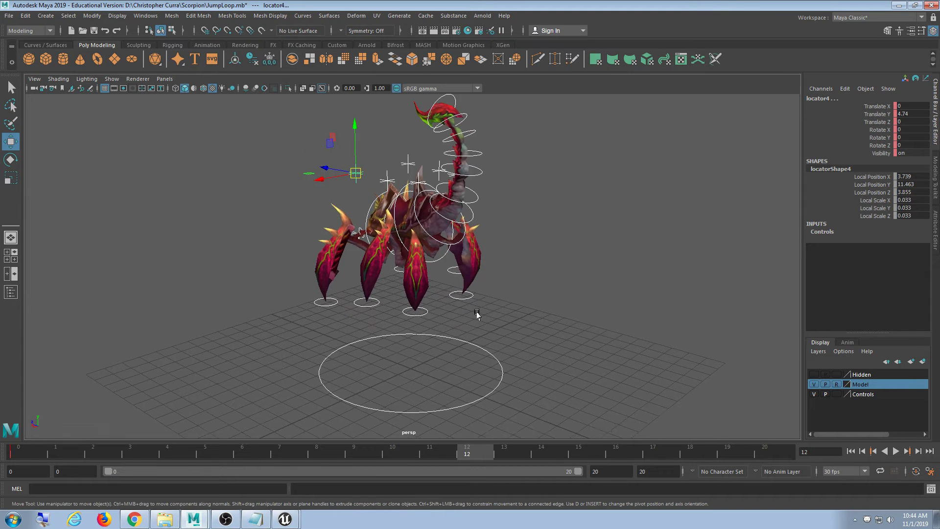
scroll(478, 311, "down", 3)
left_click(581, 305)
left_click_drag(594, 379, 291, 177)
left_click(552, 137)
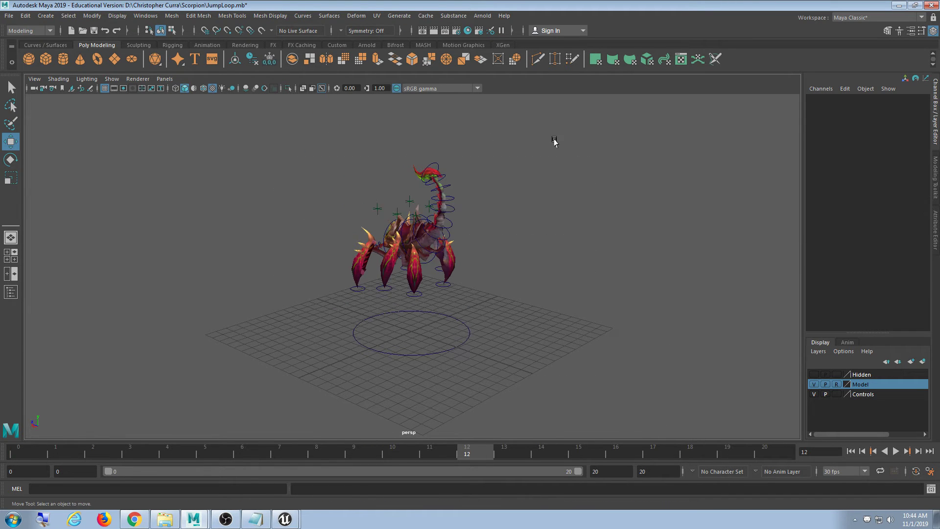
left_click_drag(539, 149, 265, 347)
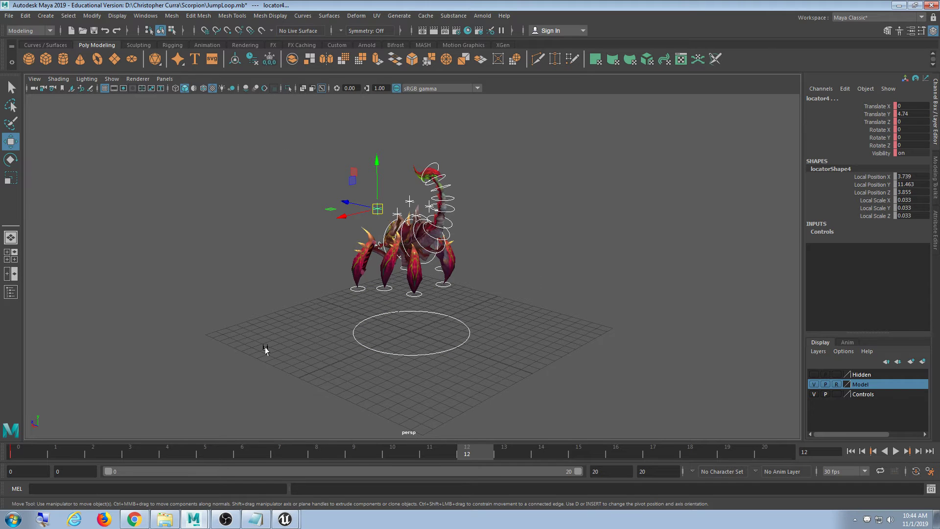
left_click(510, 449)
left_click(773, 453)
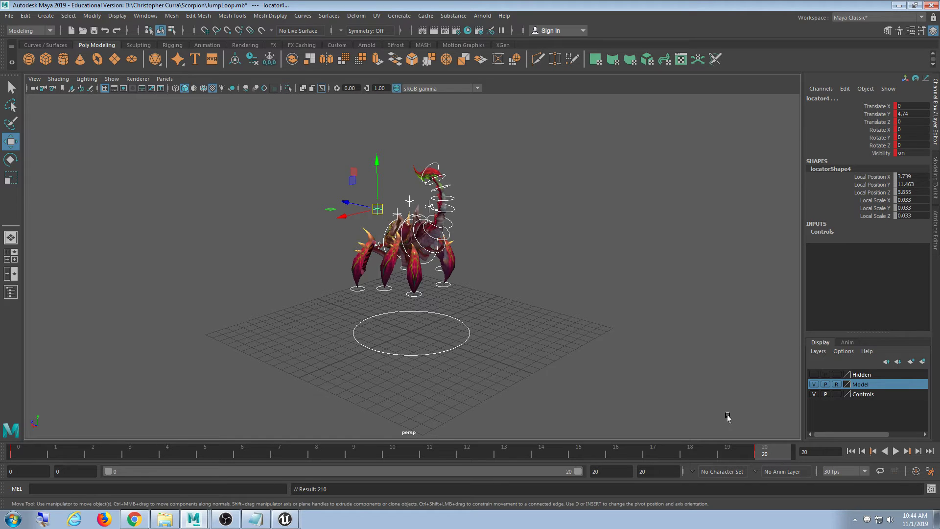
key("alt+v")
Step: Go to frame 9 and select the scorpion's body control
left_click_drag(1, 417, 365, 443)
scroll(475, 347, "up", 4)
left_click_drag(482, 344, 475, 294, "alt")
scroll(419, 335, "up", 3)
left_click(535, 263)
left_click(406, 195)
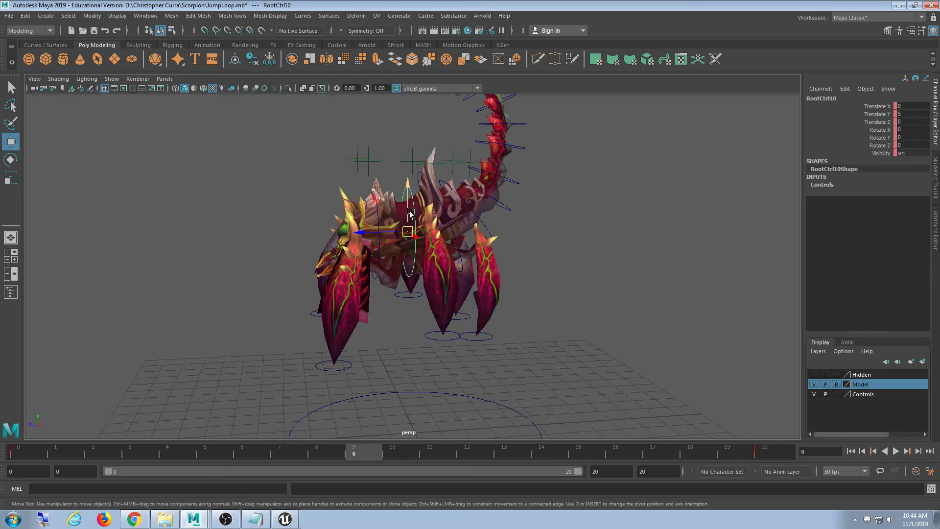
left_click_drag(406, 196, 353, 292, "alt")
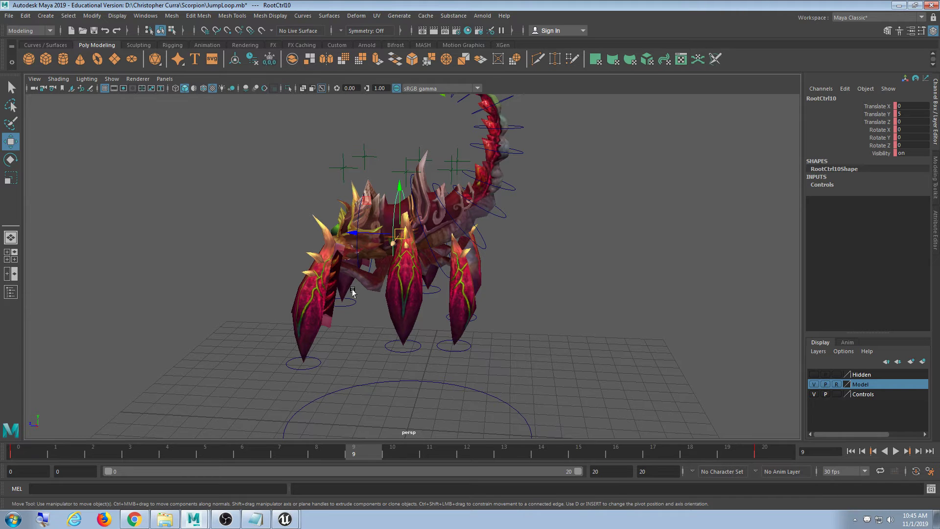
left_click_drag(558, 258, 589, 268, "alt")
right_click_drag(590, 268, 607, 279, "alt")
left_click_drag(565, 278, 392, 369, "alt")
Step: Add all six foot controls to the body control selection
left_click(398, 361)
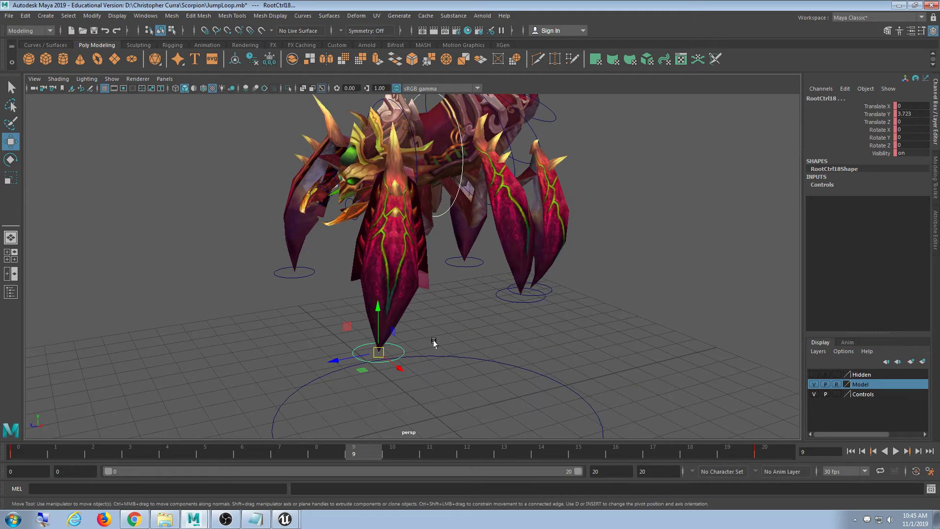
left_click(537, 300)
left_click_drag(541, 294, 503, 306, "alt")
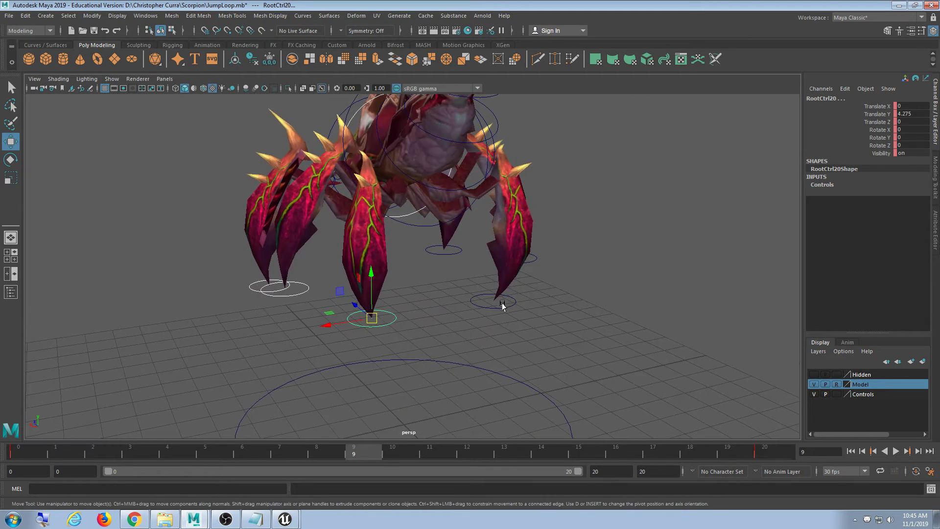
left_click(505, 306, "shift")
left_click_drag(575, 308, 536, 308, "alt")
left_click(521, 280, "shift")
left_click(489, 259, "shift")
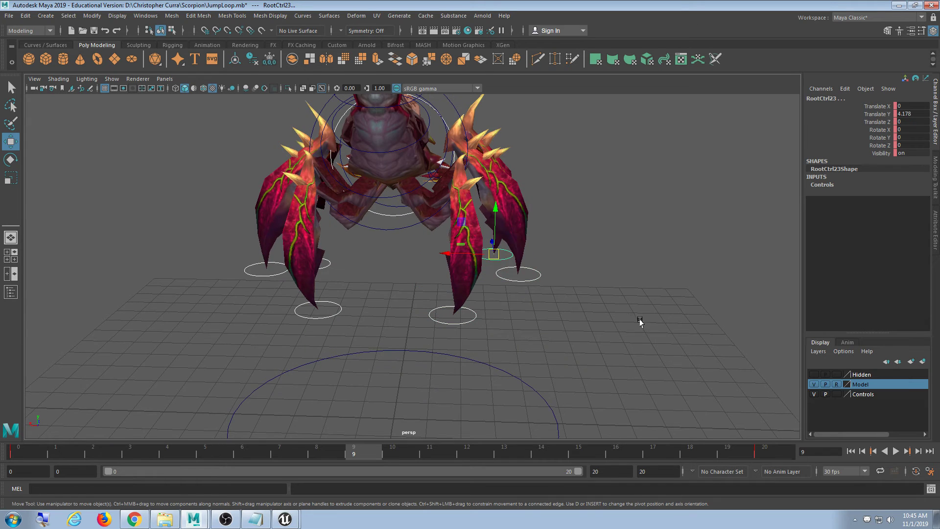
left_click_drag(639, 322, 563, 313, "alt")
Step: Examine the animation curves of the selected body and foot controls in the Graph Editor, then minimize it
left_click(145, 15)
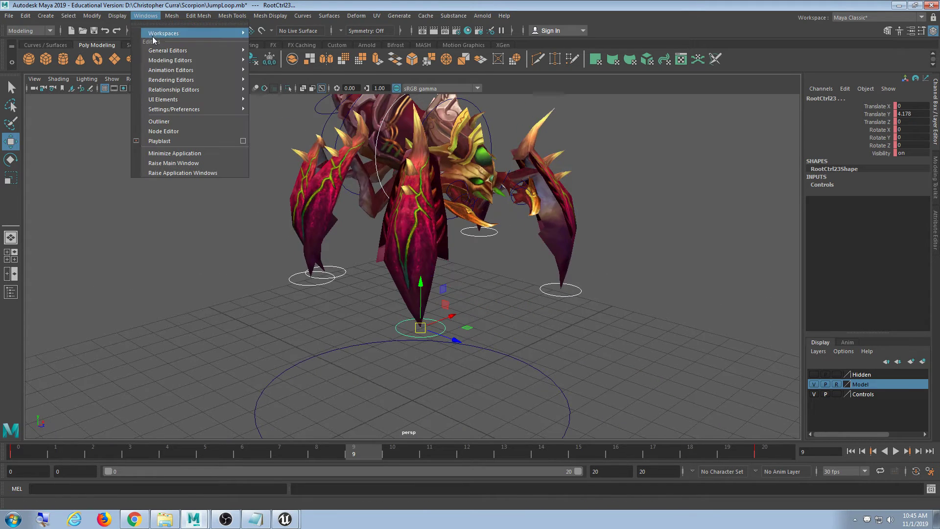
mouse_move(171, 70)
left_click(282, 77)
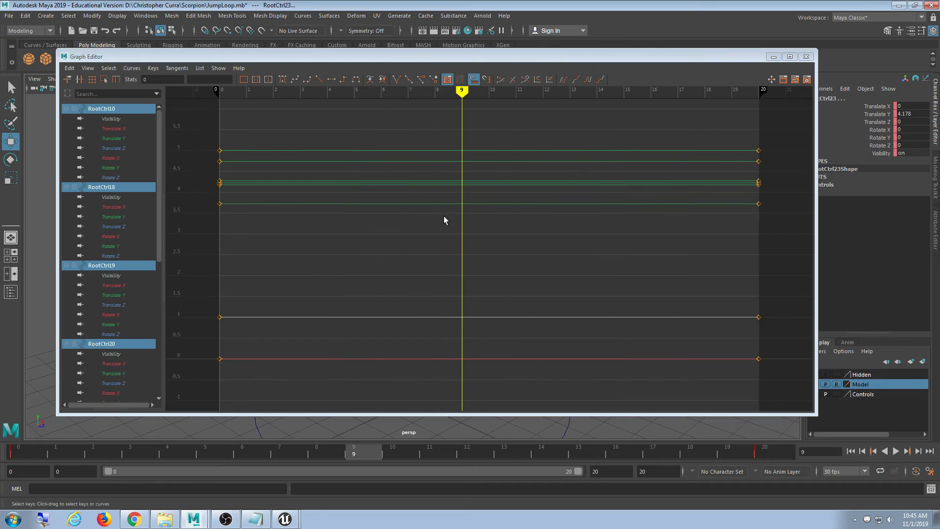
scroll(368, 249, "down", 5)
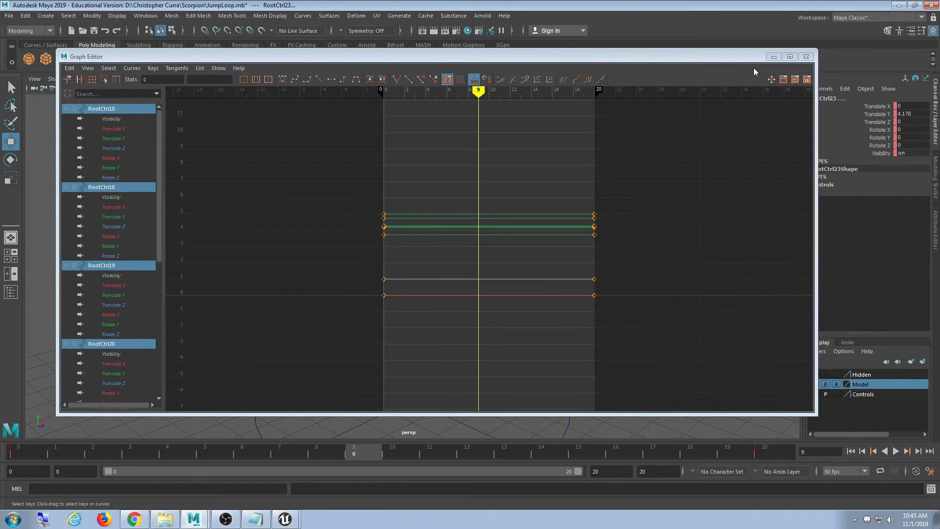
left_click(773, 56)
Step: Select only the scorpion's body control and show its animation curves in the Graph Editor
left_click_drag(425, 202, 409, 176, "alt")
left_click(415, 189)
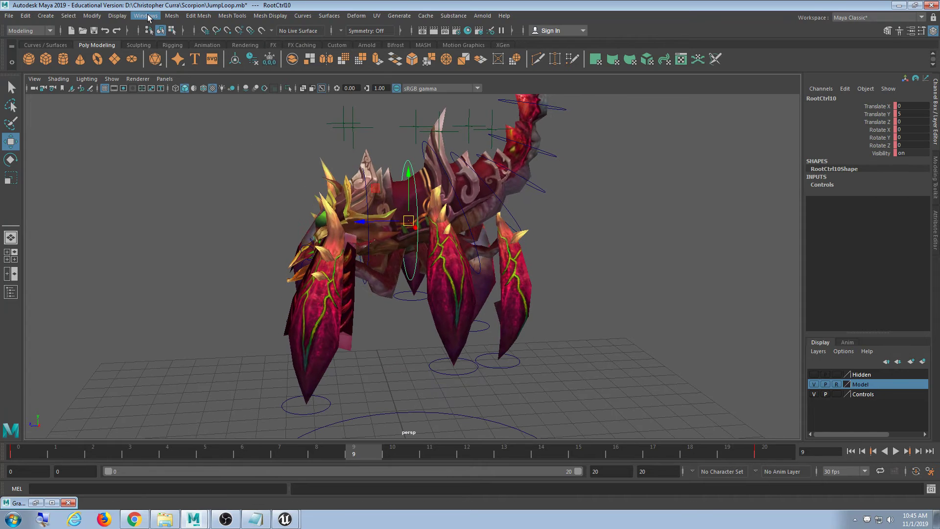
left_click(147, 15)
mouse_move(198, 68)
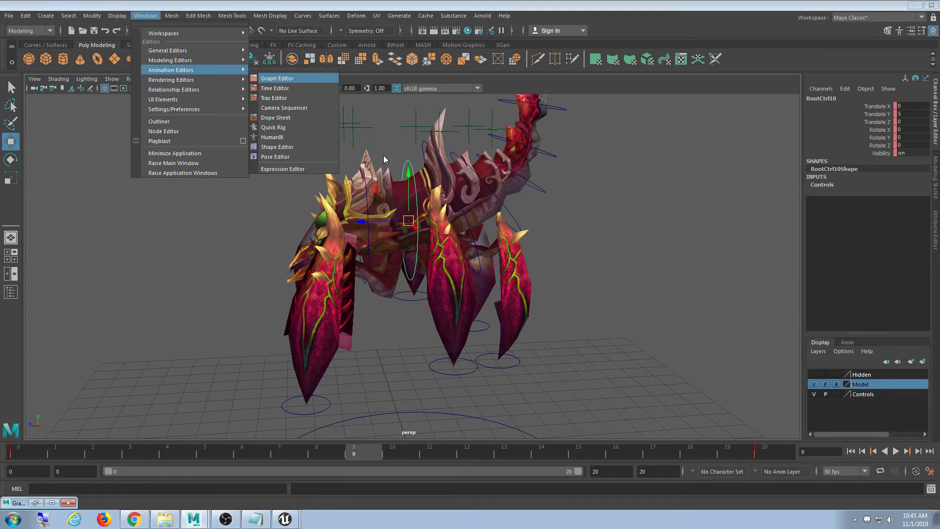
left_click(277, 79)
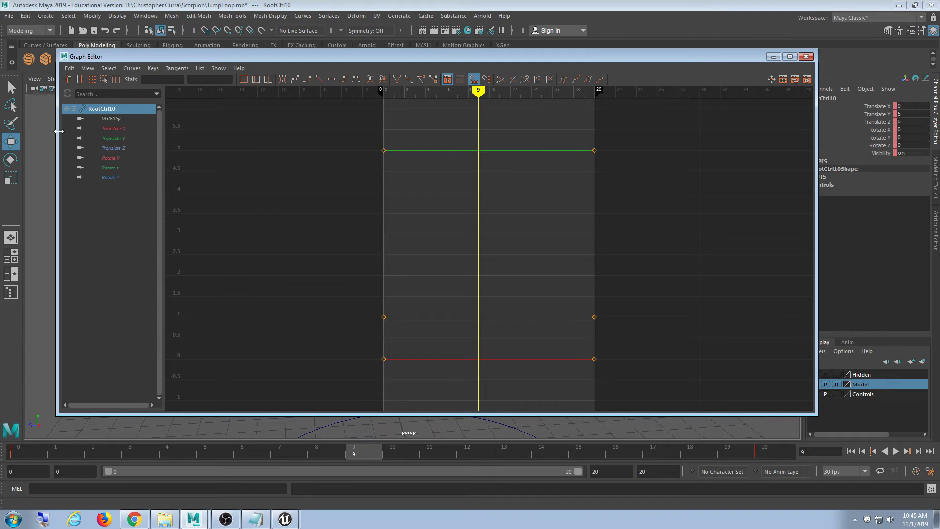
Step: Narrow the Graph Editor and place it beside the scorpion, with the current frame set to 10
left_click_drag(58, 131, 359, 132)
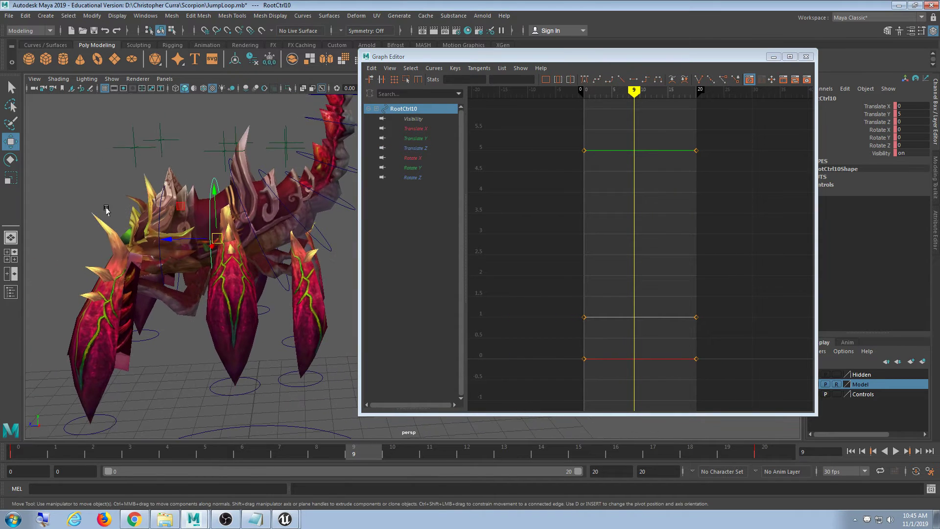
mouse_move(392, 453)
left_mouse_down()
mouse_move(171, 453)
mouse_move(473, 456)
mouse_move(394, 453)
left_mouse_up()
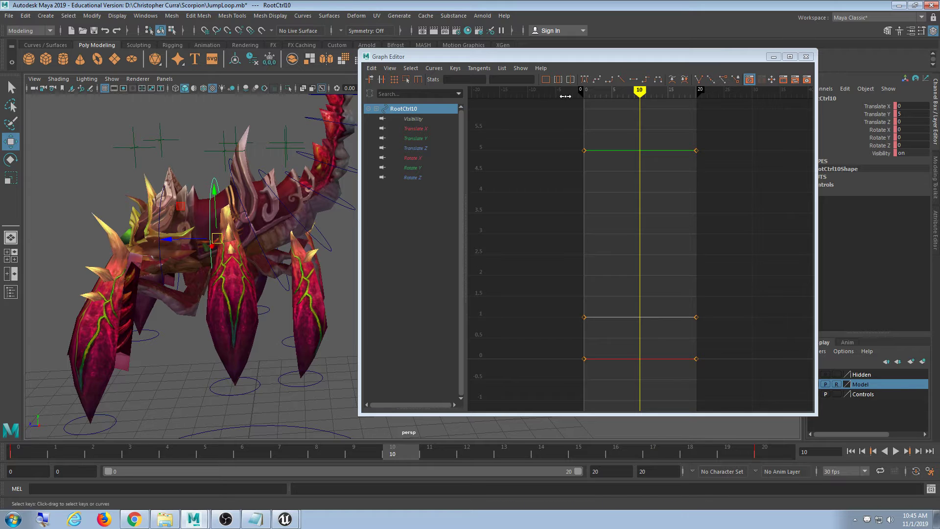
left_click_drag(528, 57, 688, 81)
scroll(431, 233, "down", 5)
middle_click_drag(447, 203, 403, 217, "alt")
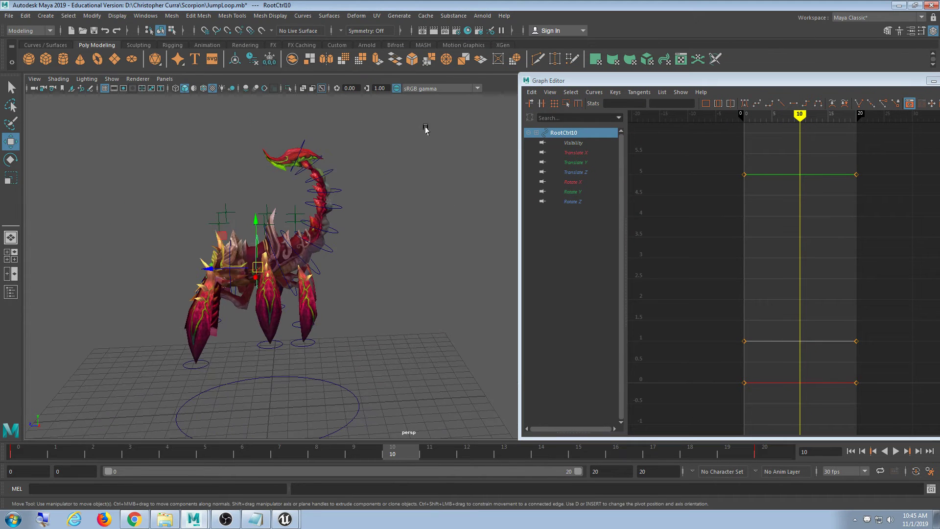
Step: Select all of the scorpion's controls and key them at frame 10
left_click(426, 128)
scroll(430, 149, "down", 5)
left_click_drag(430, 152, 222, 396)
middle_click_drag(383, 362, 275, 352, "alt")
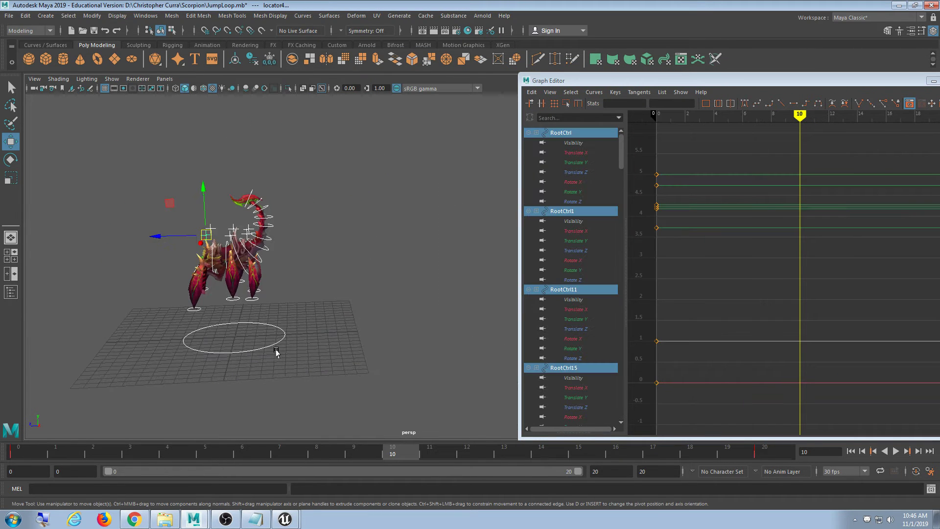
scroll(264, 356, "up", 5)
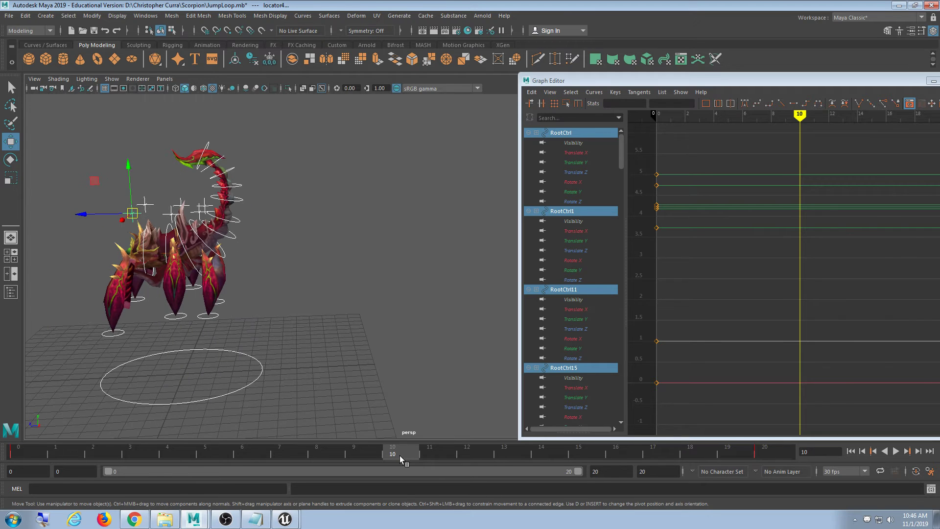
mouse_move(400, 455)
left_mouse_down()
mouse_move(2, 462)
mouse_move(386, 445)
left_mouse_up()
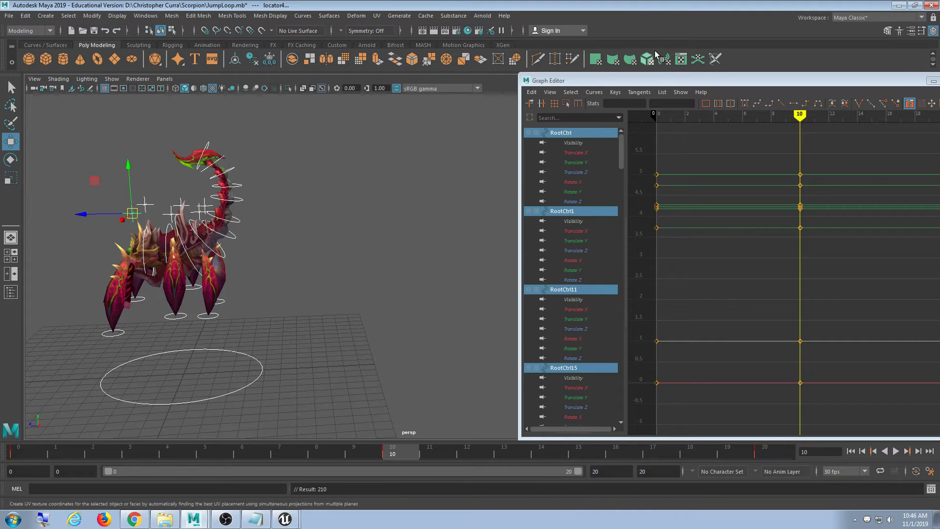
Step: Minimize the Graph Editor and play back the 20-frame loop to check the scorpion's pose
left_click_drag(925, 81, 700, 62)
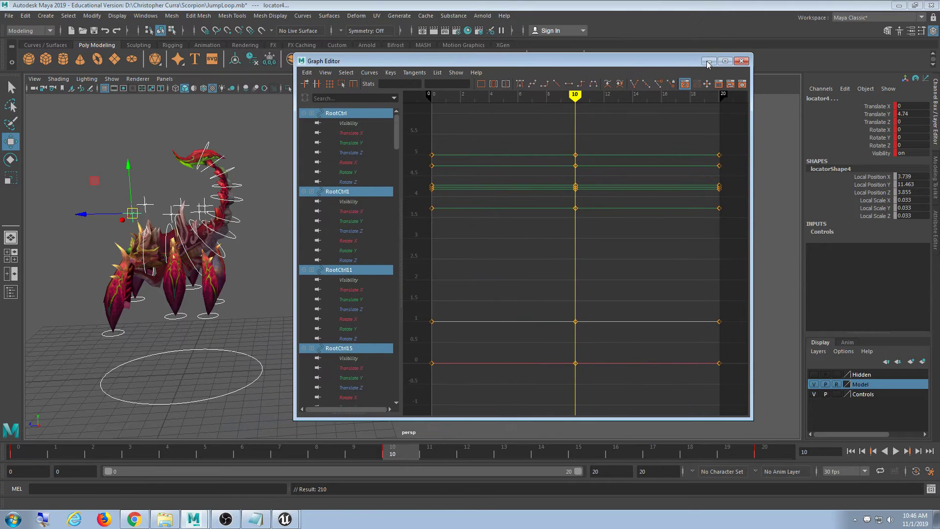
left_click(707, 62)
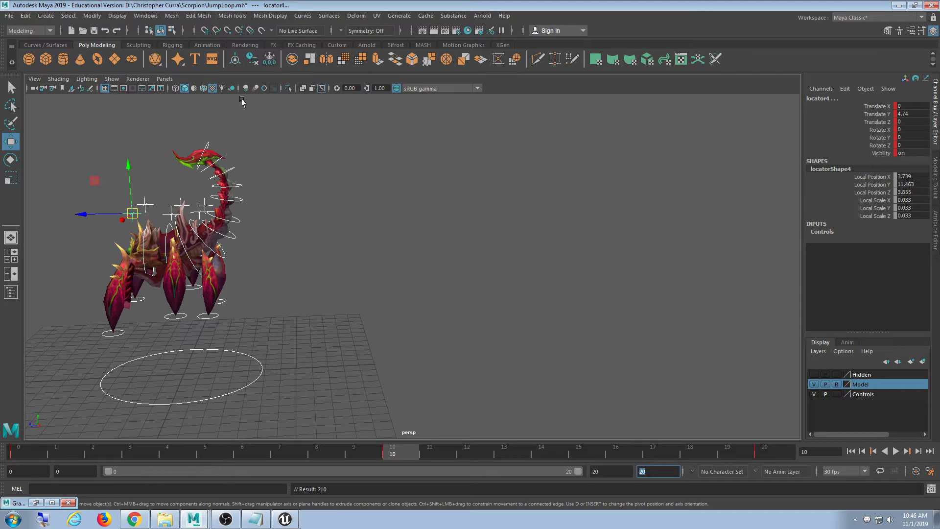
key("alt+v")
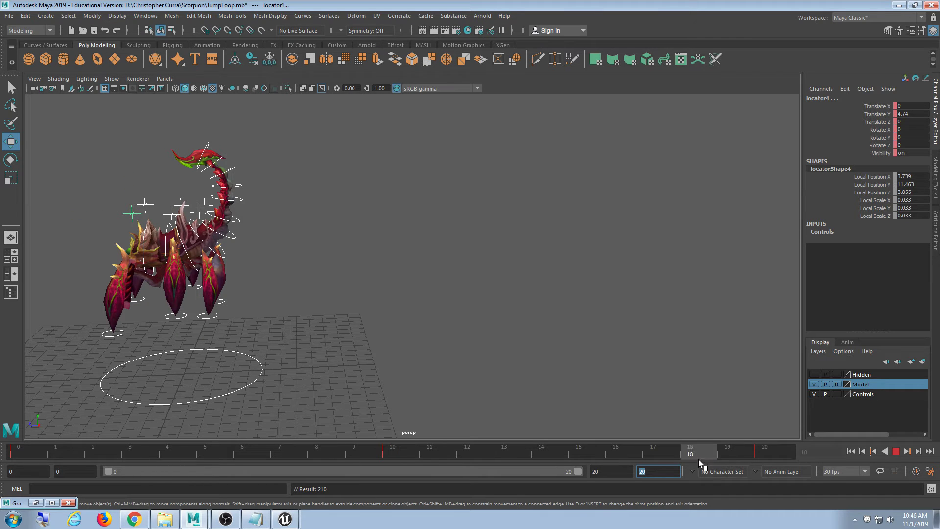
left_click(776, 454)
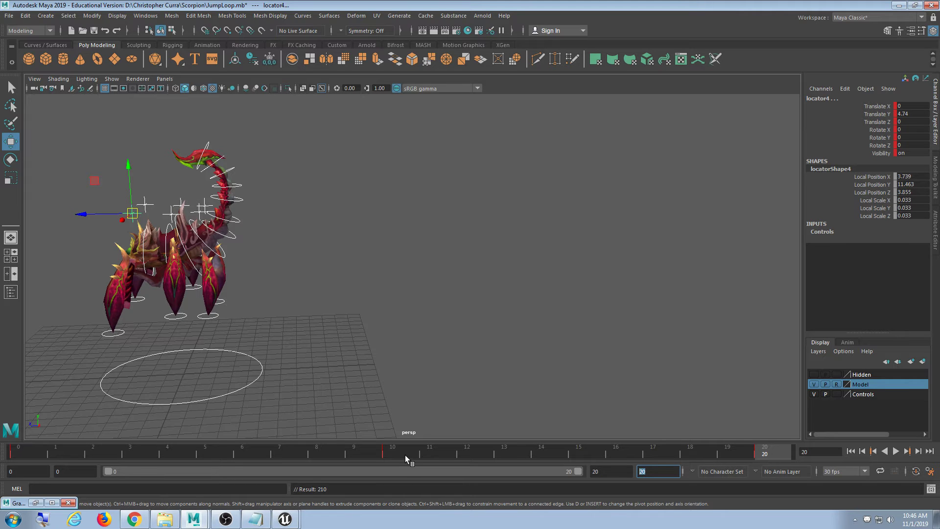
left_click(349, 175)
left_click_drag(222, 202, 222, 199)
left_click(36, 456)
middle_click_drag(303, 370, 421, 362, "alt")
key("alt+v")
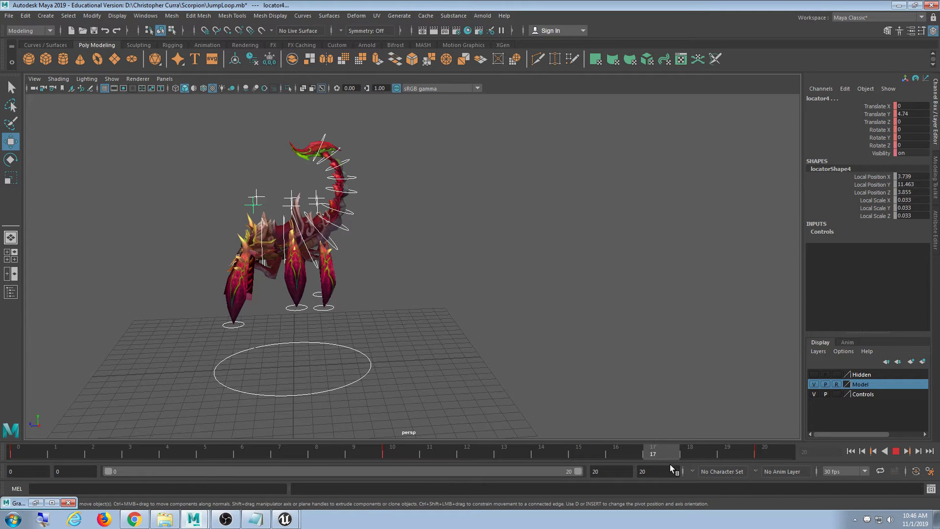
key("alt+v")
Step: Restore the Graph Editor and select only the scorpion's body control to show its curves
left_click(35, 503)
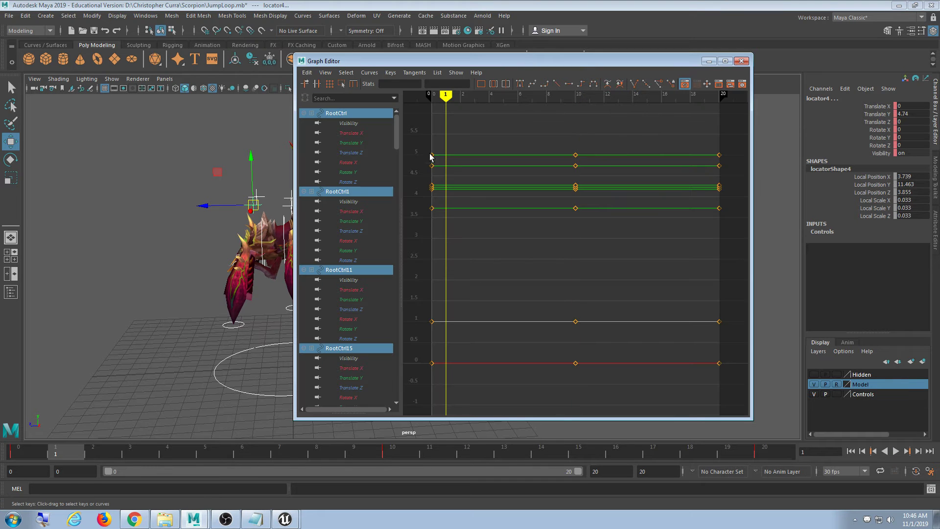
left_click_drag(411, 68, 474, 60)
left_click(178, 320)
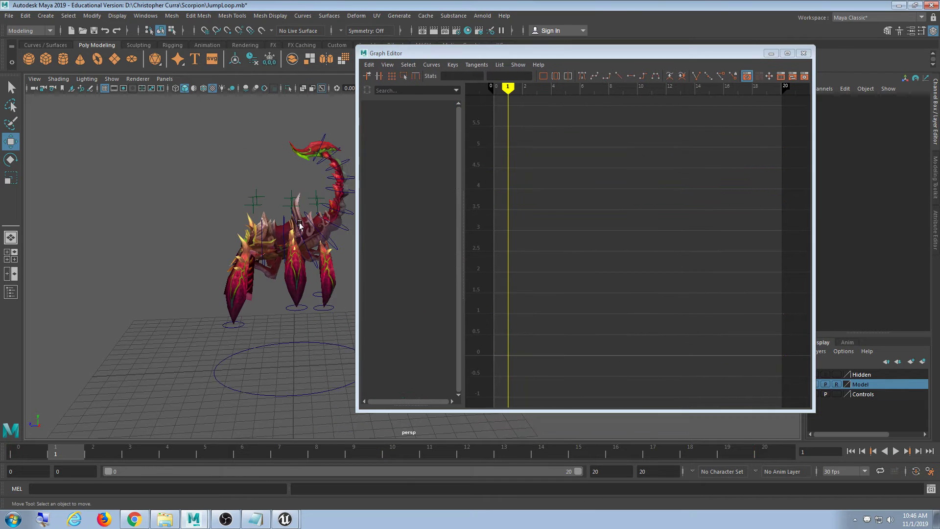
scroll(270, 314, "up", 5)
left_click(220, 190)
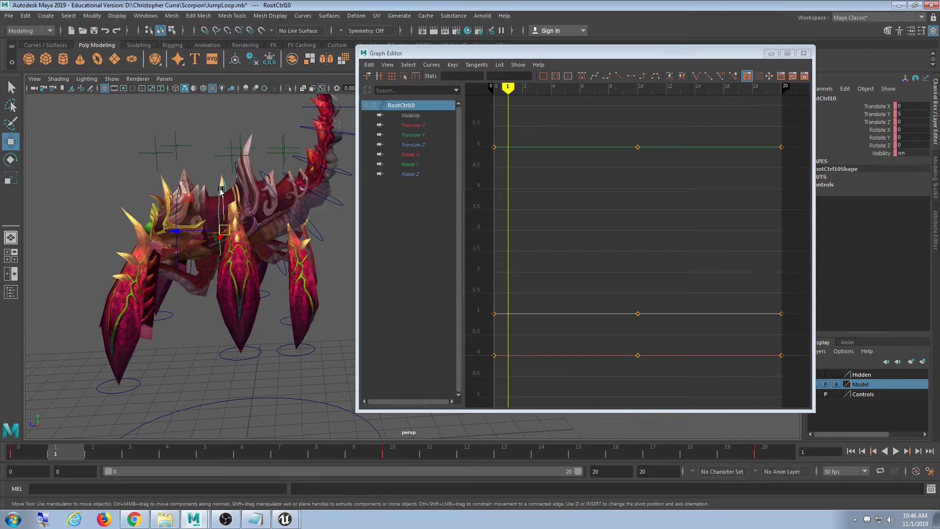
Step: Widen the Graph Editor beside the scorpion and isolate the body control's Translate Y curve
scroll(259, 335, "up", 4)
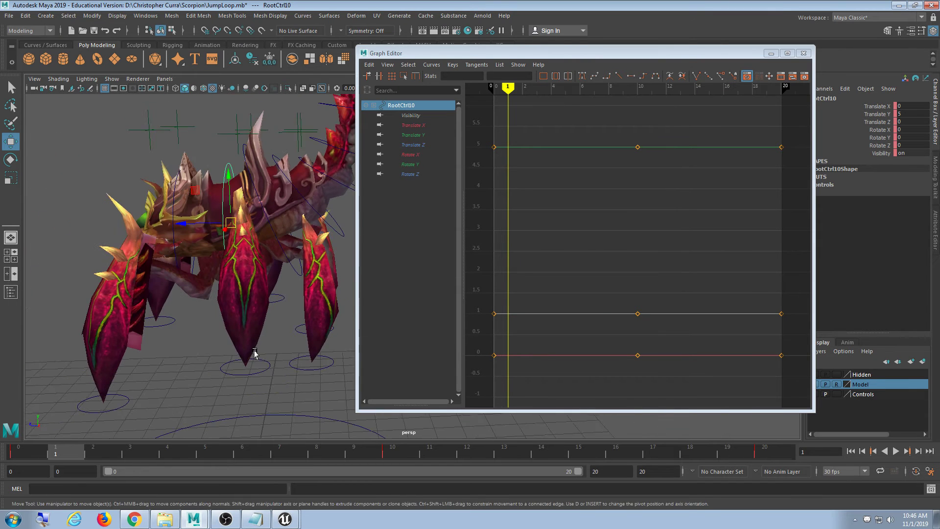
left_click_drag(393, 54, 415, 61)
middle_click_drag(215, 147, 181, 165, "alt")
left_click(145, 16)
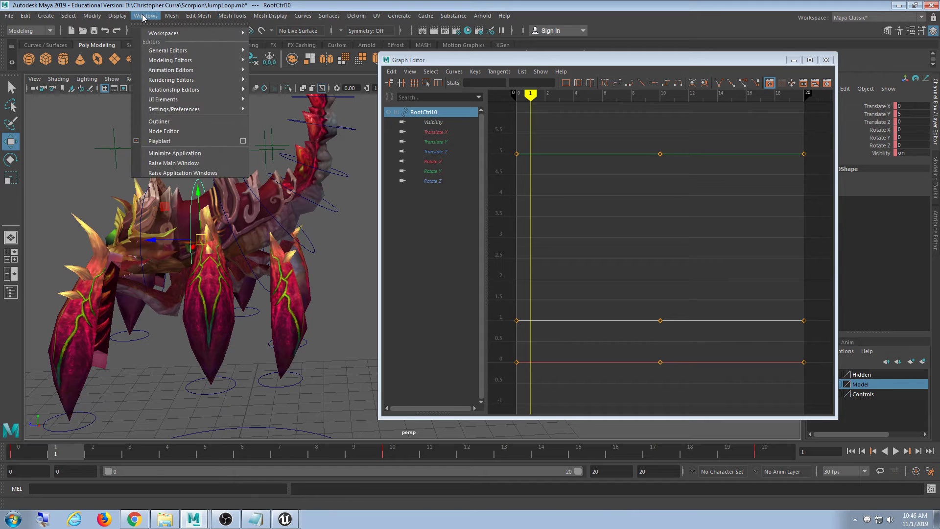
mouse_move(167, 69)
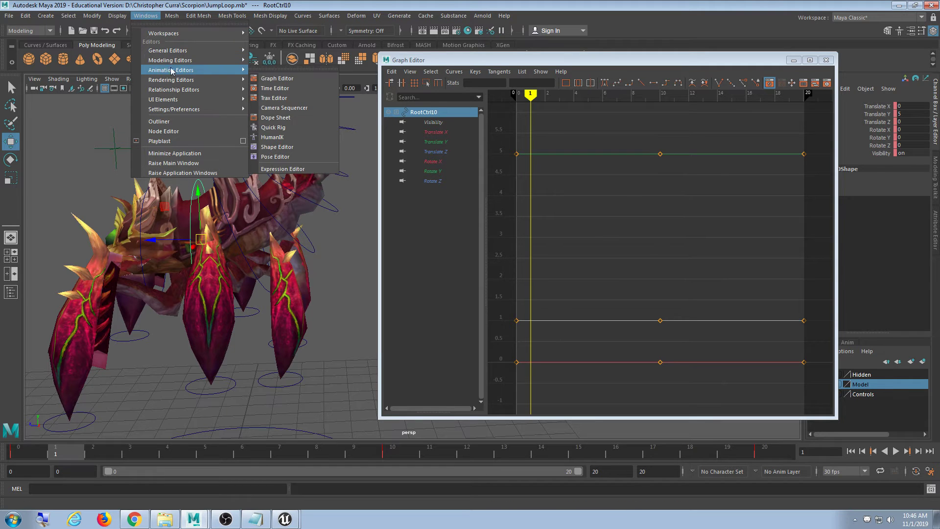
left_click(284, 81)
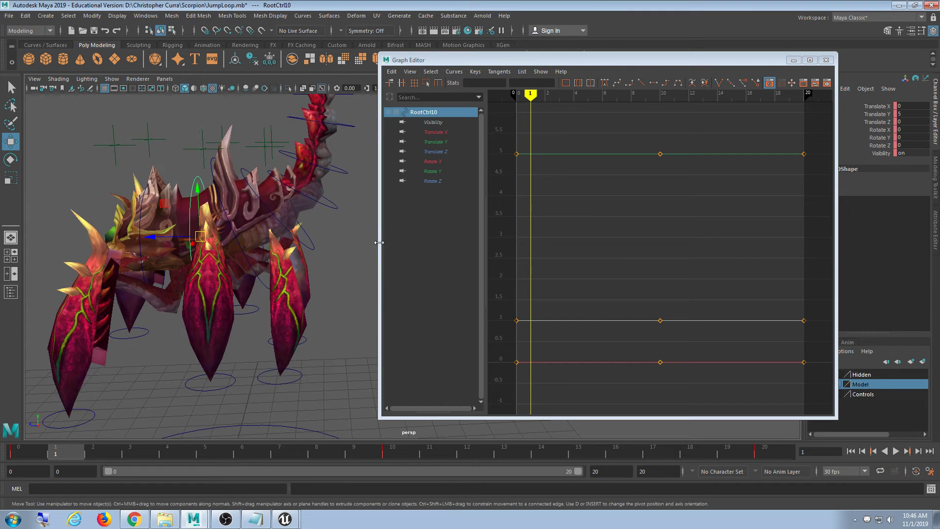
left_click_drag(379, 243, 315, 244)
left_click(373, 142)
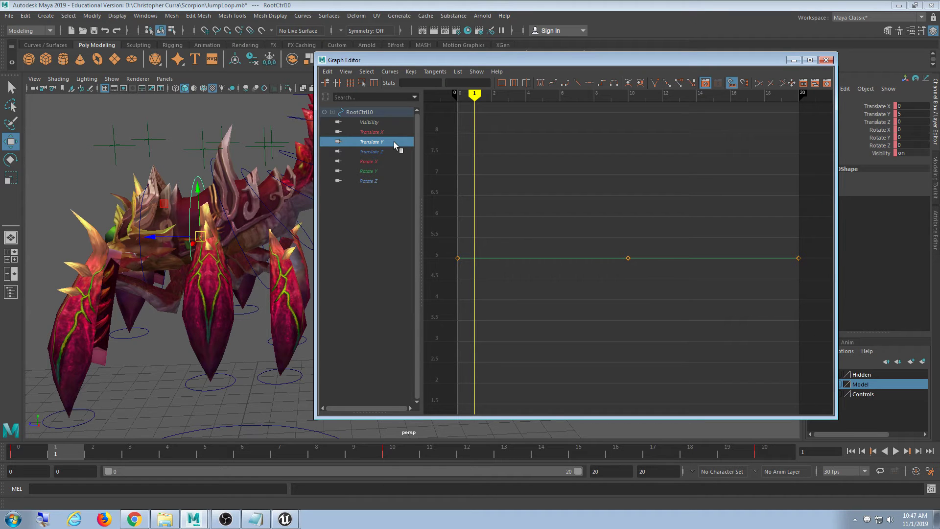
Step: Try to bend the body's Translate Y curve into two waves by tilting its key tangents downward, and start playback
scroll(264, 217, "down", 5)
middle_click_drag(265, 216, 223, 222, "alt")
scroll(178, 231, "up", 4)
scroll(223, 222, "down", 2)
left_click_drag(429, 224, 818, 314)
left_click(486, 258)
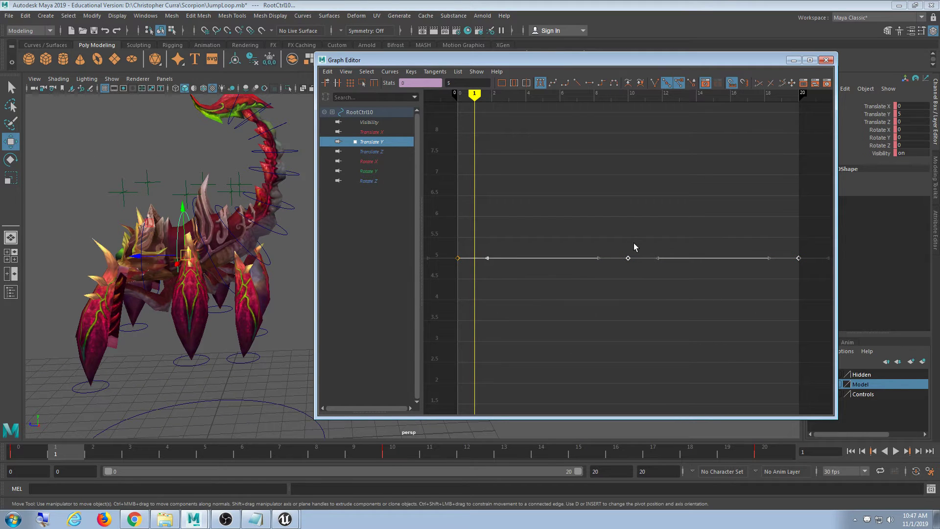
middle_click_drag(682, 188, 684, 215)
left_click(896, 451)
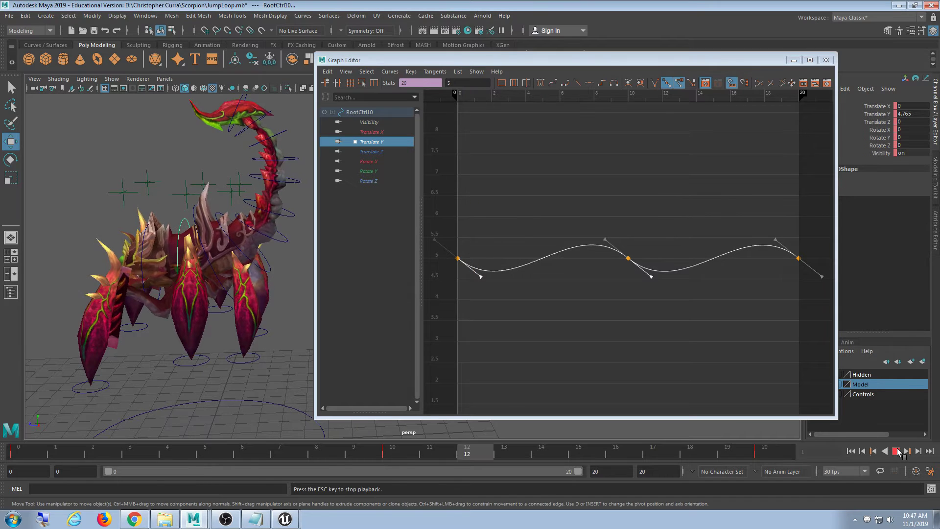
Step: Try a gentler Translate Y wave of about 0.05 and examine the moving scorpion from several angles
middle_click_drag(644, 353, 641, 320)
key("ctrl+z")
key("ctrl+z")
left_click_drag(276, 313, 171, 299, "alt")
middle_click_drag(245, 286, 50, 318, "alt")
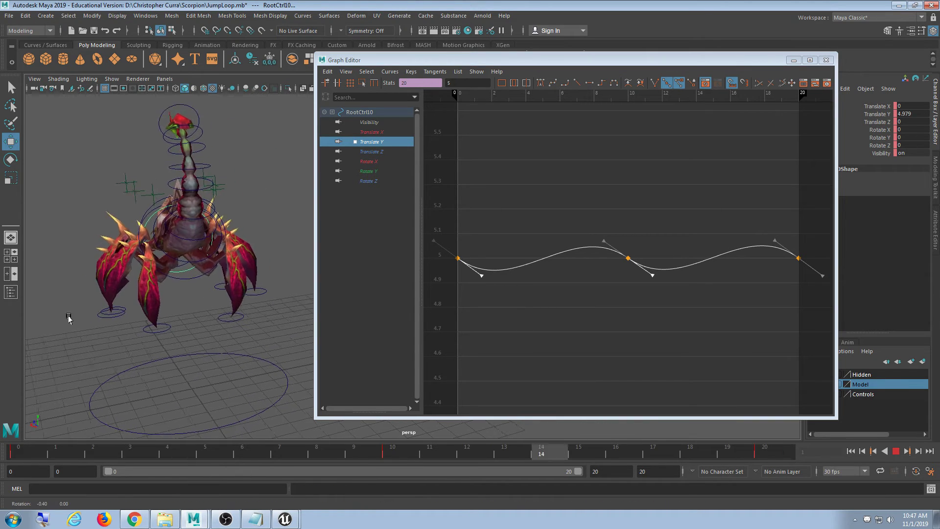
right_click_drag(69, 319, 268, 275, "alt")
middle_click_drag(261, 322, 249, 308, "alt")
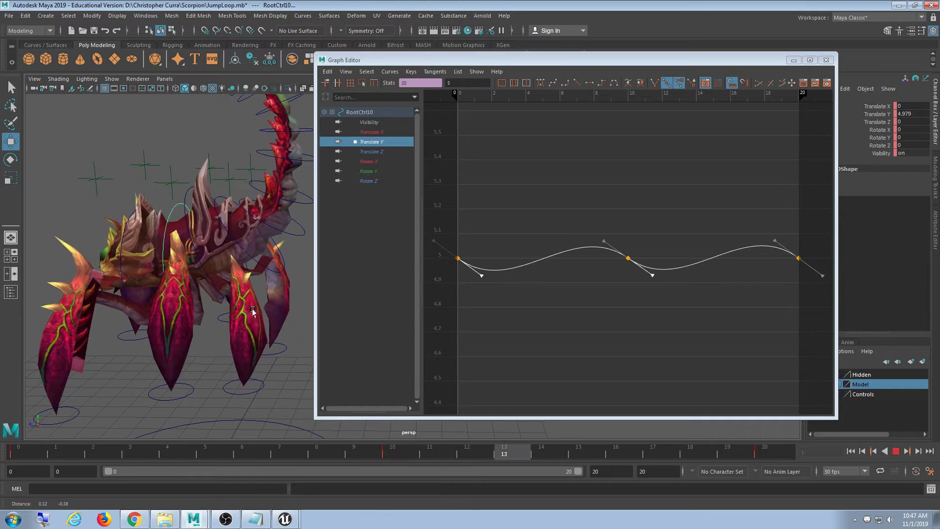
right_click_drag(269, 329, 204, 326, "alt")
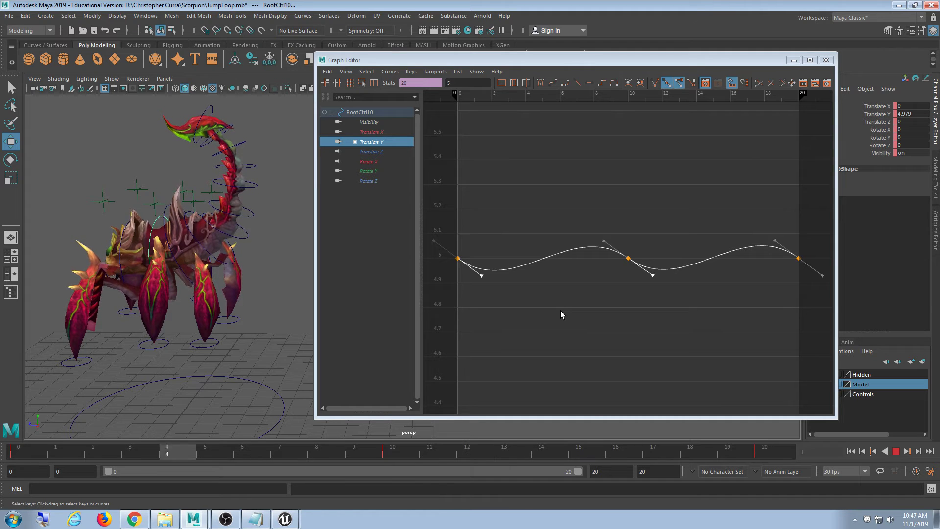
Step: Undo the tangent edits on the Translate Y curve and deselect its keys
key("ctrl+z")
key("ctrl+z")
key("ctrl+z")
key("ctrl+z")
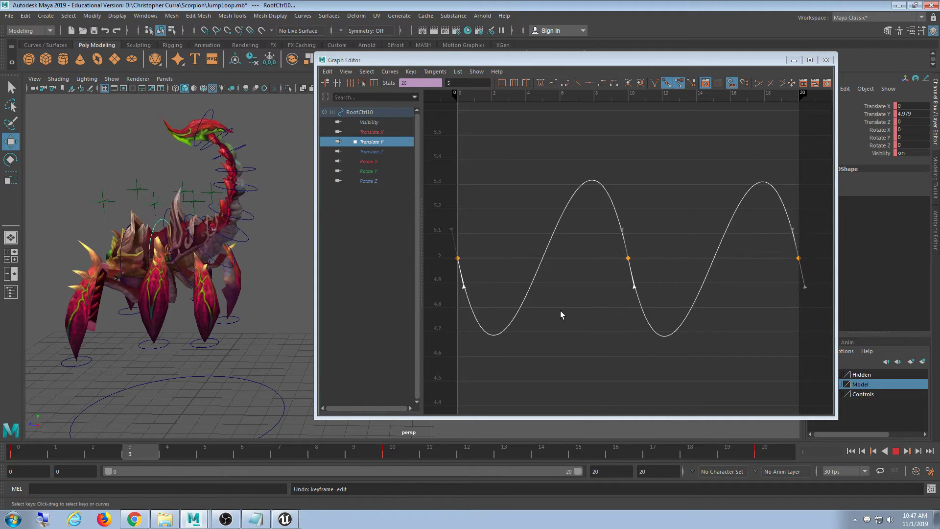
left_click(578, 312)
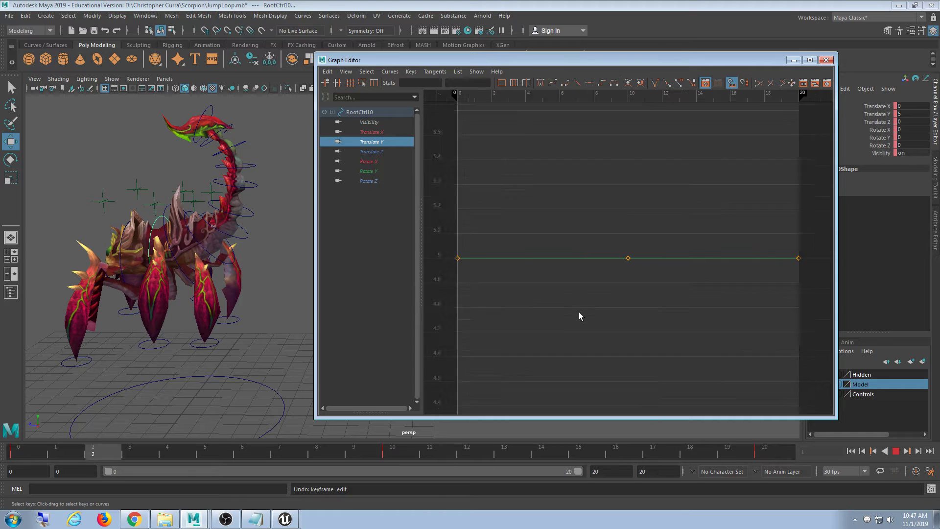
Step: Widen the Graph Editor further and frame the whole Translate Y curve
key("a")
left_click_drag(316, 265, 265, 266)
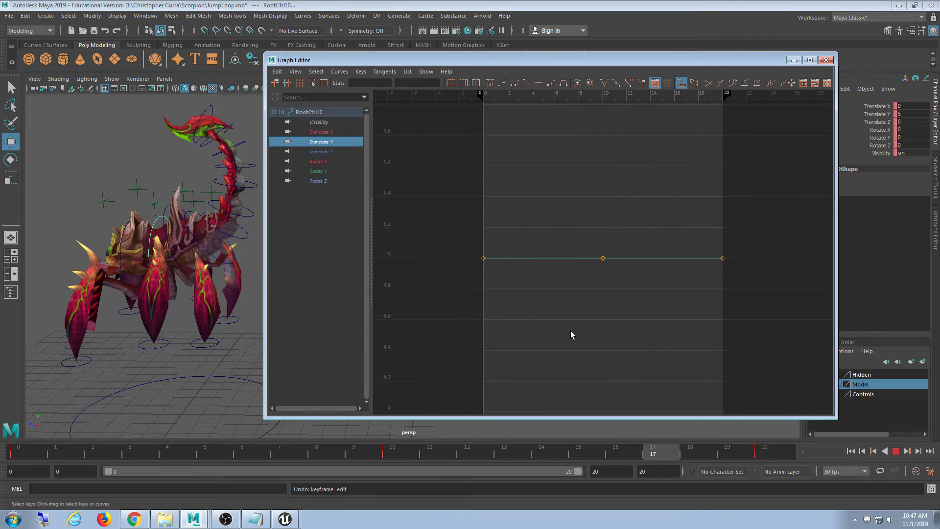
key("a")
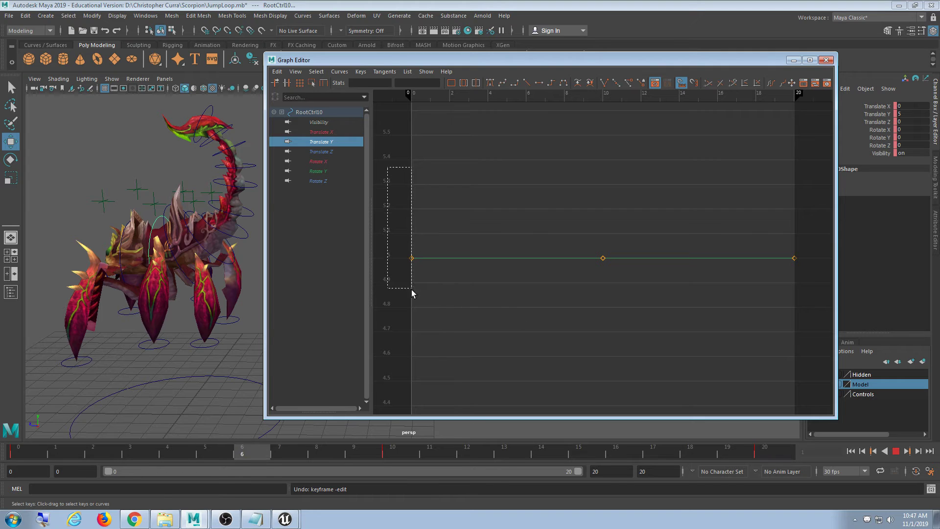
Step: Try to tilt the outgoing tangents at frames 0, 10 and 20 downward for a Translate Y wave of about 0.1
left_click_drag(835, 373, 809, 310)
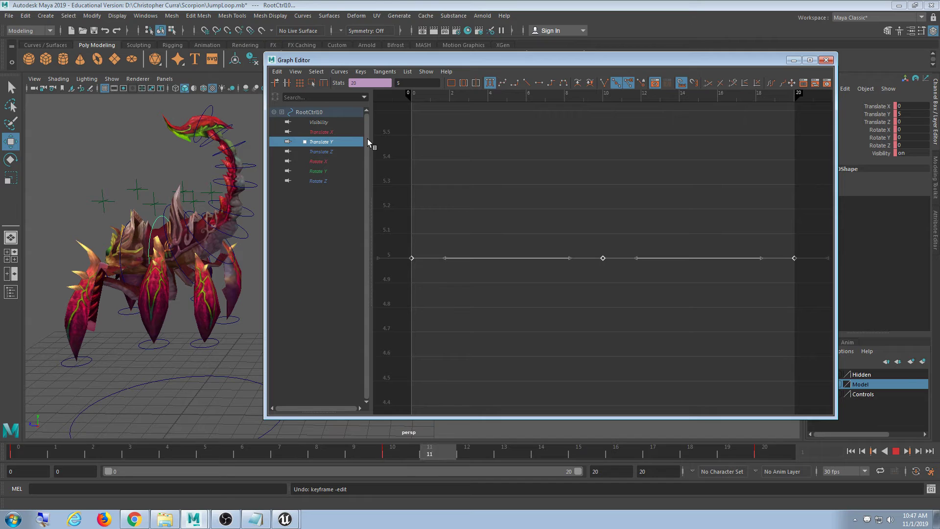
left_click_drag(396, 191, 803, 328)
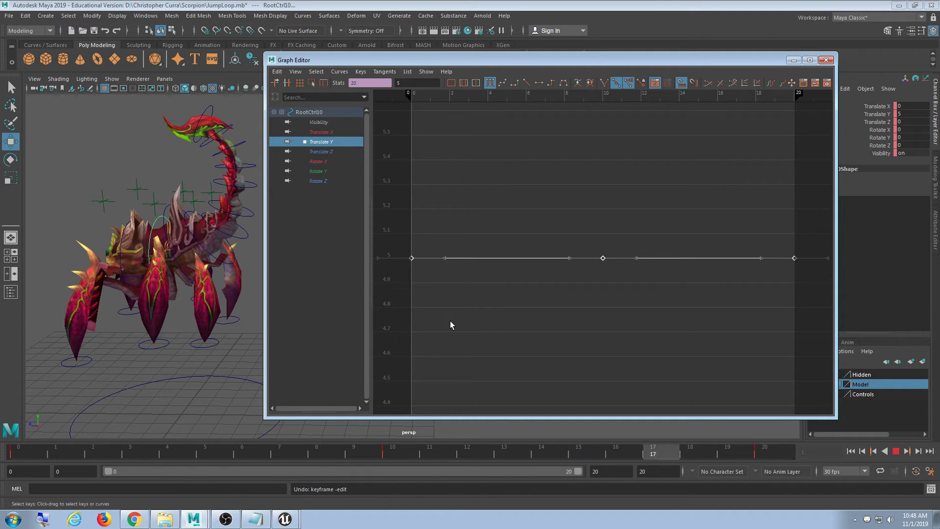
left_click_drag(437, 233, 458, 275)
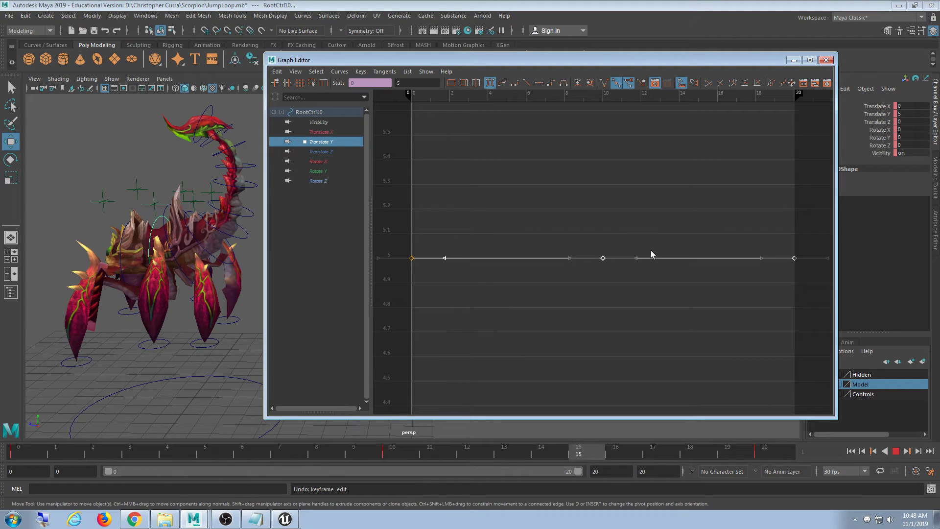
left_click_drag(660, 291, 662, 294, "shift")
left_click_drag(806, 212, 862, 282, "shift")
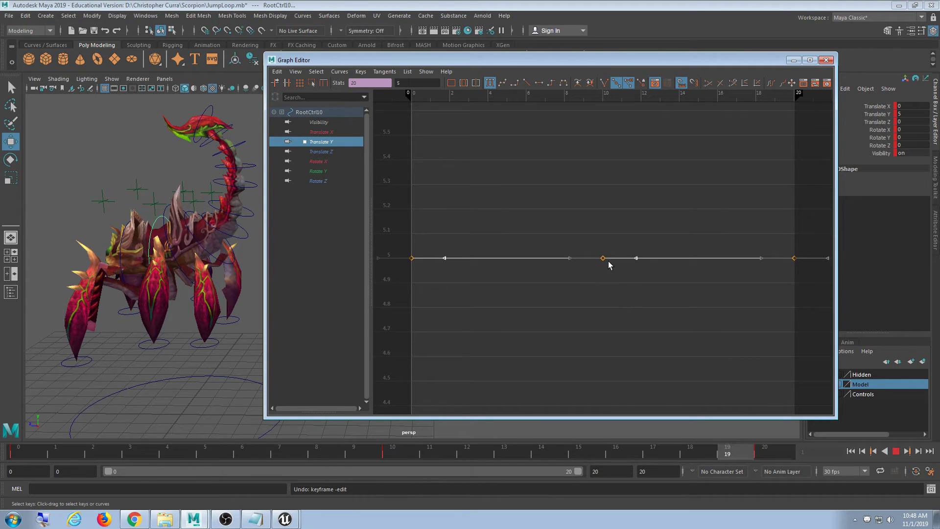
middle_click_drag(596, 201, 597, 257)
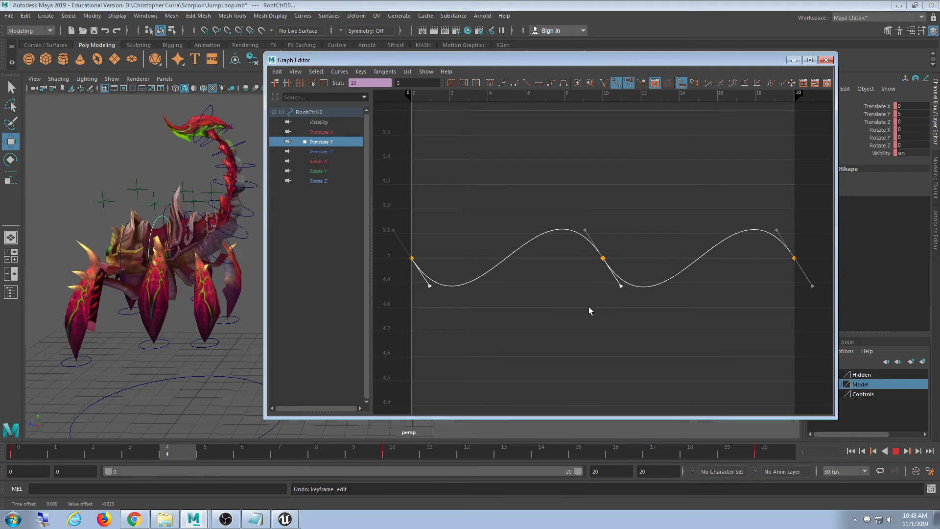
middle_click_drag(589, 306, 589, 295)
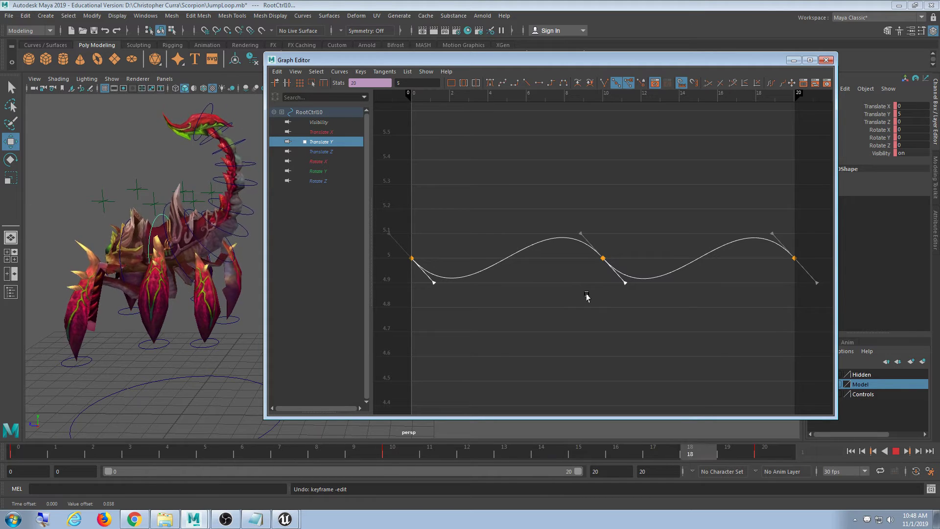
Step: Undo the second attempt at the Translate Y wave and clear the tangent selection
key("ctrl+z")
key("ctrl+z")
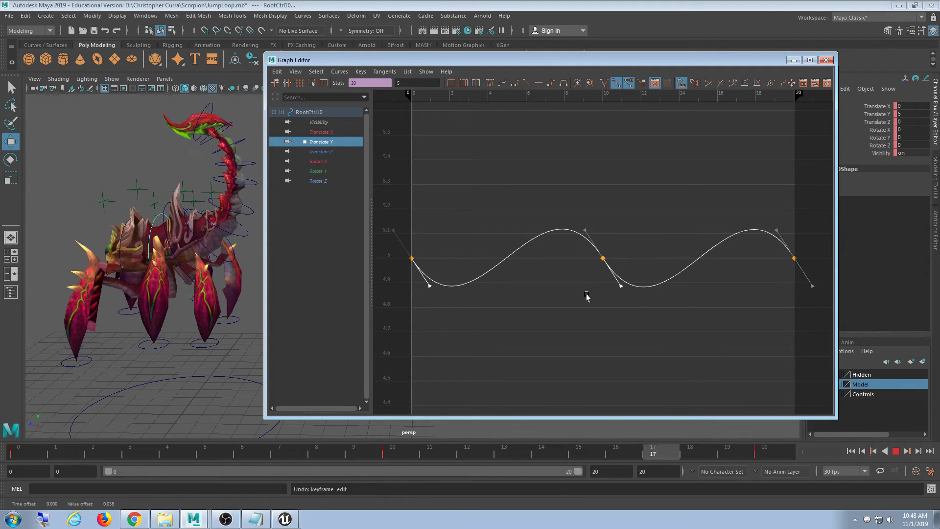
left_click(586, 306)
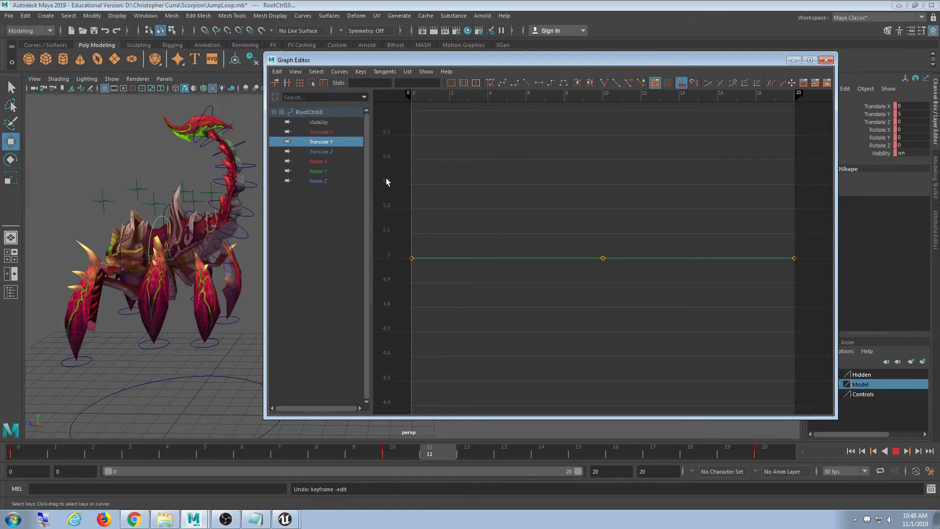
Step: Tilt the outgoing Translate Y tangents at frames 0, 10 and 20 downward, making two waves reaching about 0.1 above and below 5
left_click_drag(386, 179, 556, 382)
left_click_drag(821, 347, 823, 344)
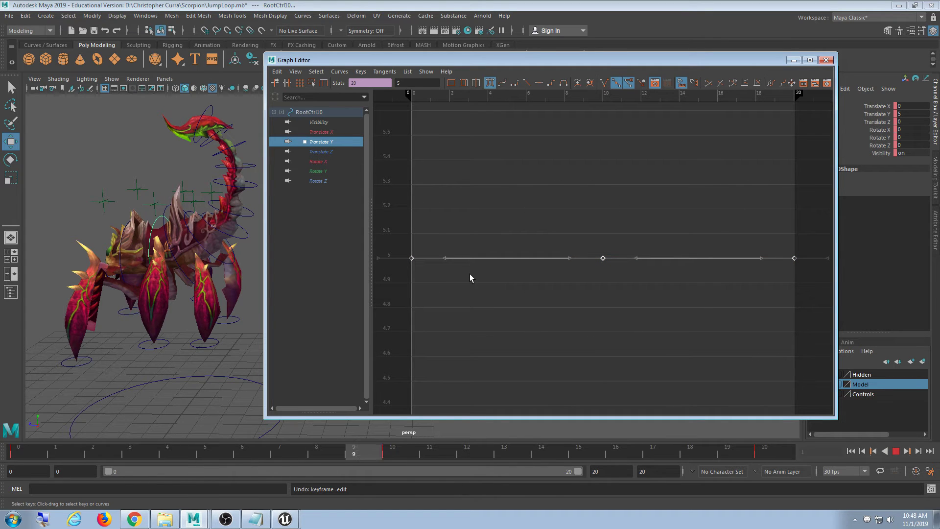
left_click_drag(429, 236, 458, 276, "shift")
left_click_drag(617, 236, 655, 289, "shift")
middle_click_drag(600, 148, 606, 204)
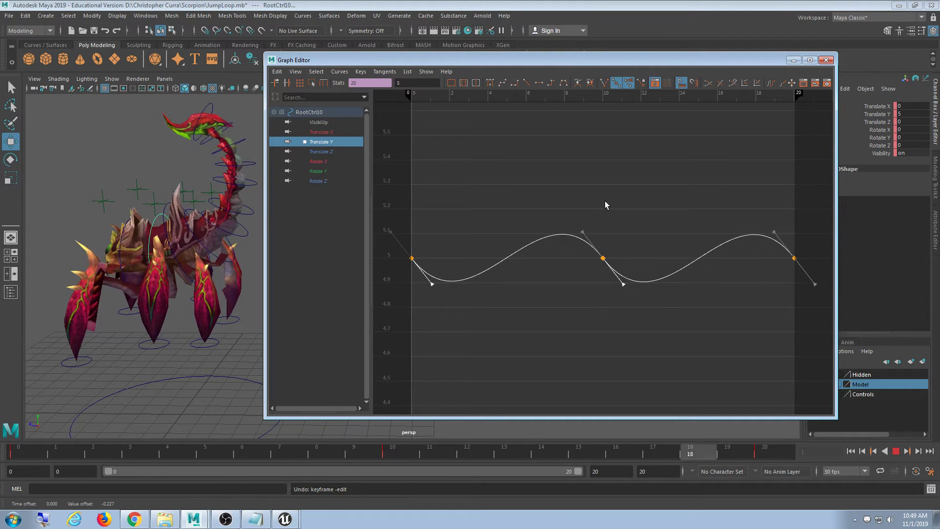
Step: Stop playback and select the six foot controls of the scorpion's legs together
left_click(896, 451)
left_click_drag(204, 316, 147, 211, "alt")
left_click(138, 208)
left_click(115, 251, "shift")
middle_click_drag(186, 260, 156, 273, "alt")
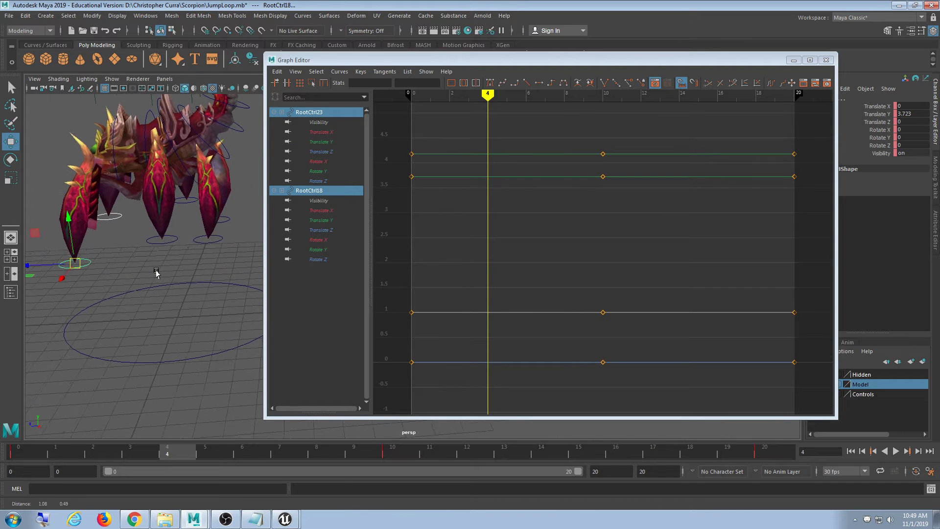
left_click(181, 203, "shift")
left_click(170, 239, "shift")
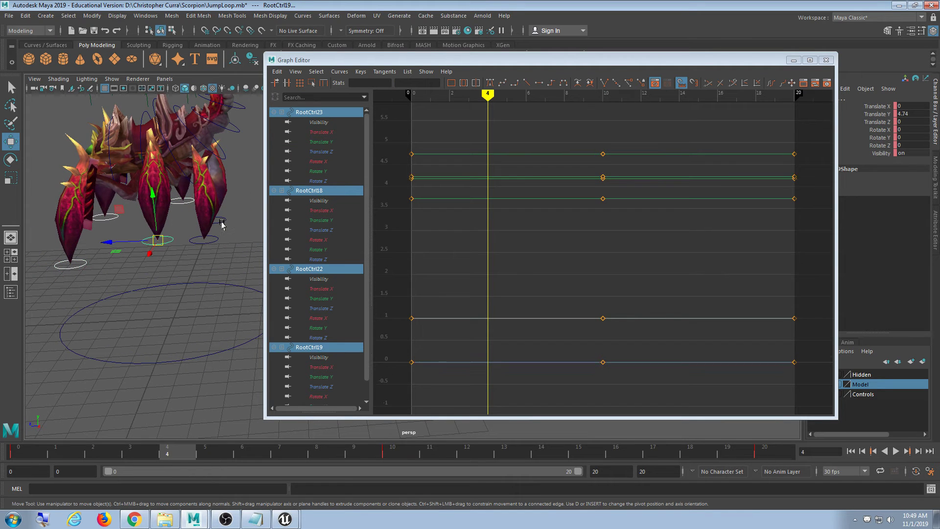
left_click(213, 242, "shift")
left_click_drag(212, 247, 199, 343, "alt")
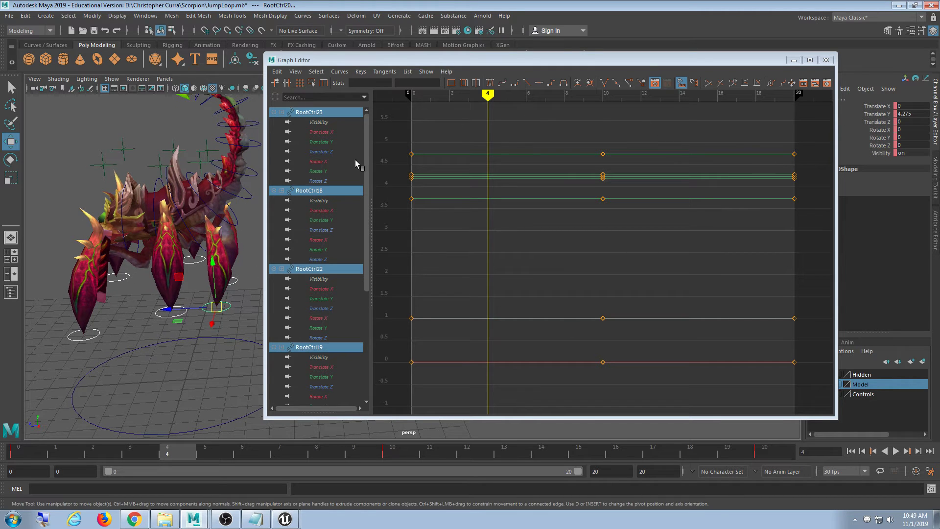
Step: Isolate the Translate Y curves of all six foot controls in the Graph Editor
left_click(320, 142)
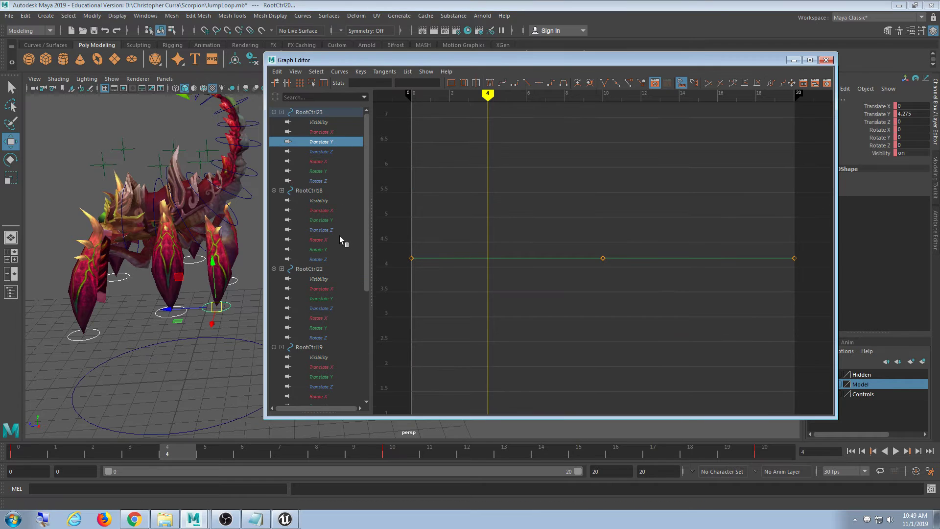
left_click(335, 219, "ctrl")
left_click(340, 298, "ctrl")
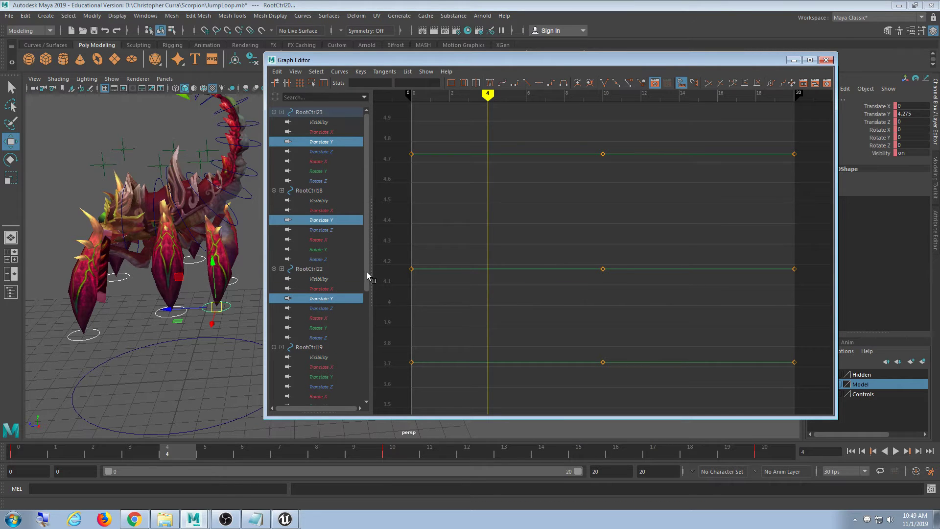
left_click_drag(368, 275, 363, 336)
left_click_drag(365, 287, 358, 195)
left_click_drag(357, 143, 377, 337)
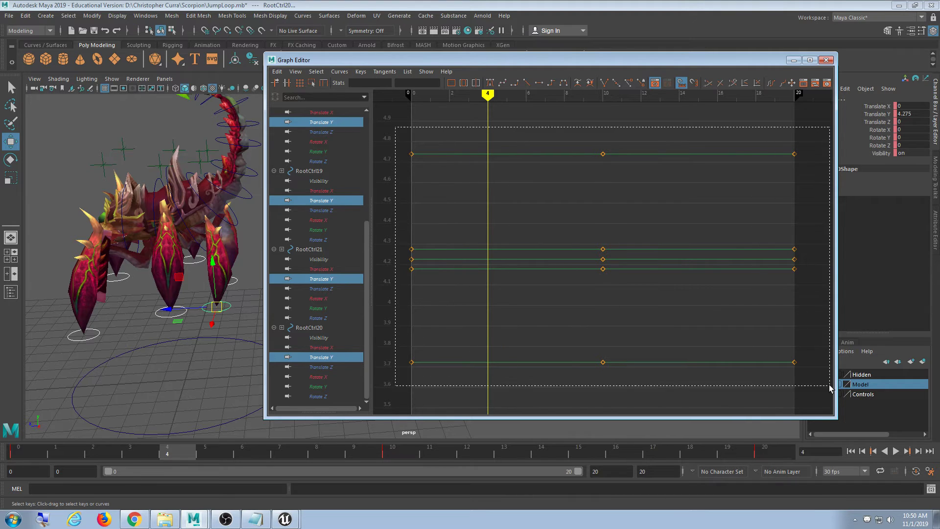
Step: Tilt the foot controls' outgoing Translate Y tangents at frames 0, 10 and 20 steeply downward, making waves of about 0.2 during playback
left_click_drag(829, 384, 830, 383)
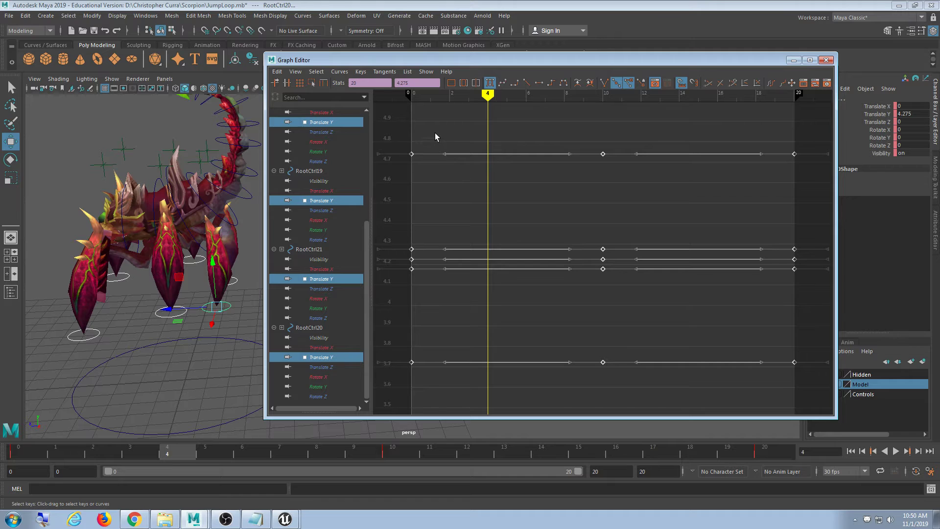
left_click_drag(469, 354, 469, 355)
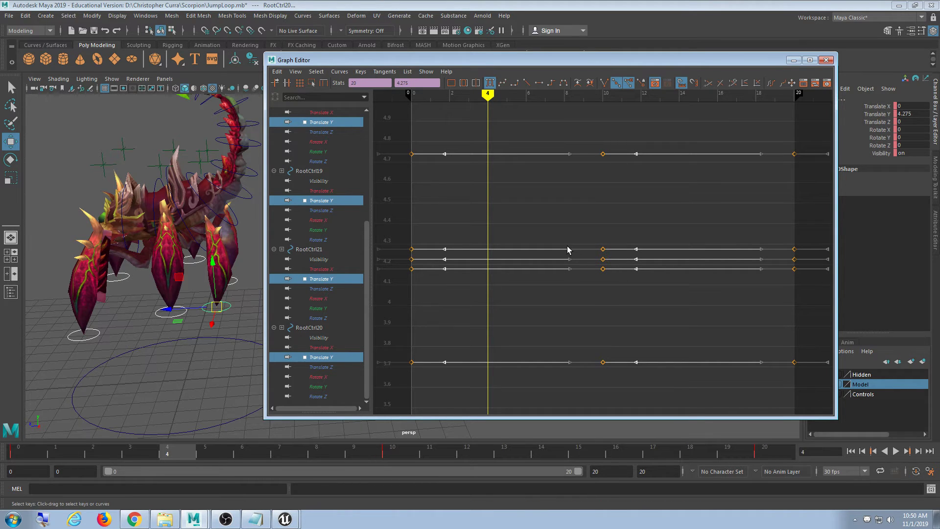
middle_click_drag(601, 128, 603, 147)
left_click(895, 451)
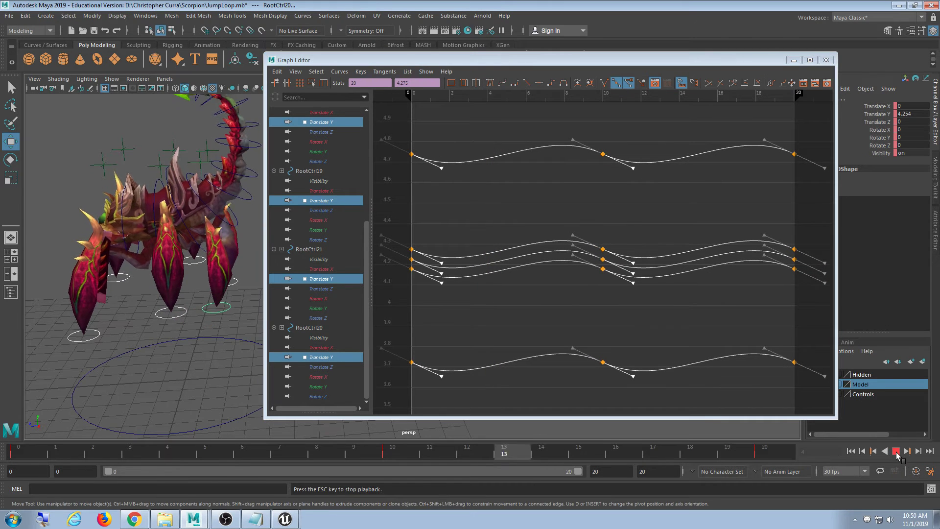
middle_click_drag(638, 195, 631, 225)
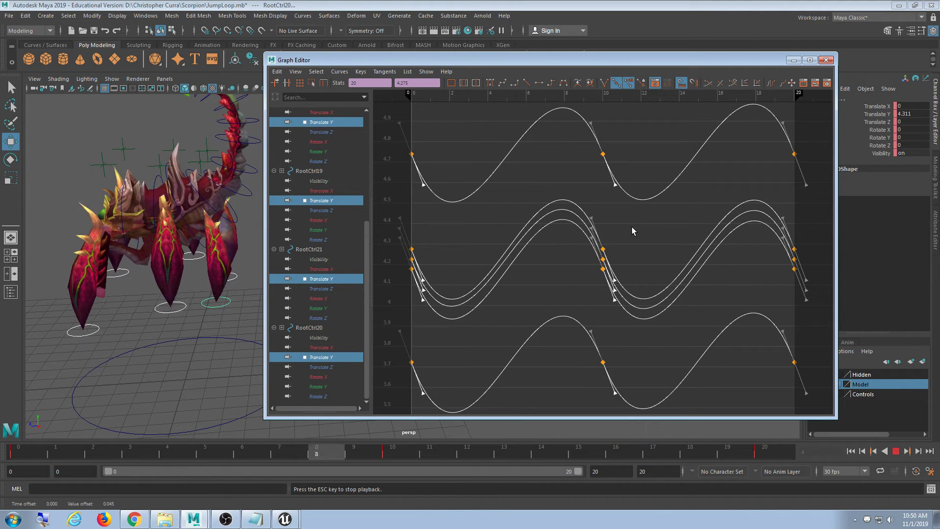
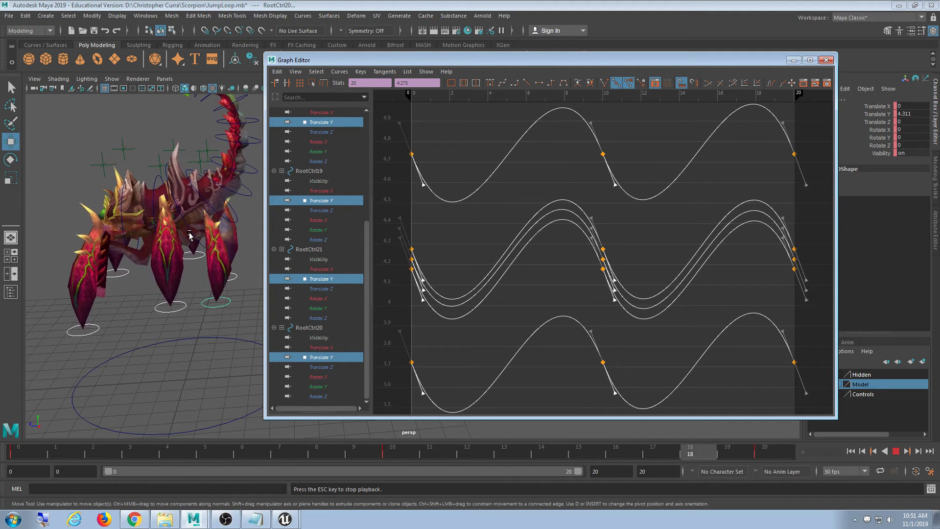
Step: Stop playback and select all of the scorpion's controls and locators, including the large ground circle
scroll(157, 229, "down", 3)
middle_click_drag(168, 225, 77, 240, "alt")
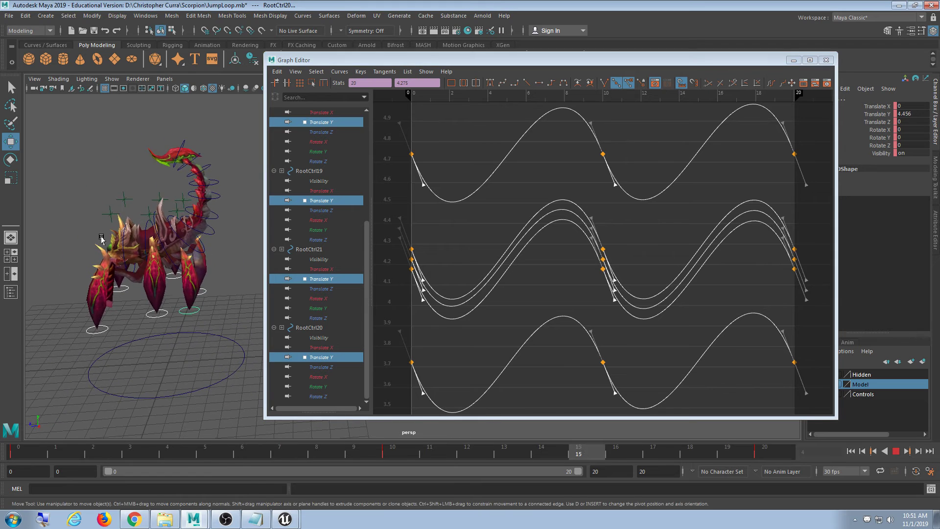
left_click(895, 451)
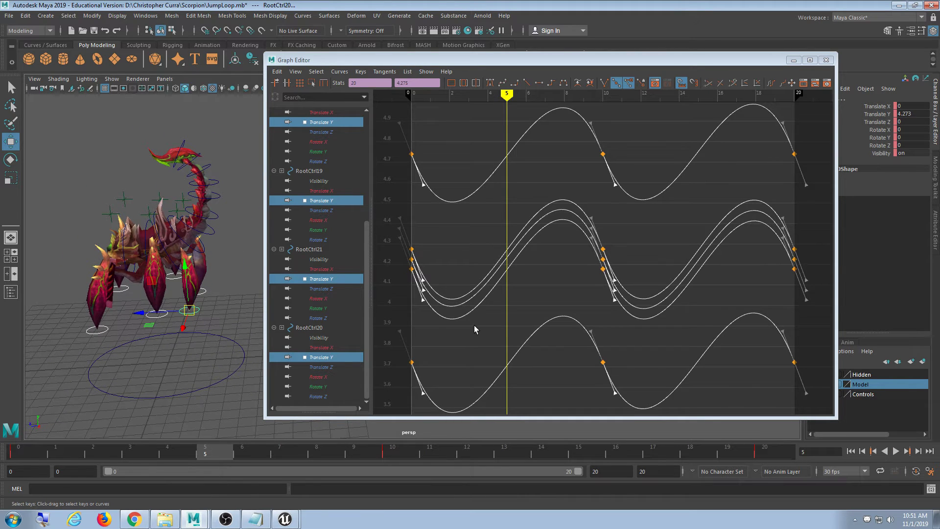
left_click(228, 300)
scroll(231, 290, "down", 2)
mouse_move(235, 269)
middle_mouse_down("alt")
mouse_move(202, 272)
mouse_move(233, 266)
middle_mouse_up("alt")
scroll(201, 272, "up", 2)
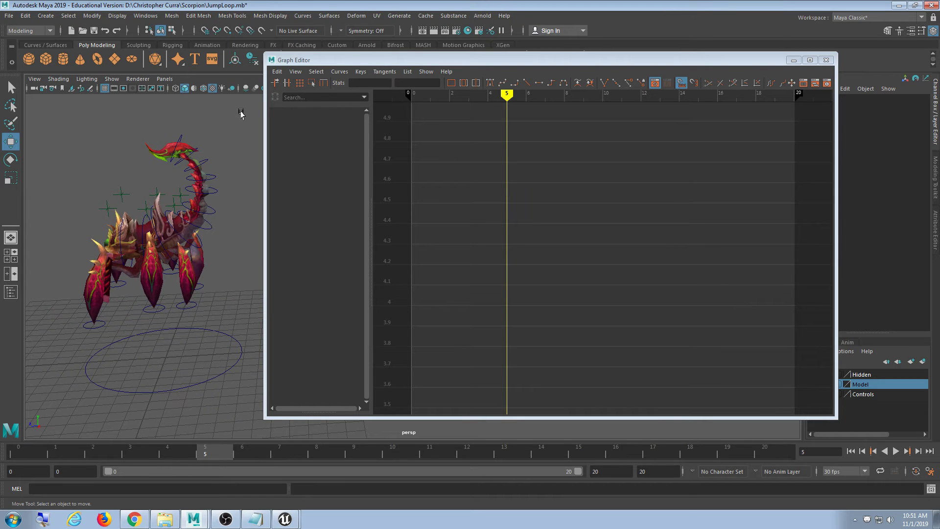
left_click_drag(241, 113, 64, 420)
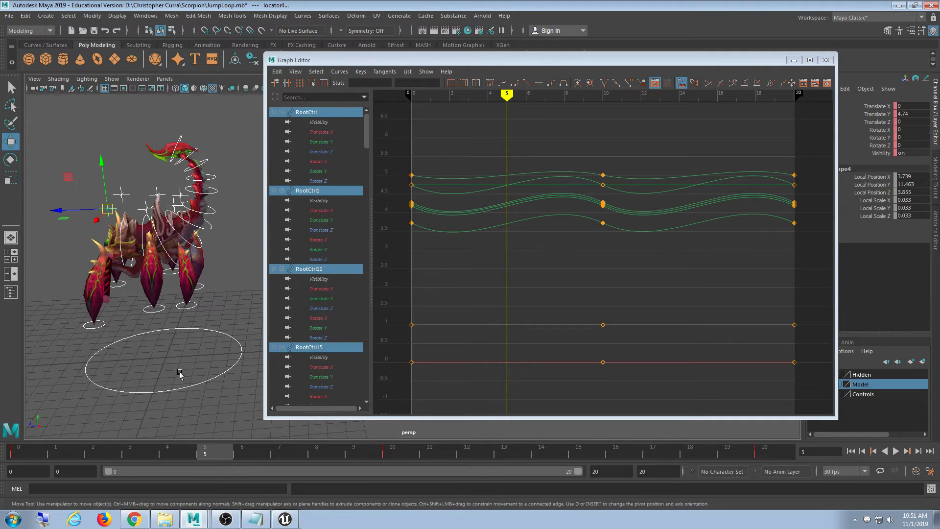
left_click(57, 126)
left_click_drag(131, 252, 269, 417)
left_click(34, 126)
left_click_drag(32, 106, 259, 429)
Step: Move the Graph Editor slightly and turn on the Infinity display for the curves
left_click_drag(405, 60, 410, 53)
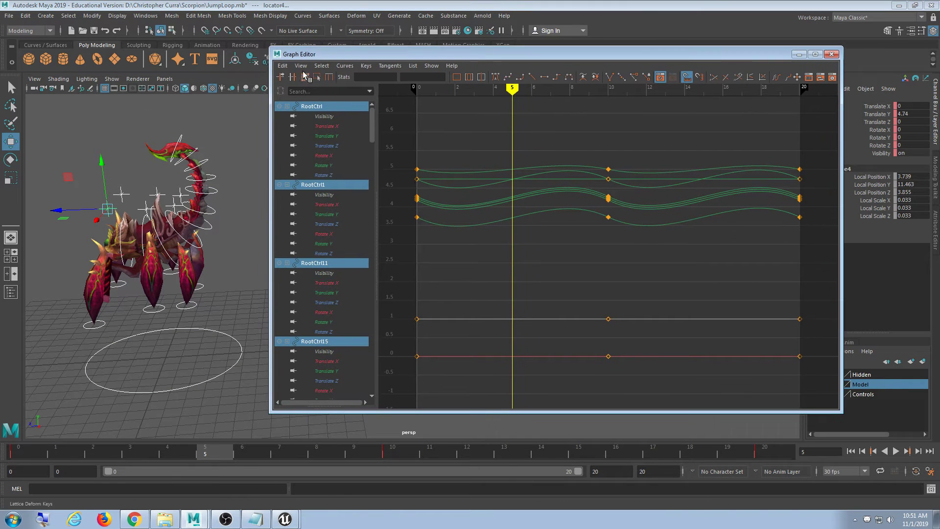
left_click(283, 66)
mouse_move(300, 67)
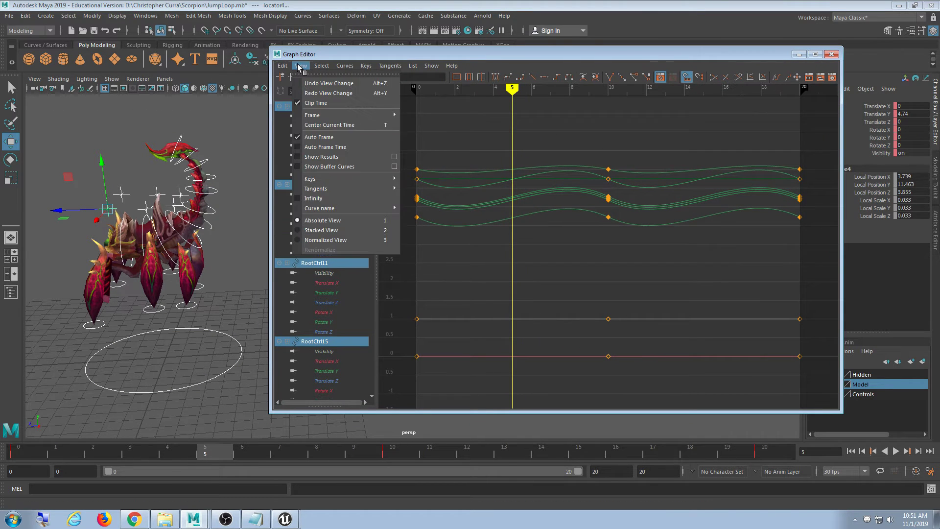
left_click(333, 199)
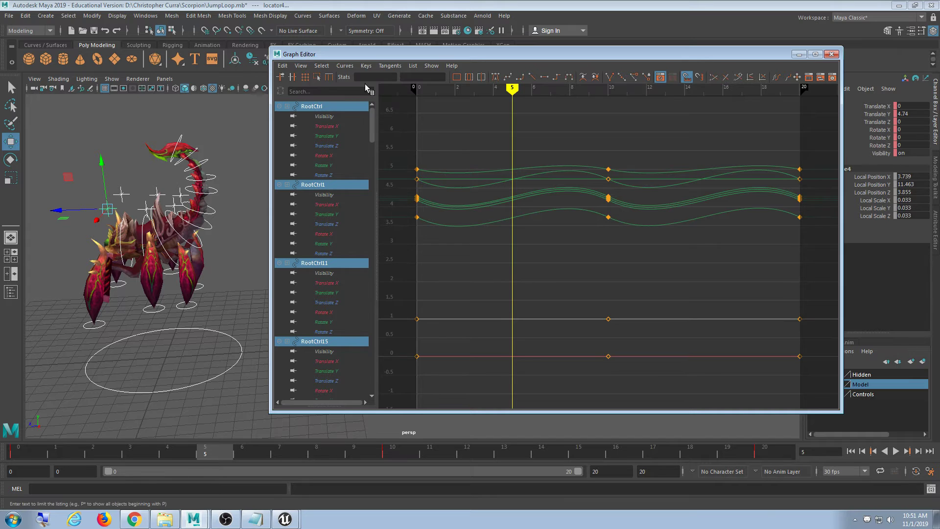
Step: Set both pre-infinity and post-infinity of all selected control curves to Cycle
left_click(352, 66)
mouse_move(363, 86)
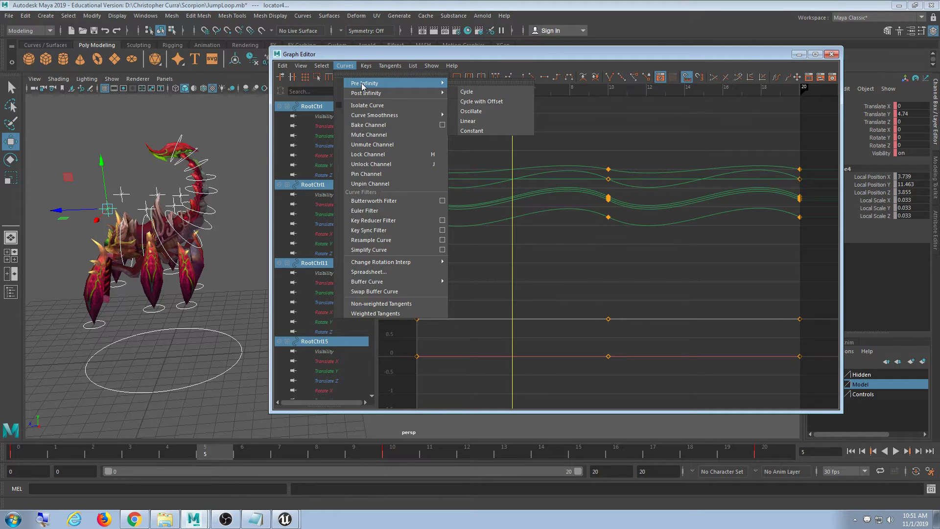
left_click(460, 91)
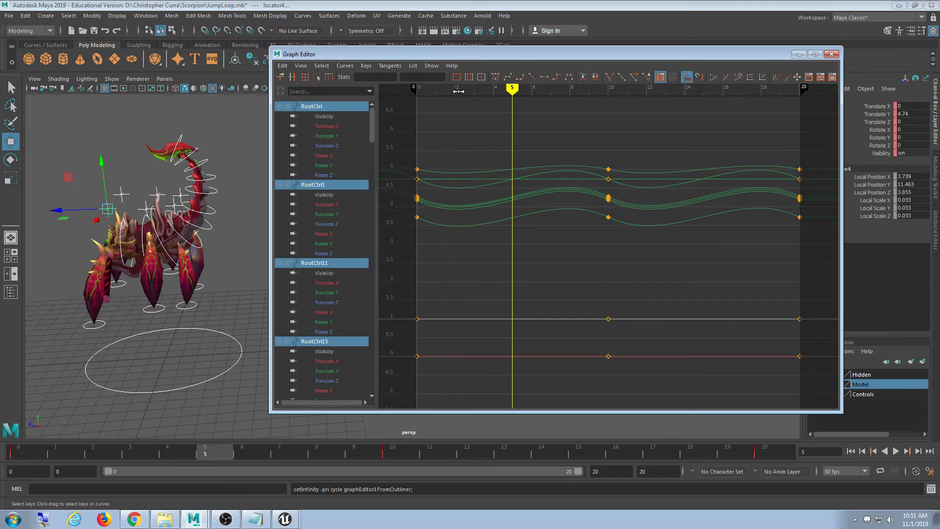
left_click(344, 65)
mouse_move(382, 101)
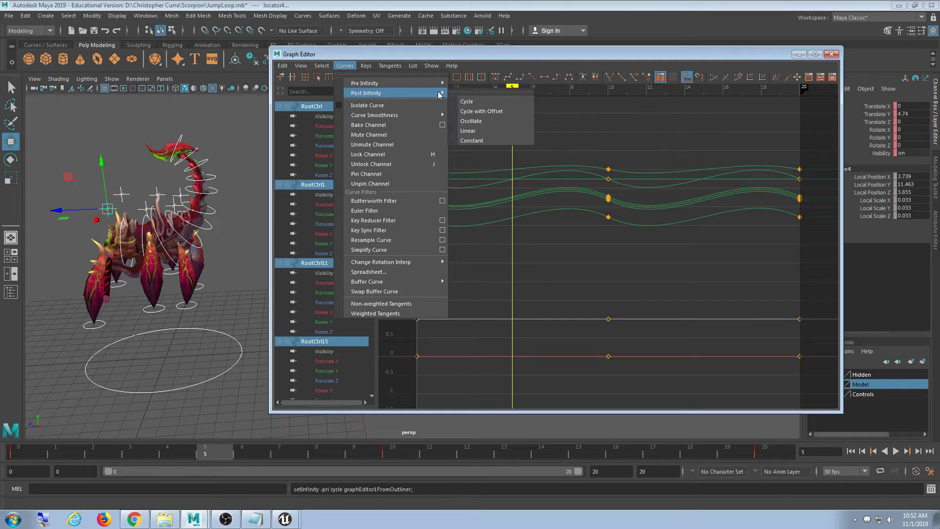
left_click(463, 100)
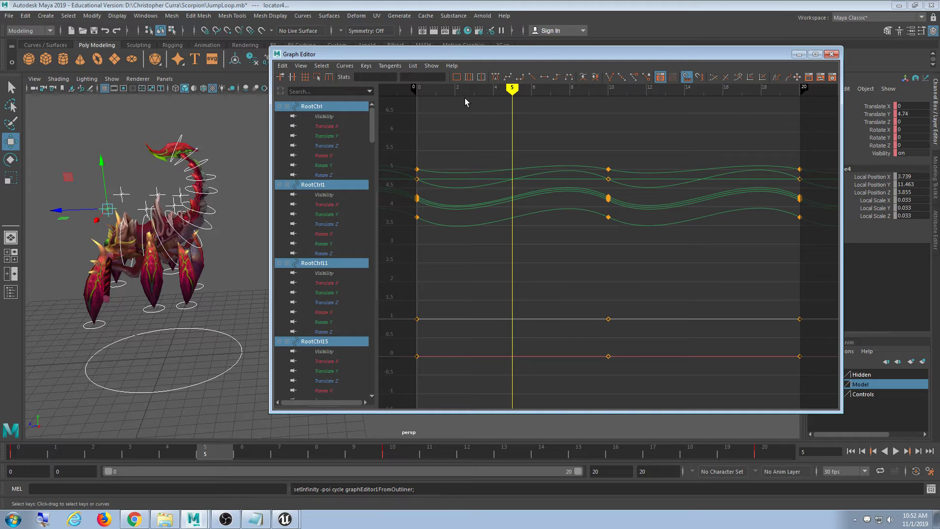
Step: Play the loop with the Graph Editor moved aside and nothing selected to review the bobbing, stopping at frame 3
left_click(895, 451)
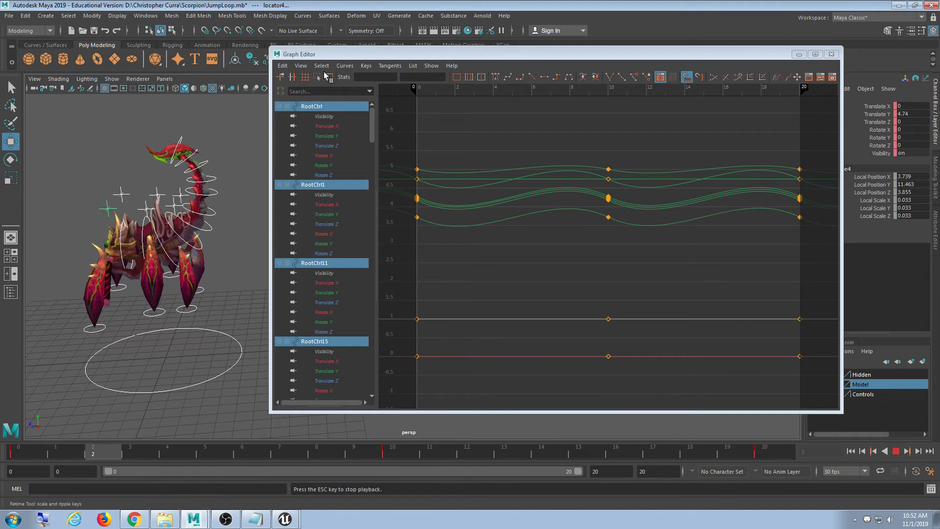
left_click_drag(326, 54, 358, 62)
left_click(255, 231)
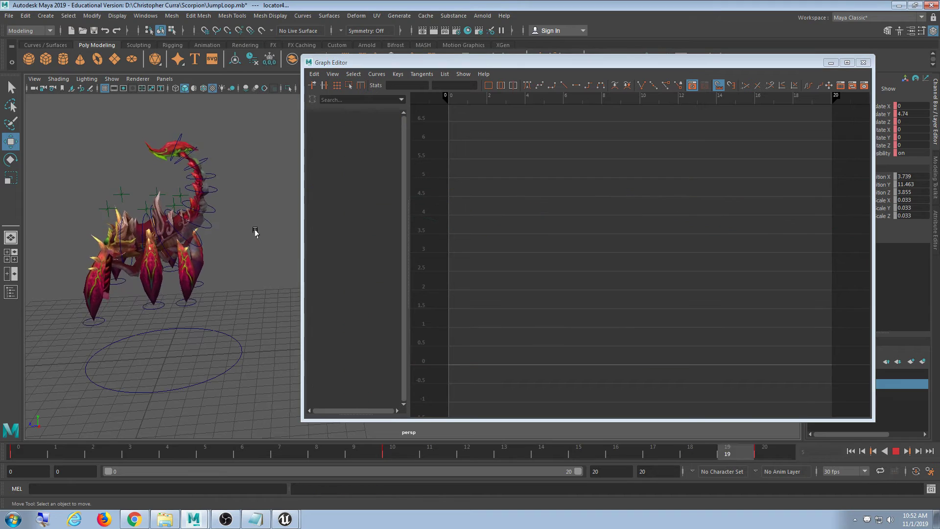
key("Escape")
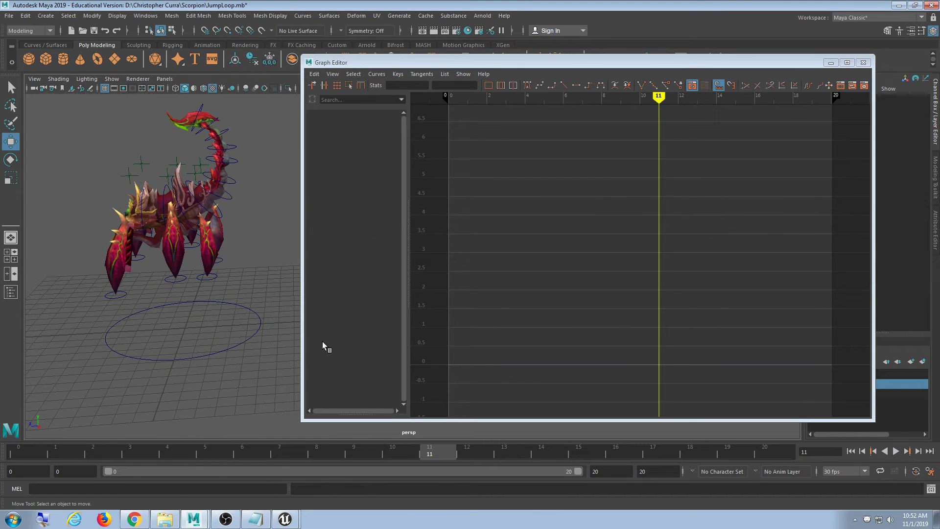
key("alt+v")
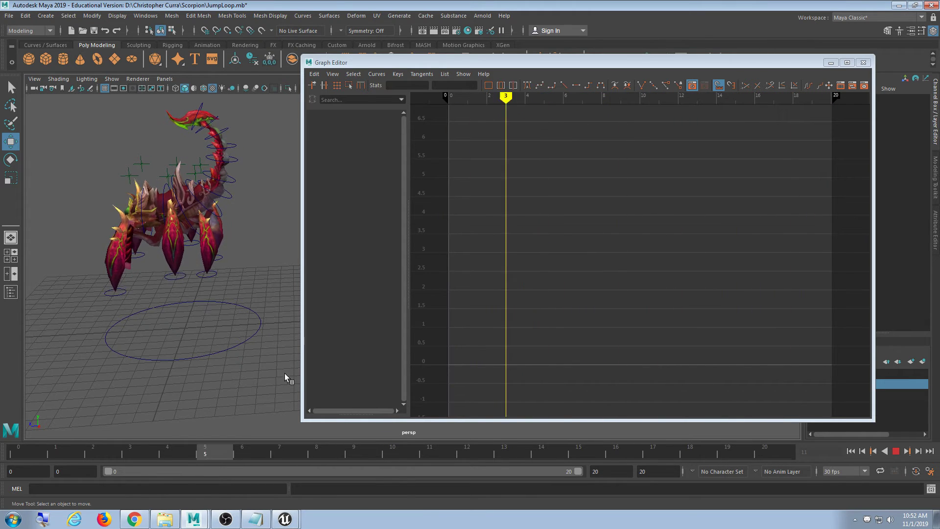
key("alt+v")
Step: Zoom in on the scorpion's legs and select their foot controls together
scroll(206, 313, "up", 2)
middle_click_drag(128, 306, 214, 279, "alt")
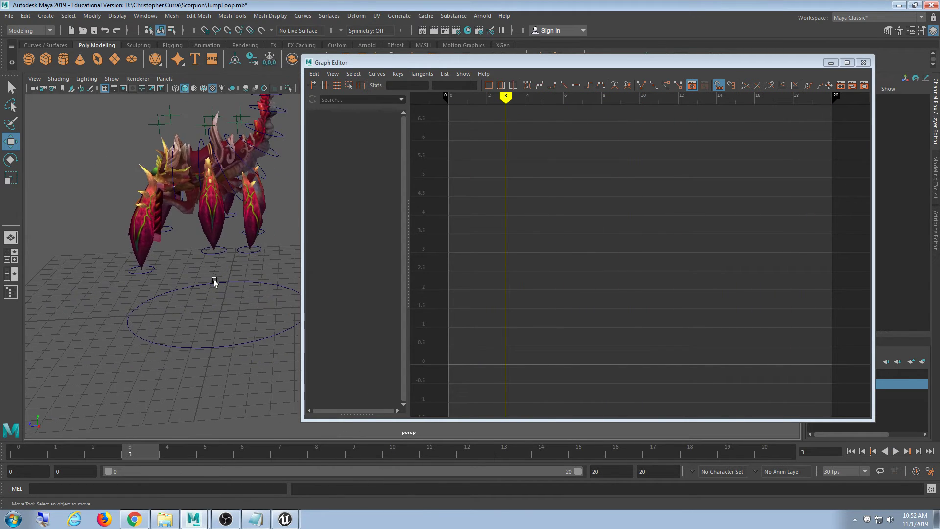
mouse_move(215, 283)
left_mouse_down("alt")
mouse_move(200, 298)
mouse_move(214, 294)
left_mouse_up("alt")
scroll(213, 292, "up", 3)
mouse_move(212, 290)
middle_mouse_down("alt")
mouse_move(277, 303)
mouse_move(219, 305)
middle_mouse_up("alt")
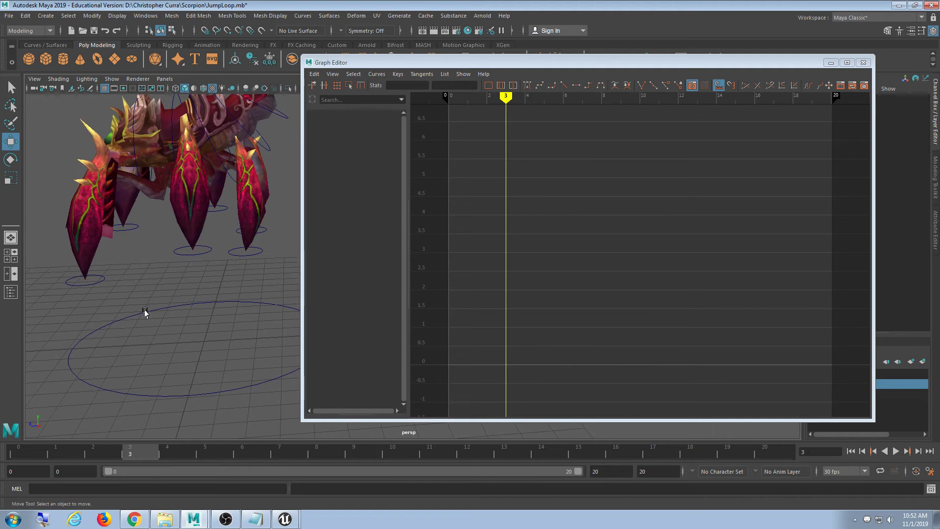
left_click_drag(111, 265, 93, 296)
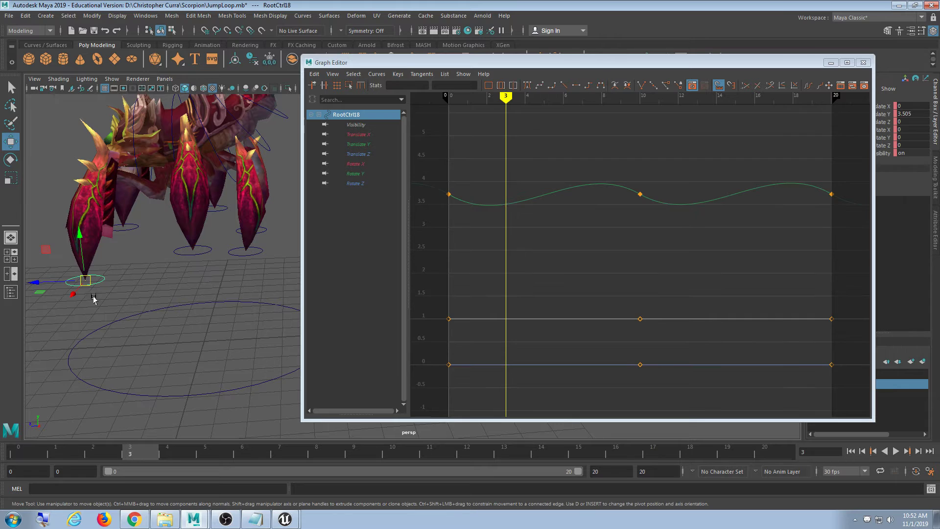
left_click(125, 229, "shift")
left_click(189, 254, "shift")
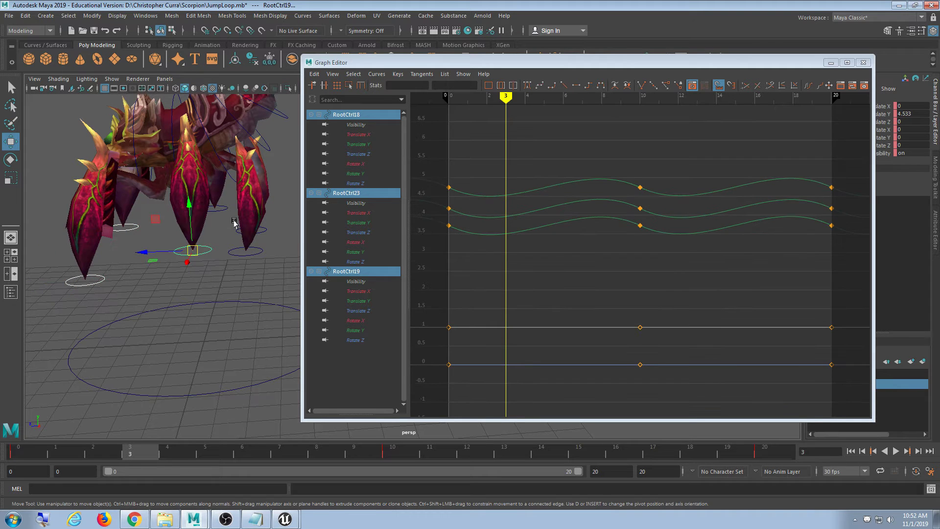
left_click(223, 212, "shift")
left_click(234, 257, "shift")
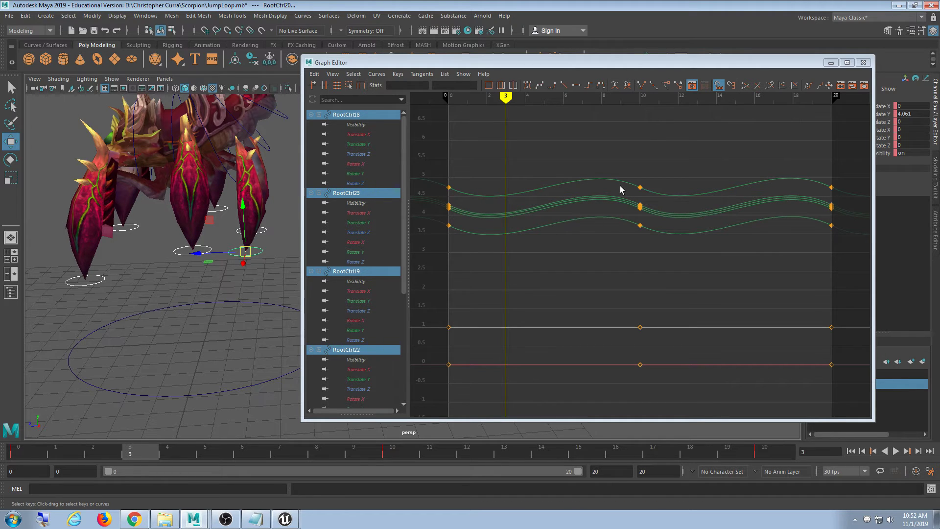
left_click(133, 252)
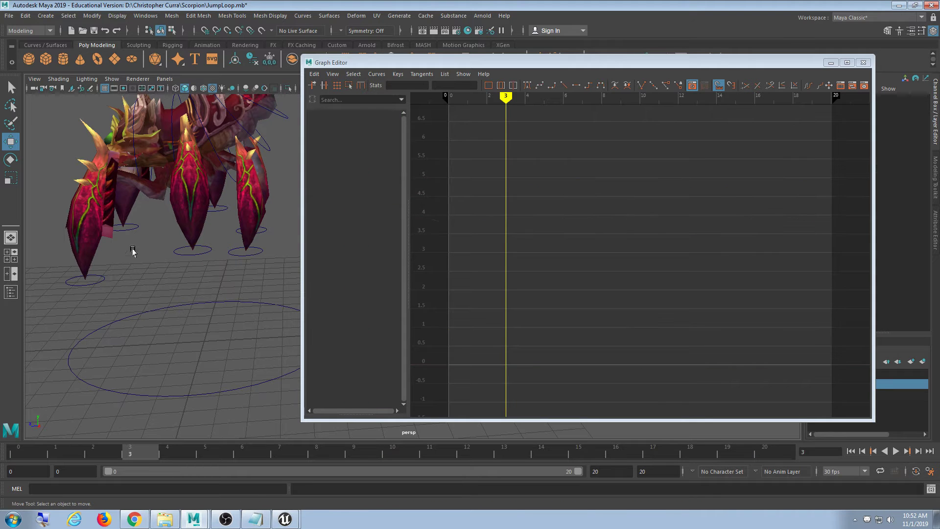
Step: Move the Translate Y keys of leg controls RootCtrl23, RootCtrl19 and RootCtrl21 two frames later and play the animation
left_click(126, 229)
left_click(194, 254, "shift")
left_click_drag(286, 229, 191, 257, "alt")
left_click(256, 224, "shift")
left_click_drag(438, 145, 712, 284)
left_click_drag(841, 265, 840, 265)
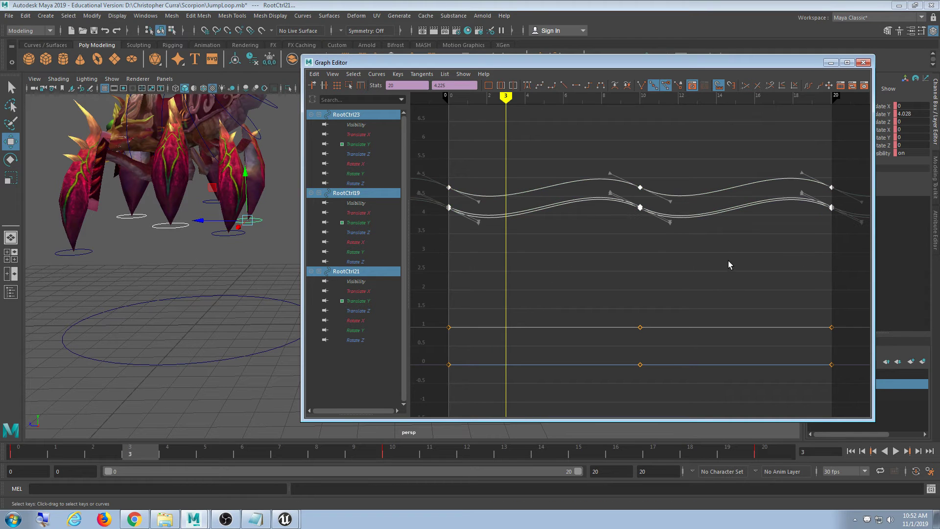
key("w")
middle_click_drag(596, 235, 618, 235)
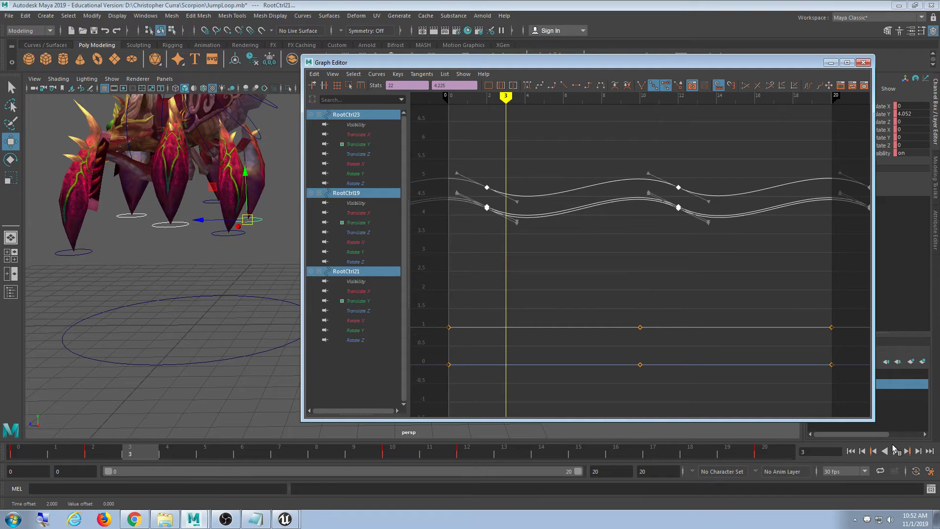
left_click(895, 450)
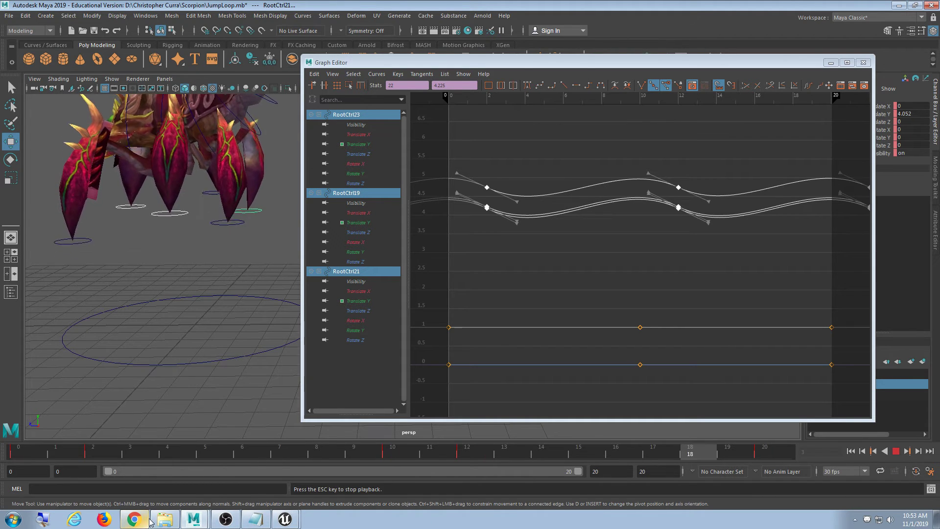
Step: Switch to Firefox Send in Chrome, upload JumpStart.mb and copy its share link
left_click(165, 519)
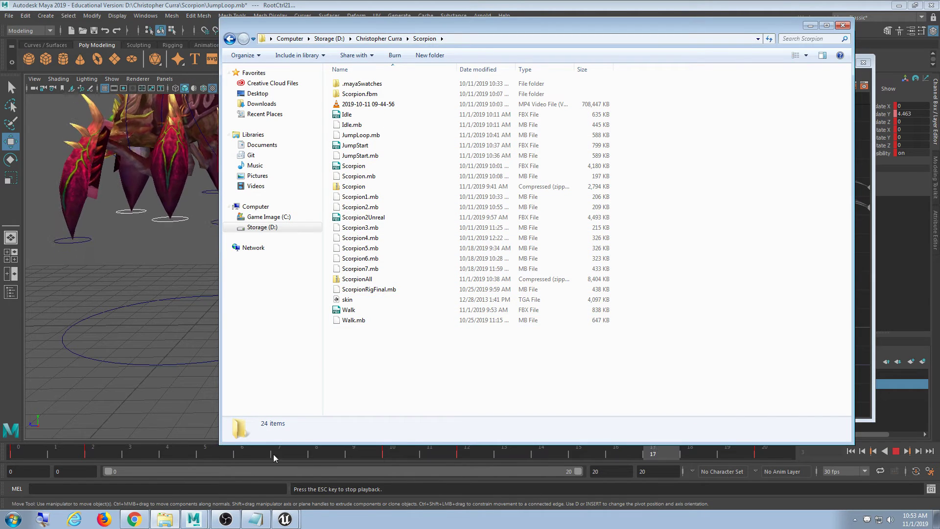
left_click(135, 519)
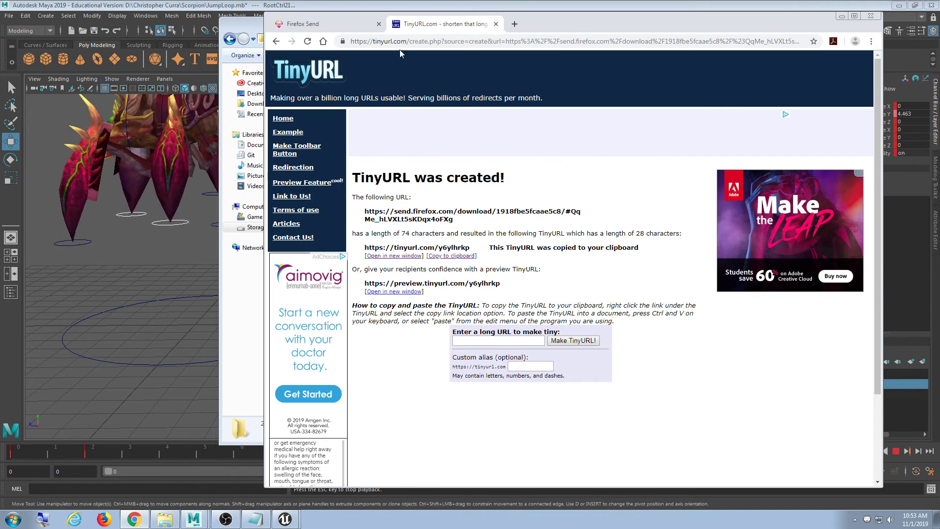
left_click(333, 24)
left_click(489, 312)
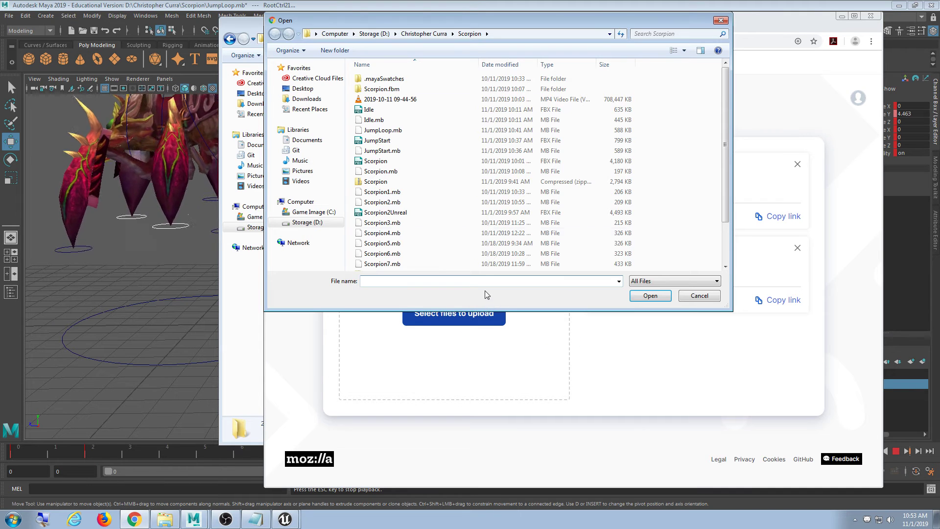
left_click(394, 151)
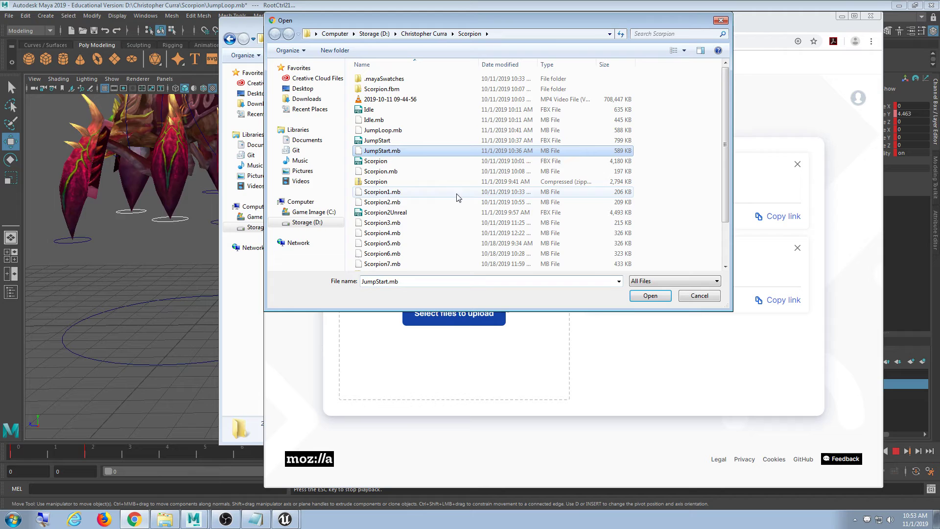
left_click(656, 296)
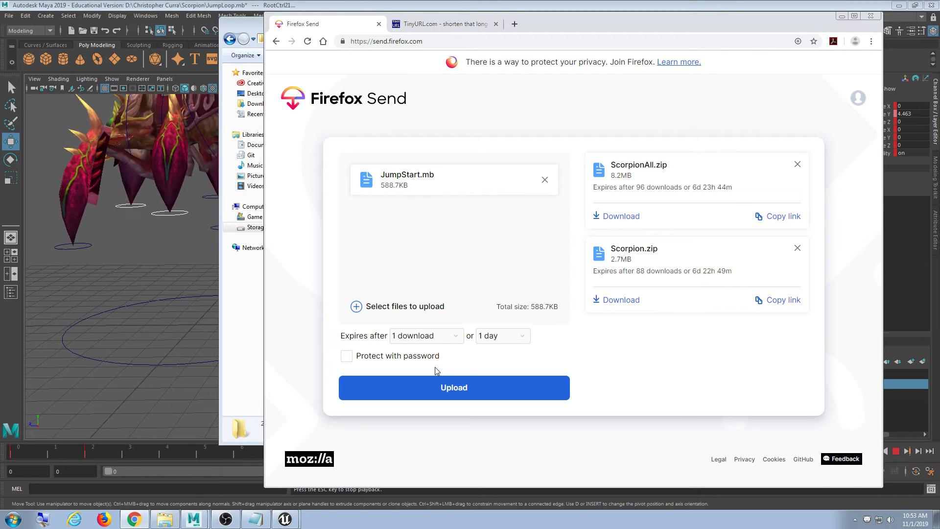
left_click(457, 393)
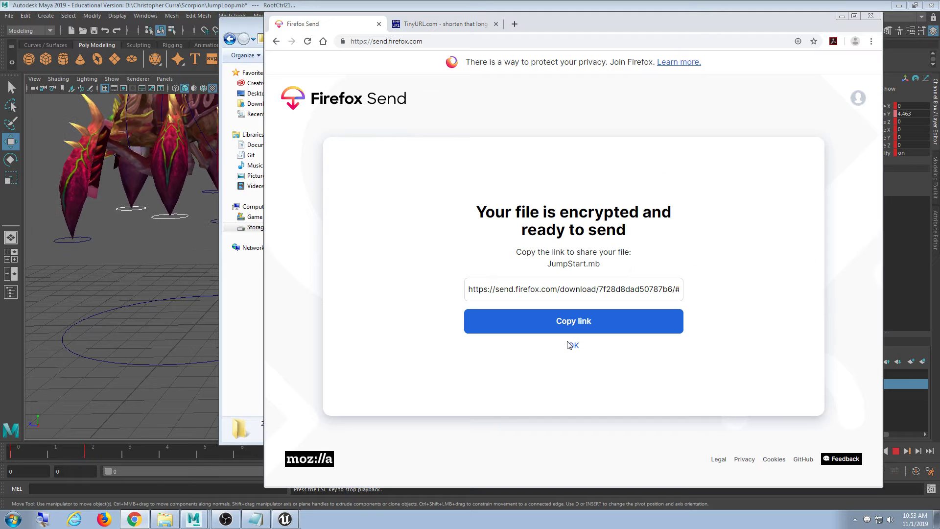
left_click(569, 327)
Step: Try to shorten the pasted clipboard link on TinyURL
left_click(443, 23)
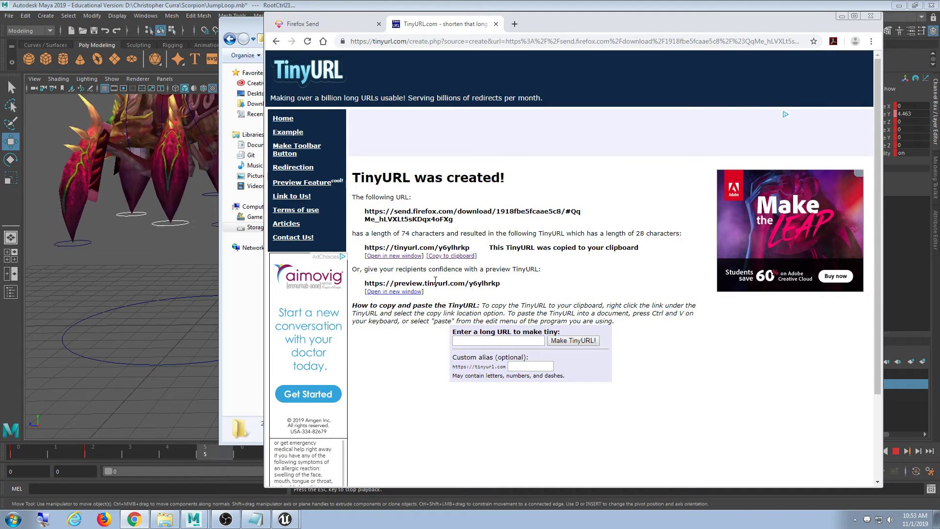
left_click(508, 341)
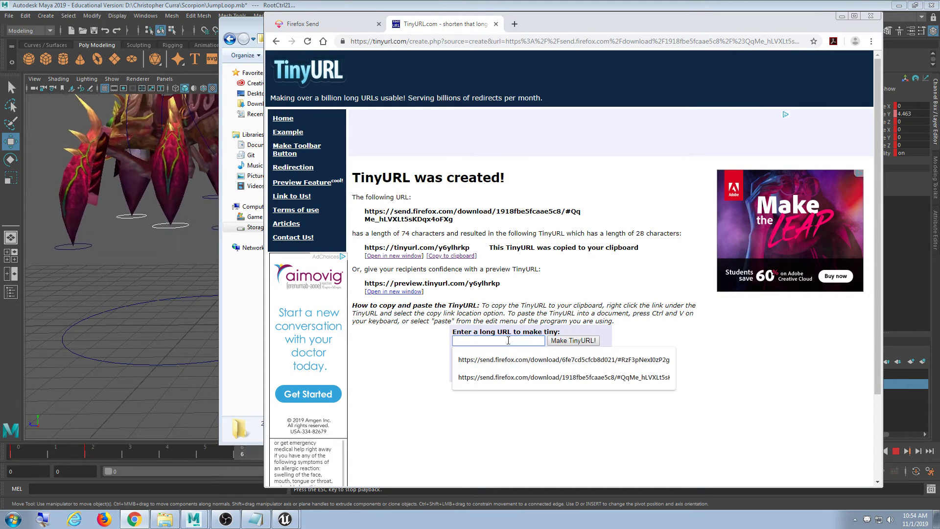
key("ctrl+v")
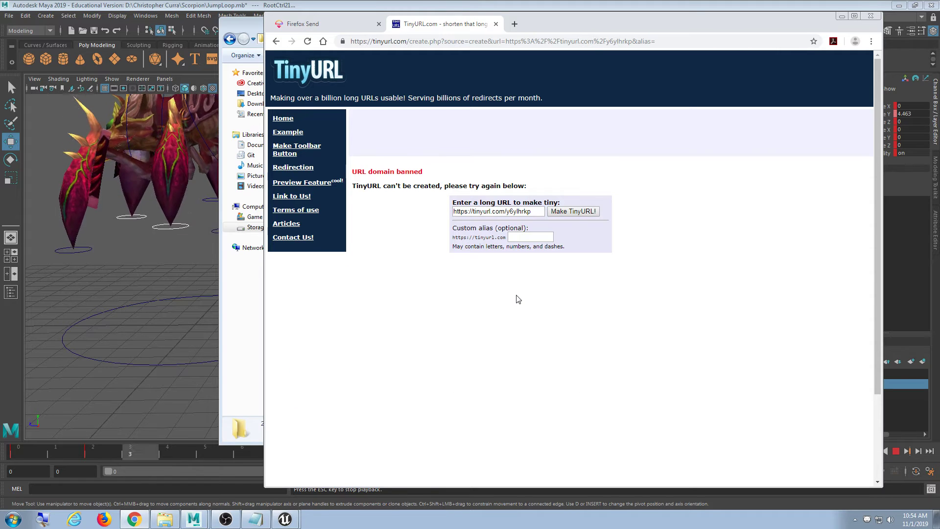
left_click(570, 214)
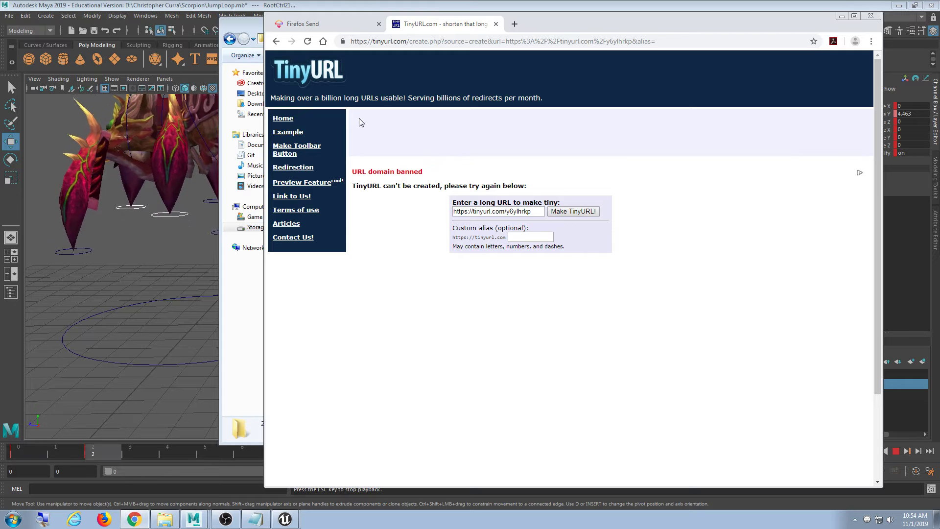
Step: Copy the JumpStart.mb link from Firefox Send and create a TinyURL from it in place of the rejected address
left_click(358, 25)
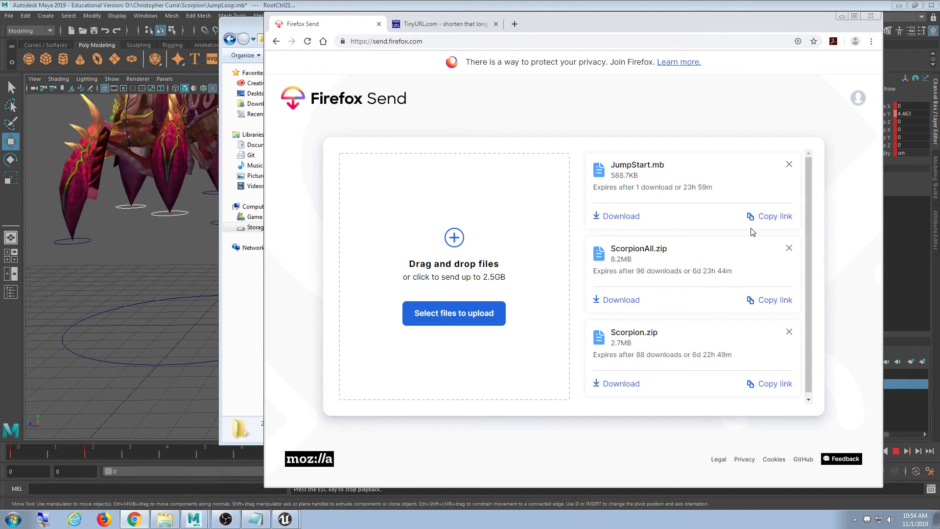
left_click(445, 28)
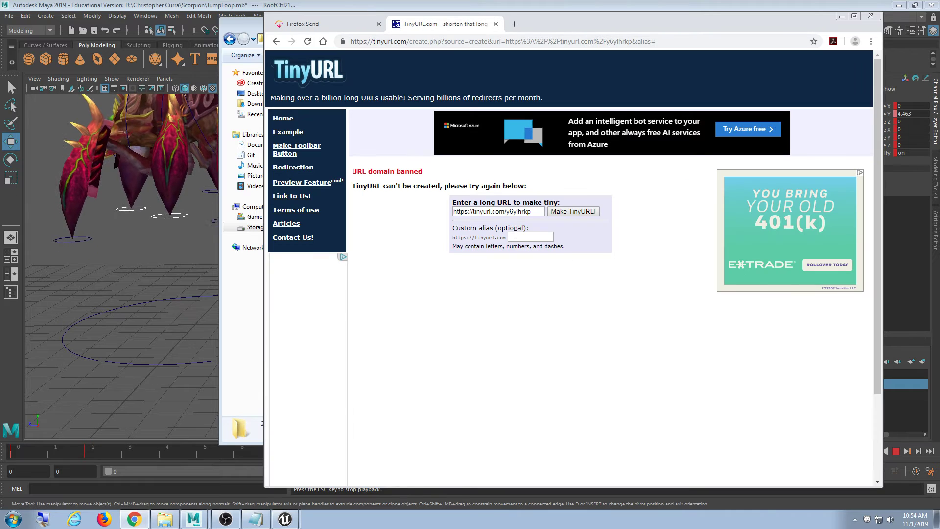
left_click_drag(532, 211, 374, 215)
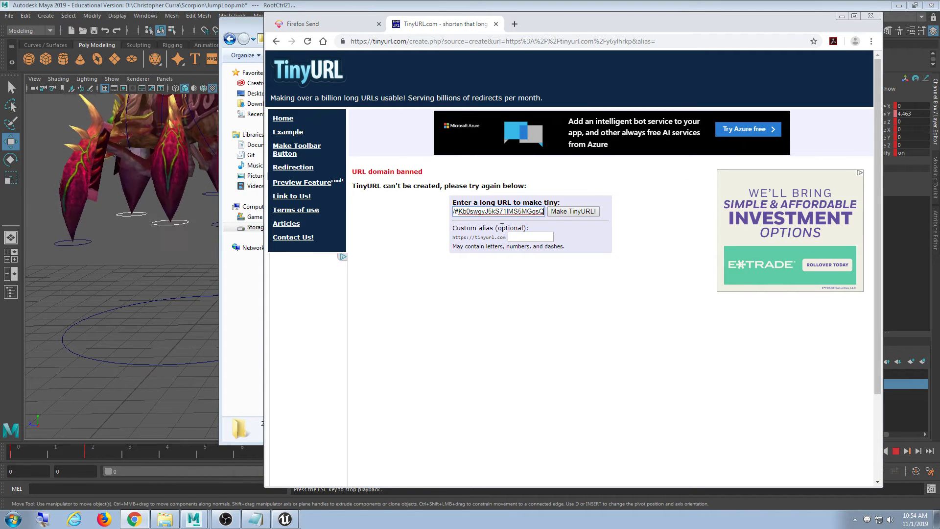
left_click(569, 211)
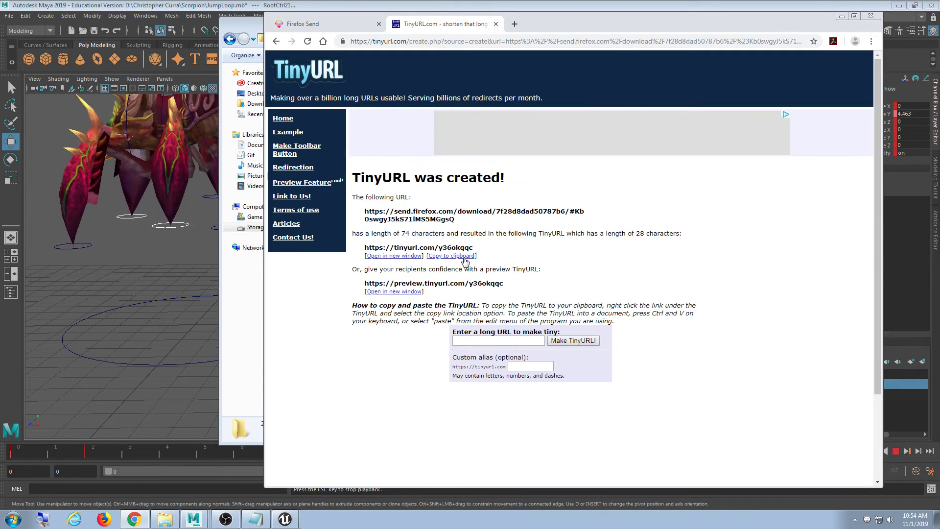
Step: Switch to Notepad and paste the JumpStart.mb short link below the "file so far" link
left_click(252, 521)
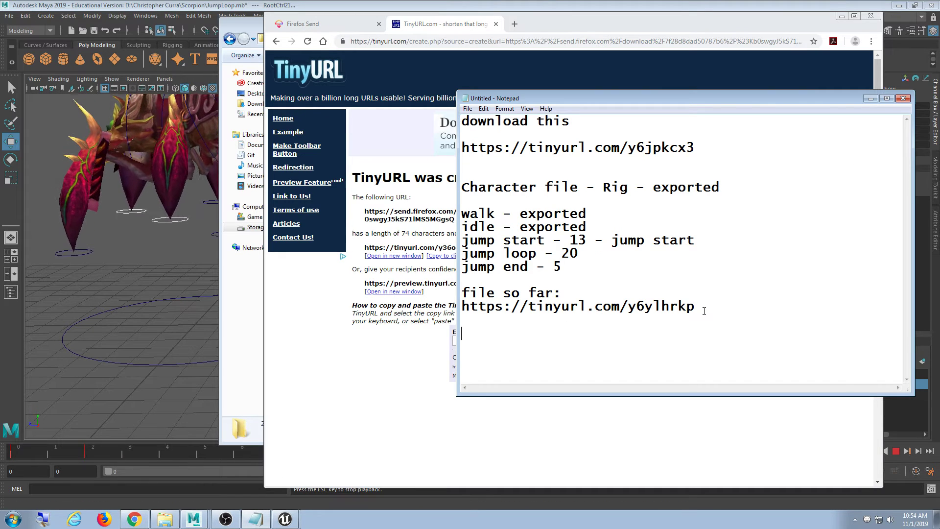
key("ctrl+v")
left_click_drag(718, 334, 411, 328)
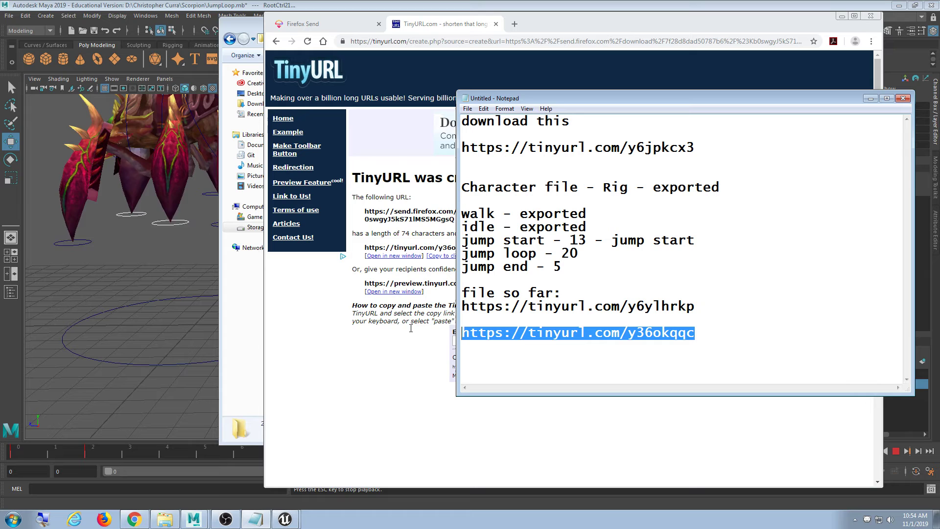
left_click(501, 354)
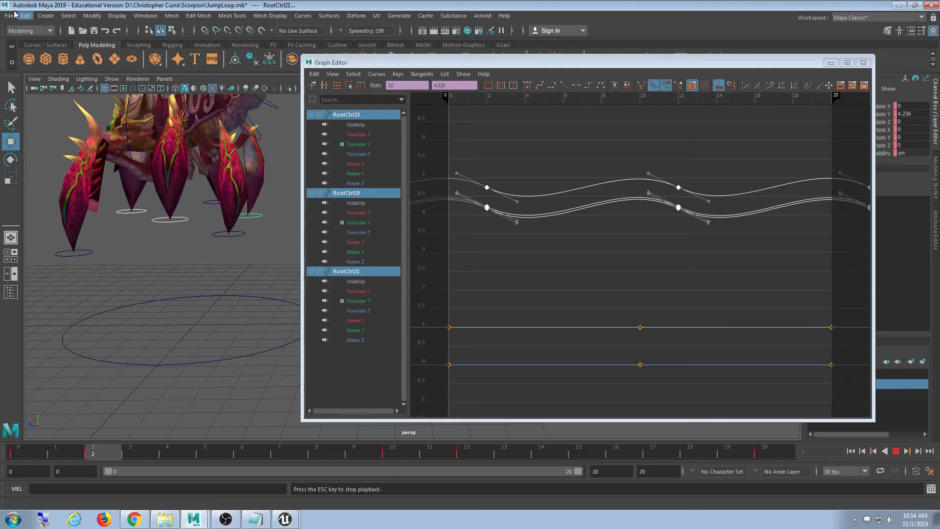
Step: Save the JumpLoop.mb scene in Maya
left_click_drag(68, 5, 69, 50)
double_click(68, 49)
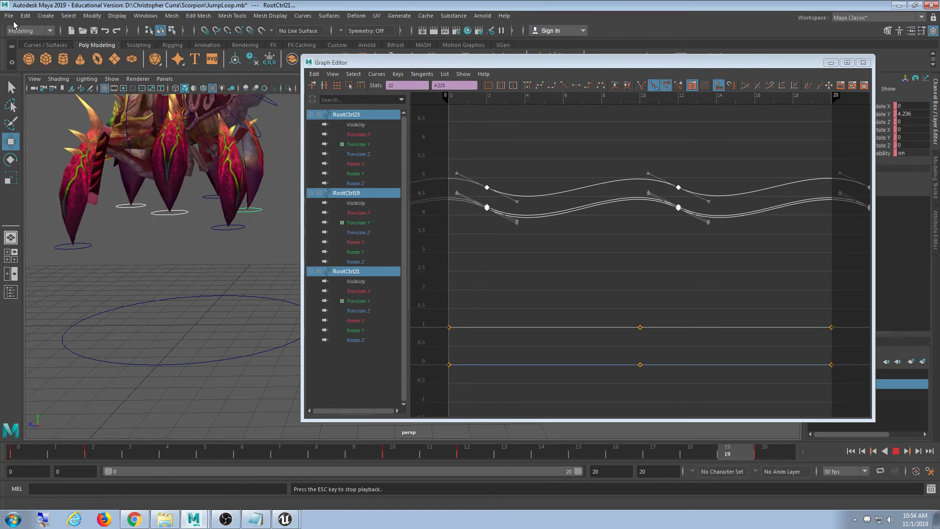
left_click(8, 15)
left_click(35, 55)
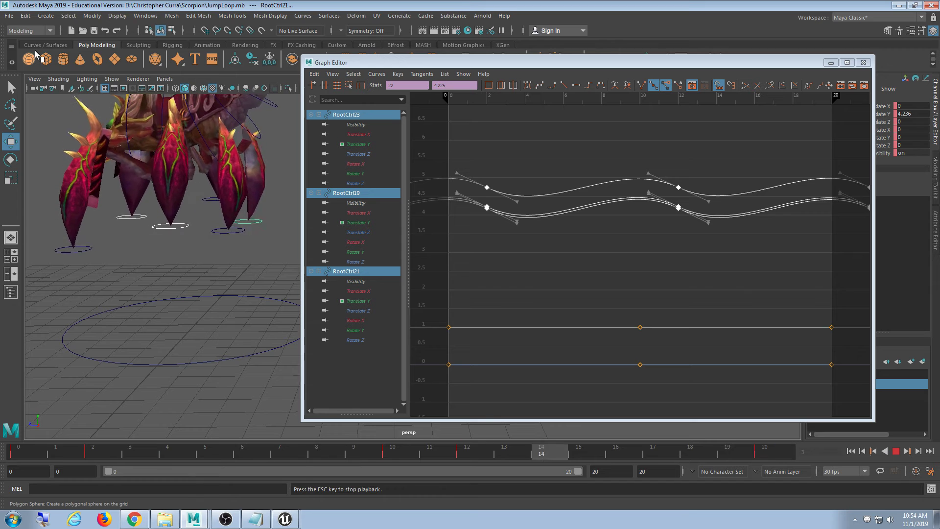
Step: Return to Firefox Send in Chrome, upload JumpLoop.mb and copy its share link
left_click(134, 519)
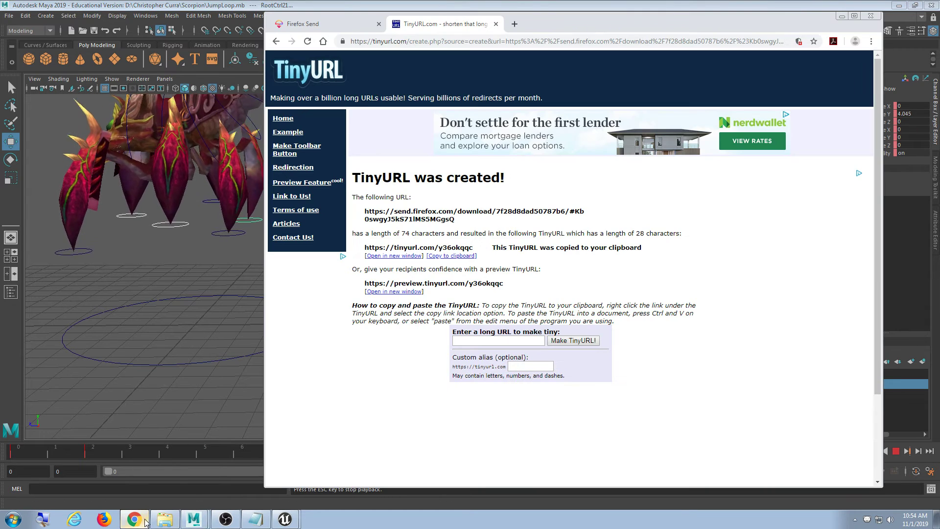
left_click(165, 519)
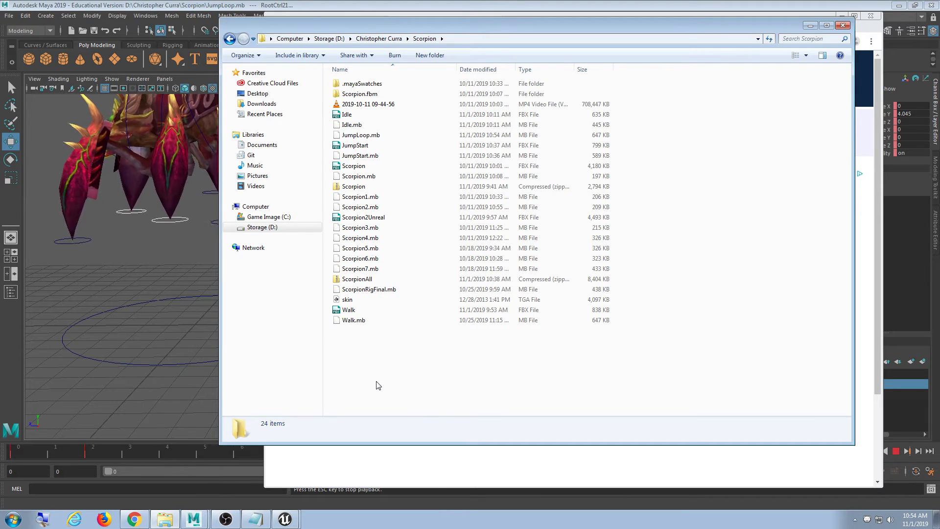
left_click(140, 518)
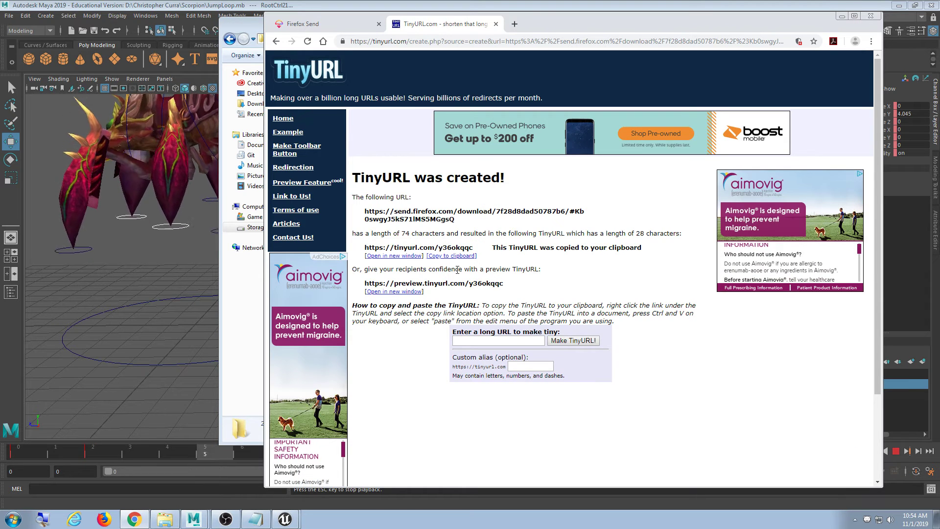
left_click(352, 28)
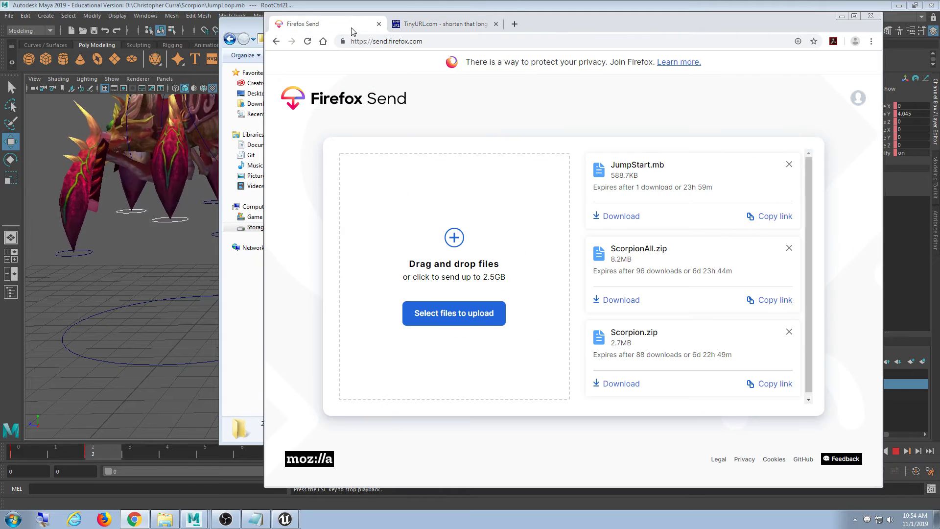
left_click(464, 313)
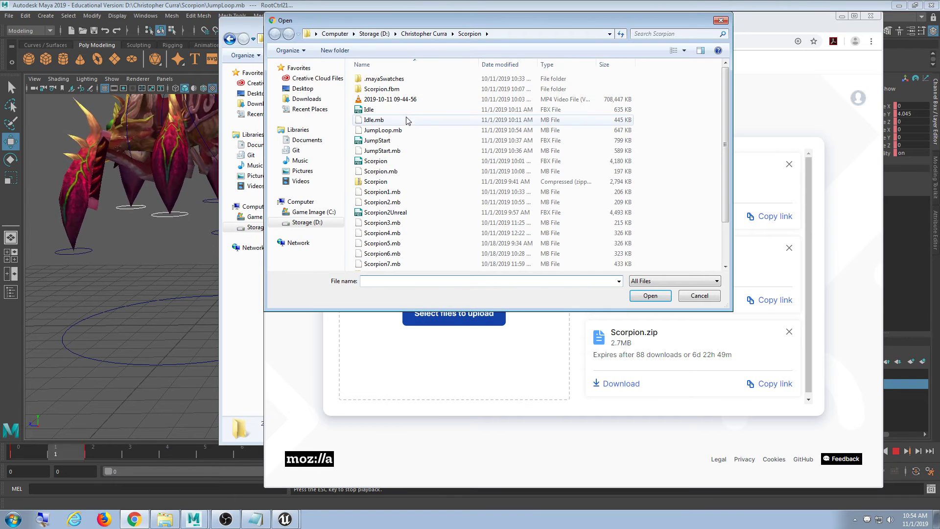
double_click(383, 130)
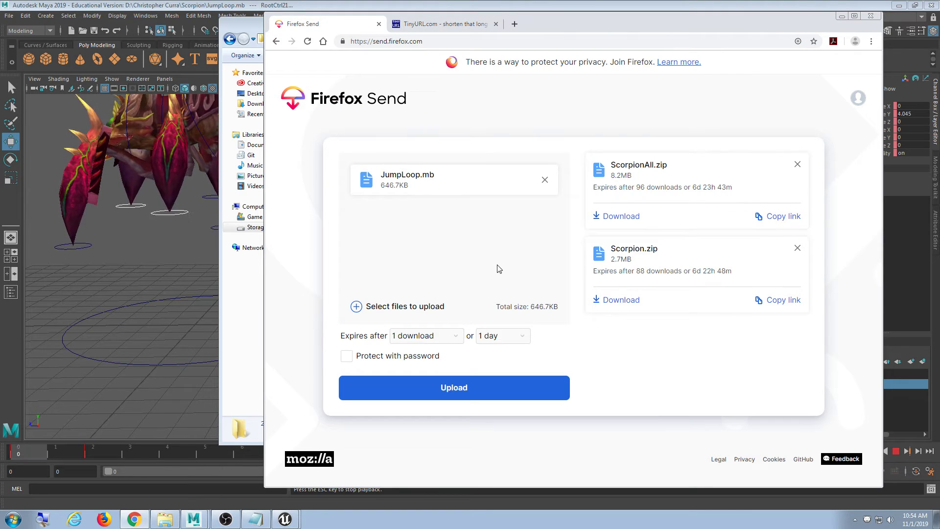
left_click(473, 399)
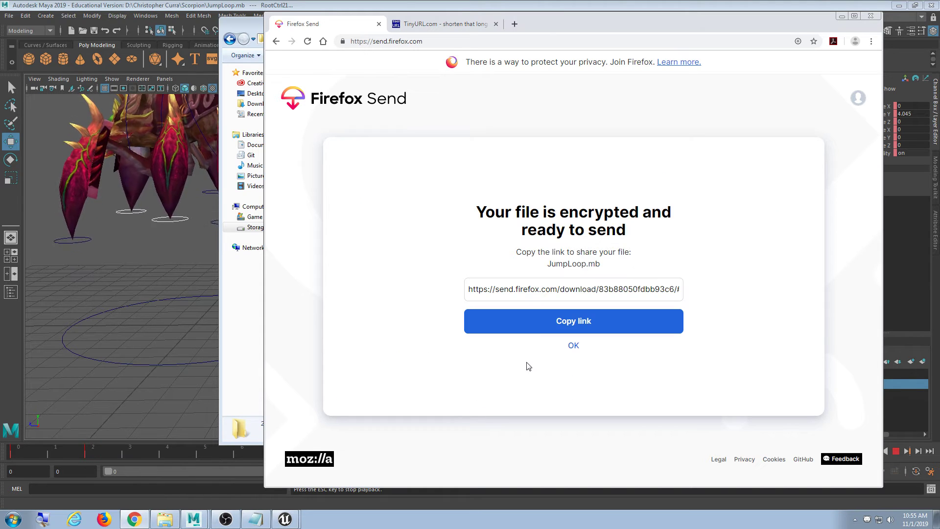
left_click(536, 324)
Step: Create a TinyURL from the copied JumpLoop.mb download link and copy the short address
key("ctrl+Tab")
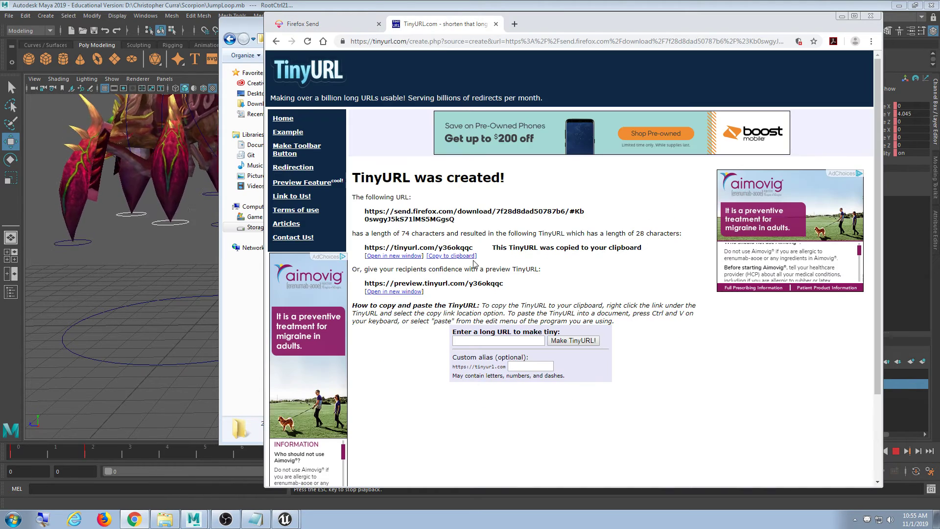
left_click(497, 340)
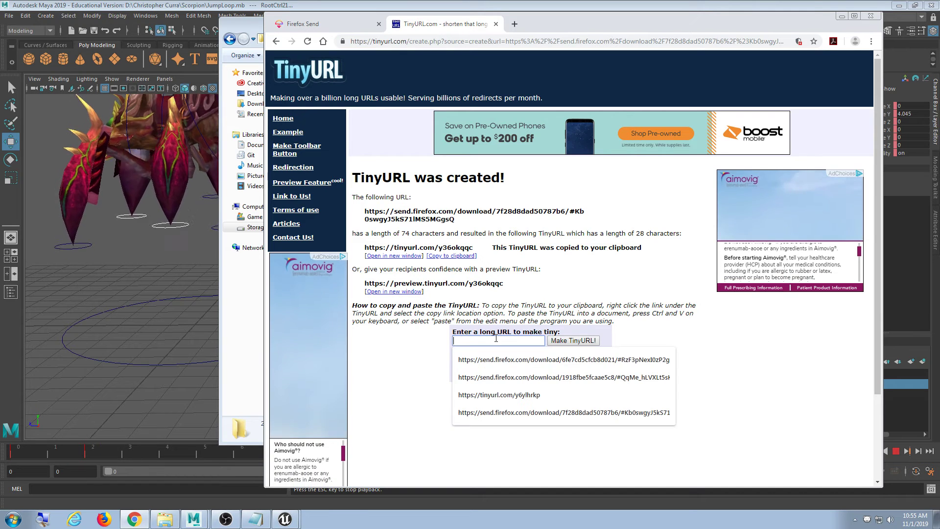
key("ctrl+v")
left_click(588, 343)
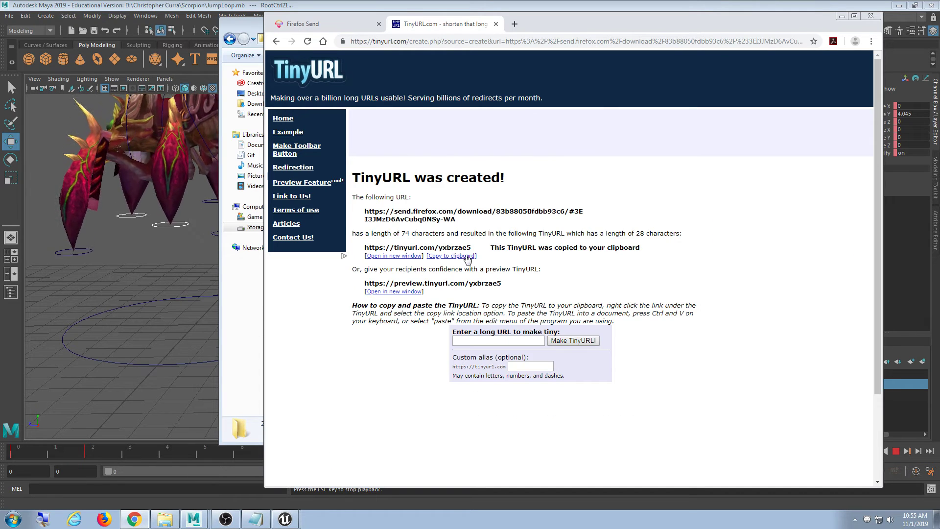
key("alt+Tab")
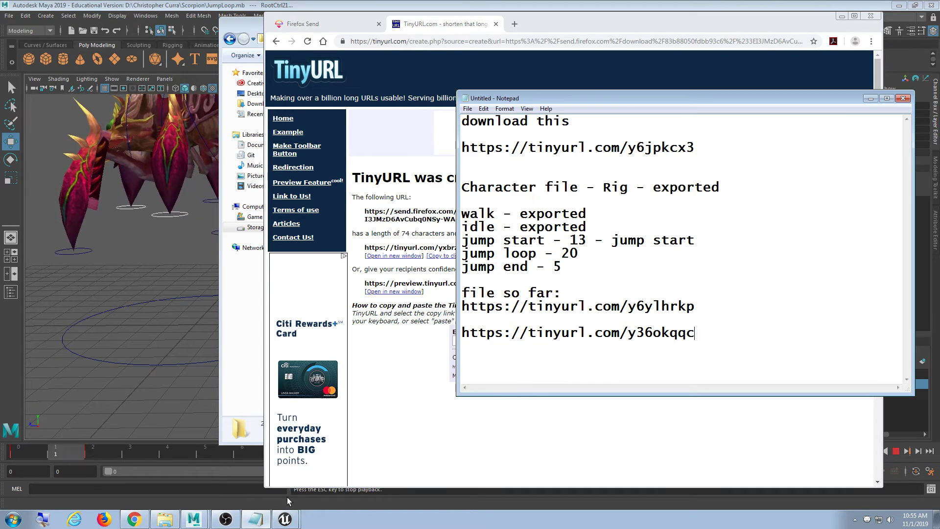
left_click_drag(716, 335, 458, 335)
left_click(708, 334)
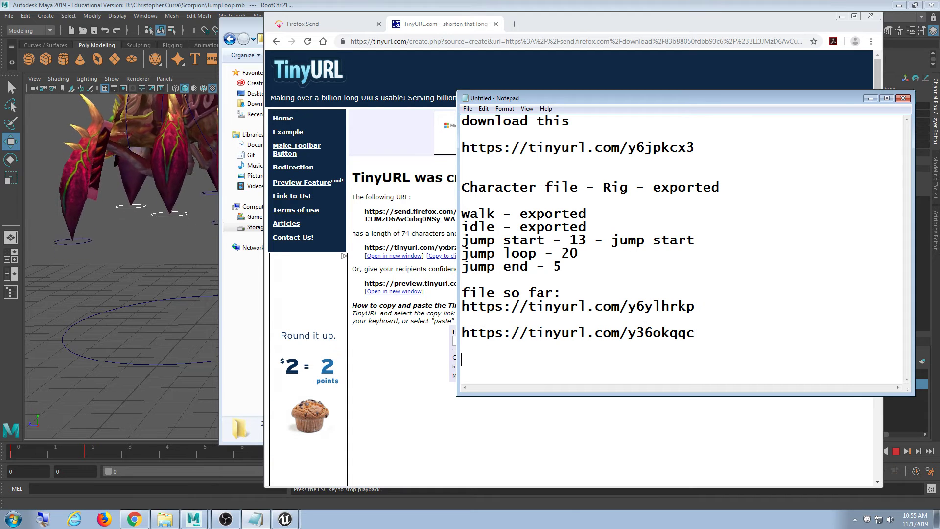
key("ctrl+v")
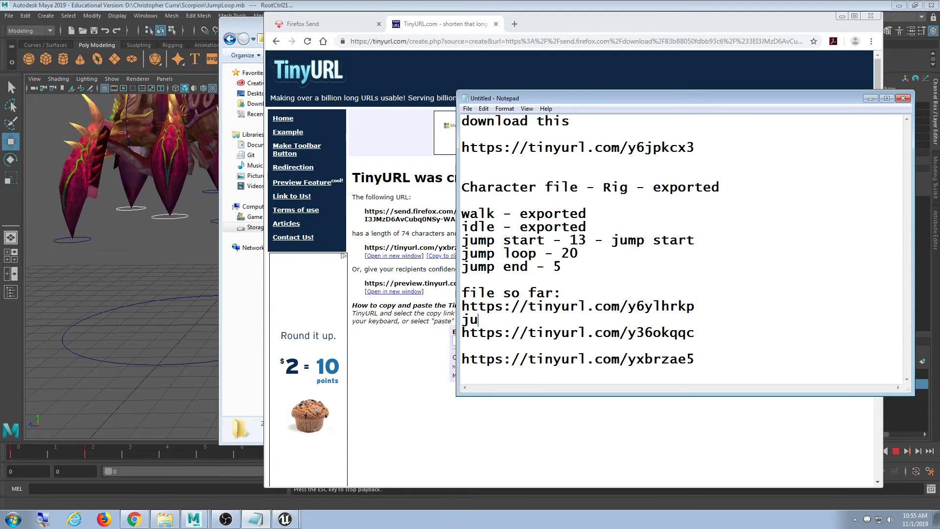
Step: Label the last two short links "jump start" and "jump loop" on the lines directly above them
type("start")
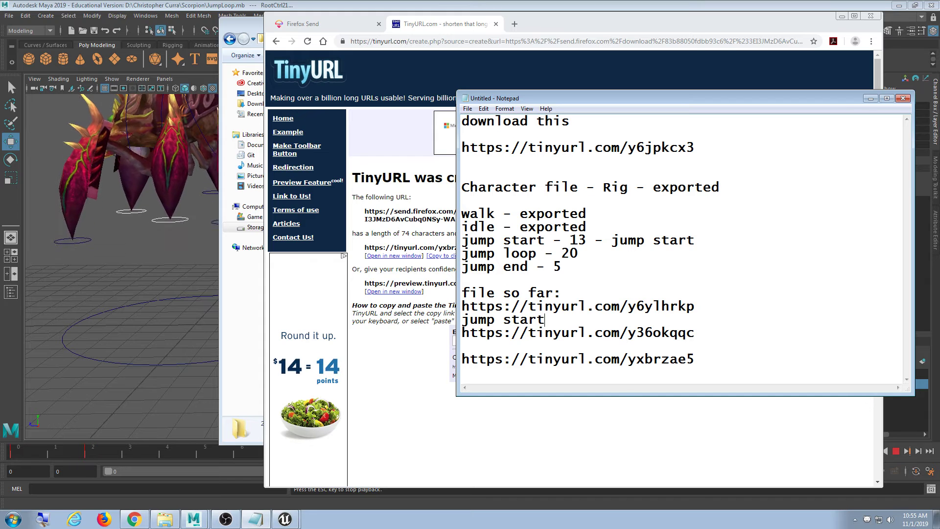
type("ju")
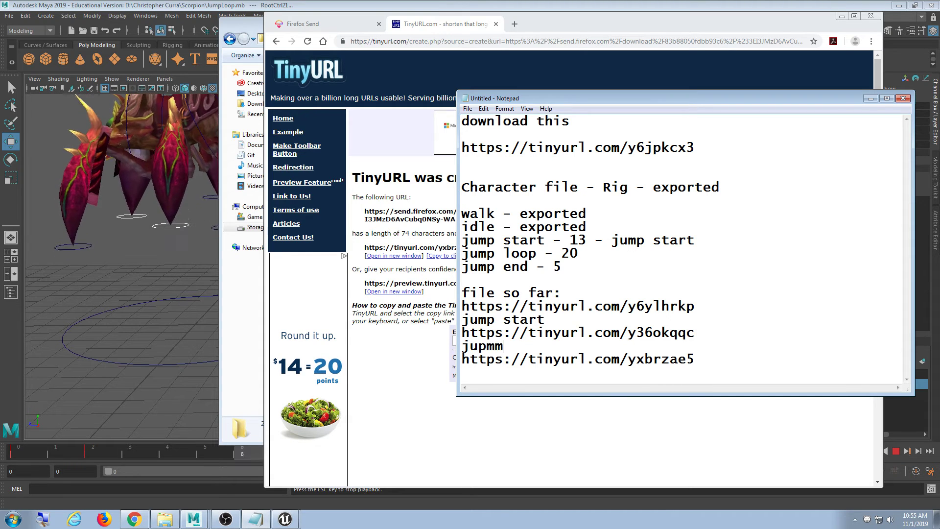
type("pm")
key("BackSpace")
key("BackSpace")
type("mp loop")
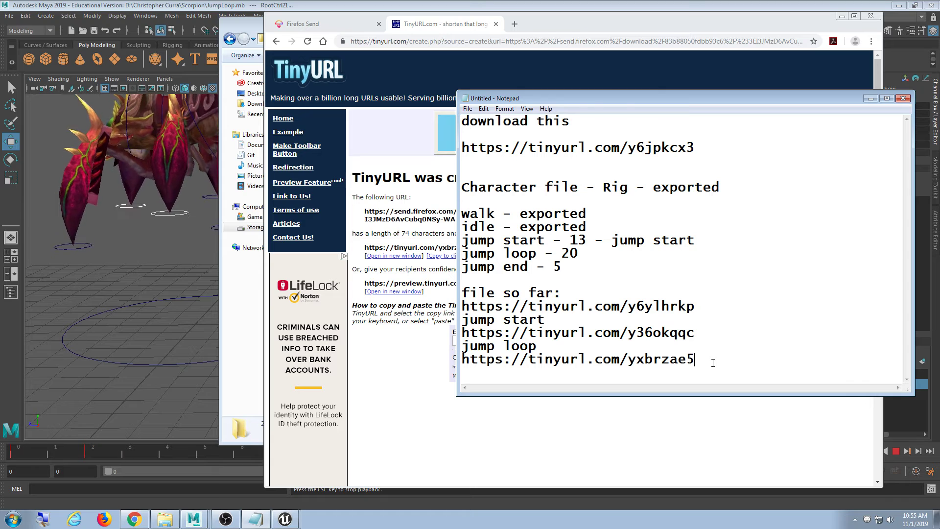
Step: Switch to Maya, undo the offset of the leg controls' keys, stop playback and return to frame 0
left_click(179, 4)
left_click(566, 254)
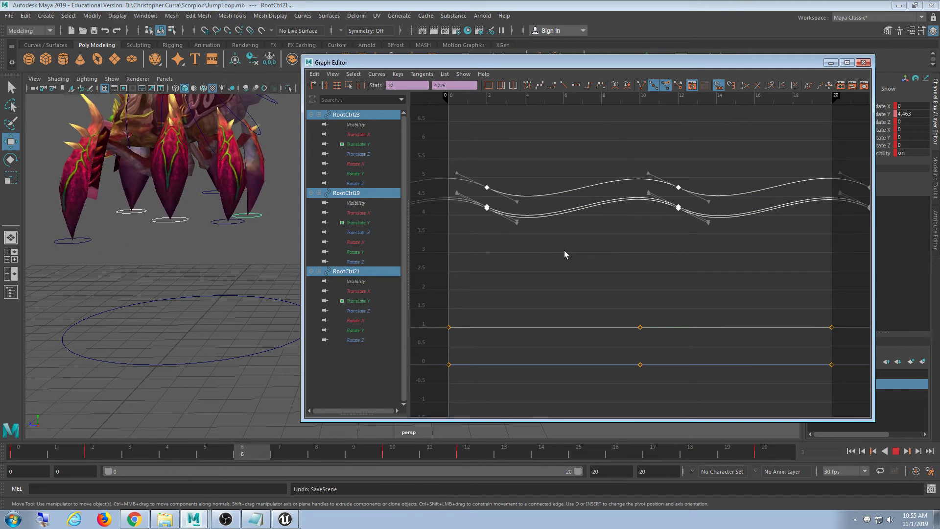
key("ctrl+z")
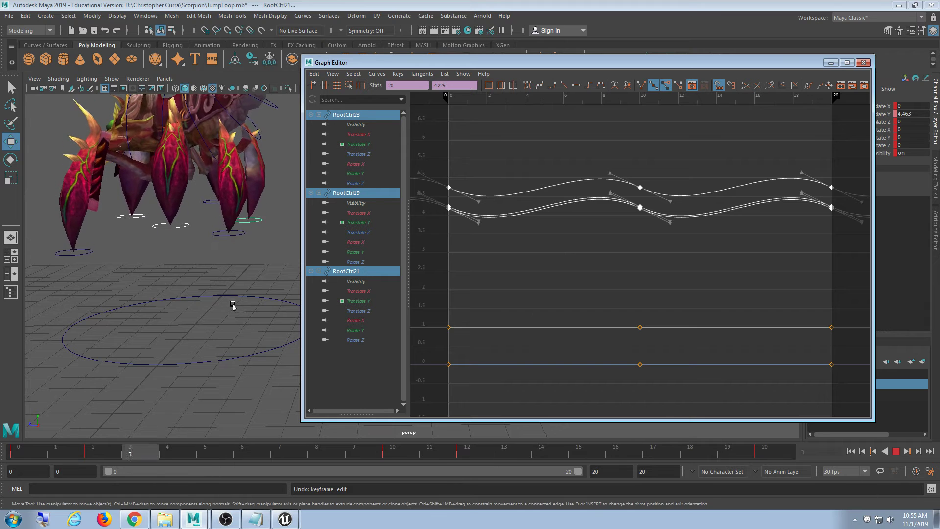
left_click(896, 453)
left_click_drag(362, 446, 3, 424)
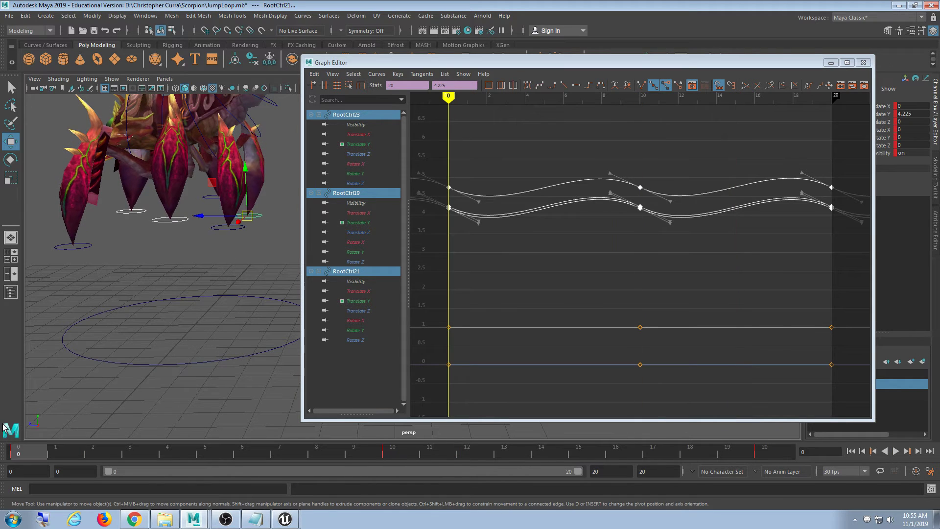
Step: Select the three leg controls RootCtrl23, RootCtrl19 and RootCtrl21 together so their curves load in the Graph Editor
left_click(153, 241)
left_click(175, 239)
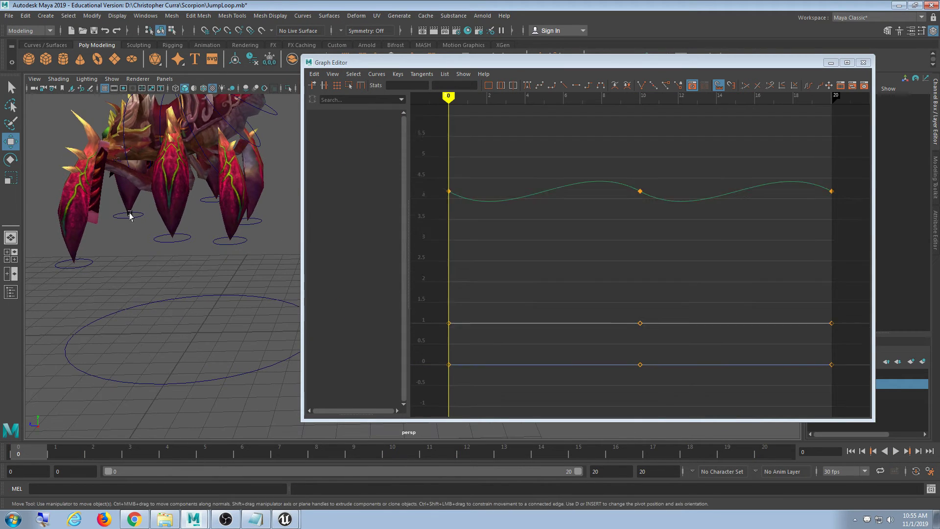
left_click(176, 240, "shift")
left_click_drag(270, 270, 286, 257, "alt")
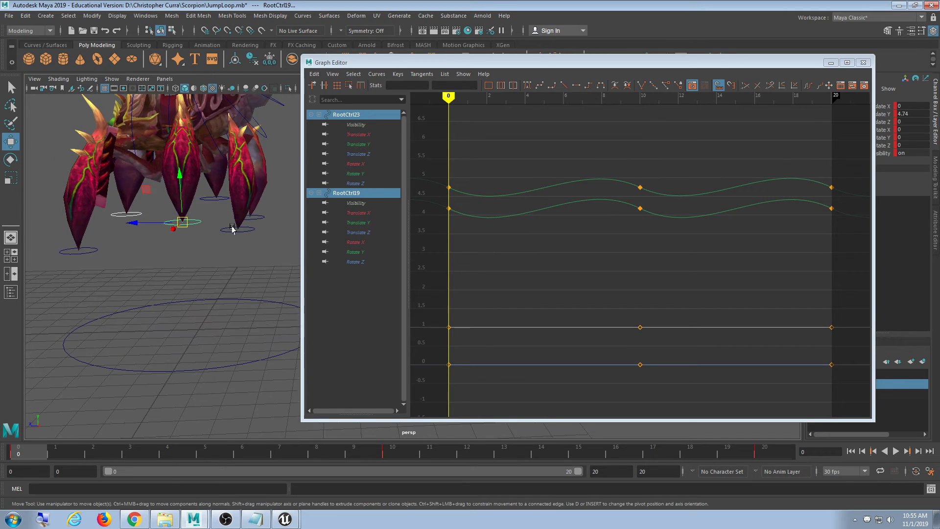
left_click_drag(235, 235, 224, 263, "alt")
left_click(250, 220, "shift")
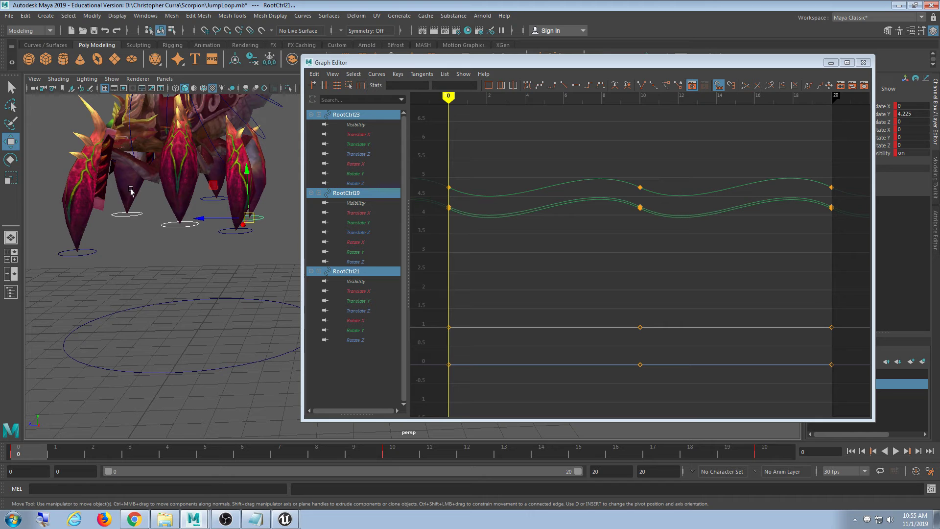
left_click_drag(130, 179, 204, 273, "alt")
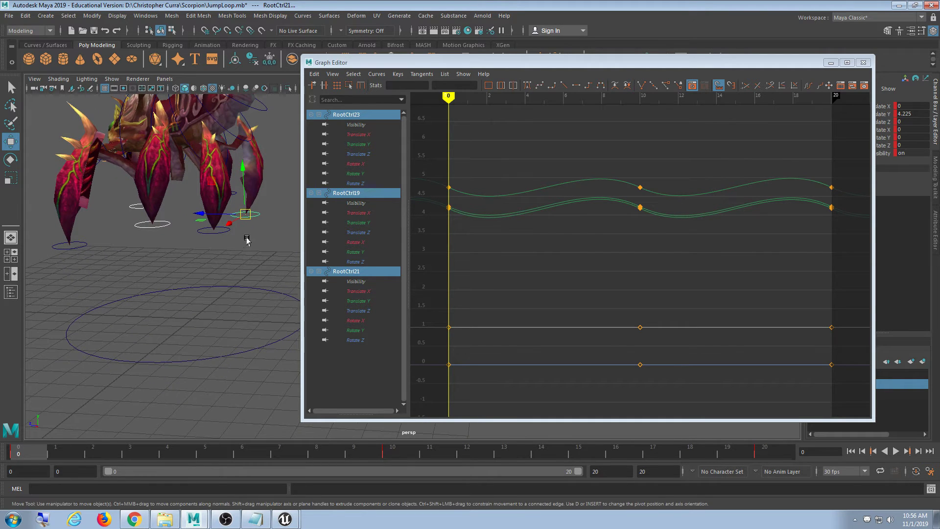
left_click_drag(254, 218, 255, 252, "alt")
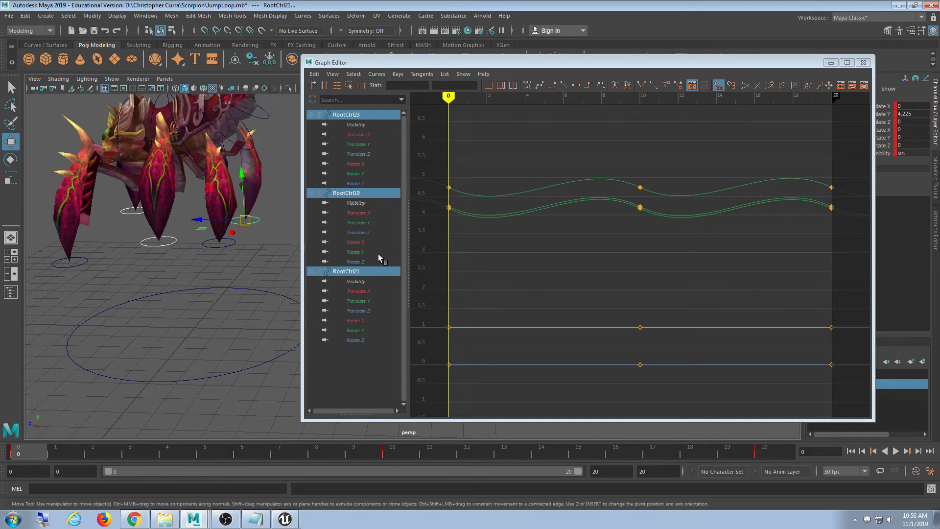
left_click_drag(430, 65, 430, 65)
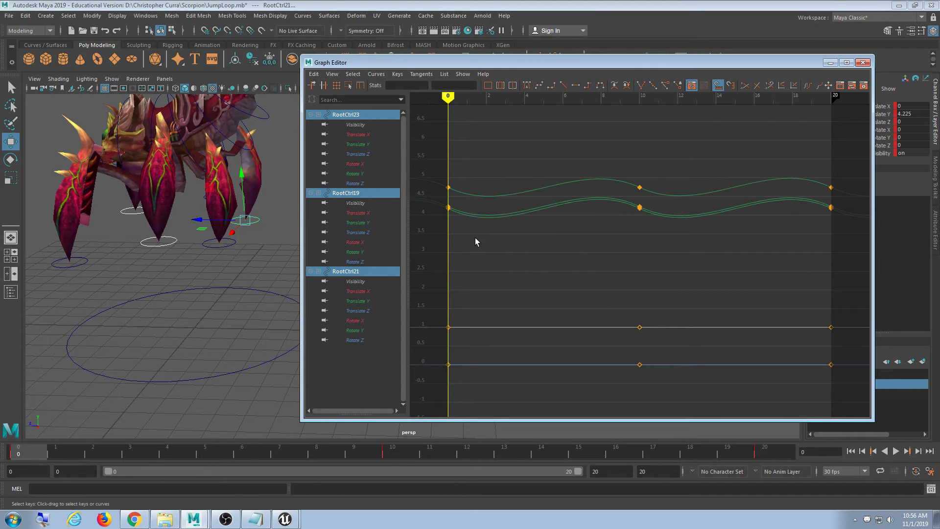
Step: Shift all Translate Y keys of the three leg controls 2 frames forward in time and play the loop
left_click_drag(422, 146, 866, 242)
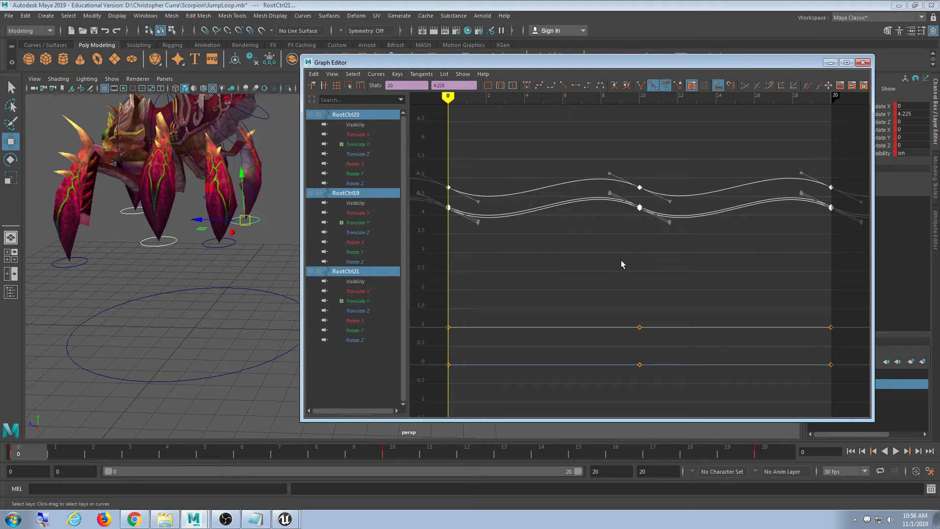
middle_click_drag(603, 235, 606, 233)
key("ctrl+z")
middle_click_drag(557, 245, 589, 247, "shift")
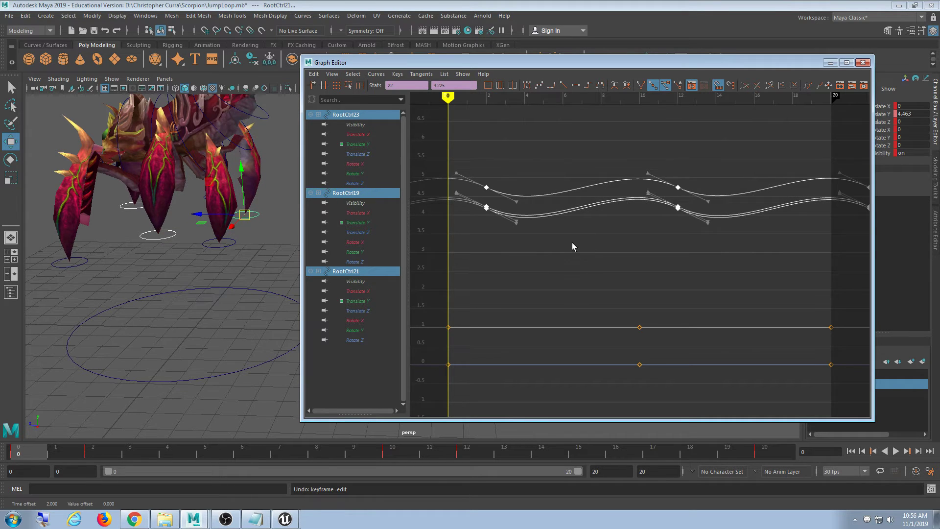
left_click(896, 451)
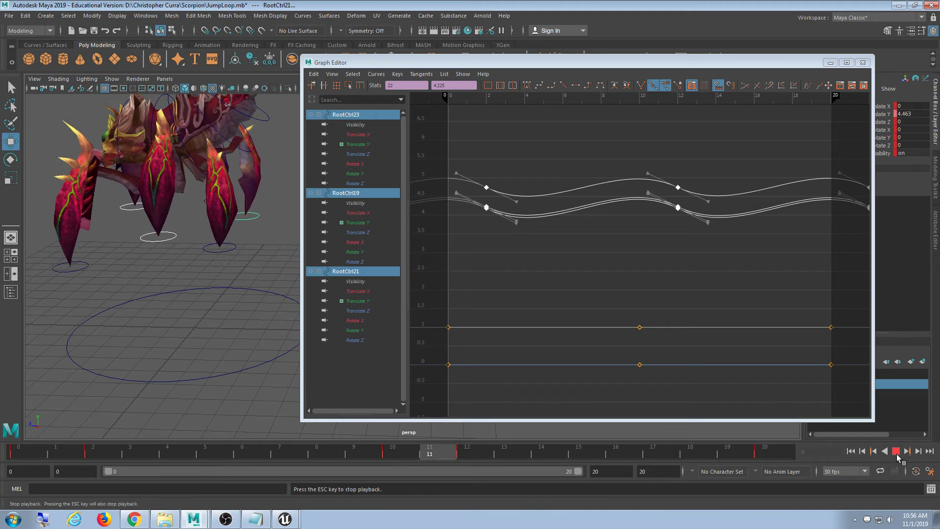
left_click(896, 451)
Step: Export the entire scene as an FBX named JumpLoop in the Scorpion folder and dismiss the export report
left_click(8, 16)
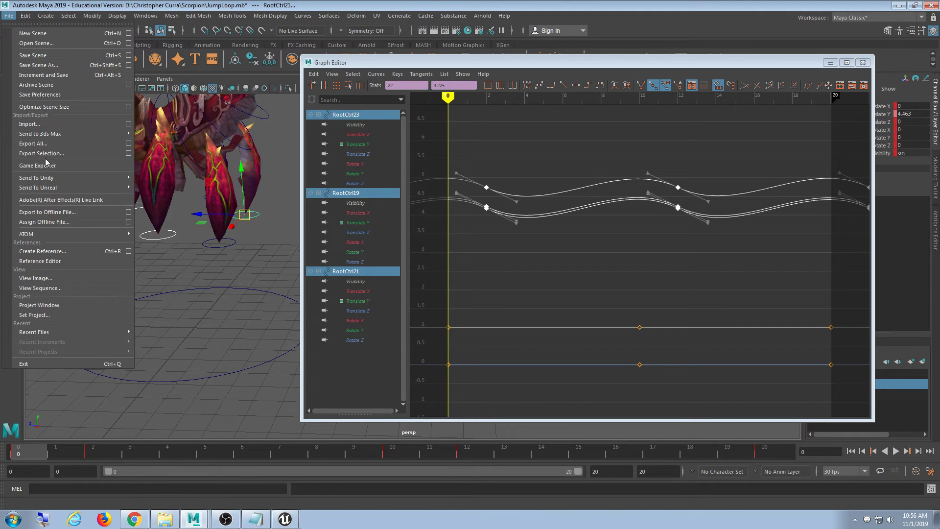
left_click(67, 144)
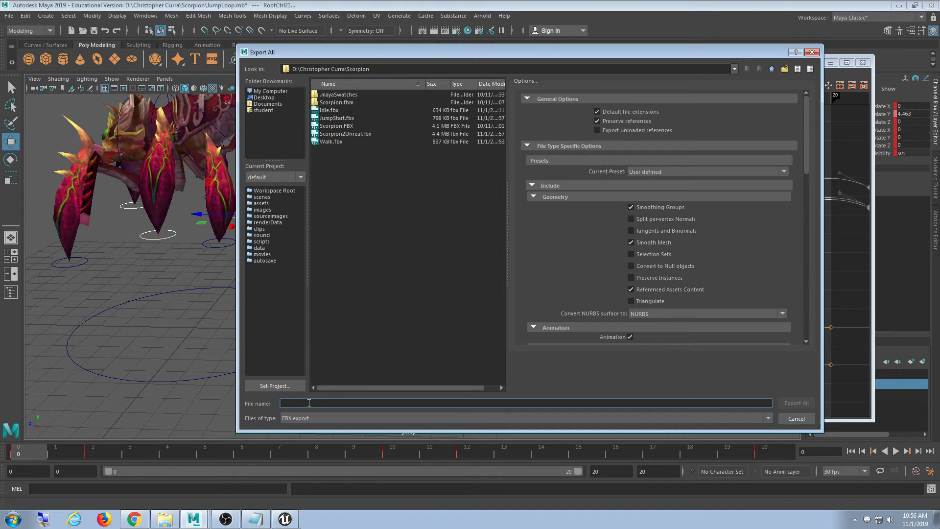
type("Jump")
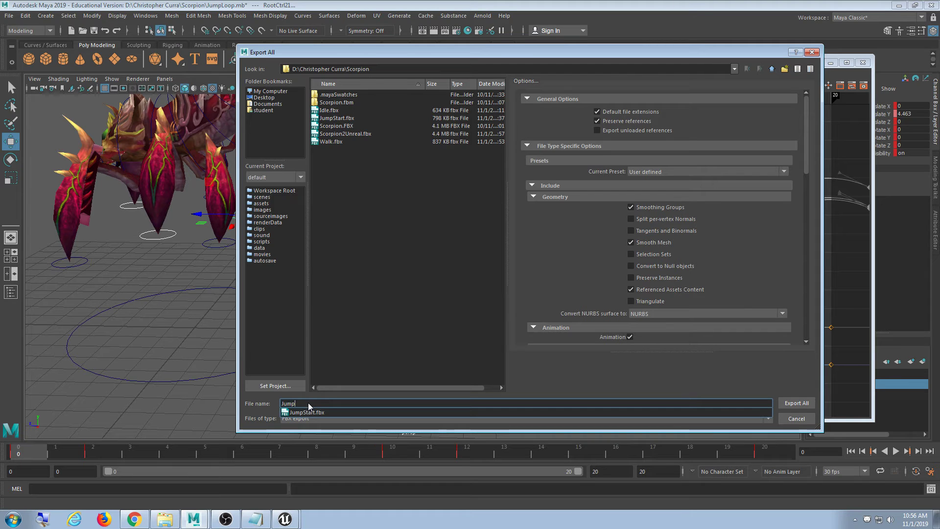
type("Loop")
key("Return")
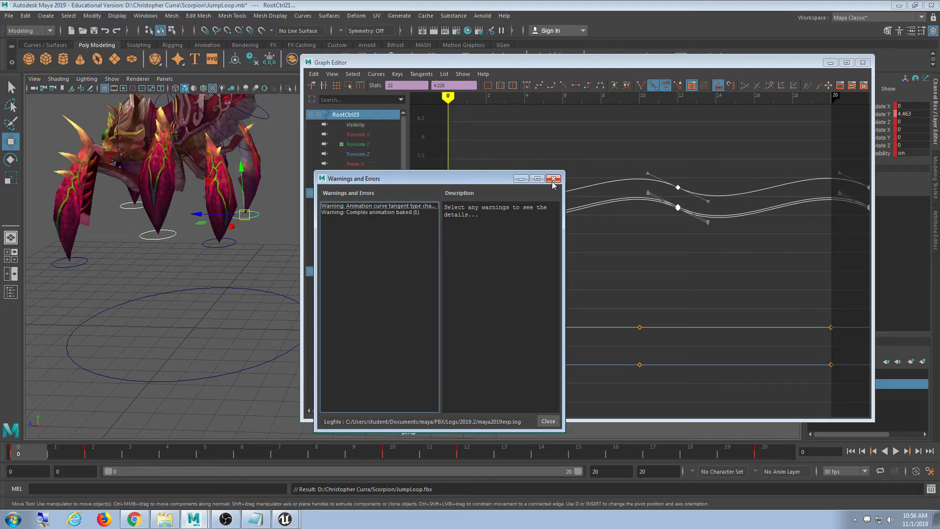
left_click(553, 179)
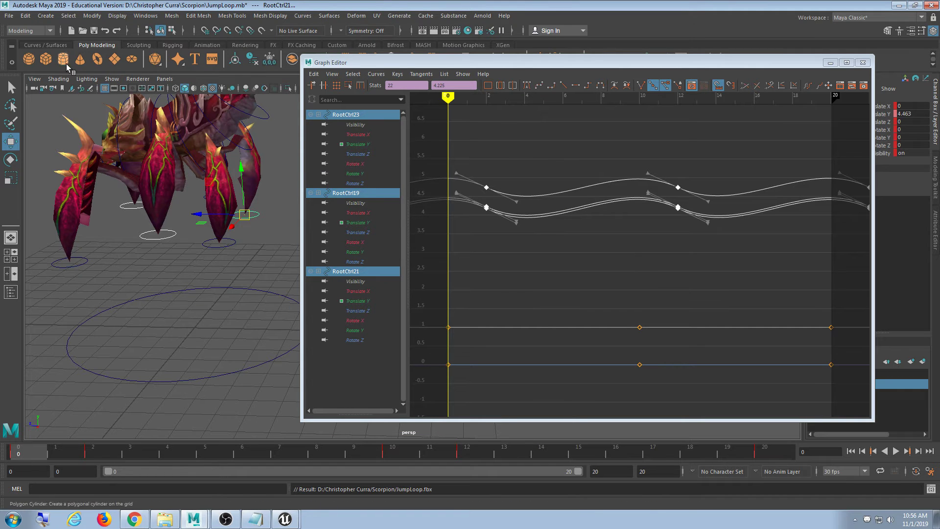
Step: Examine the Export All settings for Bake Animation, Deformed Models and Constraints, then leave without exporting
left_click(8, 16)
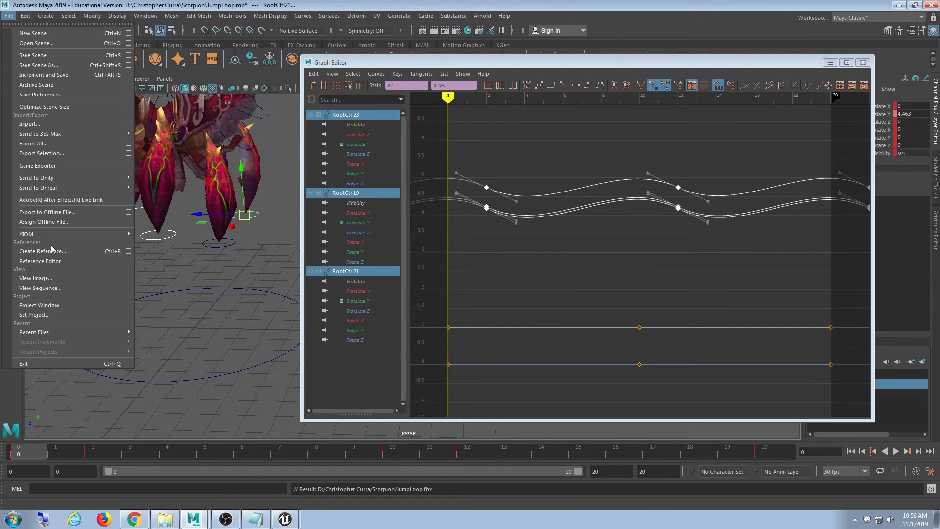
left_click(53, 147)
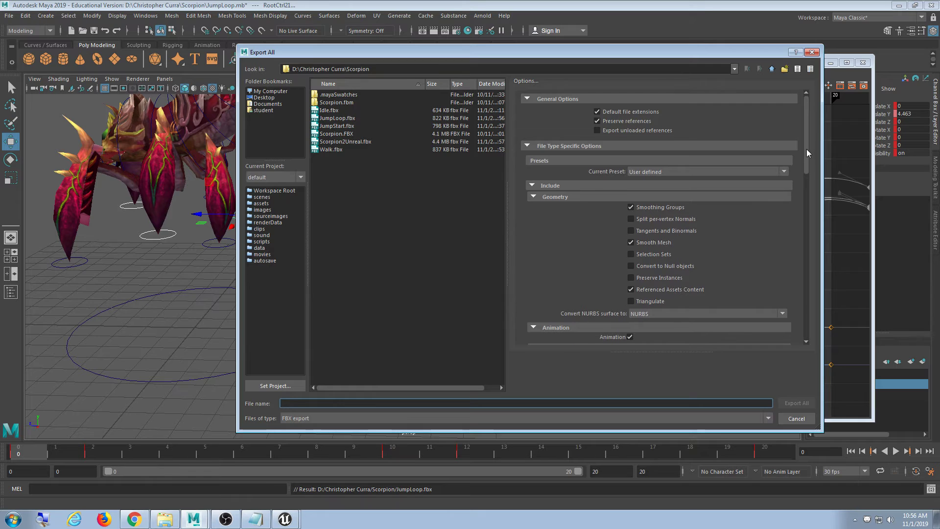
left_click_drag(807, 149, 812, 207)
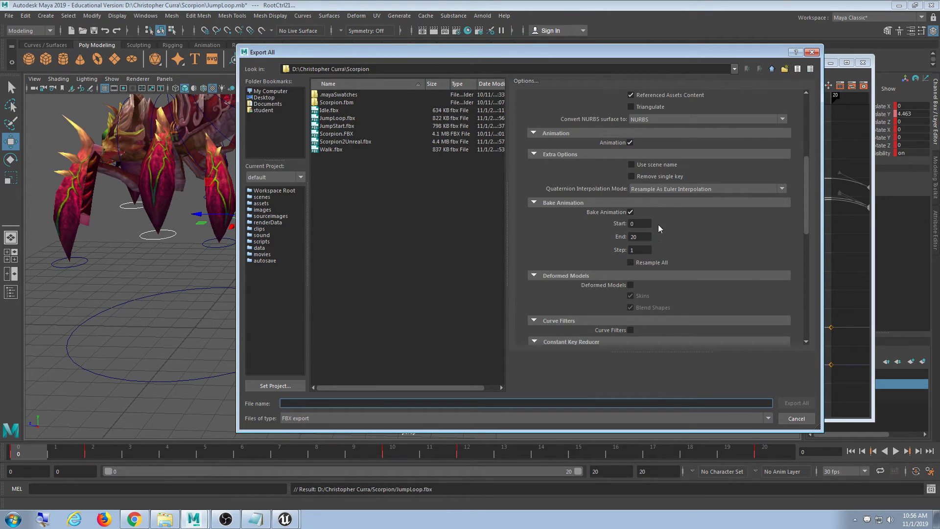
scroll(691, 244, "down", 4)
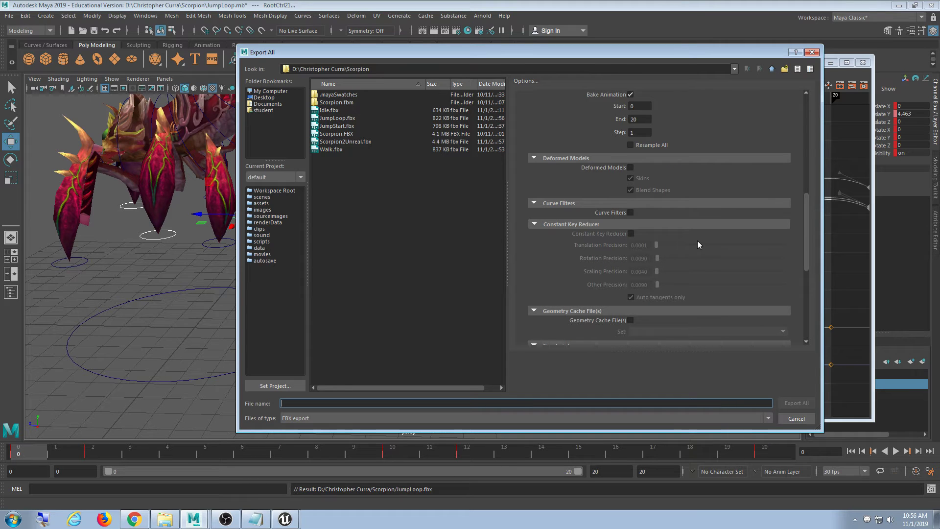
scroll(698, 244, "down", 1)
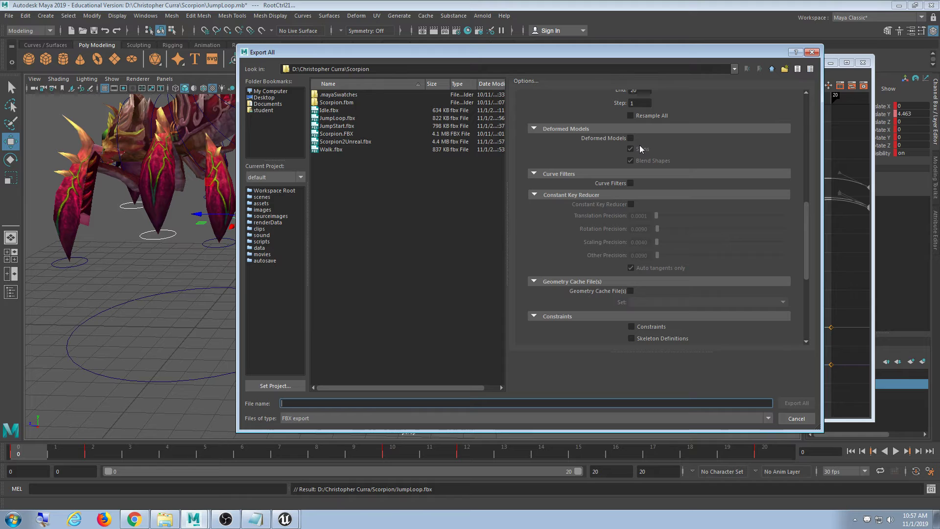
left_click(807, 418)
Step: Close the Graph Editor, deselect the leg controls and frame the whole scorpion in the perspective view
left_click(863, 62)
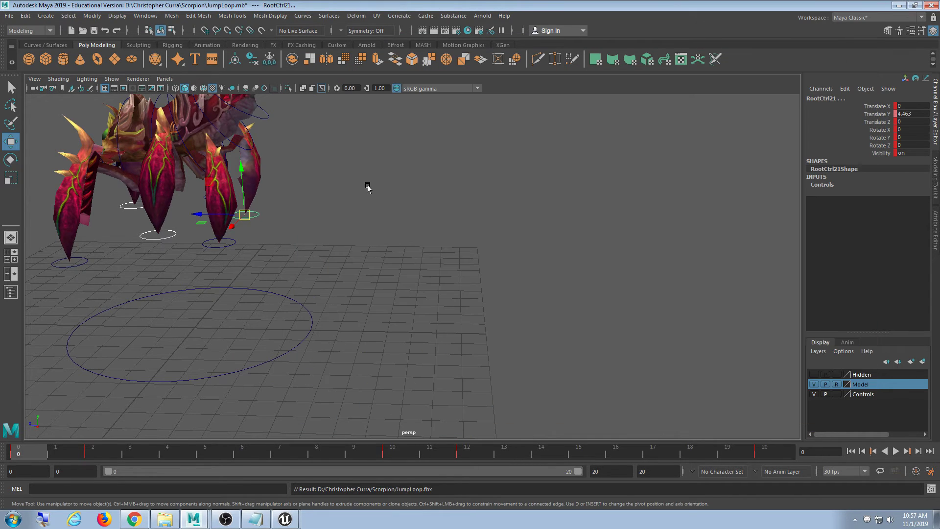
left_click(391, 243)
key("f")
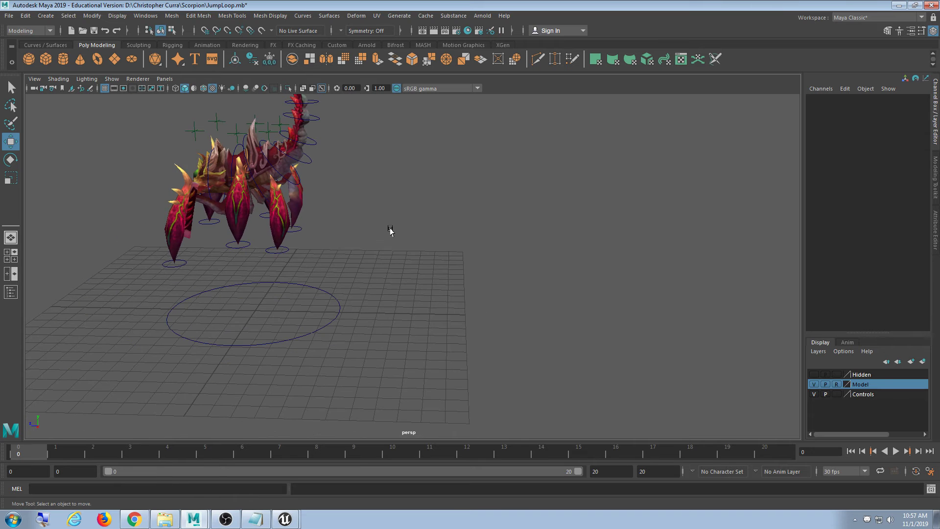
Step: Save the current JumpLoop scene
left_click(25, 16)
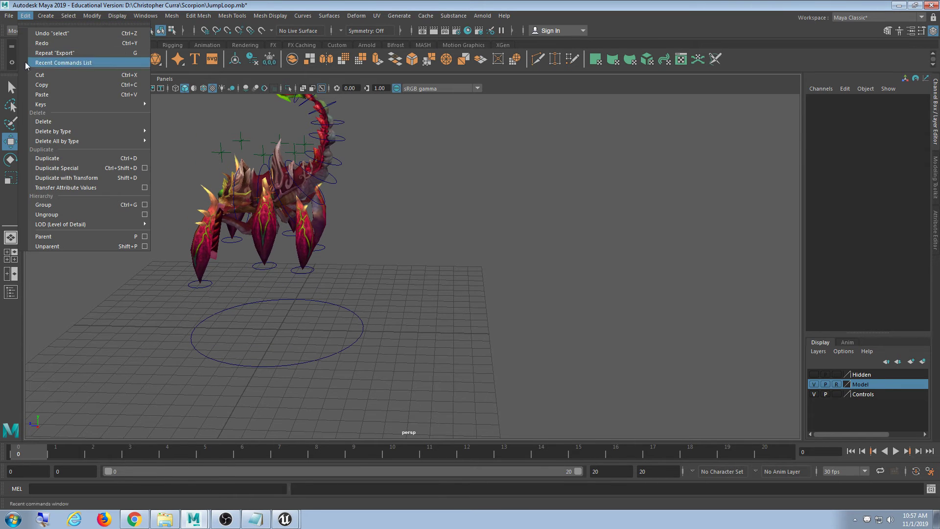
left_click(9, 16)
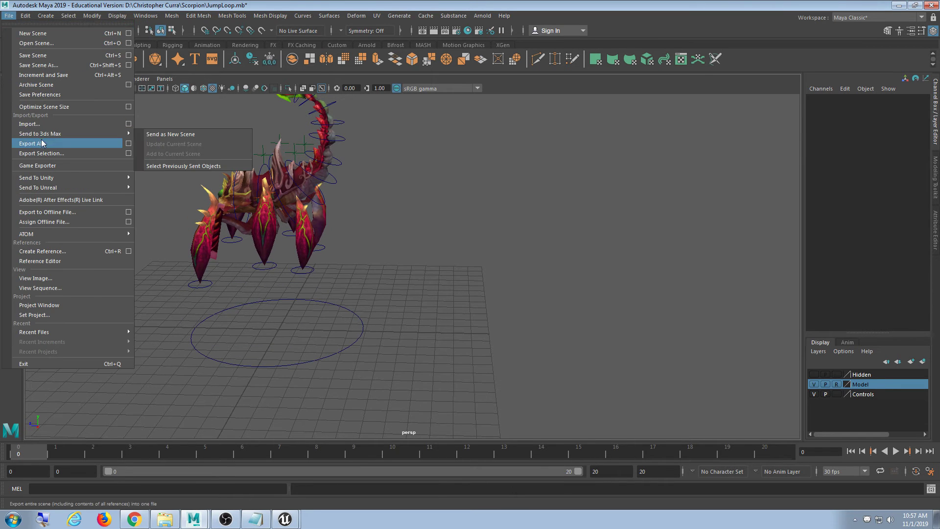
left_click(43, 55)
left_click(10, 18)
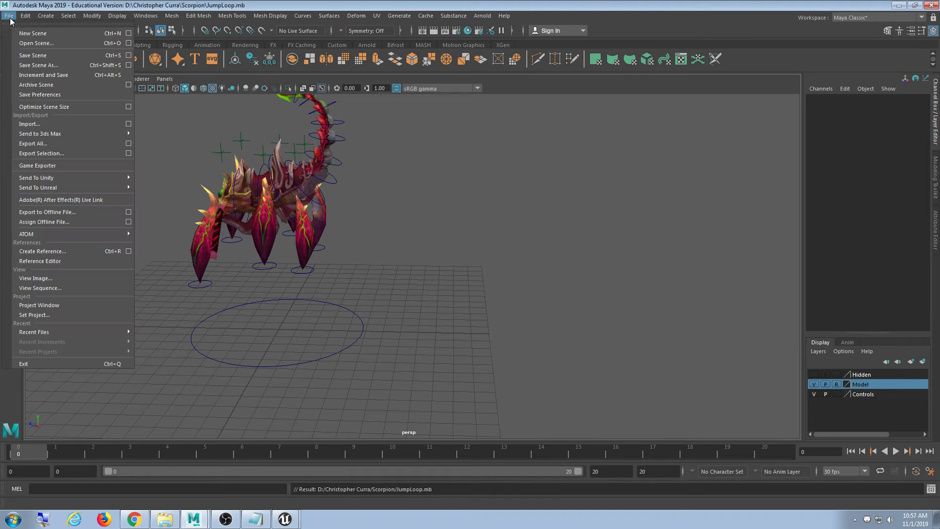
left_click(56, 44)
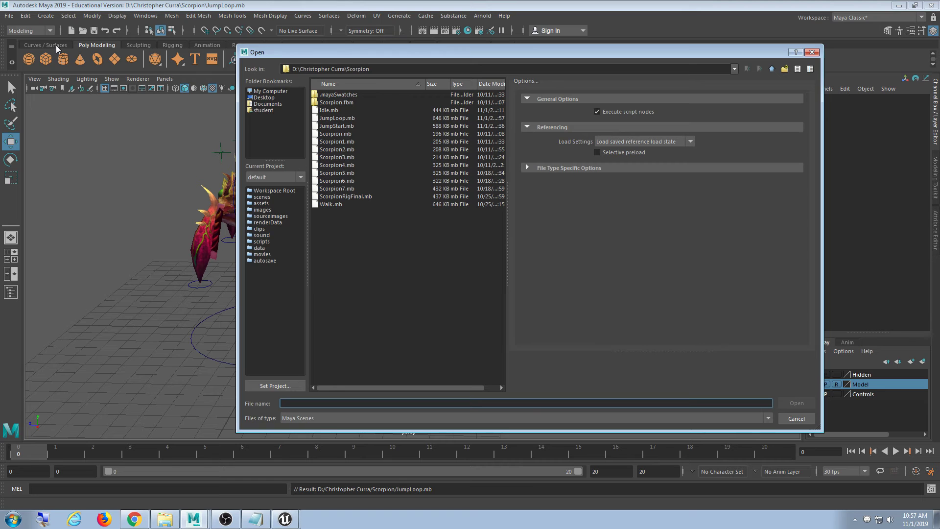
left_click(812, 51)
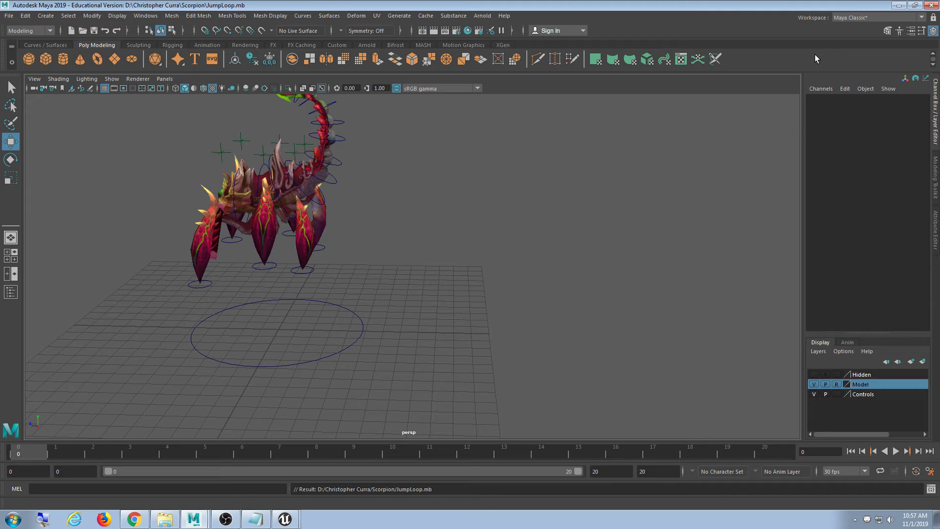
Step: Switch to the Notepad notes and append "- done" to the "jump loop - 20" line
left_click(899, 5)
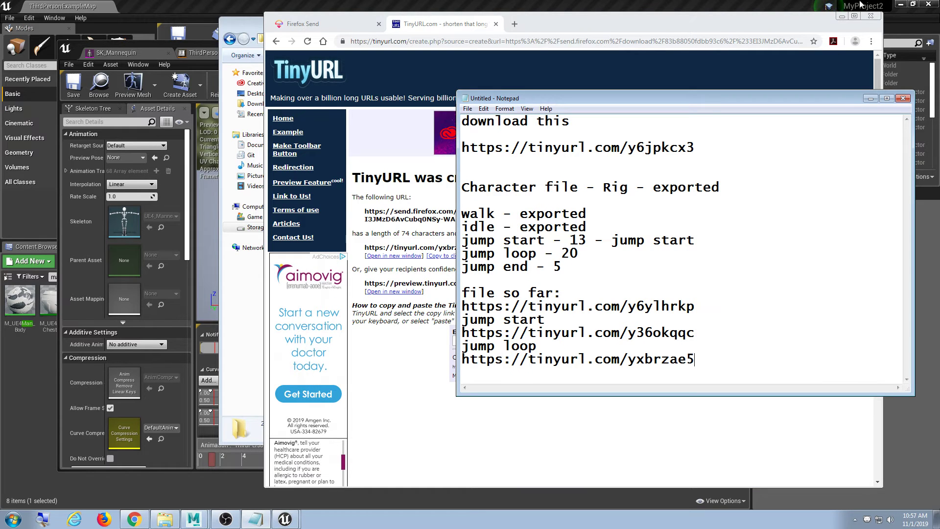
left_click(629, 258)
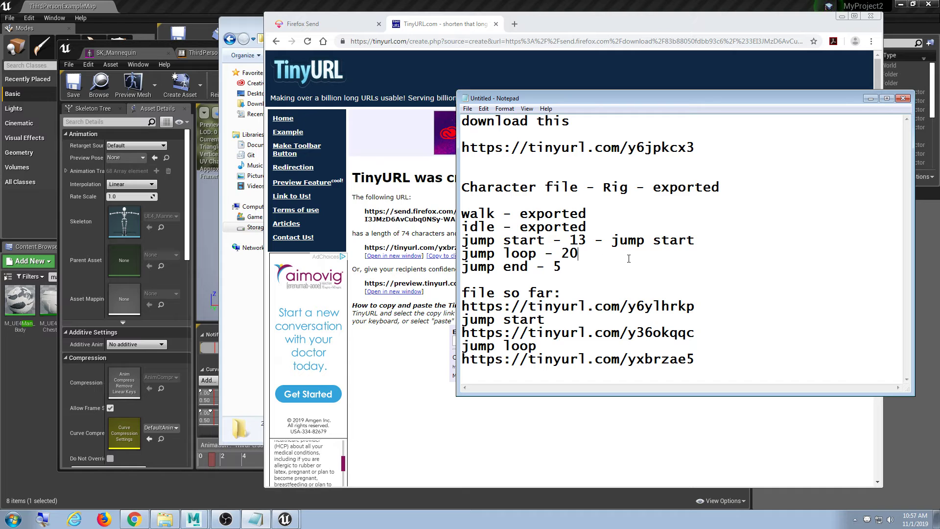
type("- ")
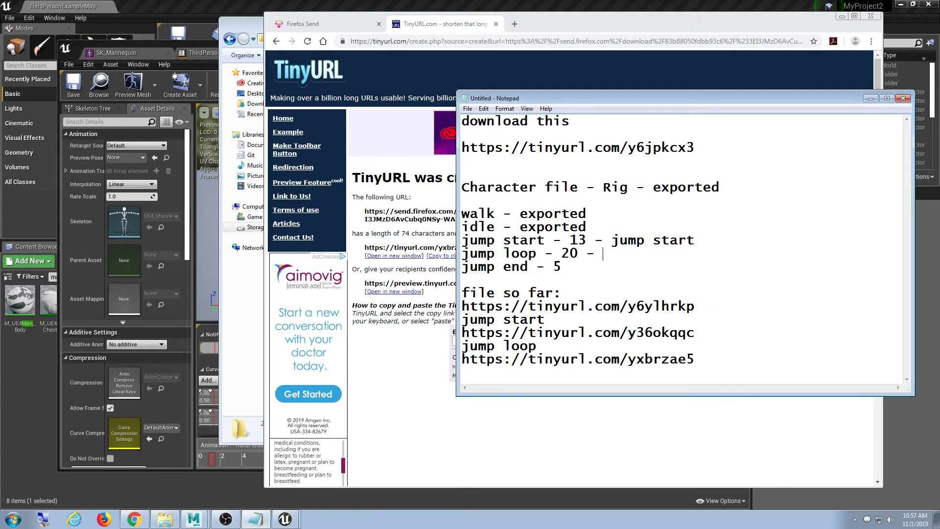
type("dpme")
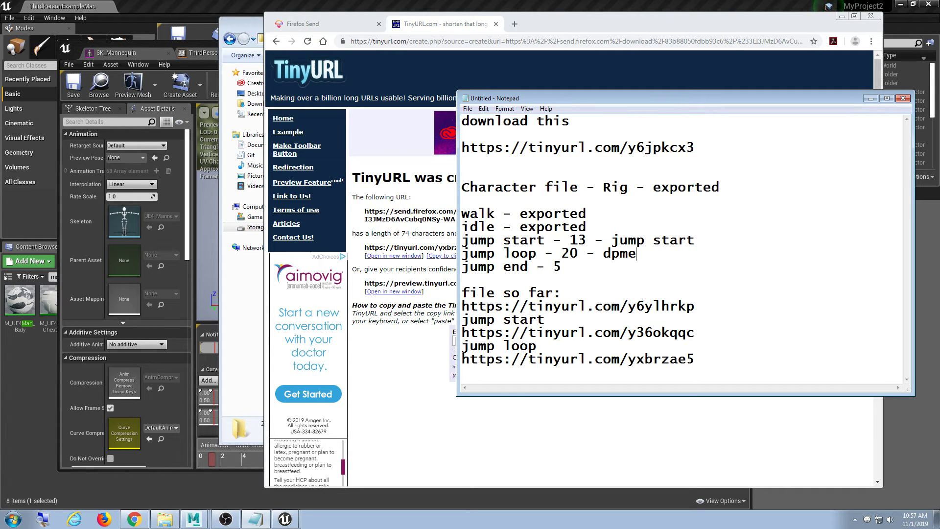
key("BackSpace")
key("BackSpace")
key("BackSpace")
key("BackSpace")
type("done")
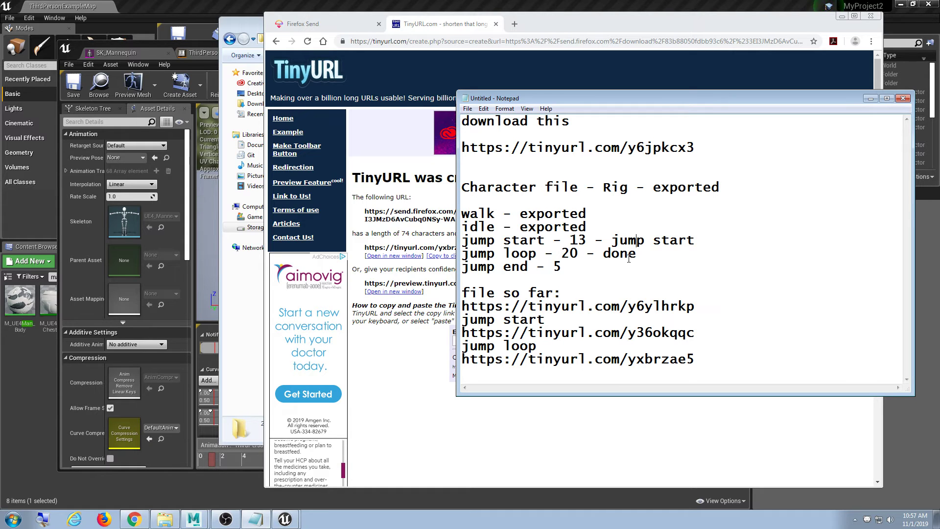
Step: Replace the trailing "jump start" on the "jump start - 13" line of the notes with "done"
left_click_drag(611, 241, 694, 253)
type("done")
key("Down")
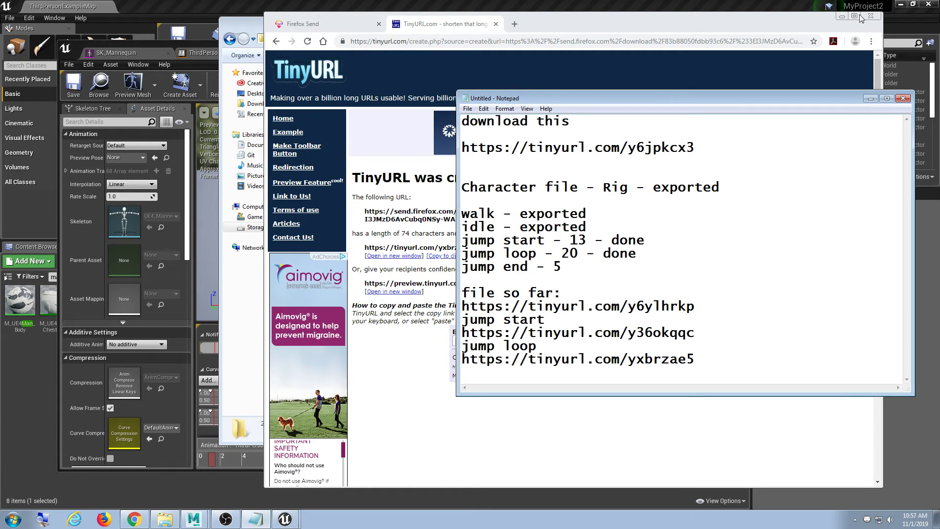
Step: Switch to the Unreal level editor by minimizing the browser, folder and Notepad windows and closing the mannequin animation editor
left_click(841, 16)
left_click(810, 27)
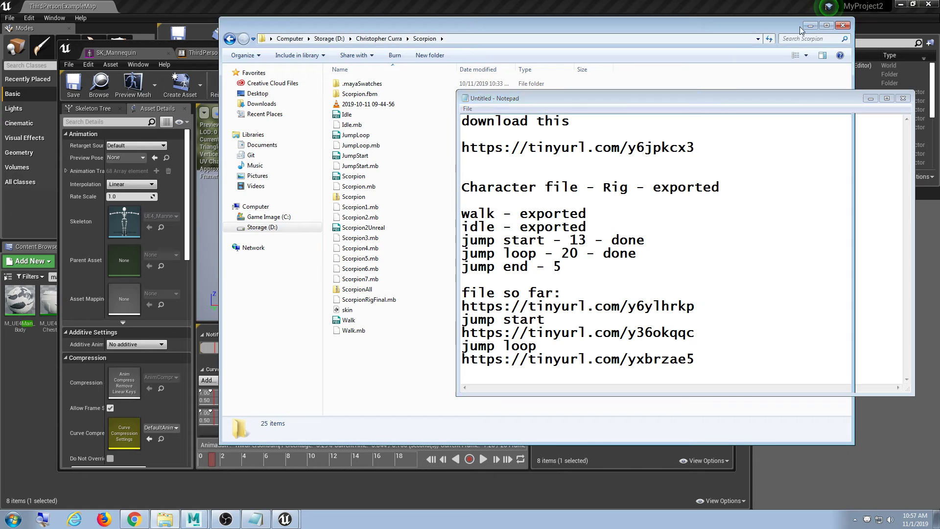
left_click(870, 98)
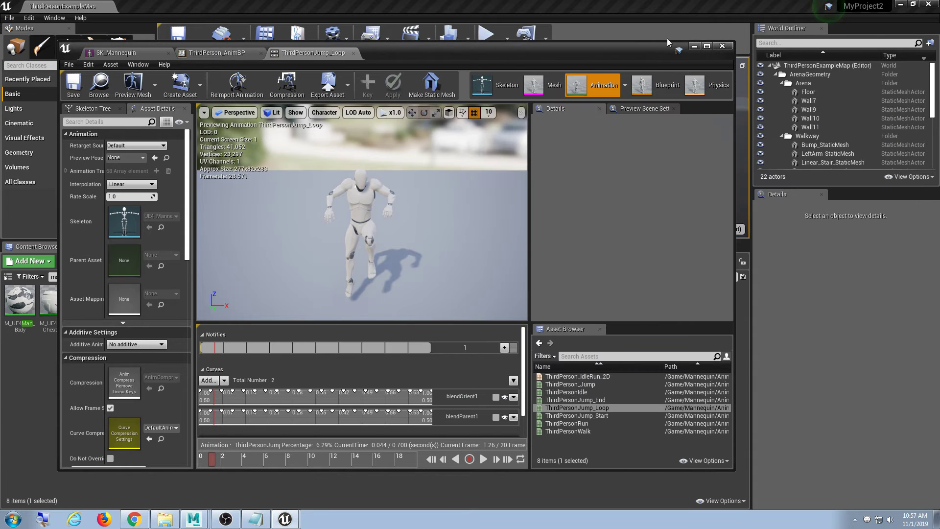
left_click(728, 47)
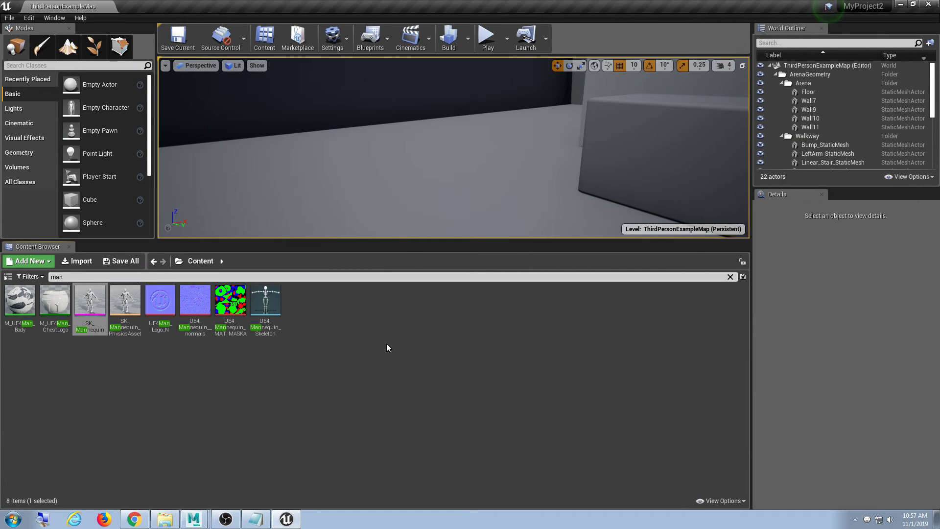
Step: Deselect the mannequin asset and remove the "man" search filter from the Content Browser
left_click_drag(395, 240, 395, 277)
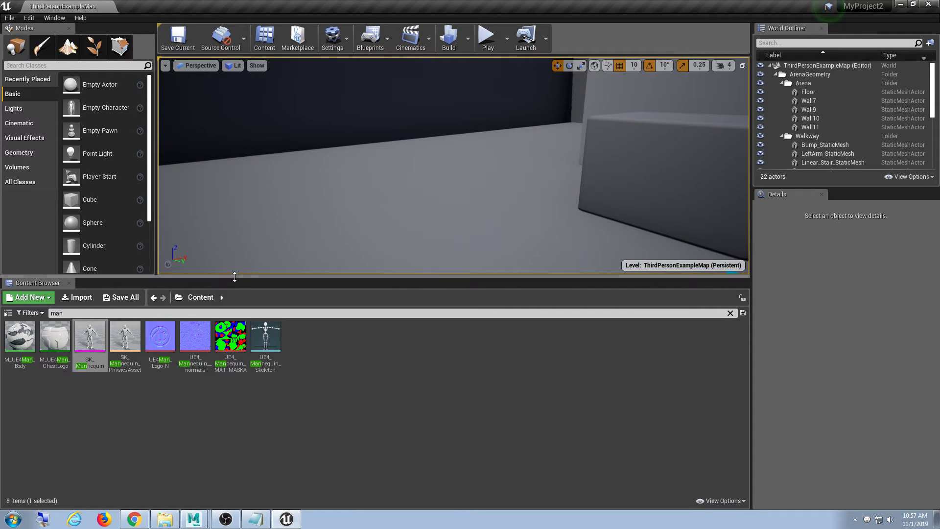
left_click_drag(229, 277, 246, 239)
left_click(377, 330)
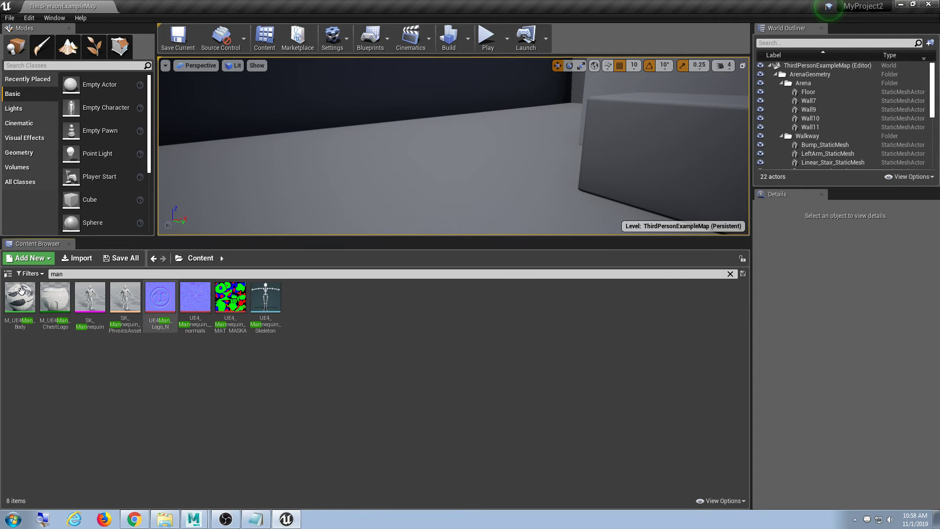
left_click(108, 275)
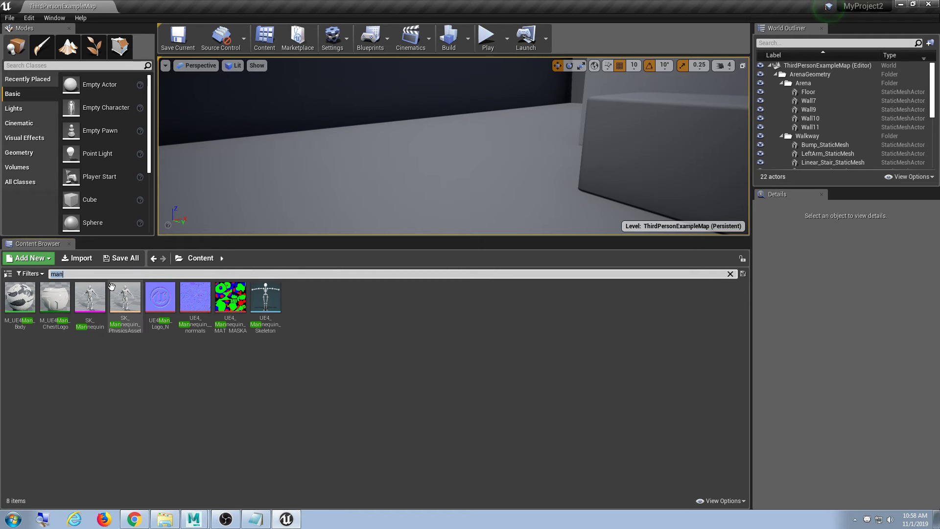
key("BackSpace")
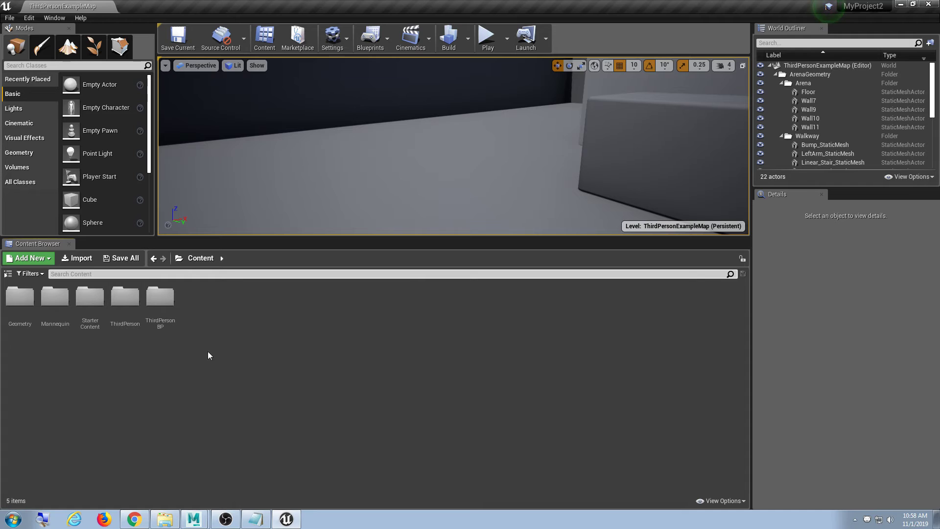
Step: Create a new folder named Scorpion in the project's Content folder
right_click(234, 322)
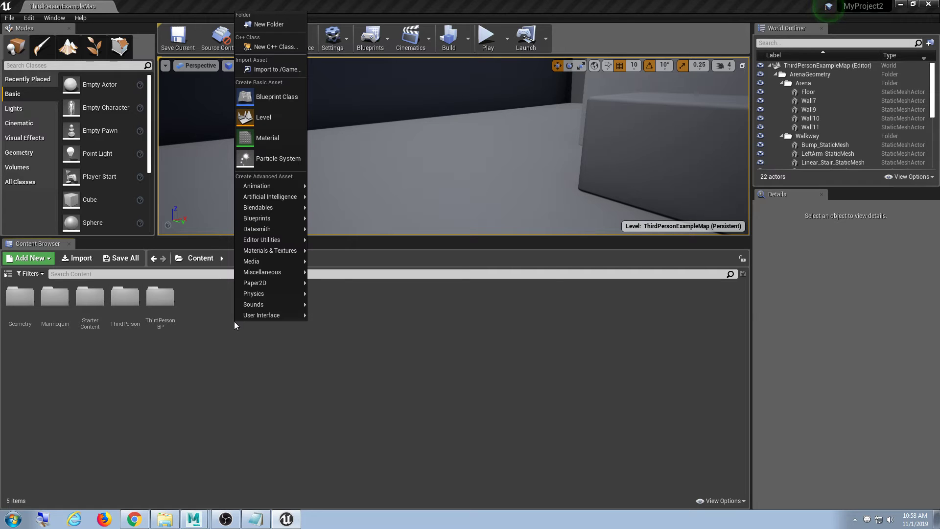
left_click(269, 24)
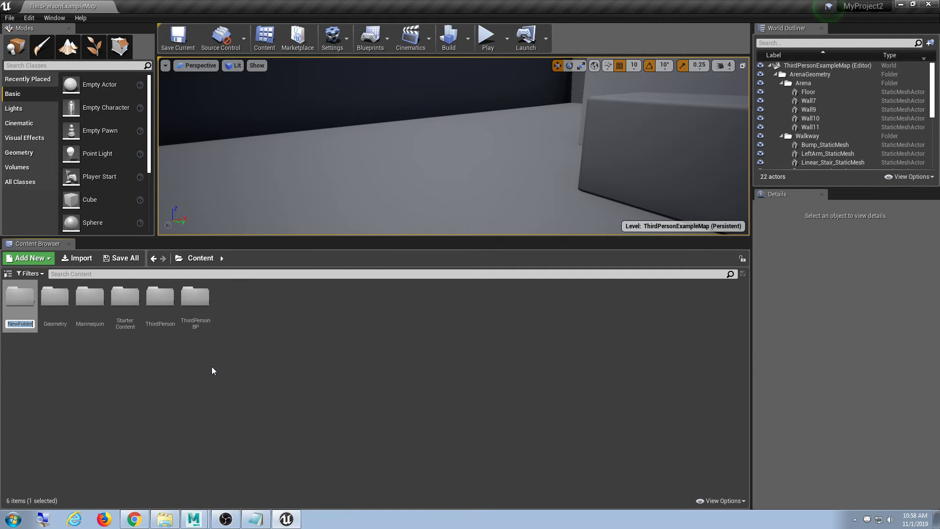
type("Scor")
key("BackSpace")
key("BackSpace")
key("BackSpace")
key("BackSpace")
type("Scorpion")
key("Return")
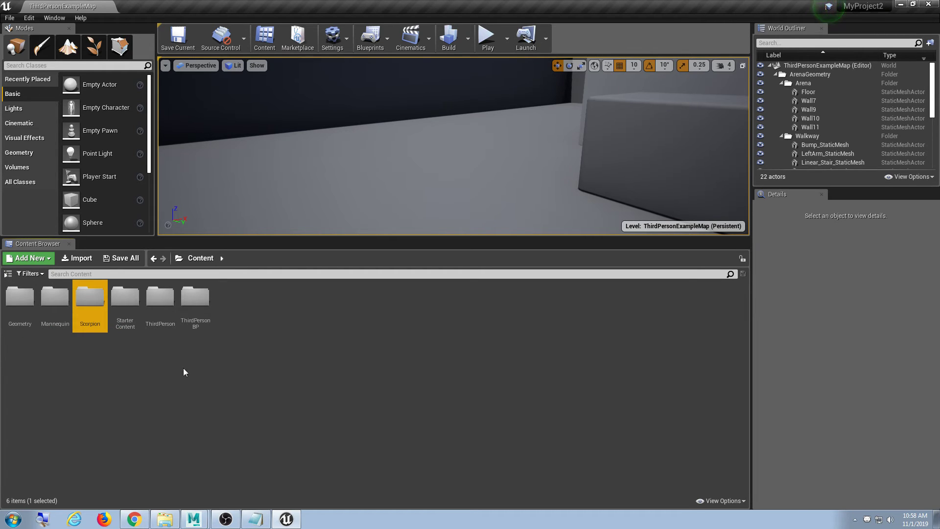
Step: Open the Scorpion folder and create a subfolder named Animation inside it
double_click(91, 306)
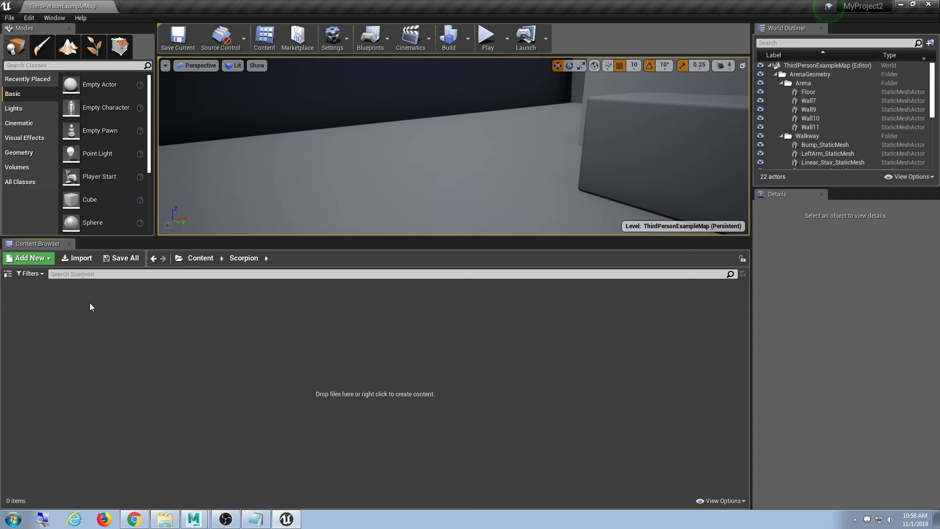
right_click(122, 340)
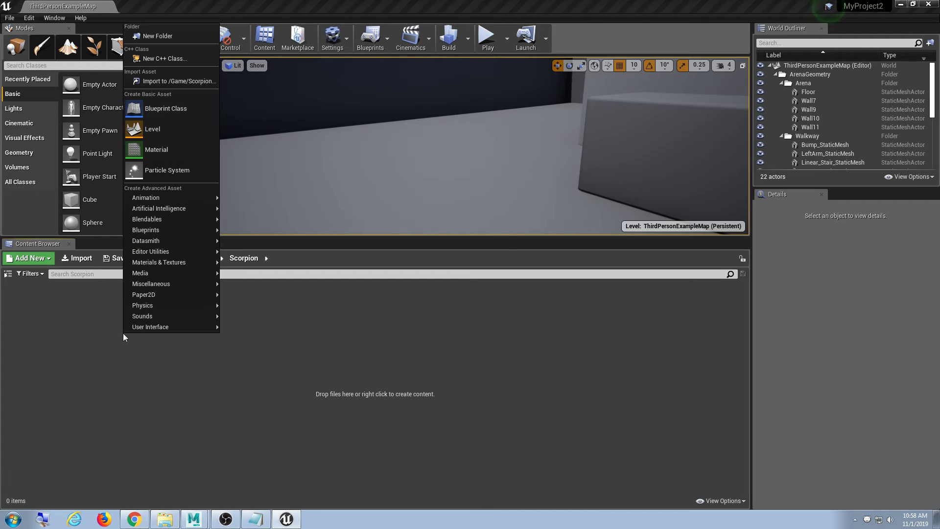
left_click(146, 36)
type("a/n")
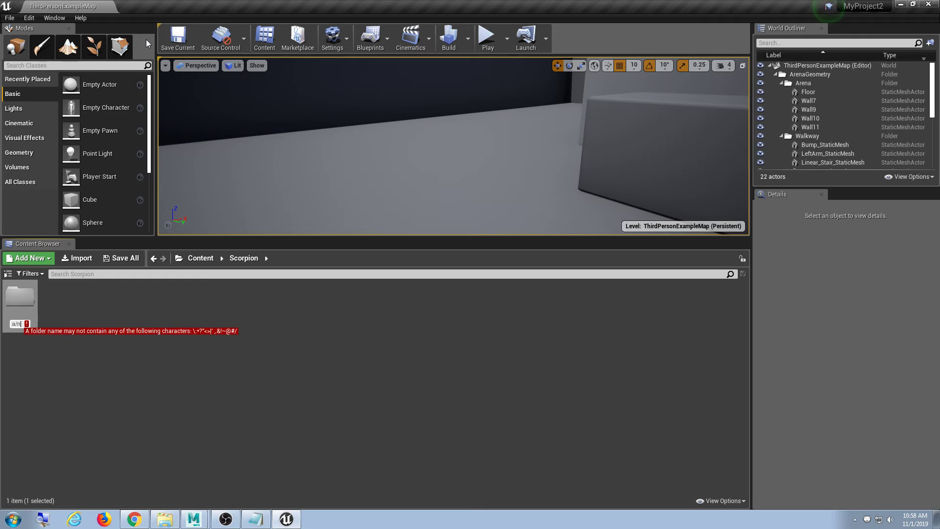
key("BackSpace")
key("BackSpace")
key("BackSpace")
type("Animatio")
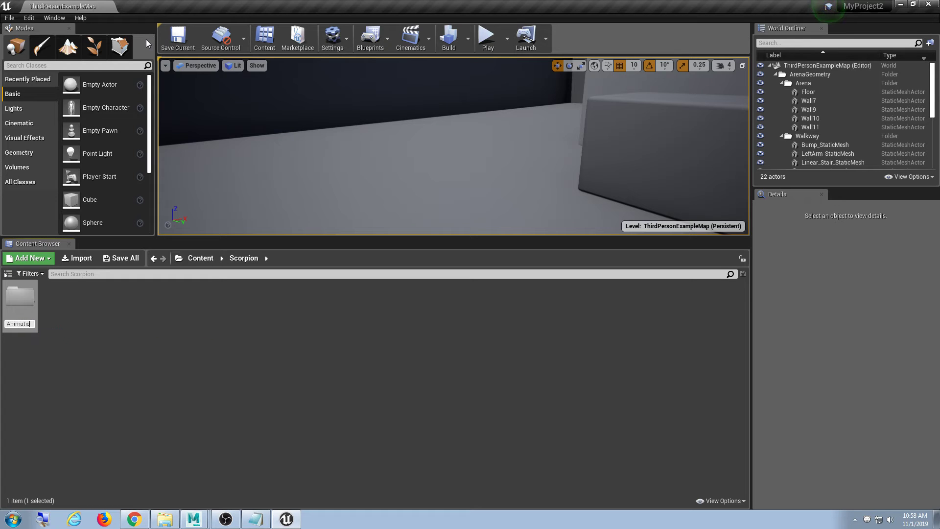
type("n")
key("Return")
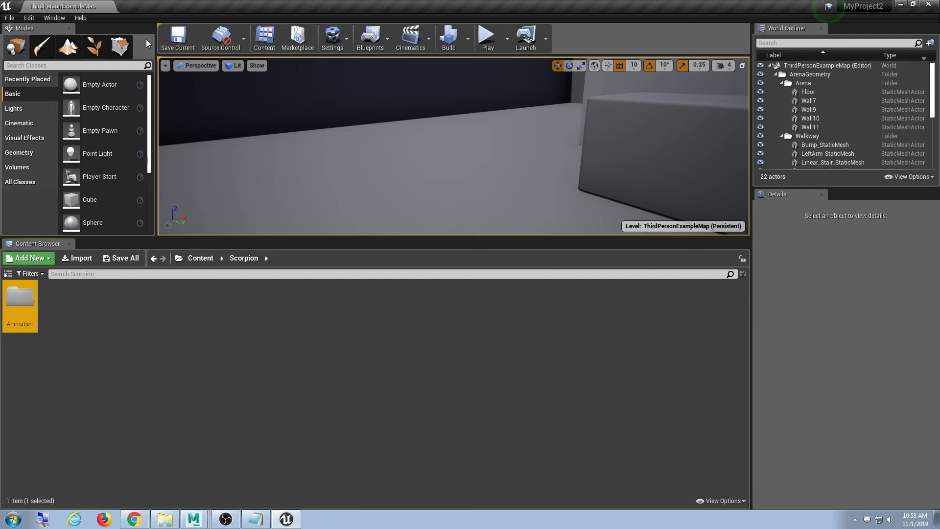
left_click(265, 274)
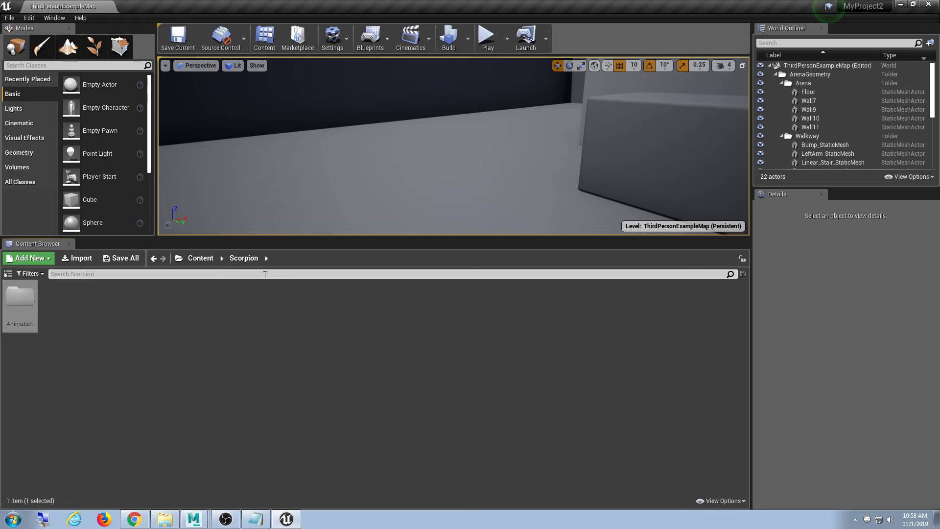
right_click(284, 313)
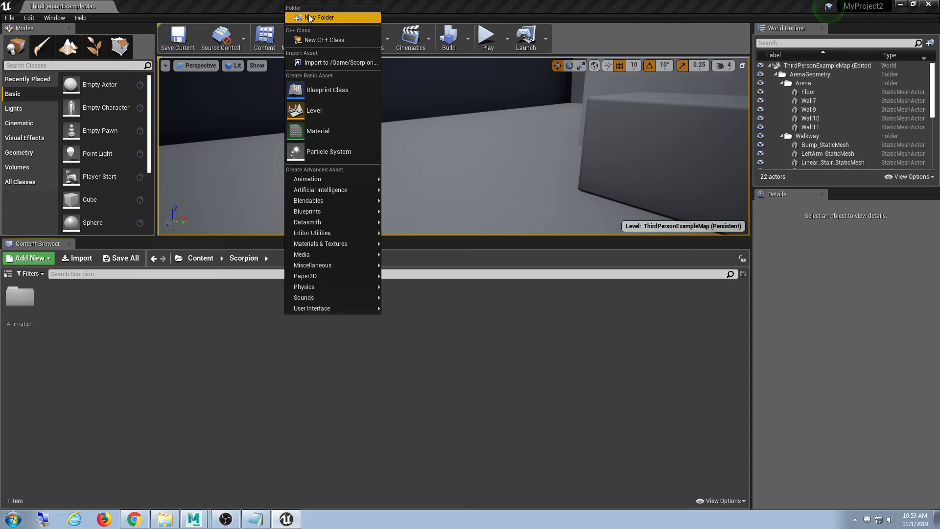
left_click(218, 328)
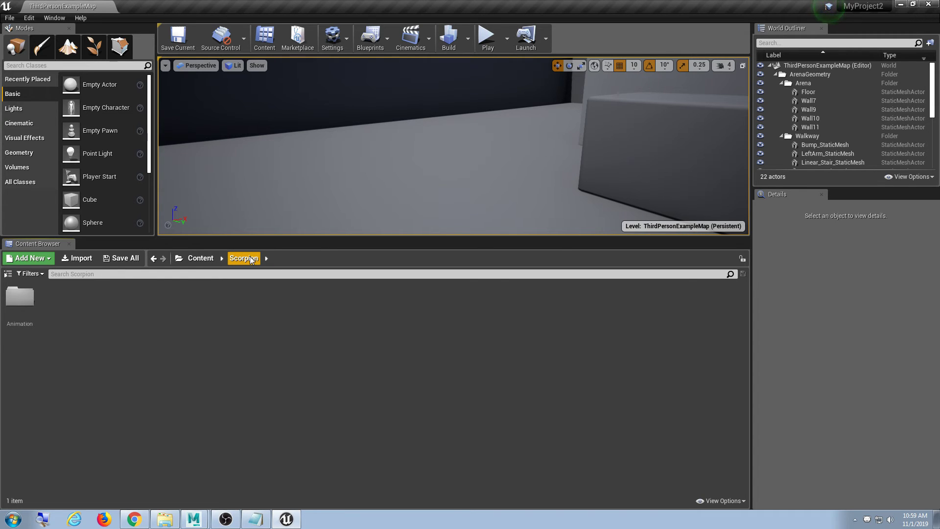
Step: Start an import into the Scorpion content folder and browse to the Scorpion source folder on the Storage (D:) drive
left_click(73, 263)
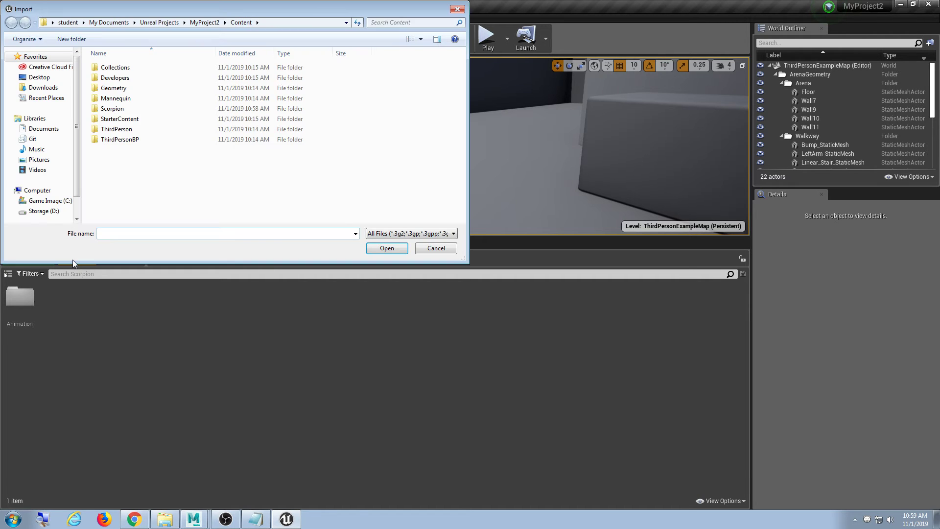
left_click_drag(214, 12, 401, 71)
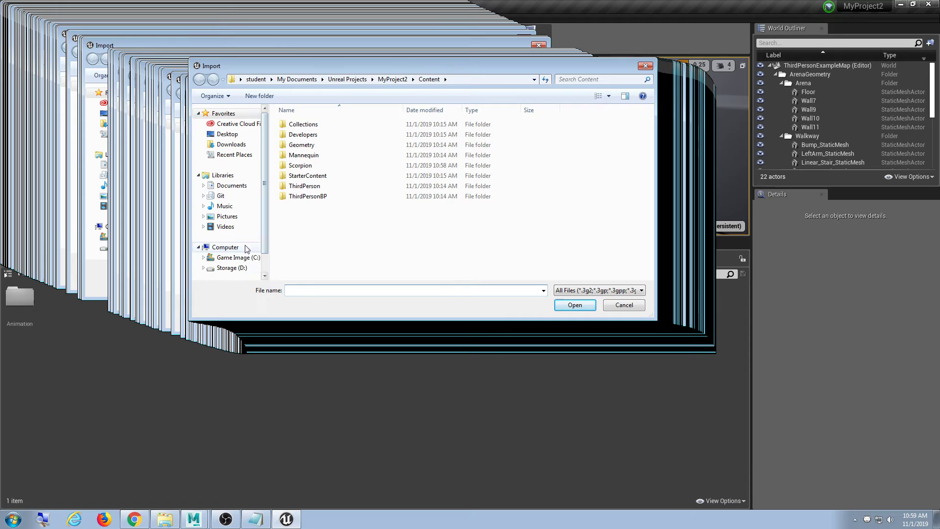
left_click(232, 268)
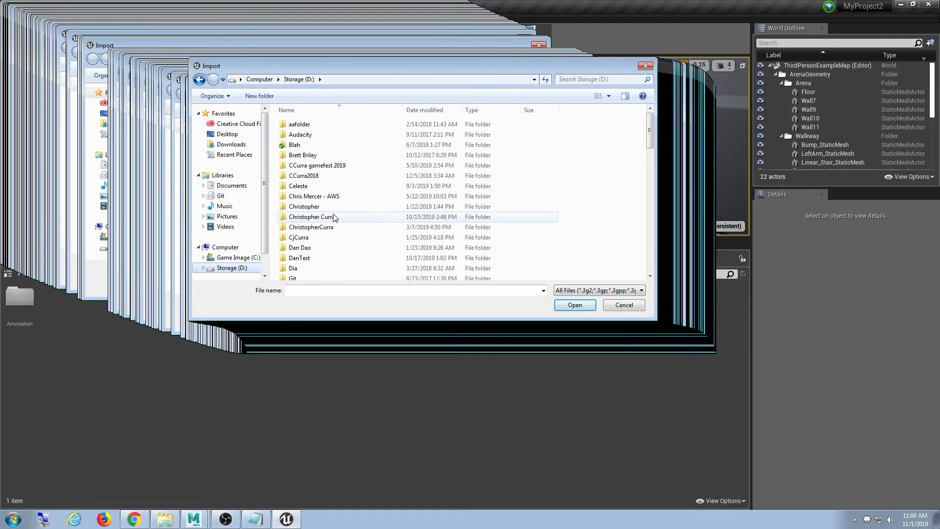
double_click(336, 221)
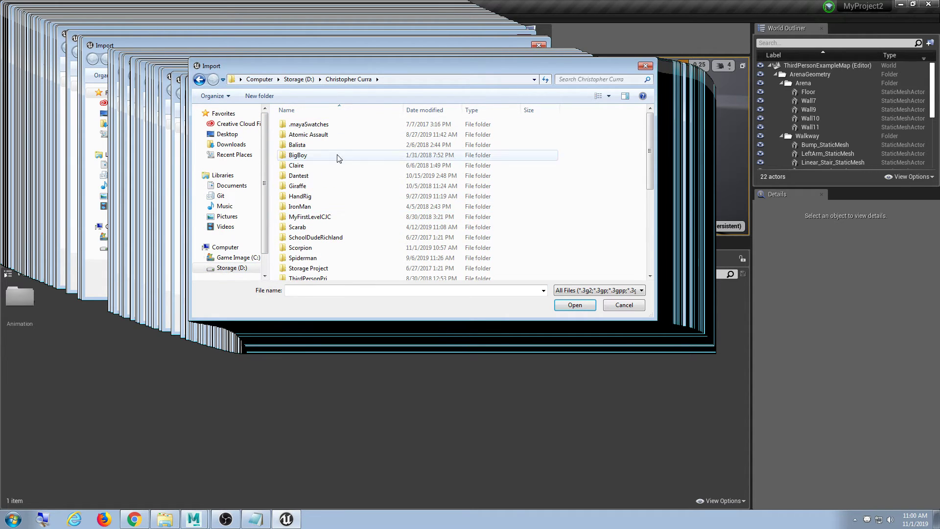
double_click(322, 249)
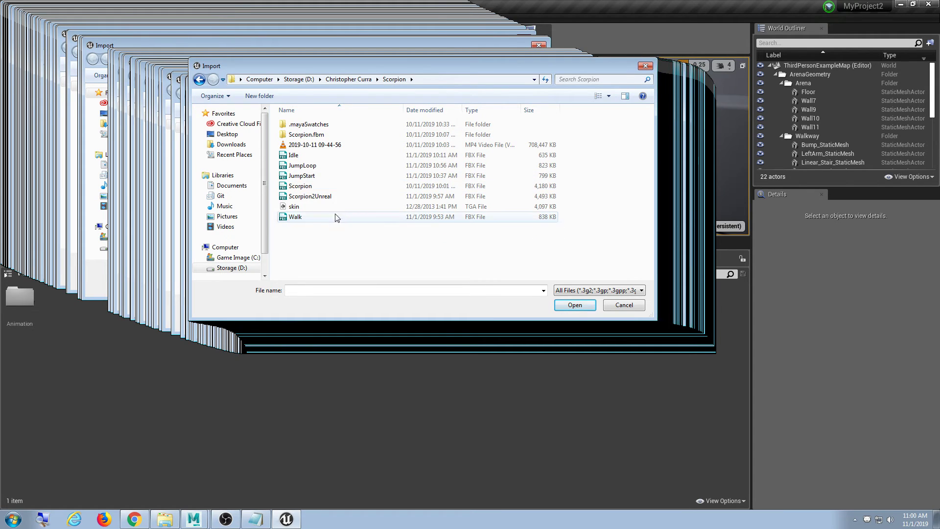
Step: Import the Scorpion2Unreal FBX as a skeletal mesh with the default import options, and dismiss the message log
left_click(317, 188)
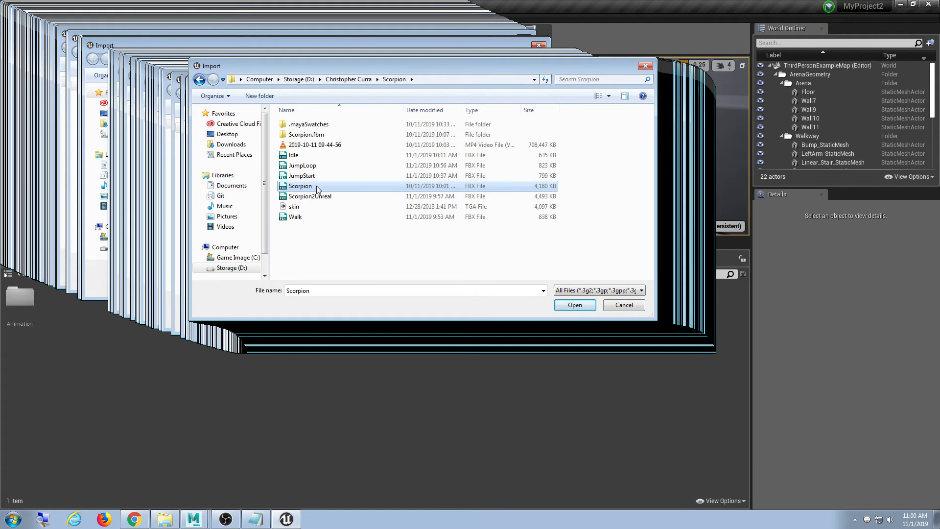
left_click(330, 198)
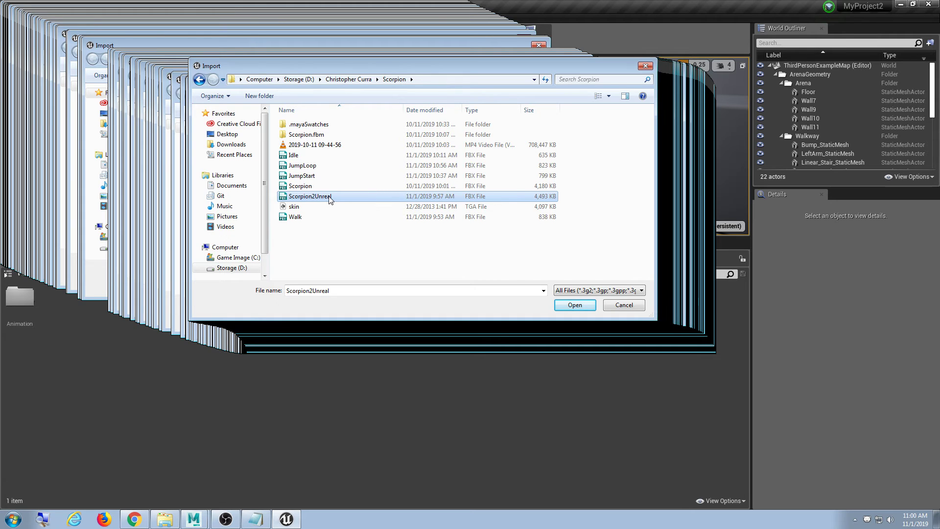
left_click(582, 307)
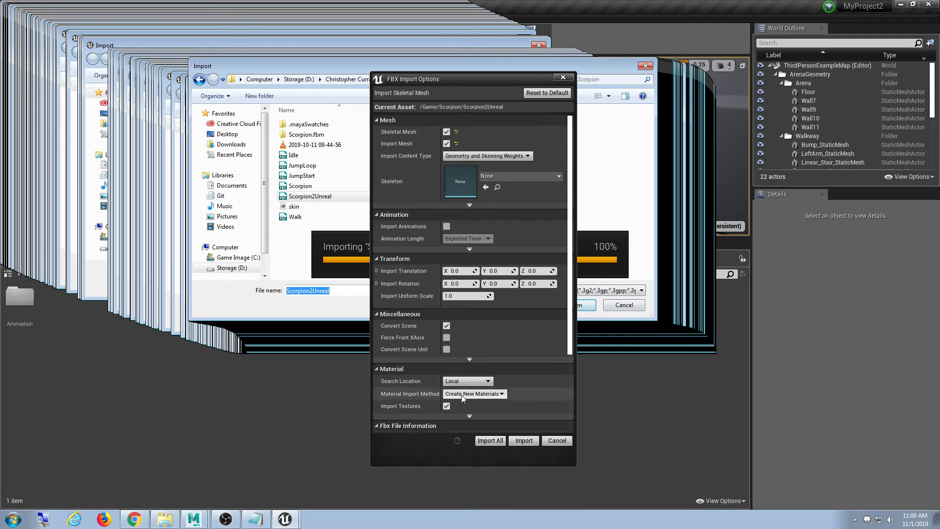
left_click(504, 440)
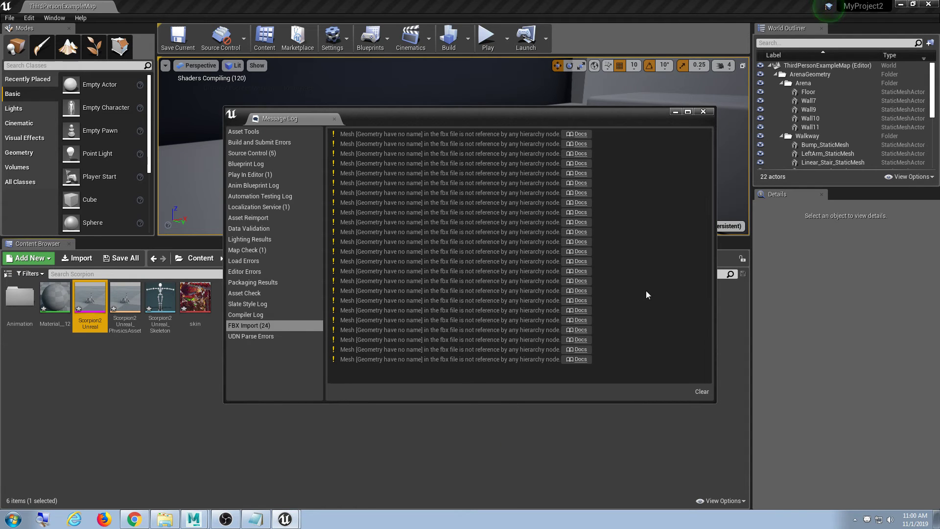
left_click(703, 112)
left_click(294, 396)
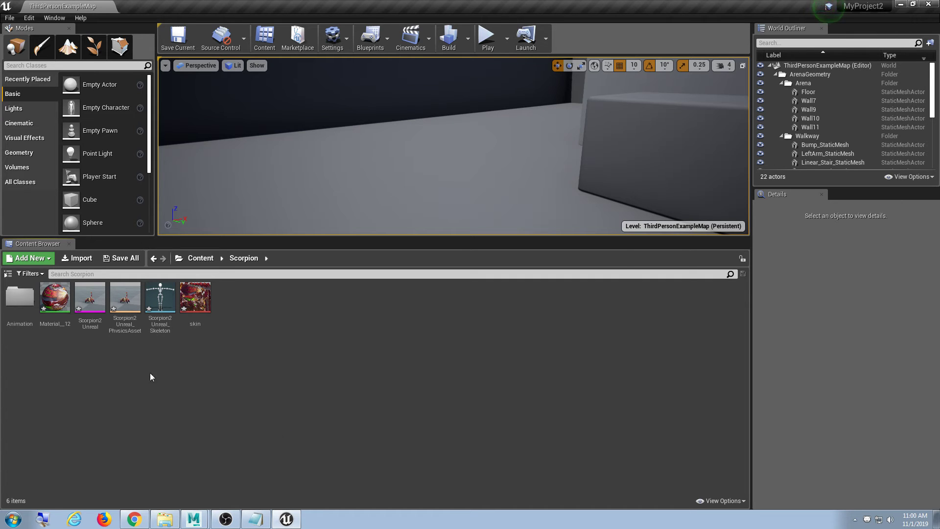
Step: Inspect the imported Scorpion2Unreal mesh from several angles and distances in its mesh editor, and close the editor
double_click(97, 325)
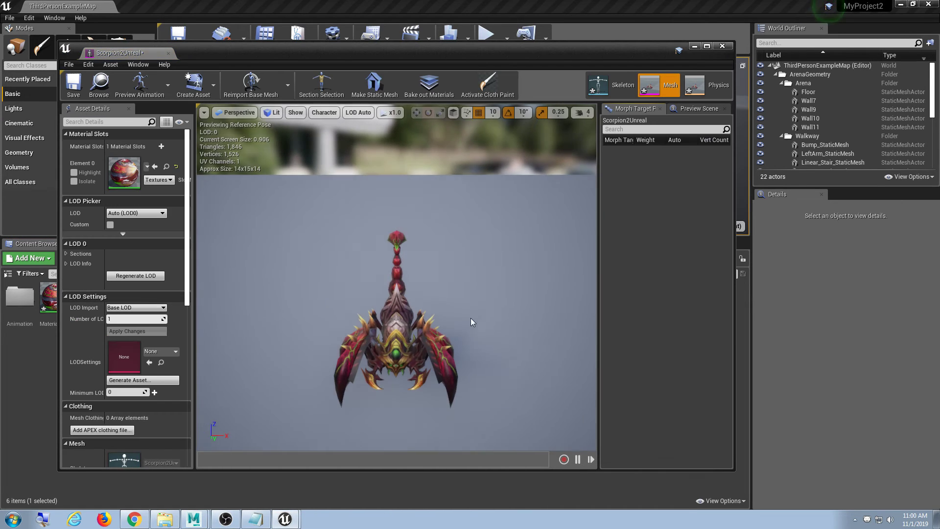
key("super")
type("fg")
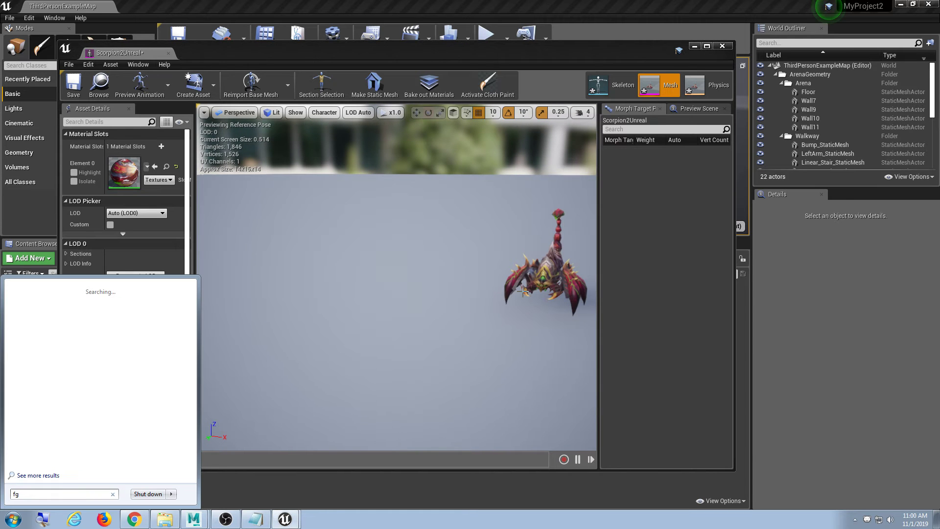
left_click(523, 292)
left_click_drag(523, 292, 391, 352, "alt")
key("f")
left_click_drag(407, 282, 480, 350, "alt")
scroll(394, 319, "down", 10)
scroll(394, 320, "up", 10)
scroll(374, 331, "down", 8)
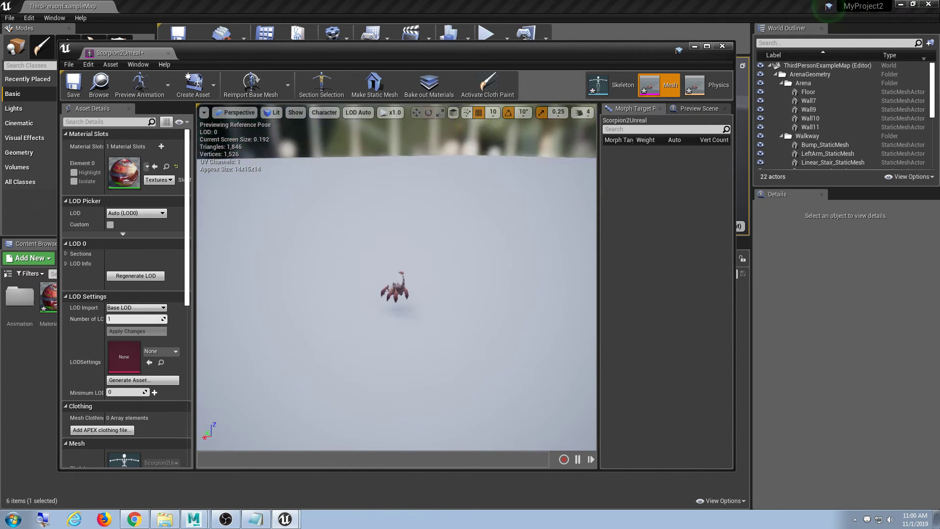
mouse_move(367, 335)
left_mouse_down("alt")
mouse_move(382, 274)
mouse_move(367, 334)
left_mouse_up("alt")
scroll(368, 335, "up", 3)
scroll(366, 333, "down", 7)
scroll(366, 333, "up", 7)
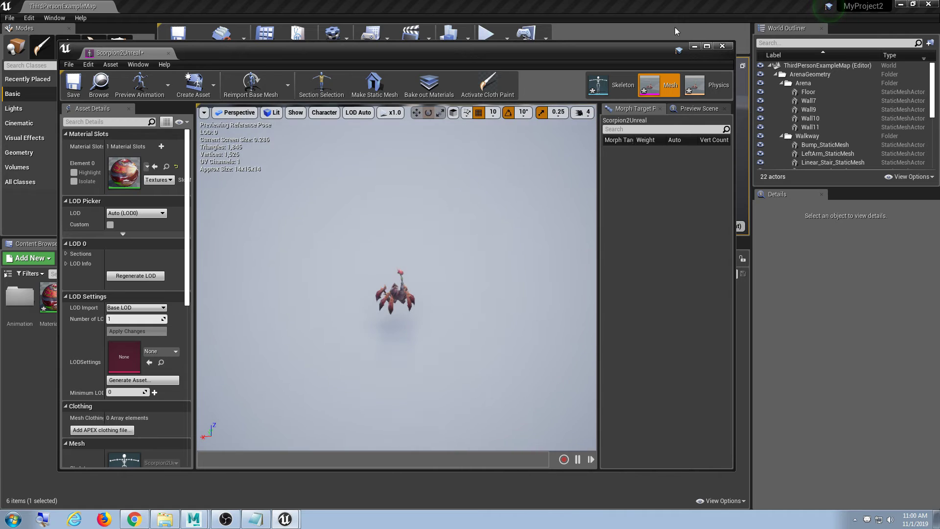
left_click(722, 46)
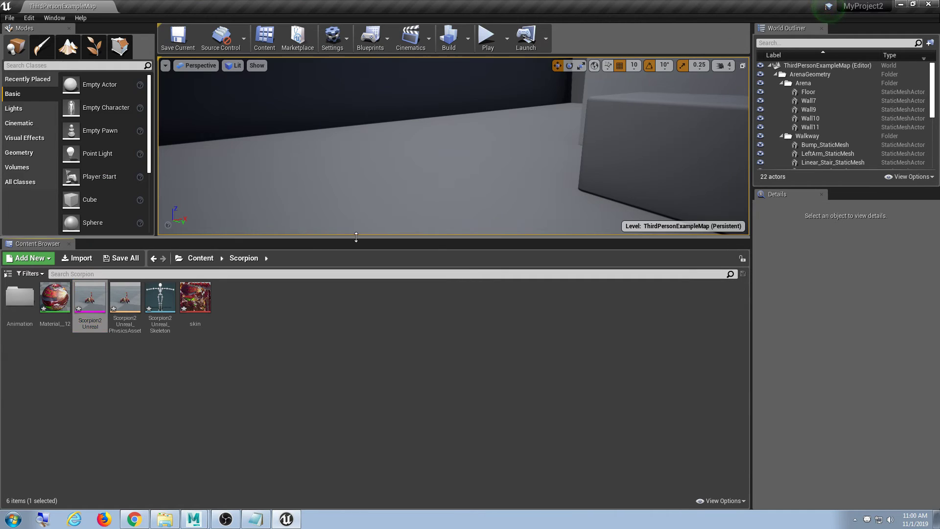
Step: Enlarge the level viewport, place the Scorpion2Unreal skeletal mesh on the arena floor and frame it
left_click_drag(357, 243, 360, 377)
left_click_drag(369, 290, 371, 290)
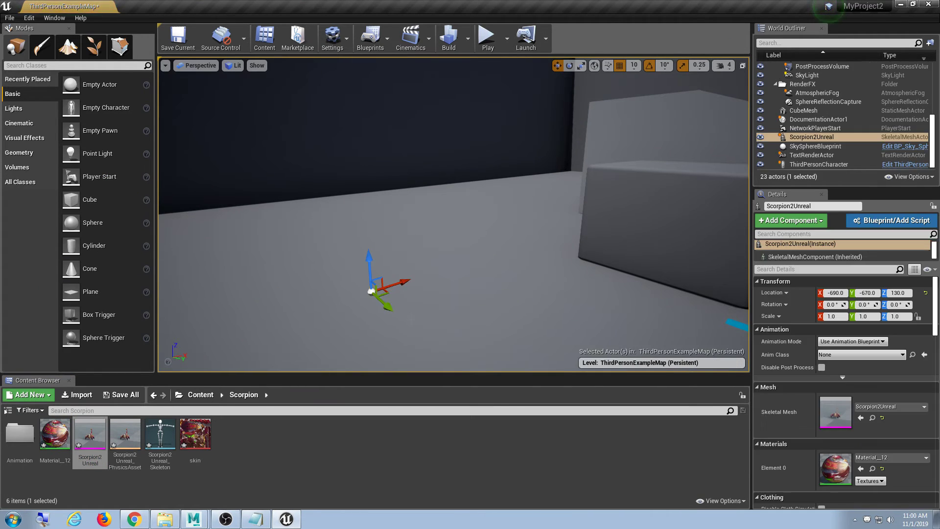
scroll(372, 290, "down", 3)
key("f")
Step: Examine the placed scorpion's size in the level against the third-person character
left_click_drag(440, 301, 531, 283, "alt")
scroll(440, 301, "down", 8)
scroll(441, 302, "up", 2)
scroll(527, 280, "up", 1)
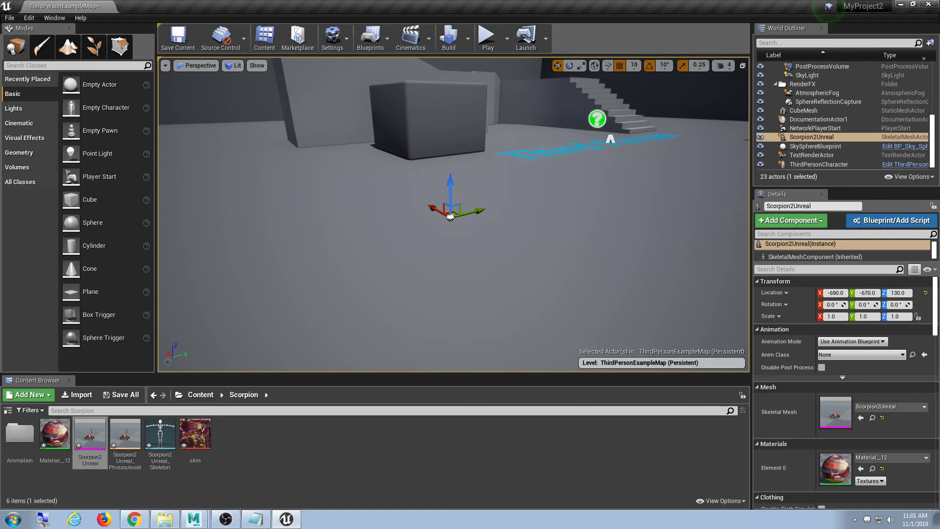
right_click_drag(526, 281, 506, 288)
left_click_drag(506, 288, 619, 269, "alt")
right_click_drag(527, 281, 425, 268)
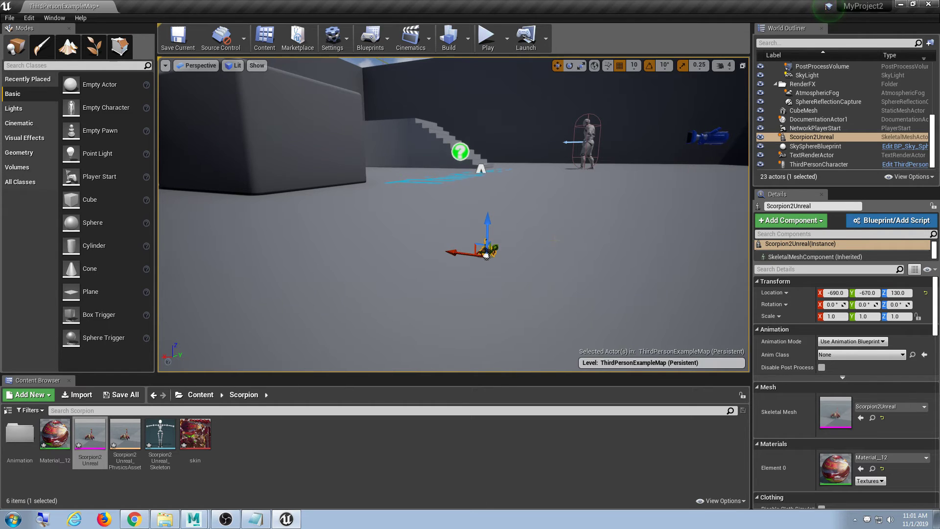
scroll(794, 245, "down", 1)
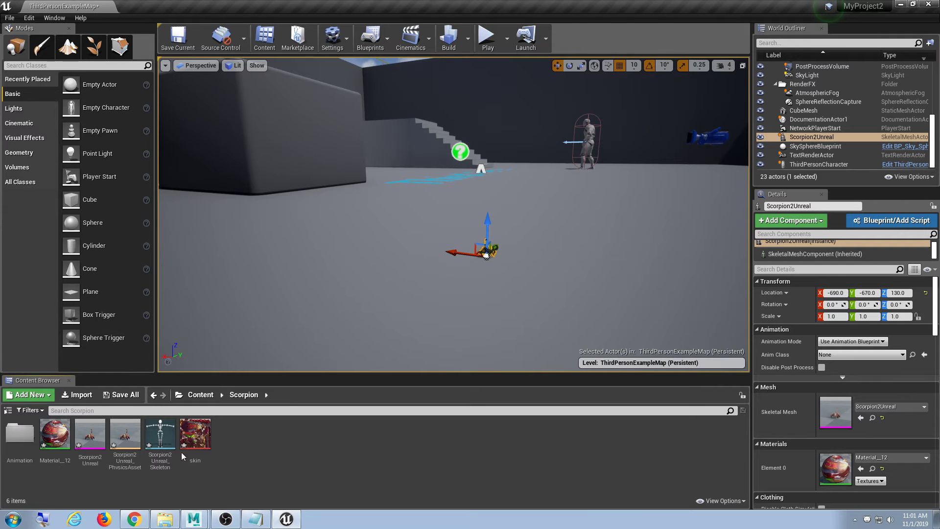
Step: Open the Scorpion2Unreal mesh asset and expand the Transform options of its Asset Import Data
double_click(94, 443)
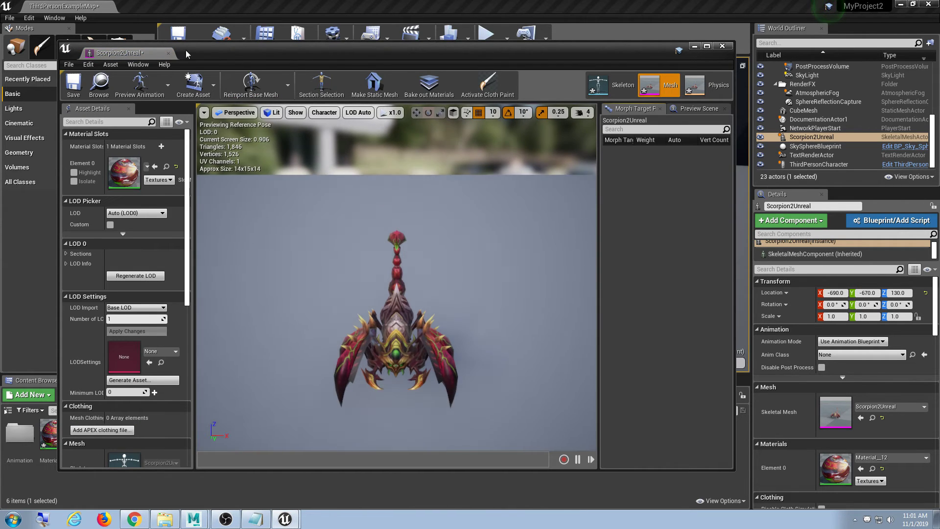
left_click_drag(186, 53, 214, 37)
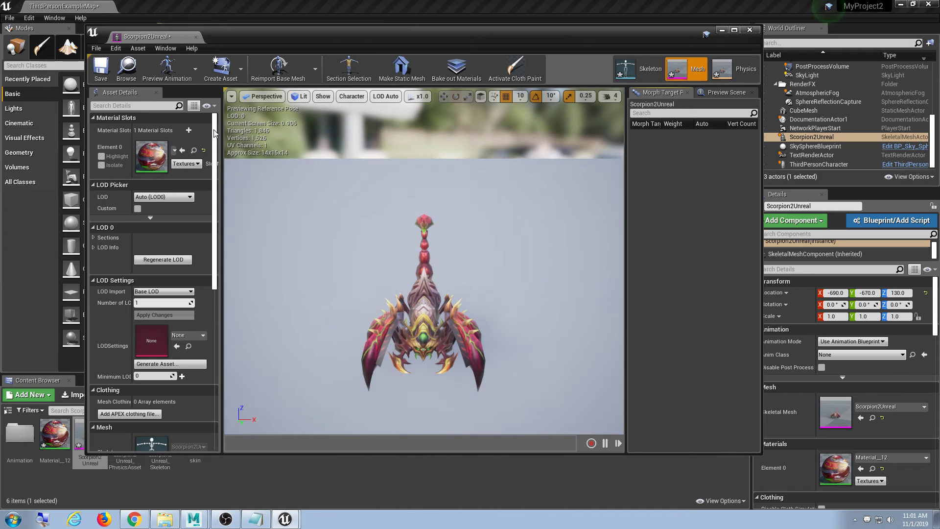
scroll(197, 236, "down", 6)
scroll(196, 269, "down", 4)
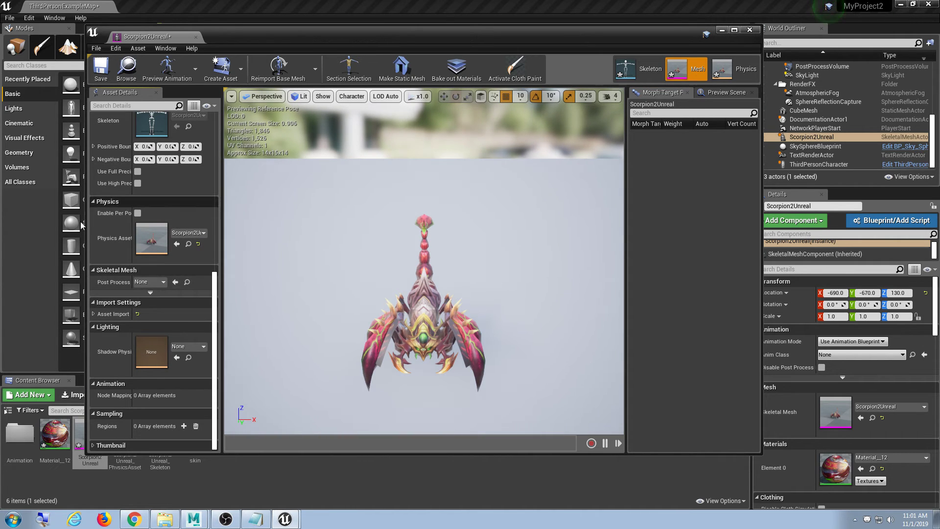
left_click(93, 315)
scroll(180, 331, "down", 1)
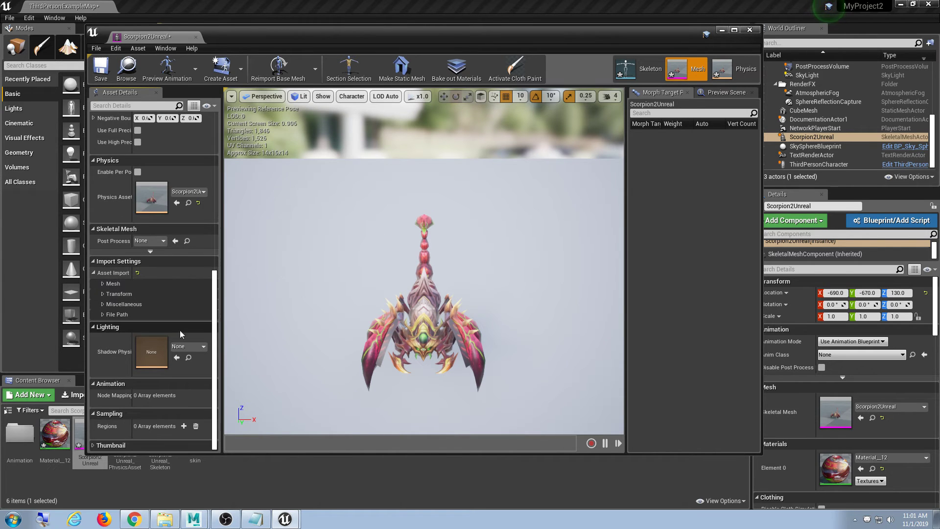
left_click(103, 294)
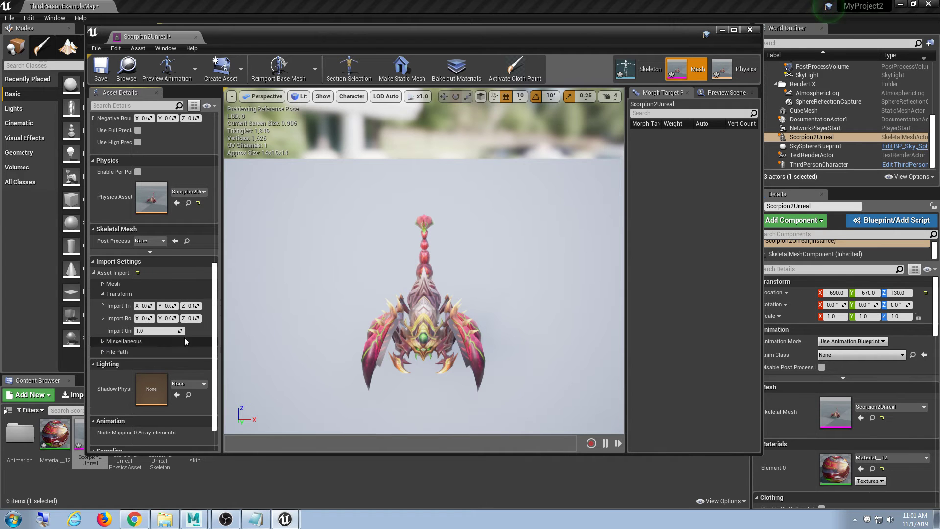
Step: Widen the asset details, set the Import Uniform Scale to 100 and reimport the base mesh
left_click_drag(222, 338, 337, 338)
left_click(210, 334)
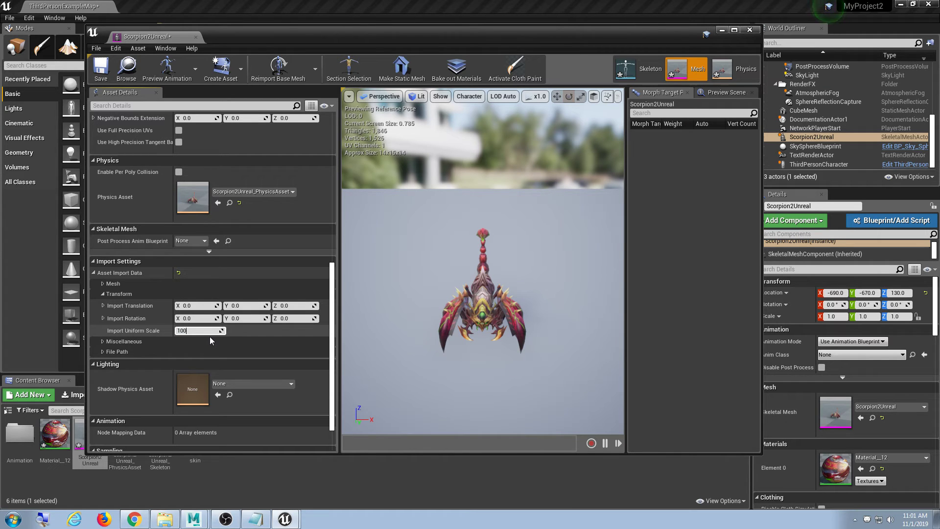
left_click_drag(221, 41, 228, 28)
key("Return")
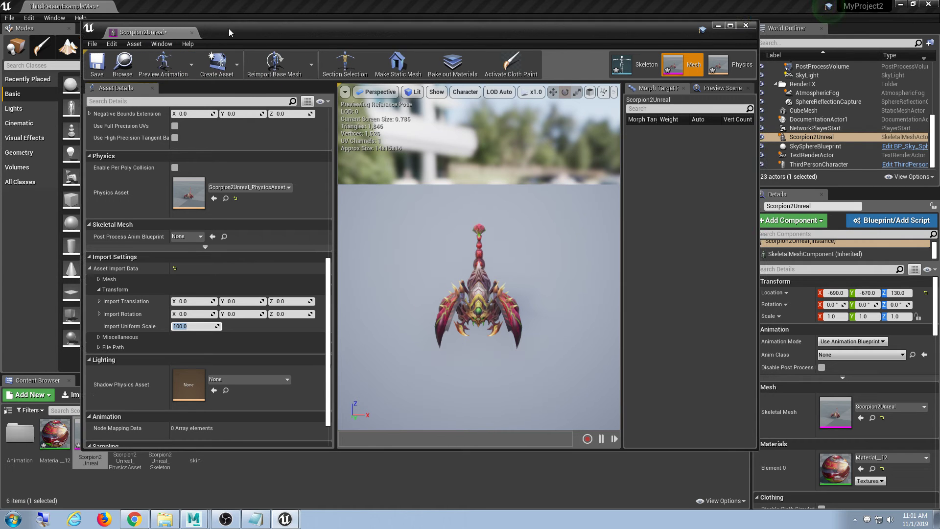
left_click(255, 73)
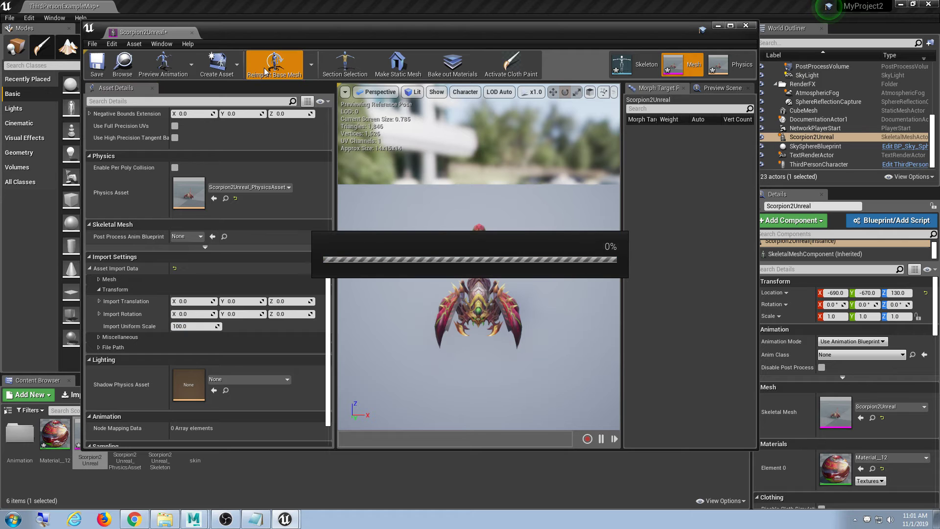
scroll(501, 196, "down", 8)
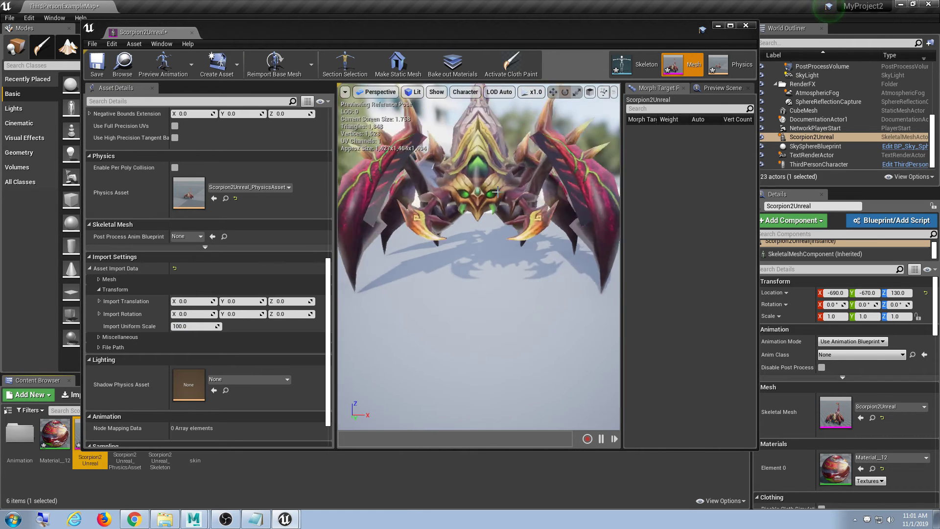
Step: Return to the level and check the reimported scorpion's size against its surroundings
left_click(719, 26)
scroll(499, 216, "down", 7)
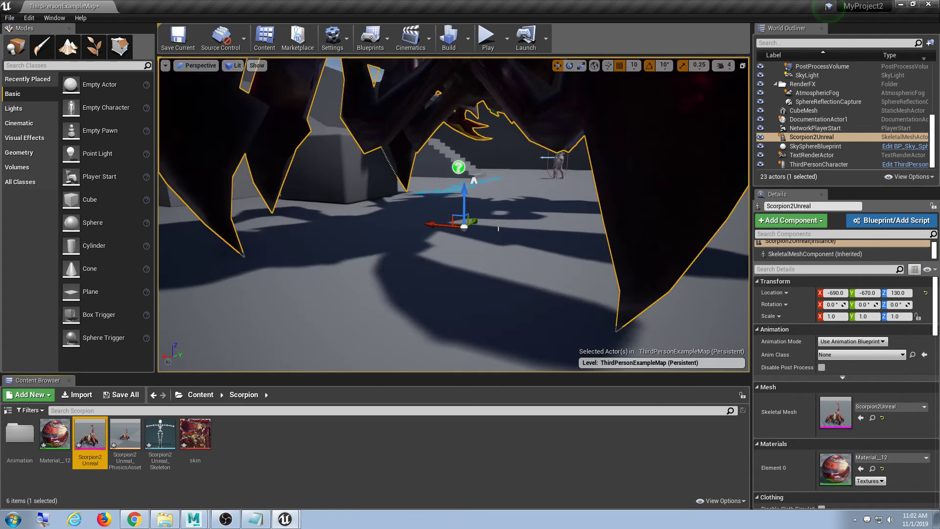
scroll(500, 216, "up", 2)
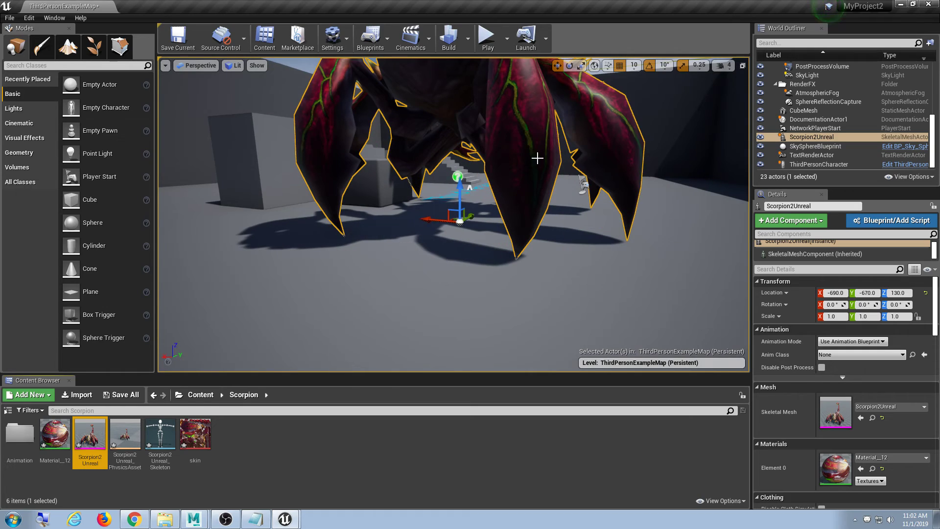
middle_click_drag(543, 133, 553, 79)
mouse_move(571, 179)
left_mouse_down("alt")
mouse_move(460, 215)
mouse_move(342, 221)
mouse_move(570, 178)
left_mouse_up("alt")
scroll(571, 178, "down", 1)
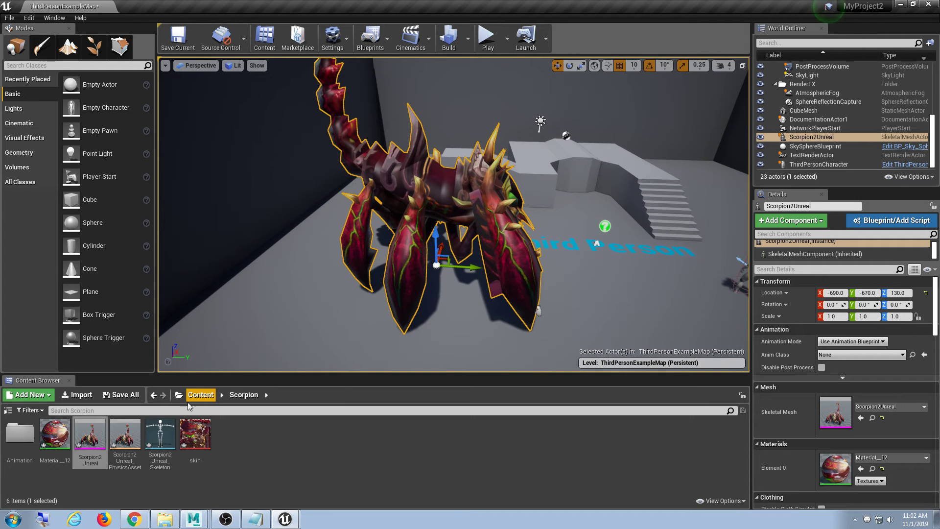
Step: Set the Scorpion2Unreal mesh's Import Uniform Scale to 10, reimport the base mesh and return to the level
double_click(90, 433)
left_click(199, 326)
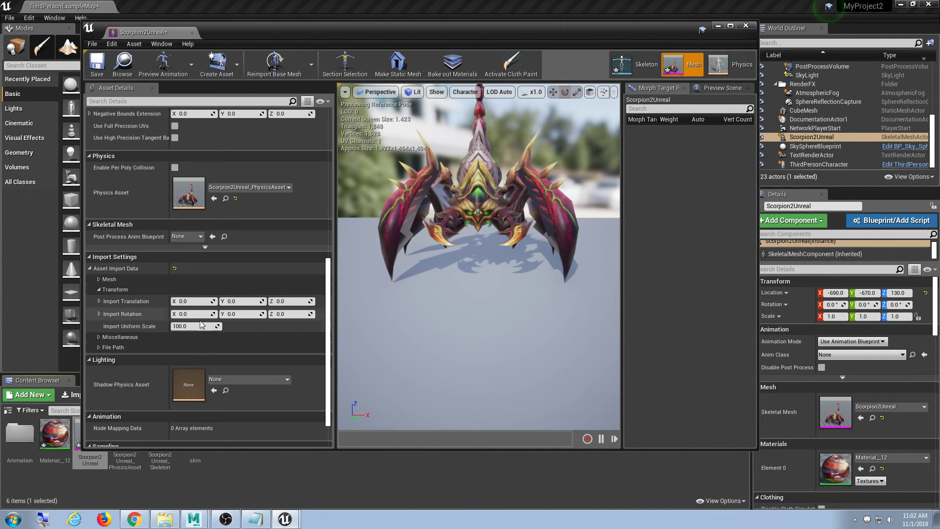
type("10")
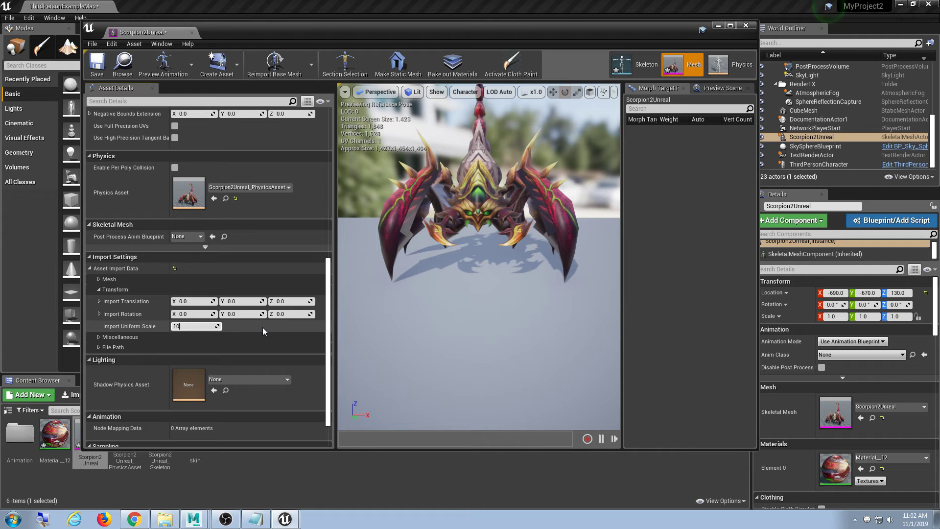
key("Return")
left_click(274, 63)
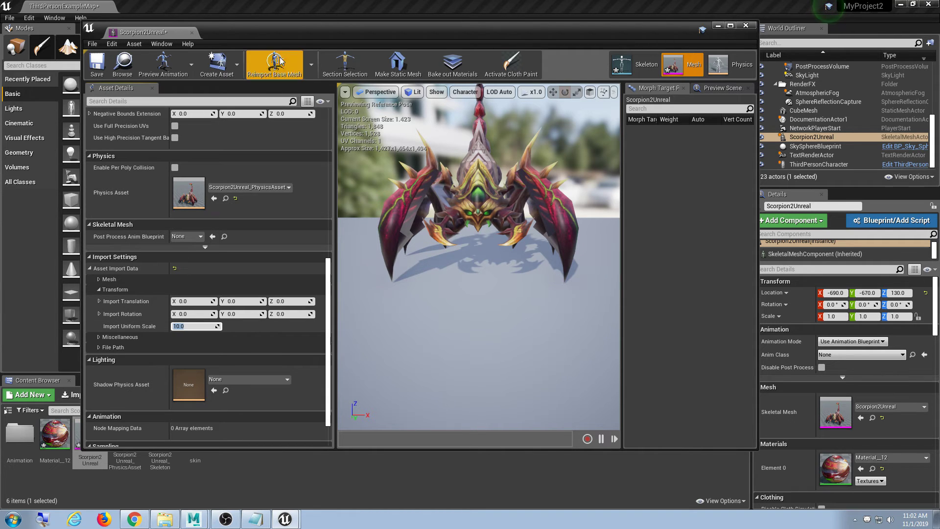
left_click(717, 26)
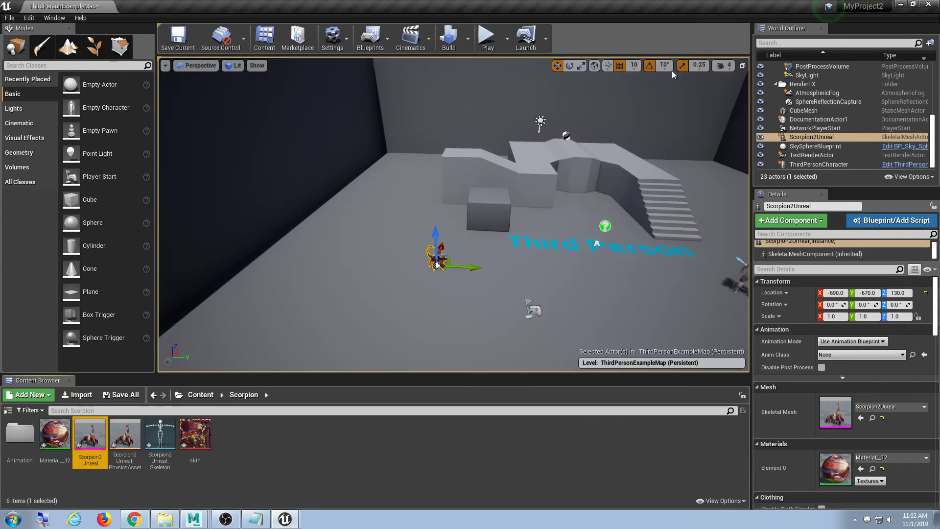
Step: Frame the scorpion in the level and compare its size with the blocks and the third-person character
key("f")
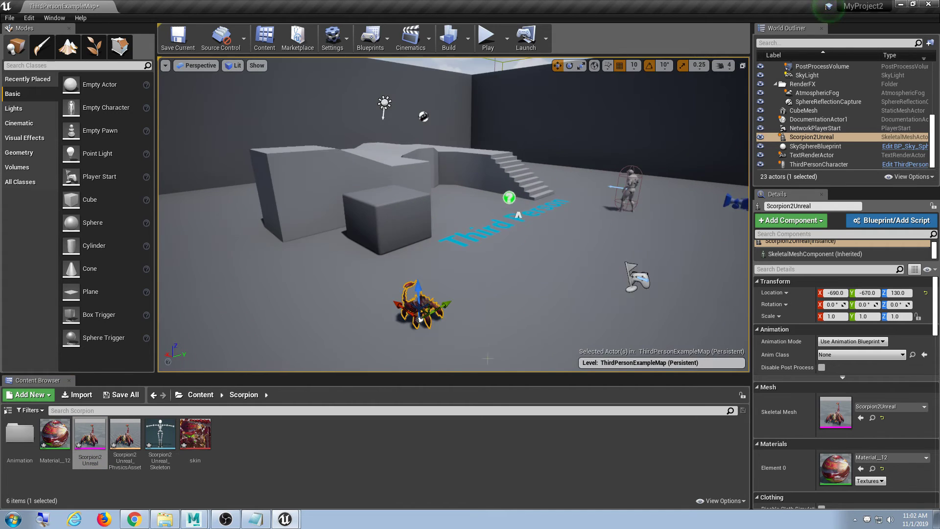
right_click_drag(453, 215, 436, 167)
double_click(99, 453)
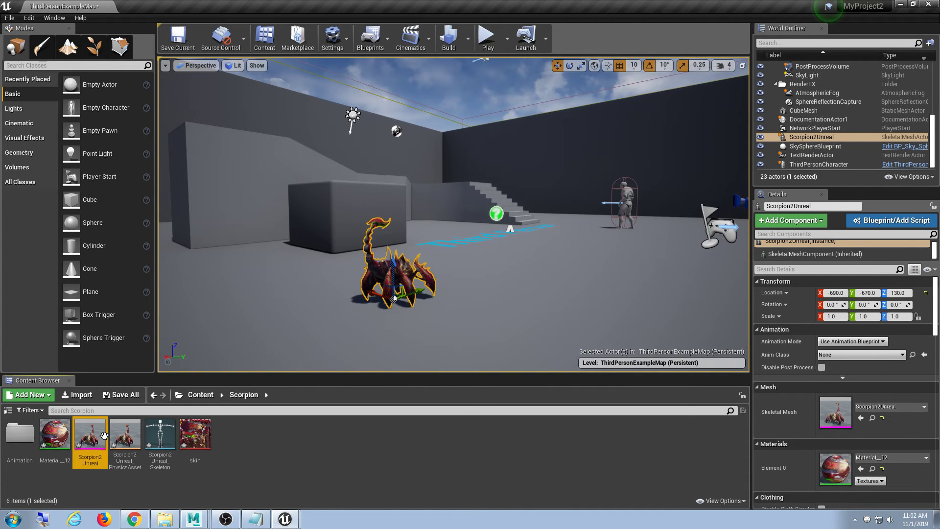
left_click(719, 26)
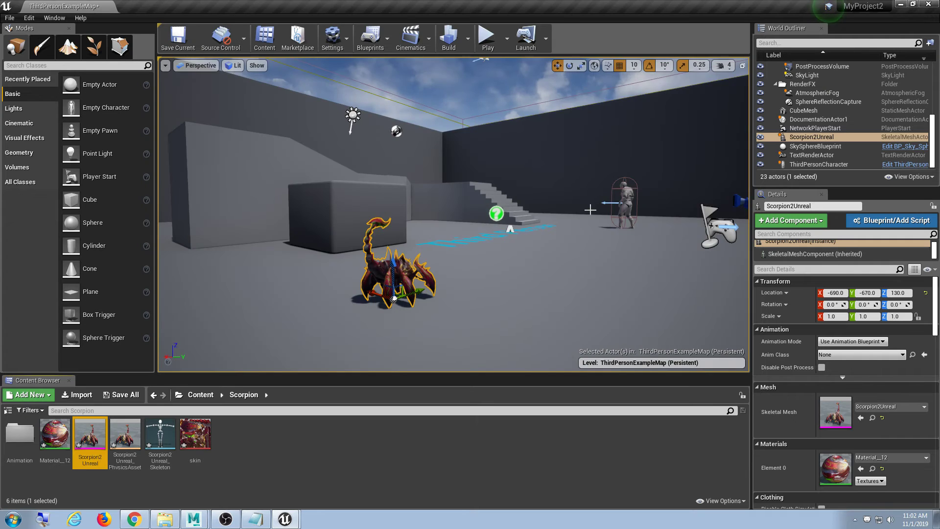
right_click_drag(495, 212, 417, 241)
Step: Set the Scorpion2Unreal mesh's Import Uniform Scale to 25 and reimport the base mesh
double_click(90, 434)
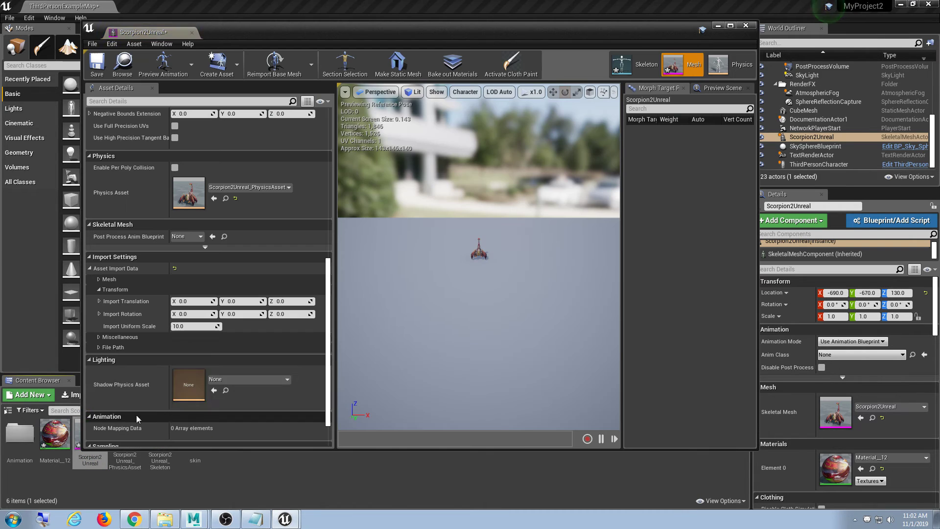
left_click(185, 326)
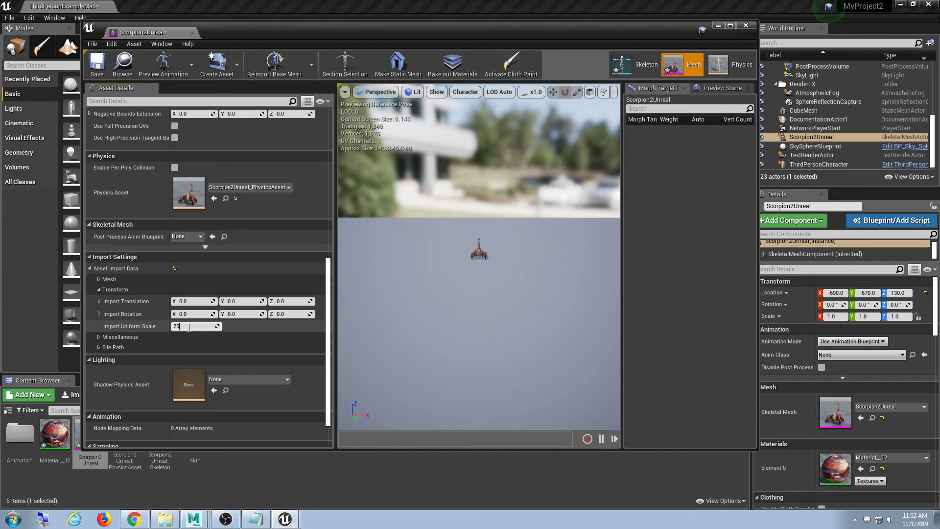
key("Return")
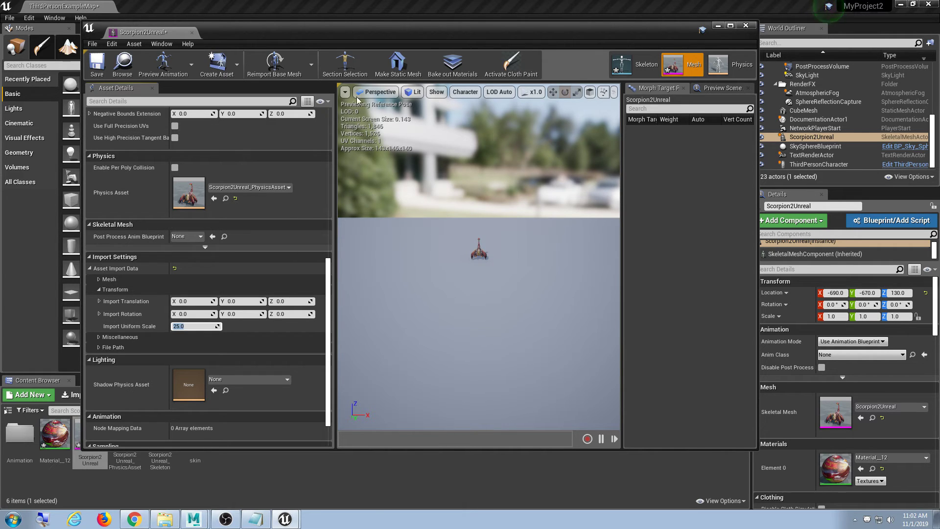
left_click(275, 63)
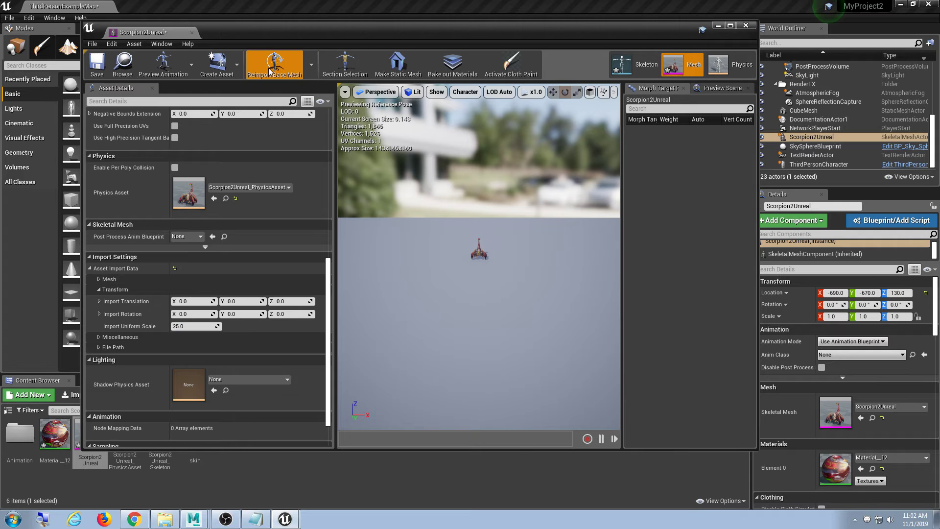
Step: Look around the rescaled scorpion in the level from several sides and judge its size against the character and blocks
key("s")
right_click_drag(579, 259, 570, 280)
key("w")
key("a")
key("w")
key("d")
key("a")
key("d")
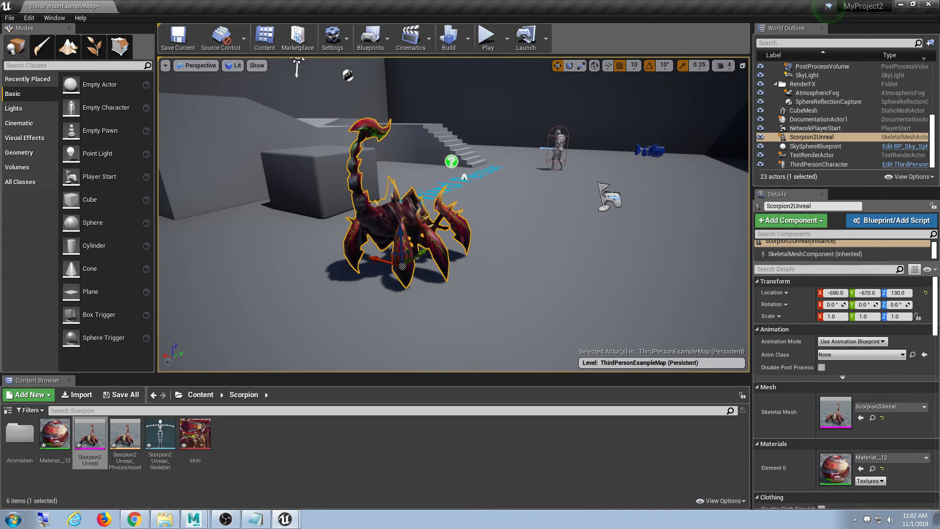
key("a")
right_click_drag(570, 279, 618, 268)
key("d")
key("s")
key("a")
key("w")
key("s")
key("d")
key("a")
key("w")
key("s")
key("w")
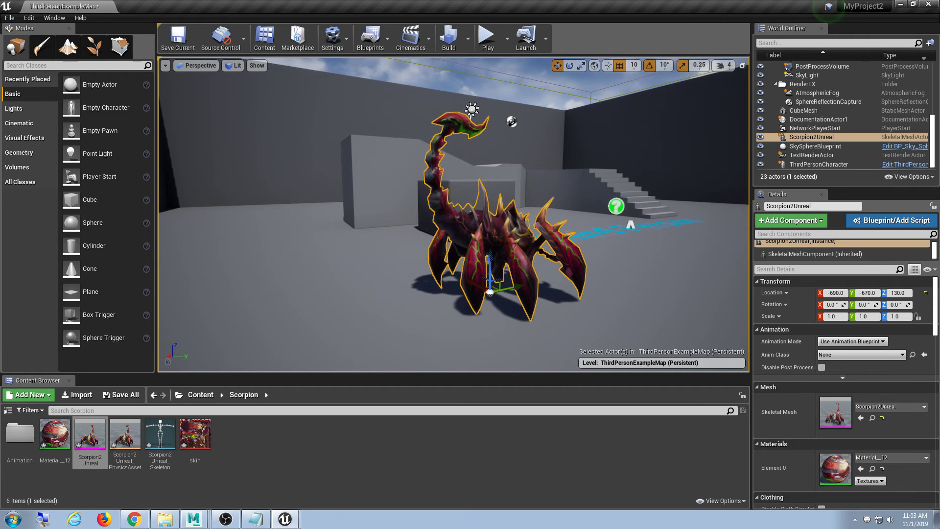
Step: Set the Scorpion2Unreal mesh's Import Uniform Scale to 20, reimport the base mesh and return to the level
double_click(87, 431)
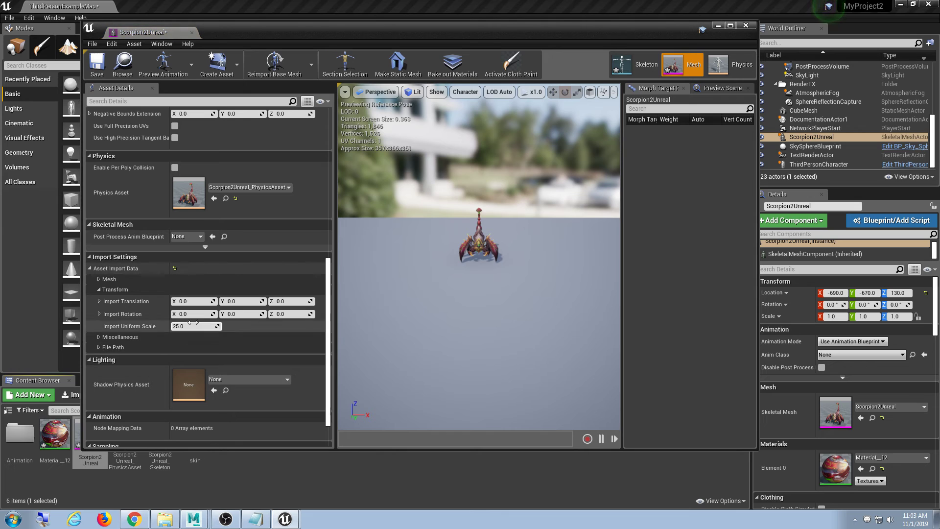
left_click(199, 327)
type("20")
key("Return")
left_click(293, 68)
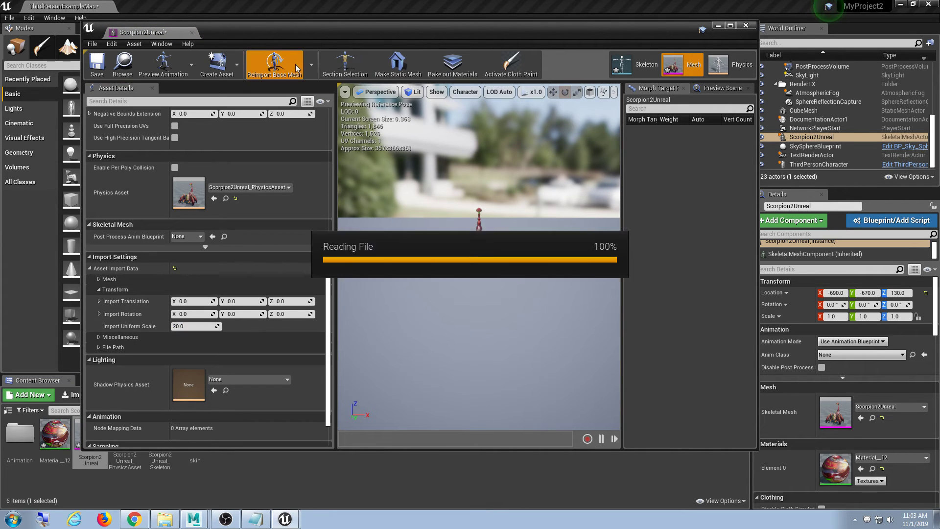
left_click(719, 26)
Step: Examine the scorpion's size in the level beside the cube, ramp and player start
key("s")
right_click_drag(562, 205, 503, 207)
key("w")
key("a")
key("w")
key("s")
key("a")
key("w")
key("d")
key("w")
key("s")
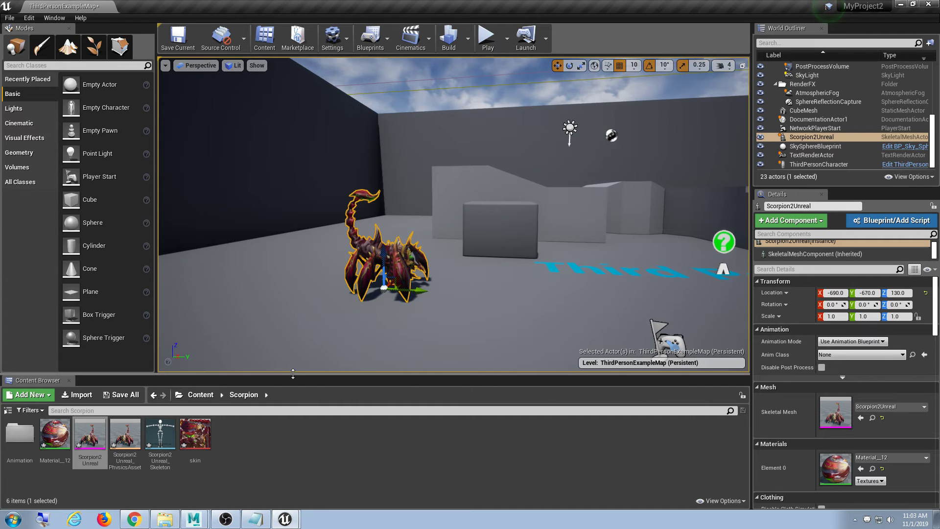
Step: Enlarge the Content Browser and show the root Content folder in it
left_click_drag(292, 374, 303, 258)
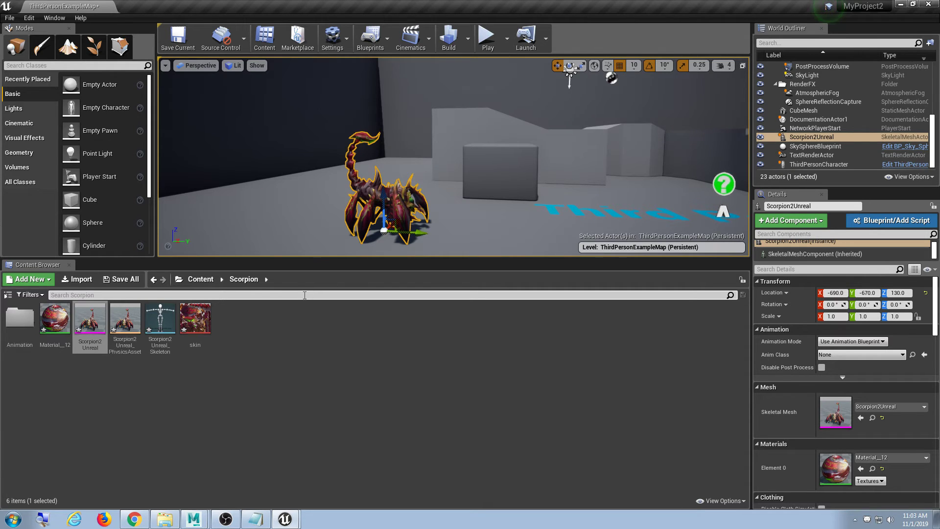
double_click(12, 316)
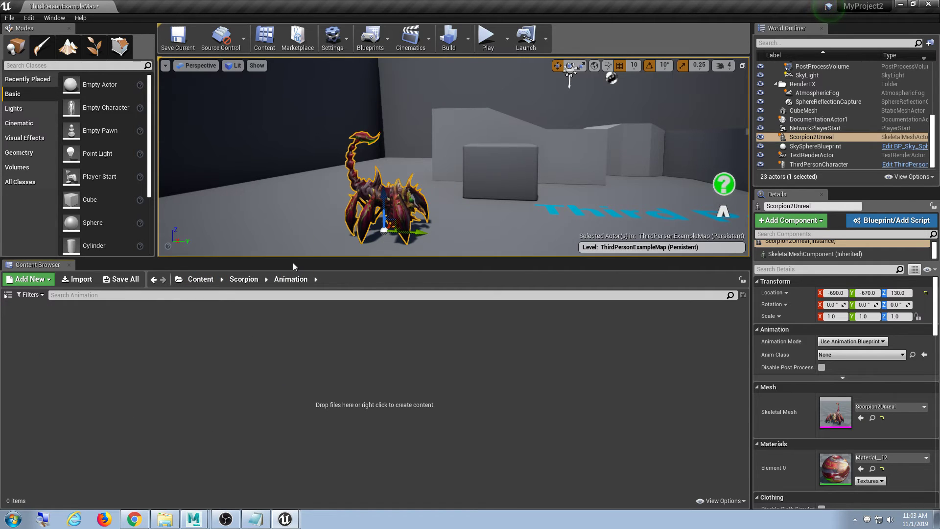
left_click_drag(293, 258, 289, 258)
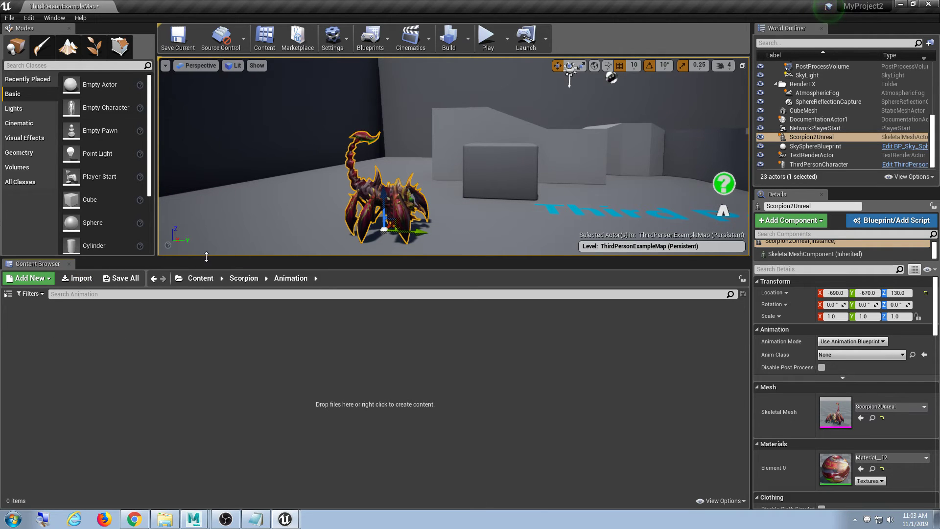
key("super+Down")
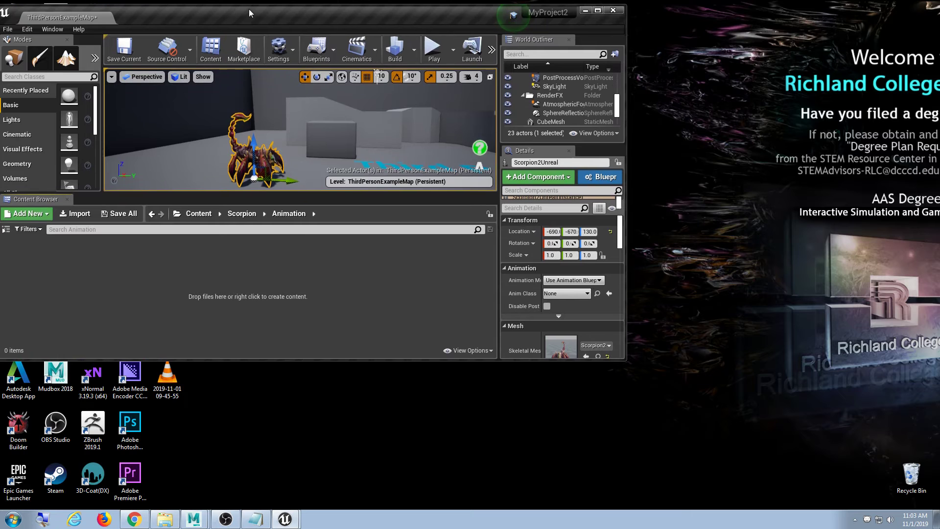
left_click_drag(249, 9, 289, 0)
left_click_drag(263, 271, 260, 294)
left_click(243, 304)
left_click(198, 305)
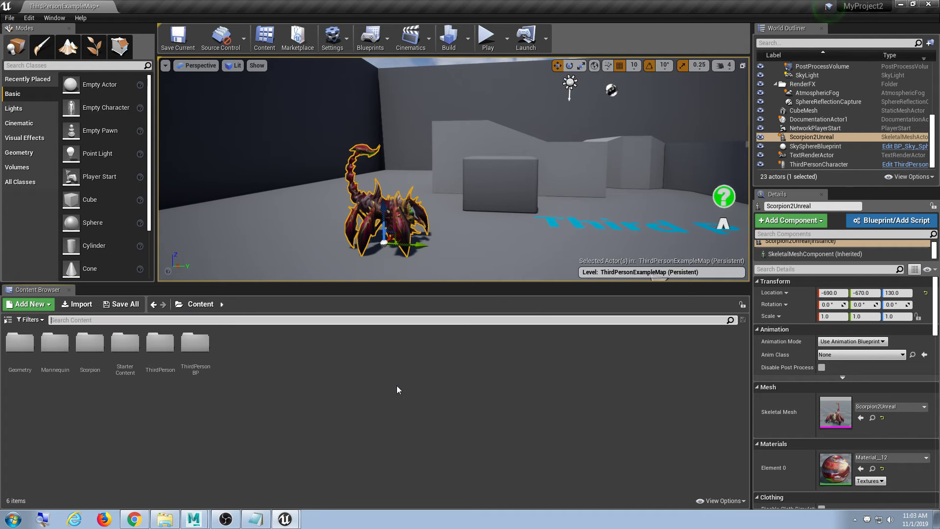
Step: Search the project content for "man", view the asset actions available for SK_Mannequin and clear the search
left_click(239, 320)
type("man")
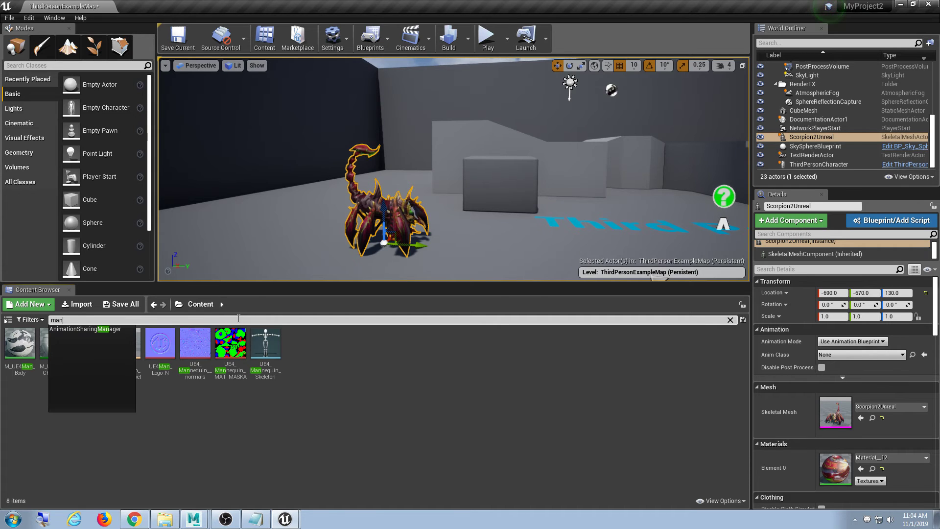
left_click(447, 441)
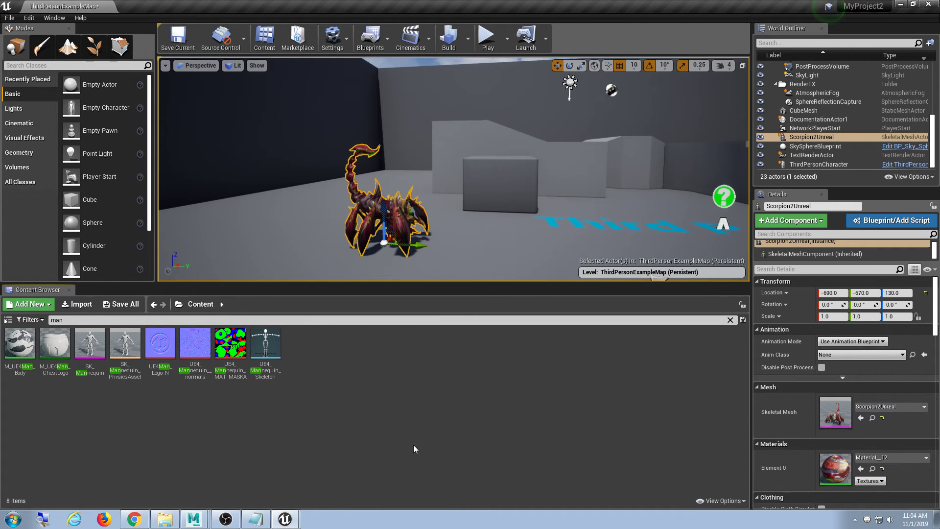
right_click(89, 344)
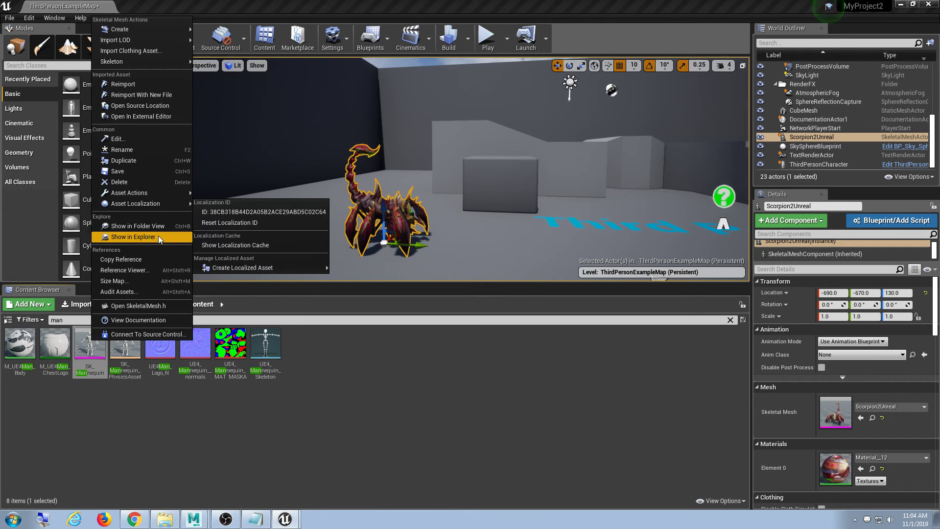
mouse_move(137, 193)
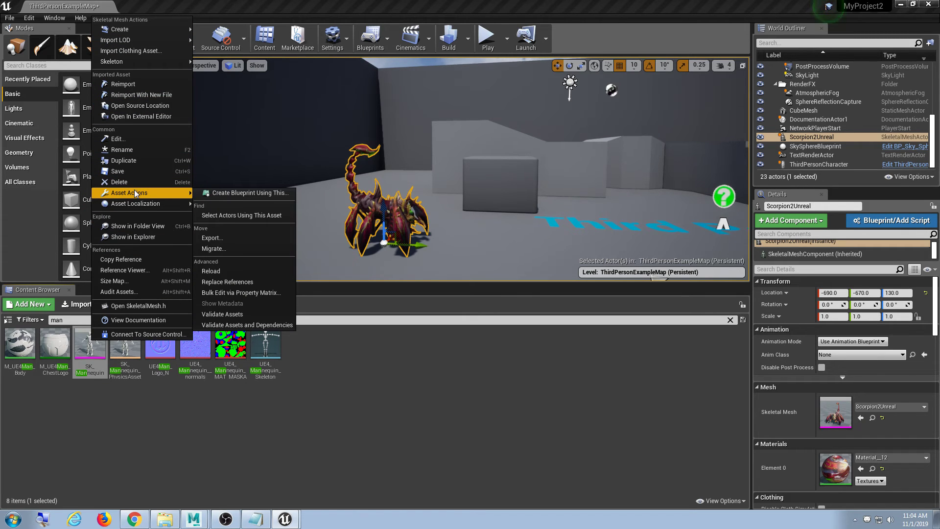
left_click(361, 406)
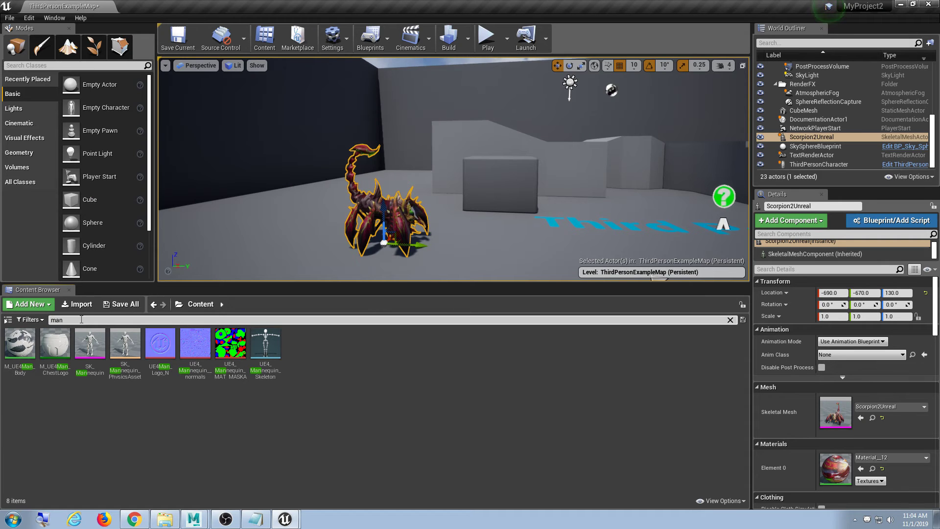
left_click_drag(80, 319, 9, 317)
key("BackSpace")
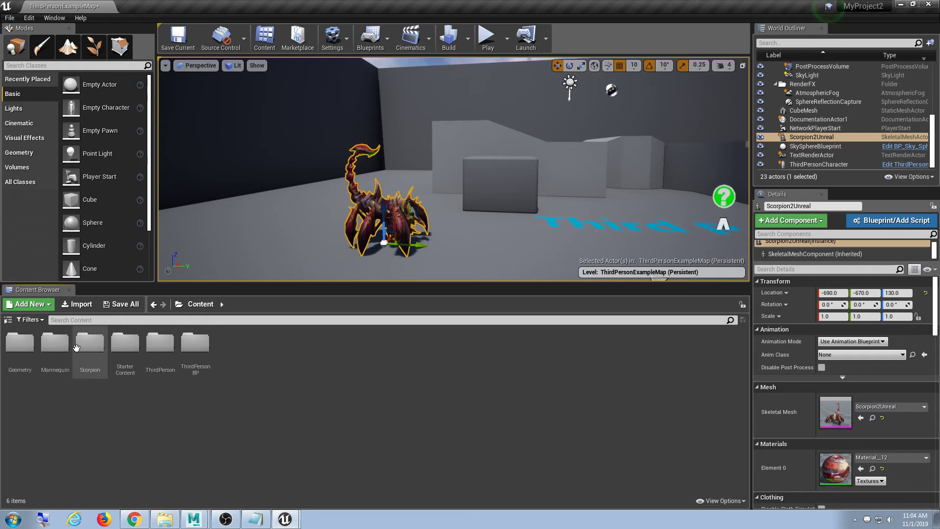
Step: Filter the project content by Animation Blueprint to find ThirdPerson_AnimBP and reset the filters
left_click(32, 320)
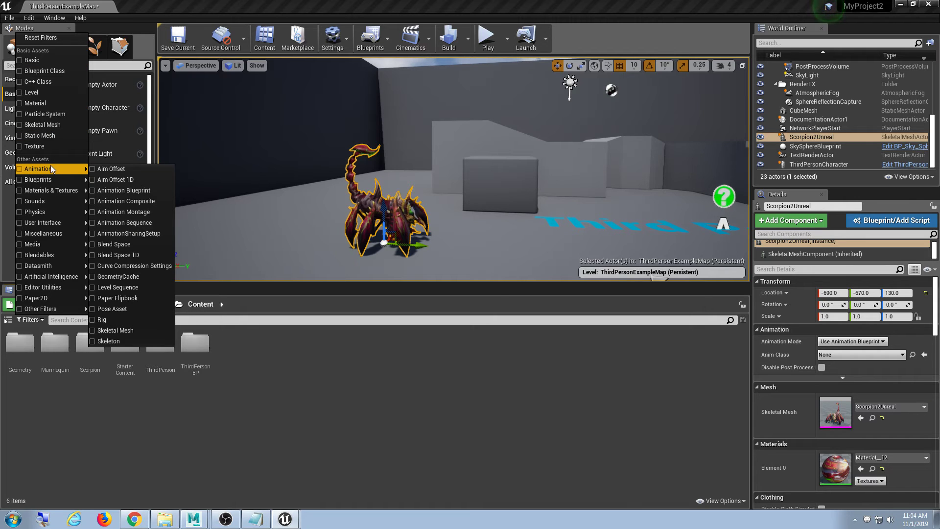
left_click(130, 190)
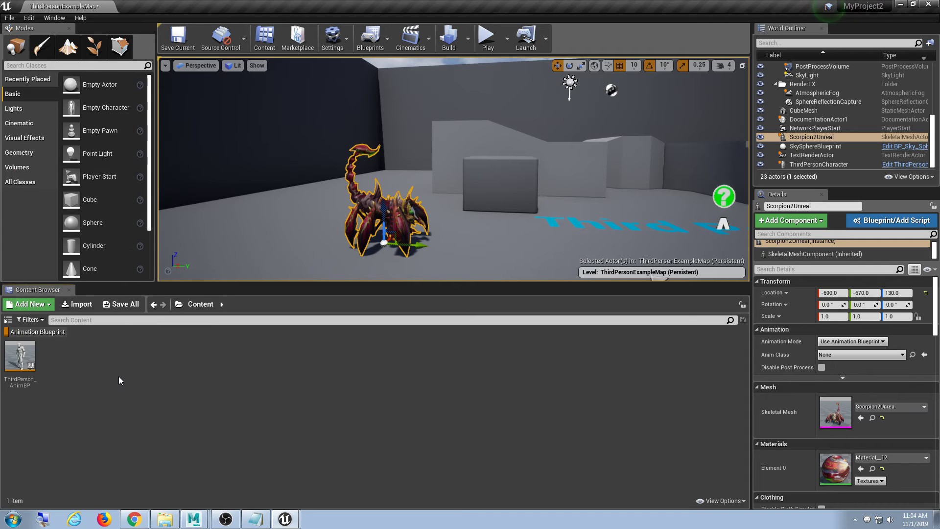
left_click(23, 365)
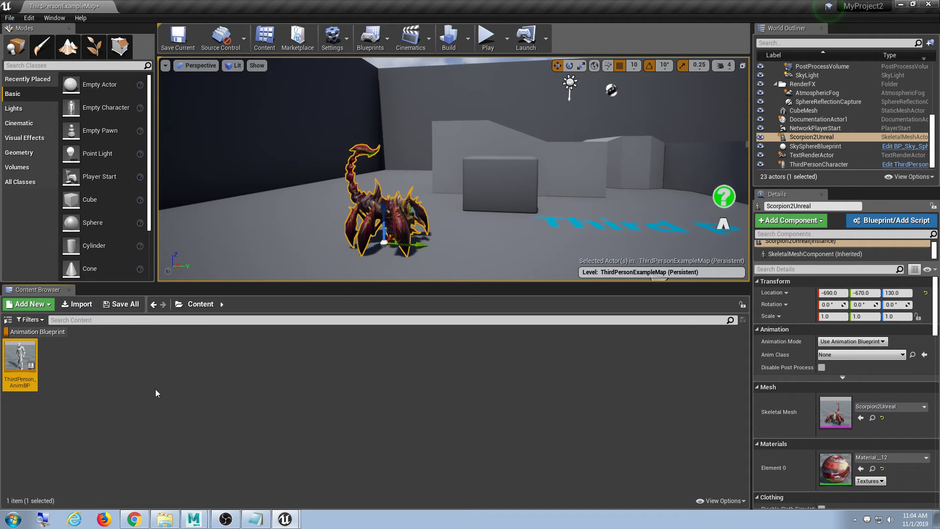
left_click(32, 320)
left_click(40, 38)
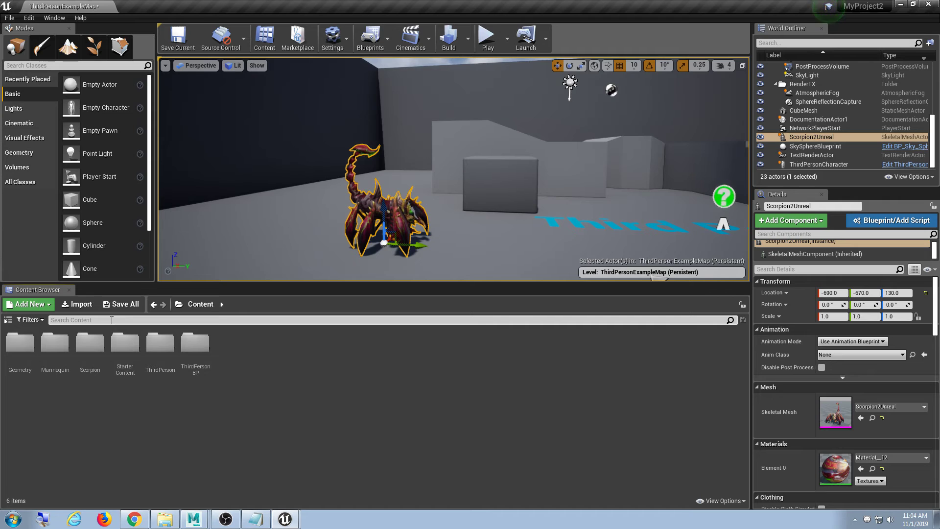
Step: Search the content for "third" and start duplicating and retargeting the ThirdPerson_AnimBP animation blueprint
type("third")
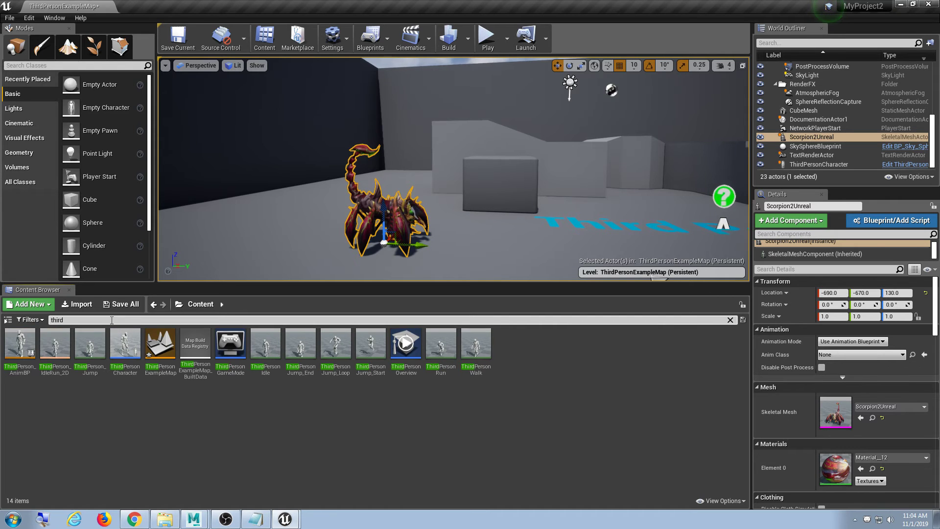
left_click(20, 346)
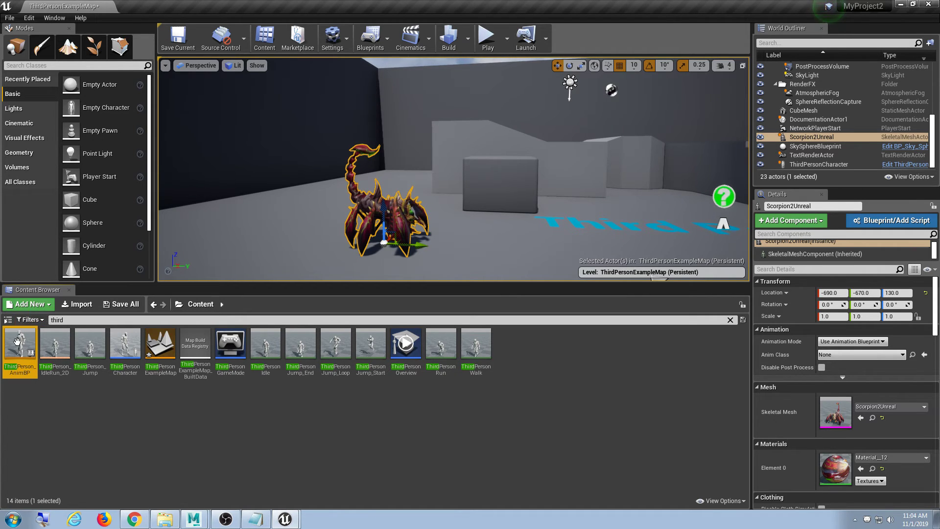
right_click(17, 339)
mouse_move(51, 133)
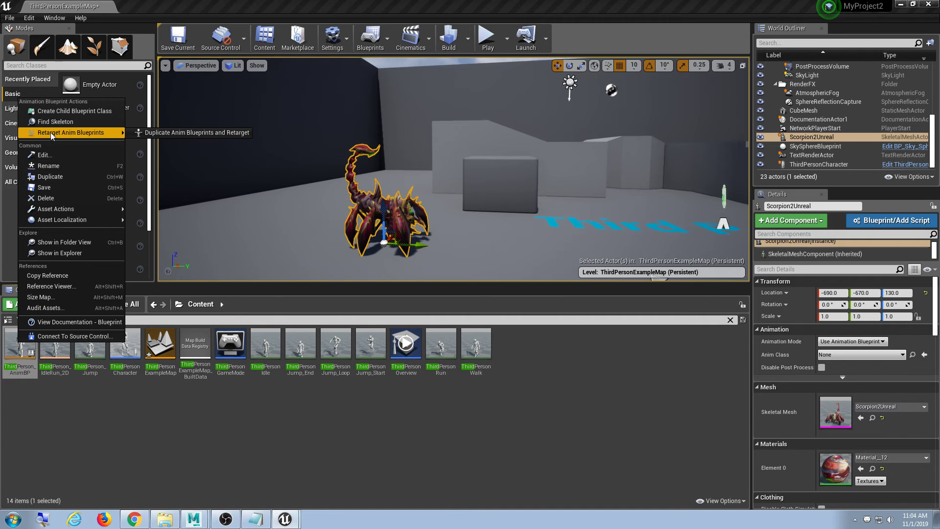
left_click(158, 136)
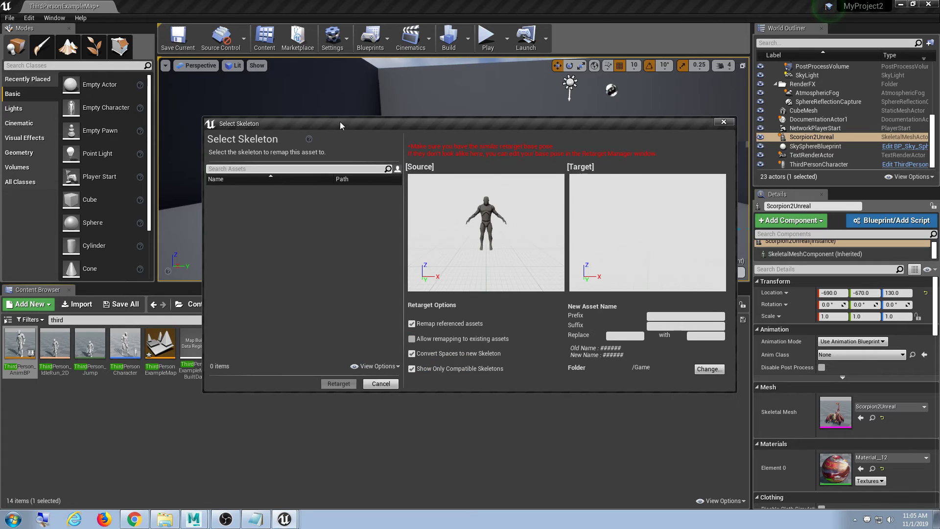
Step: Turn off Show Only Compatible Skeletons and retarget the duplicated animation assets to Scorpion2Unreal_Skeleton
left_click_drag(340, 121, 331, 118)
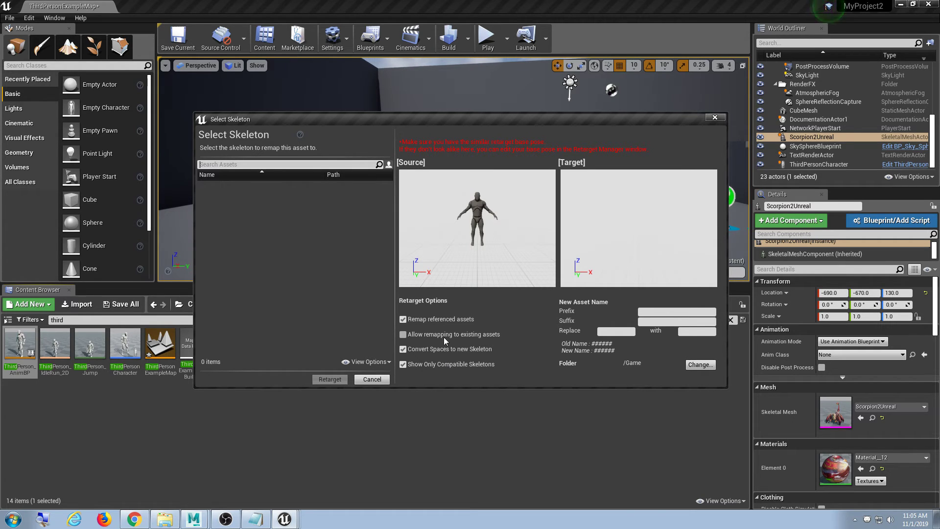
left_click(425, 365)
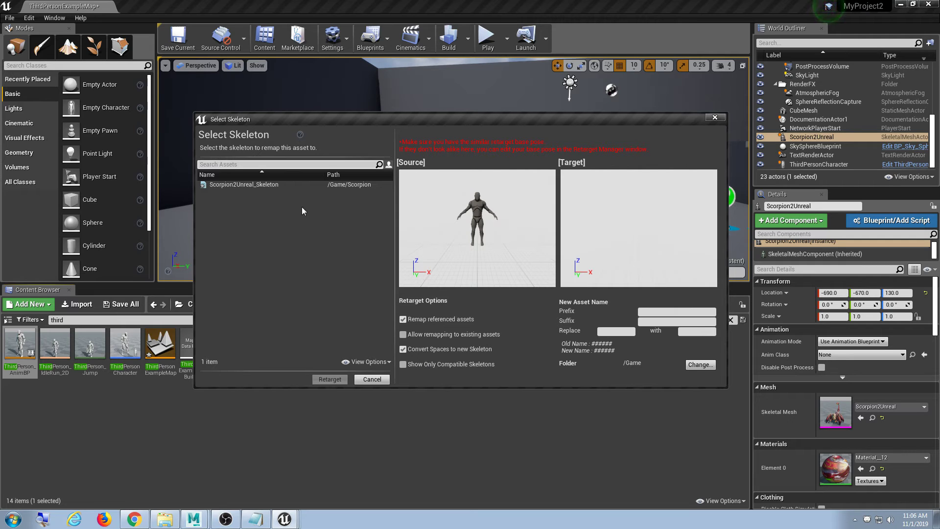
left_click(267, 185)
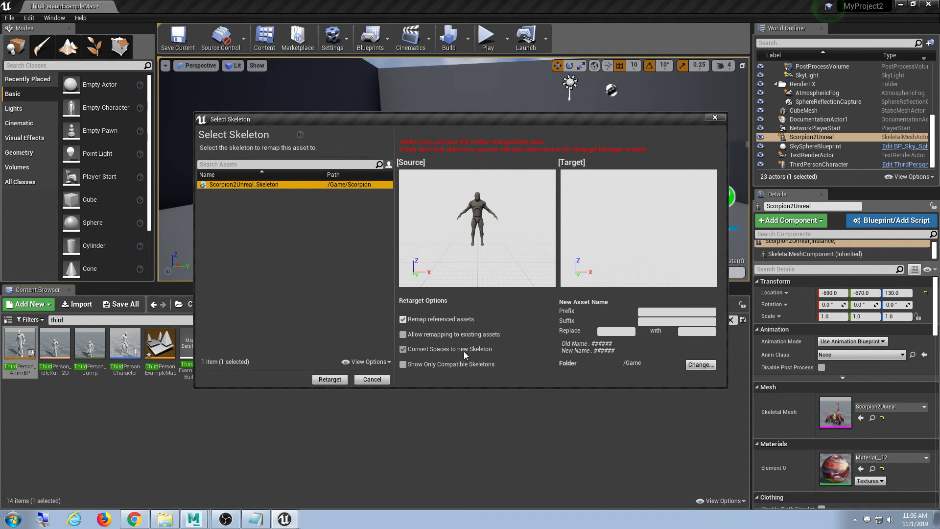
left_click(327, 382)
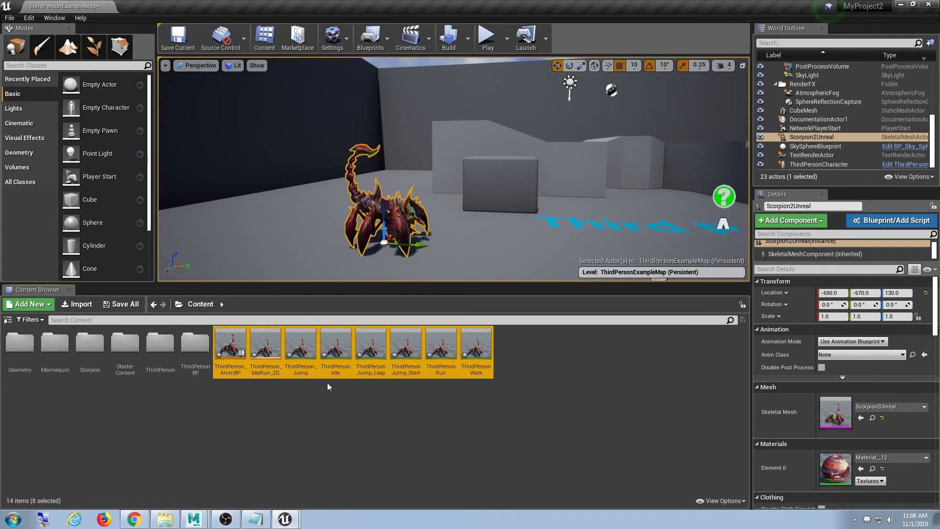
right_click(310, 341)
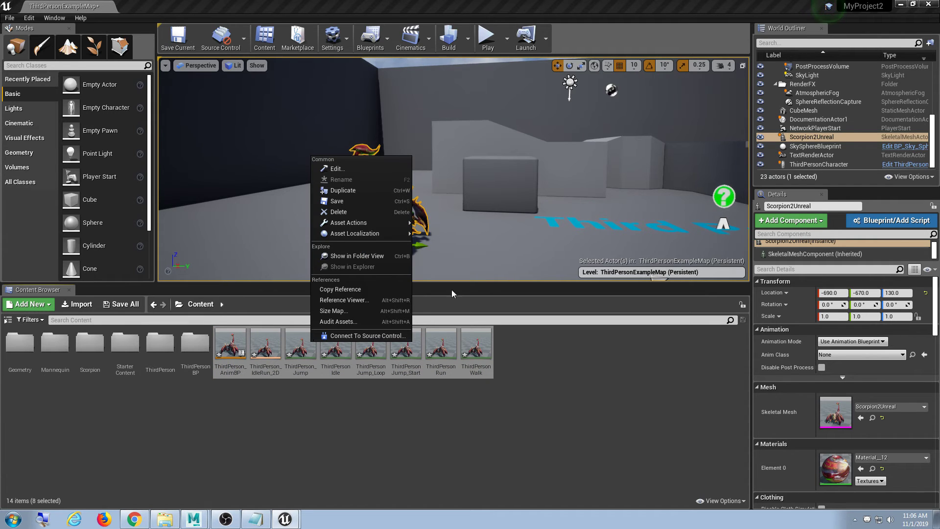
key("Escape")
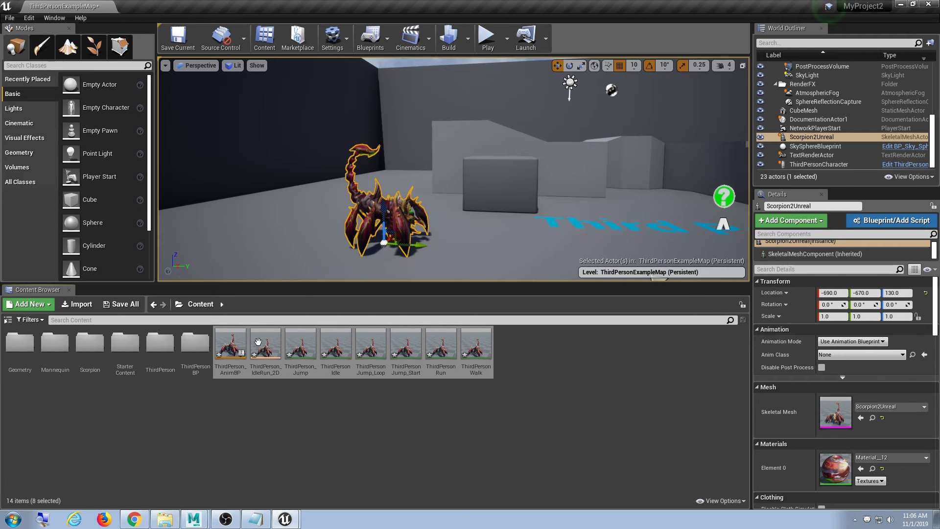
left_click(411, 400)
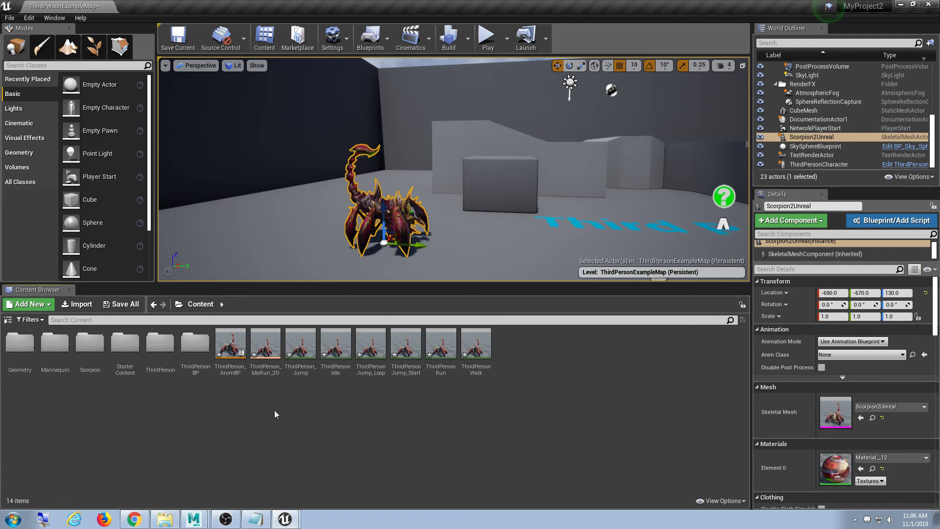
Step: Rename the retargeted animation blueprint in the Content folder as Scorption_AnimBP
left_click(230, 345)
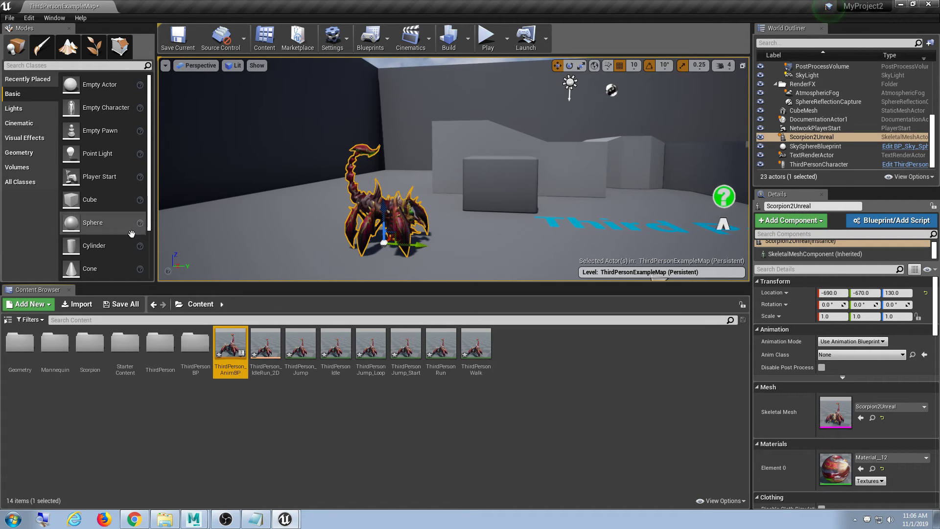
left_click(231, 370)
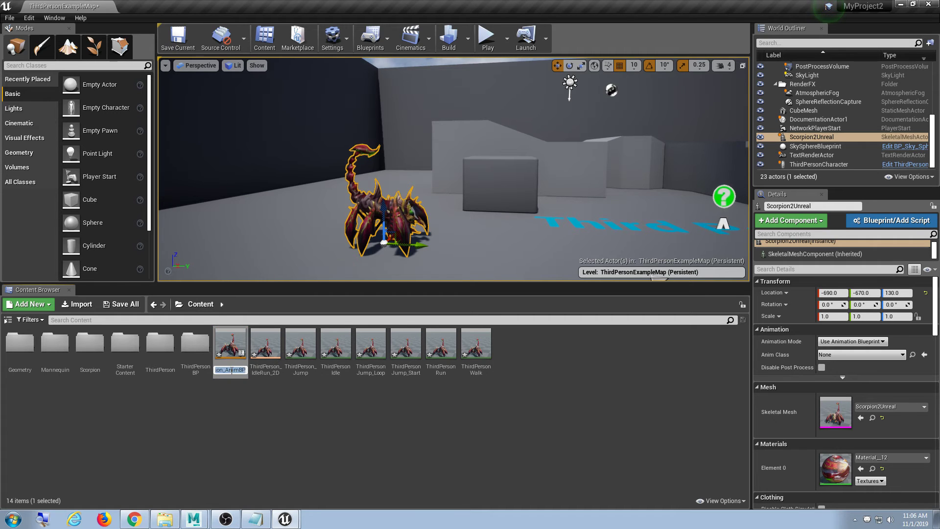
left_click(225, 370)
left_click_drag(224, 370, 135, 365)
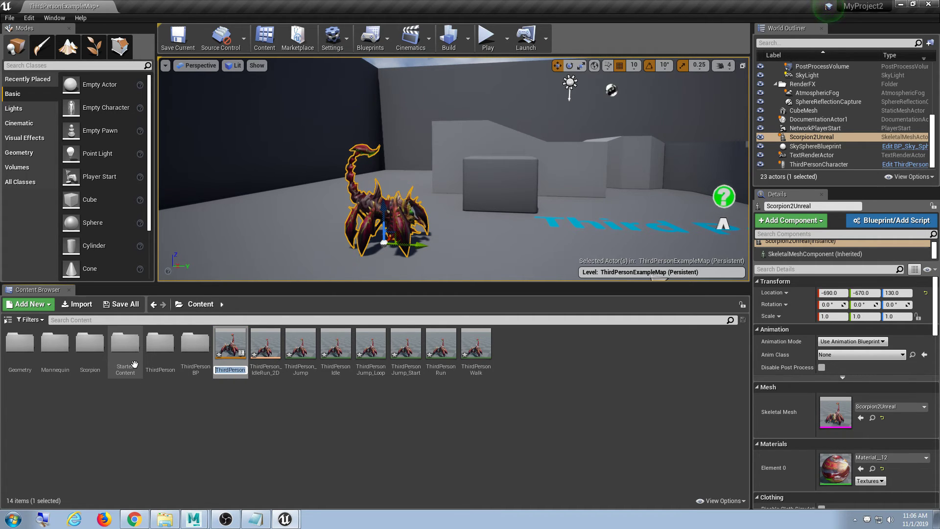
type("Scorpion")
key("Return")
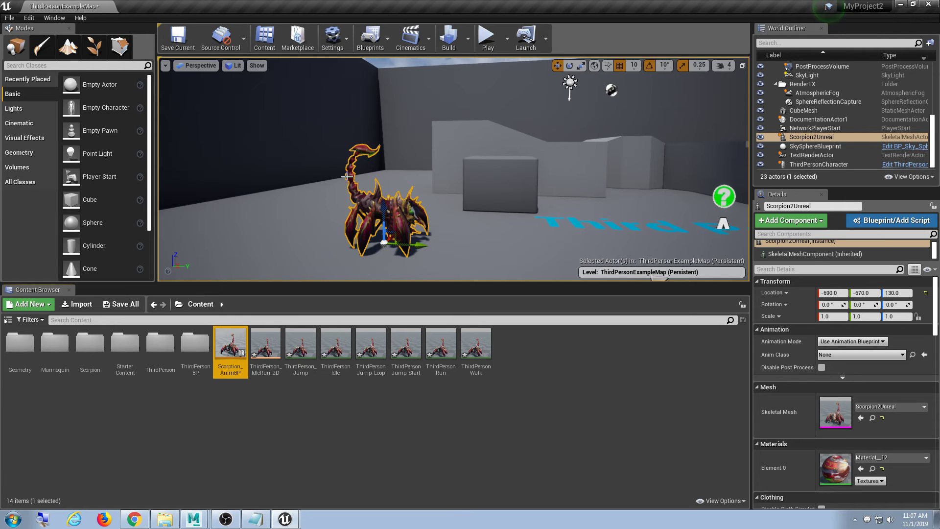
Step: Show the project's folder tree, expand the Scorpion folder to reach its Animation subfolder, and return to the Content root
left_click(8, 321)
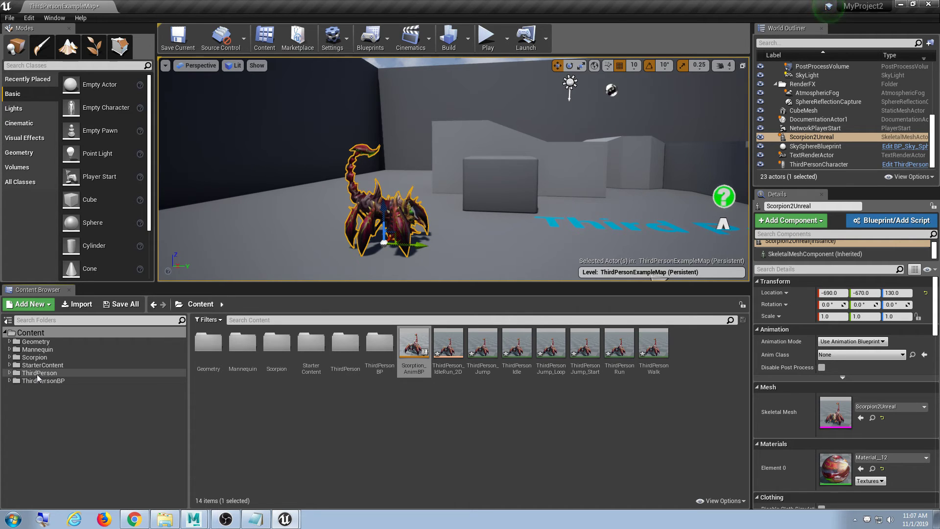
left_click(5, 357)
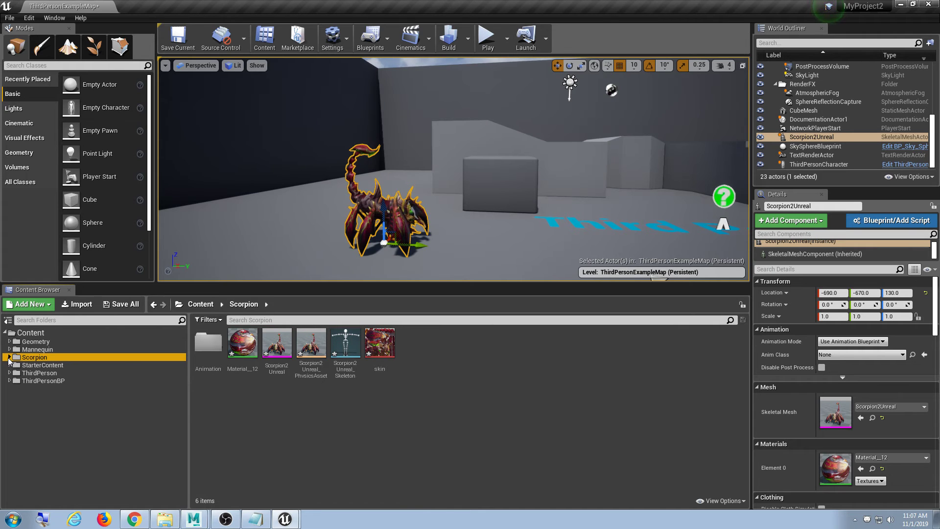
left_click(10, 357)
left_click(30, 333)
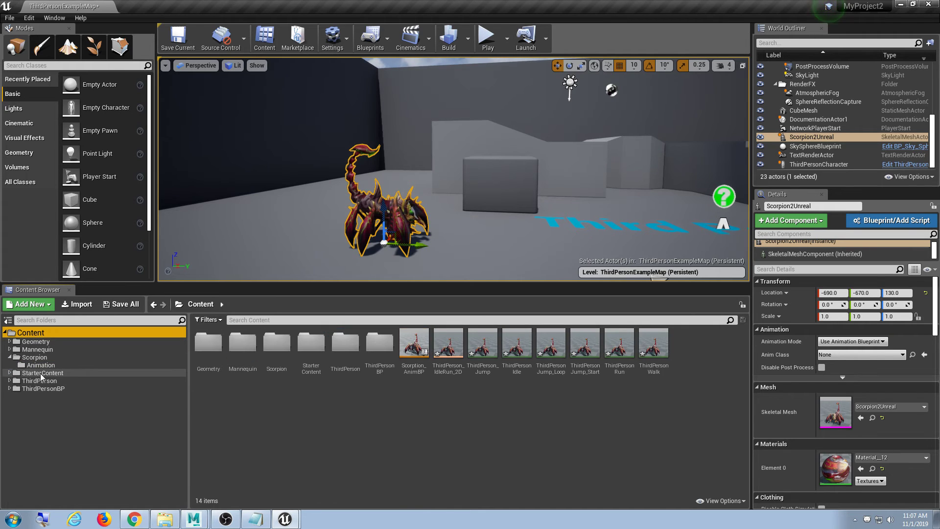
left_click(43, 366)
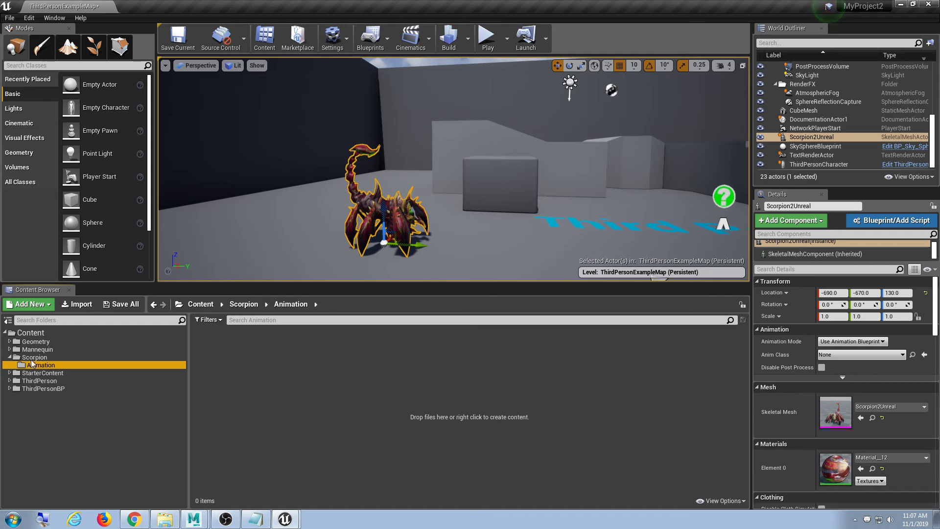
left_click(28, 334)
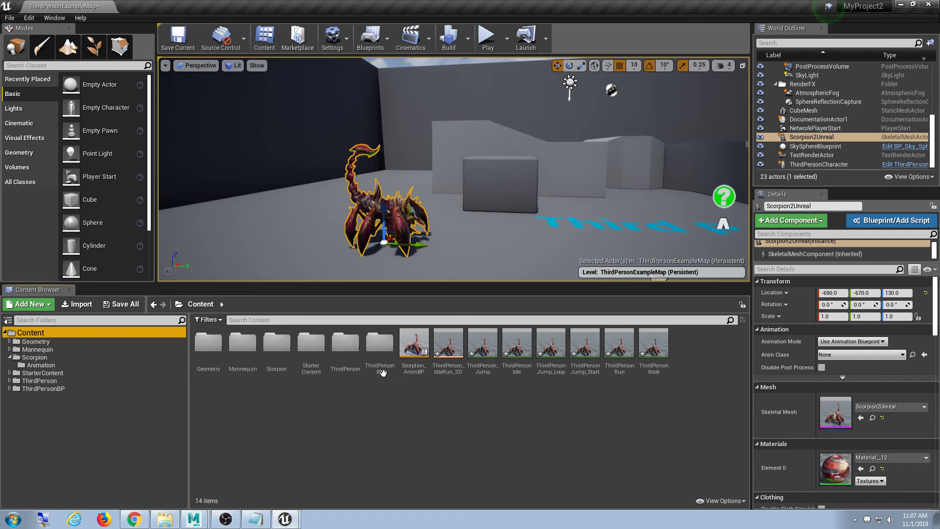
Step: Move the animation blueprint and all retargeted ThirdPerson animation assets from Content into Scorpion/Animation and open that folder
left_click(413, 345)
left_click(653, 345, "shift")
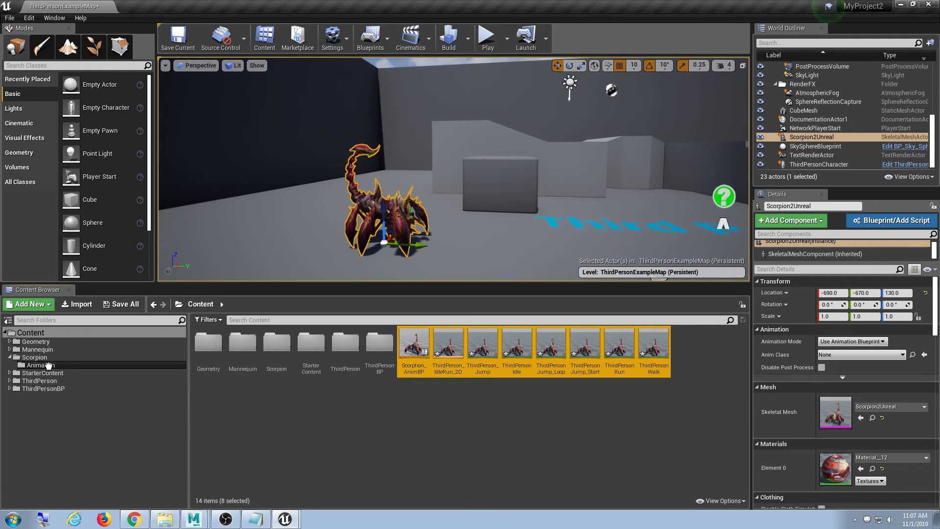
left_click_drag(49, 365, 48, 366)
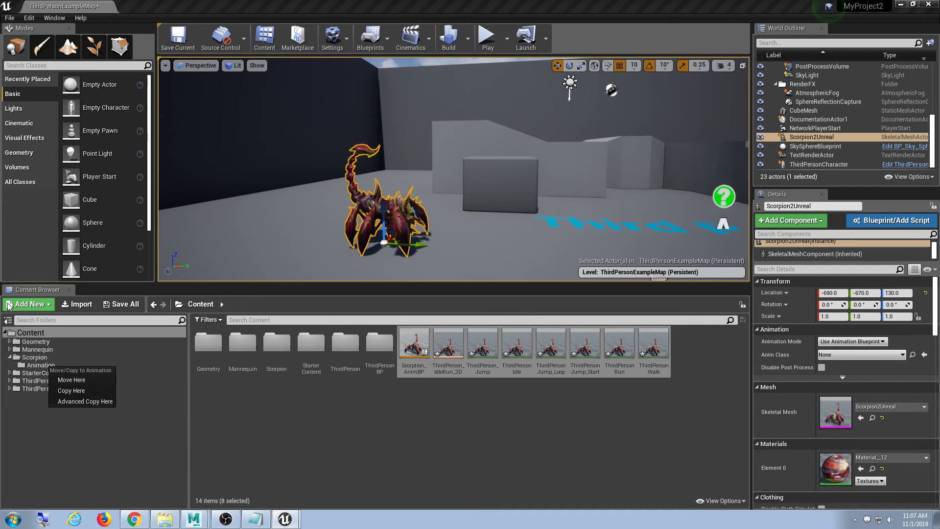
left_click(66, 381)
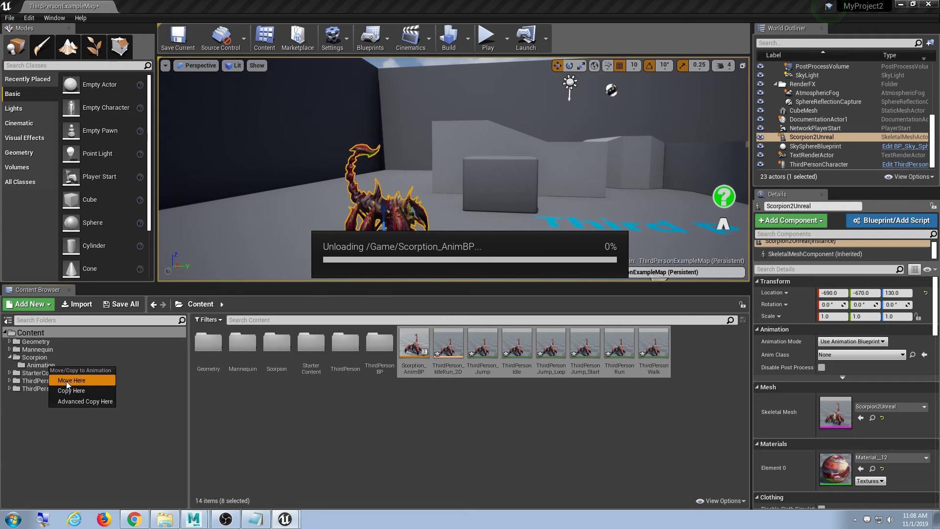
left_click(44, 366)
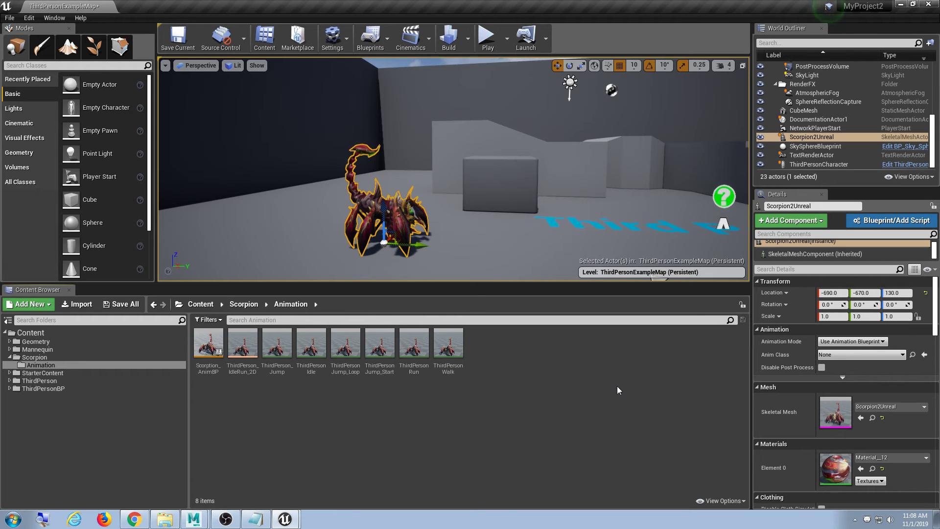
Step: Reimport the ThirdPersonIdle animation from the Idle FBX file and dismiss the message log
right_click(311, 352)
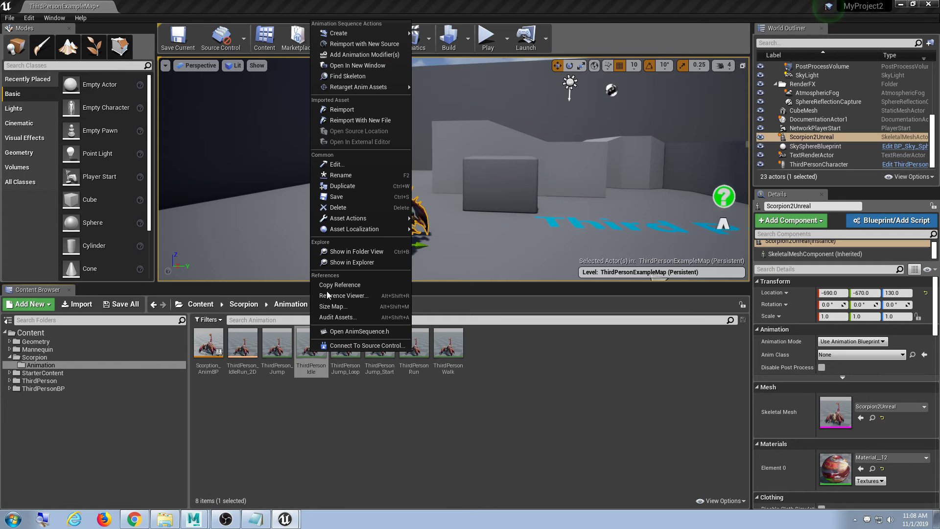
left_click(354, 120)
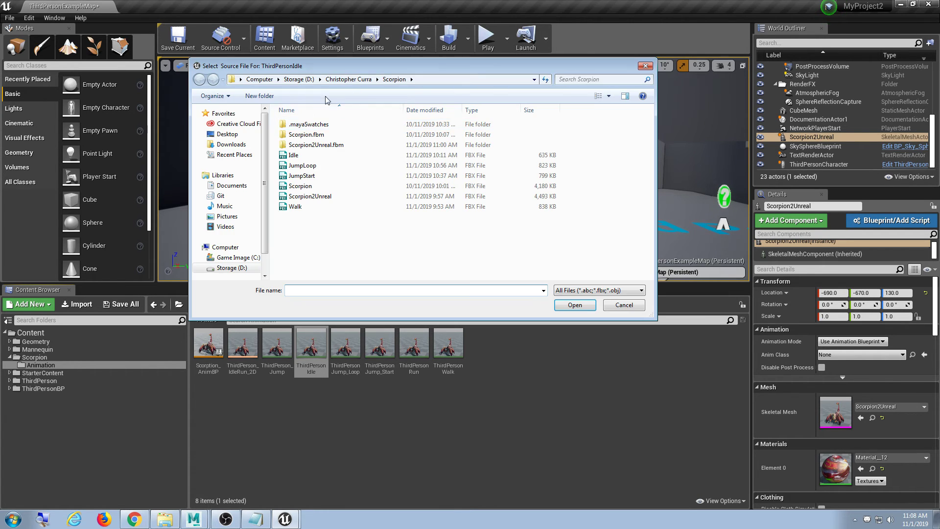
left_click(296, 156)
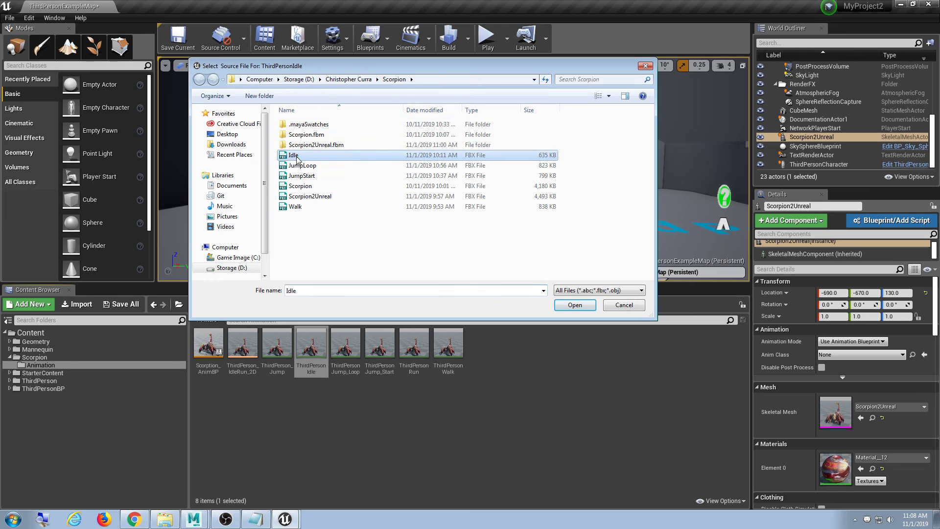
left_click(579, 308)
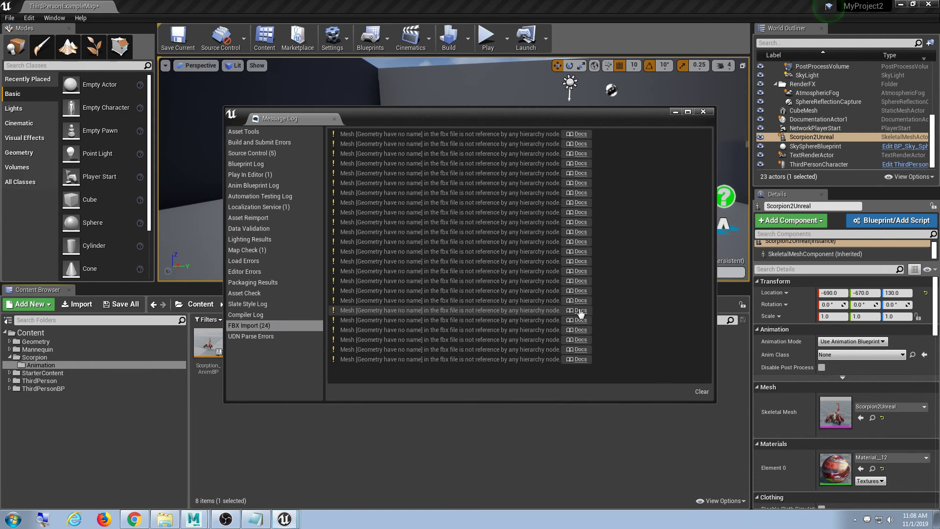
left_click(703, 111)
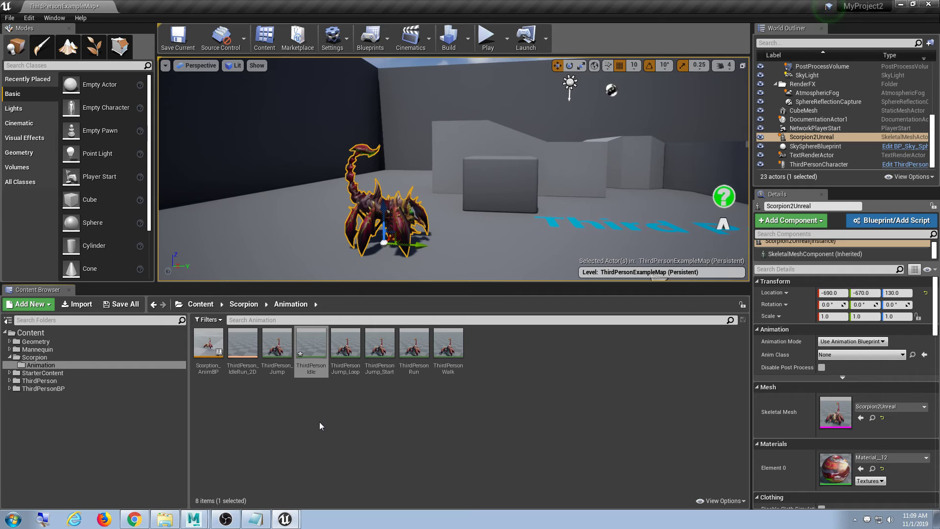
left_click(346, 345)
left_click(392, 353)
left_click(448, 349)
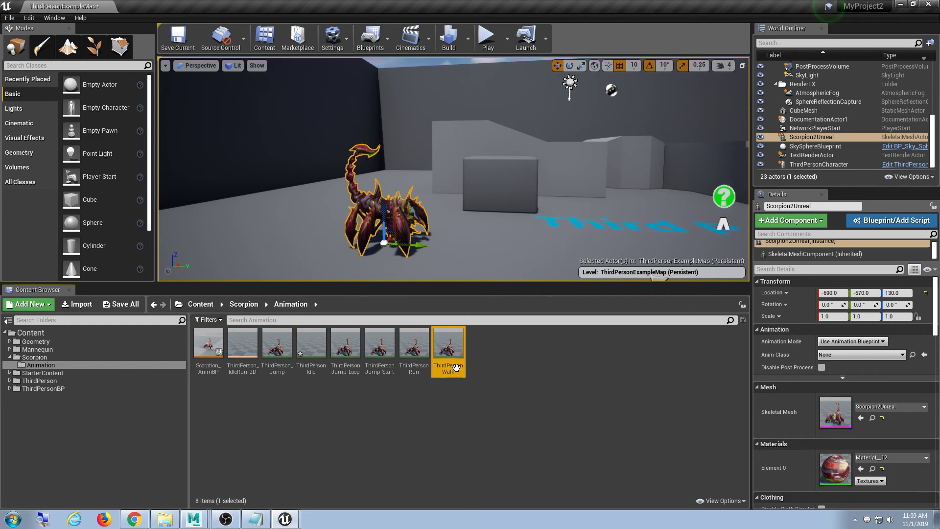
left_click(423, 354)
left_click(448, 349)
left_click(413, 350)
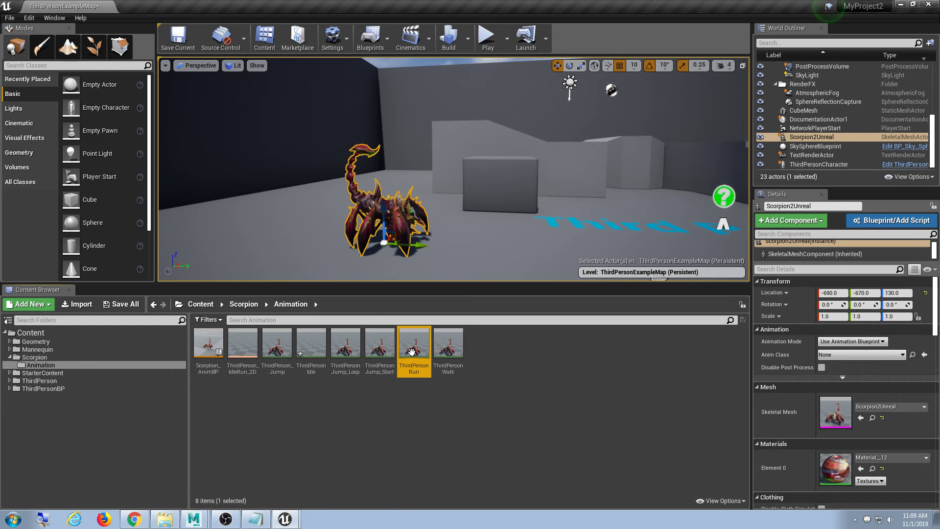
left_click(448, 349)
Step: Reimport the ThirdPersonRun animation from the Walk FBX file and dismiss the message log
left_click(417, 362)
right_click(413, 349)
left_click(466, 119)
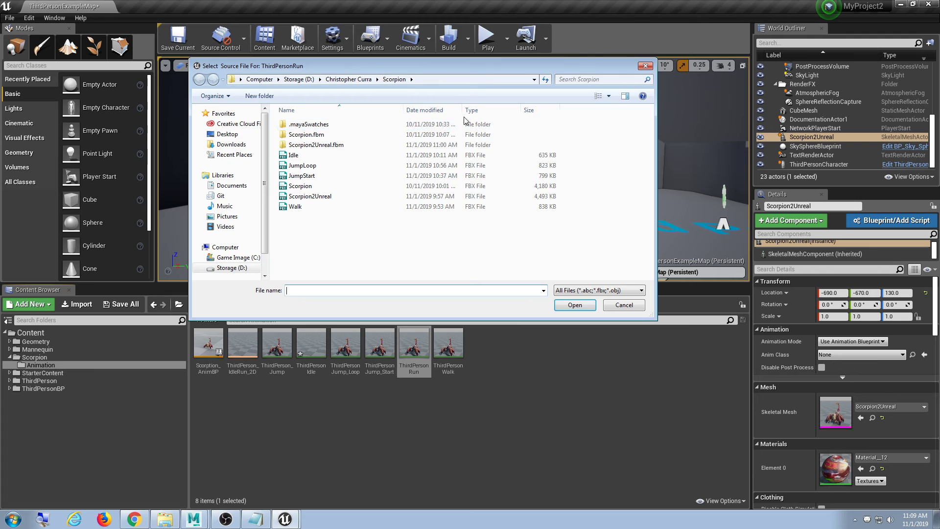
left_click(312, 207)
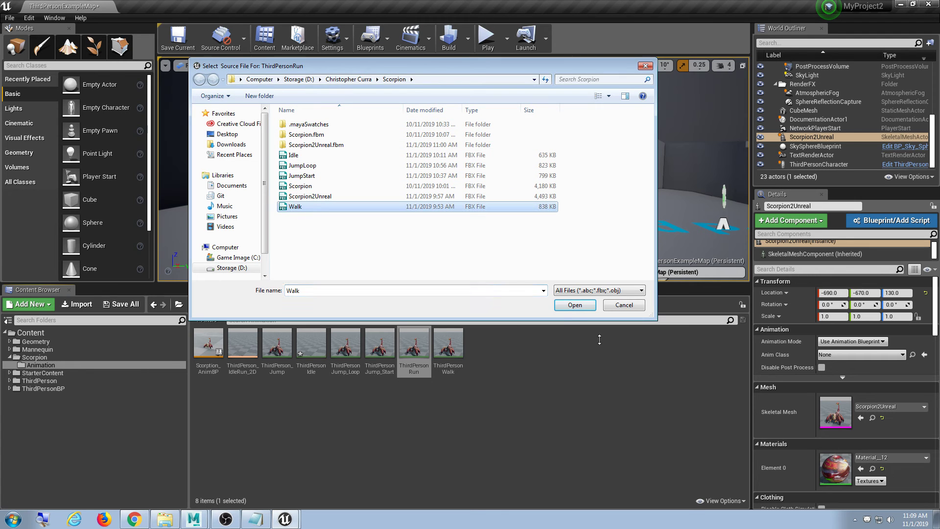
left_click(574, 306)
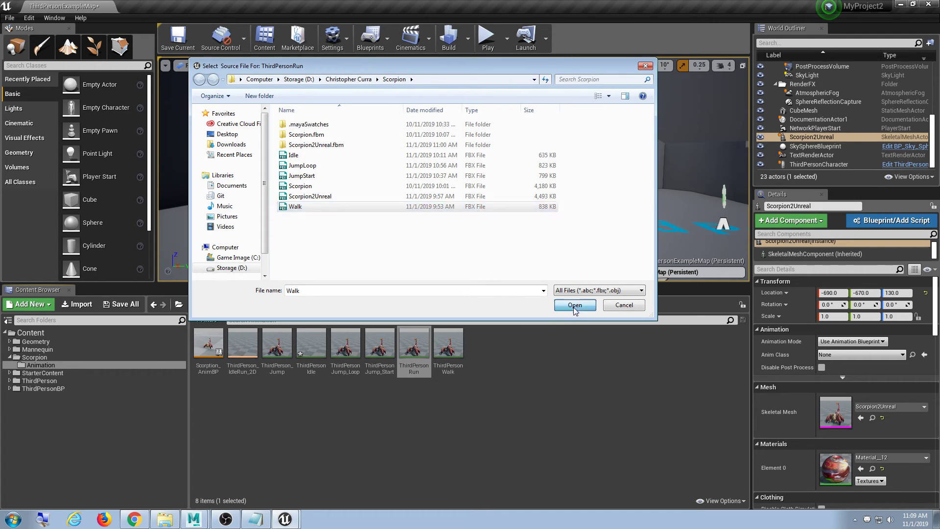
left_click(703, 111)
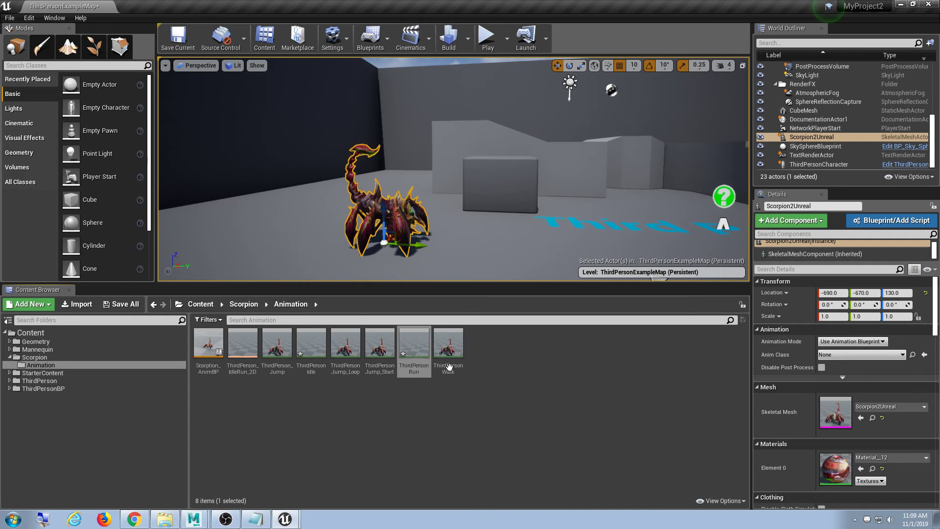
Step: Reimport the ThirdPersonWalk animation from the Walk FBX file and dismiss the message log
right_click(450, 345)
mouse_move(504, 76)
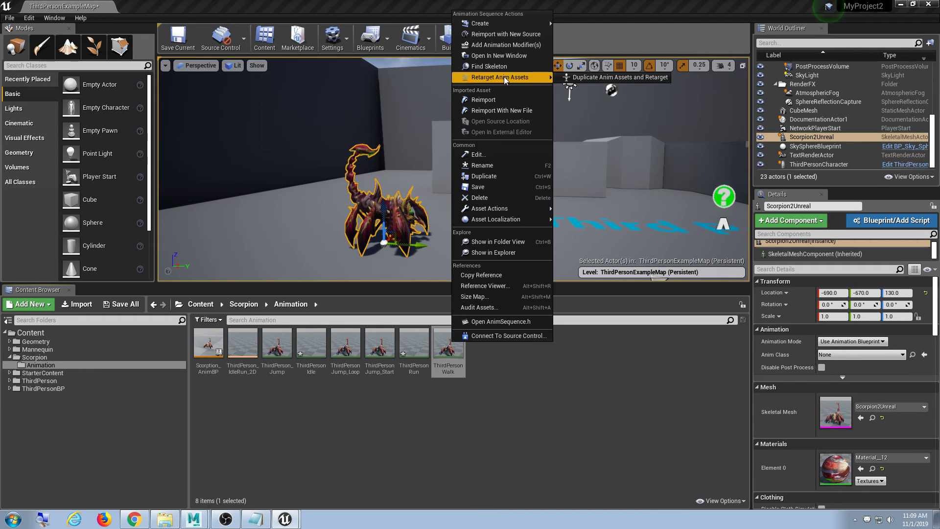
left_click(504, 110)
left_click(296, 207)
left_click(575, 305)
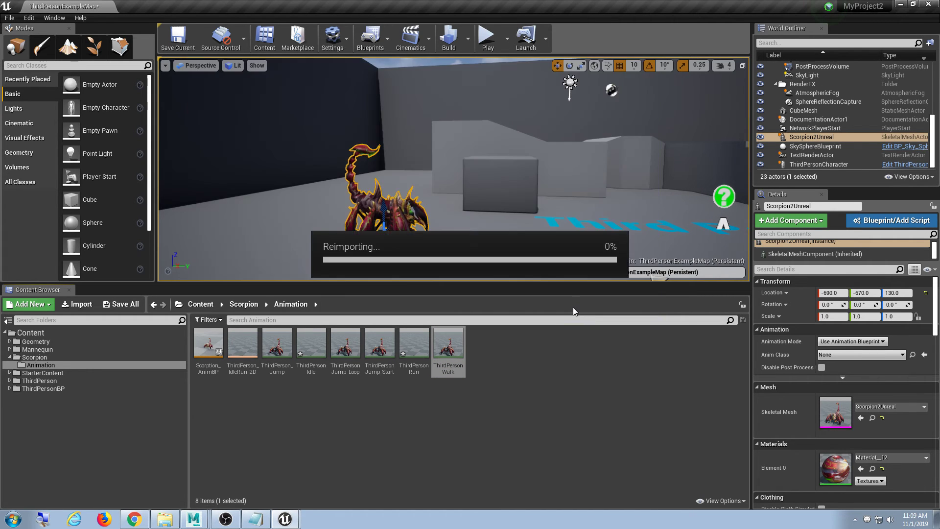
left_click(704, 116)
Step: Search the entire project content for "man" and open the SK_Mannequin skeletal mesh
left_click(481, 400)
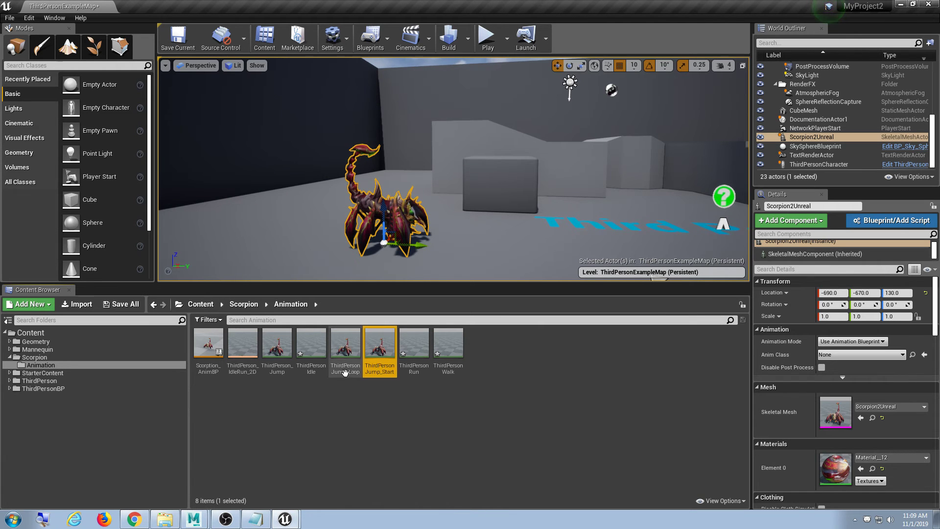
left_click(275, 348)
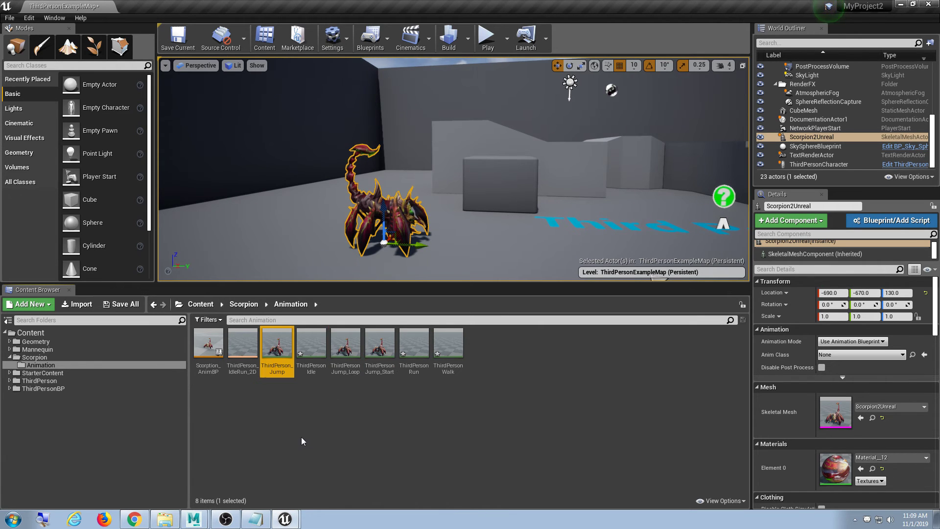
left_click(275, 320)
type("man")
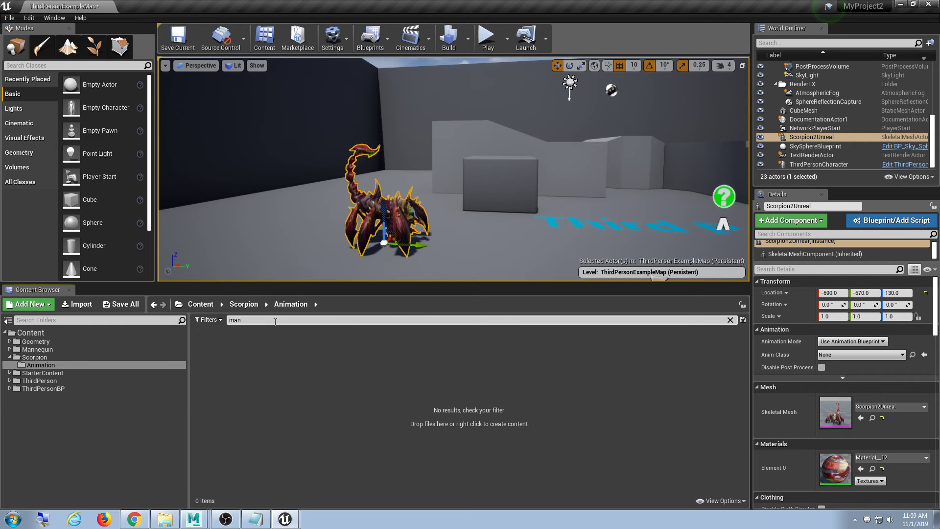
left_click(92, 332)
double_click(277, 345)
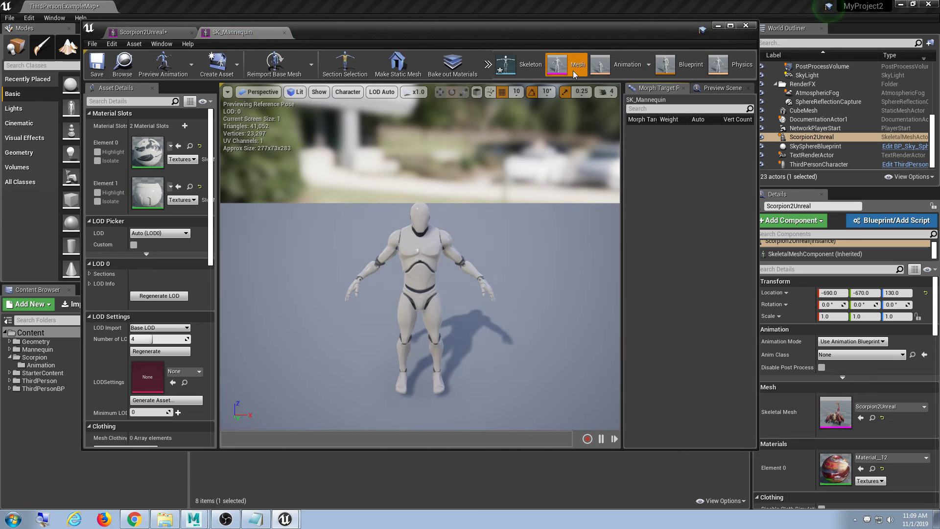
Step: Switch to the mannequin's animations and open ThirdPerson_Jump to preview it
left_click(616, 65)
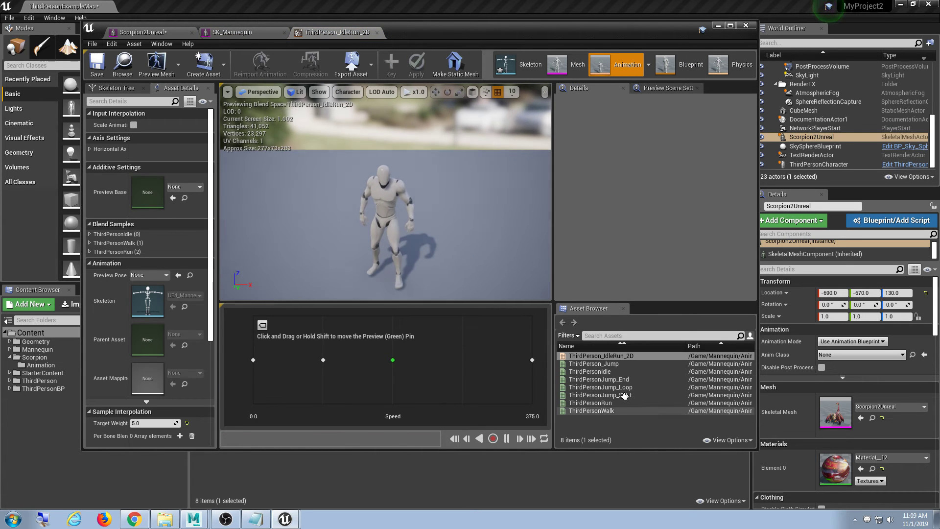
left_click(625, 371)
double_click(624, 363)
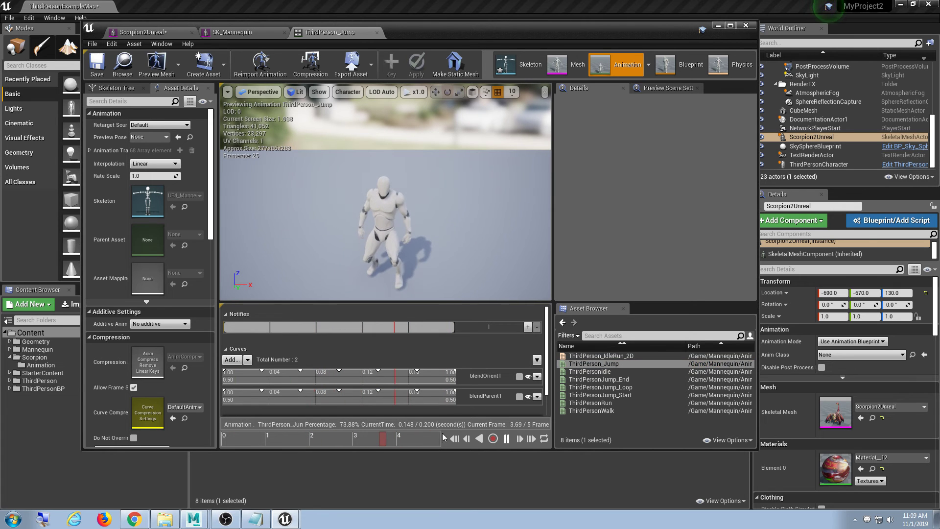
Step: Leave the mannequin's jump preview, clear the "man" asset search, and open the Scorpion Animation folder
left_click_drag(385, 271, 319, 431)
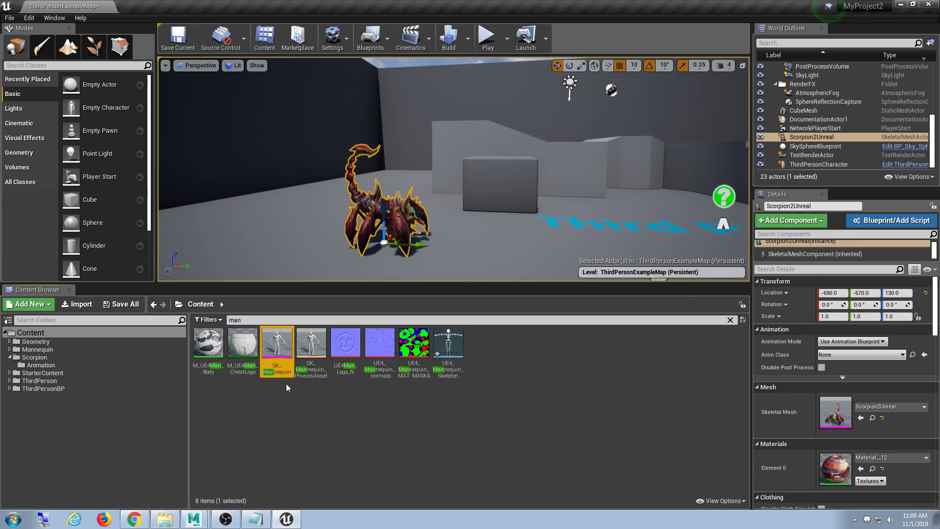
left_click(286, 387)
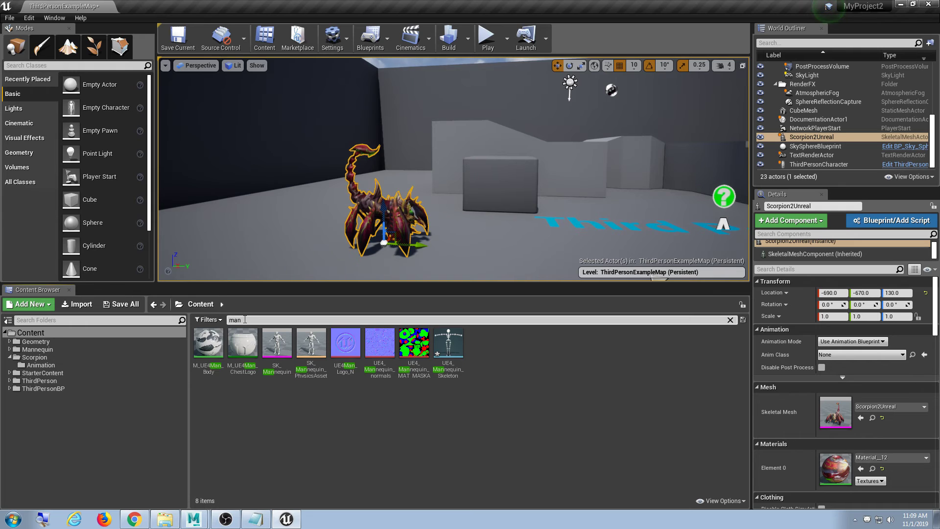
left_click_drag(247, 320, 218, 318)
key("BackSpace")
left_click(58, 364)
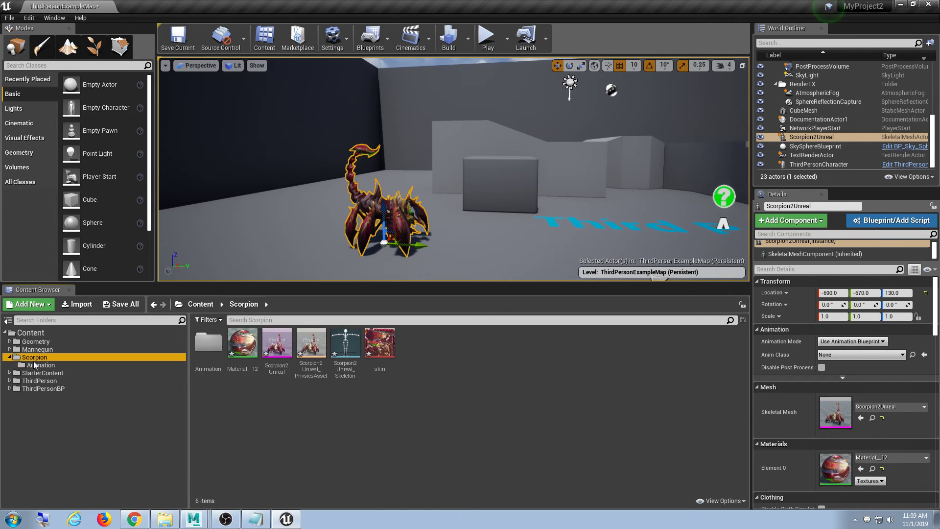
left_click(302, 449)
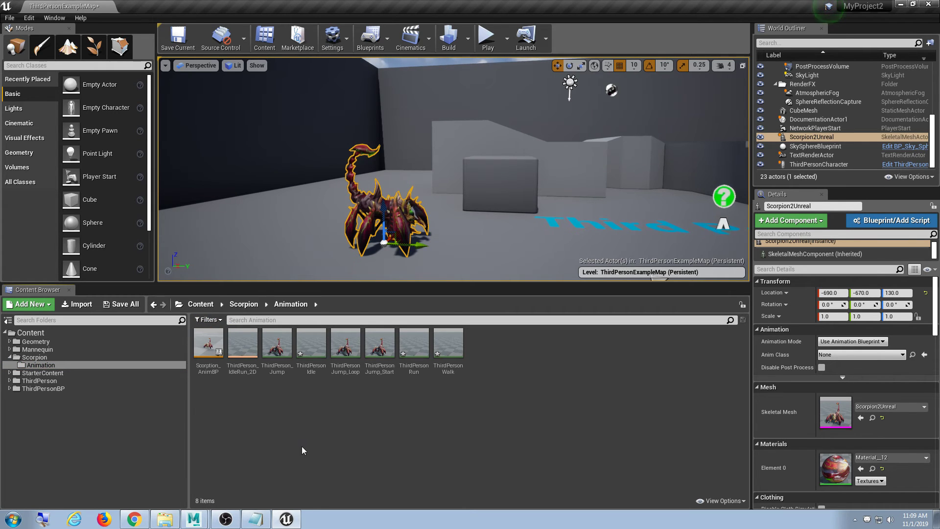
Step: Rename the ThirdPerson_Jump animation in the Scorpion Animation folder as ThirdPerson_Jump_End
left_click(288, 373)
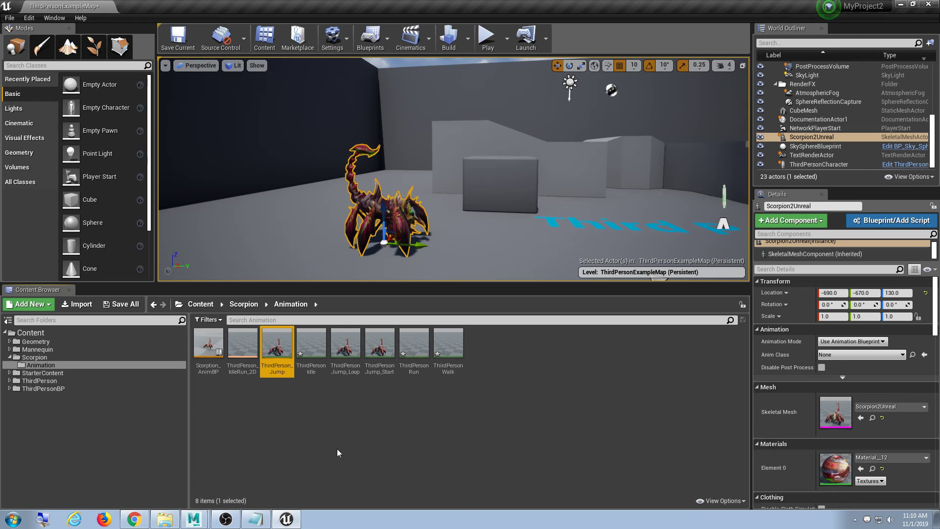
left_click(398, 469)
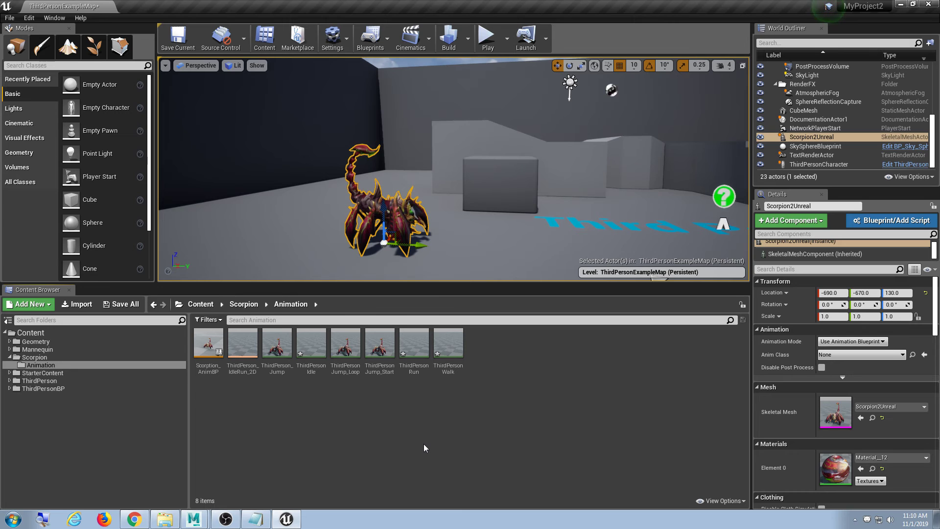
left_click(384, 350)
left_click(350, 364)
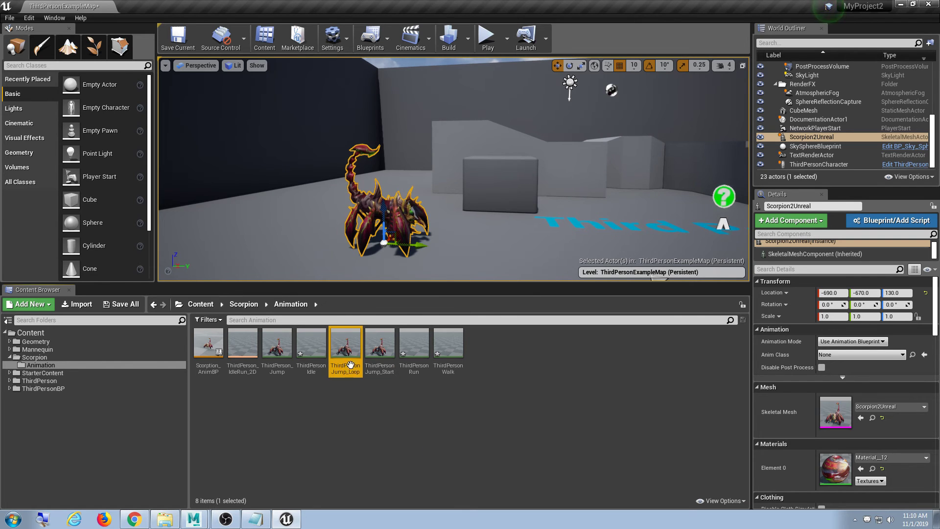
left_click(288, 372)
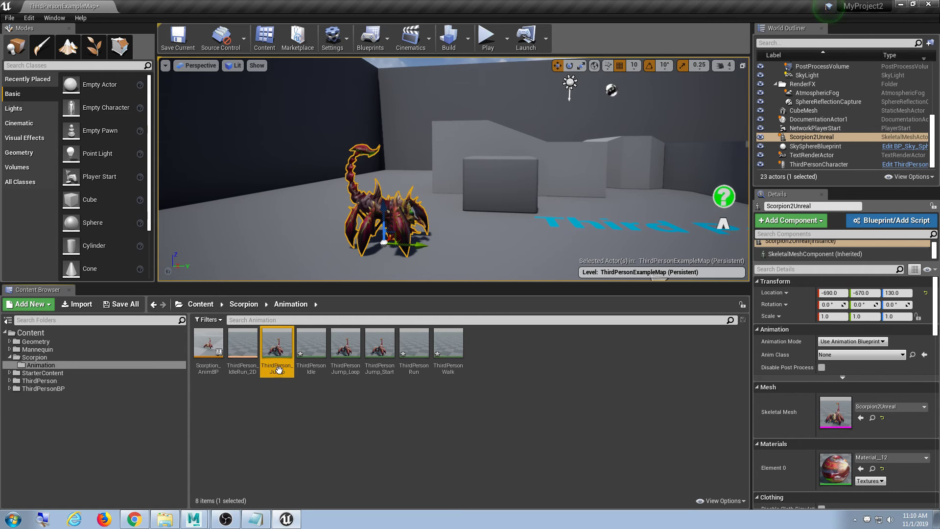
key("Return")
left_click(284, 367)
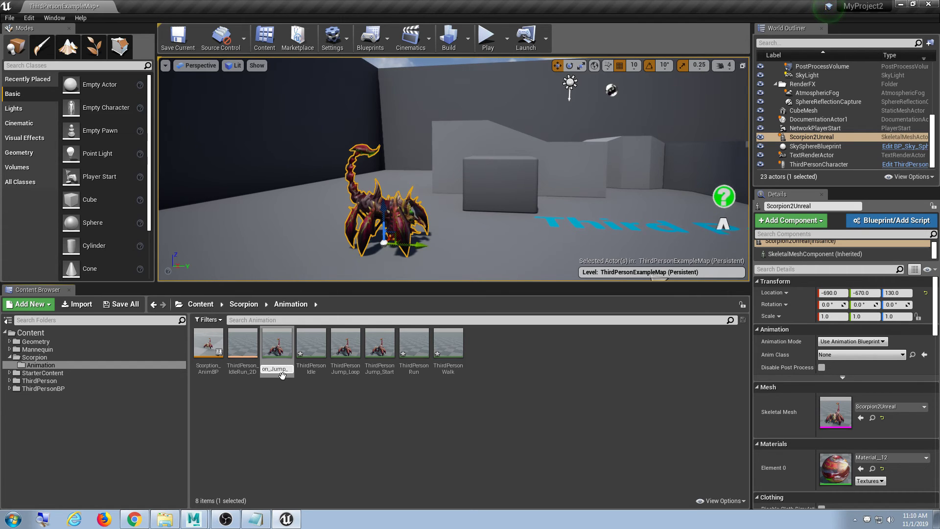
type("d")
key("Return")
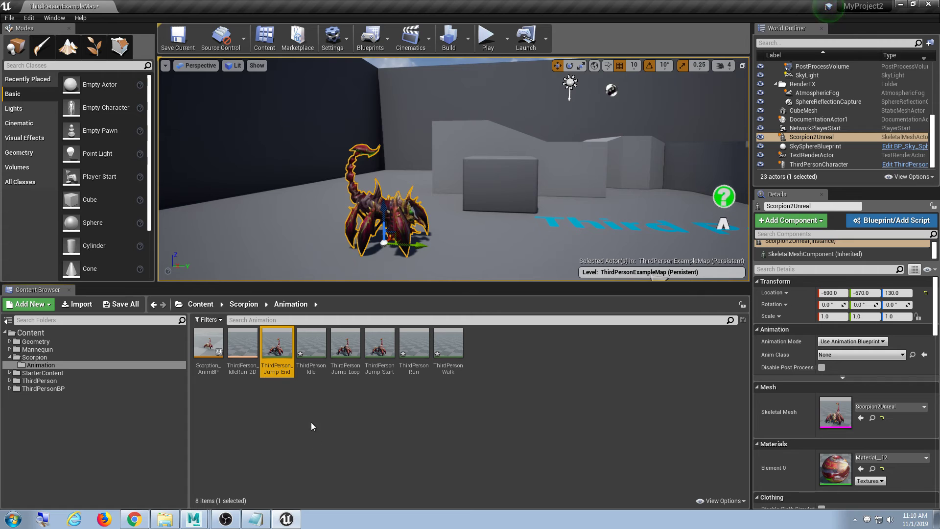
Step: Reimport the ThirdPersonJump_Start animation from the JumpStart FBX file and dismiss the message log
left_click(346, 344)
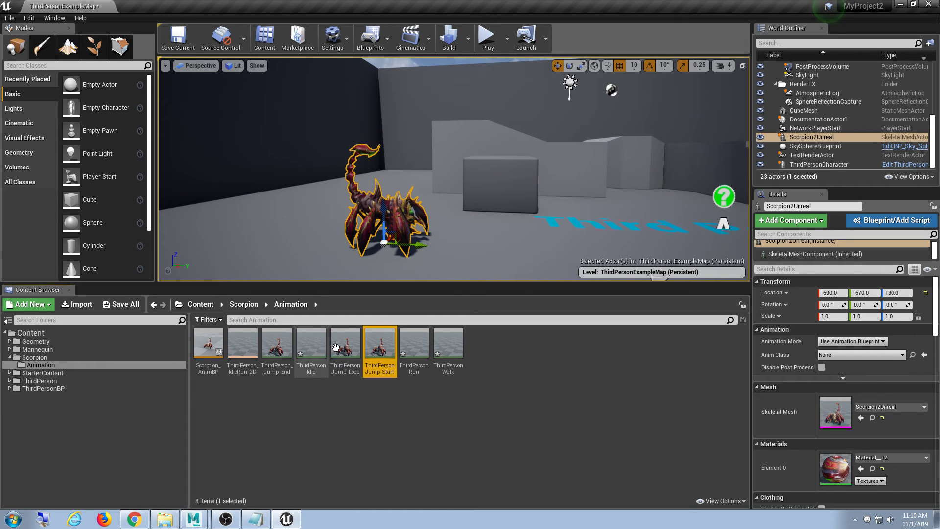
right_click(380, 350)
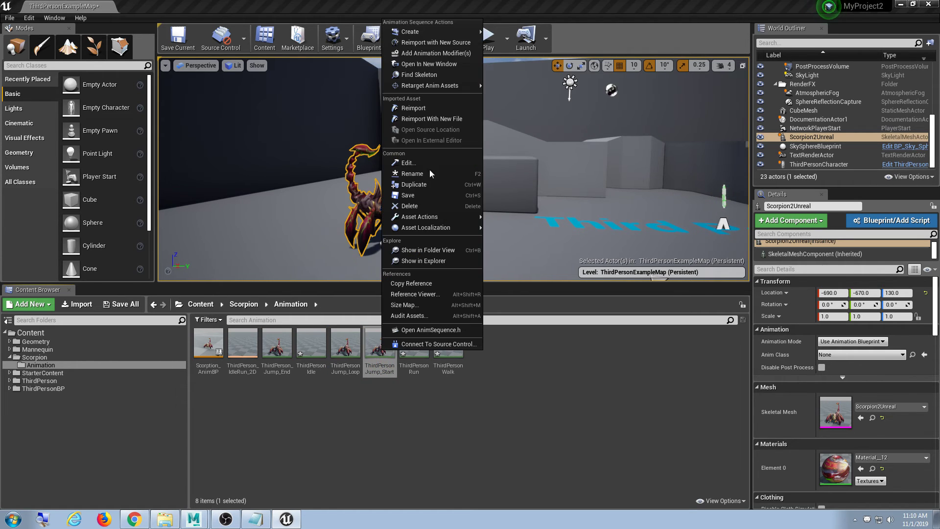
left_click(429, 119)
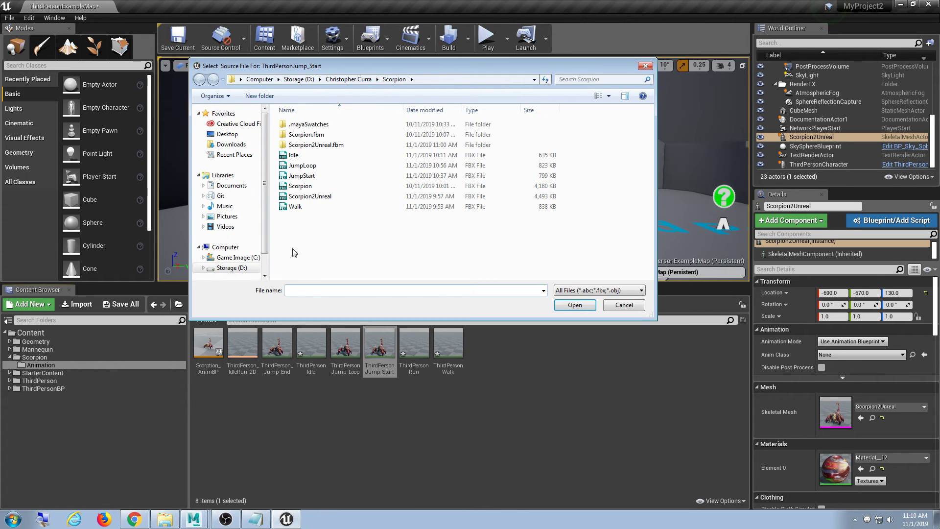
left_click(301, 175)
left_click(575, 304)
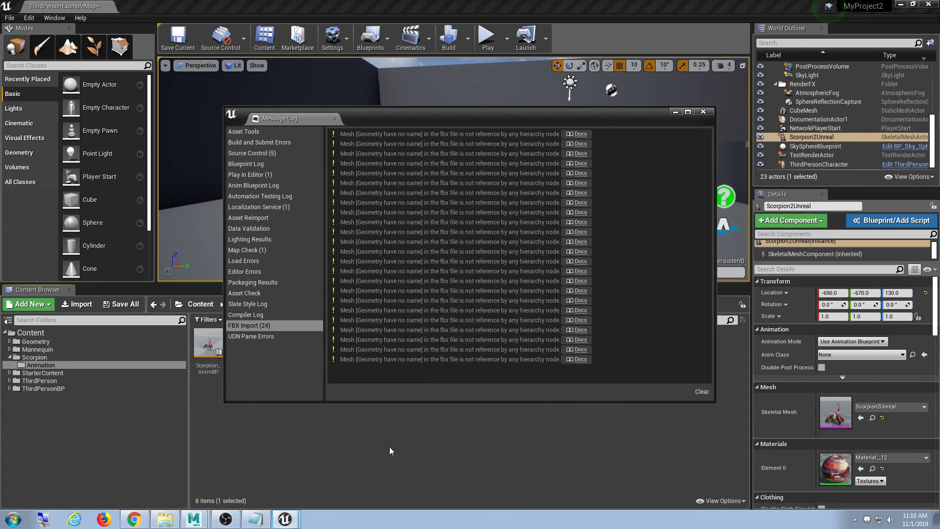
left_click(703, 111)
Step: Reimport the ThirdPersonJump_Loop animation from the JumpLoop FBX file and dismiss the message log
left_click(338, 354)
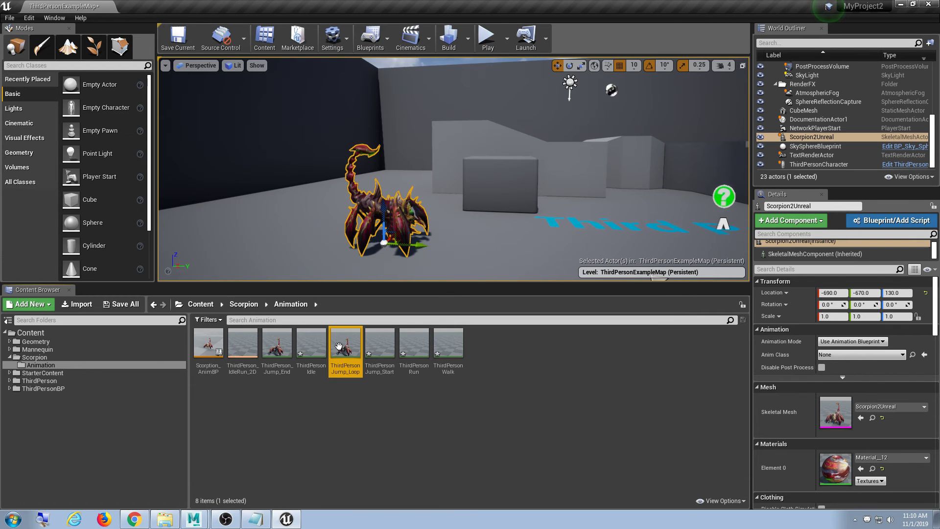
right_click(338, 353)
left_click(387, 116)
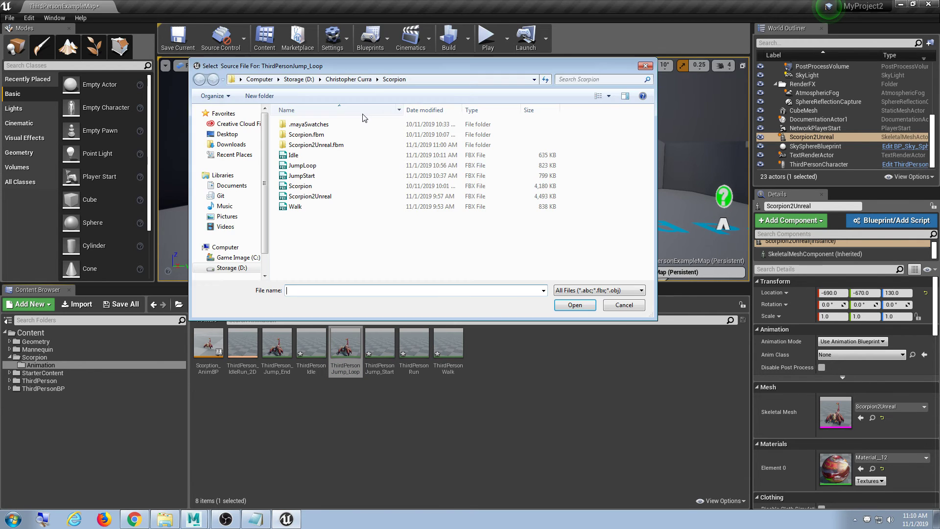
left_click(302, 165)
left_click(573, 305)
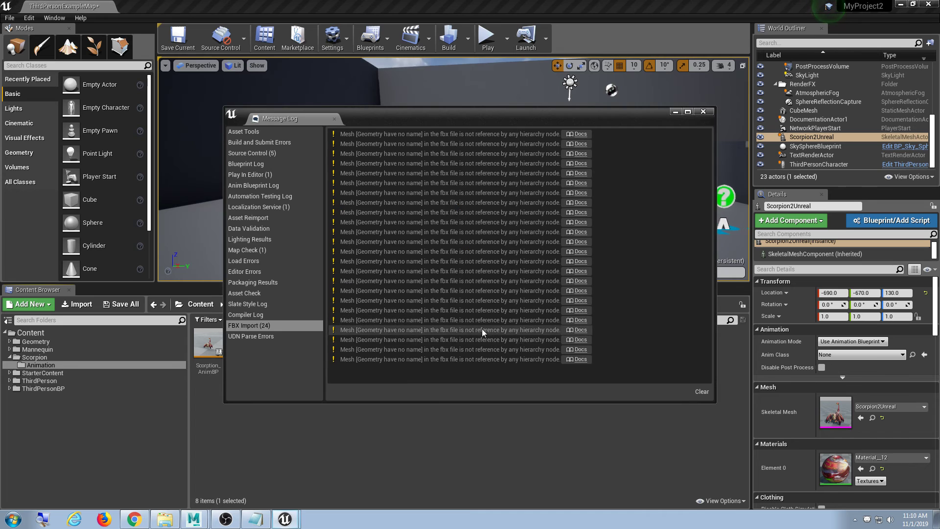
left_click(703, 111)
left_click(274, 346)
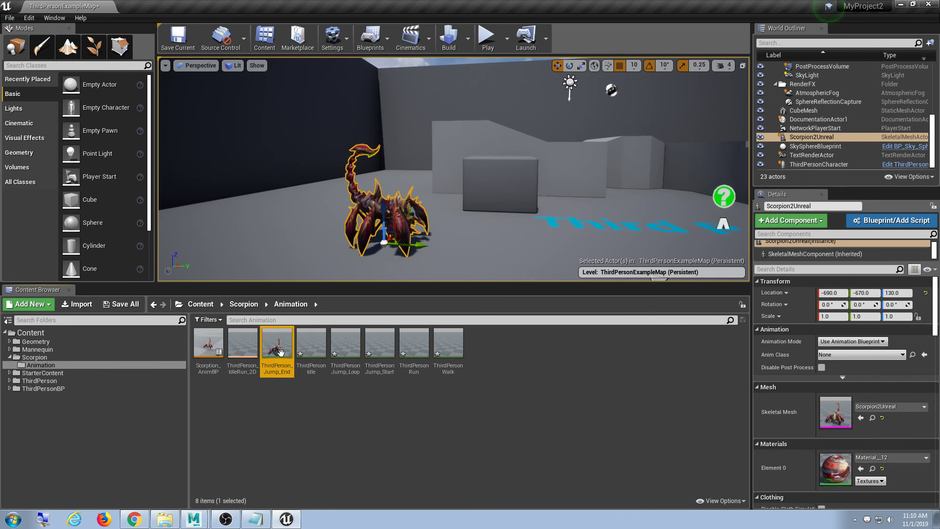
right_click(273, 348)
left_click(342, 116)
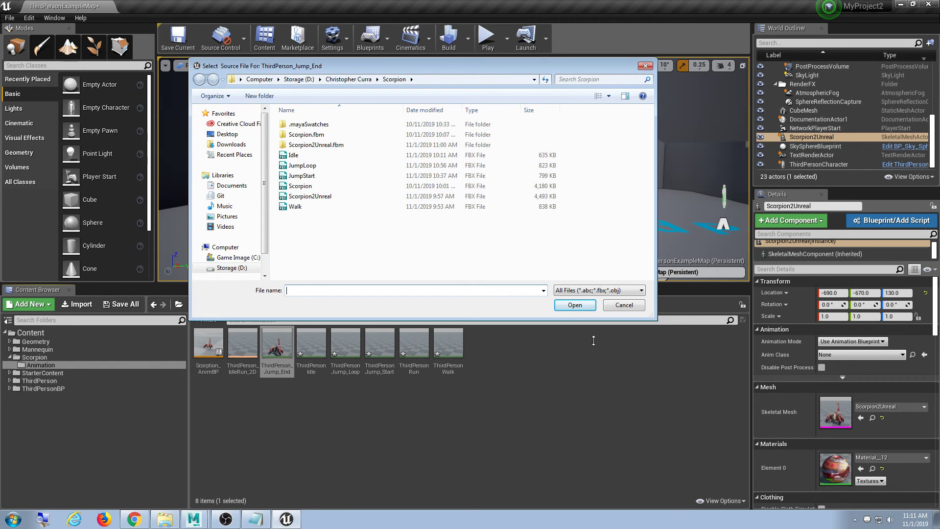
left_click(624, 305)
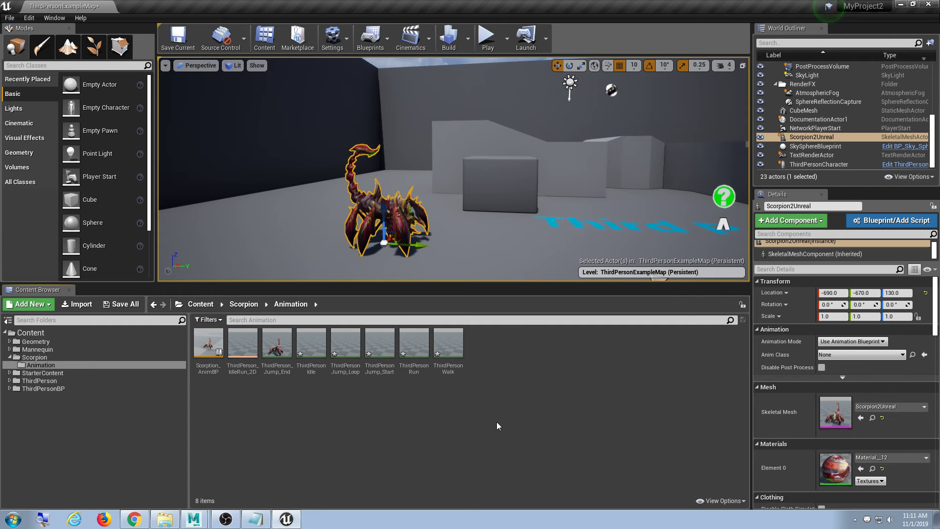
Step: Open the scorpion's ThirdPersonWalk animation, enlarge the asset browser, and bring its import transform settings into view
double_click(447, 345)
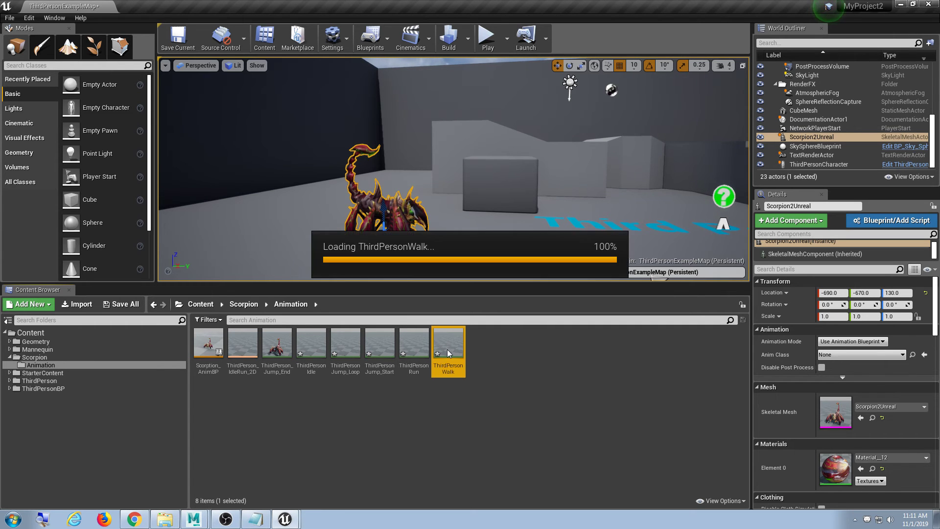
left_click(166, 15)
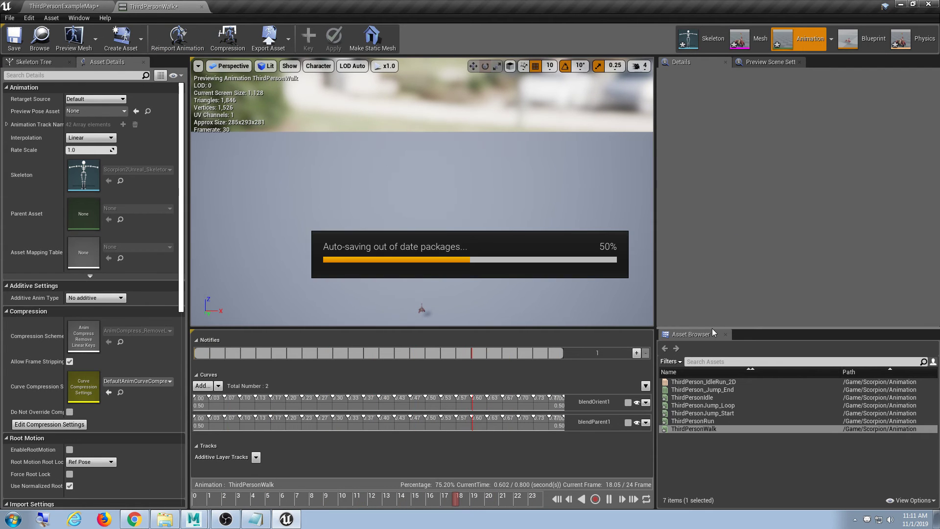
left_click_drag(714, 328, 715, 253)
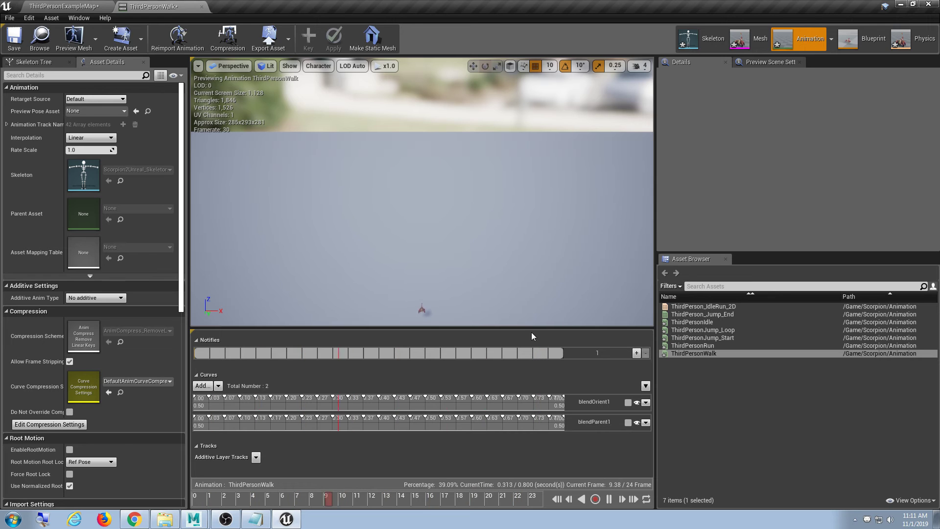
left_click_drag(181, 216, 187, 385)
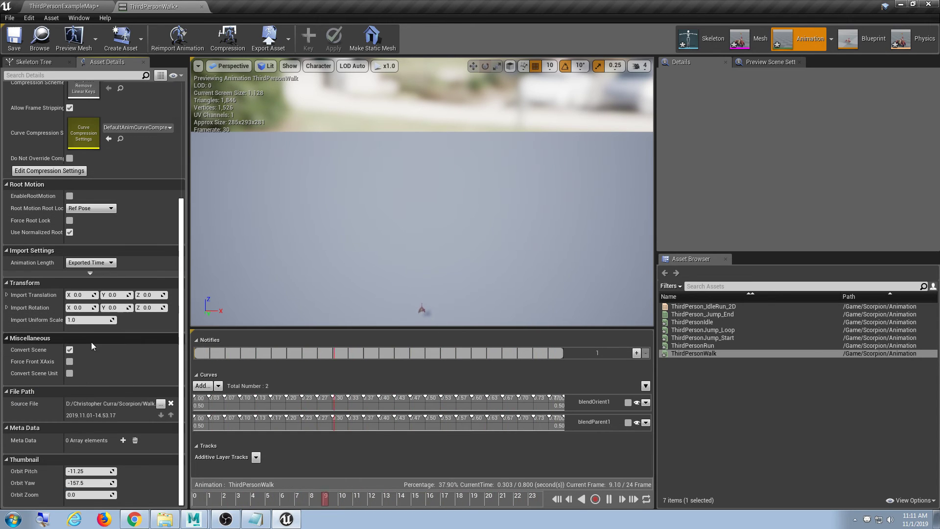
Step: Set ThirdPersonWalk's import uniform scale to 20, reimport the animation, and dismiss the message log
left_click(88, 319)
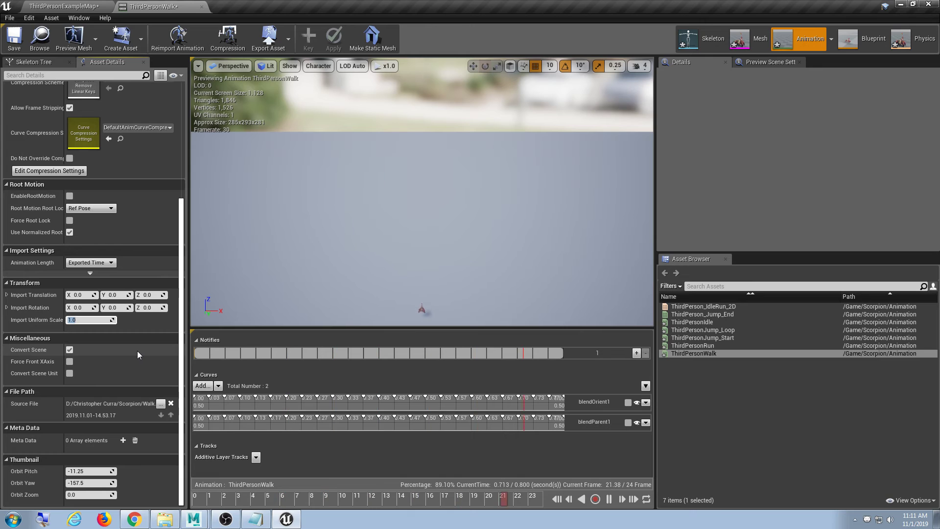
type("20")
key("Return")
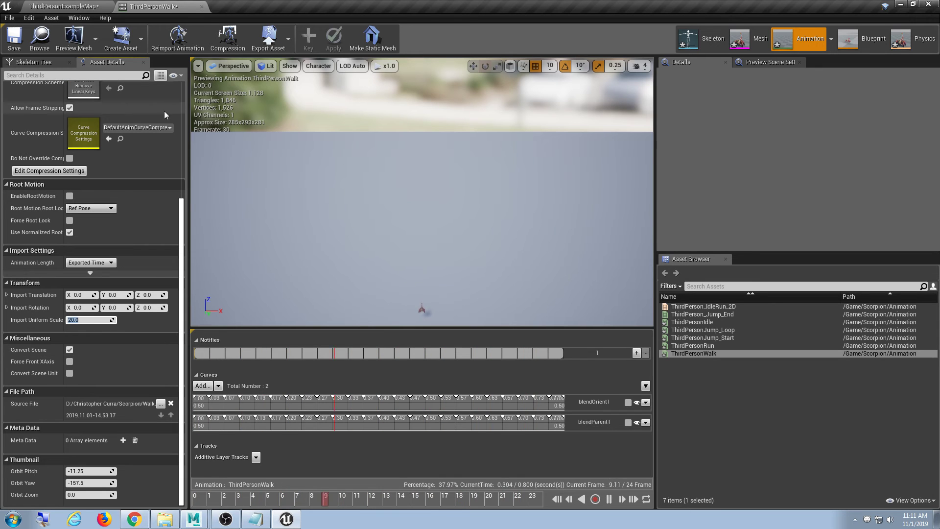
left_click(176, 47)
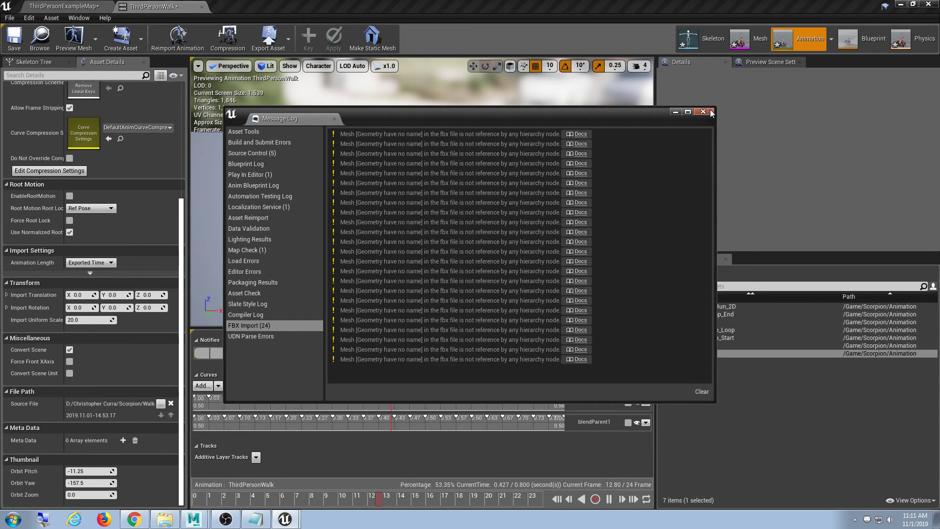
left_click(710, 112)
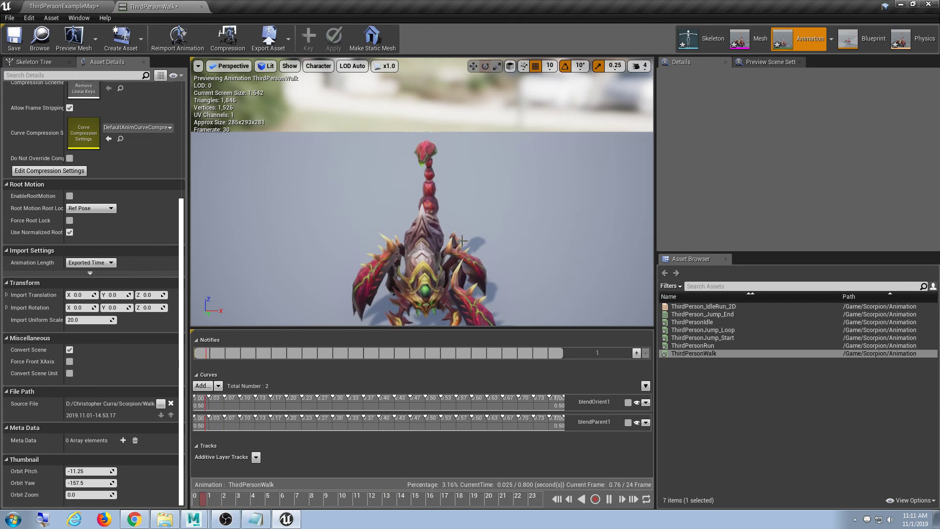
Step: Check the rescaled scorpion walk from the side in the preview and save the ThirdPersonWalk animation
scroll(462, 240, "down", 4)
left_click_drag(446, 276, 417, 284, "alt")
scroll(458, 276, "up", 2)
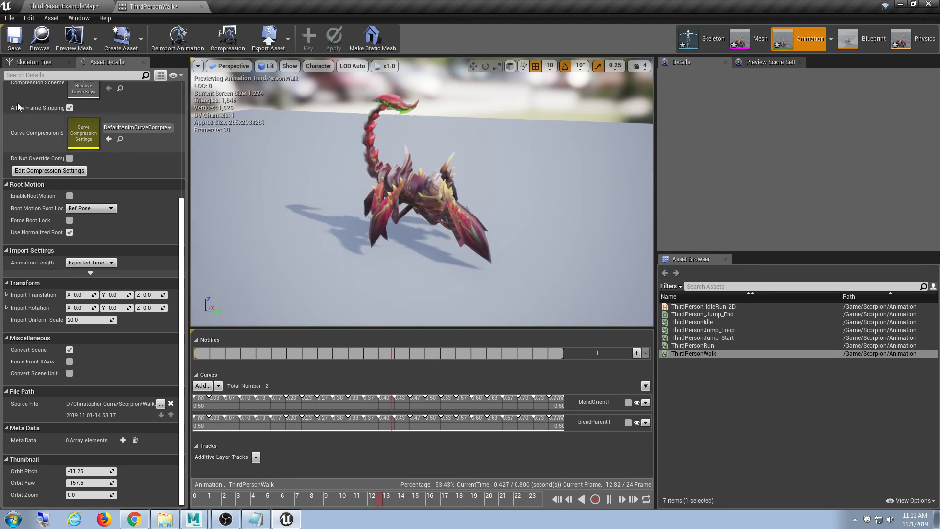
left_click(20, 47)
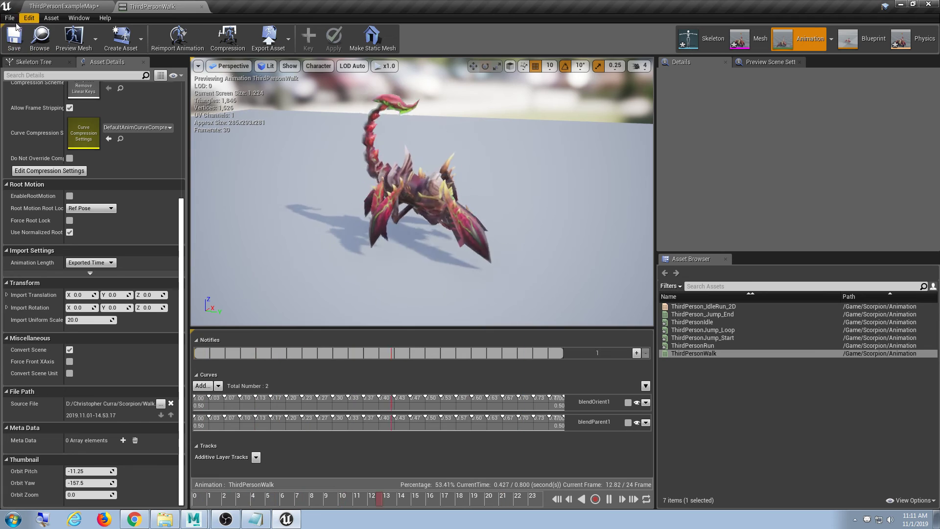
Step: Open ThirdPersonRun, set its import uniform scale to 20, reimport it, and dismiss the message log
double_click(693, 345)
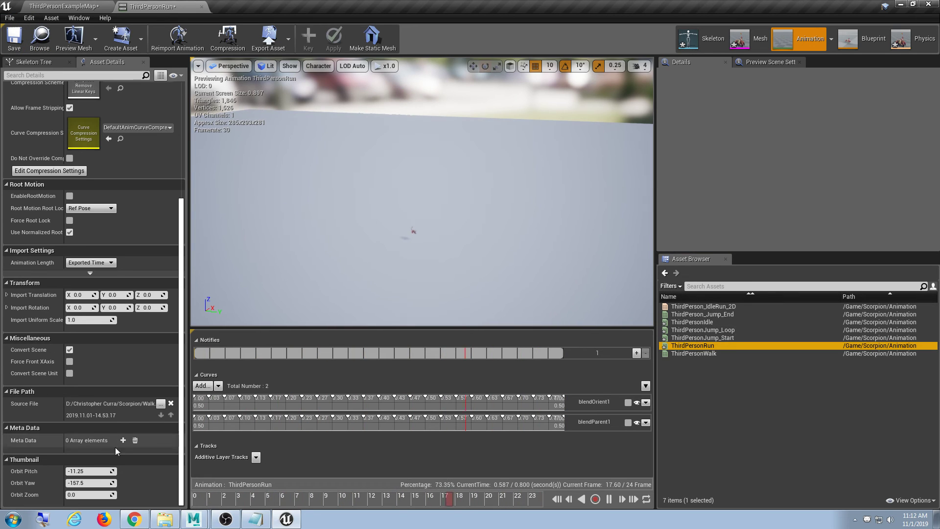
left_click(86, 325)
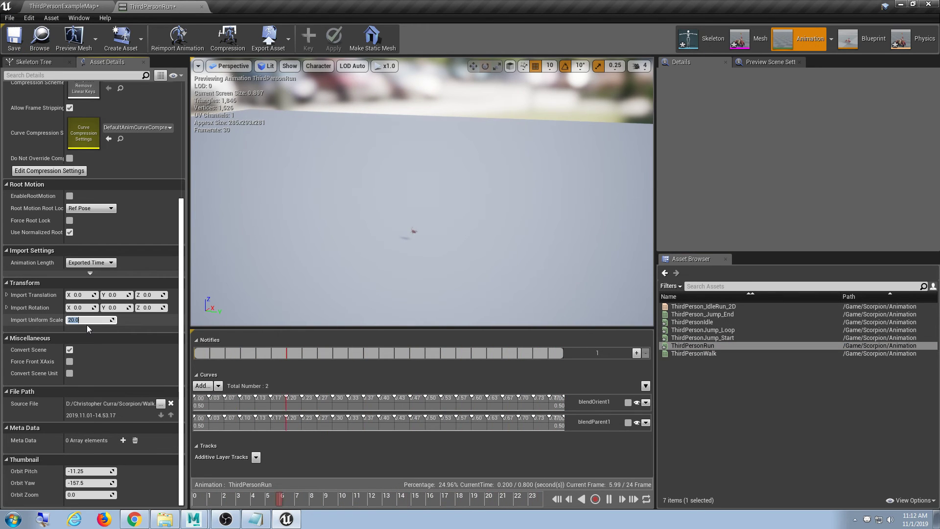
key("Return")
left_click(177, 36)
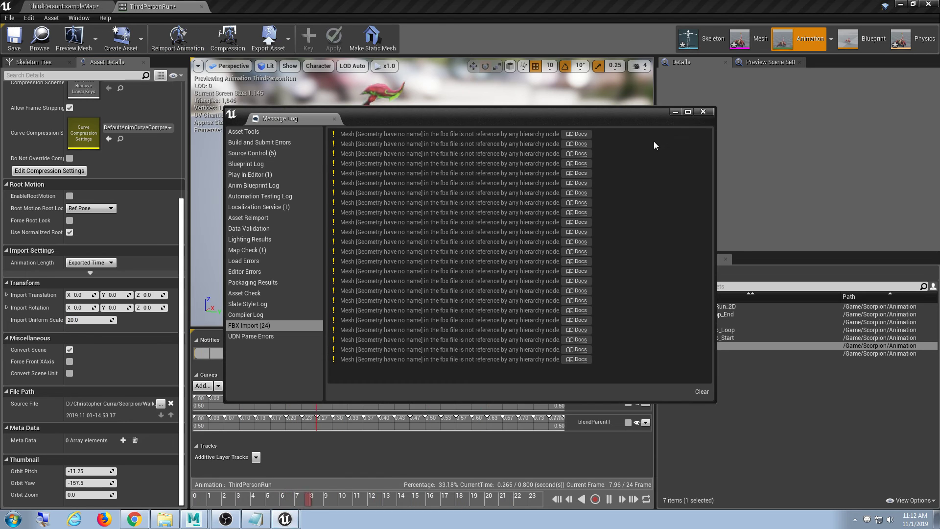
left_click(703, 111)
Step: Open the ThirdPersonJump_Start animation, set its import uniform scale to 20, reimport it, and dismiss the message log
double_click(702, 338)
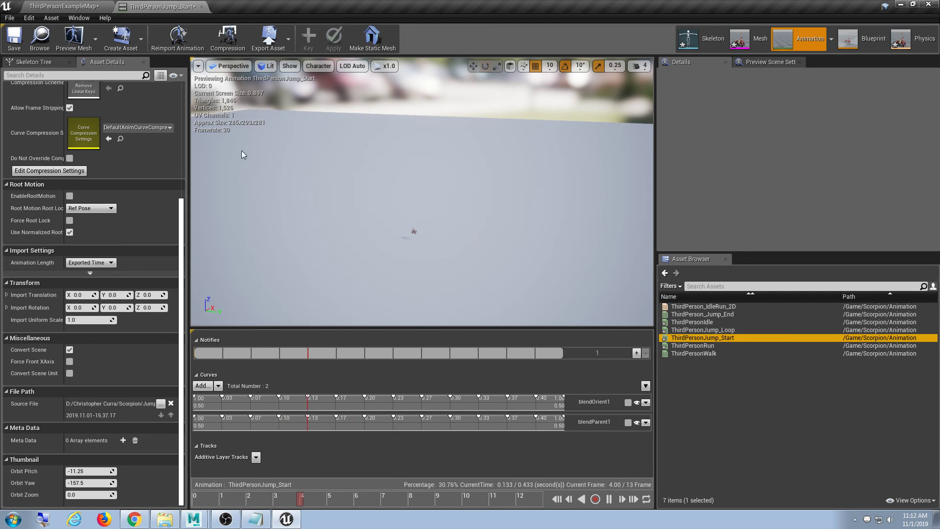
left_click(83, 319)
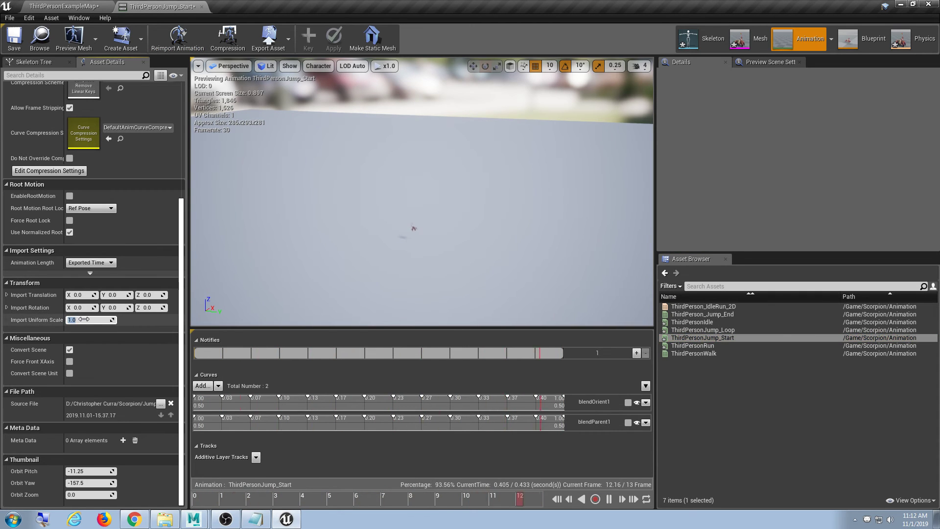
type("20")
key("Return")
left_click(178, 37)
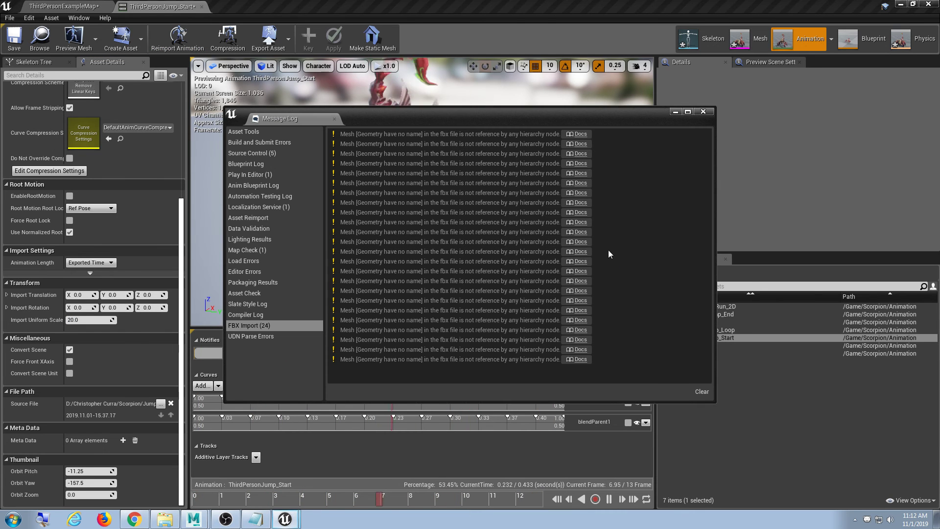
left_click(703, 112)
Step: Open the ThirdPersonJump_Loop animation, set its import uniform scale to 20, reimport it, and dismiss the message log
double_click(721, 331)
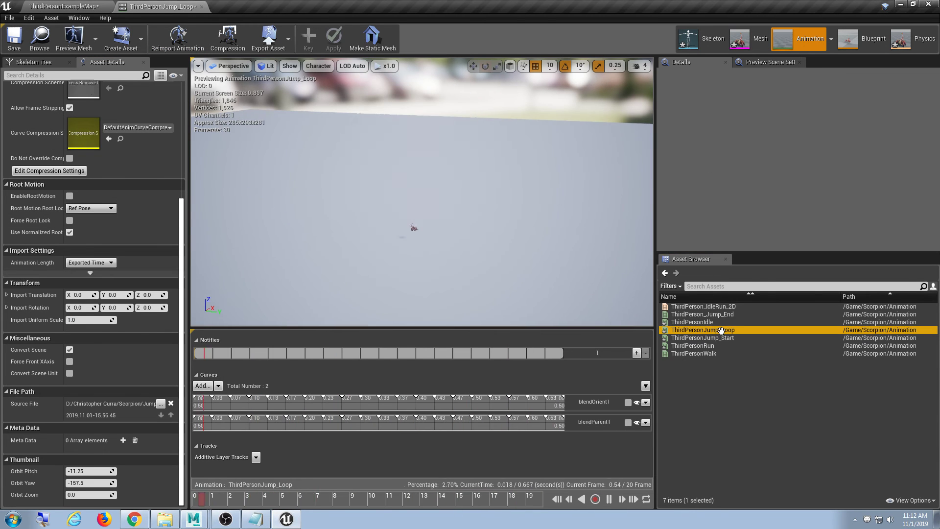
left_click(89, 318)
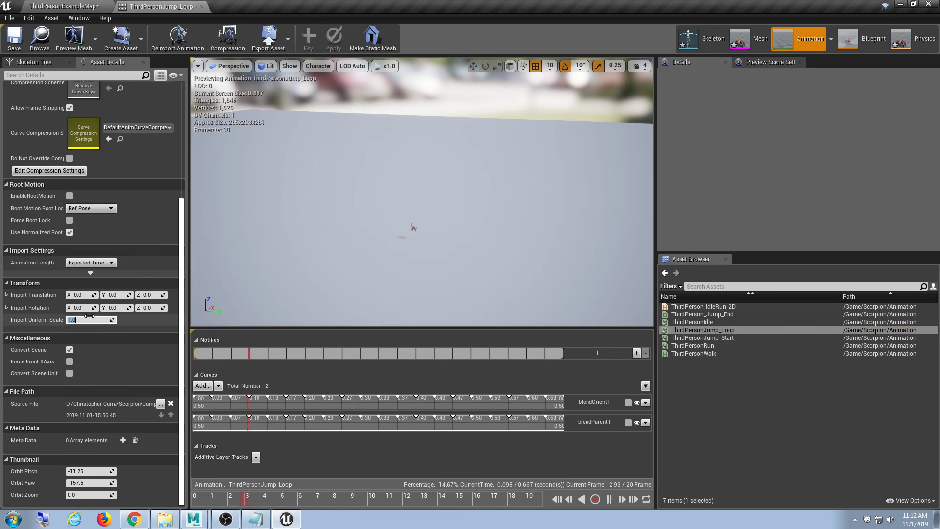
type("20")
key("Return")
left_click(177, 37)
left_click(723, 146)
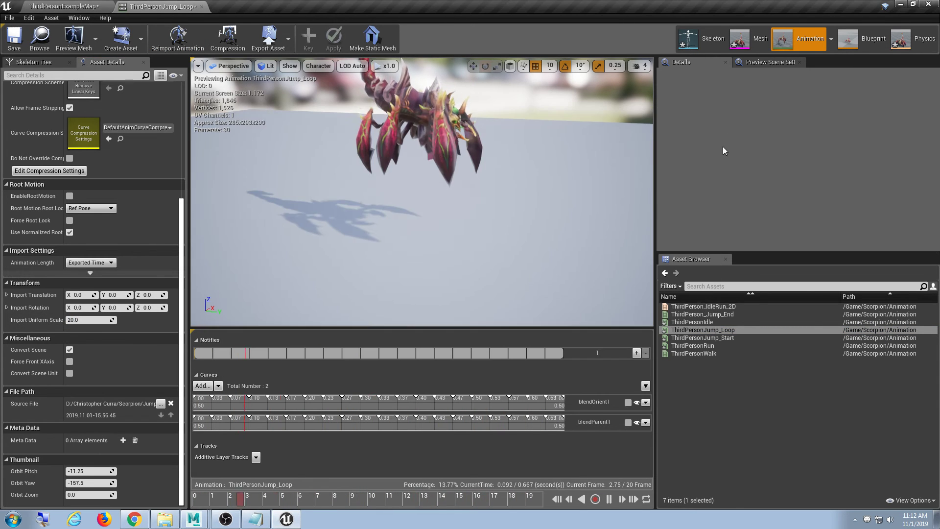
Step: Open the ThirdPersonIdle animation, set its import uniform scale to 20, reimport it, and dismiss the message log
double_click(692, 322)
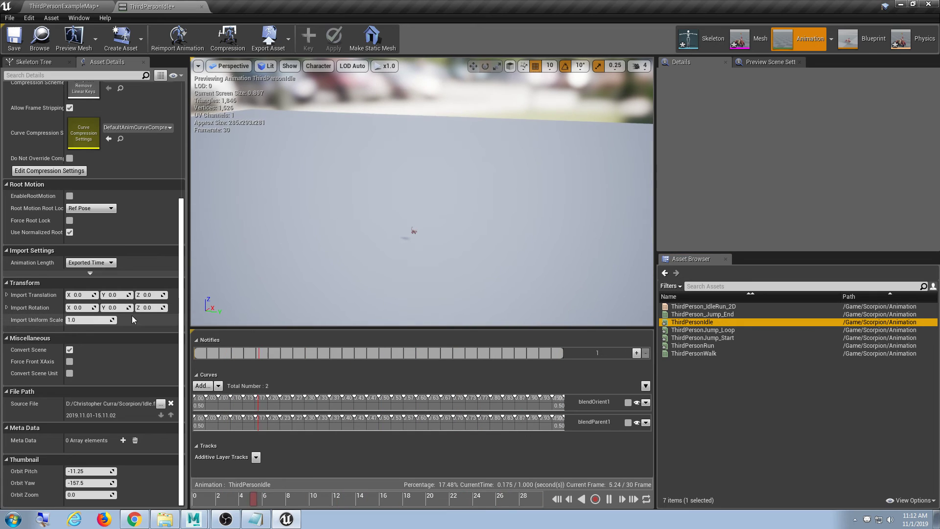
left_click(98, 322)
type("20")
key("Return")
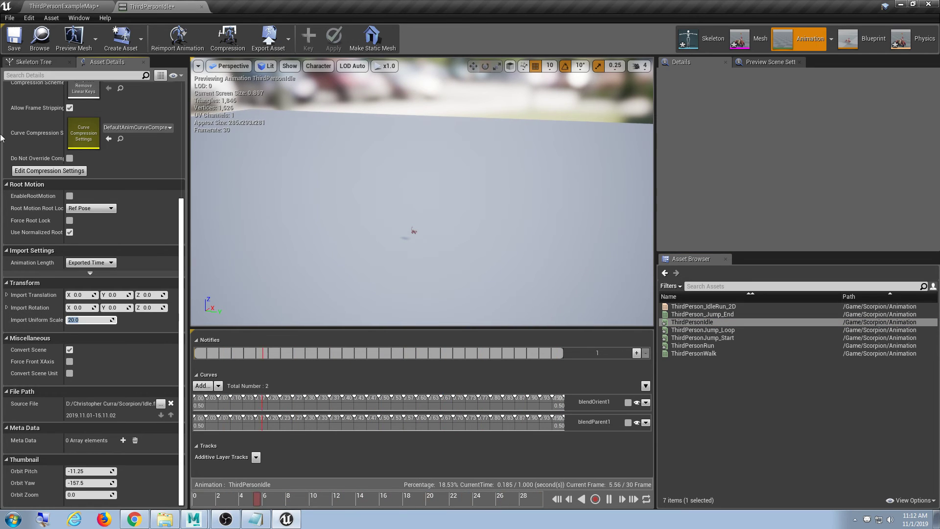
left_click(177, 36)
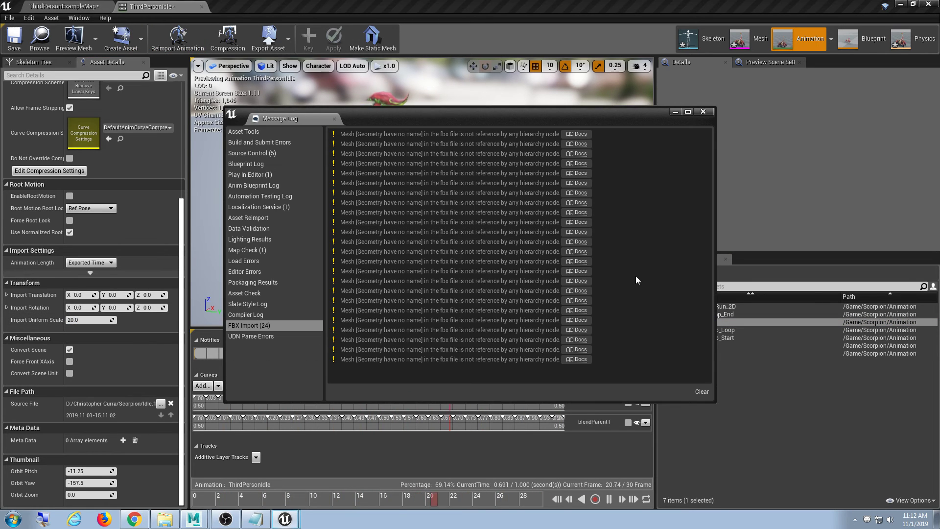
left_click(718, 111)
Step: Open the ThirdPerson_Jump_End animation and save it
double_click(715, 315)
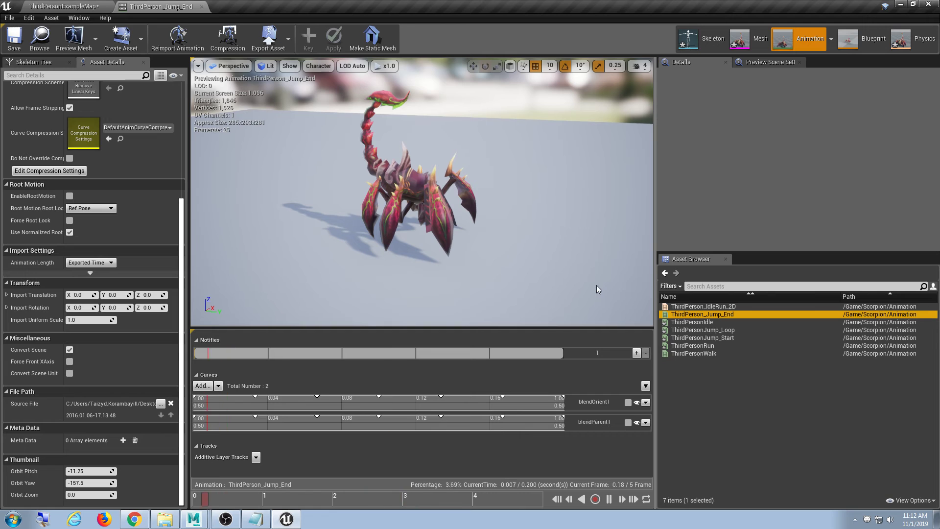
left_click(14, 40)
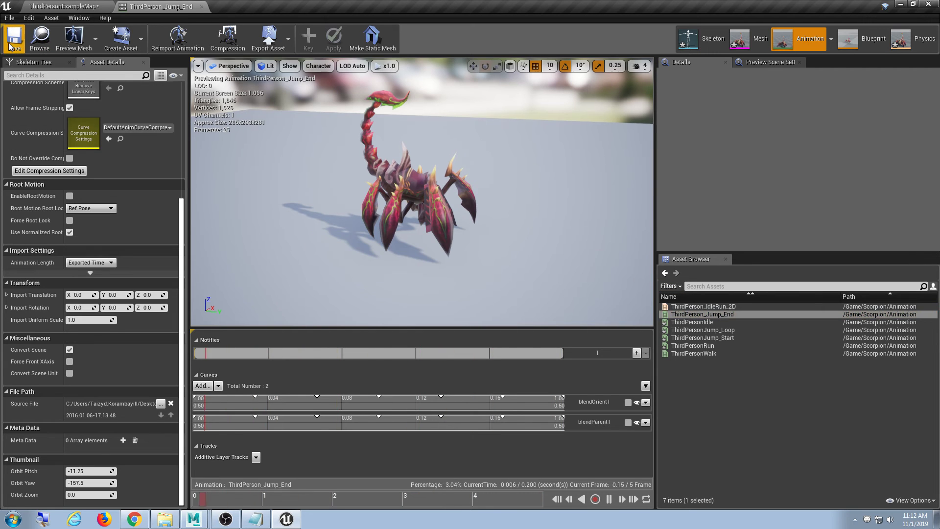
Step: Preview the scorpion's jump start, jump loop, jump end, walk and run animations to compare their size and motion
double_click(705, 330)
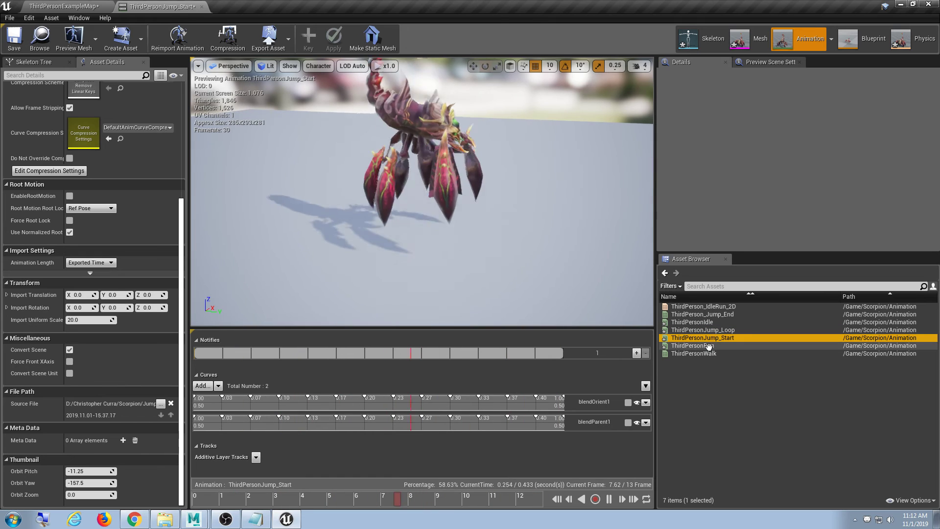
double_click(709, 346)
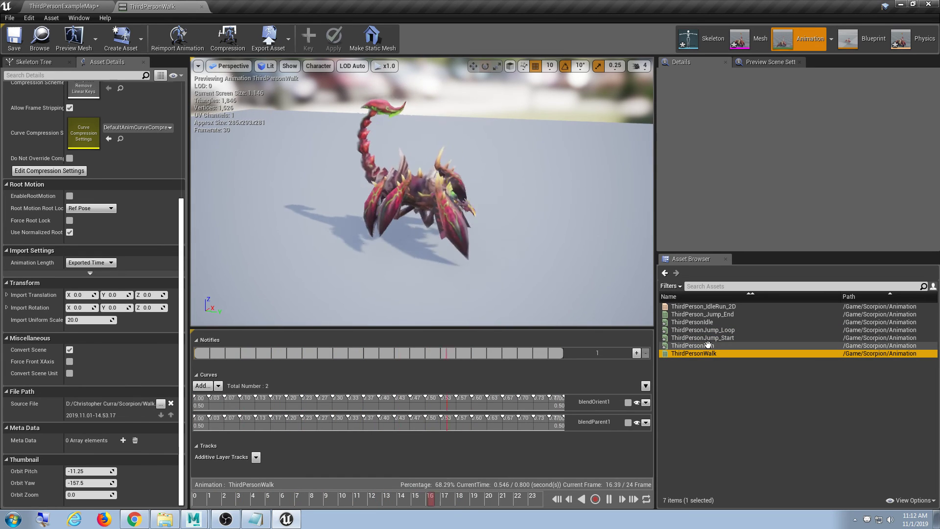
left_click(709, 337)
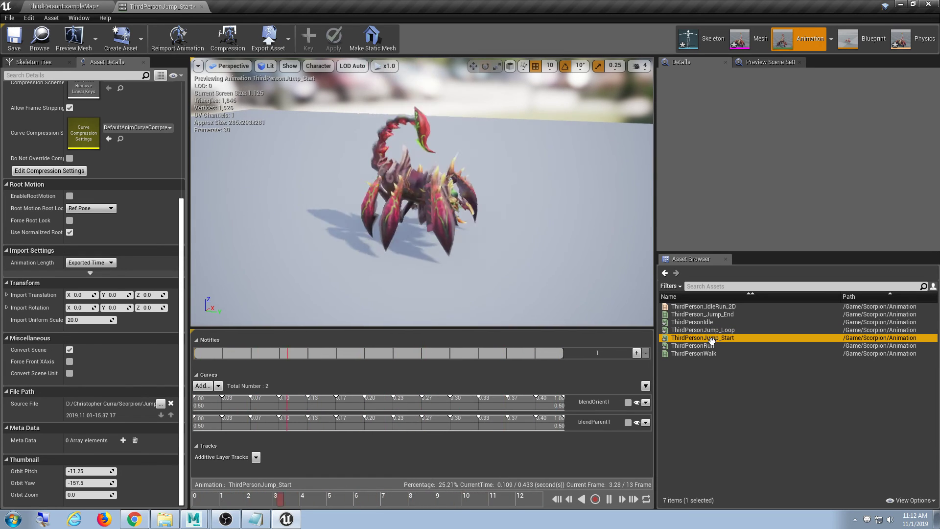
left_click(711, 345)
double_click(713, 354)
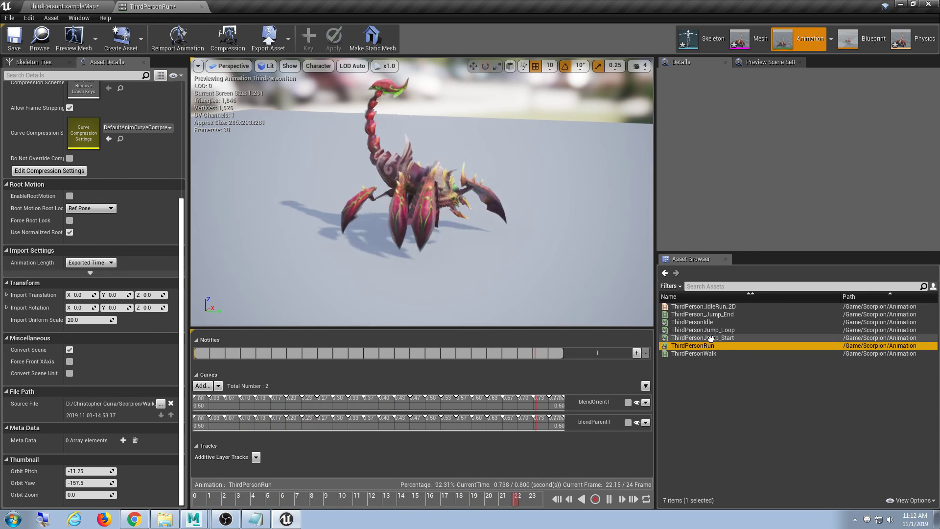
double_click(711, 330)
left_click(712, 314)
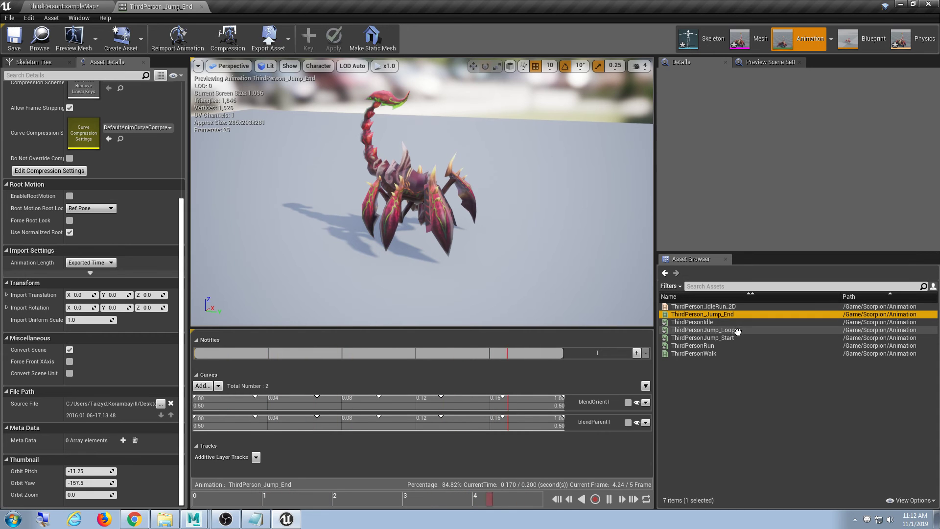
left_click(722, 346)
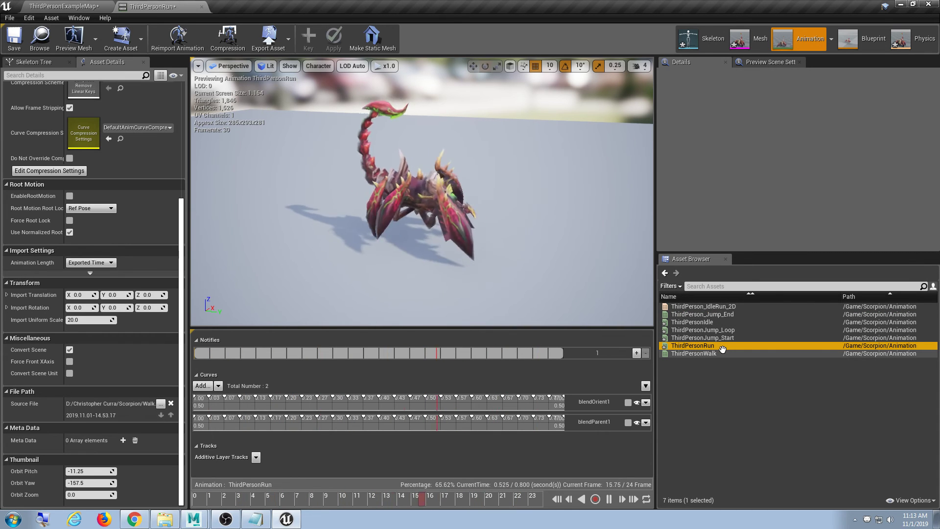
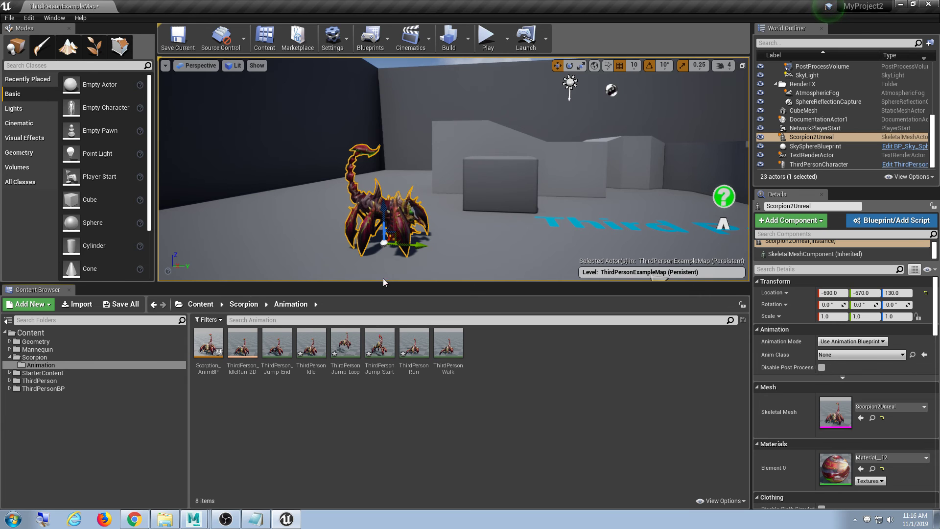
Step: Enlarge the level viewport and examine the Scorpion2Unreal actor up close from an angle
left_click_drag(385, 284, 384, 309)
right_click_drag(387, 264, 363, 304)
key("w")
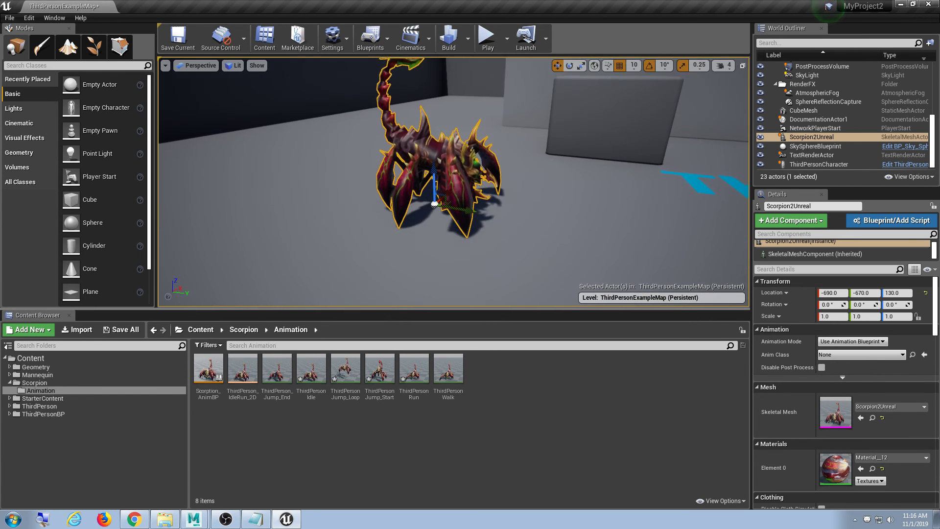
key("s")
right_click_drag(558, 260, 558, 238)
key("w")
key("a")
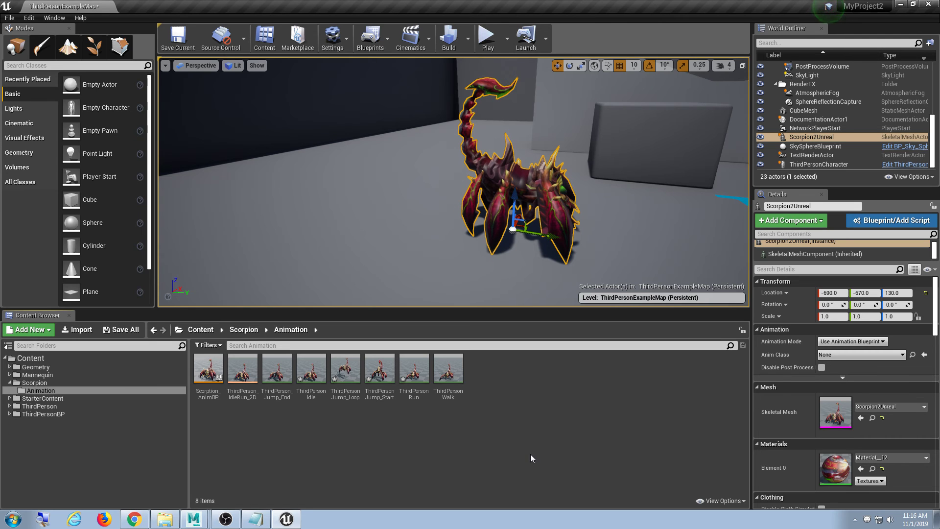
Step: Duplicate the ThirdPersonJump_Start animation in the scorpion's Animation folder and name the copy Duplicate
left_click(382, 385)
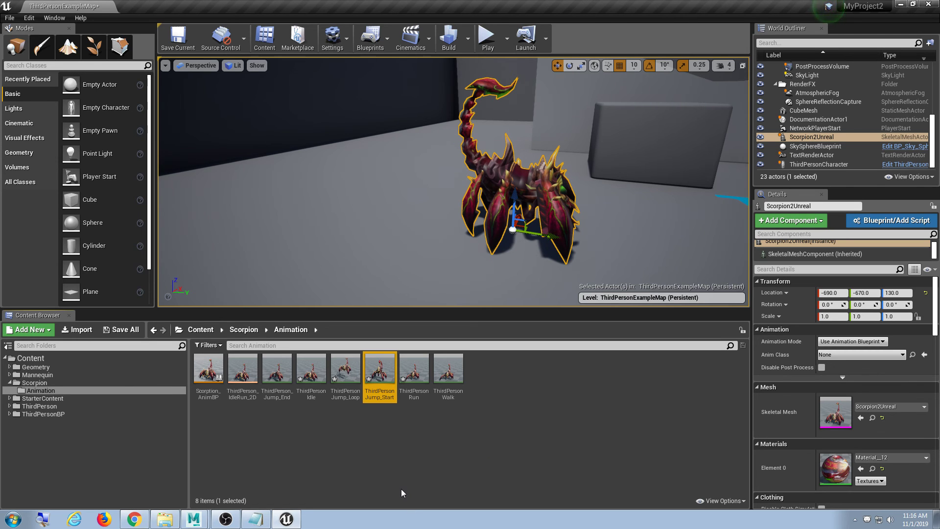
right_click(380, 362)
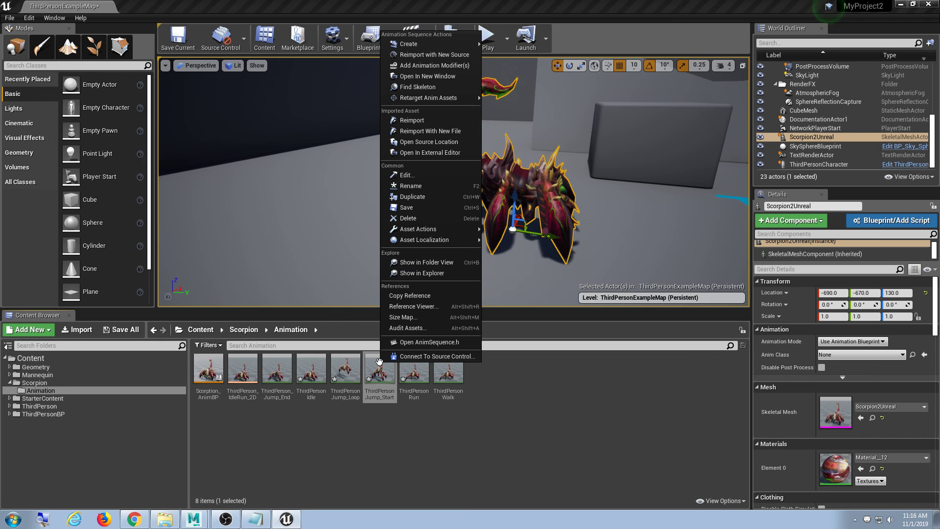
left_click(436, 196)
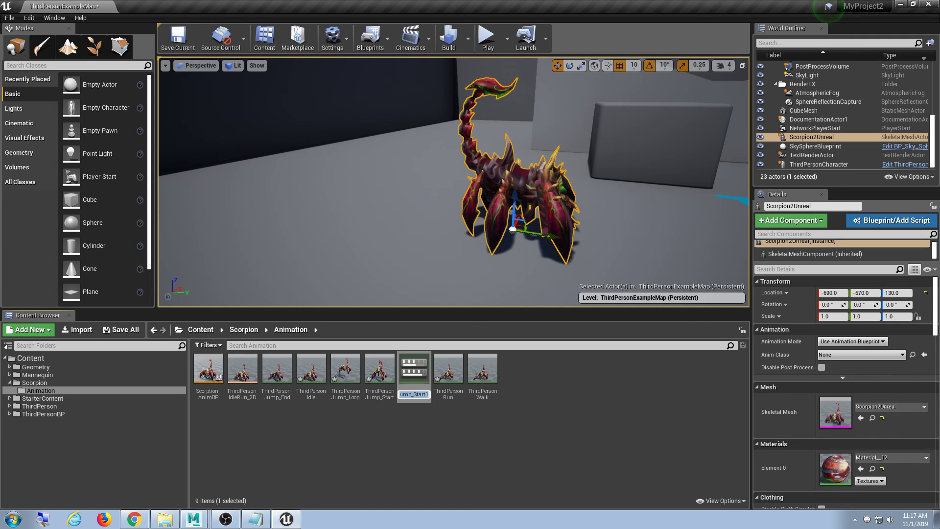
type("Duplicate")
key("Return")
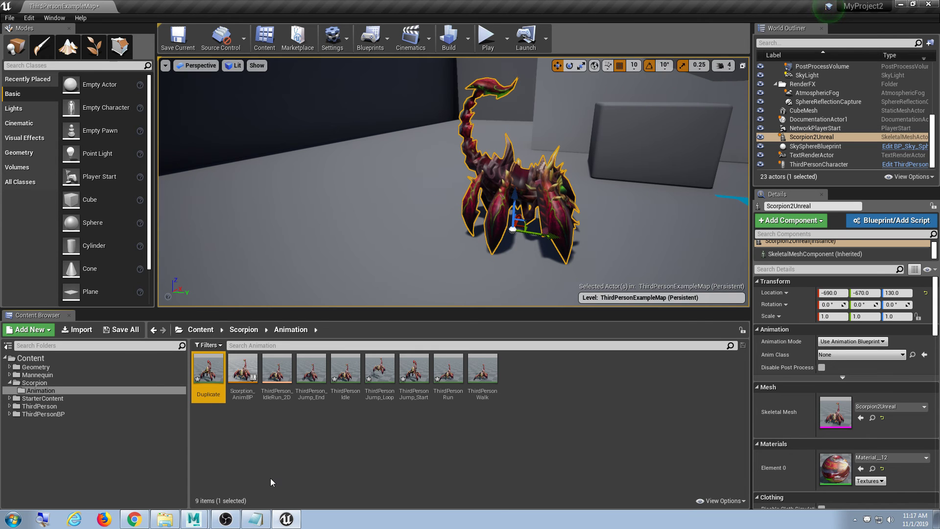
Step: Open the Duplicate animation, dock its editor beside the level tab, and view the scorpion from the side
double_click(207, 374)
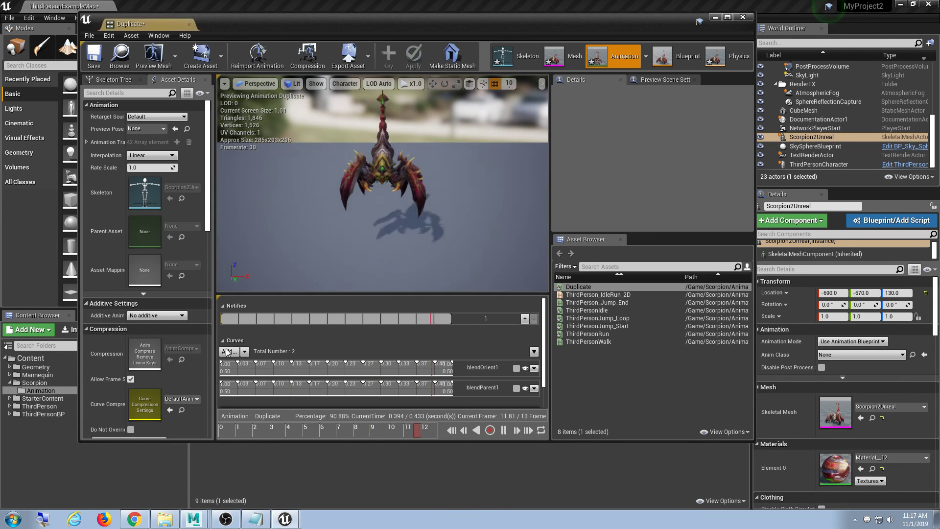
left_click_drag(155, 29, 142, 6)
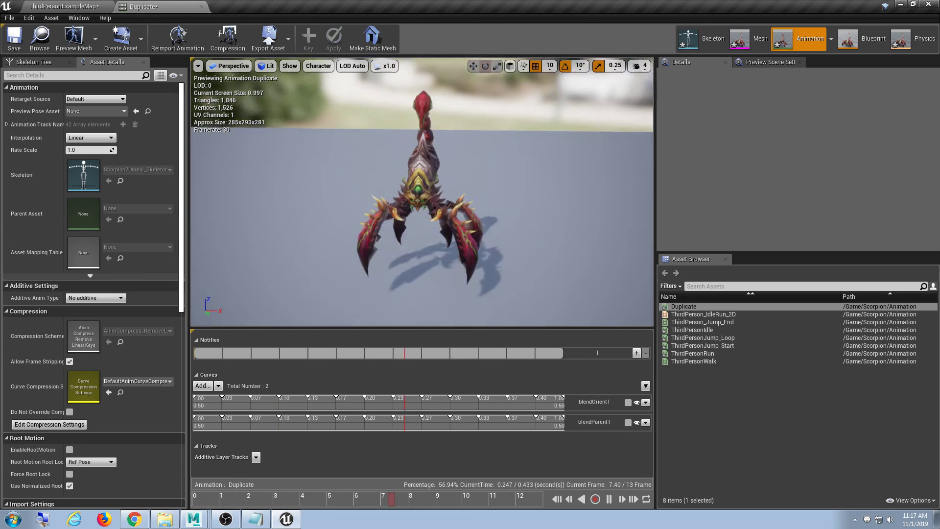
right_click_drag(519, 213, 518, 225)
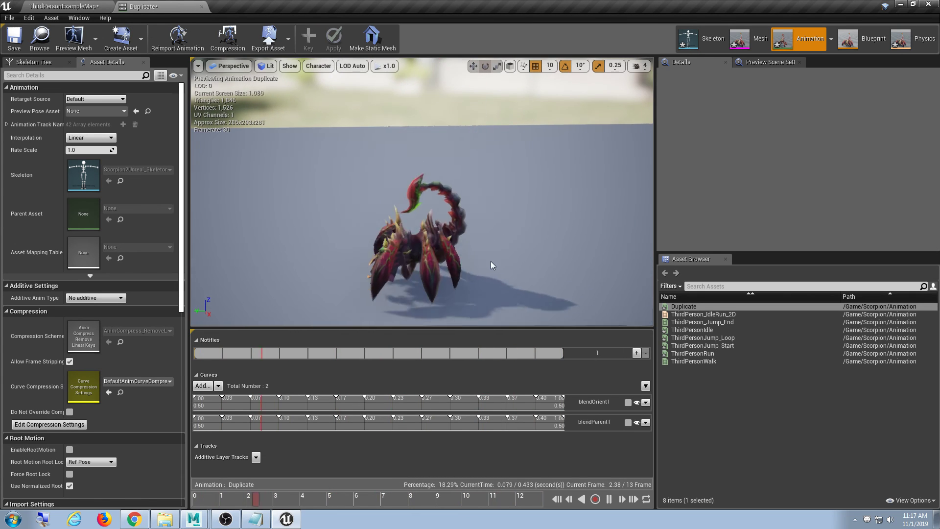
Step: Pause the Duplicate animation, scrub through the jump to frame 6, and check the jump end length in the Notepad notes
left_click(609, 499)
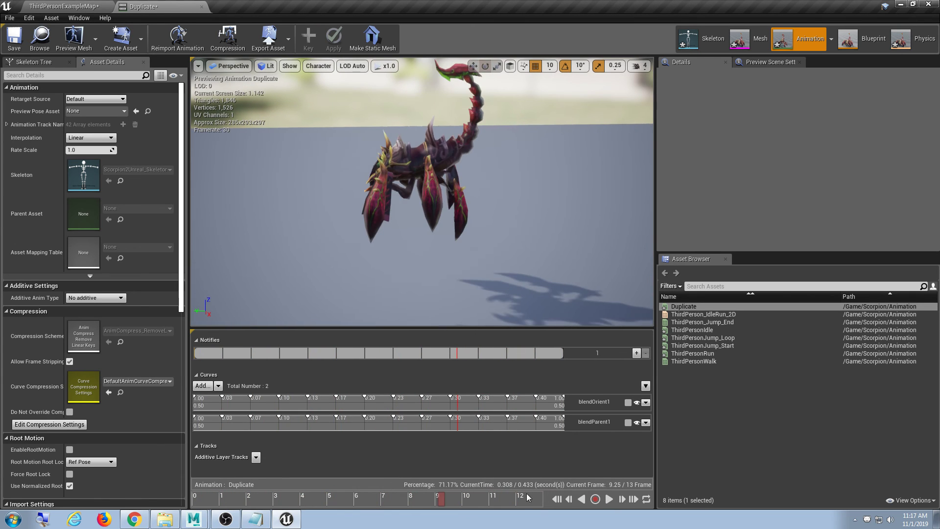
left_click_drag(528, 494, 116, 511)
left_click_drag(208, 499, 466, 498)
left_click_drag(425, 327, 425, 306)
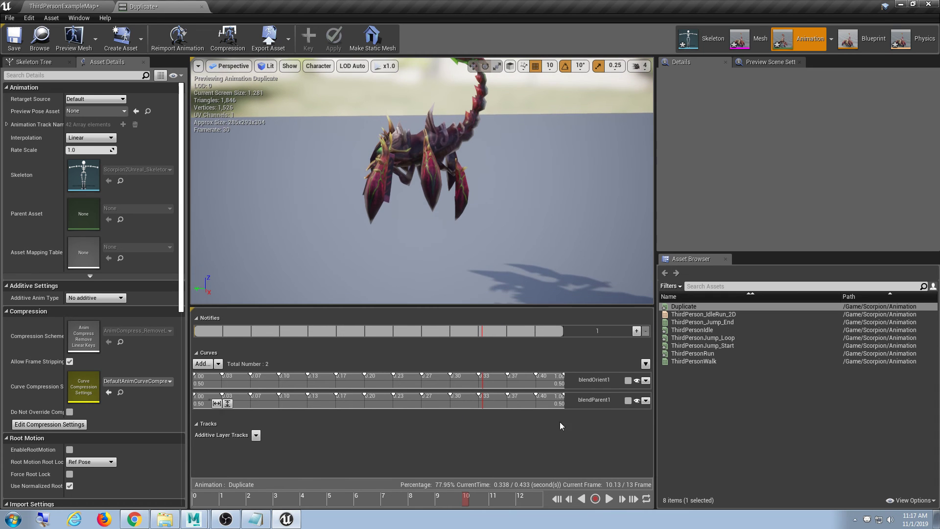
left_click_drag(439, 496, 358, 526)
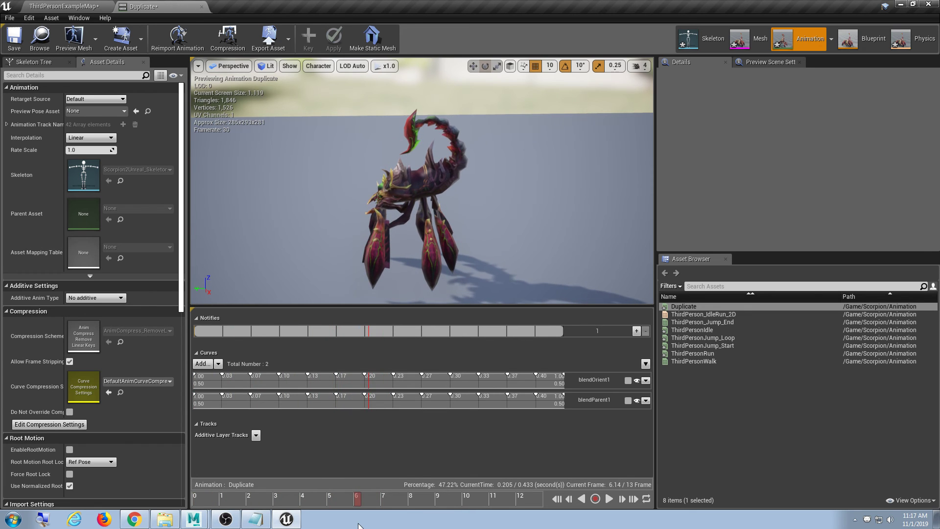
left_click(266, 520)
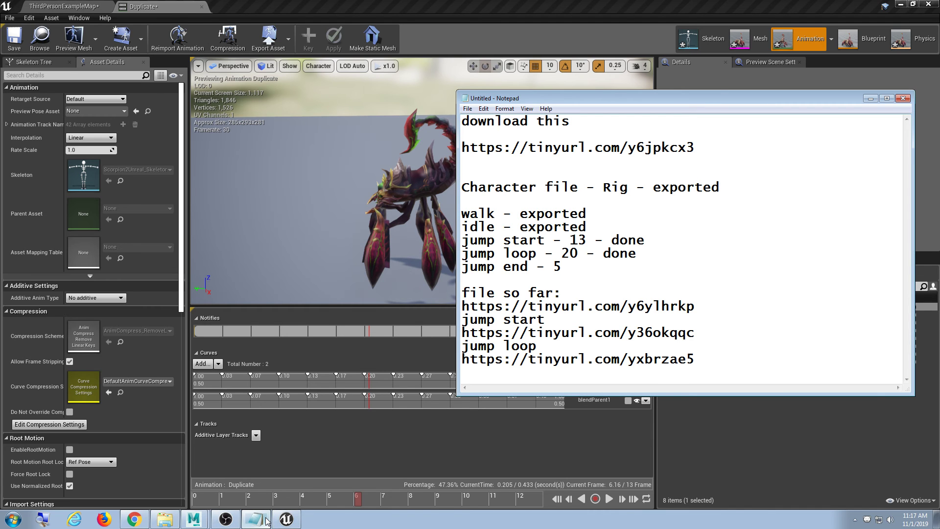
left_click(265, 520)
Step: Trim the Duplicate animation at frame 6 by removing frame 7 to frame 14
mouse_move(351, 508)
left_mouse_down()
mouse_move(331, 509)
mouse_move(359, 510)
left_mouse_up()
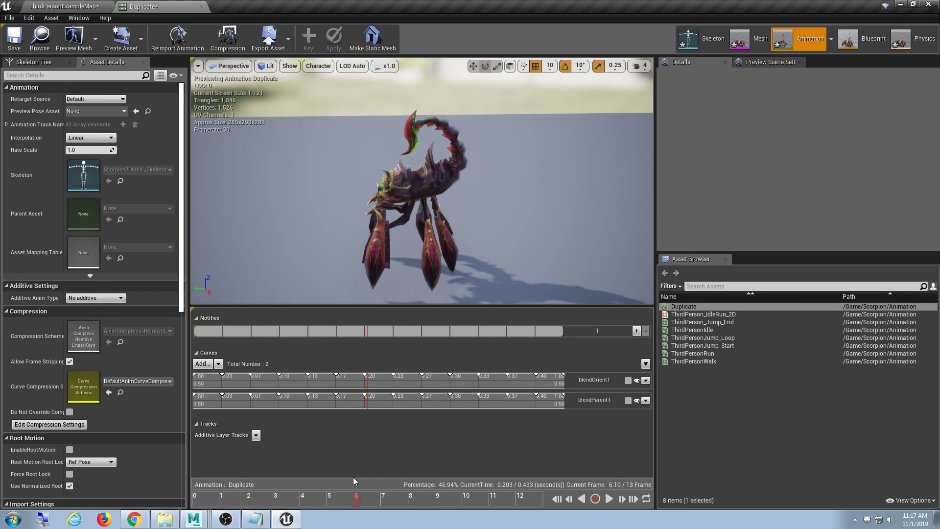
right_click(357, 503)
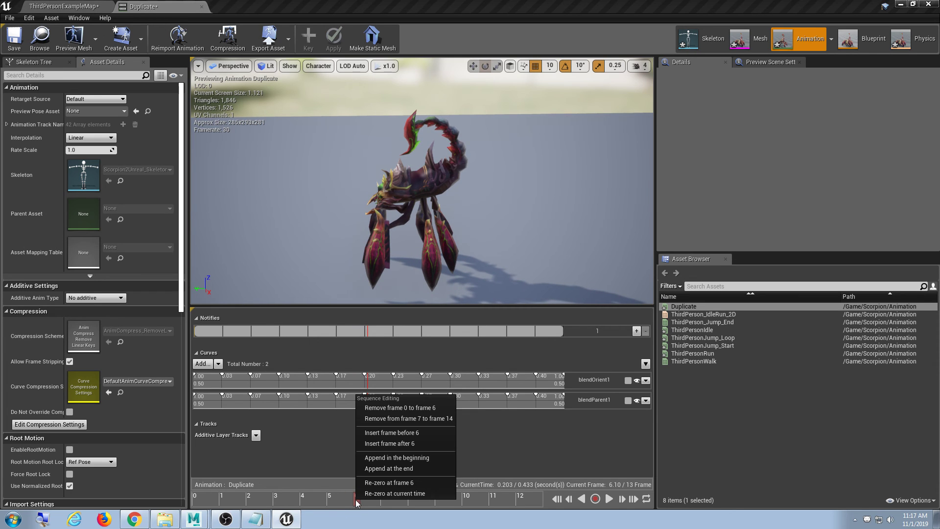
left_click(403, 418)
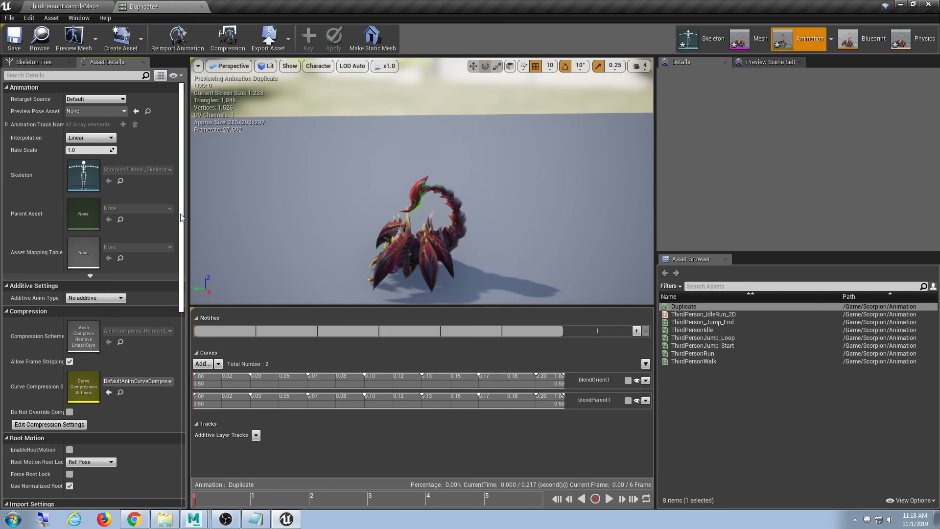
Step: Set the Duplicate animation's Rate Scale to -1
left_click_drag(181, 217, 189, 172)
left_click(89, 151)
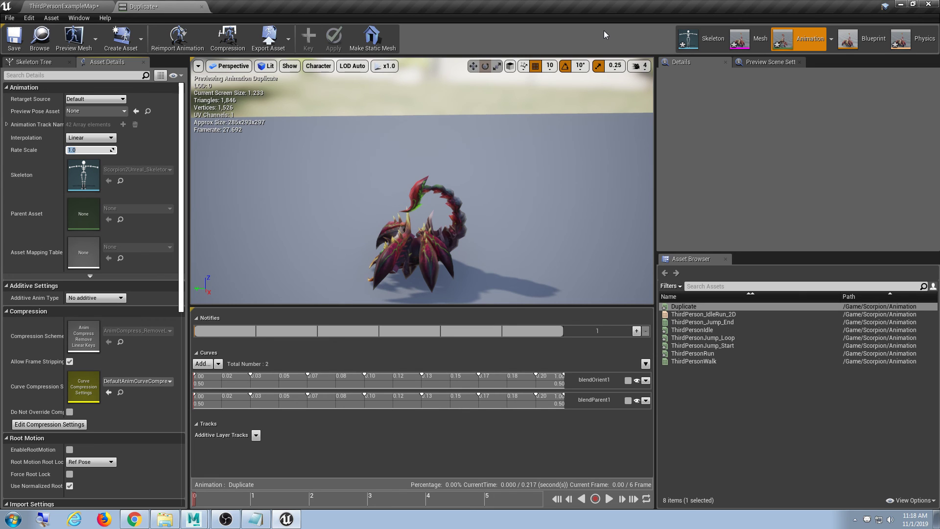
type("-")
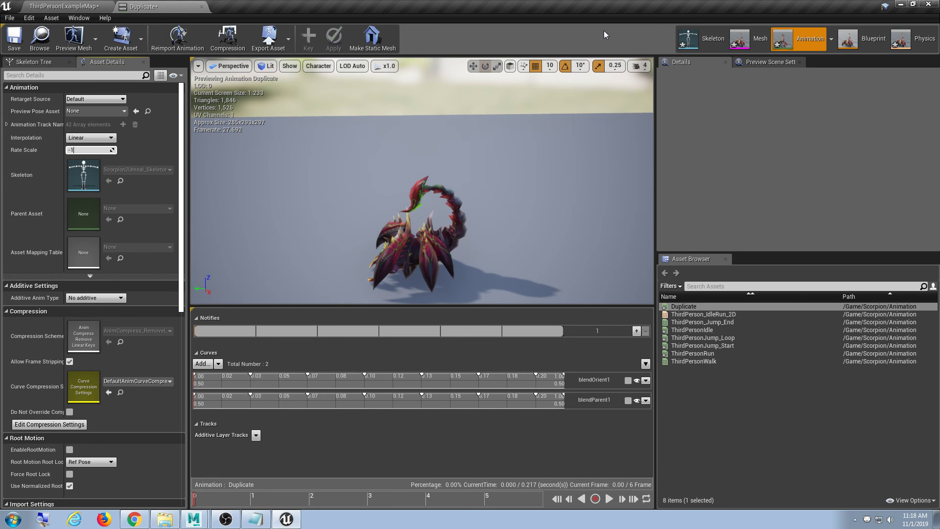
type("1")
key("Return")
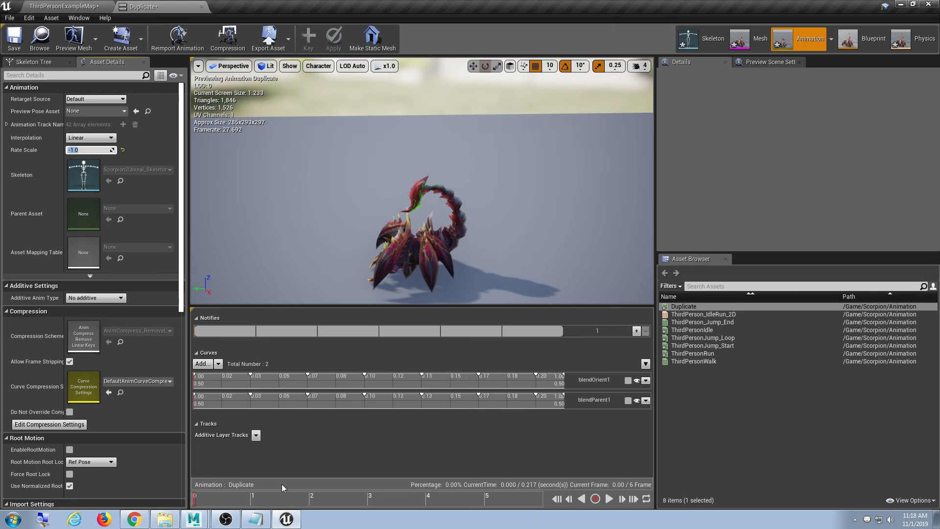
Step: Play the Duplicate animation to check its direction, pause it, and scrub to its last frame, frame 6
left_click_drag(277, 496, 94, 489)
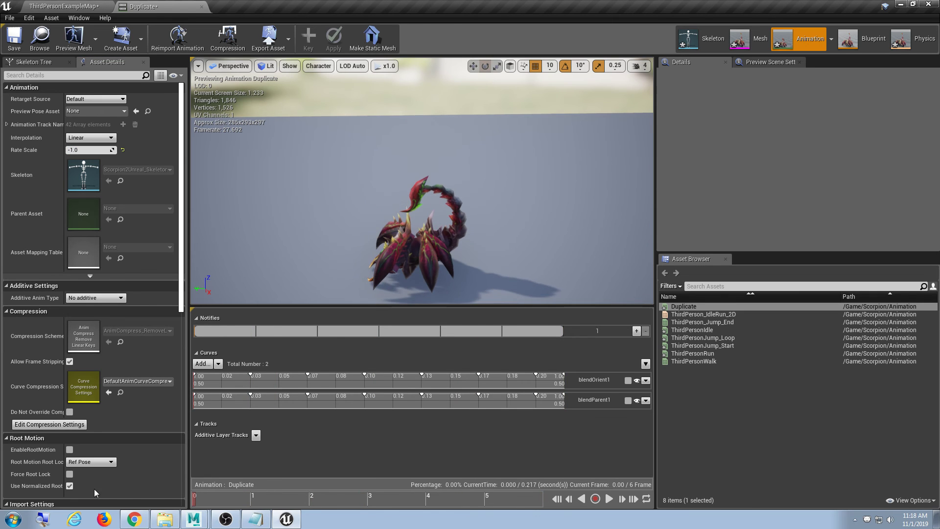
left_click(609, 499)
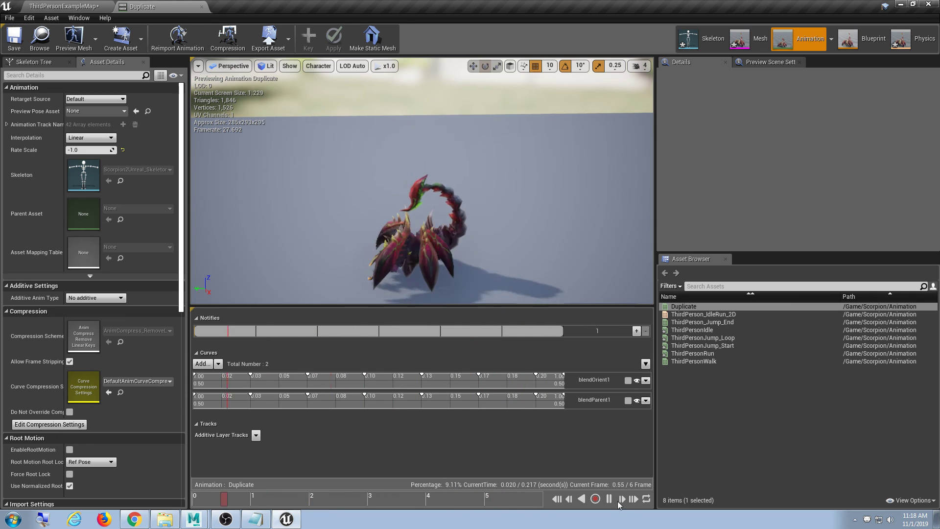
left_click(609, 499)
left_click_drag(360, 498, 628, 482)
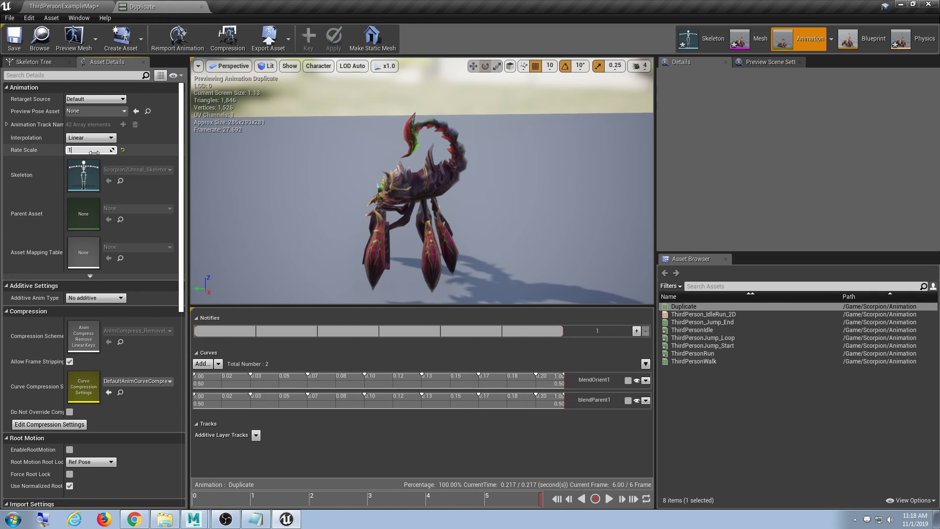
Step: Set the Duplicate animation's Rate Scale back to 1 and save it
key("Return")
left_click(16, 48)
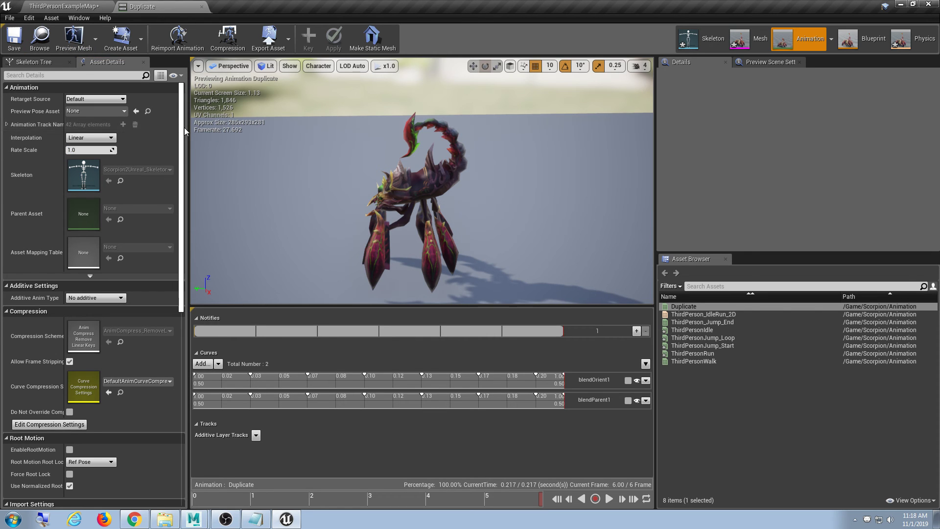
Step: Examine the Duplicate animation's import settings, including the advanced ones, and its transform values for a way to reverse it
left_click_drag(182, 150, 181, 275)
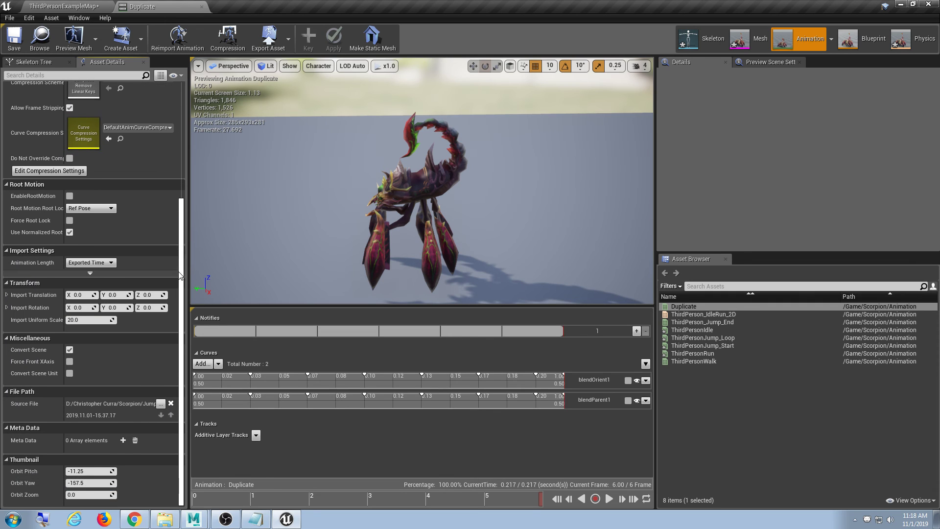
left_click(91, 280)
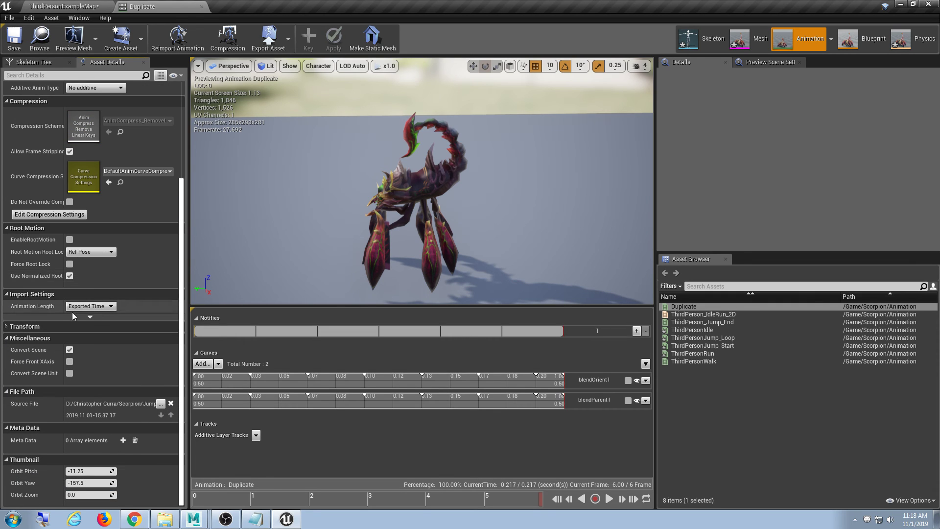
left_click(89, 316)
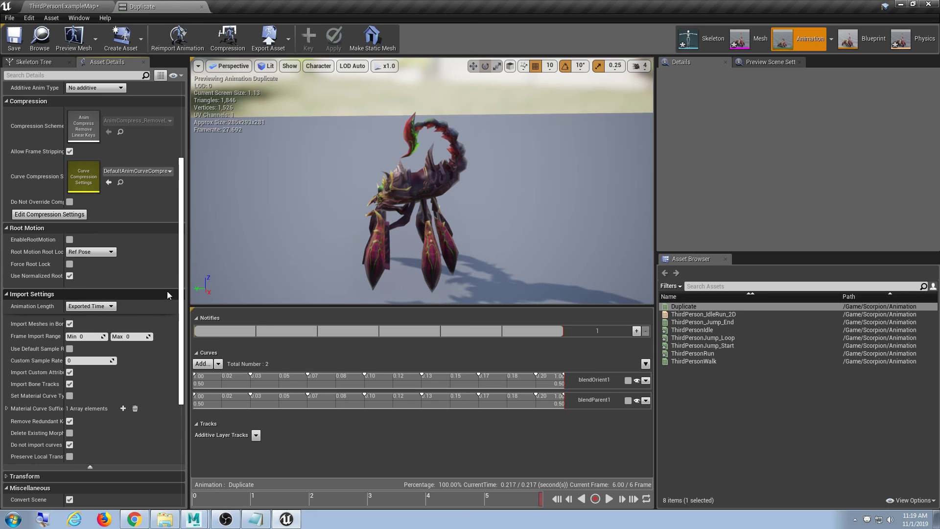
scroll(167, 294, "down", 3)
scroll(167, 293, "down", 4)
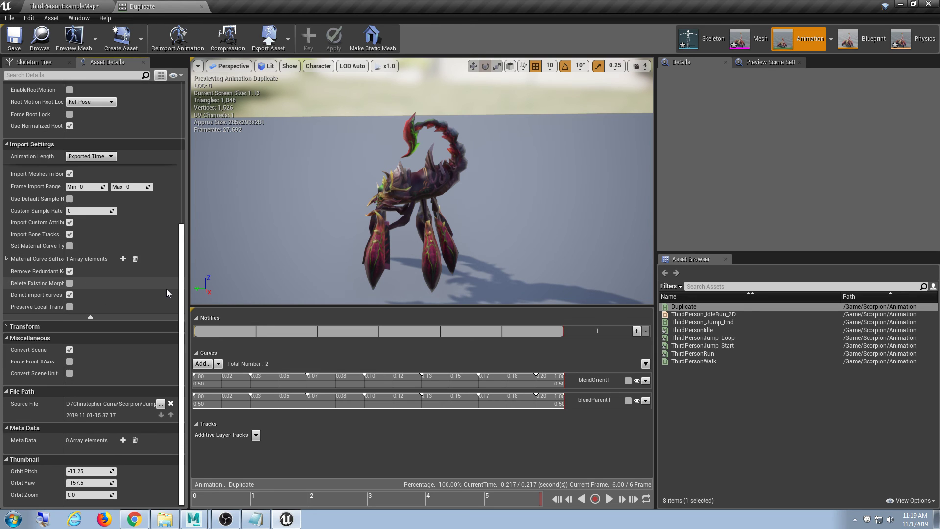
left_click(110, 327)
scroll(114, 324, "down", 2)
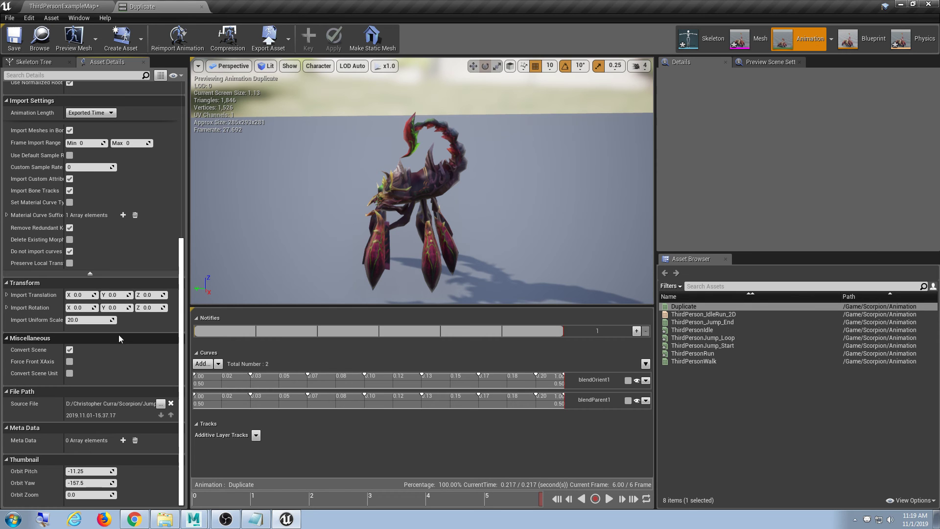
Step: Widen the asset details and look through every section, from the Animation settings down to the Thumbnail values
mouse_move(187, 371)
left_mouse_down()
mouse_move(207, 377)
mouse_move(198, 378)
left_mouse_up()
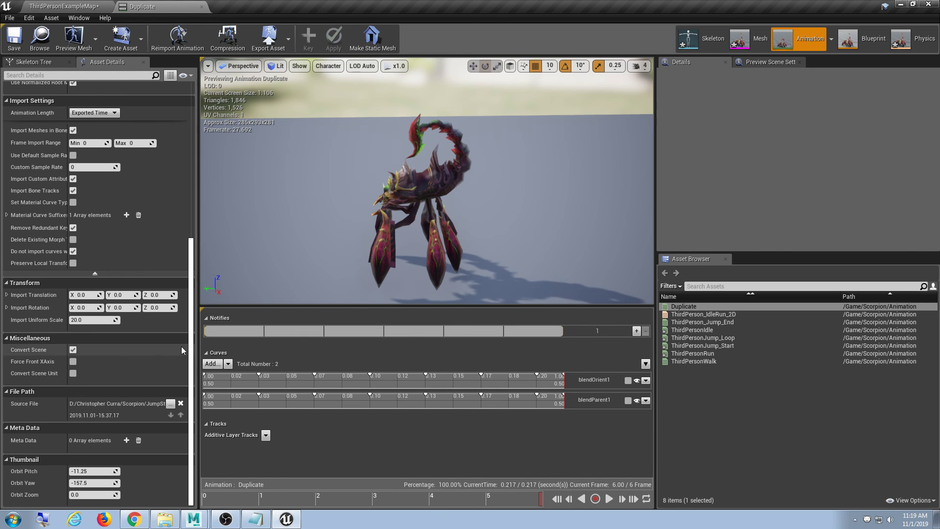
left_click_drag(193, 342, 189, 175)
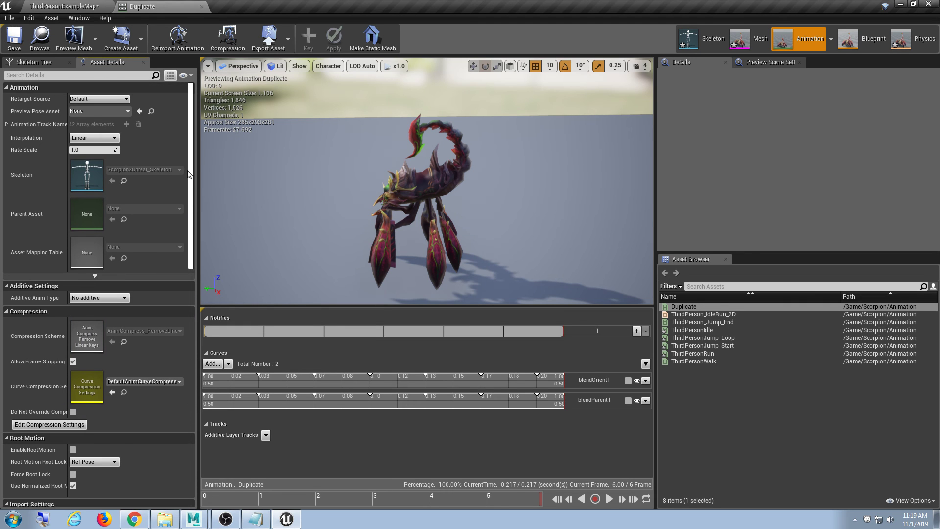
left_click(85, 137)
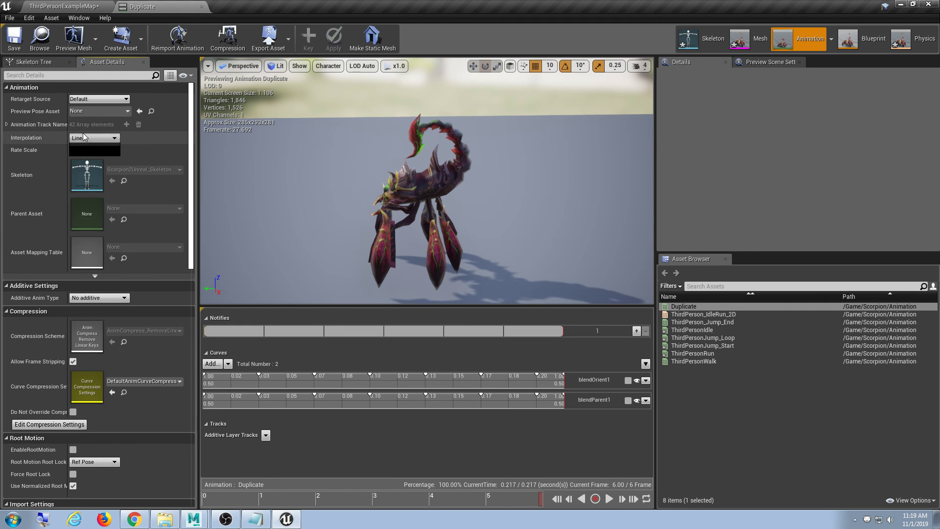
left_click(173, 87)
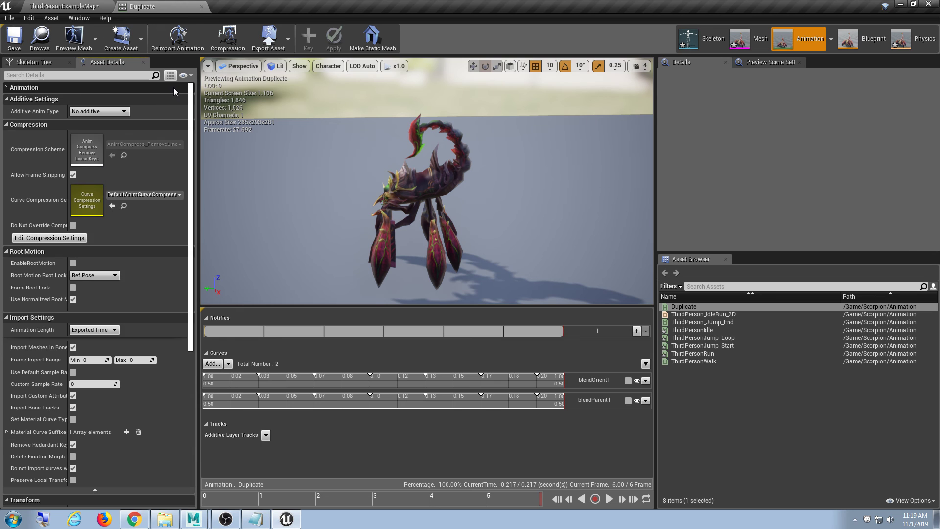
left_click(174, 87)
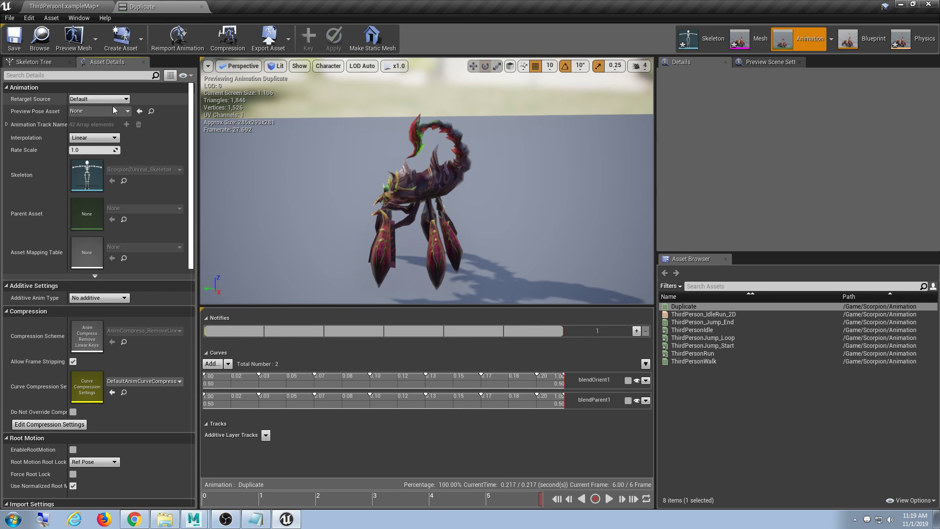
scroll(143, 266, "down", 5)
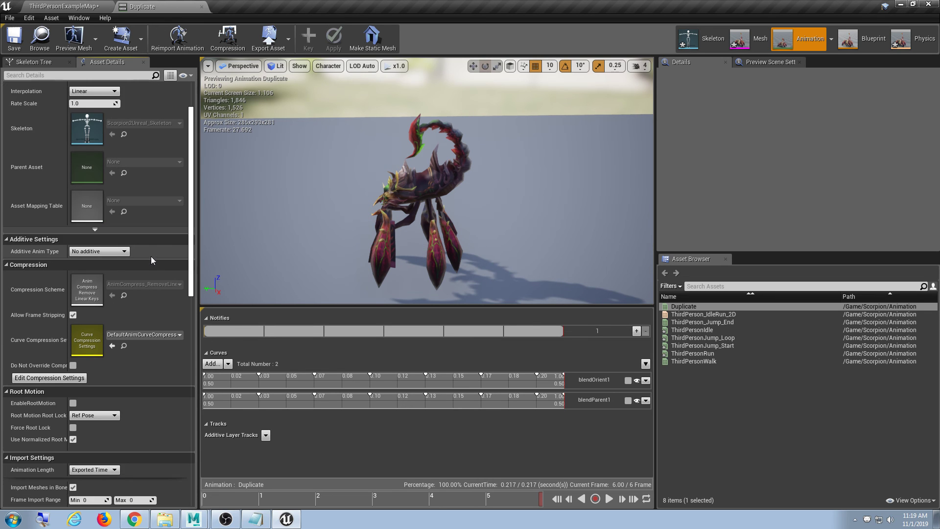
left_click(92, 183)
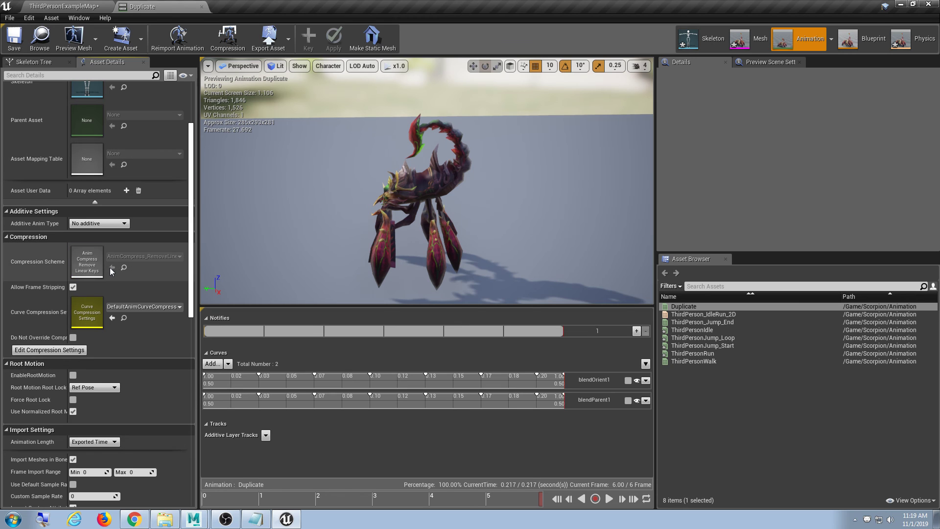
scroll(112, 269, "down", 7)
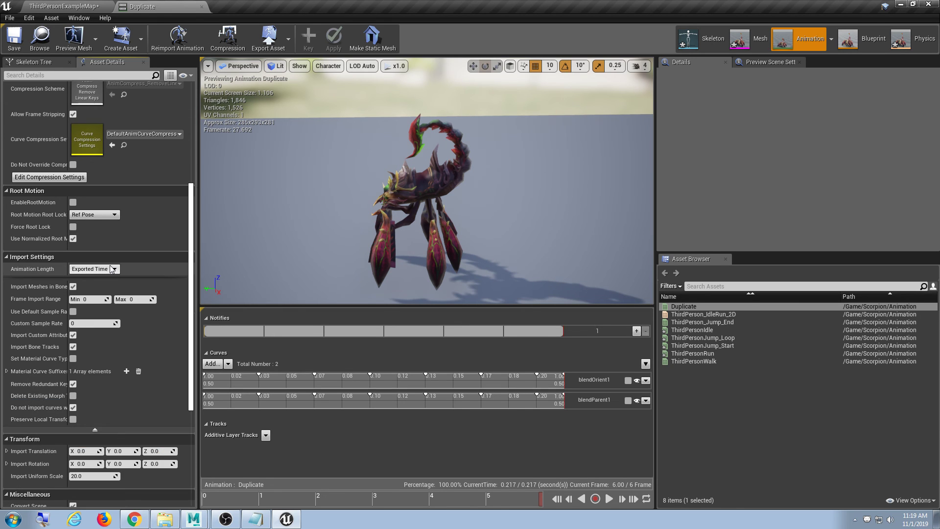
scroll(112, 269, "down", 3)
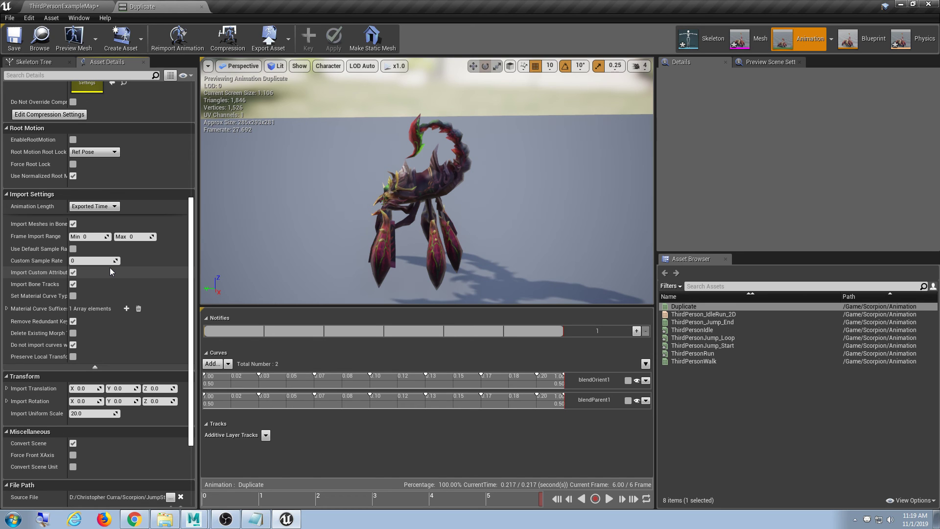
scroll(109, 268, "down", 4)
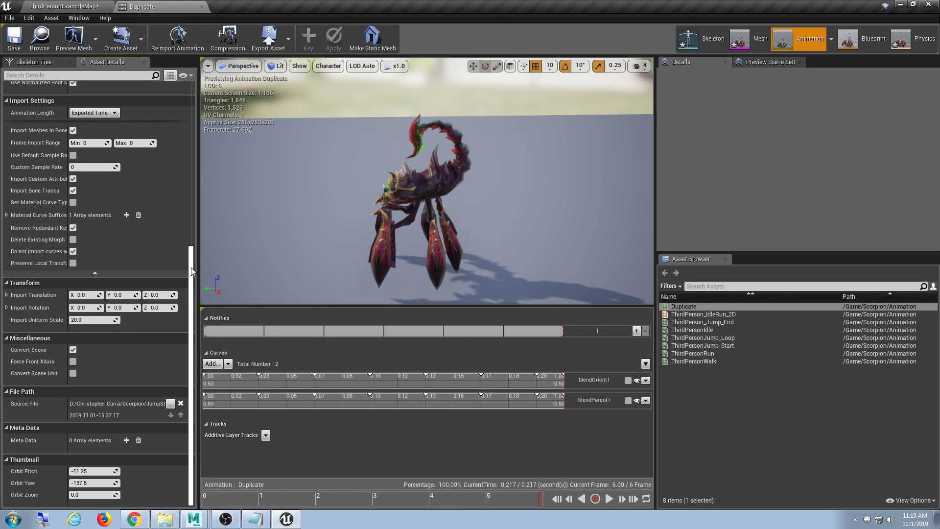
Step: Save the Duplicate animation and close its editor
left_click_drag(192, 271, 178, 84)
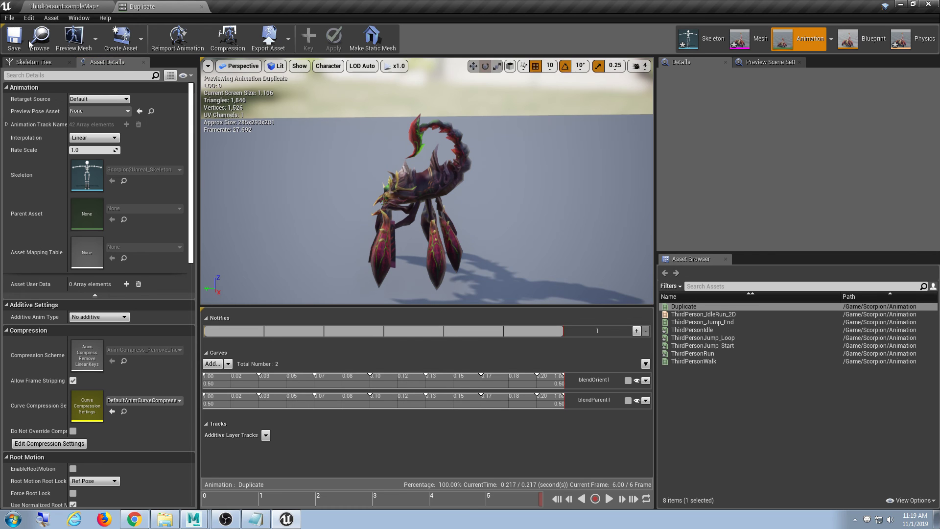
left_click(14, 38)
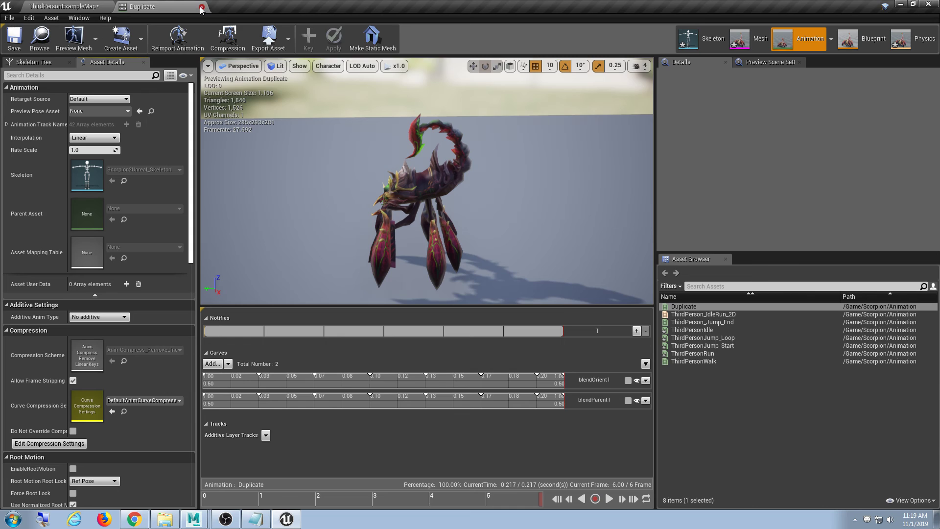
left_click(201, 6)
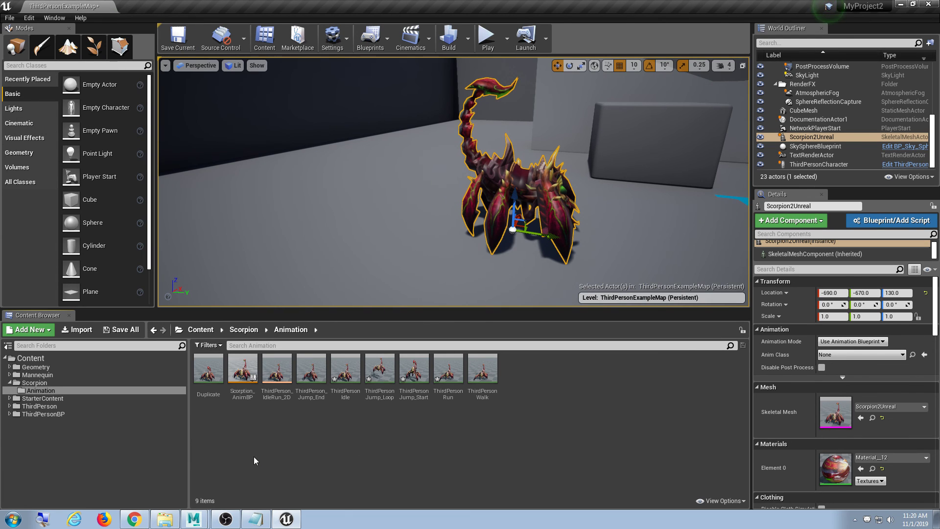
Step: Export the Duplicate animation to the Desktop as an FBX file named Export, with the default FBX 2013 options
left_click(216, 387)
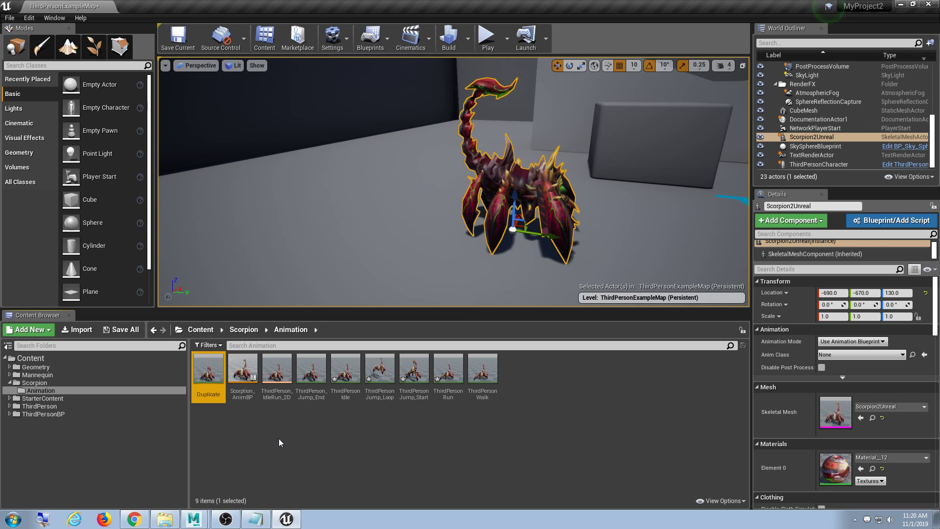
right_click(208, 369)
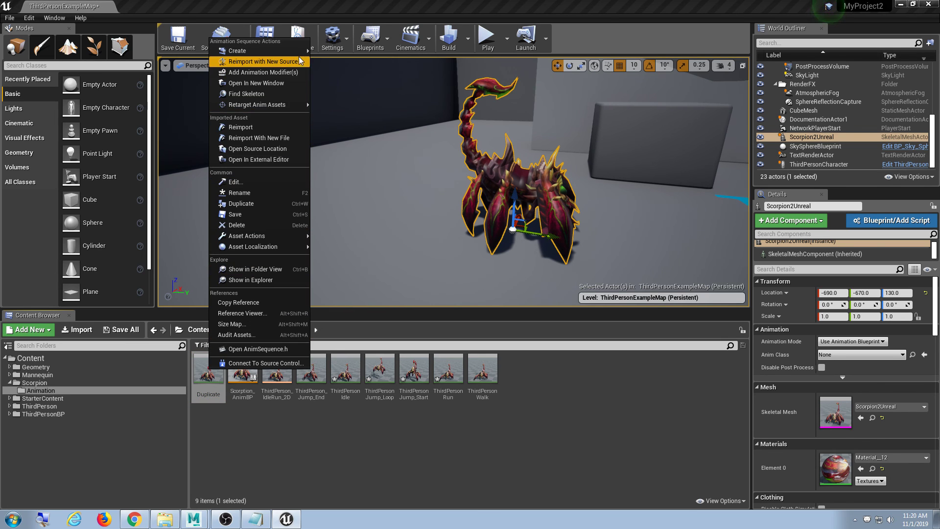
mouse_move(287, 237)
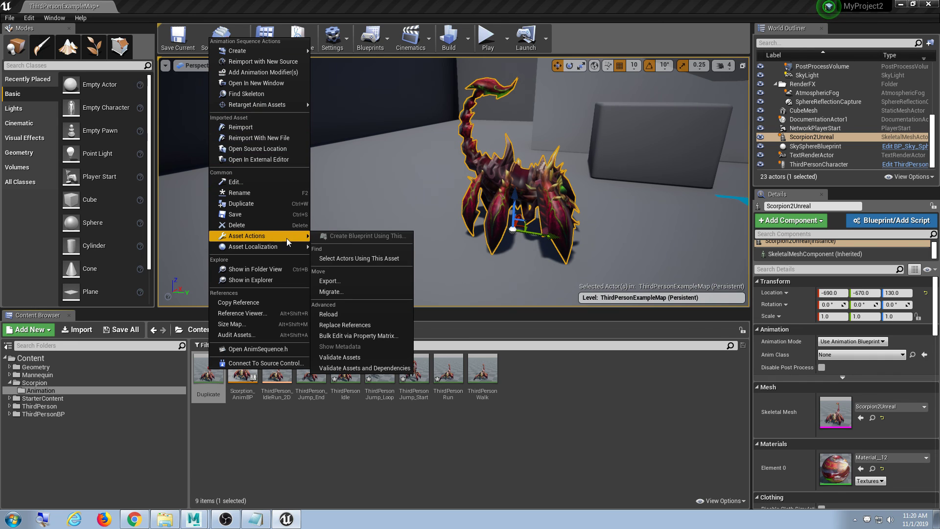
left_click(342, 281)
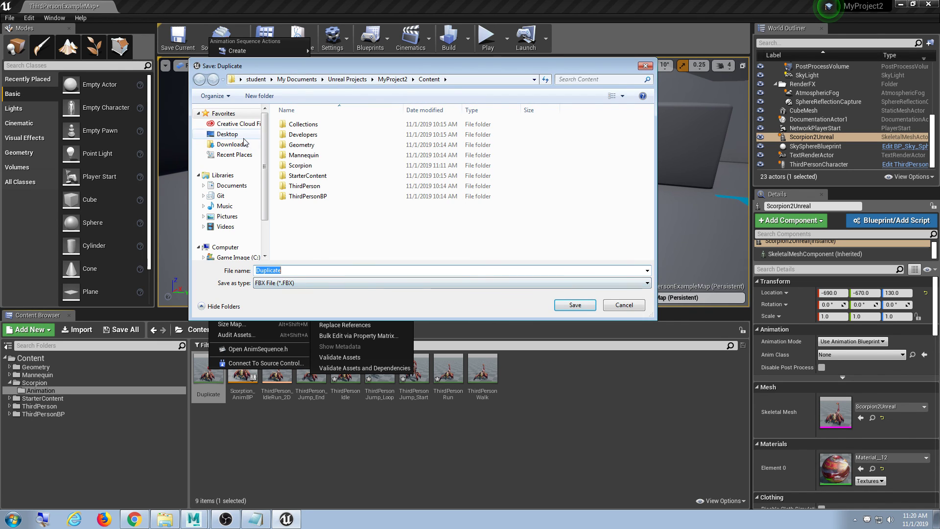
left_click(228, 134)
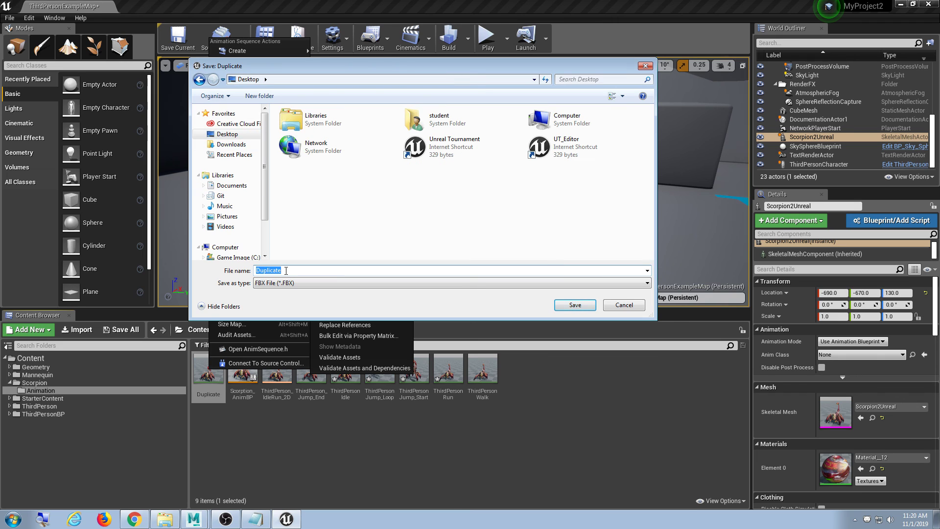
type("Export")
left_click(587, 308)
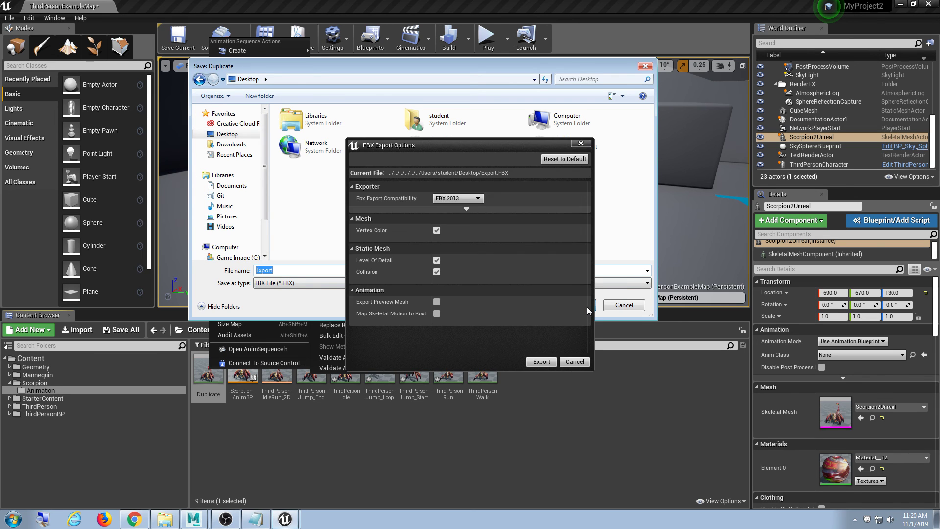
left_click(553, 363)
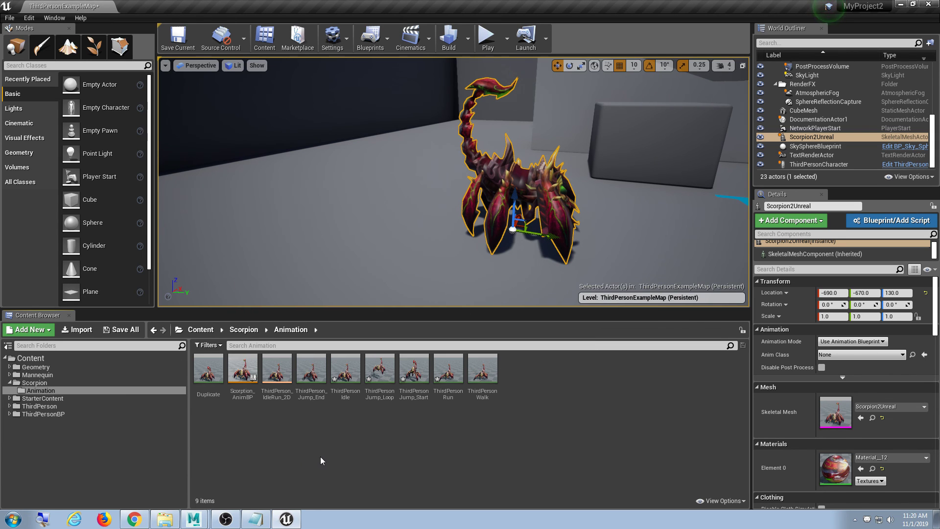
left_click(316, 376)
right_click(316, 375)
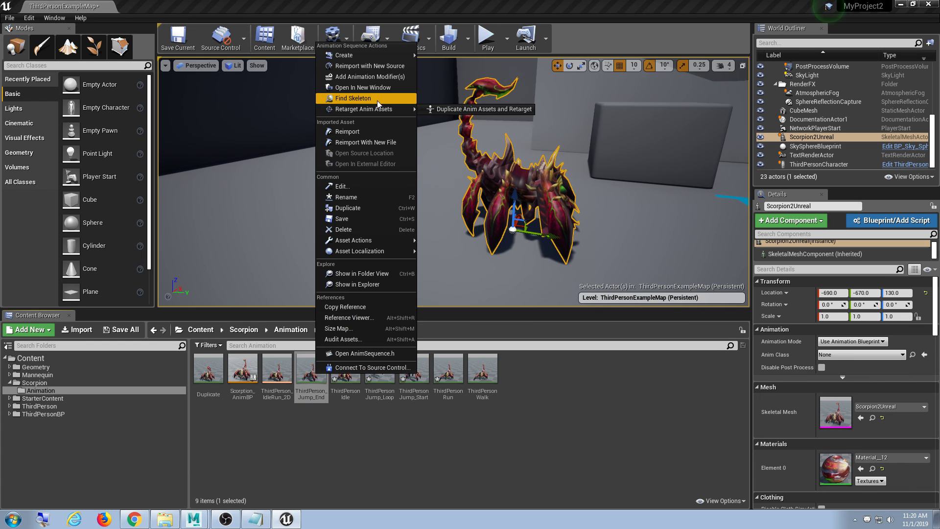
left_click(380, 141)
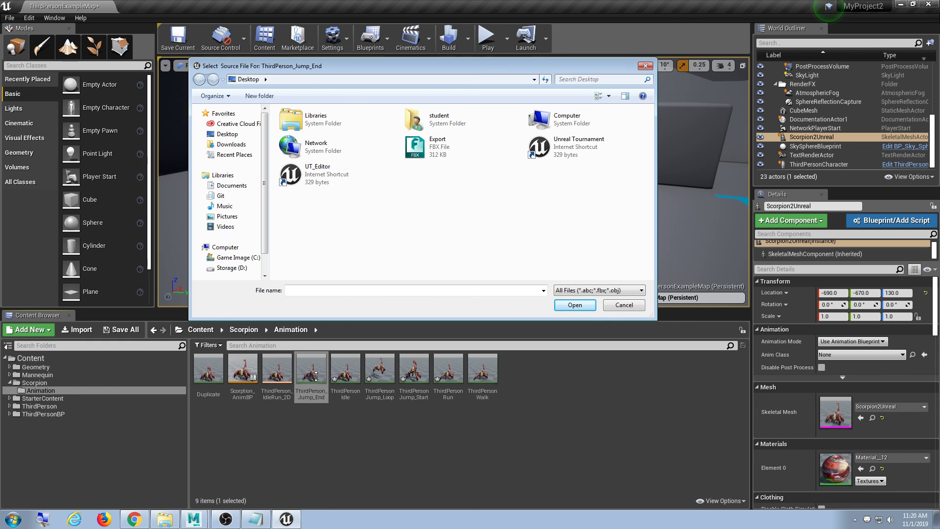
left_click(612, 306)
Step: Reimport the ThirdPerson_Jump_End animation from a new source file, the Export FBX on the Desktop
right_click(315, 376)
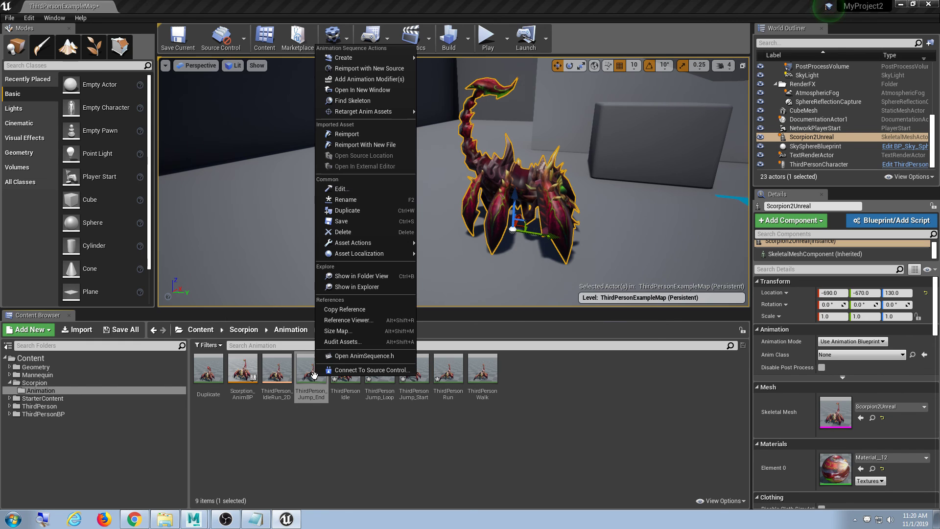
left_click(367, 145)
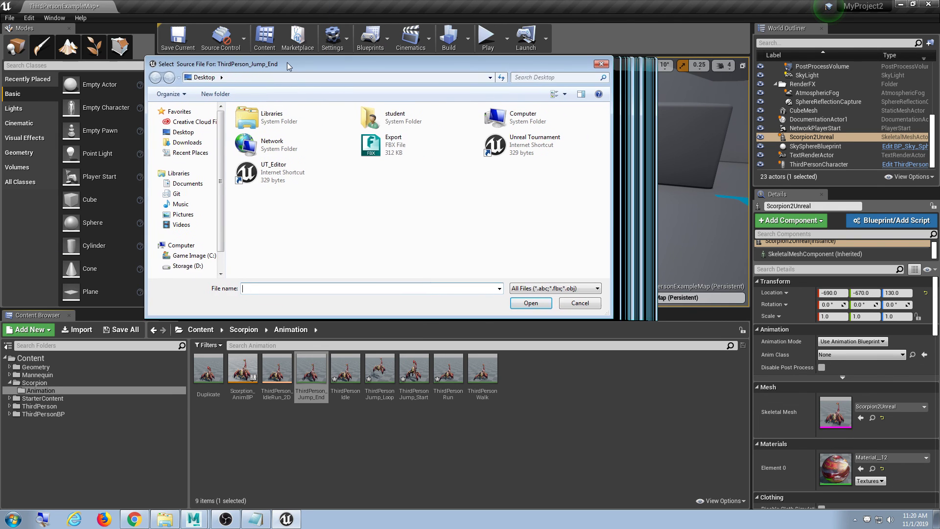
left_click(386, 144)
left_click(530, 302)
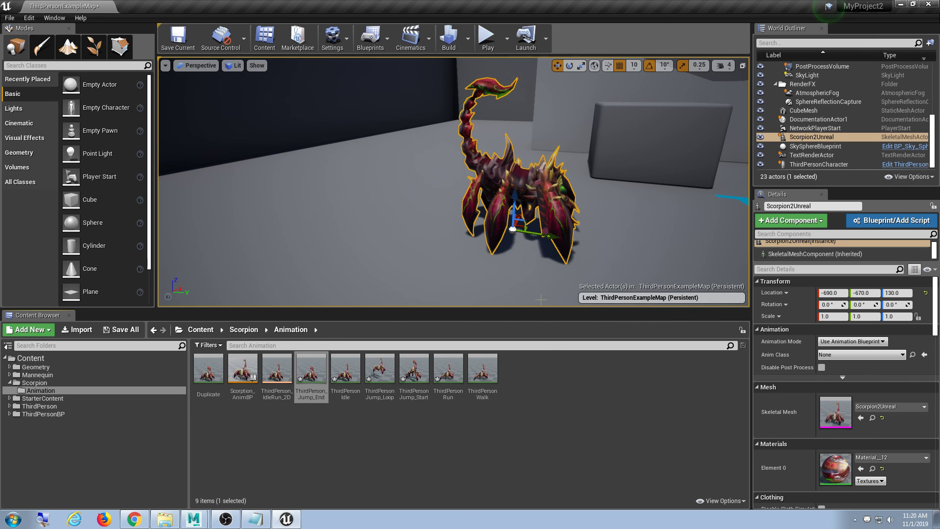
left_click(416, 473)
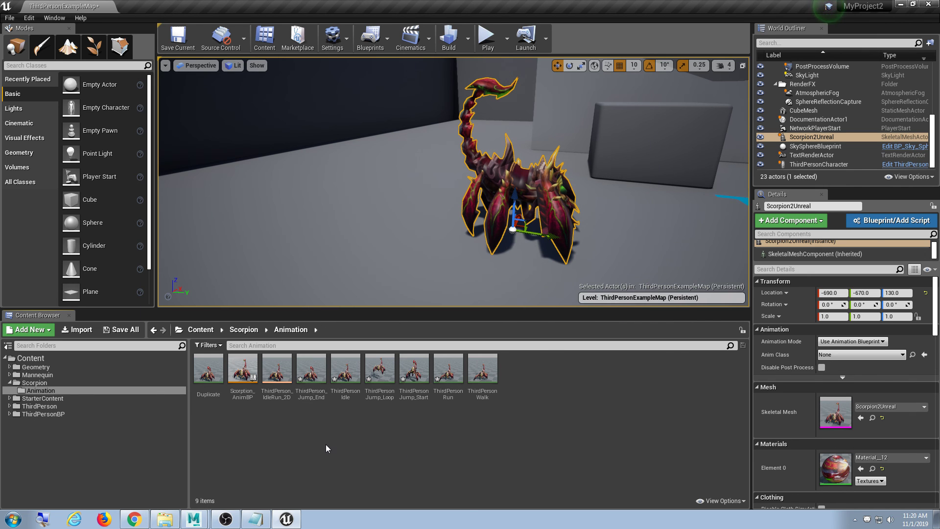
Step: Open the ThirdPerson_Jump_End animation in a docked editor, examine its asset details and curve list, and collapse the Curves section
double_click(316, 385)
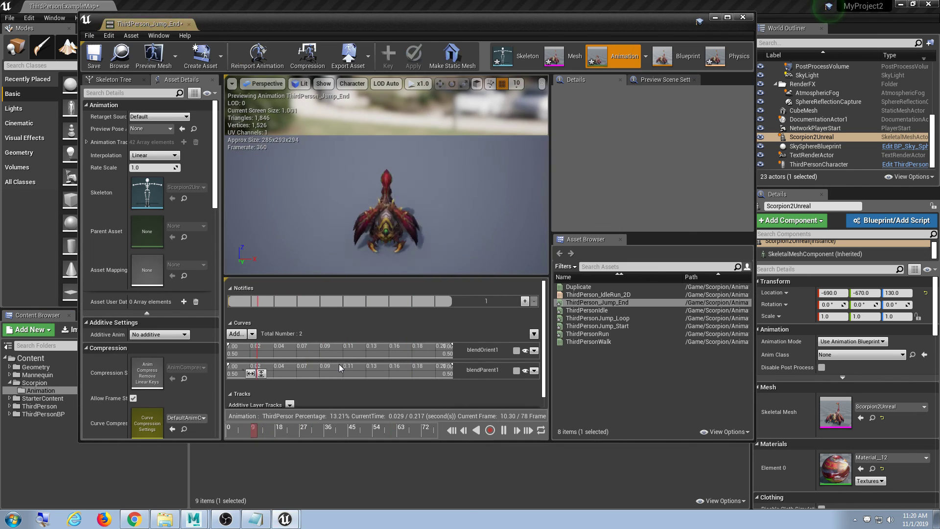
left_click_drag(155, 24, 173, 7)
scroll(195, 152, "down", 1)
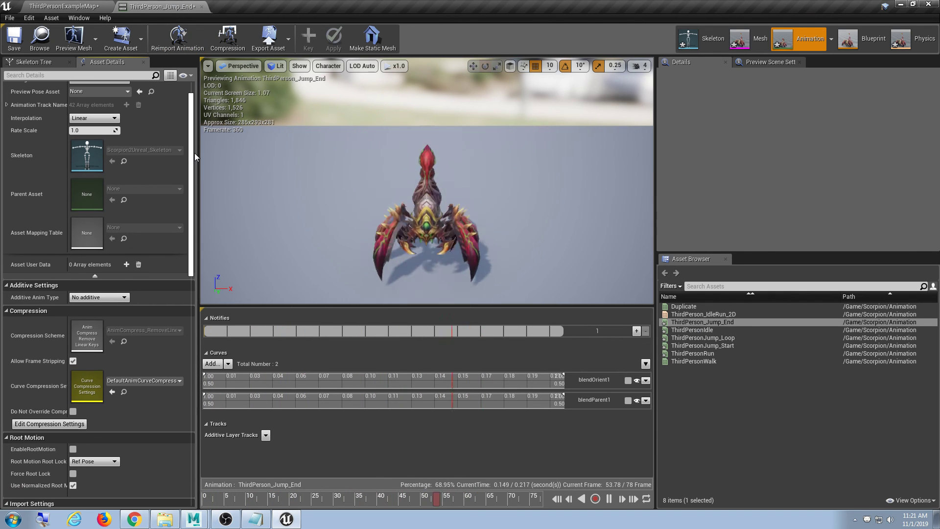
left_click_drag(195, 153, 201, 227)
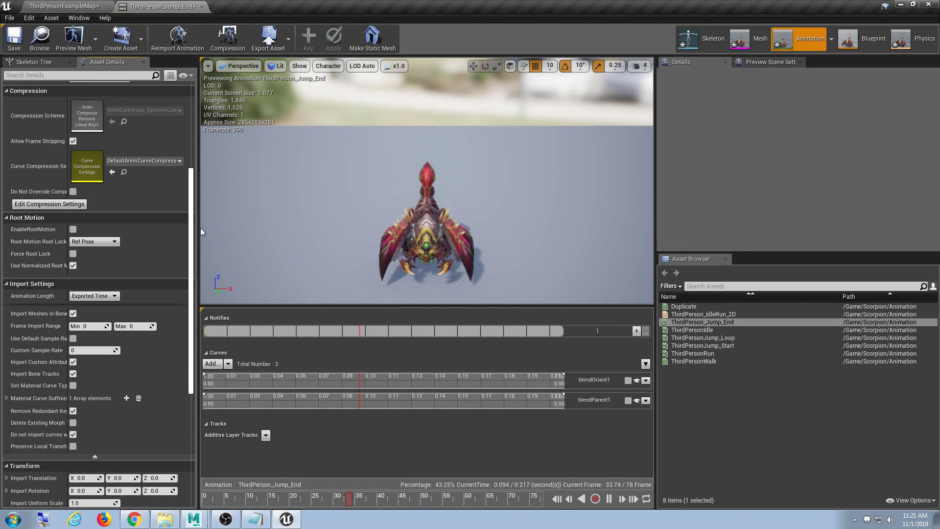
left_click(228, 364)
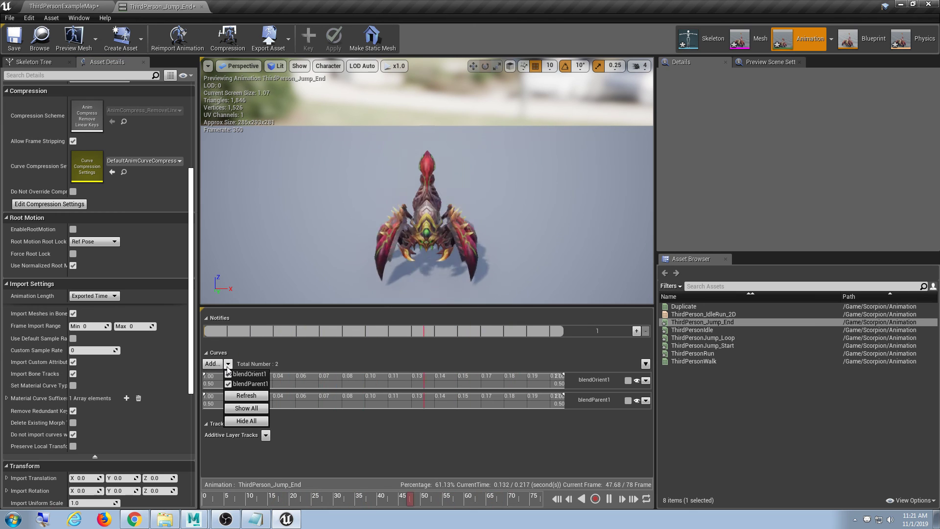
left_click(337, 353)
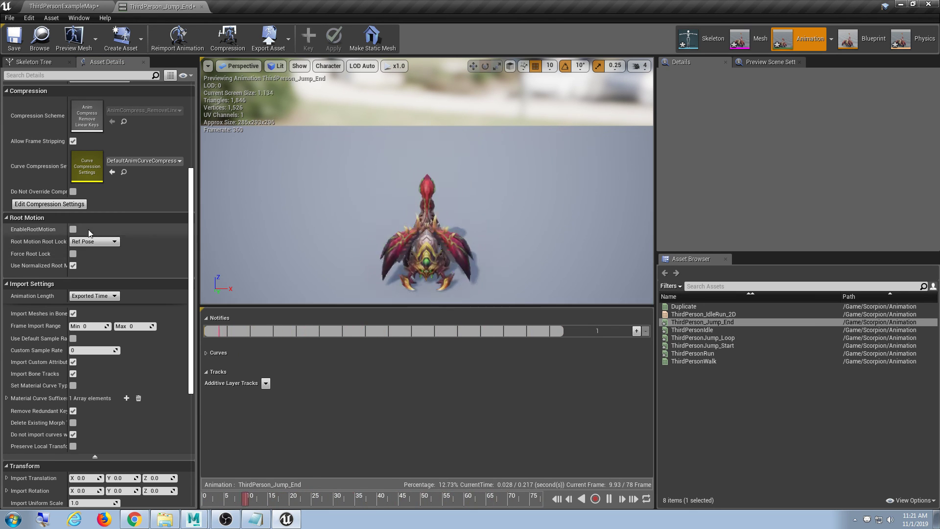
Step: Set the jump end animation's Rate Scale to -1.0 so that it plays in reverse
scroll(194, 197, "up", 5)
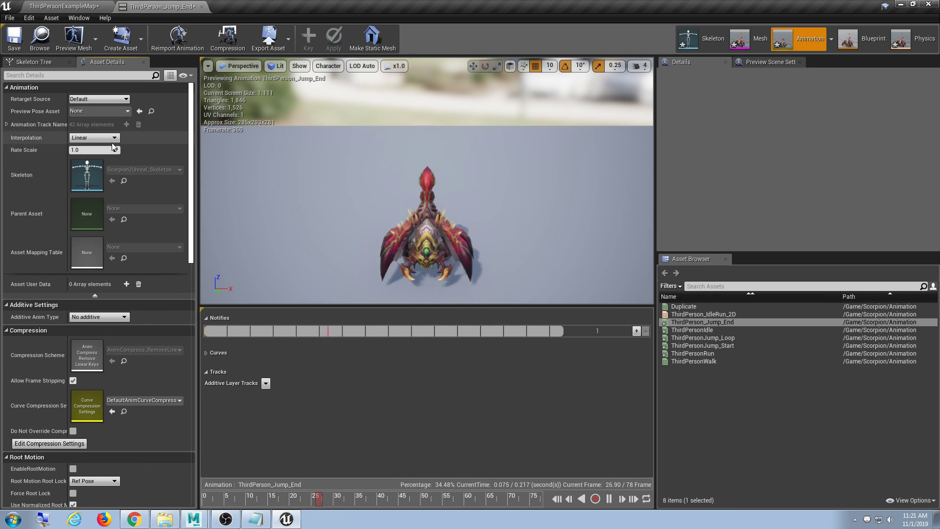
left_click(95, 150)
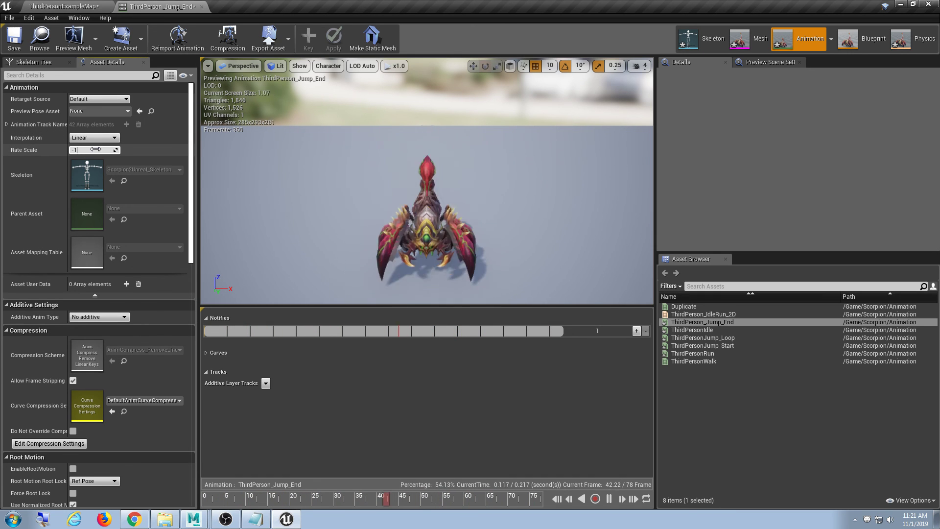
type("-1.0")
key("Return")
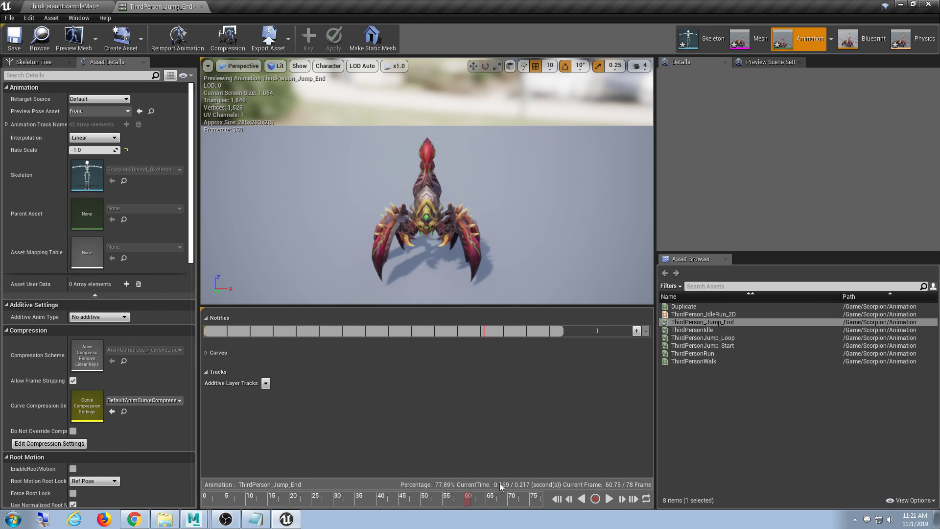
Step: Play the jump end animation repeatedly, scrubbing to its last frame in between, to check its playback
left_click(610, 498)
left_click(610, 499)
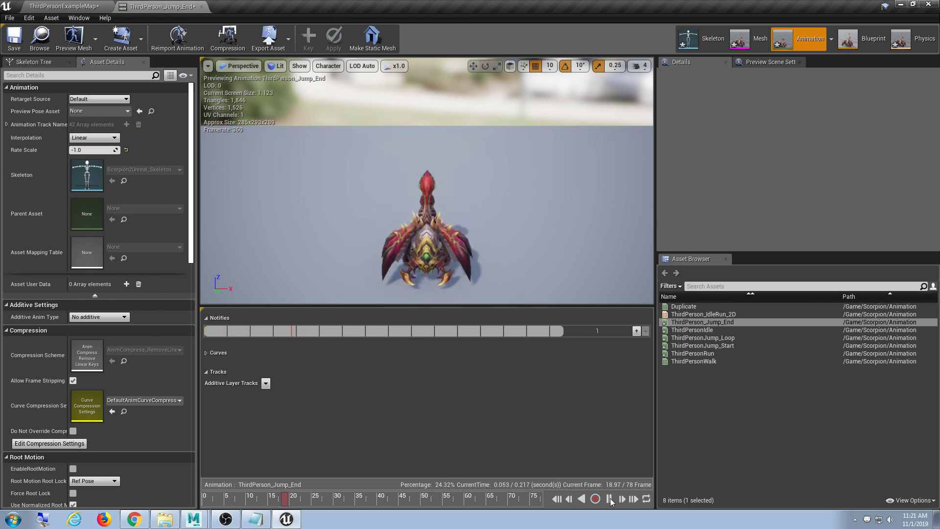
left_click(610, 499)
left_click_drag(393, 500, 590, 491)
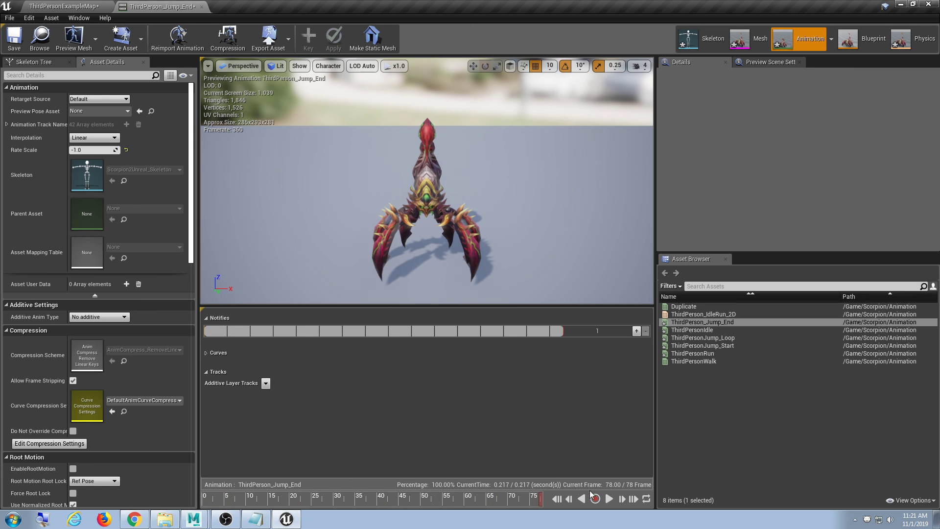
left_click(607, 499)
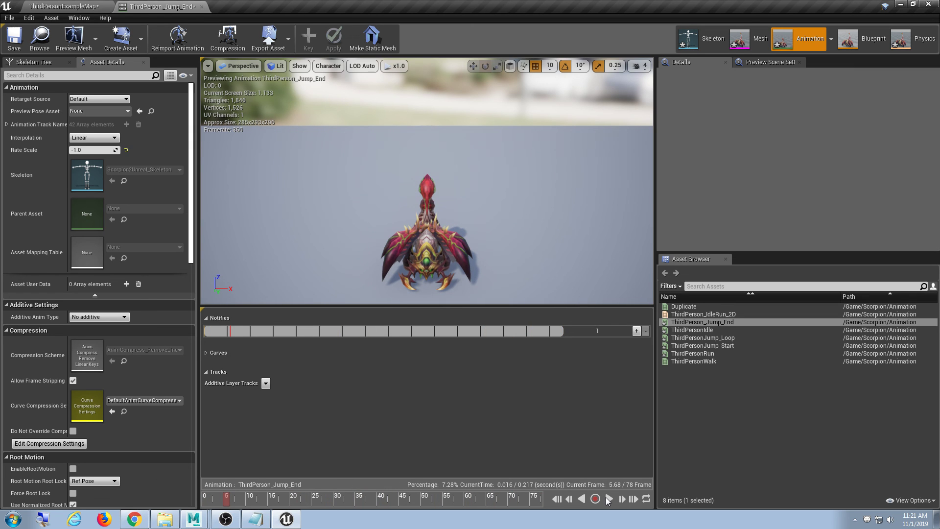
left_click_drag(262, 498, 570, 503)
left_click(608, 502)
left_click(609, 502)
left_click(607, 500)
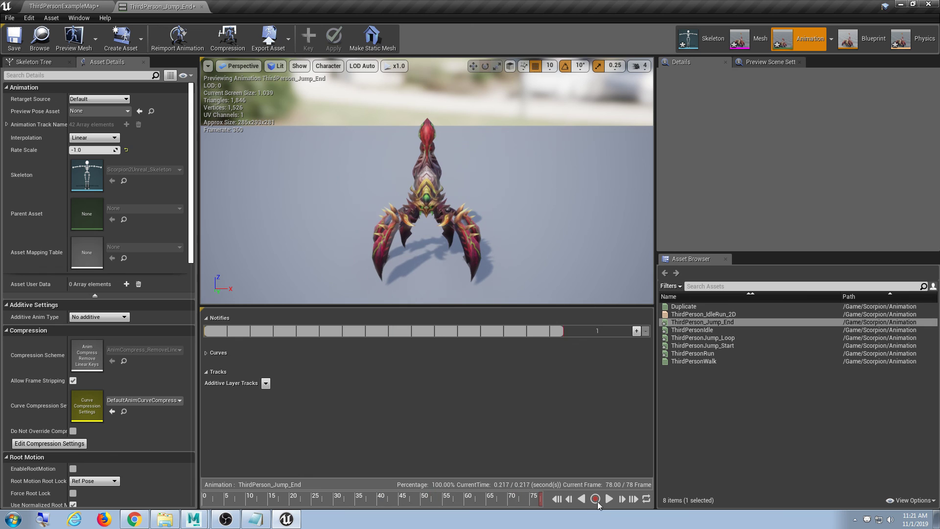
left_click_drag(219, 498, 576, 502)
left_click(608, 499)
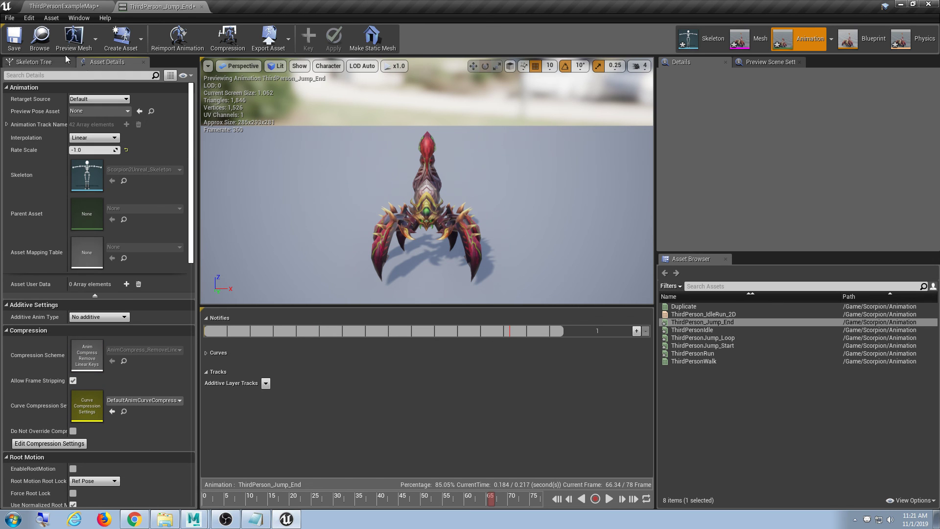
Step: Save and close the ThirdPerson_Jump_End animation, then reopen it to check the stored Rate Scale and close it again
left_click(14, 38)
left_click(203, 6)
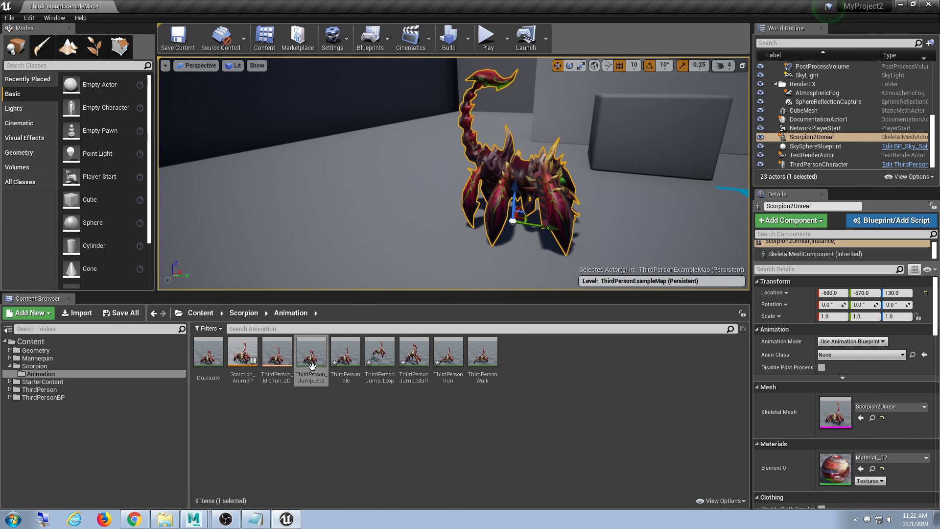
double_click(319, 376)
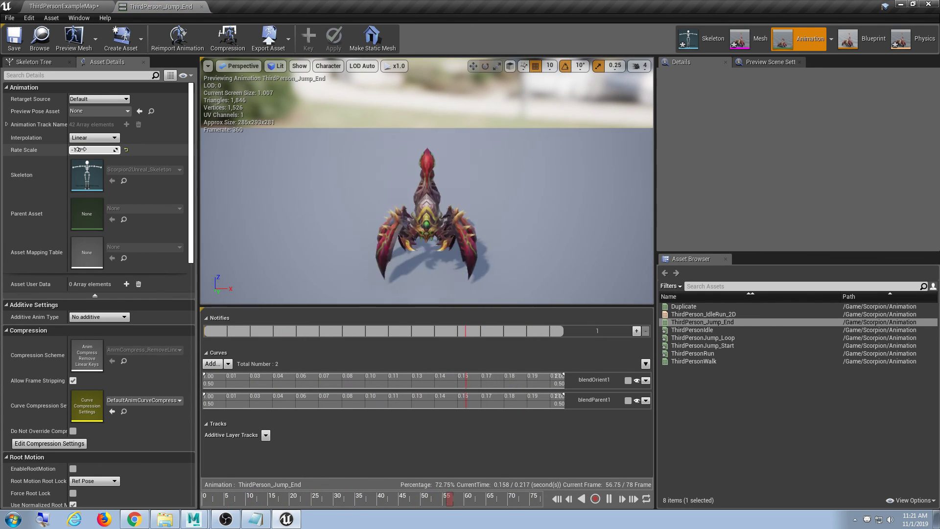
left_click(202, 7)
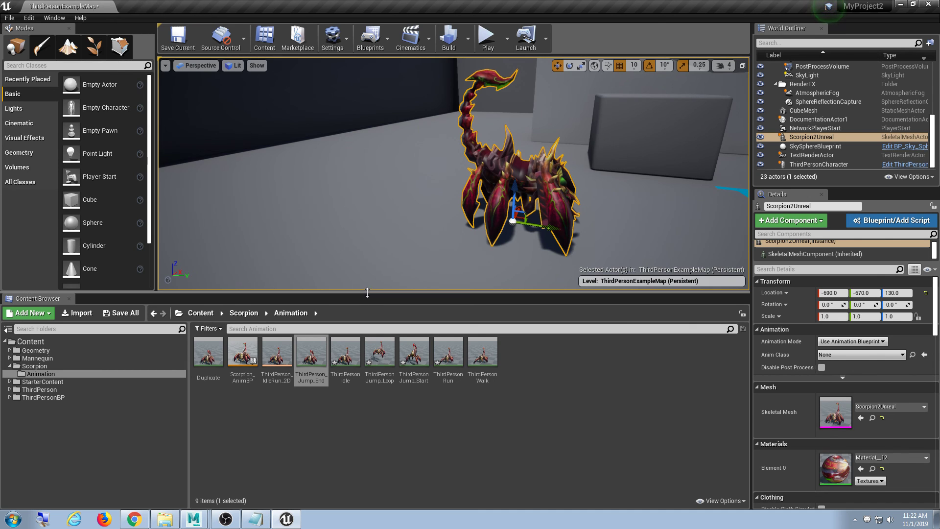
Step: Enlarge the Content Browser and search the whole Content folder for "third"
left_click_drag(367, 293, 367, 329)
right_click_drag(453, 196, 517, 201)
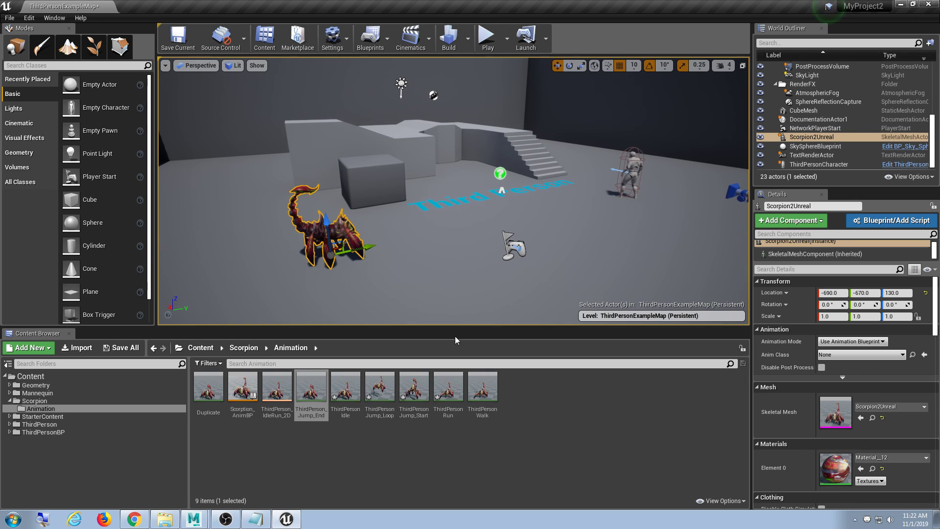
left_click_drag(420, 329, 419, 257)
left_click(281, 288)
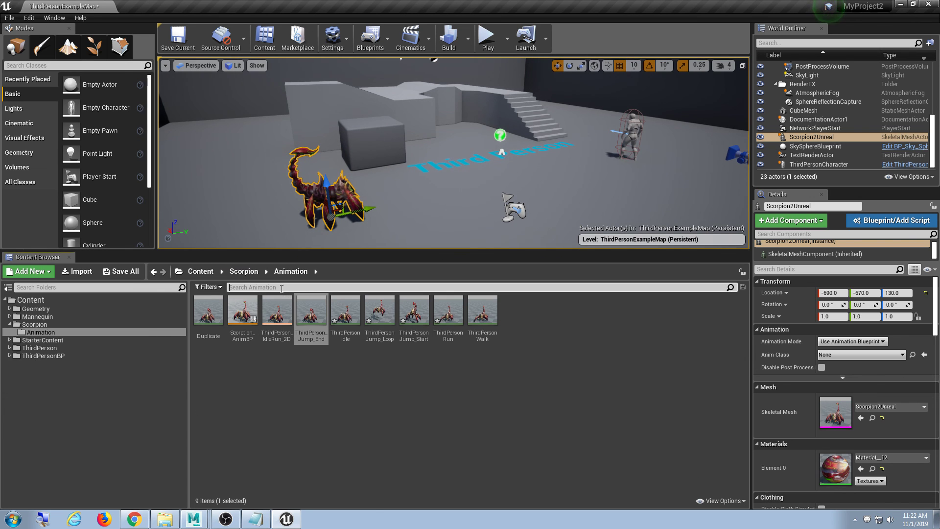
left_click(67, 297)
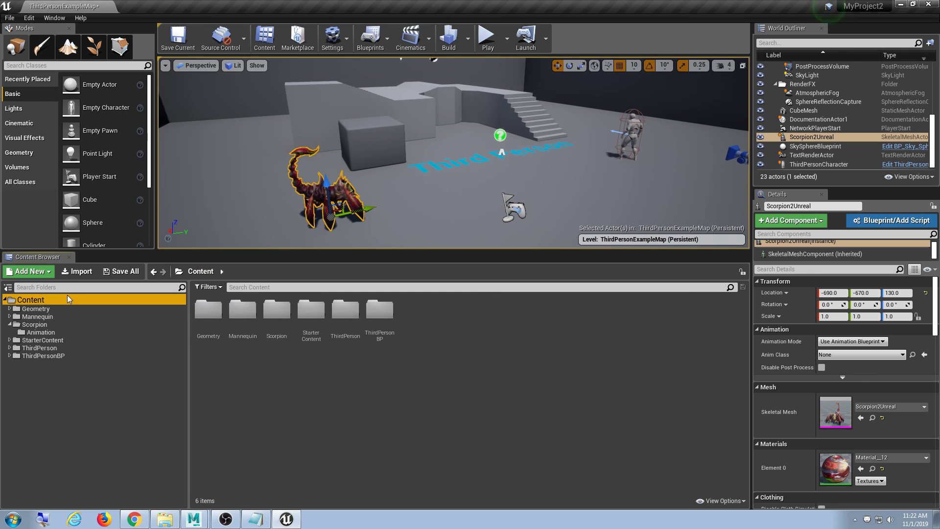
left_click(246, 286)
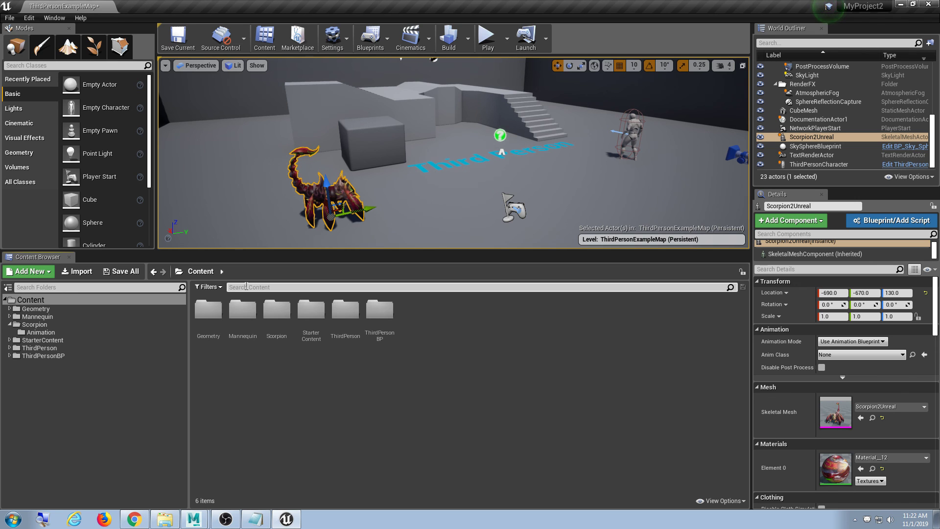
type("third")
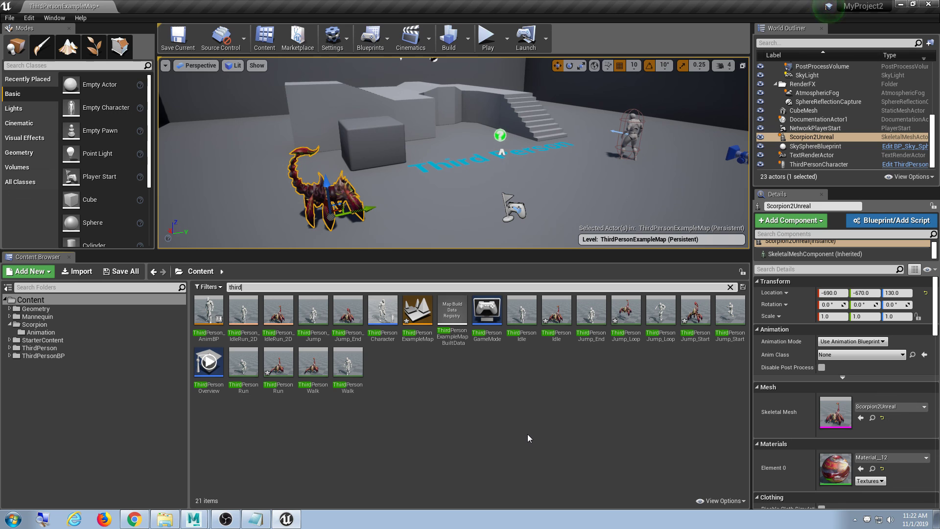
Step: Open the ThirdPersonCharacter blueprint in a docked editor and look over its Event Graph
left_click(382, 314)
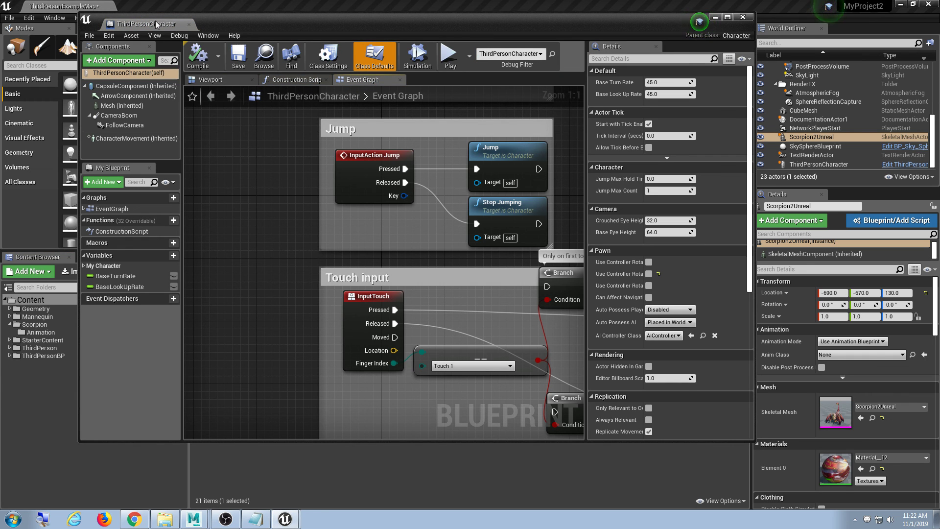
left_click_drag(155, 23, 169, 7)
scroll(415, 317, "down", 6)
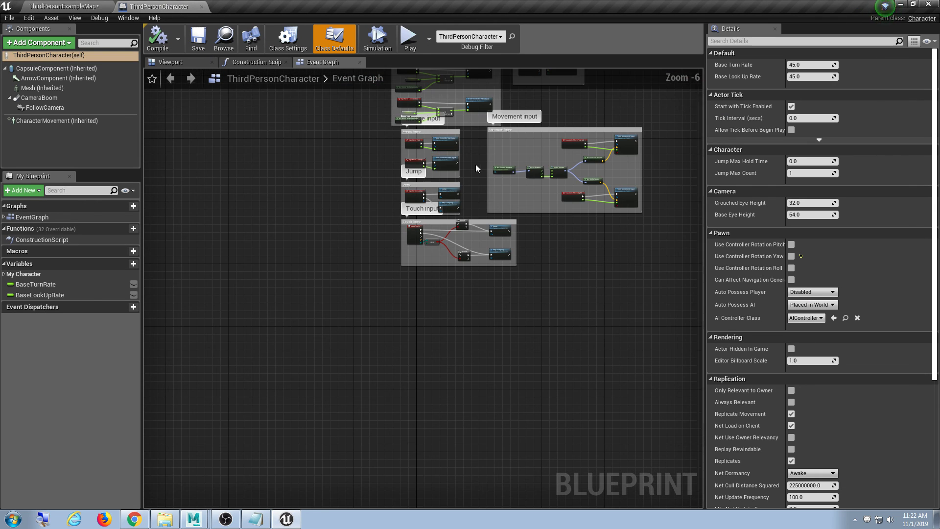
scroll(415, 317, "up", 3)
scroll(349, 303, "down", 2)
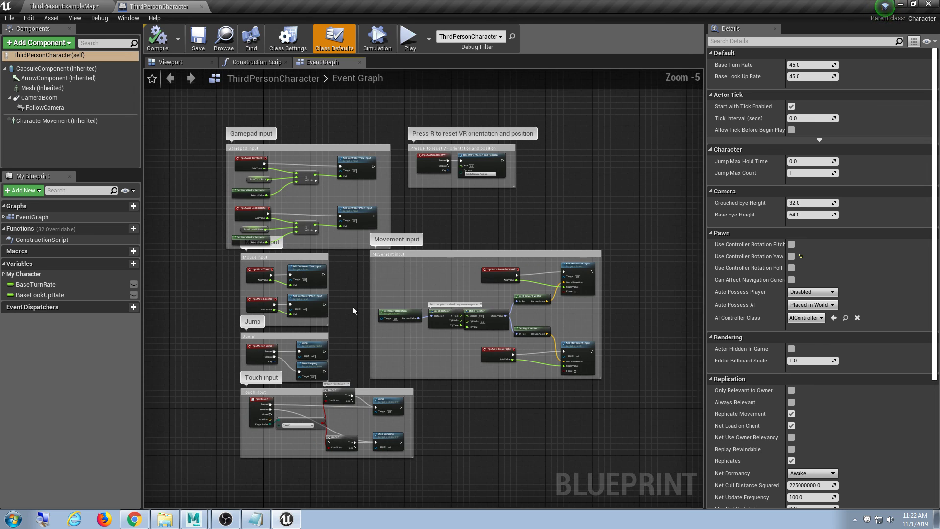
Step: Show the character's 3D preview and replace the mesh component's Skeletal Mesh with Scorpion2Unreal
left_click(183, 65)
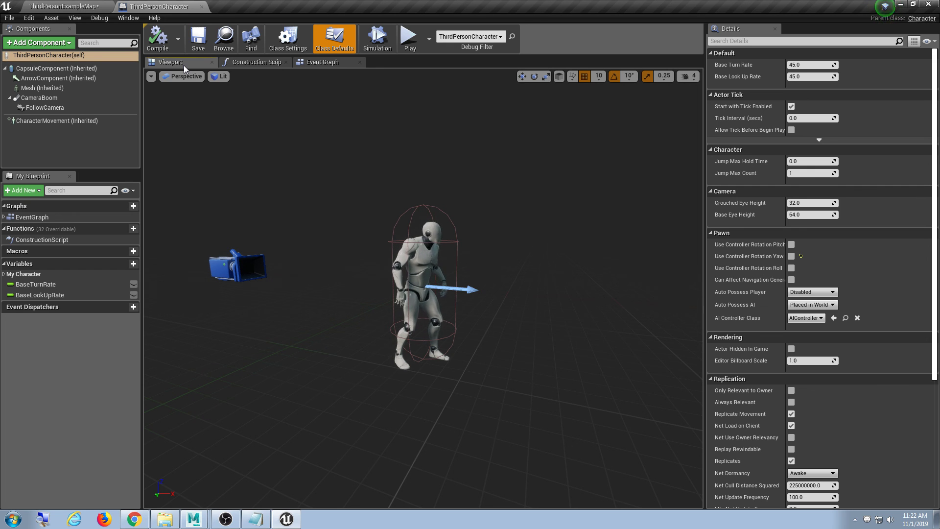
scroll(463, 279, "up", 10)
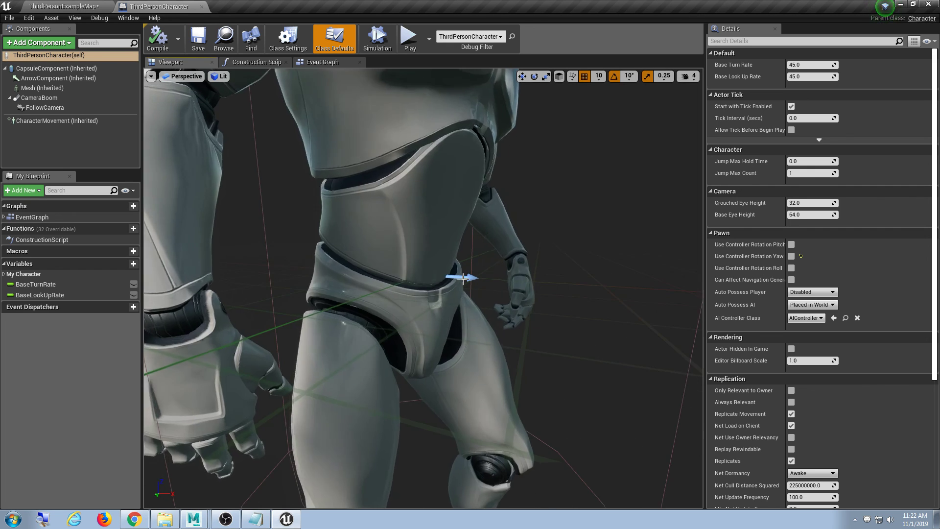
scroll(463, 279, "down", 8)
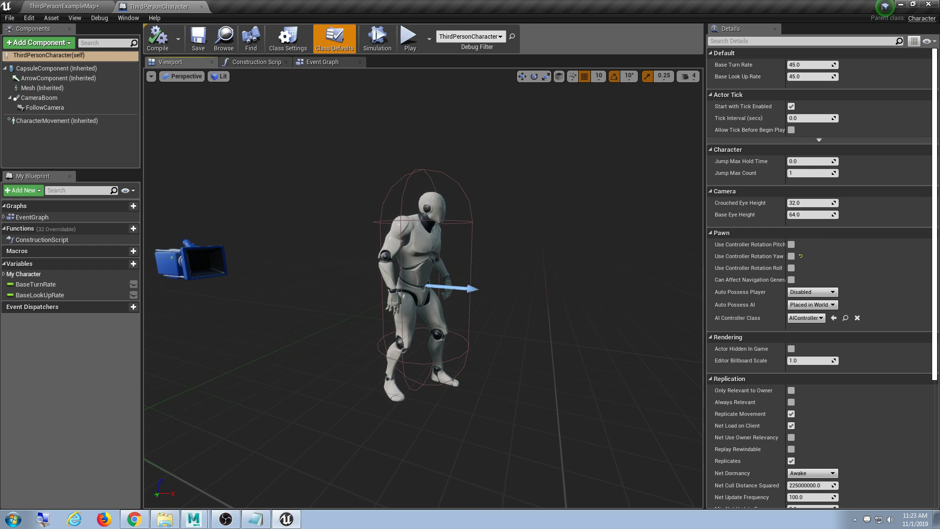
left_click(429, 209)
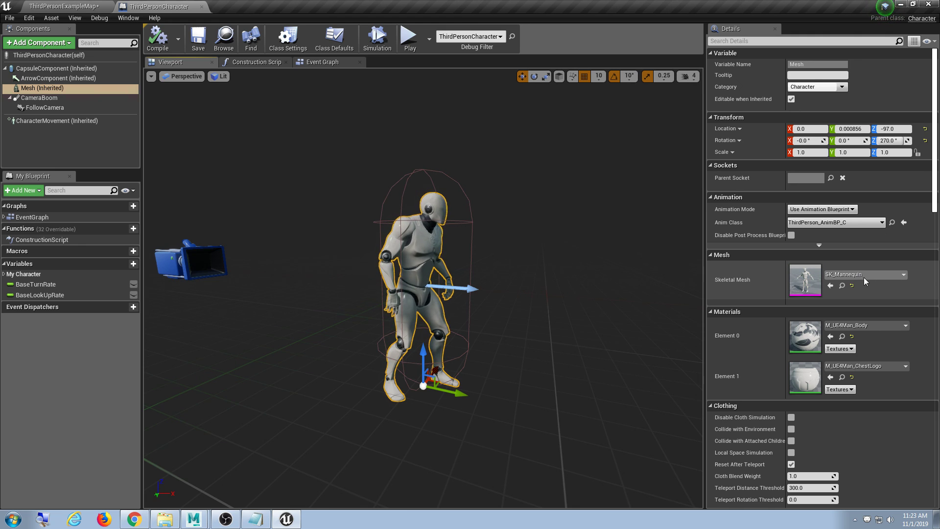
left_click(876, 277)
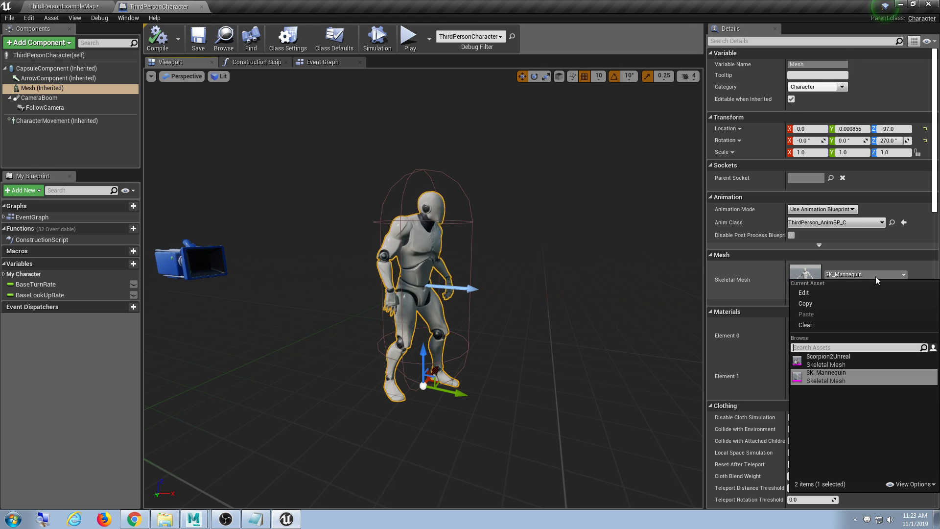
left_click(839, 359)
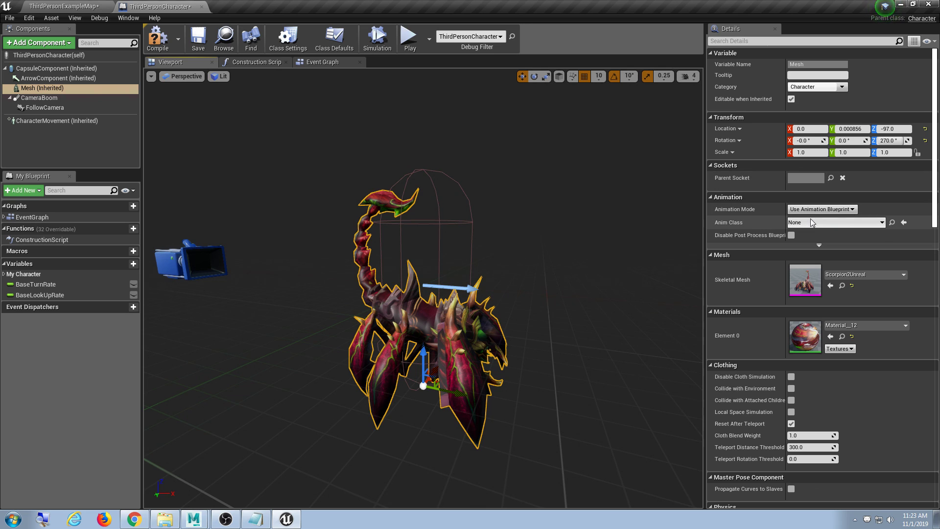
Step: Set the mesh's Anim Class to Scorption_AnimBP, recheck the mesh and animation choices, and compile the blueprint
left_click(849, 224)
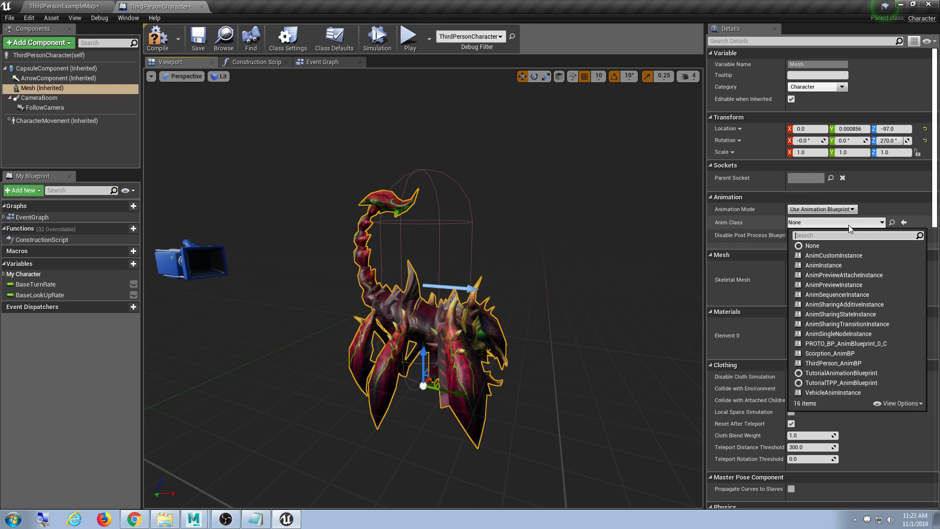
left_click(877, 353)
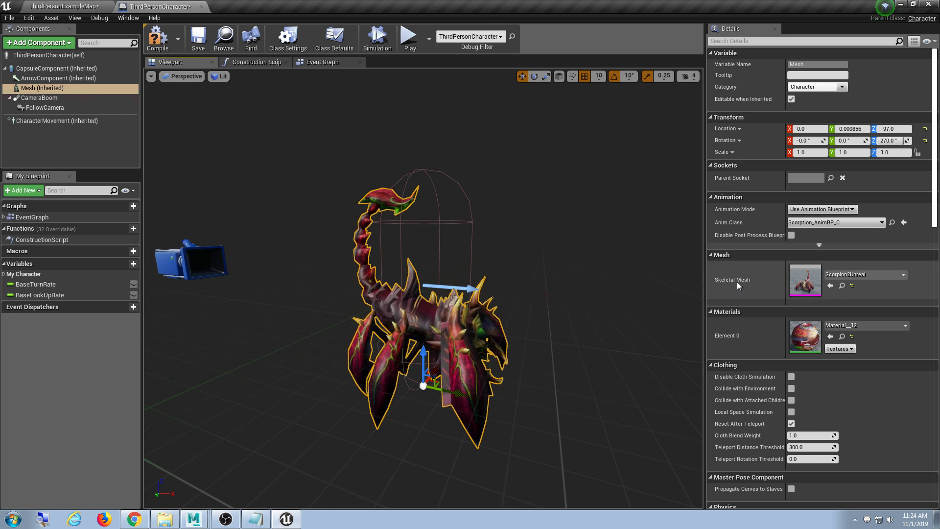
left_click(856, 275)
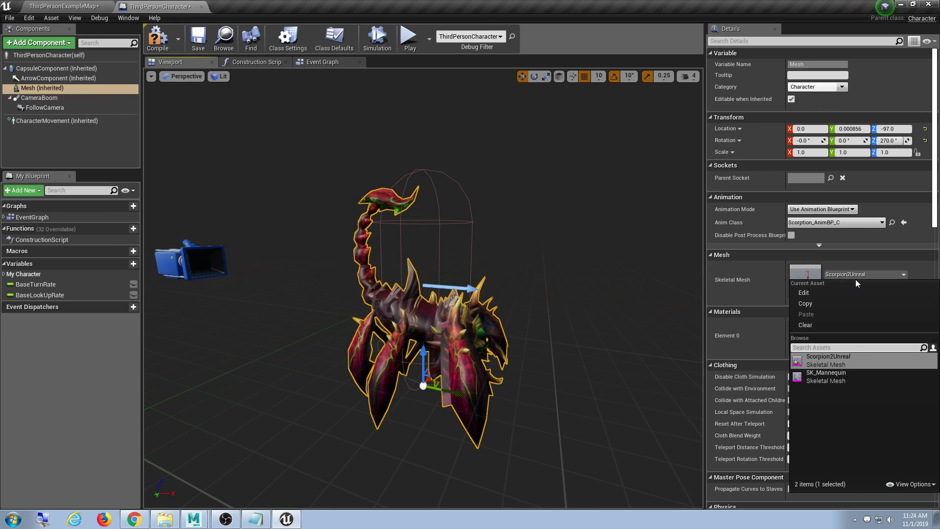
left_click(855, 358)
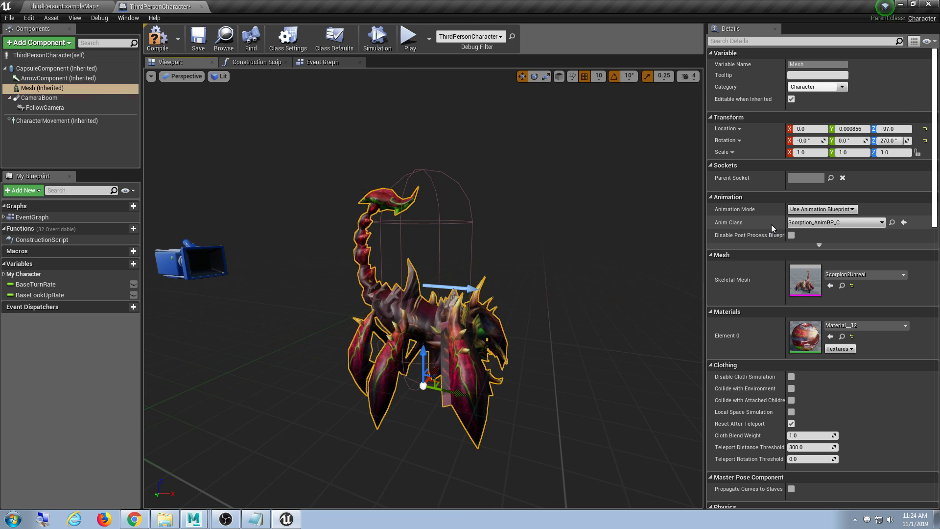
left_click(812, 224)
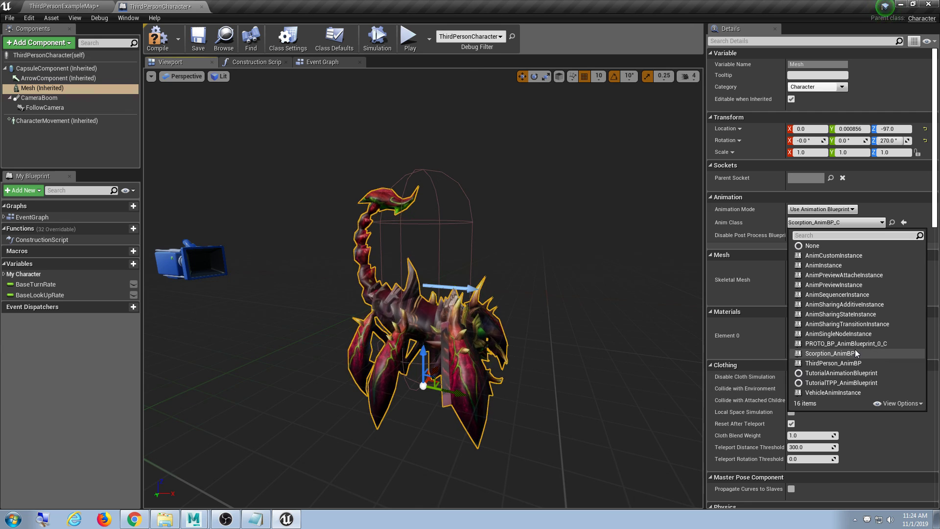
left_click(633, 298)
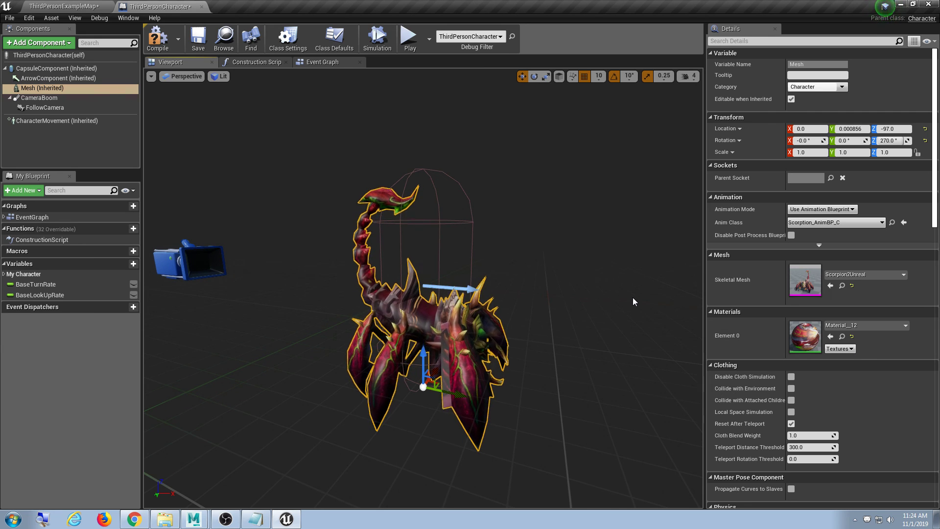
left_click(158, 42)
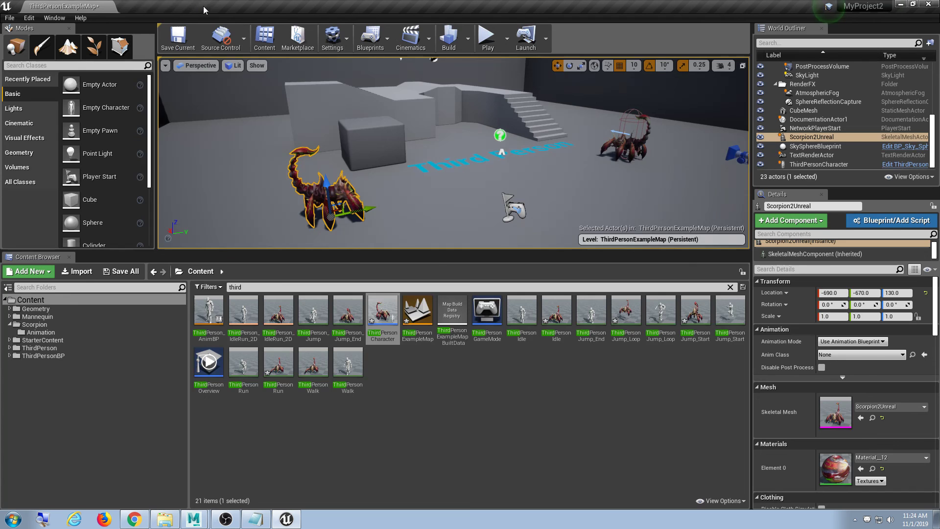
Step: Return to the level editor, play the level in full screen and walk the scorpion around in different directions
left_click(201, 7)
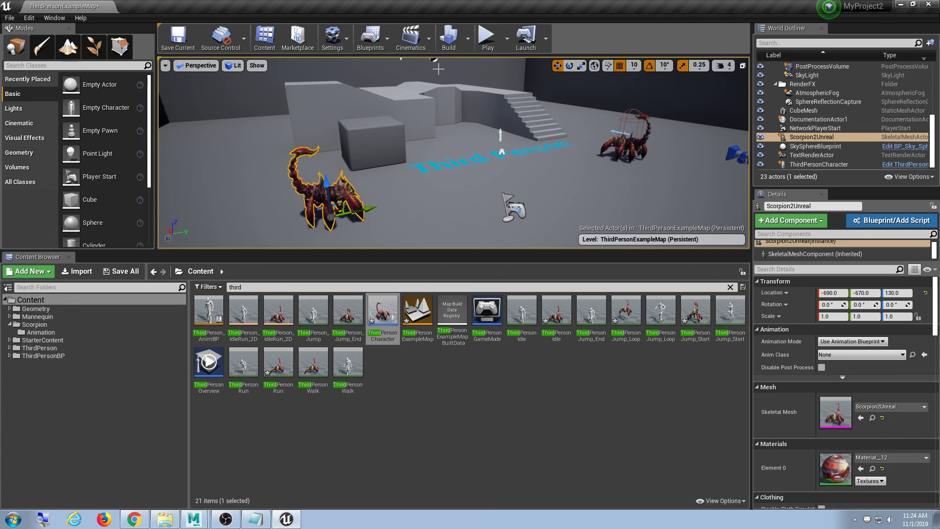
left_click(500, 45)
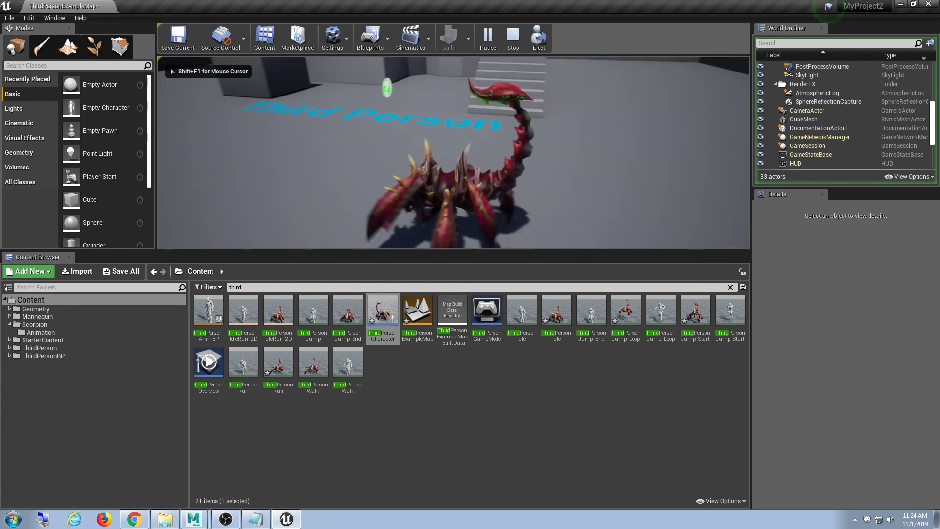
key("F11")
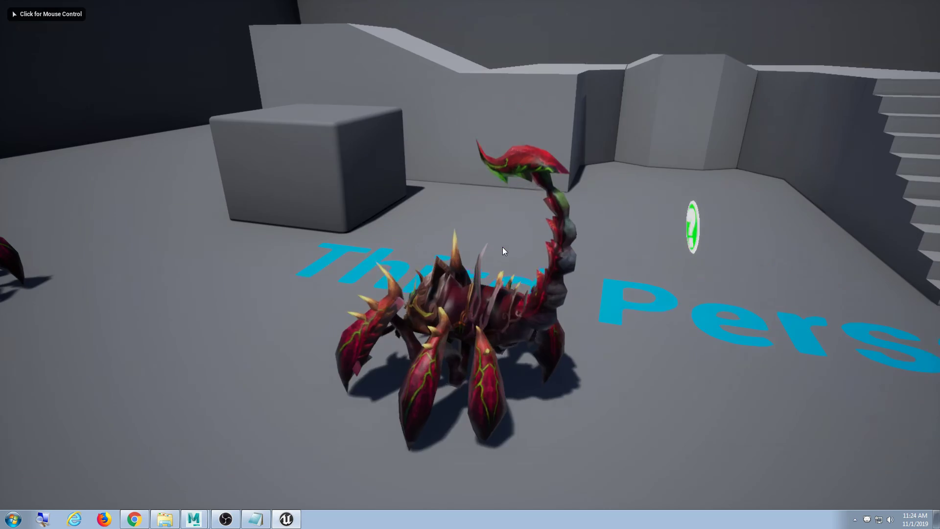
key("a")
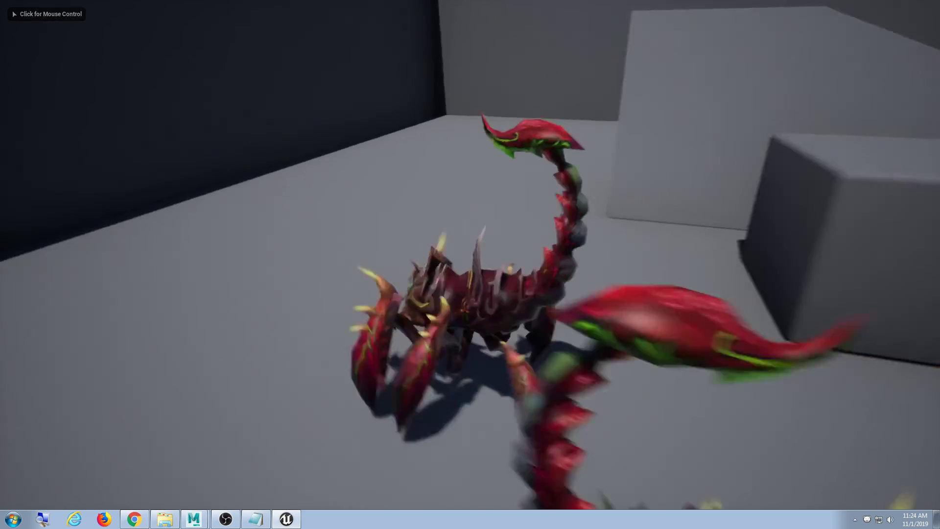
key("s")
key("d")
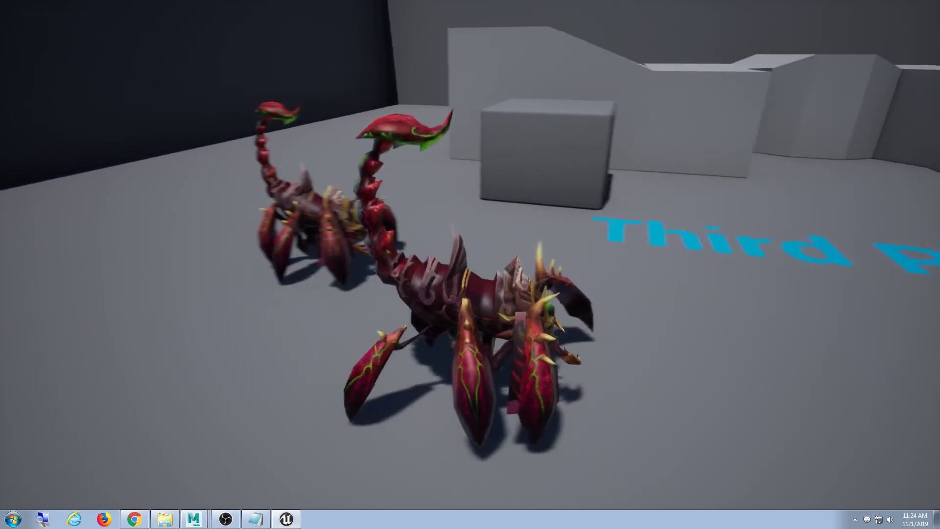
key("s")
key("w")
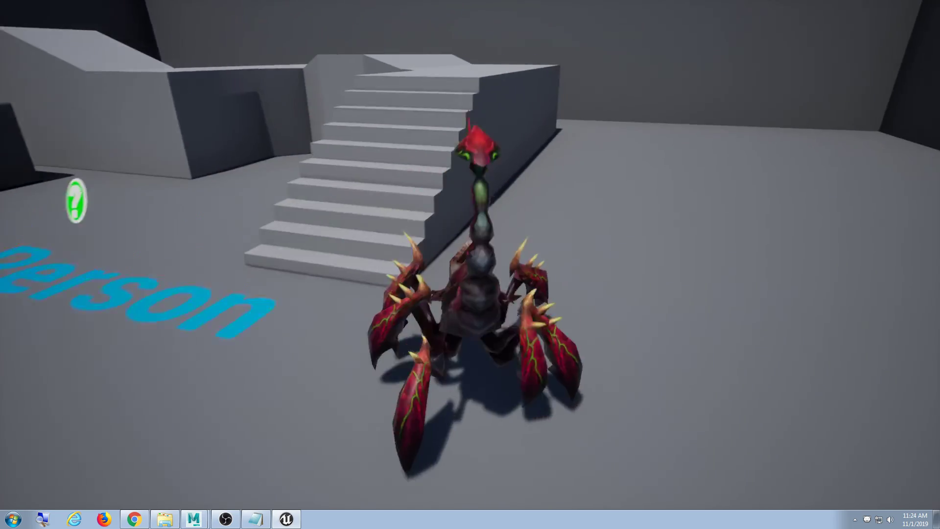
key("d")
key("w")
key("d")
Step: Make the scorpion jump several times while running across the floor and raised platforms to test its jump animations
key("space")
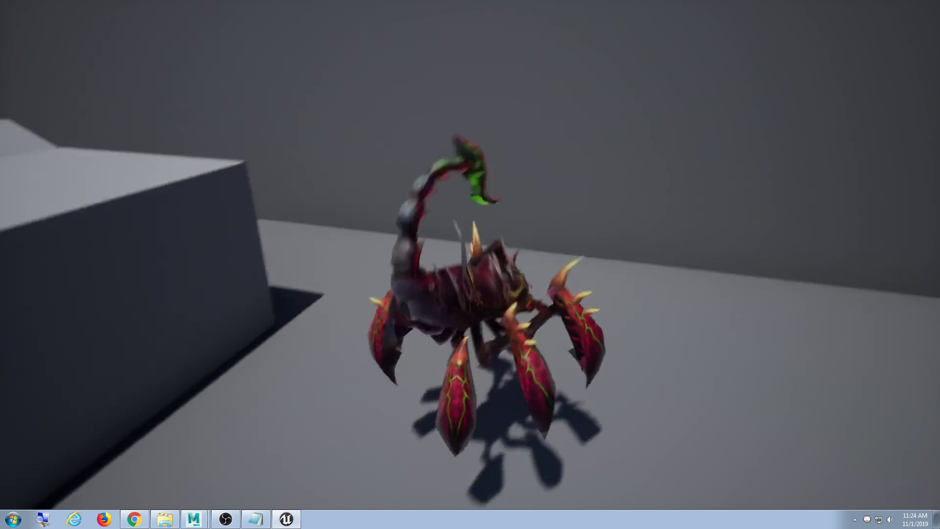
key("s")
key("a")
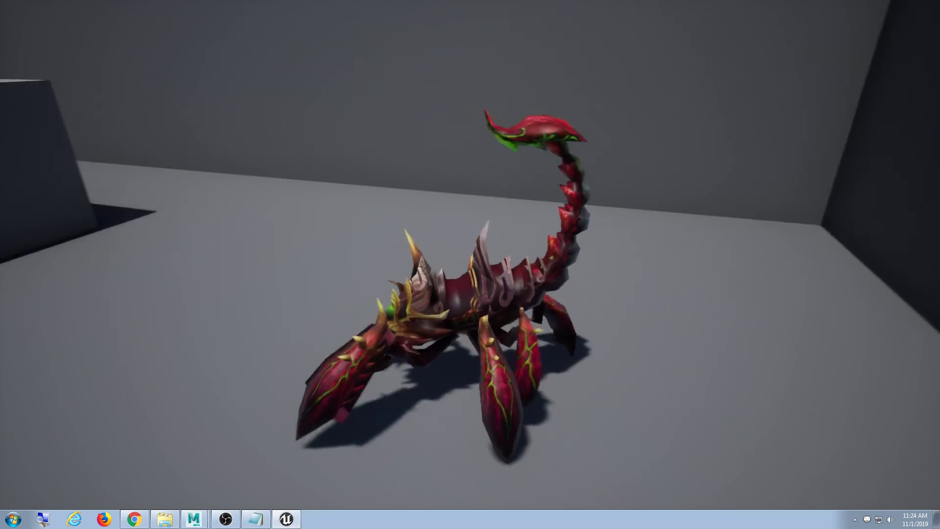
key("space")
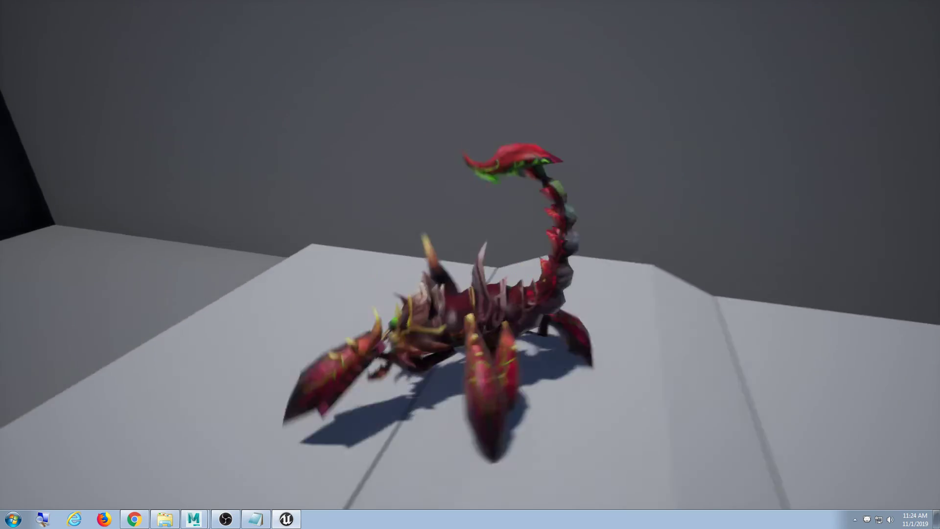
key("space")
key("s")
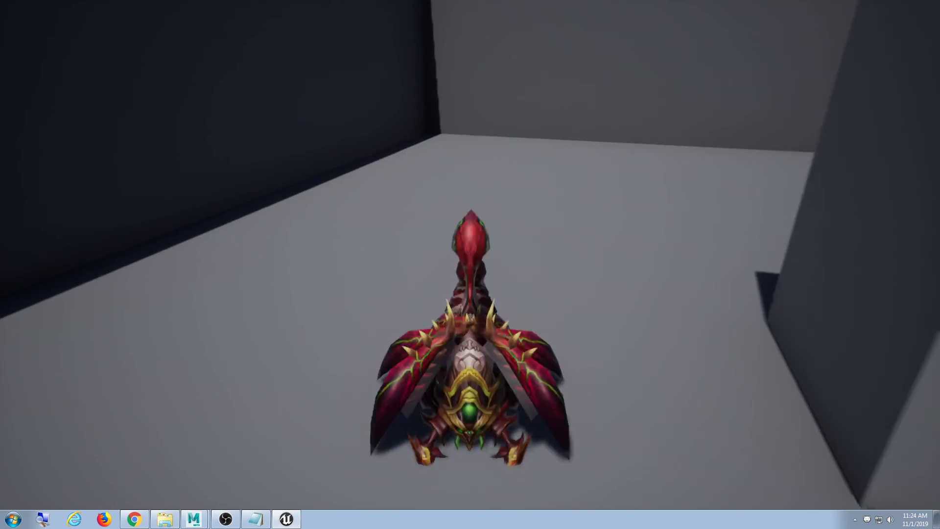
Step: Run the scorpion around the static scorpion and over the floor text to check its idle and run animations
key("d")
key("s")
key("a")
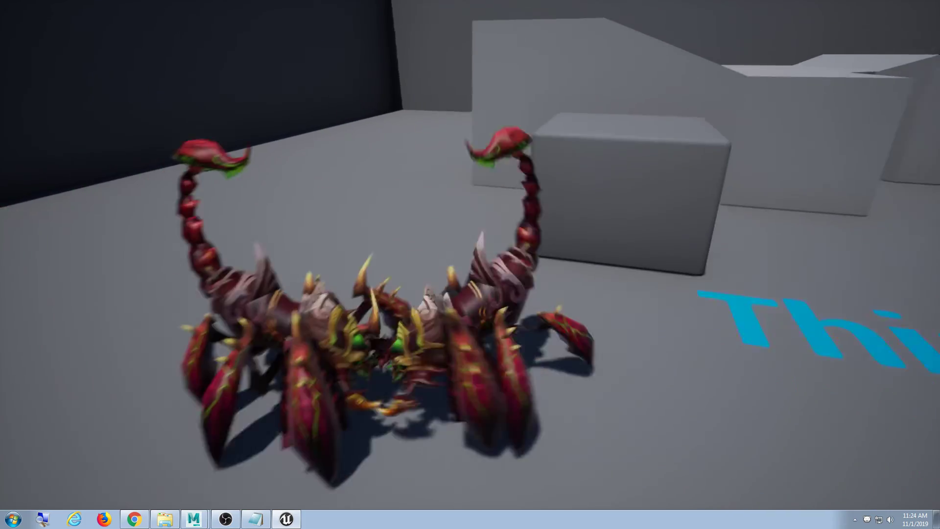
key("s")
key("d")
key("w")
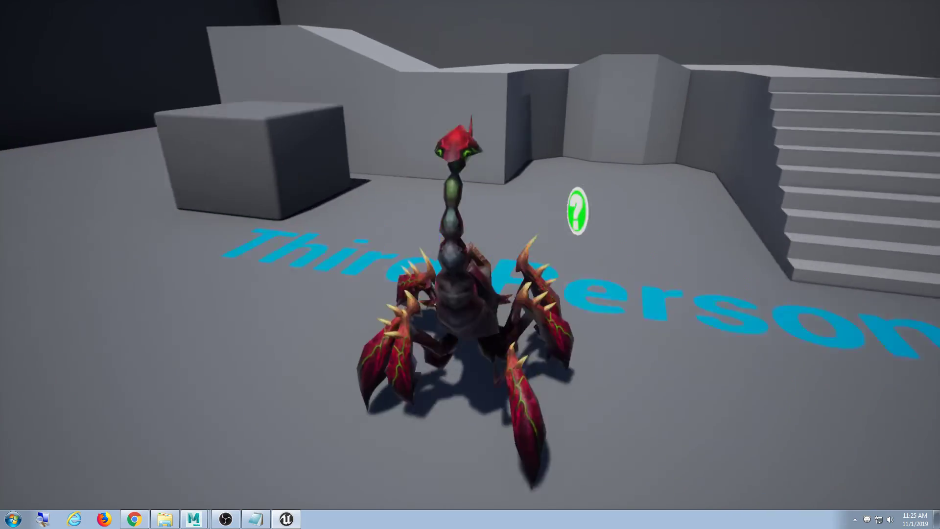
key("s")
key("a")
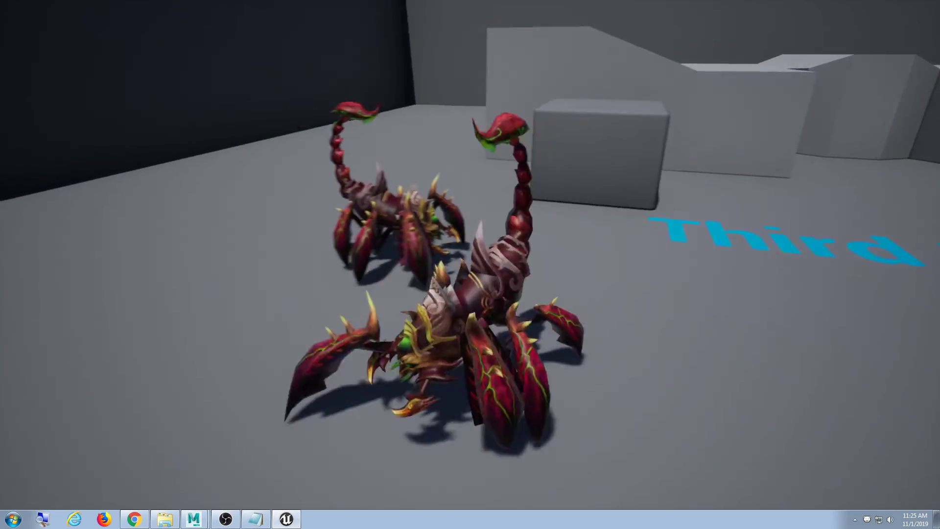
key("s")
key("d")
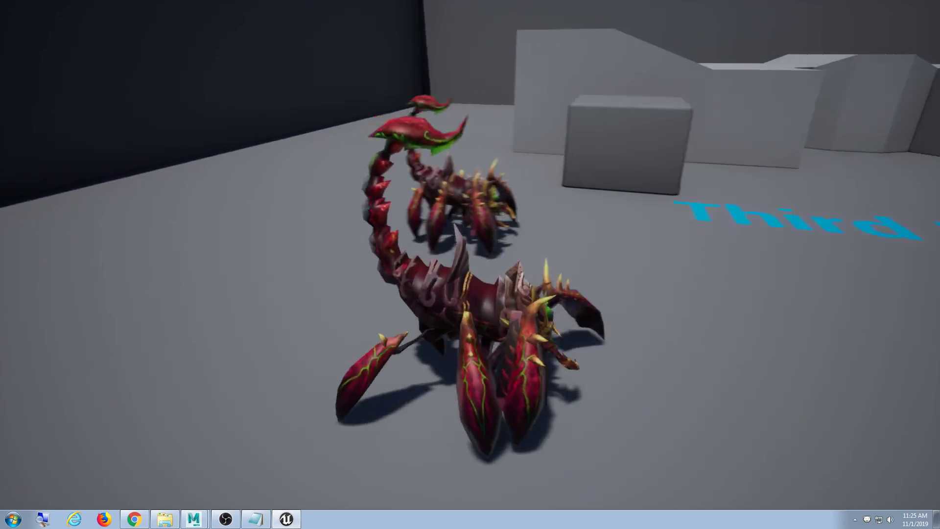
key("w")
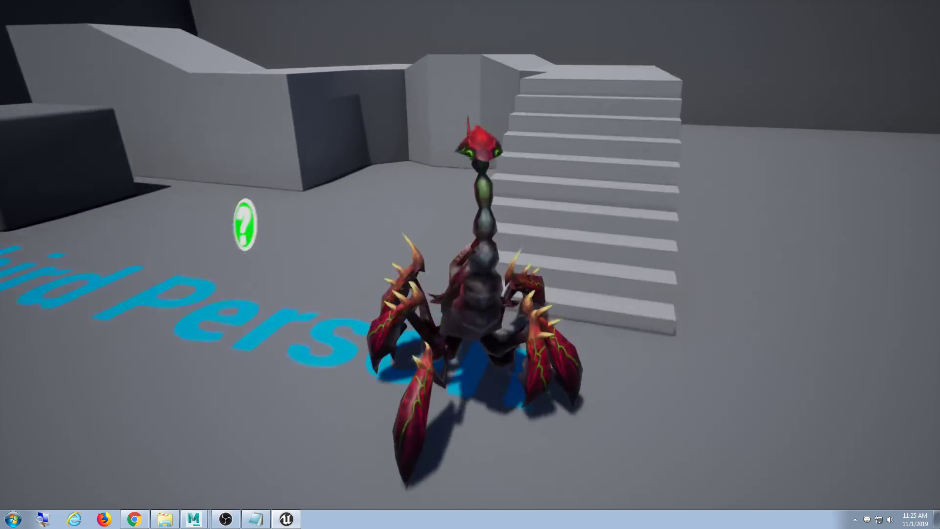
Step: Jump the scorpion onto and off the raised platforms again, running it around between jumps to check the landings
key("space")
key("a")
key("space")
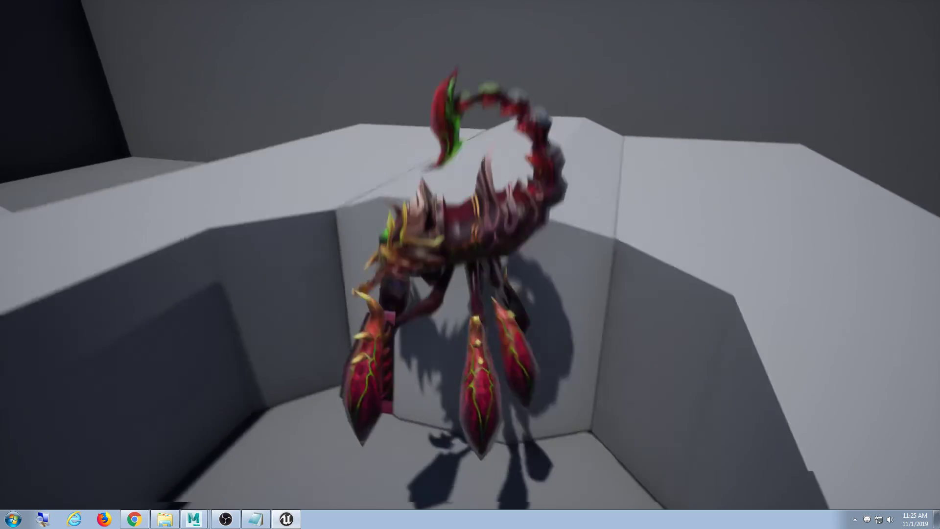
key("space")
key("s")
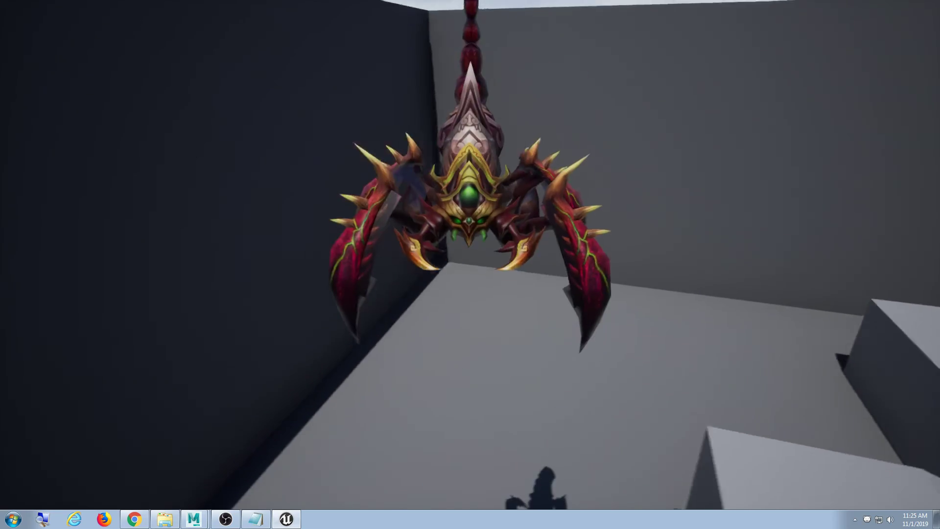
key("d")
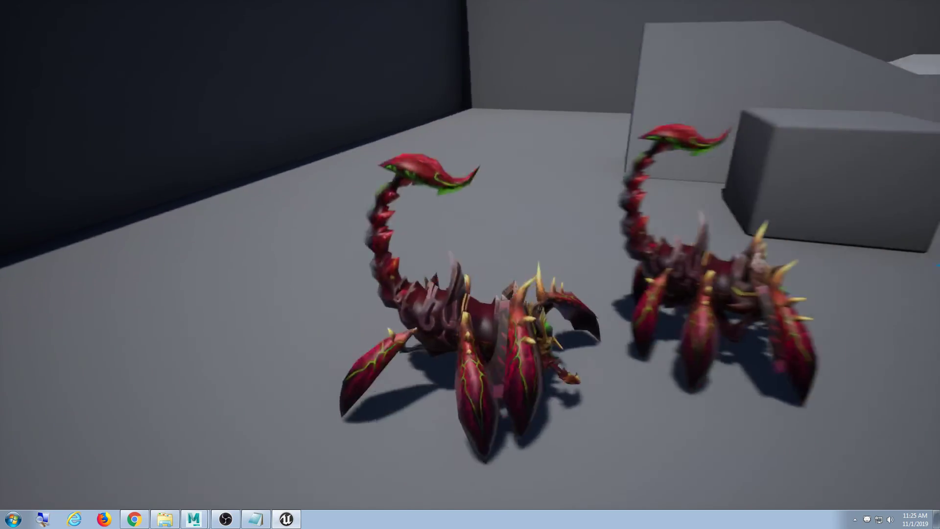
key("space")
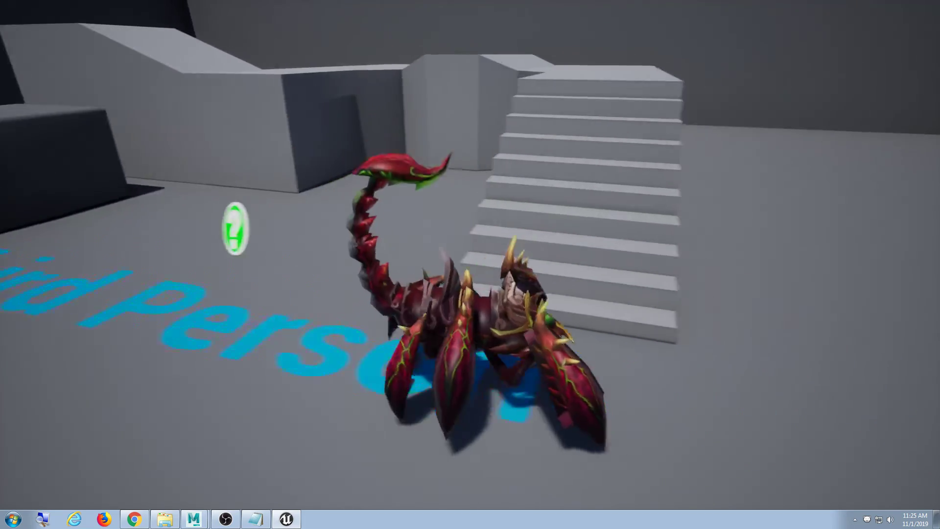
key("w")
key("a")
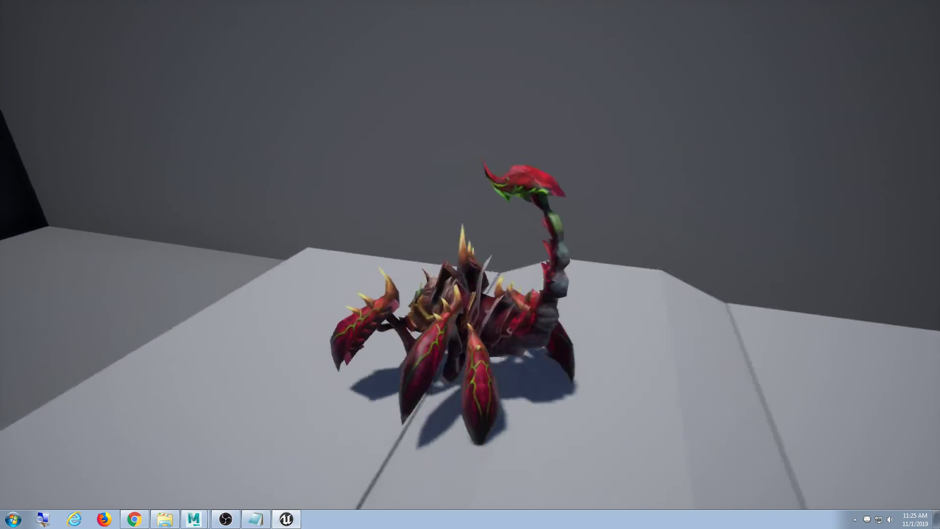
key("space")
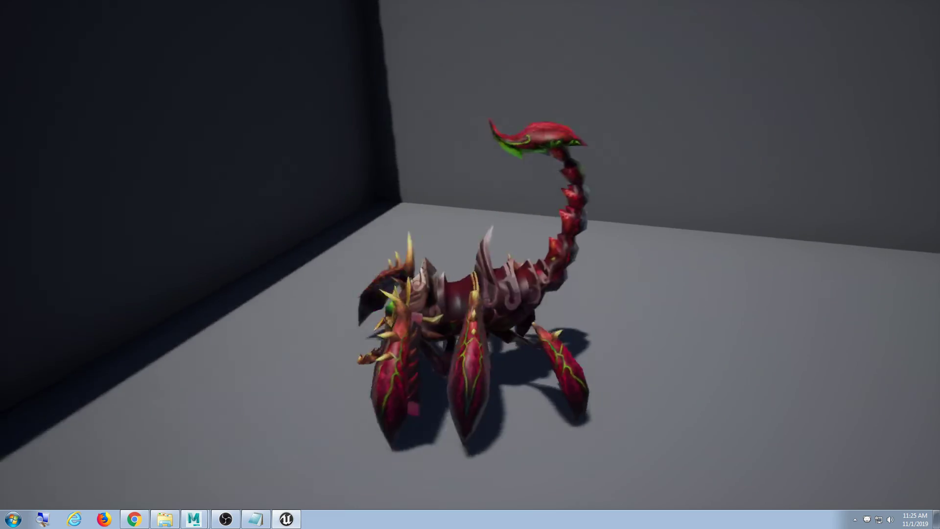
key("s")
key("s")
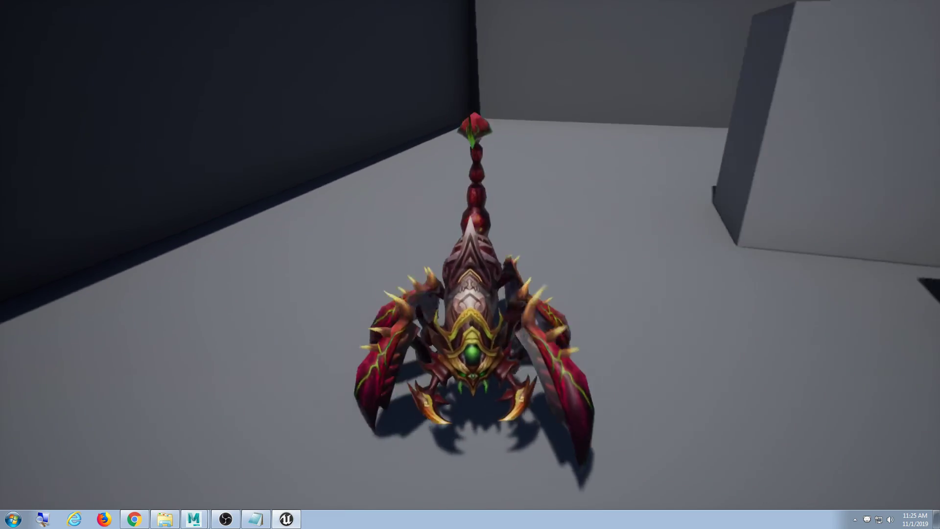
Step: Run the scorpion from the static scorpion across the open floor beside the stairs and back, jumping it along the way
key("d")
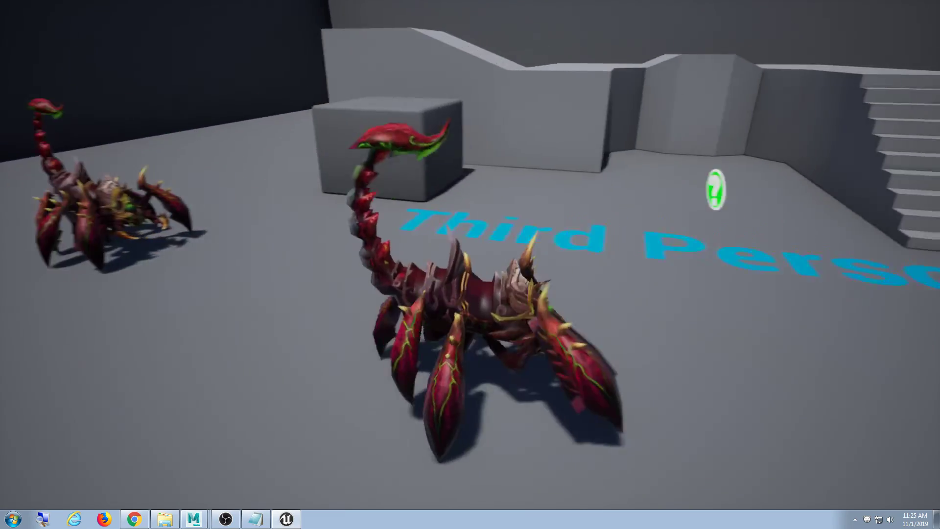
key("w")
key("s")
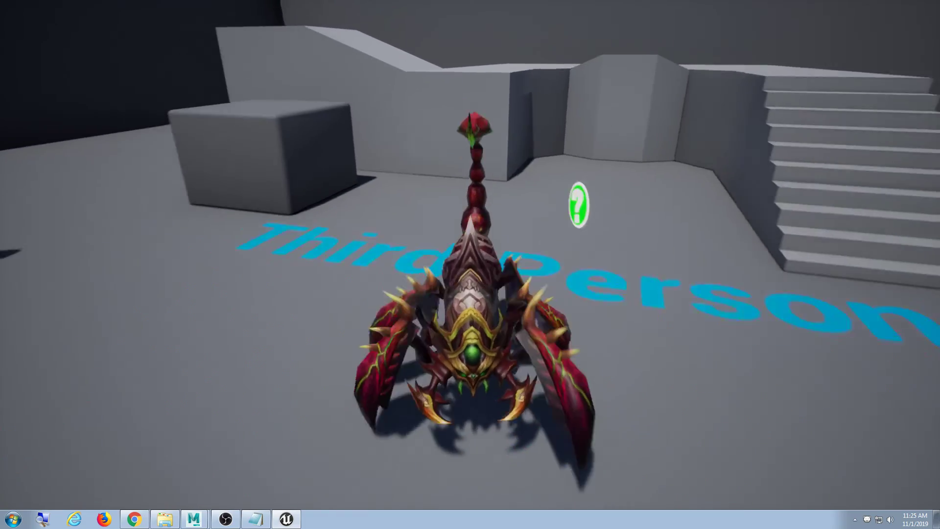
key("d")
key("w")
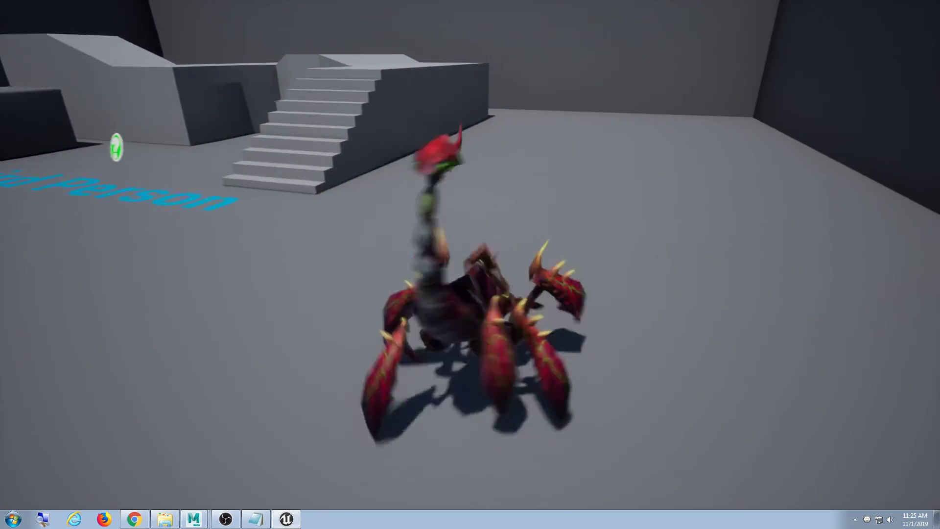
key("space")
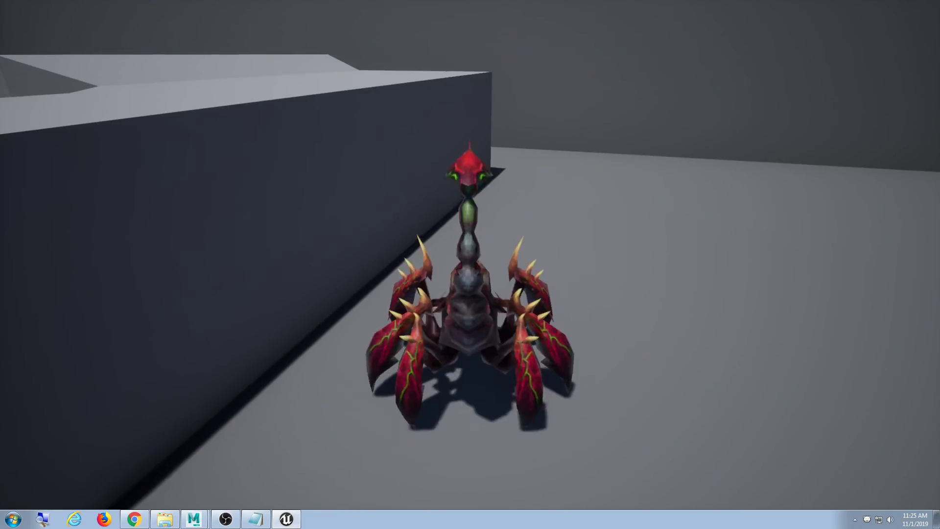
key("s")
key("space")
key("d")
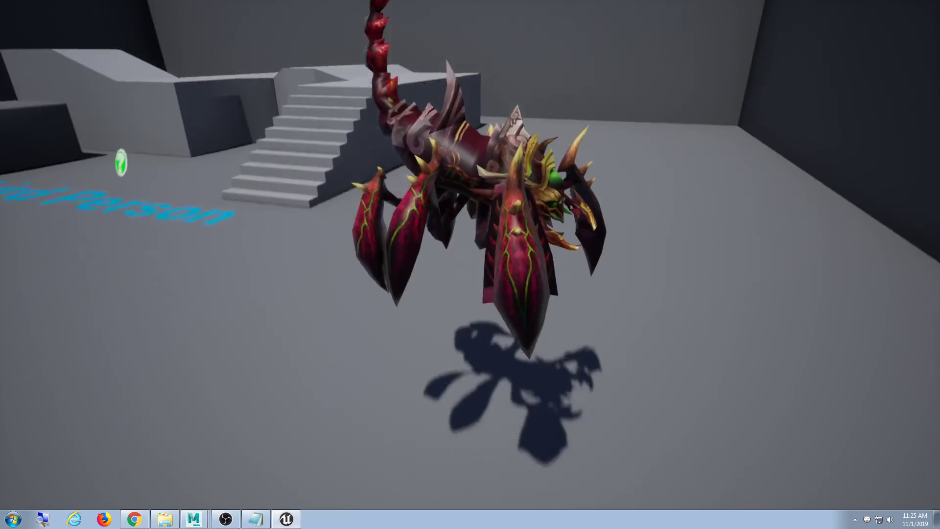
Step: Run the scorpion in tight turns in all directions in front of the Third Person floor text to check its turning
key("a")
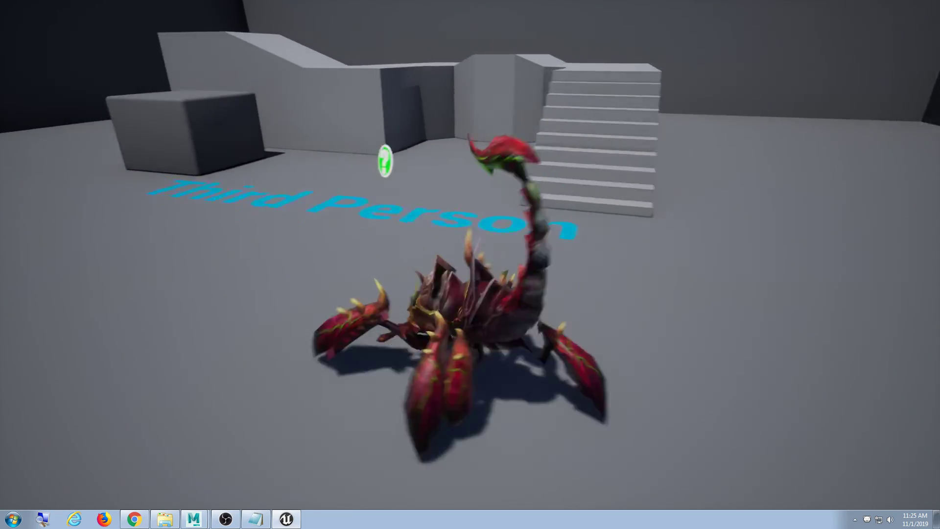
key("w")
key("a")
key("s")
key("d")
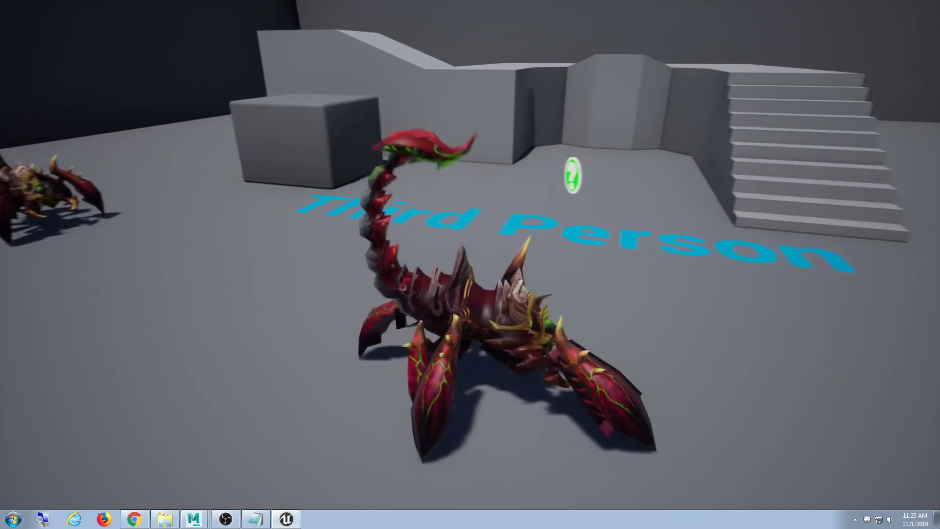
key("w")
key("a")
key("w")
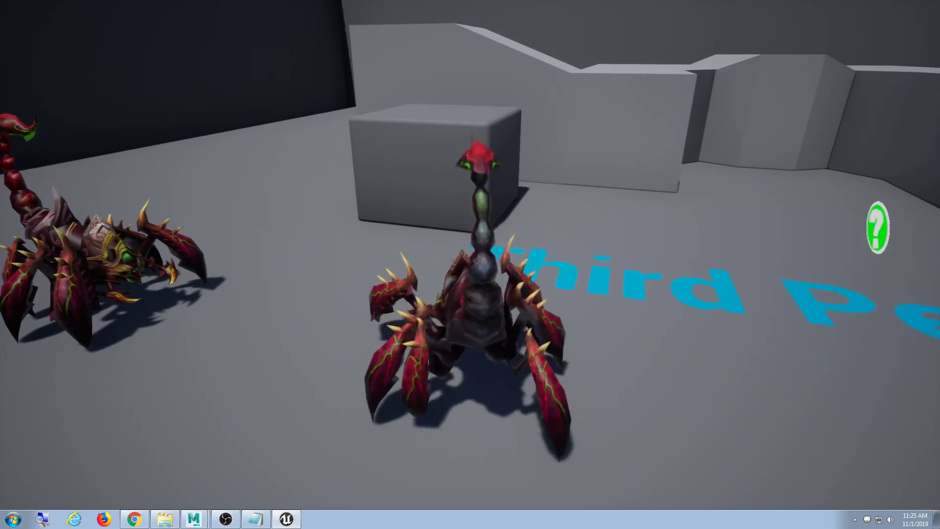
Step: End the play session, restore the viewport from full screen to the normal editor layout and save all levels and assets
key("Escape")
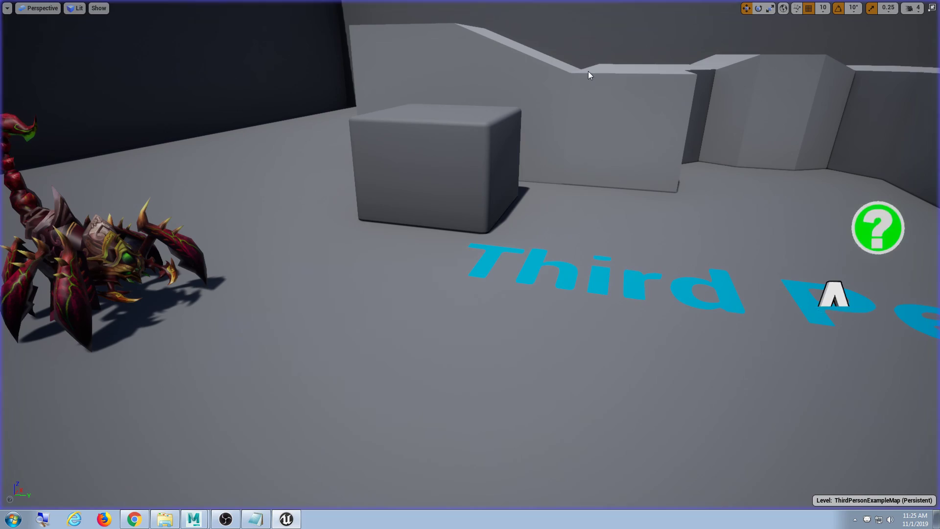
left_click(932, 7)
left_click(9, 18)
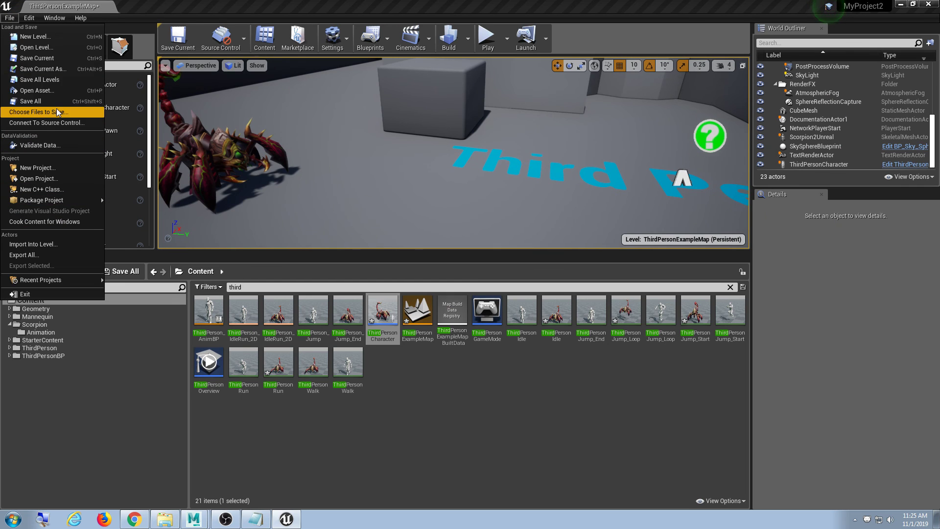
left_click(30, 101)
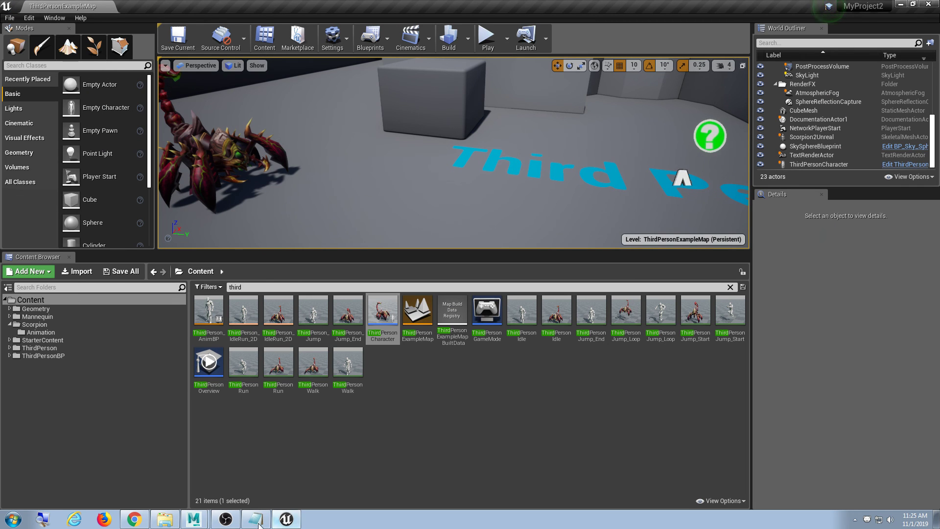
left_click(226, 519)
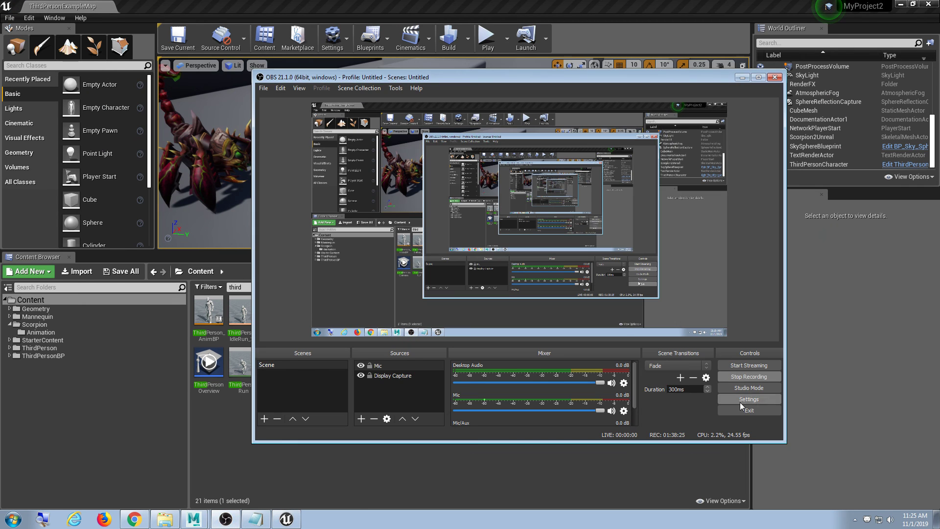